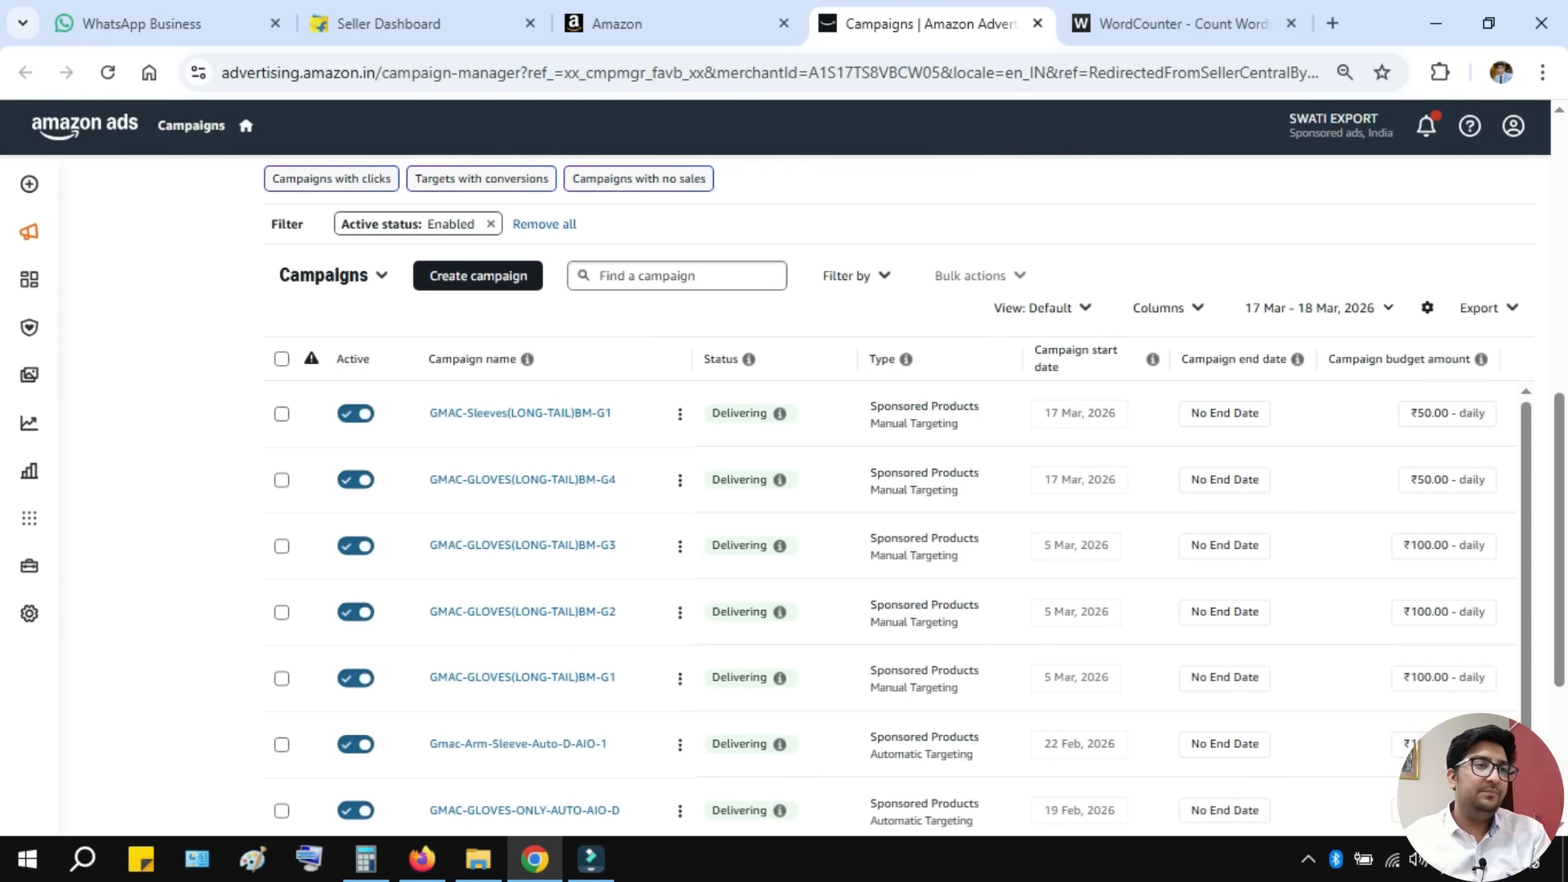
- Set the campaign date range to 1 Mar - 18 Mar, 2026 and bring the Performance chart into view
left_click(1317, 307)
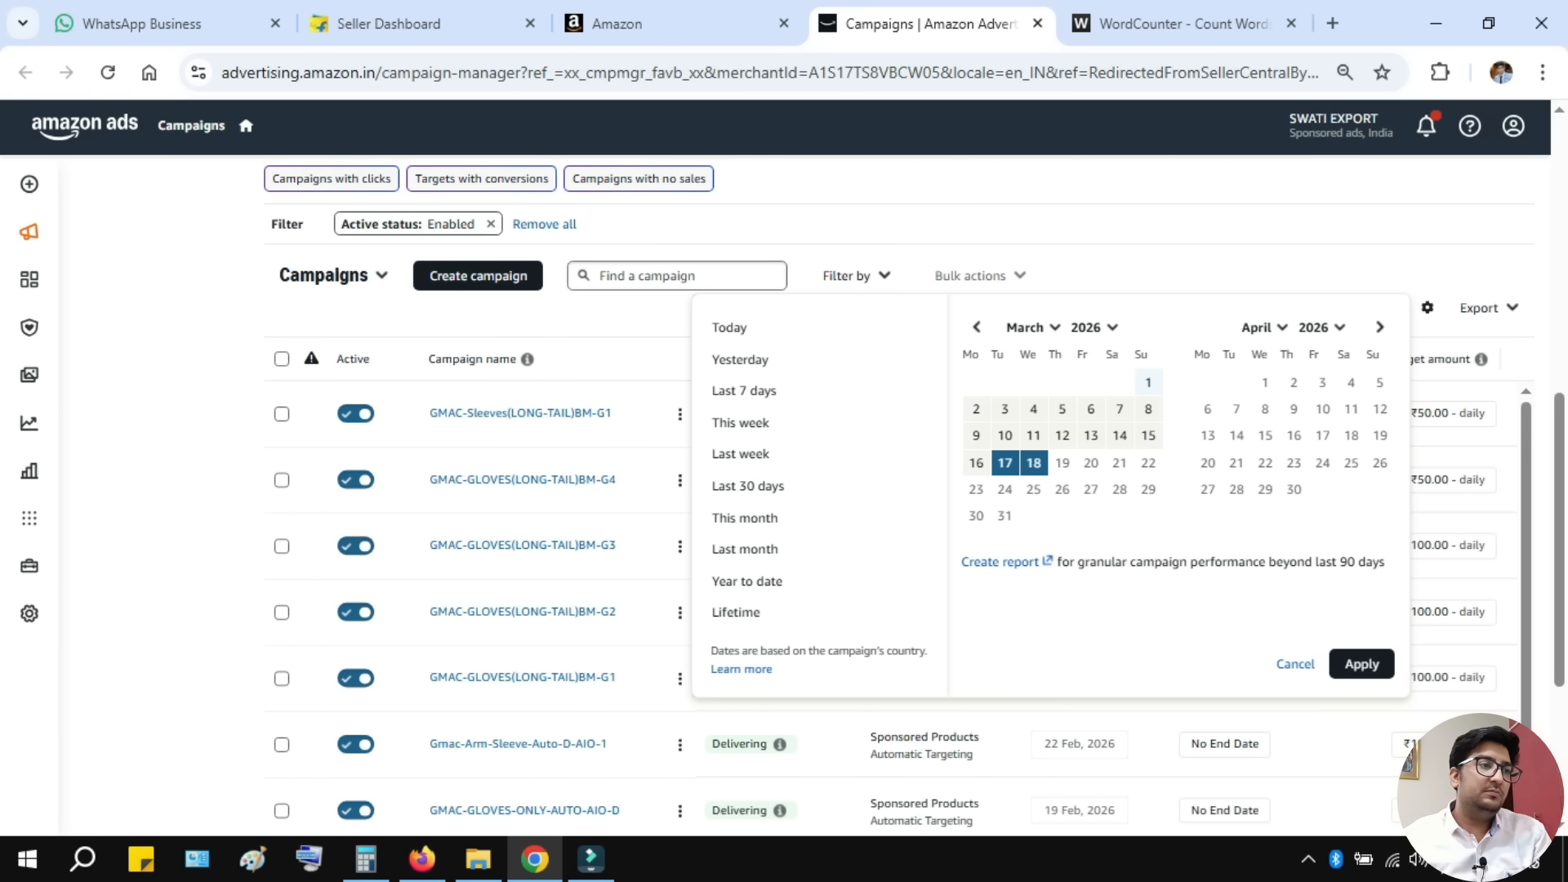
left_click(1148, 382)
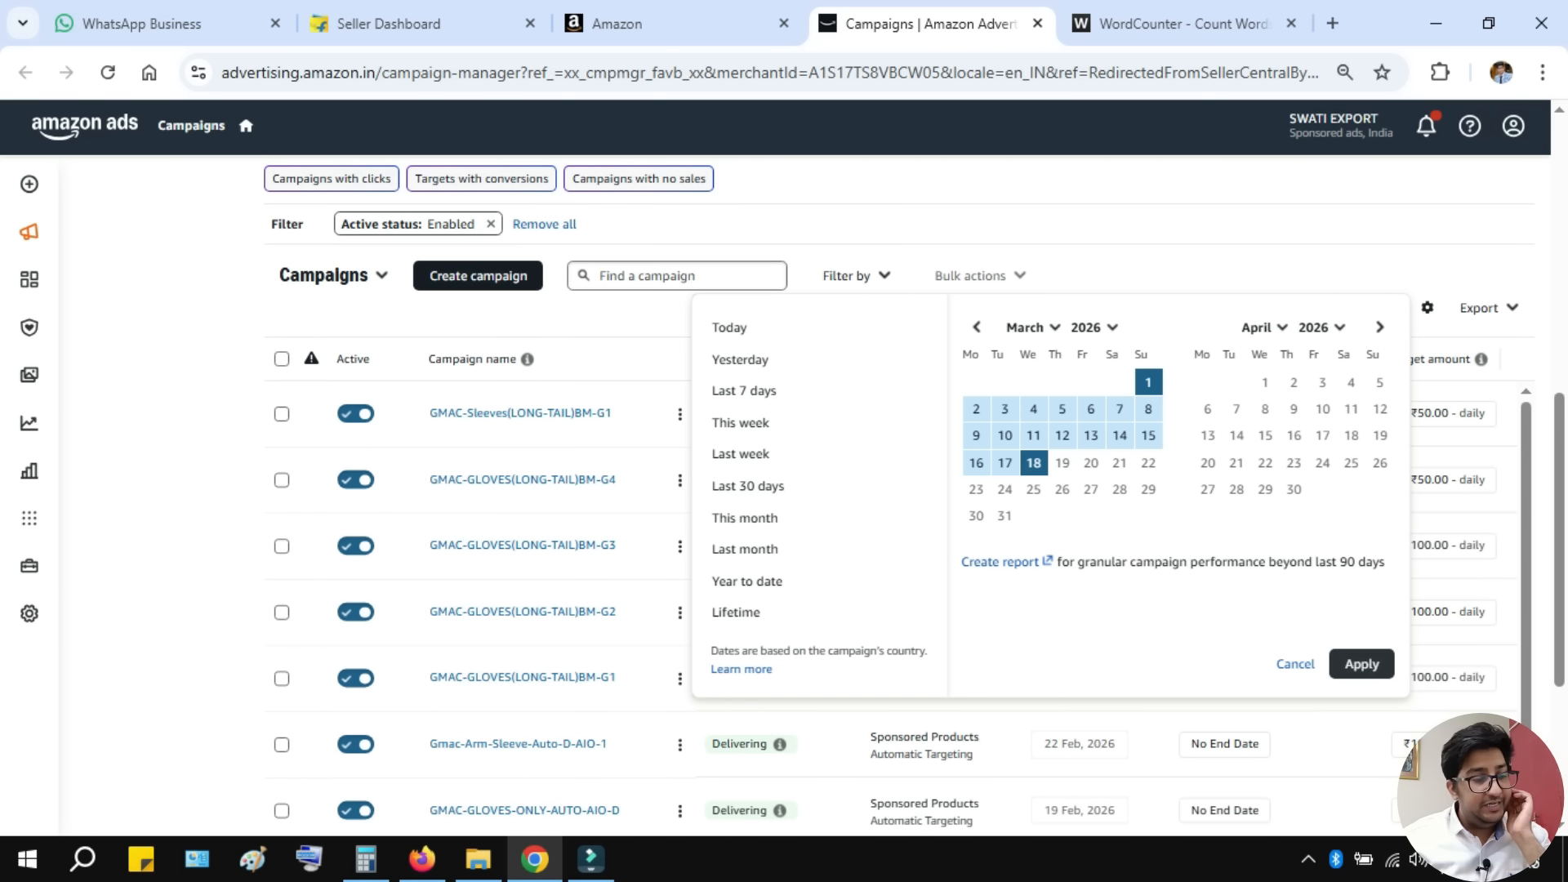
left_click(1361, 664)
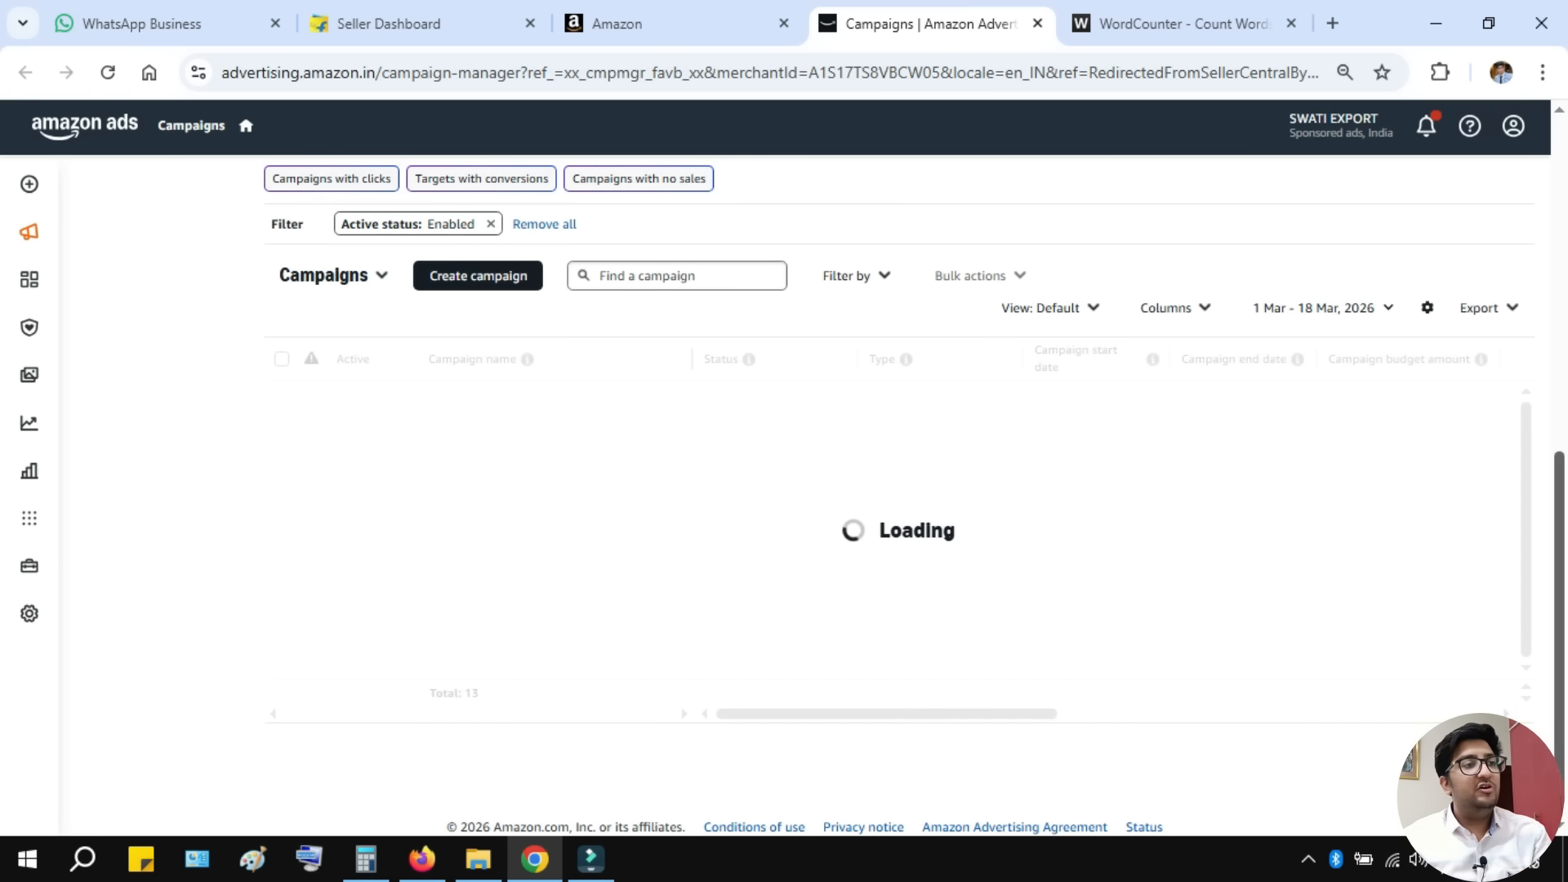
scroll(898, 490, "up", 5)
scroll(817, 490, "up", 1)
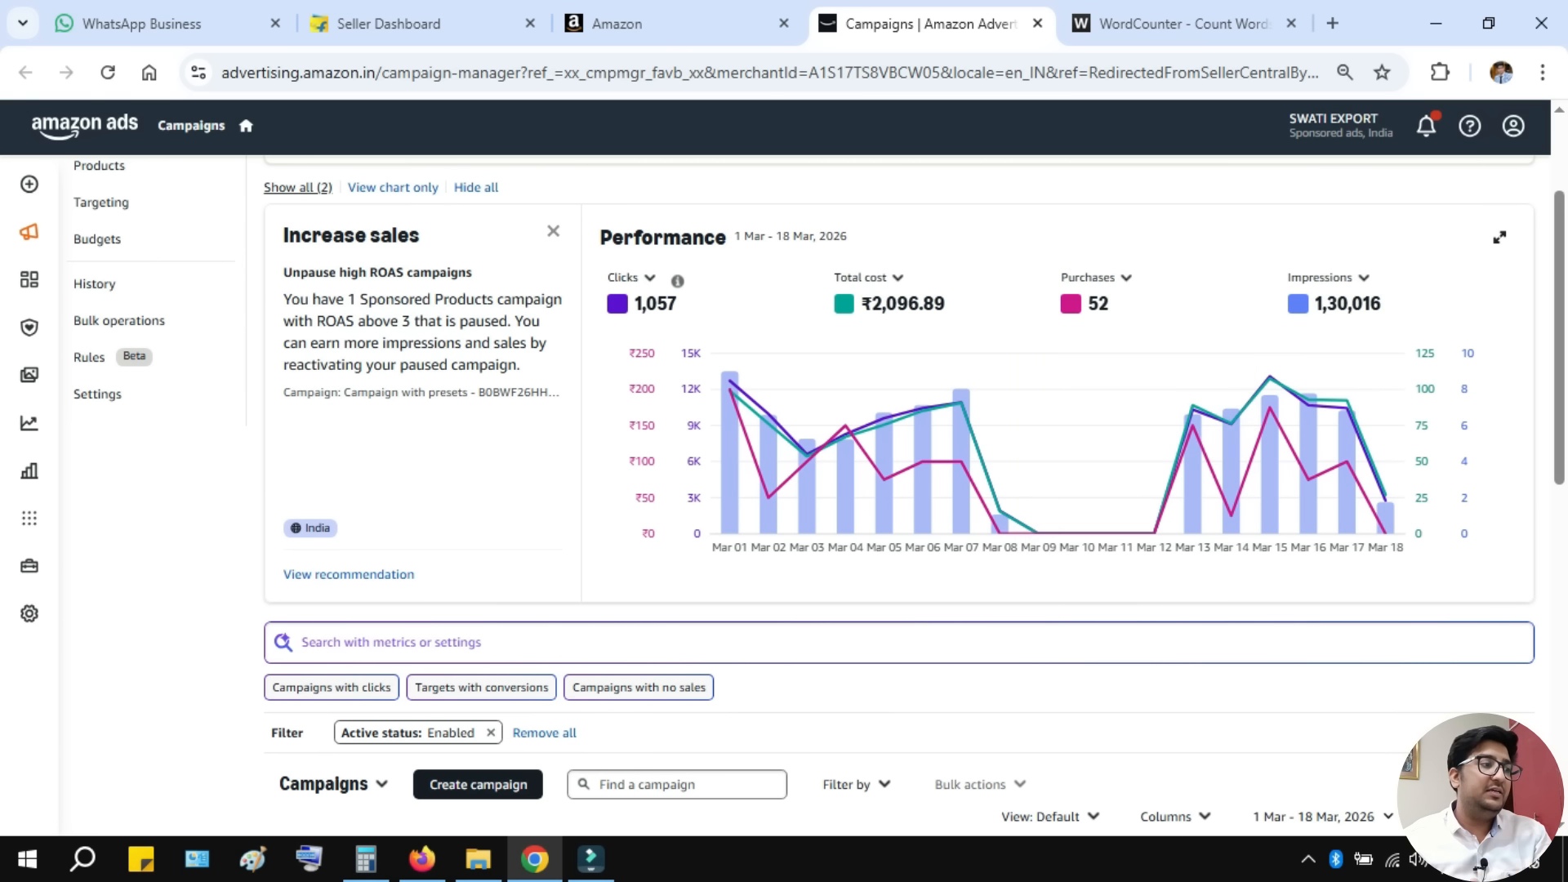
- Switch to Calculator, place it beside the performance figures and add 378 to 2100
left_click(365, 858)
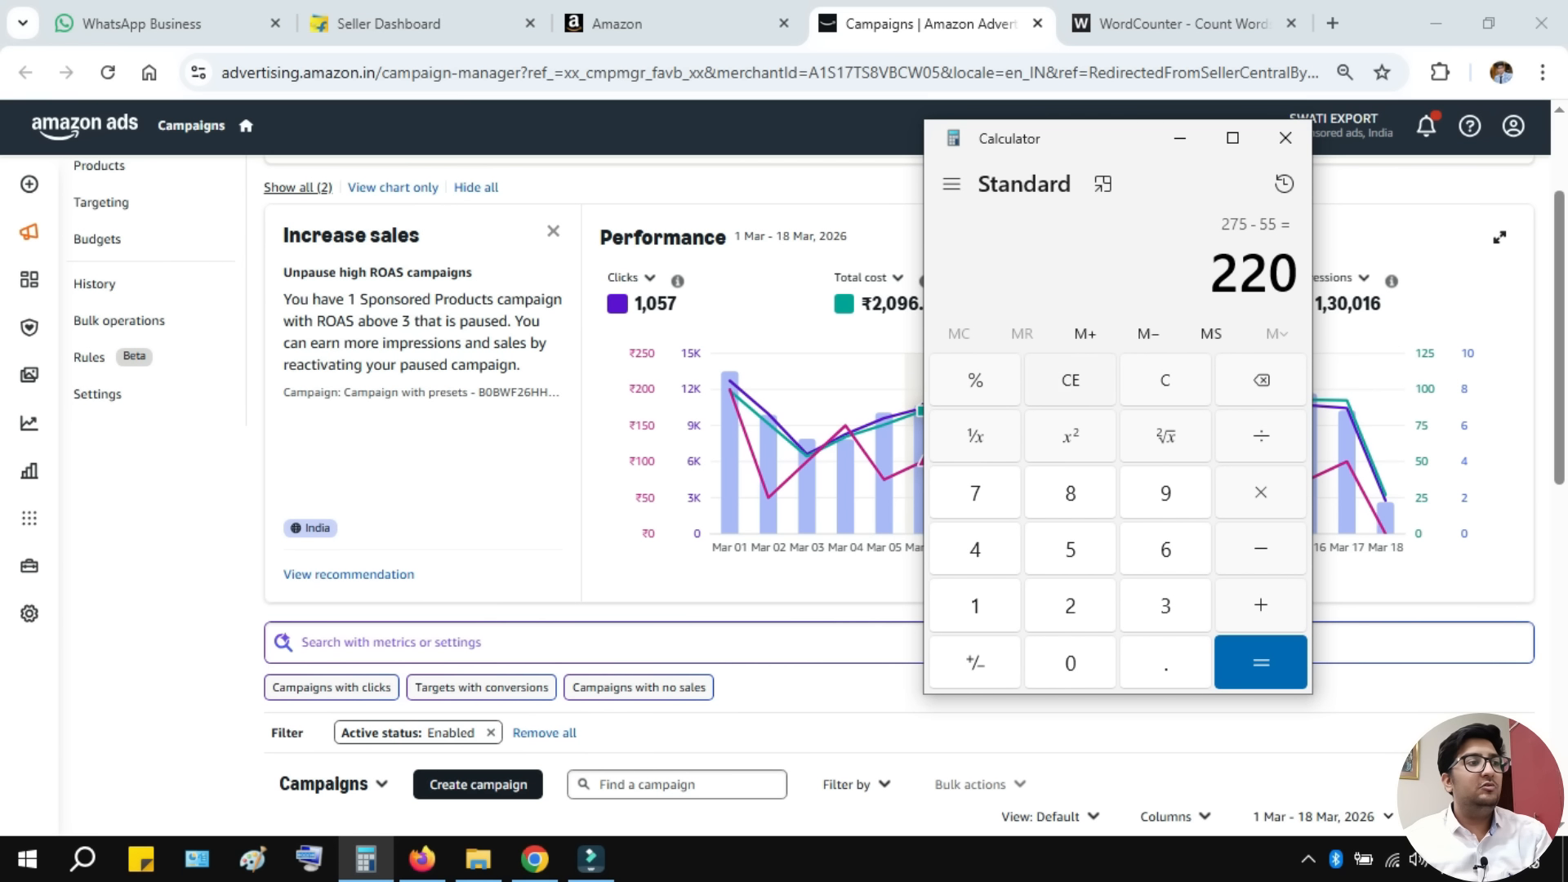
key("Escape")
left_click_drag(1047, 150, 334, 169)
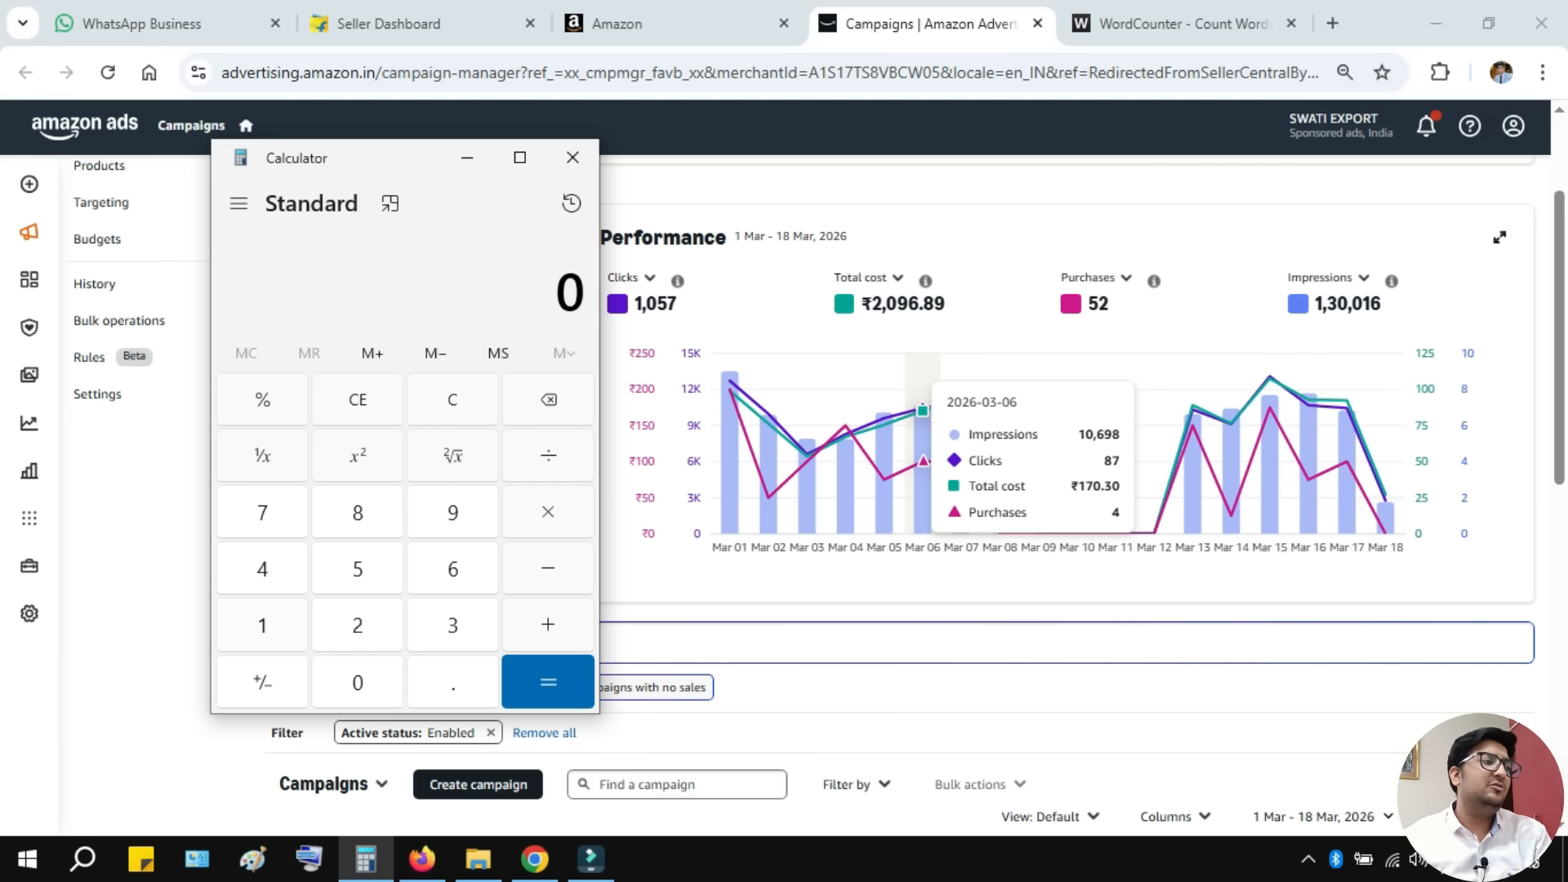
type("2100 ")
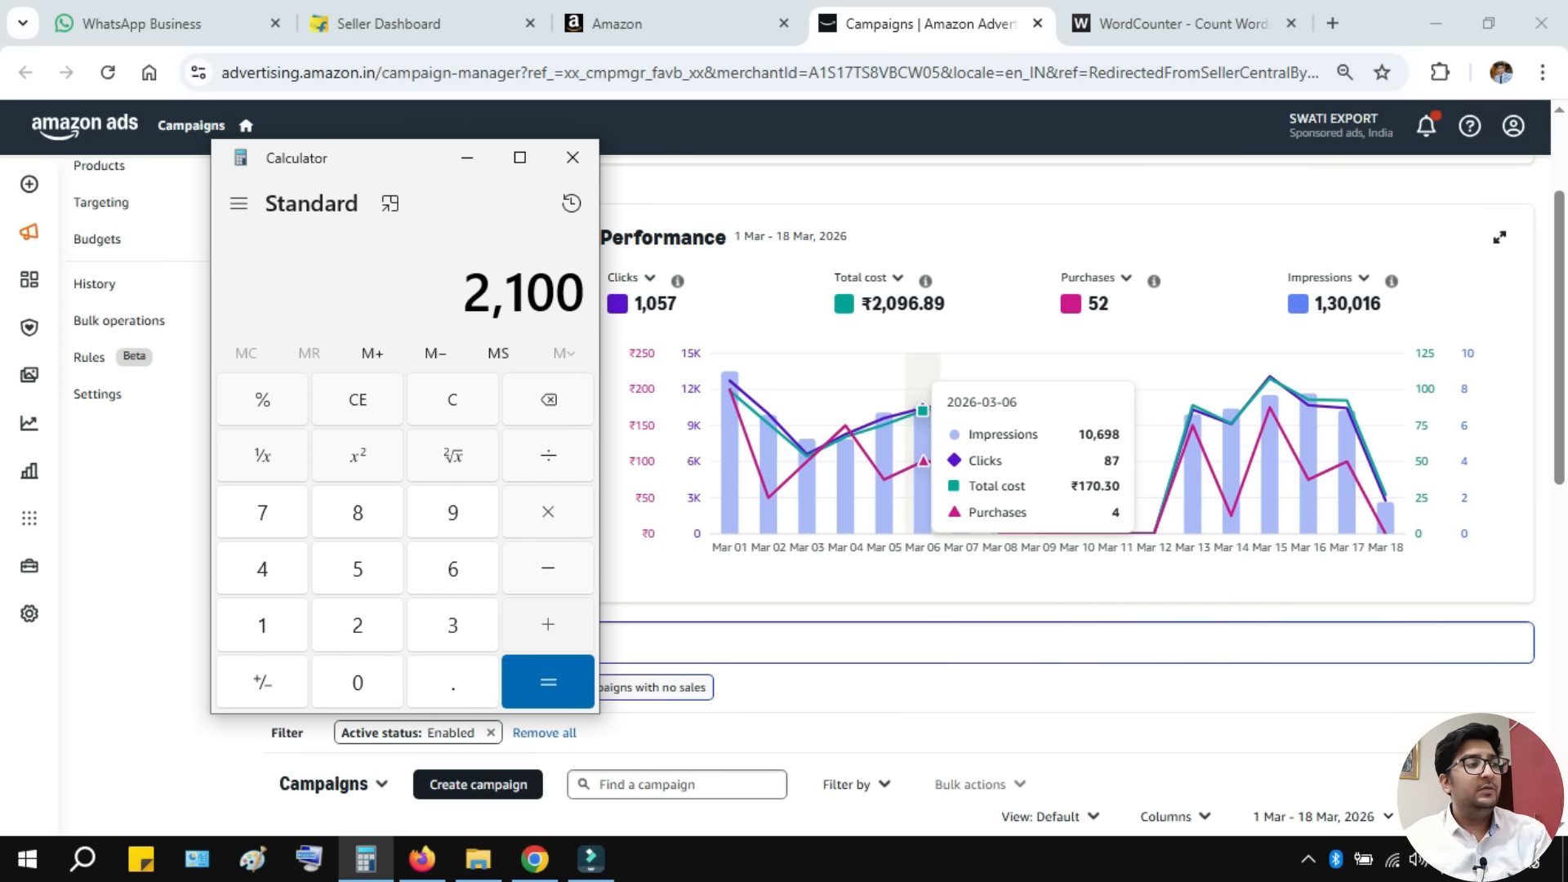
type("+ 378")
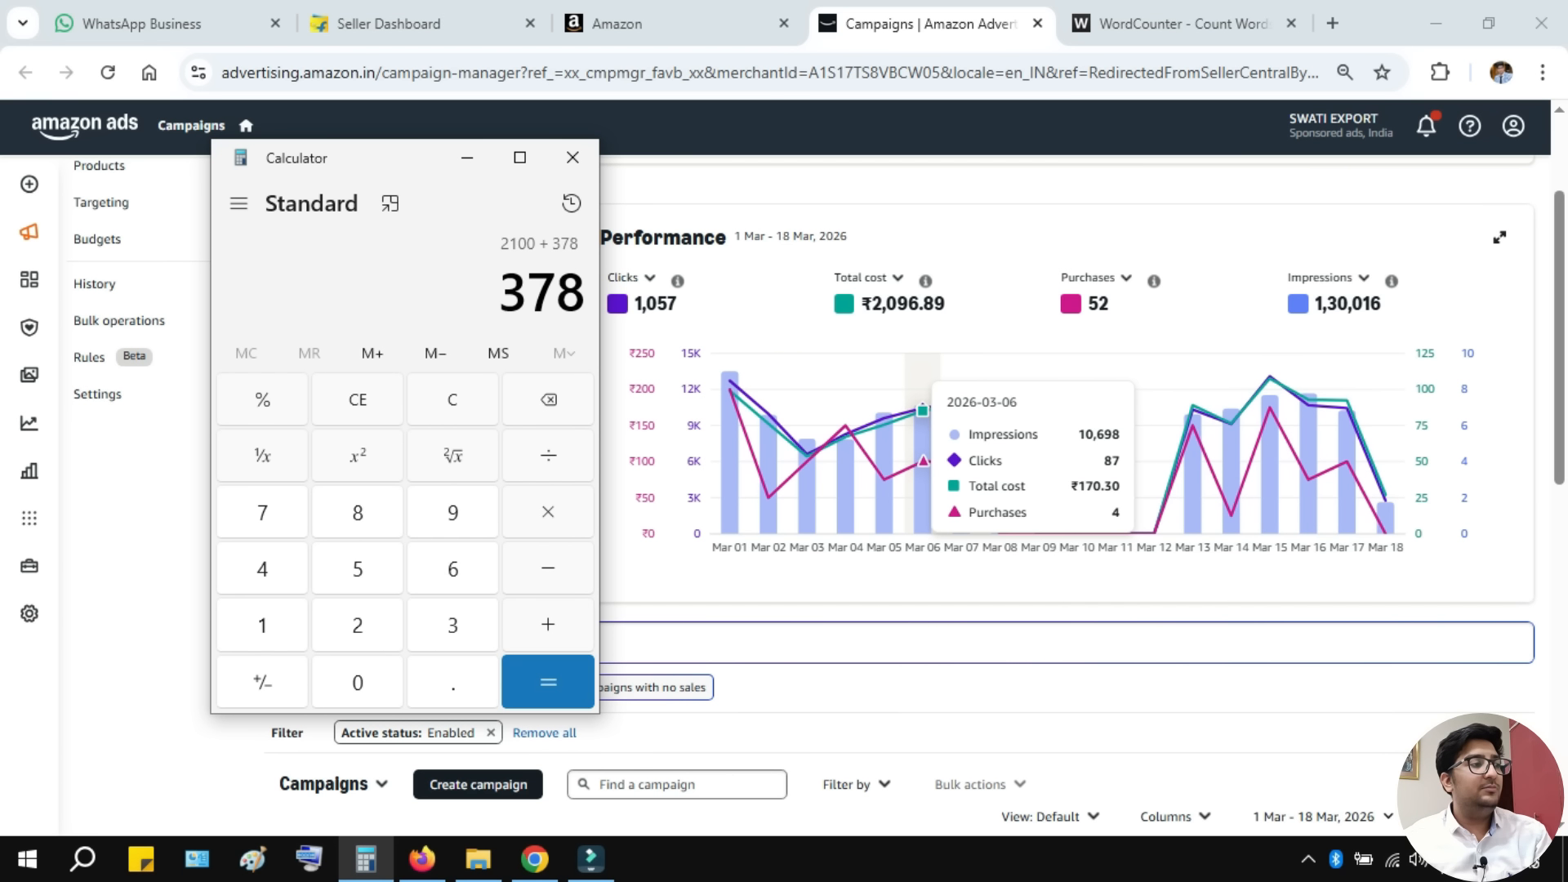
key("Return")
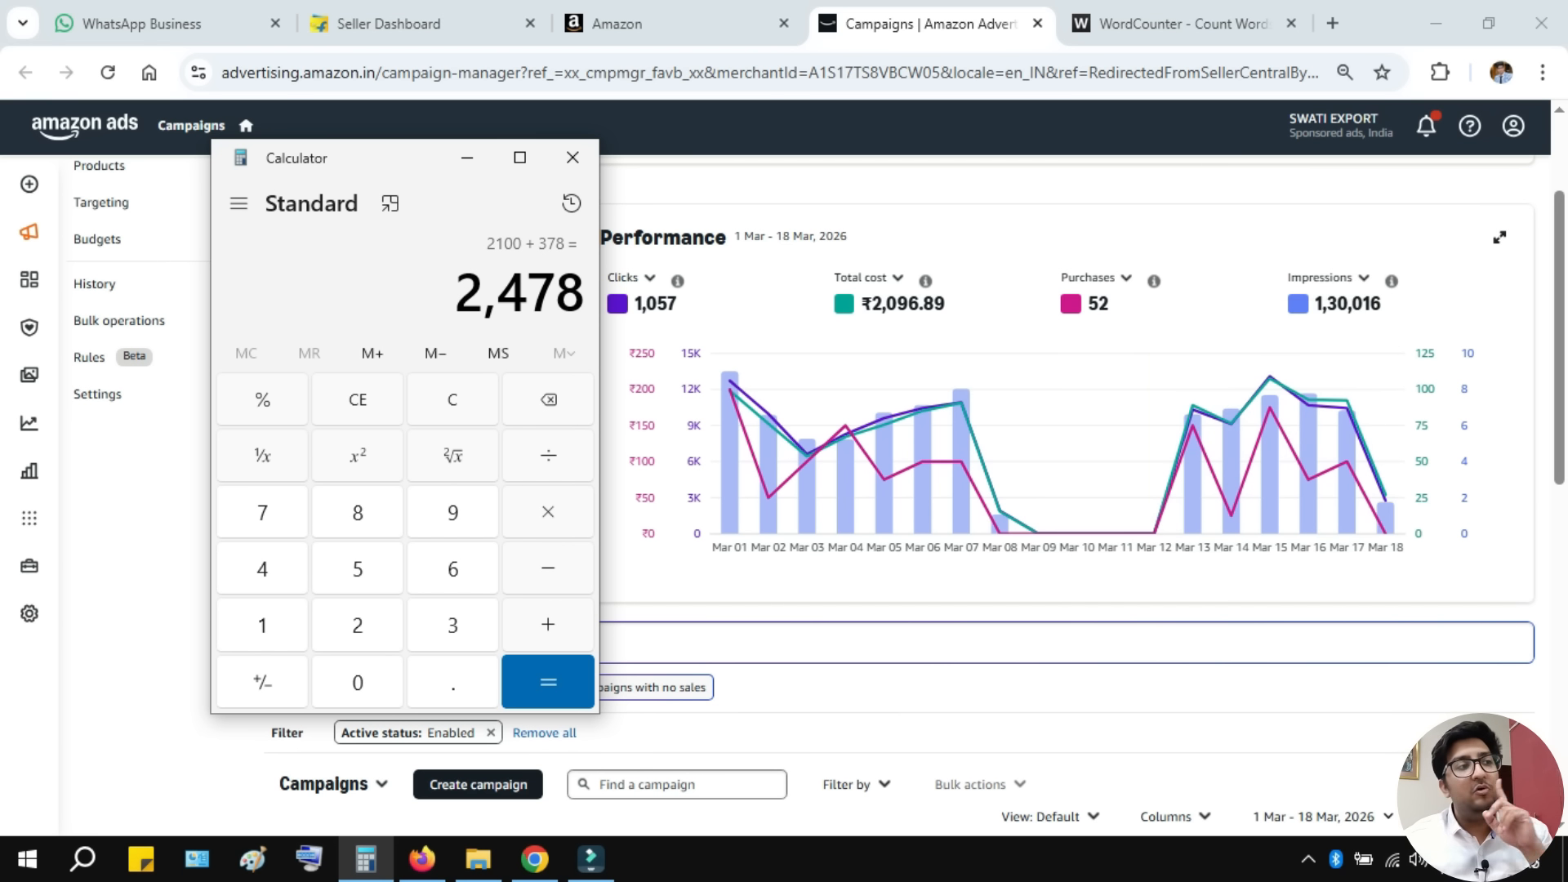
- Switch to Amazon Seller Central and open the Business Reports
left_click(617, 23)
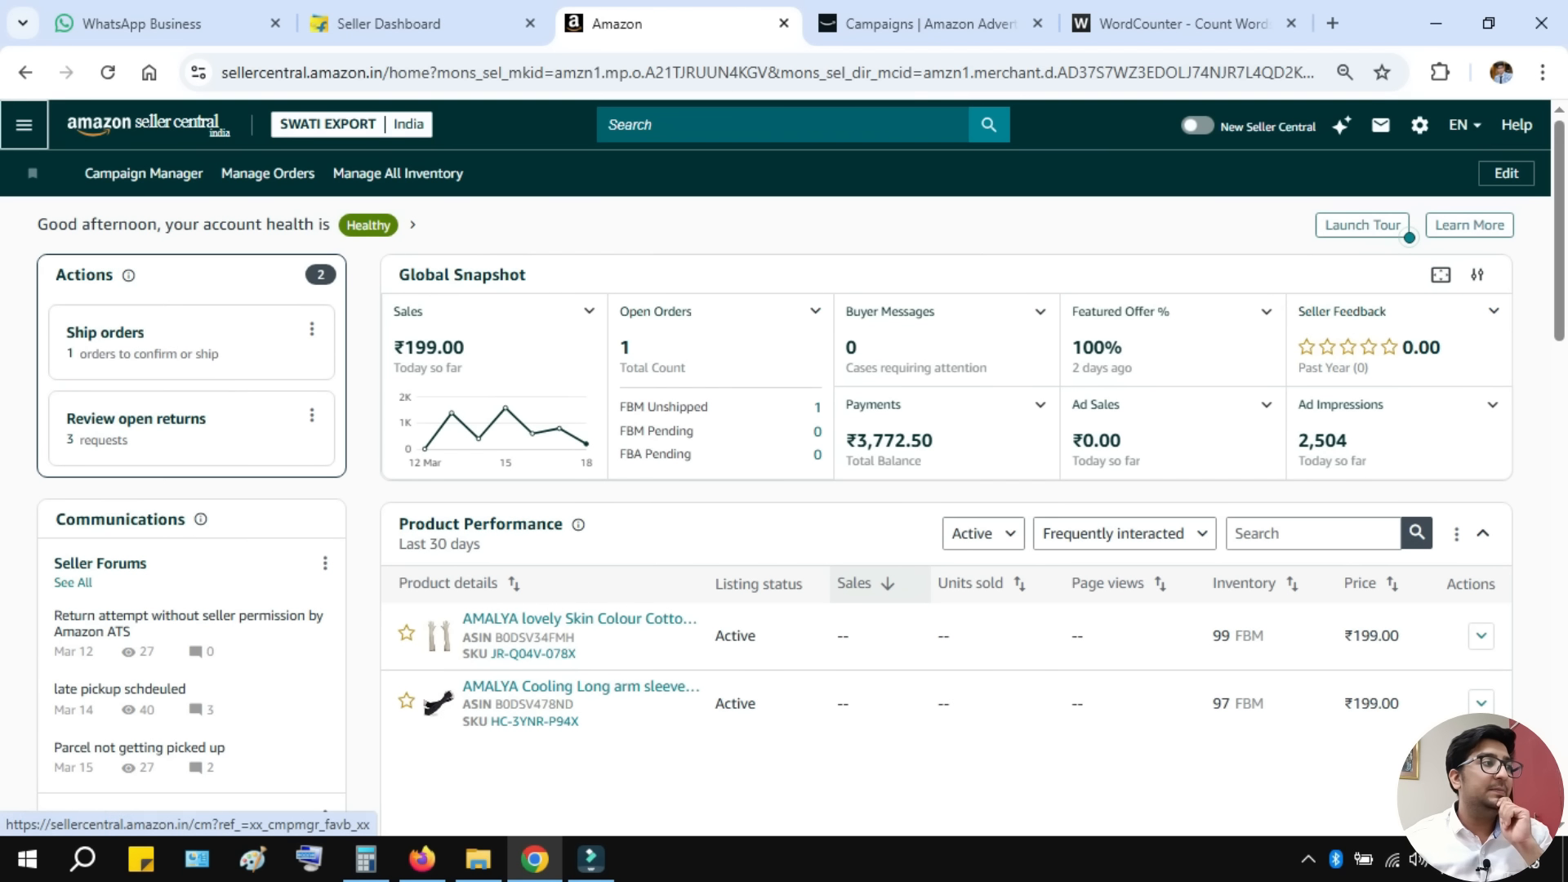
left_click(18, 125)
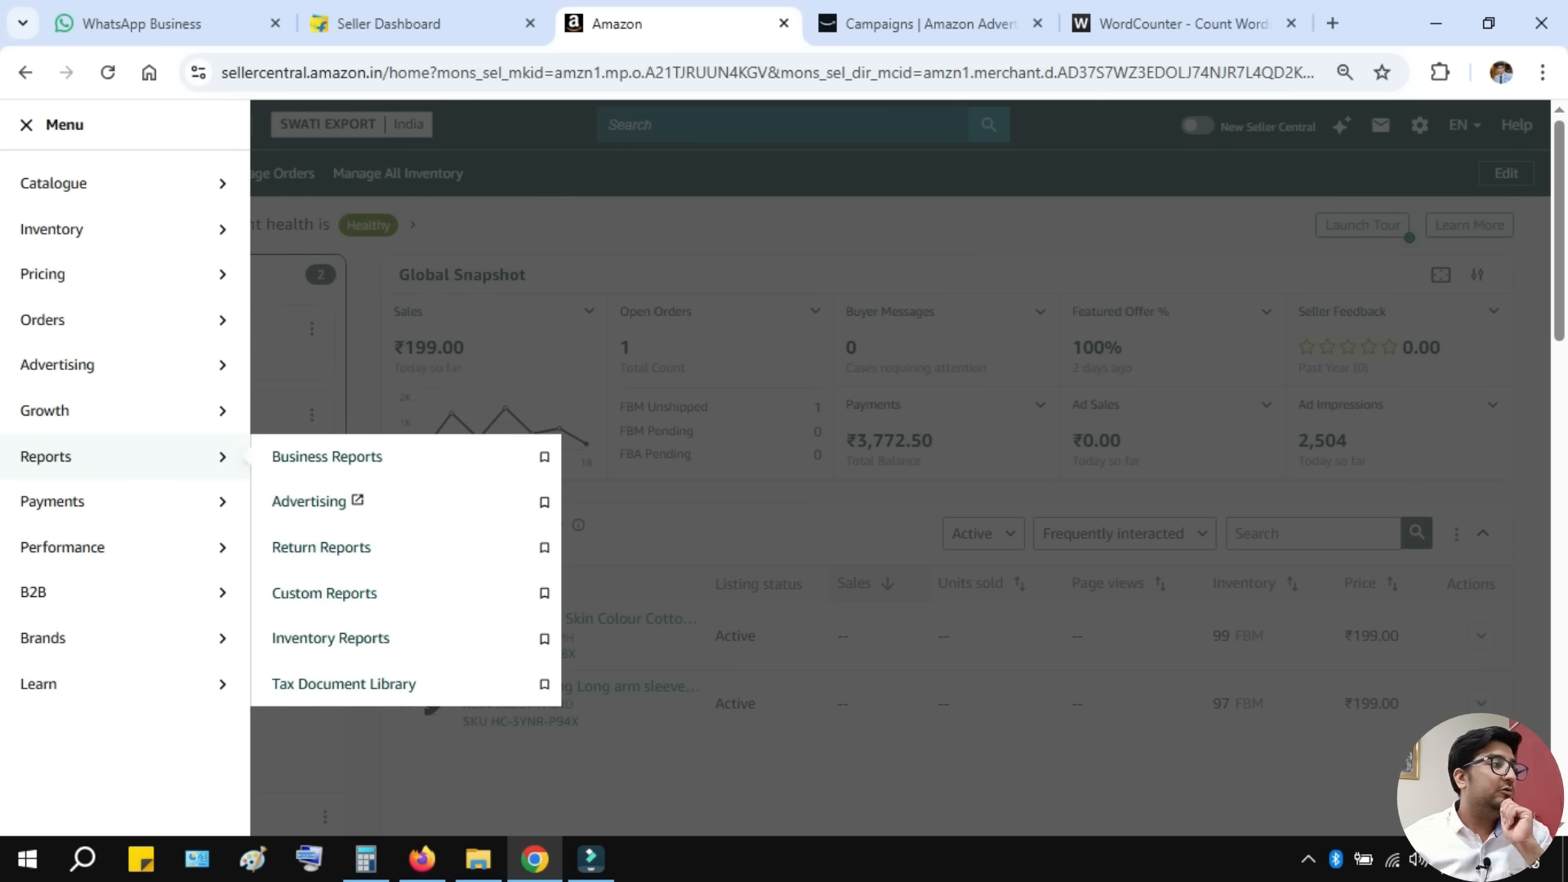
mouse_move(57, 411)
mouse_move(164, 457)
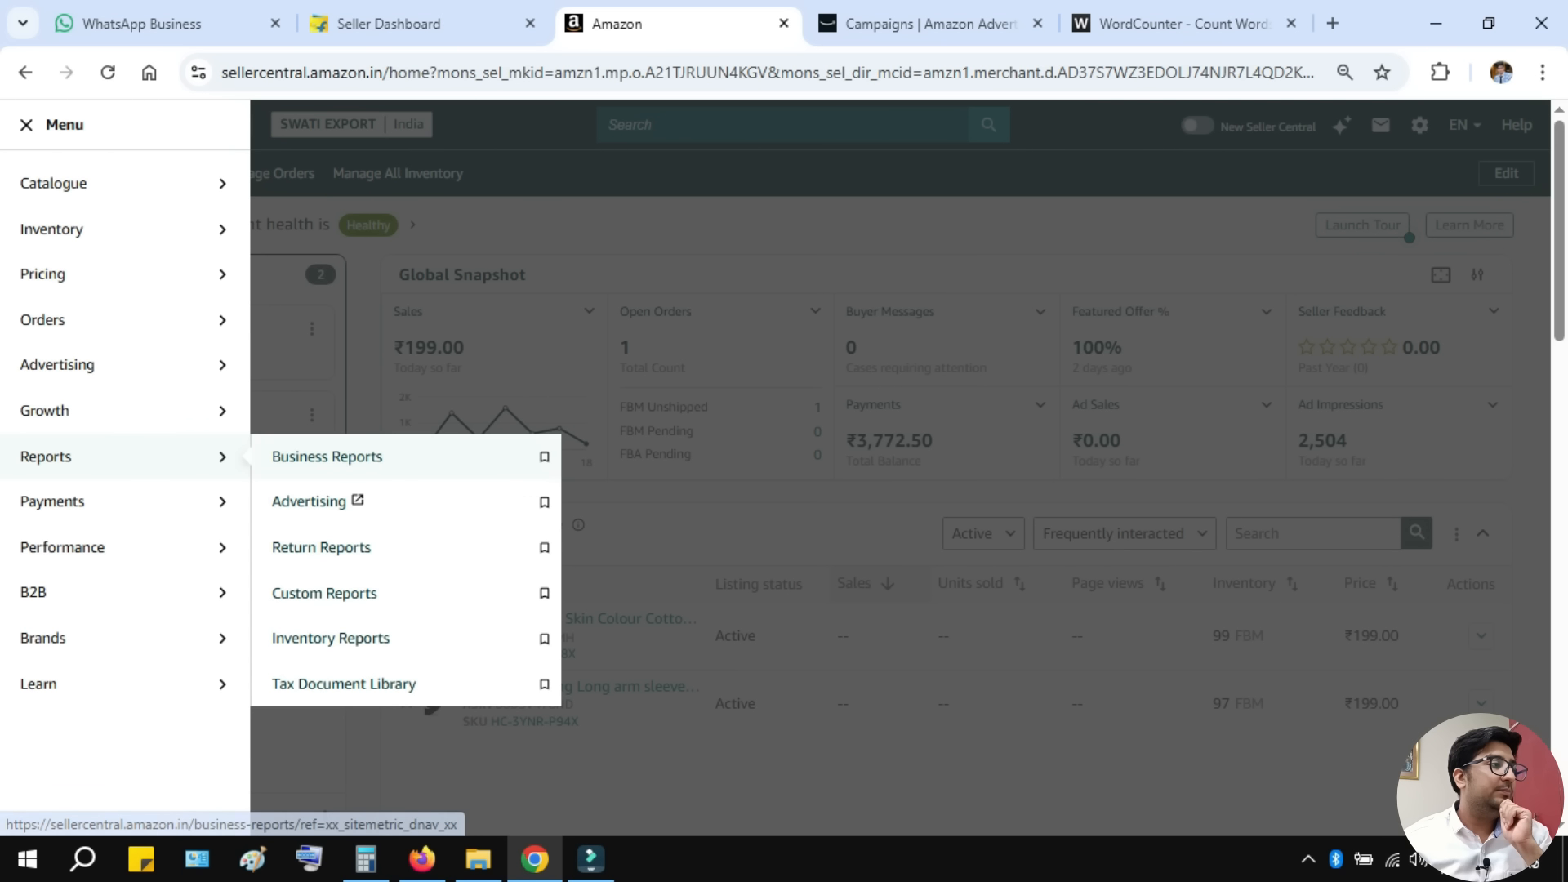
left_click(327, 456)
left_click(923, 23)
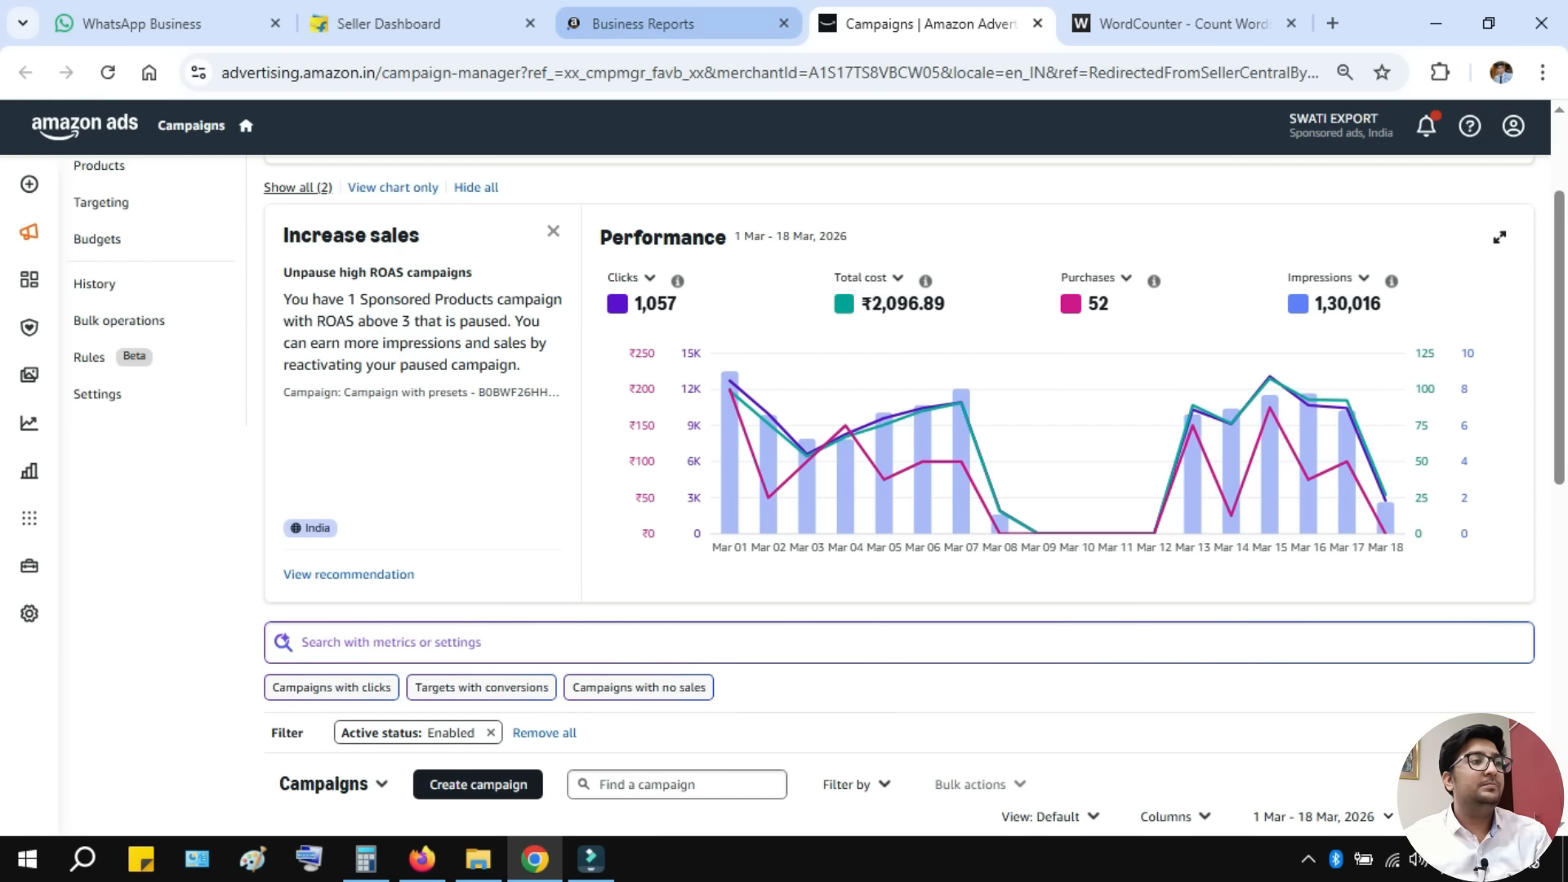
left_click(654, 23)
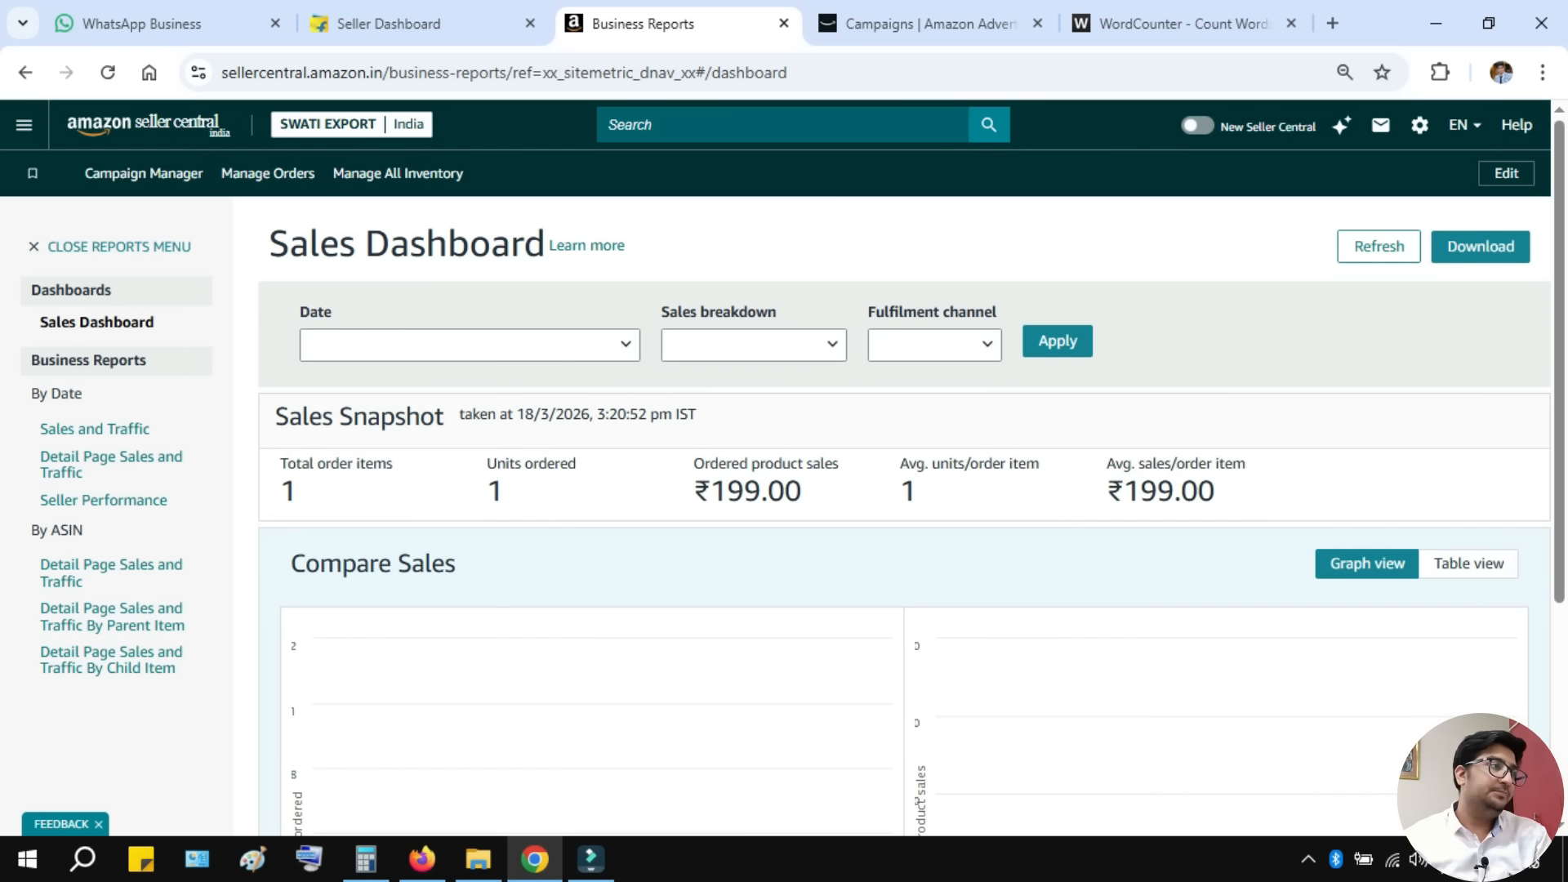
- Filter the Sales Dashboard to a custom date range from 1/3/2026 to 18/3/2026
left_click(469, 345)
left_click(343, 556)
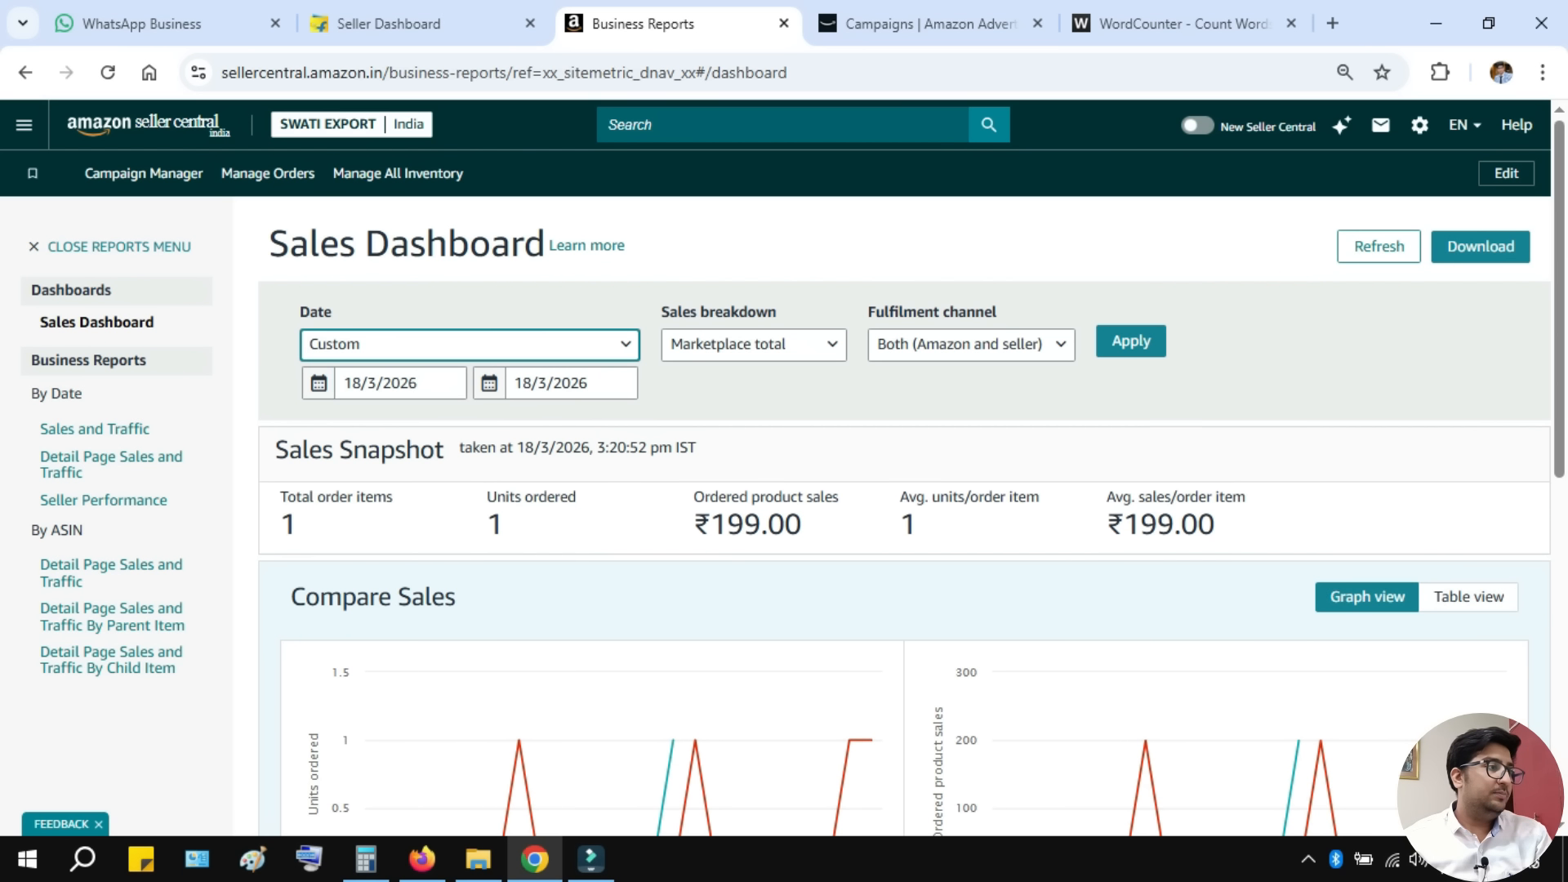
left_click(384, 383)
left_click(322, 480)
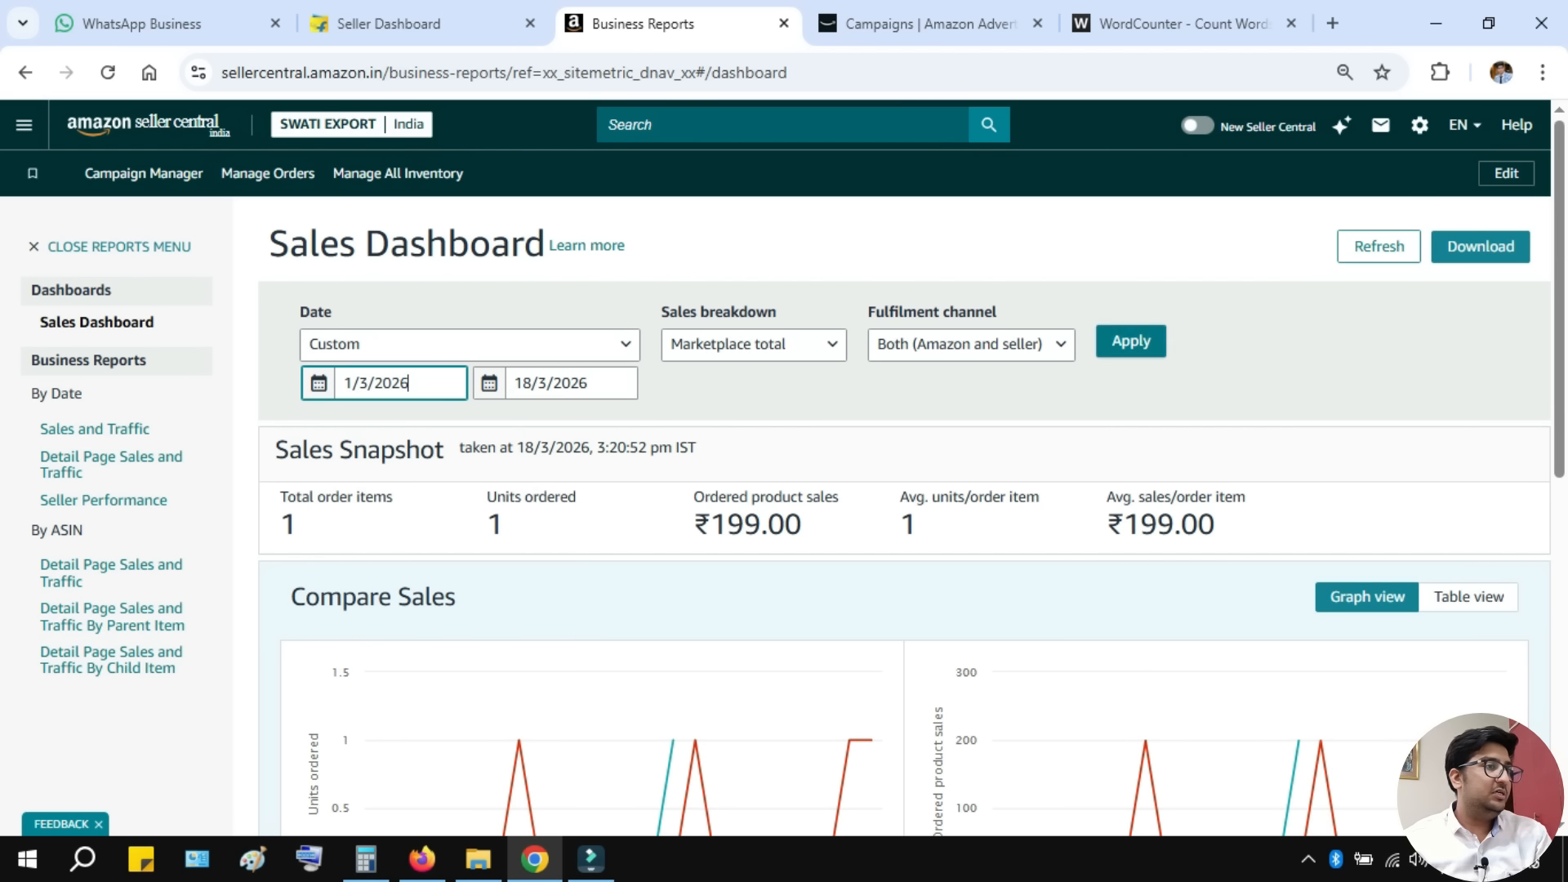
left_click(1131, 342)
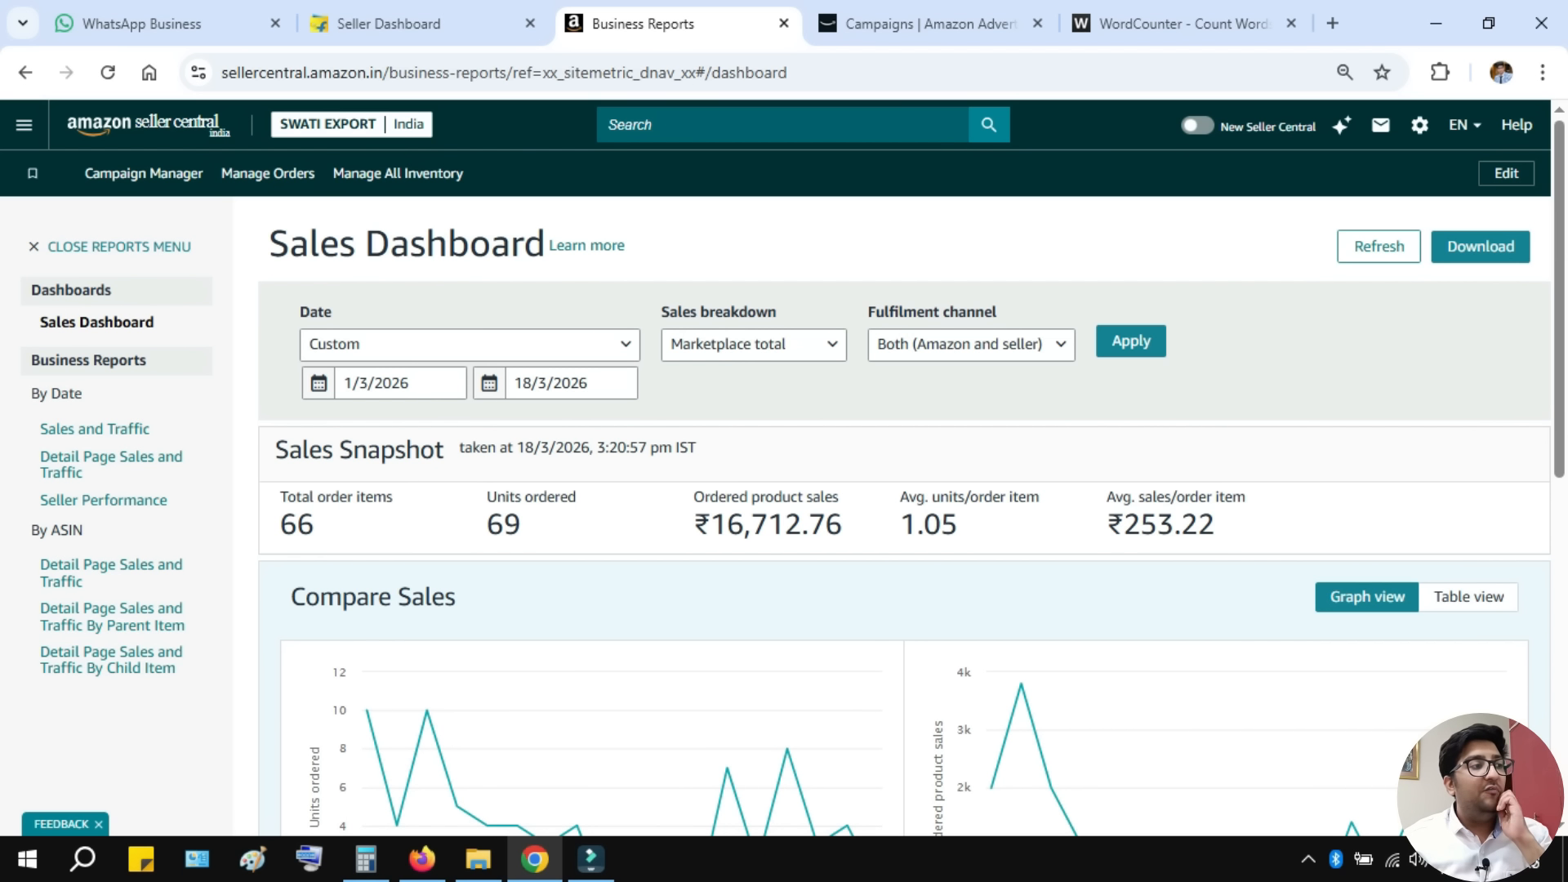
- Check the total order items and units ordered in the Sales Snapshot
double_click(503, 524)
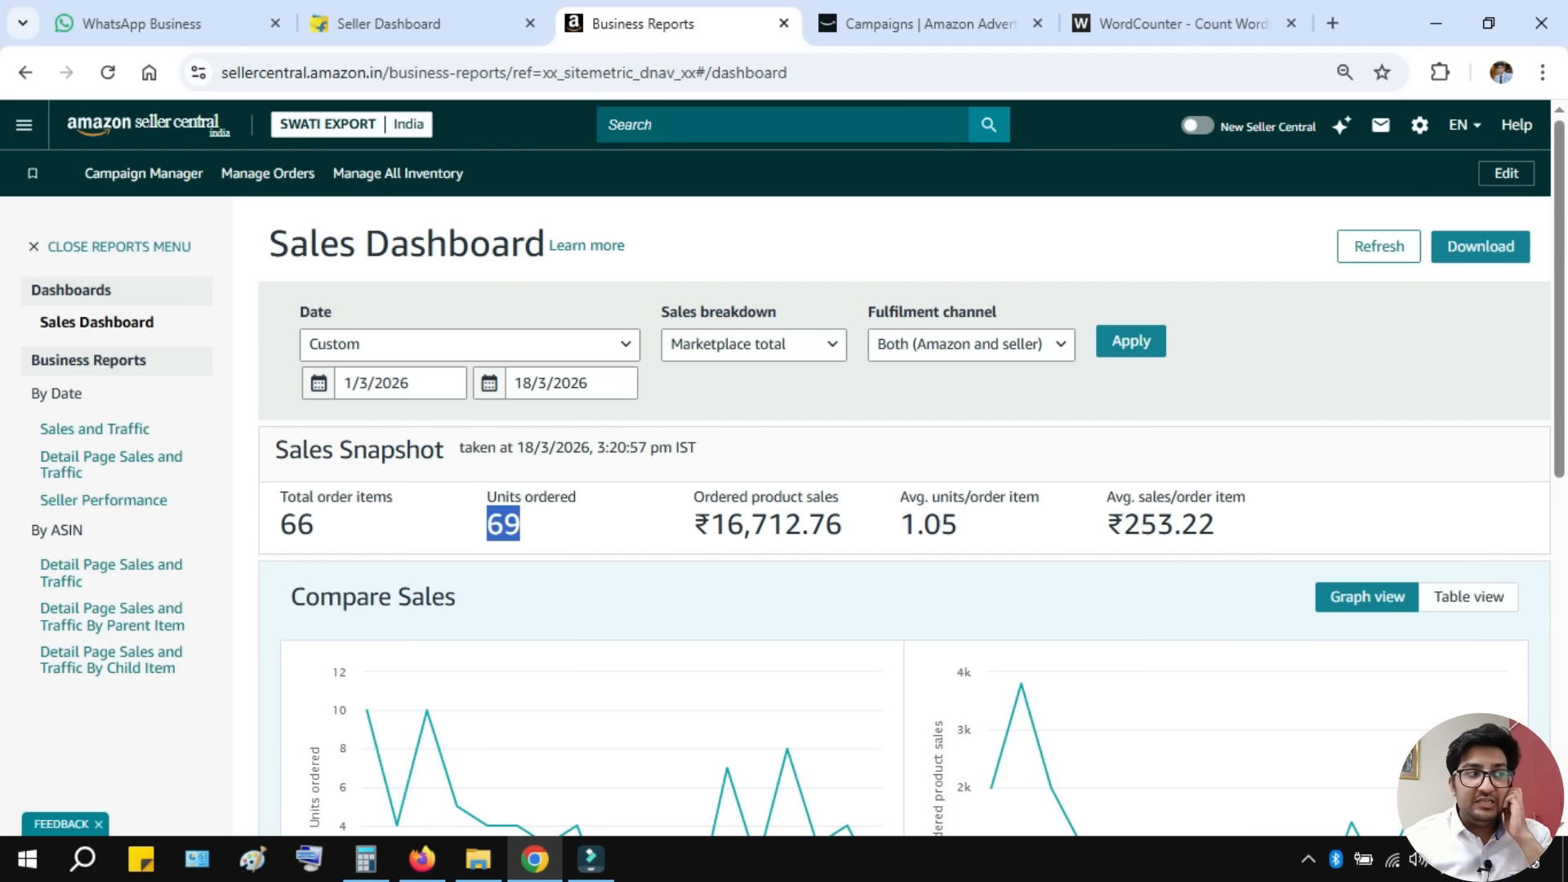
double_click(297, 524)
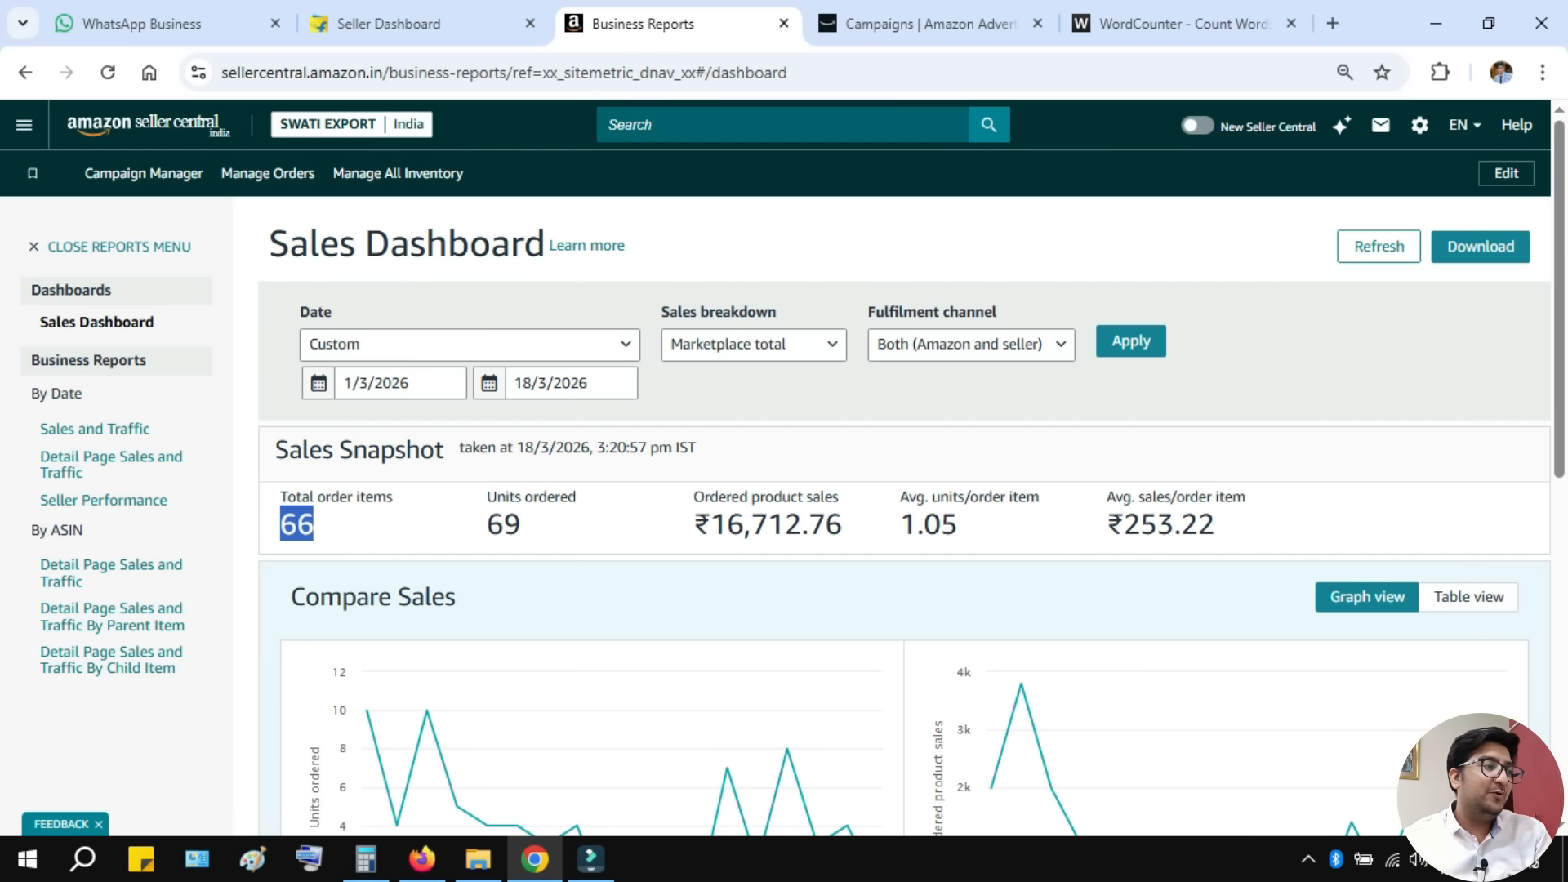
double_click(503, 524)
- Return to the Amazon Ads campaigns page and divide the Calculator sum by 69 to get the ad cost per unit
left_click(929, 24)
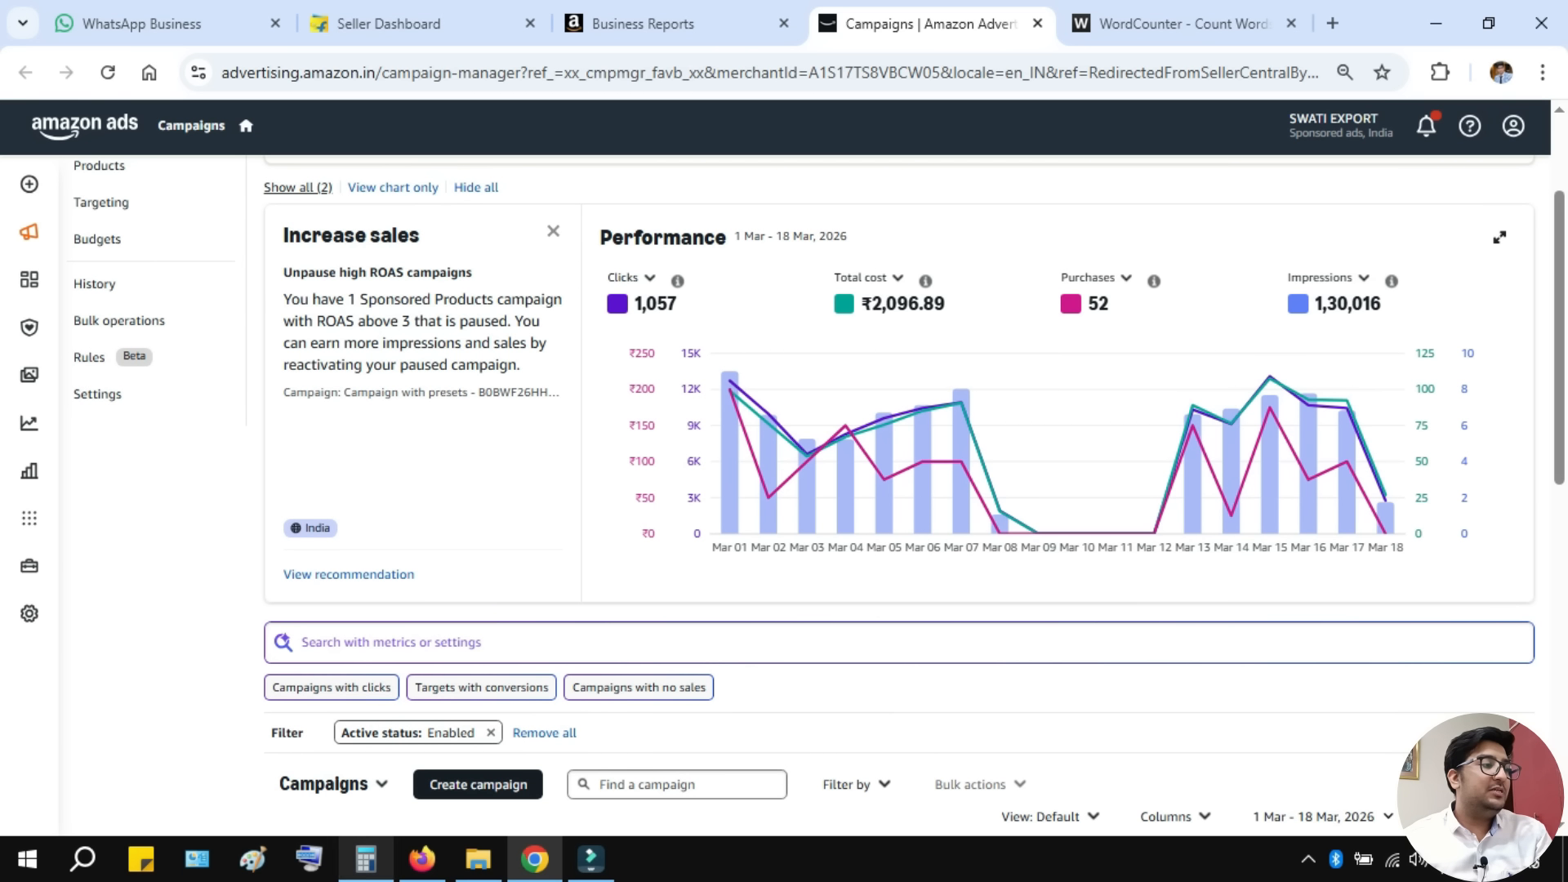
left_click(366, 859)
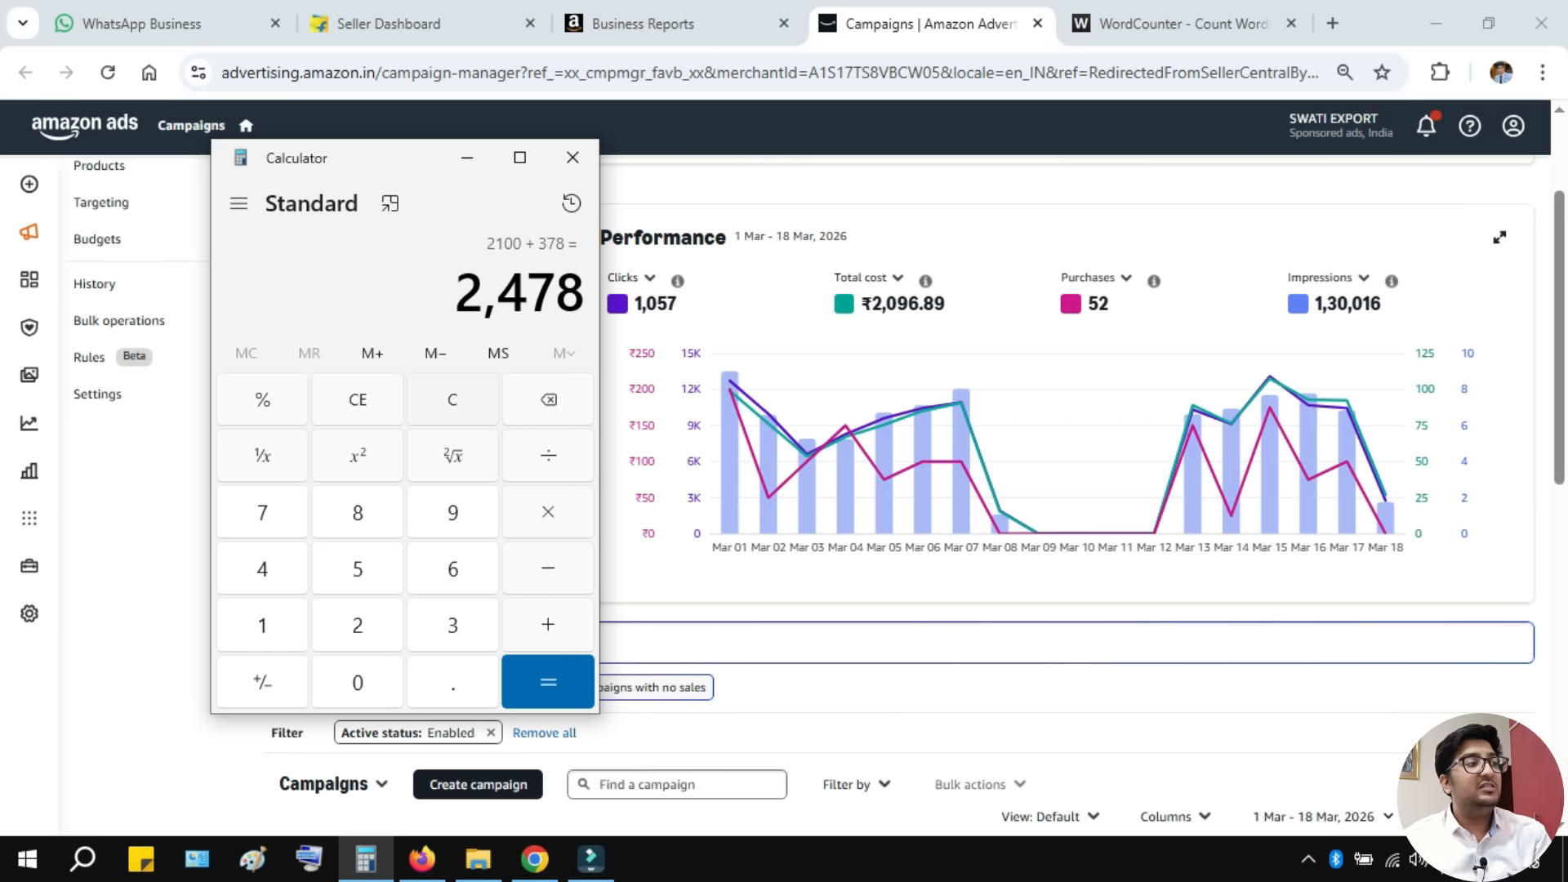
key("slash")
key("6")
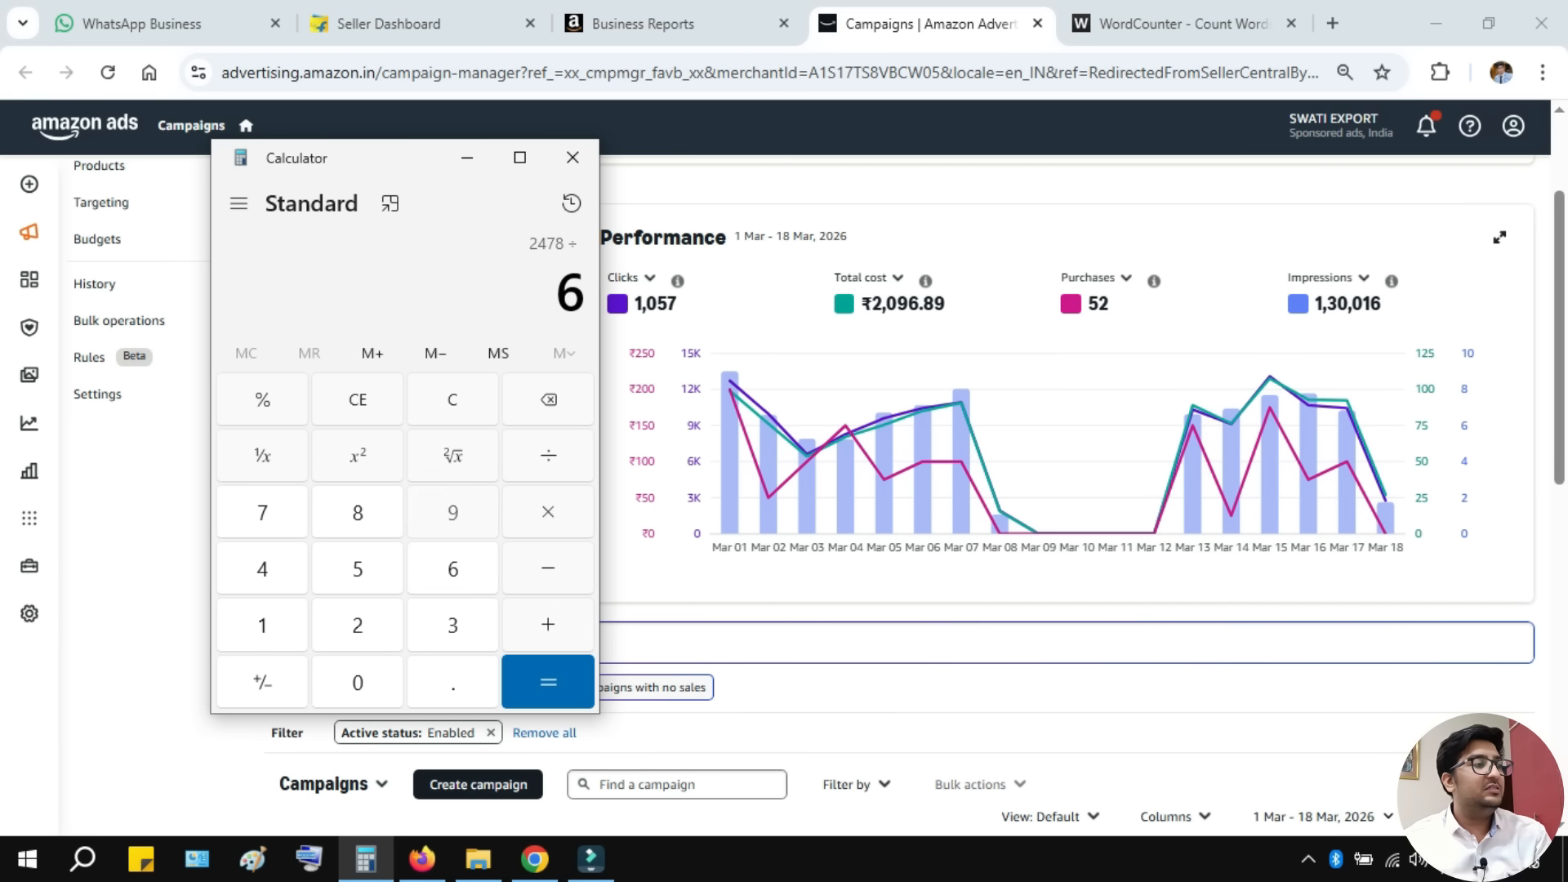
key("9")
key("Return")
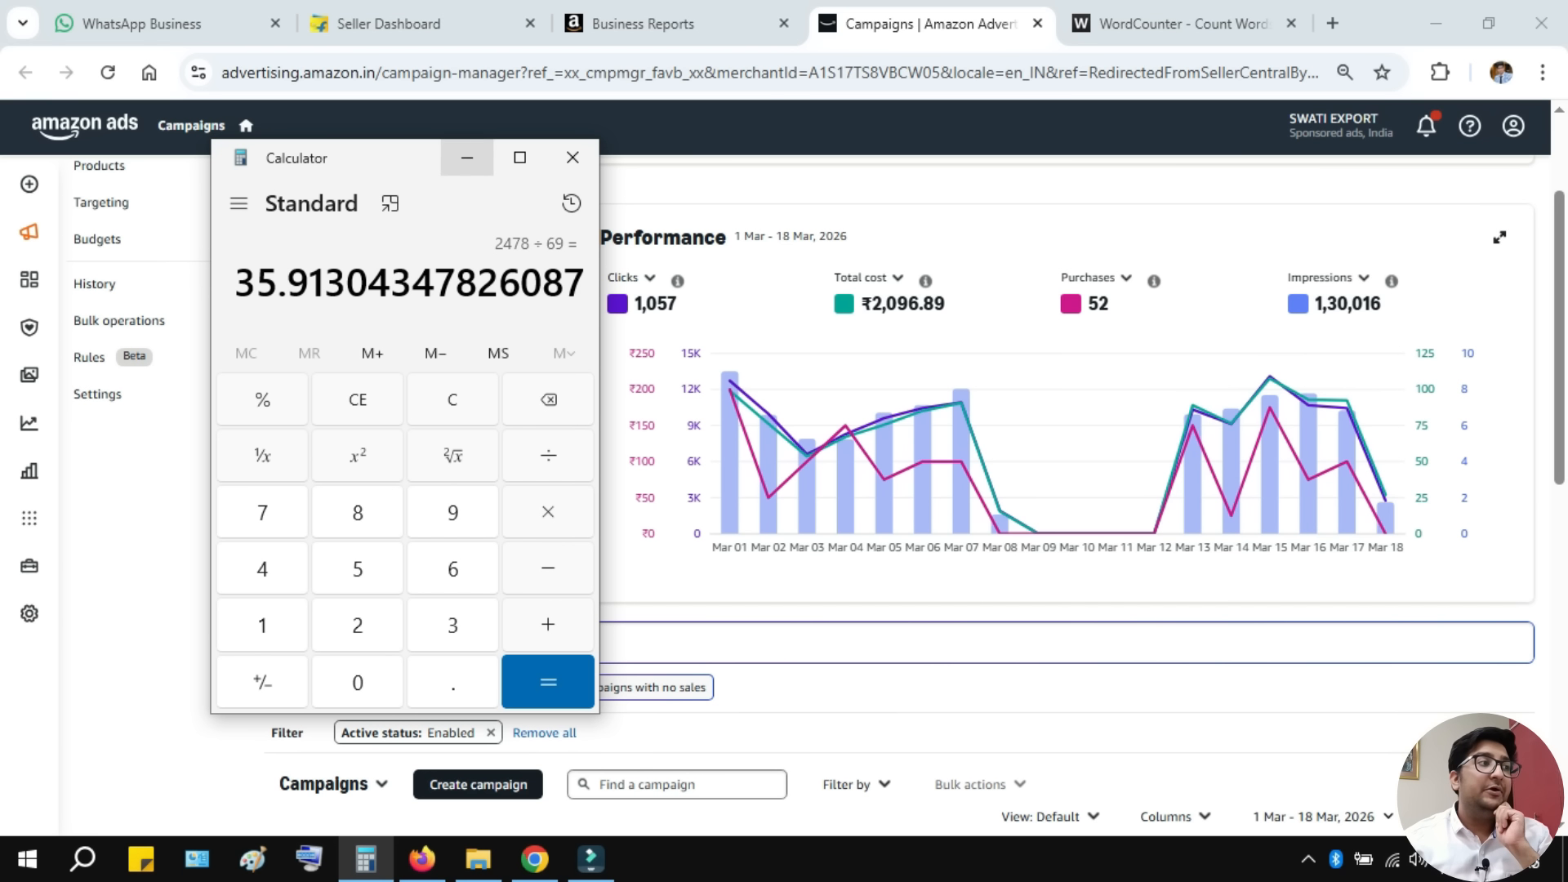
left_click(467, 158)
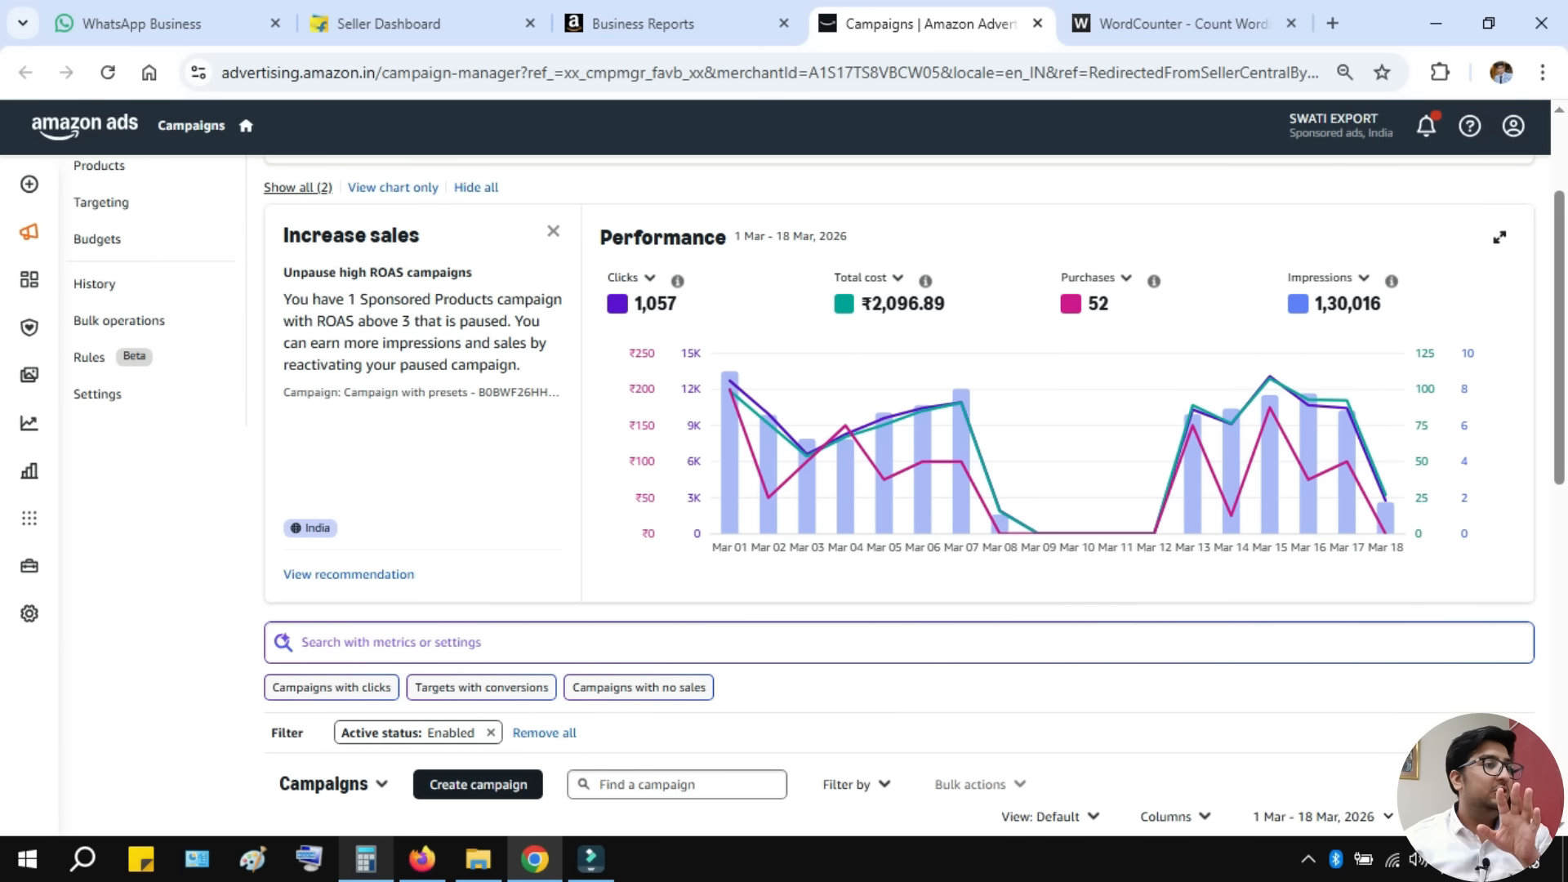
- Calculate the average daily ad spend in Calculator by dividing 2096 by 18
left_click(365, 857)
key("Escape")
type("20")
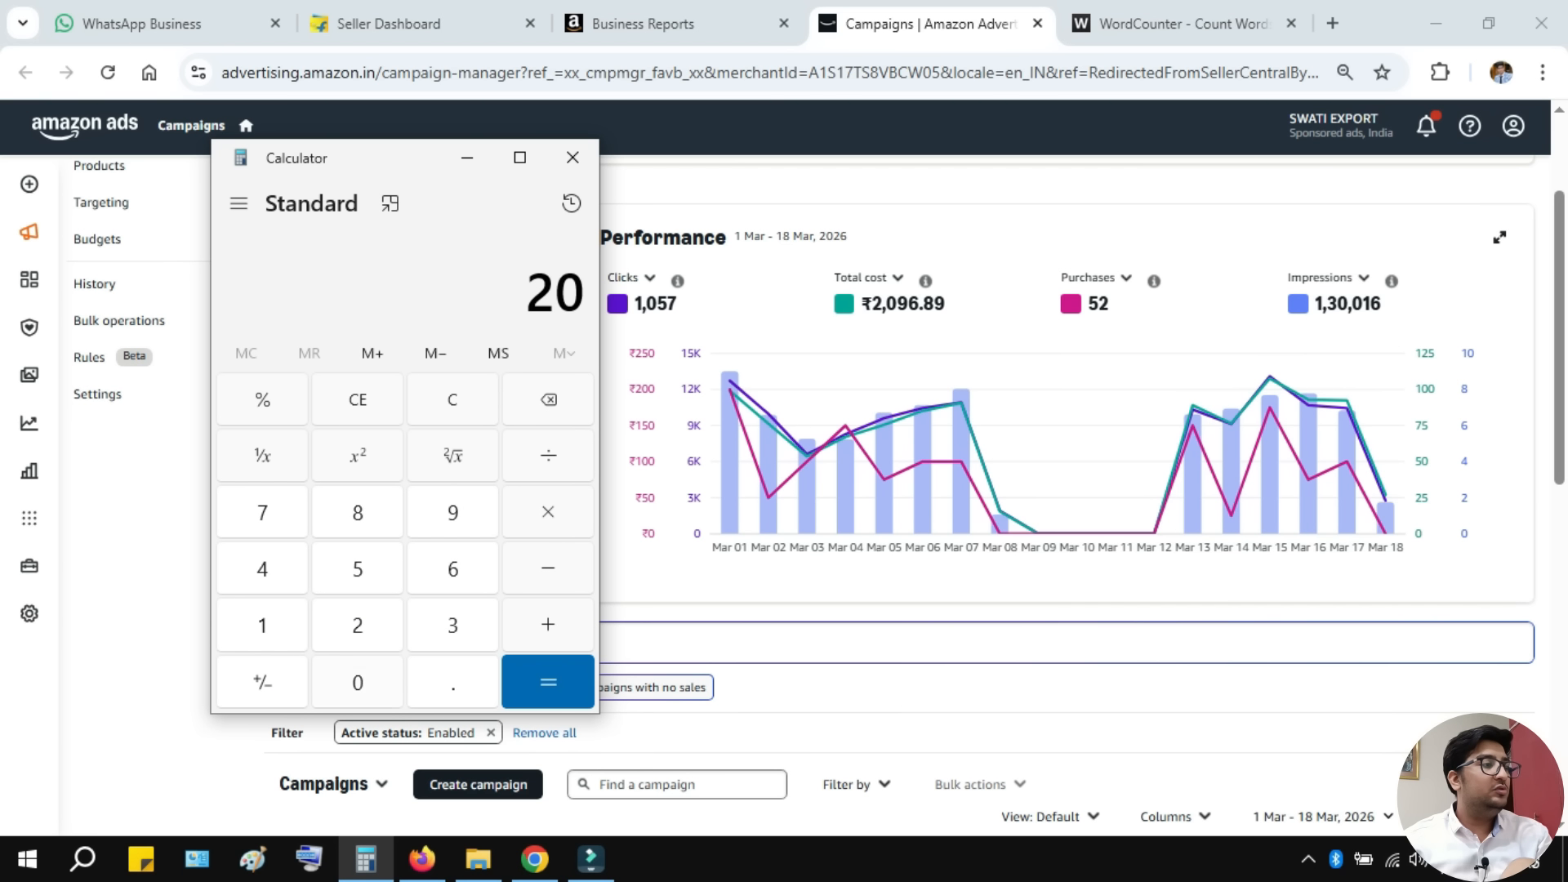
type("96/18")
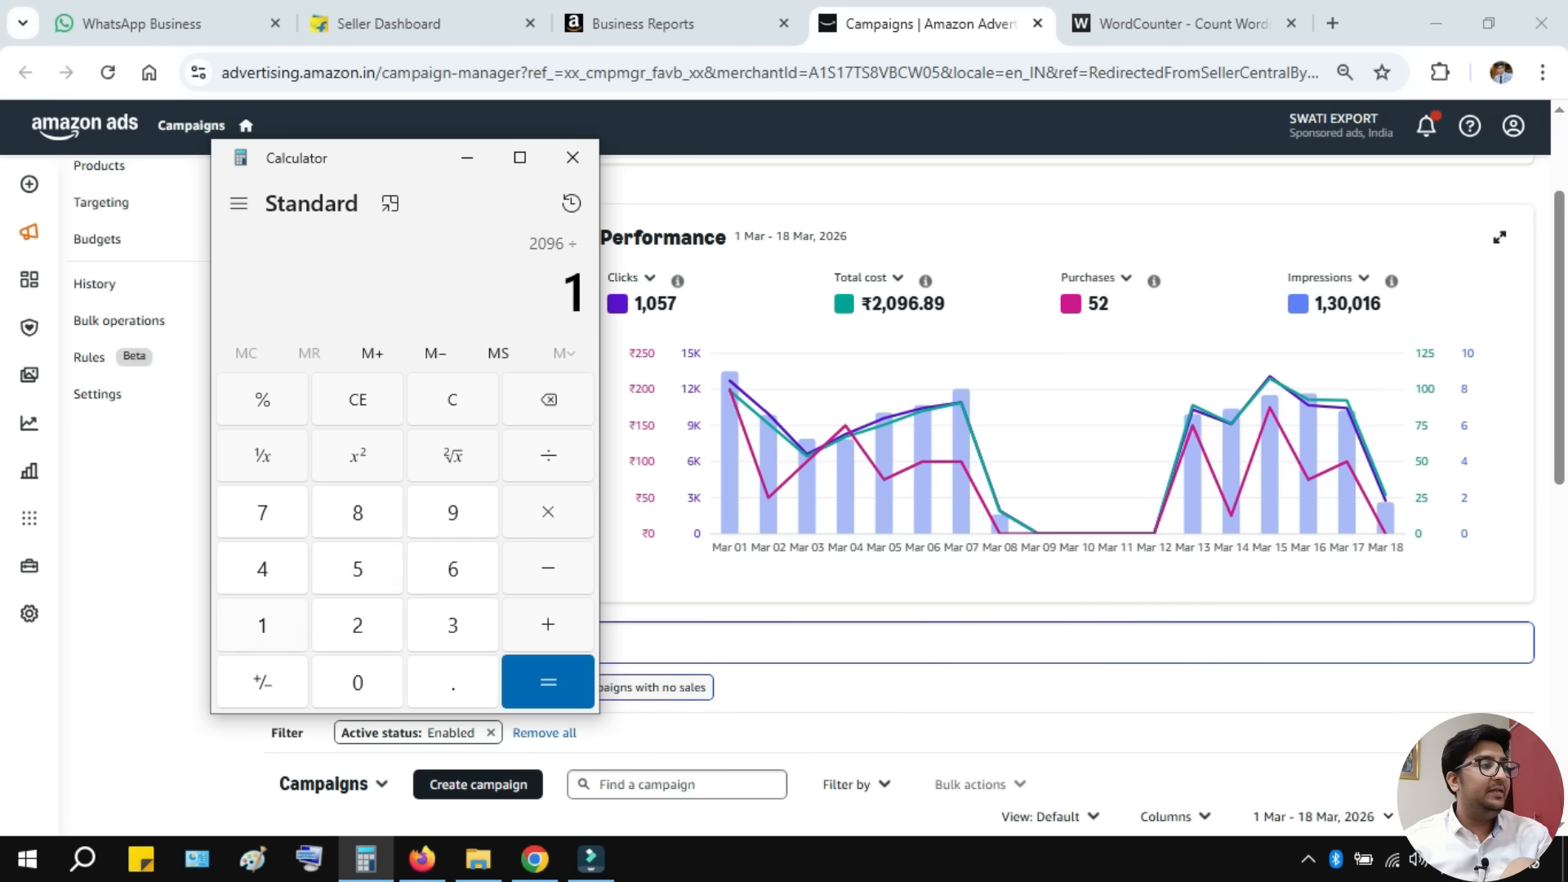
key("Return")
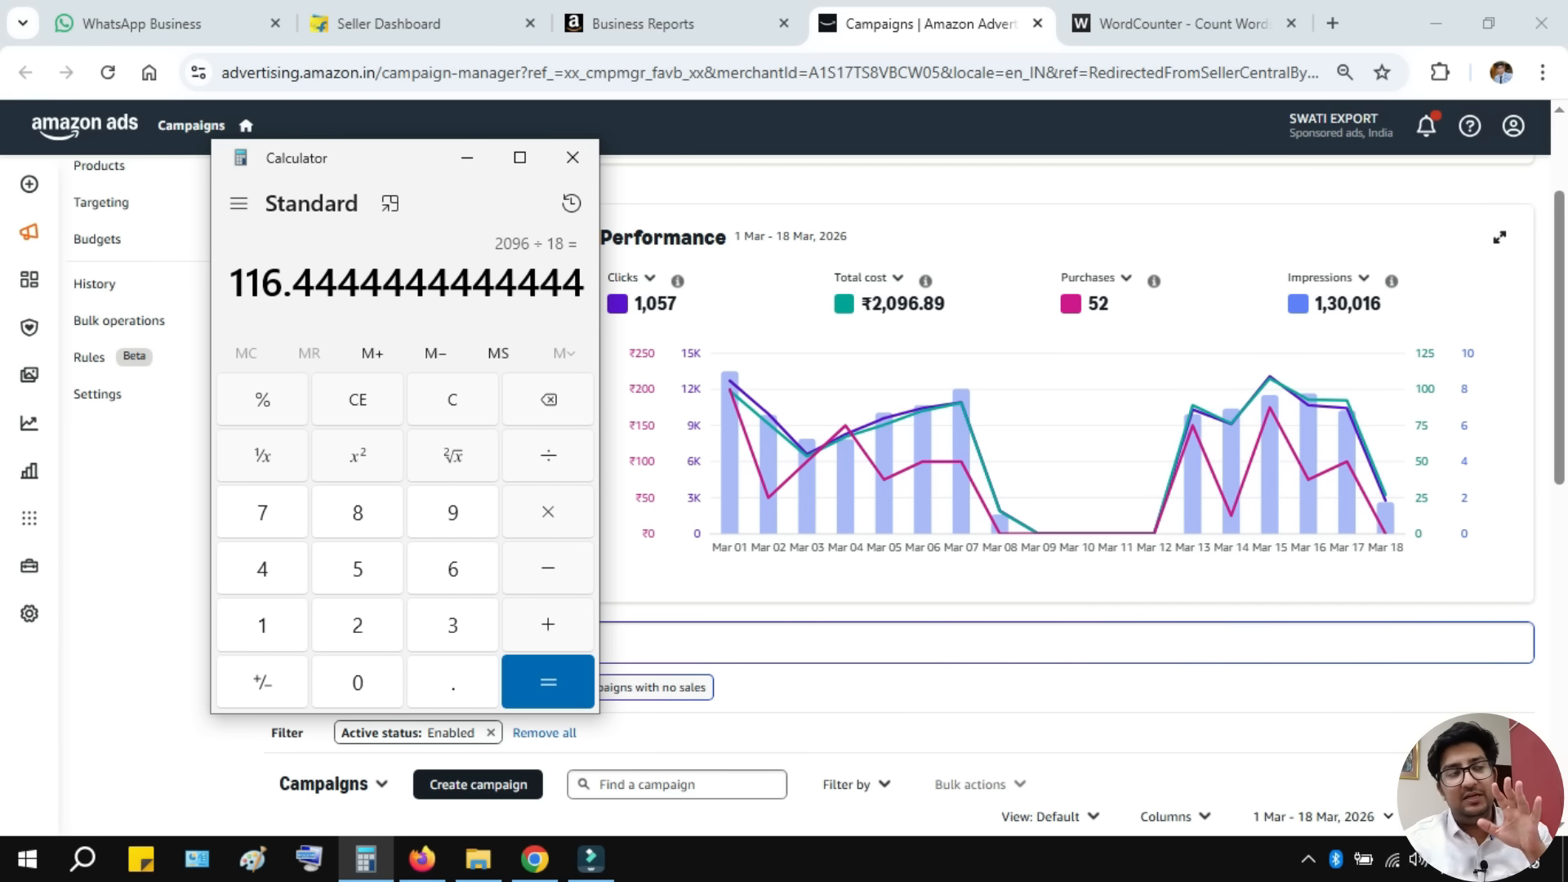
double_click(257, 282)
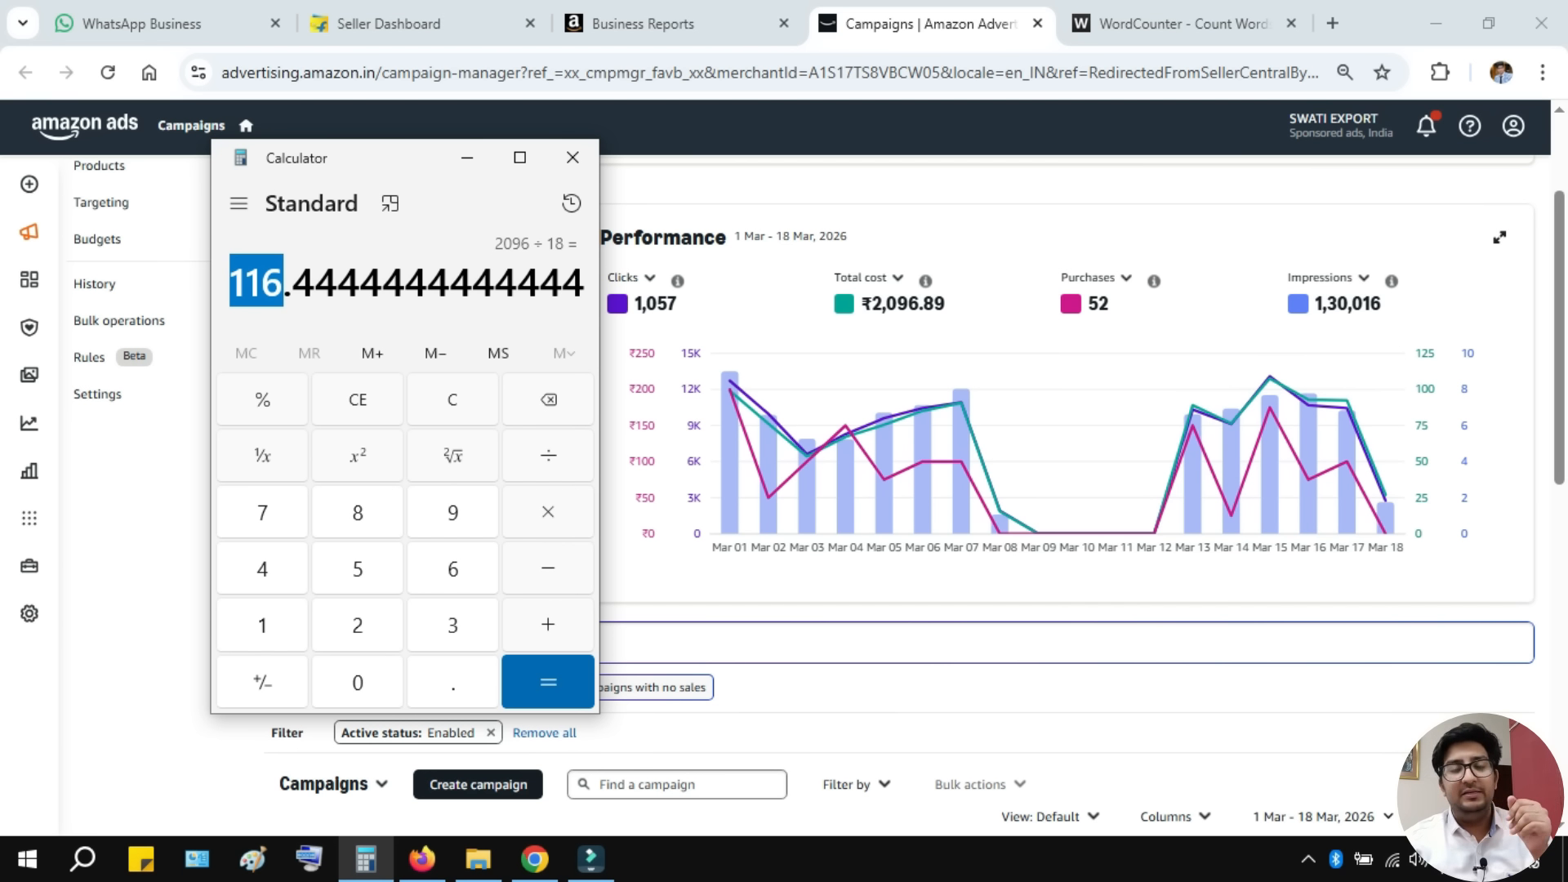
left_click(467, 157)
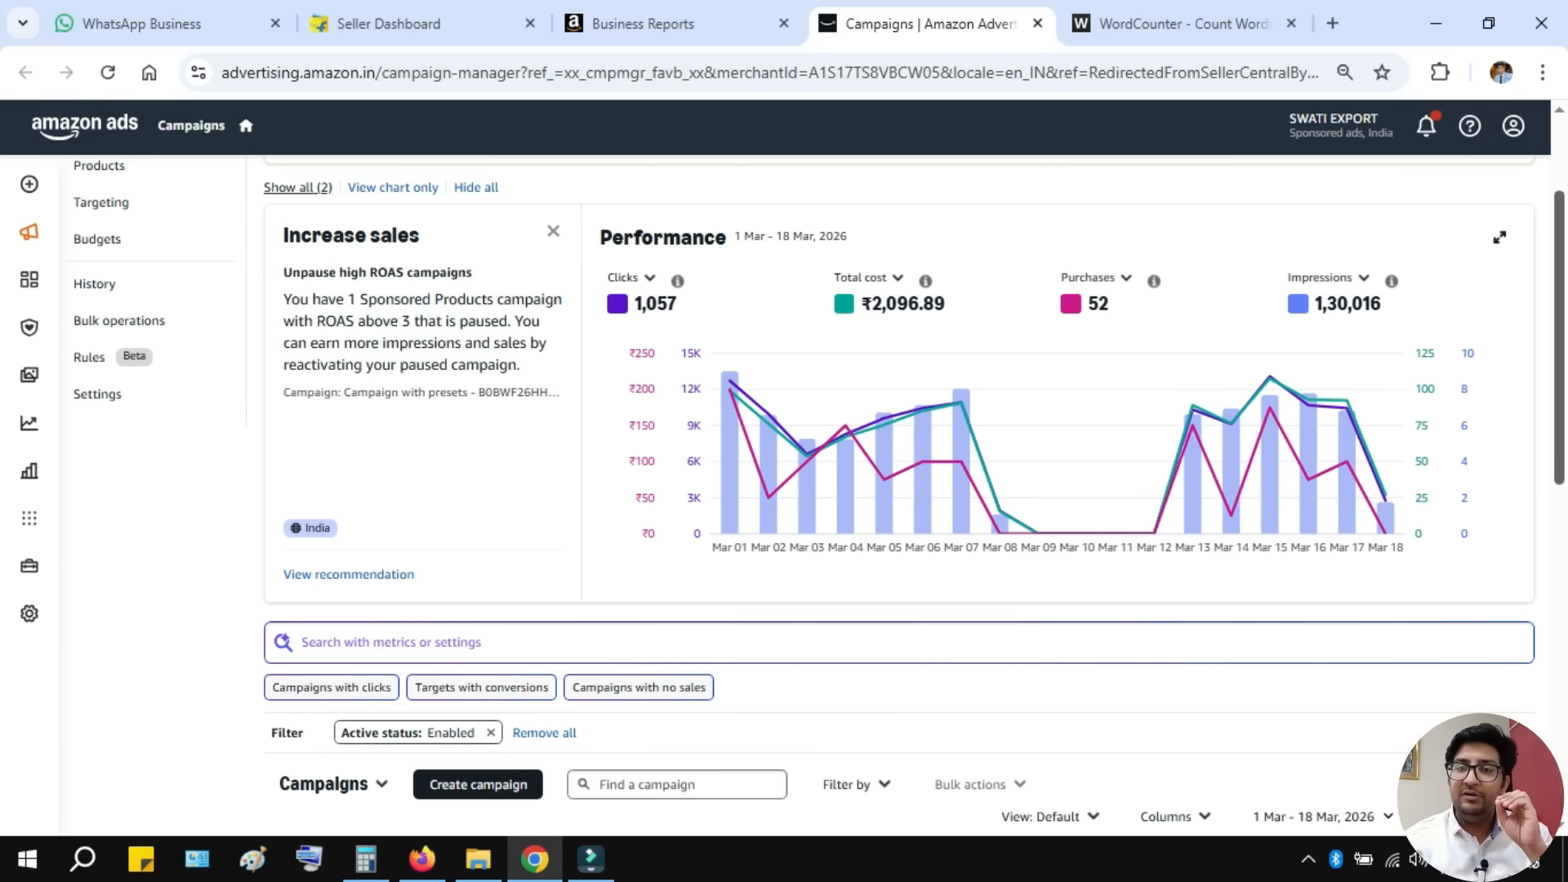
- Examine the list of enabled campaigns, including their targeting types, start dates and daily budgets
scroll(899, 490, "down", 10)
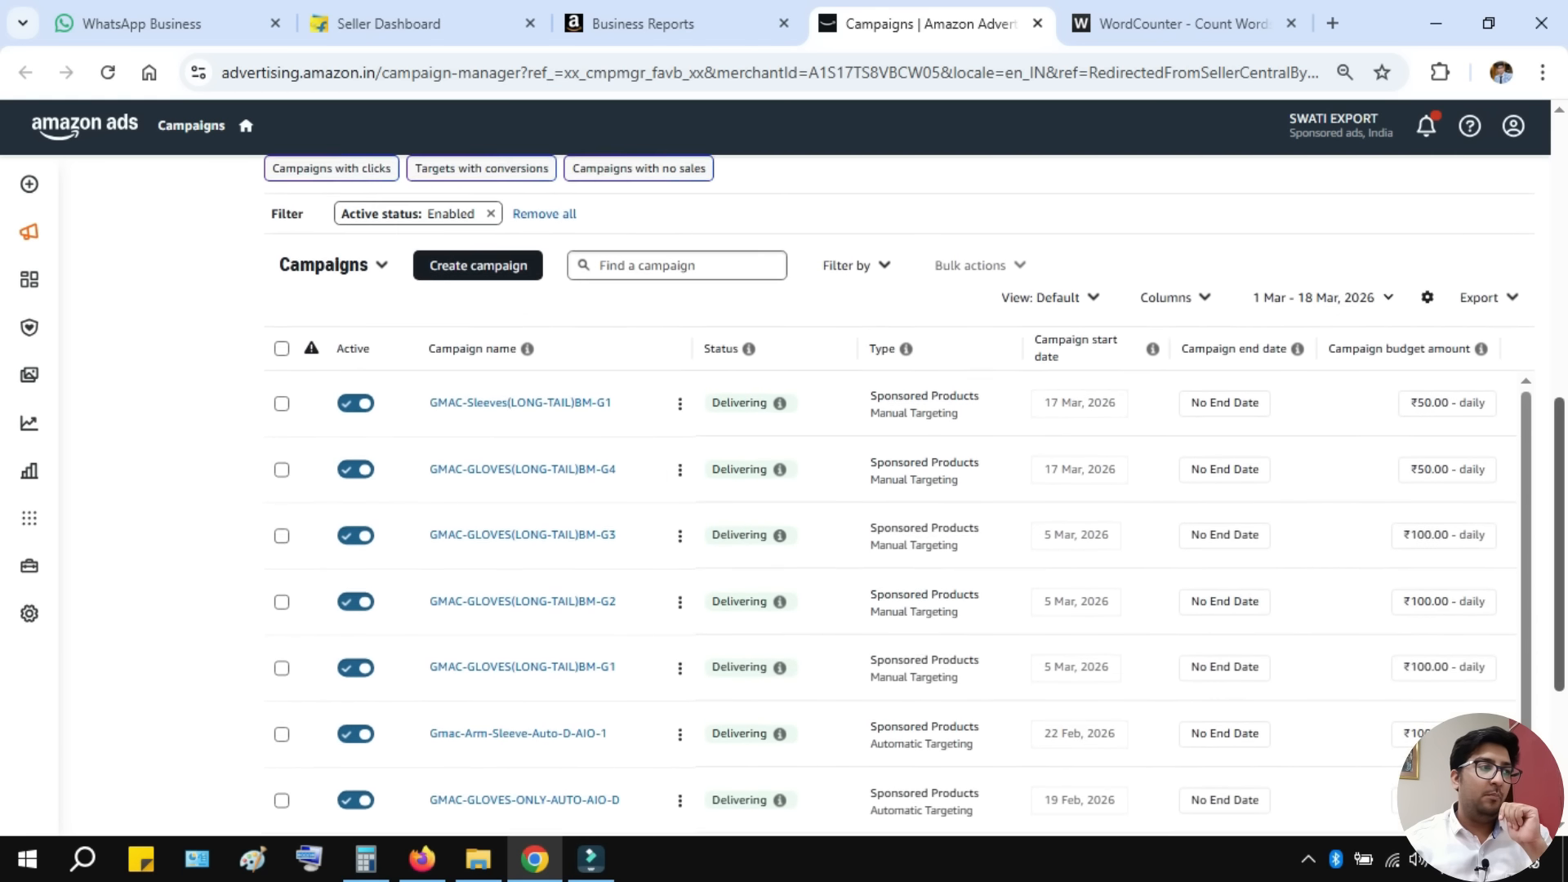
scroll(899, 458, "down", 3)
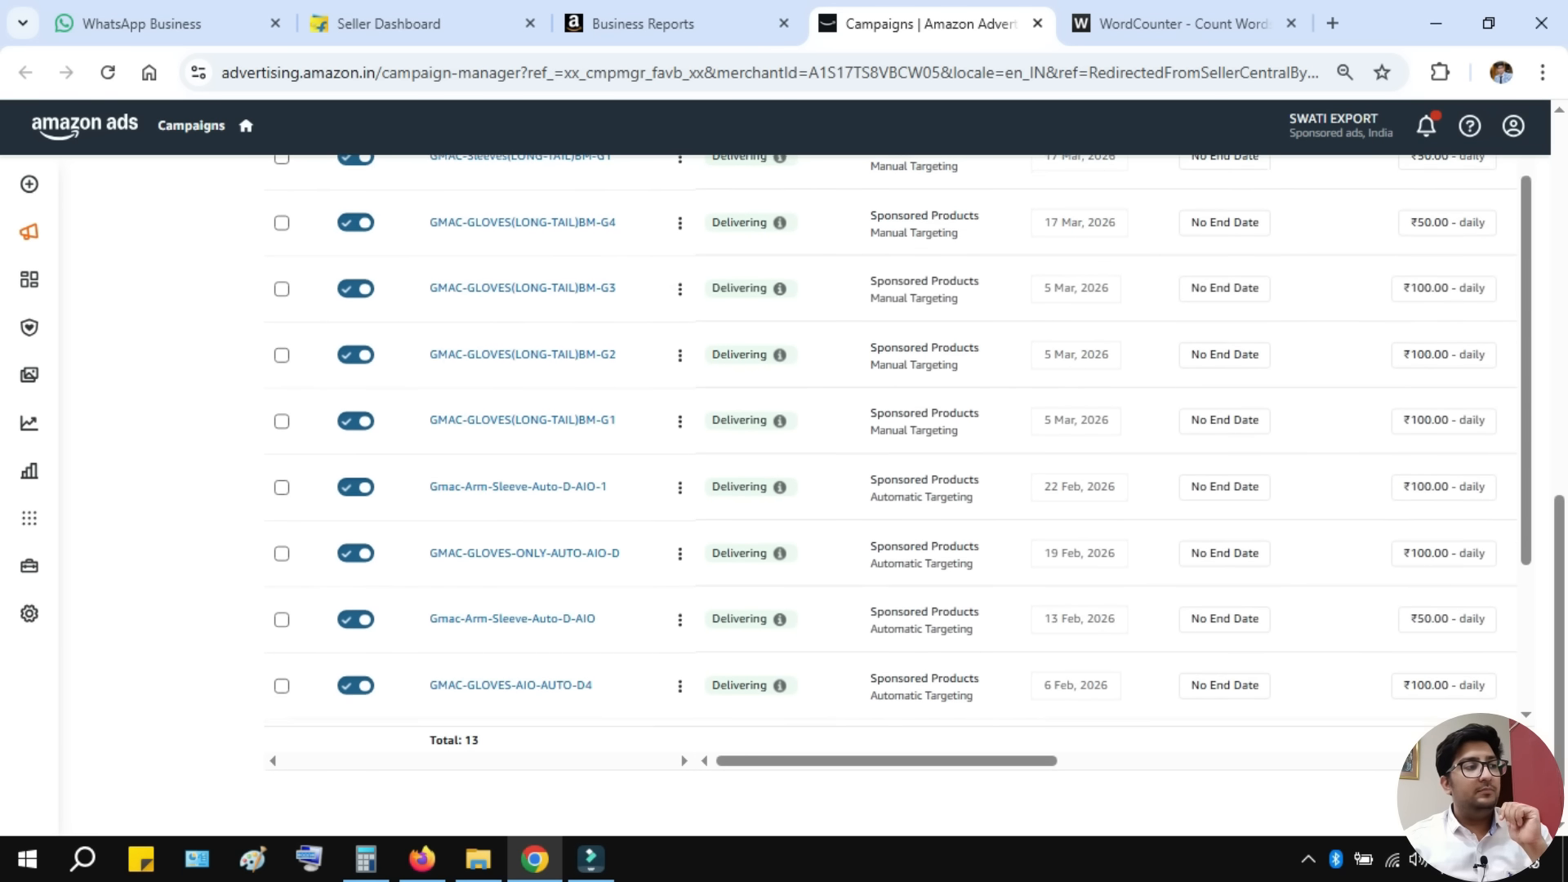
left_click(1182, 24)
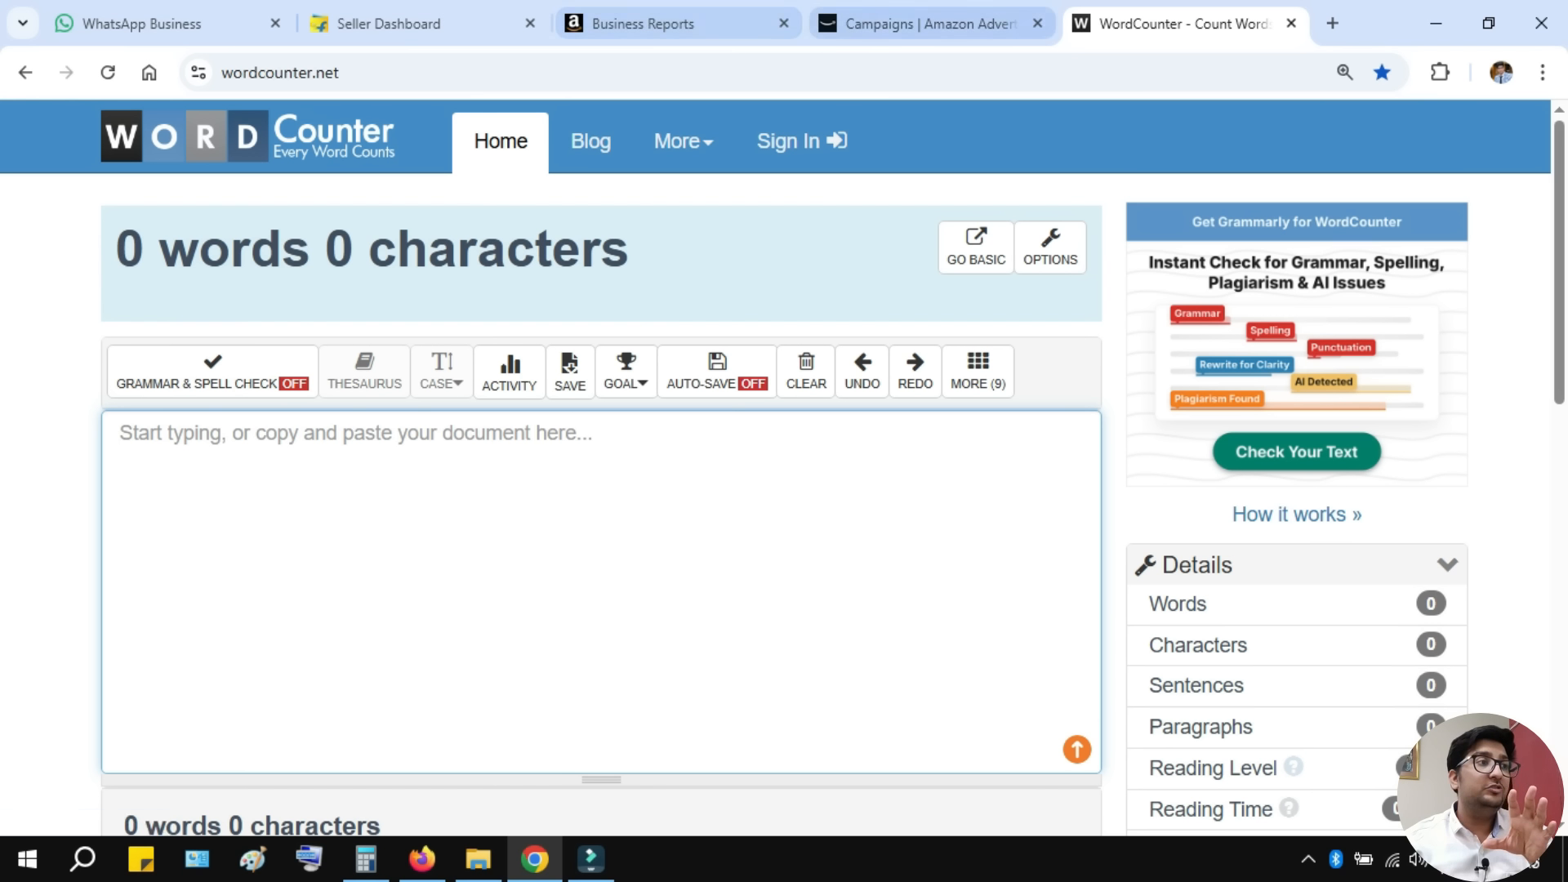
left_click(923, 23)
scroll(890, 490, "down", 1)
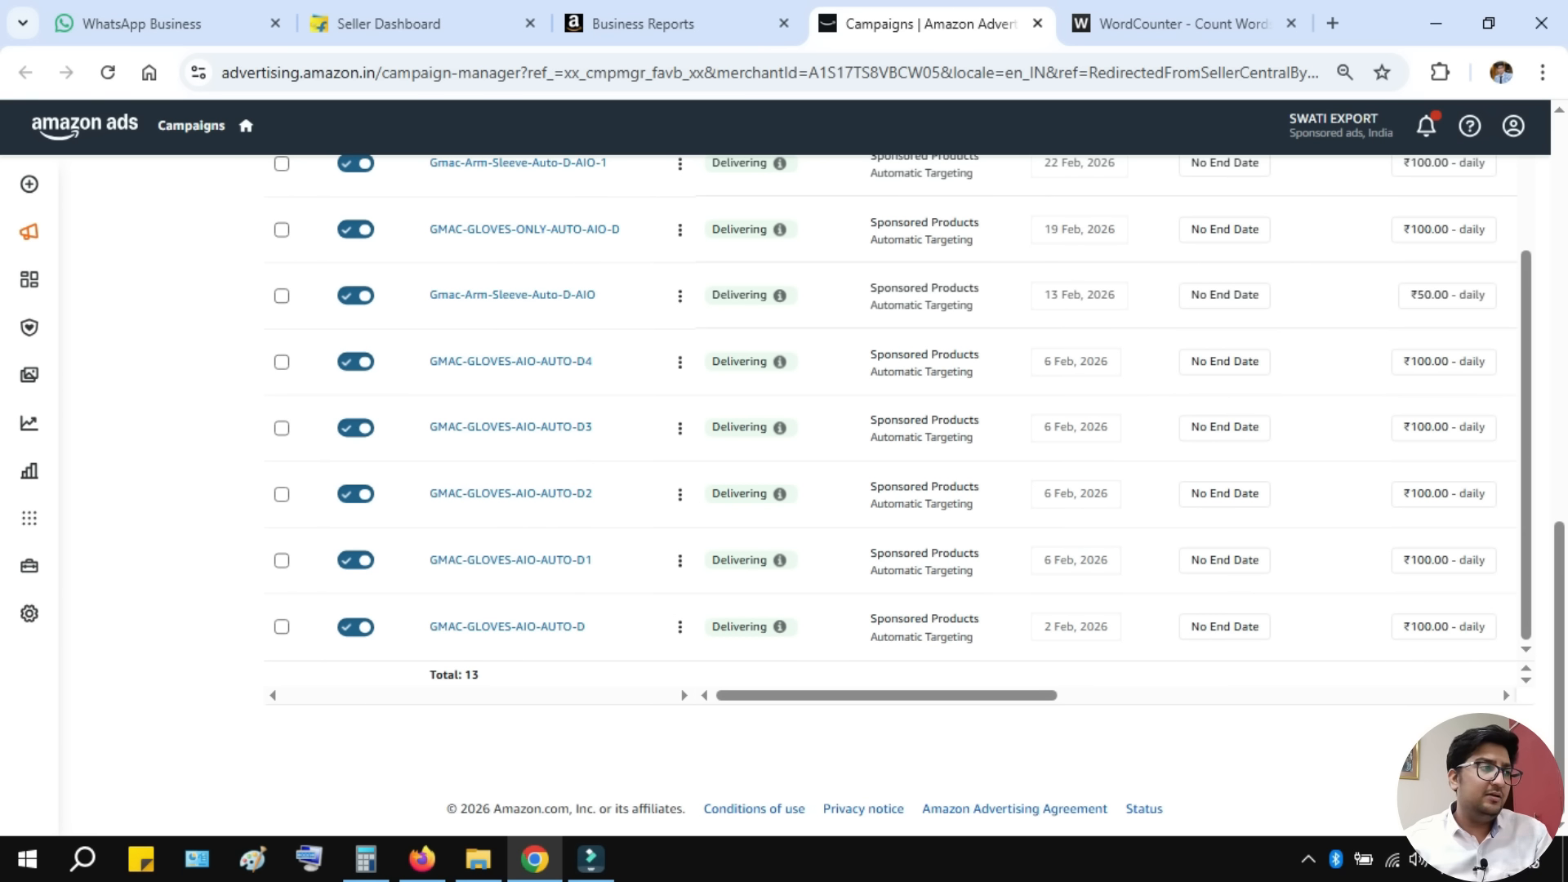
scroll(898, 409, "up", 4)
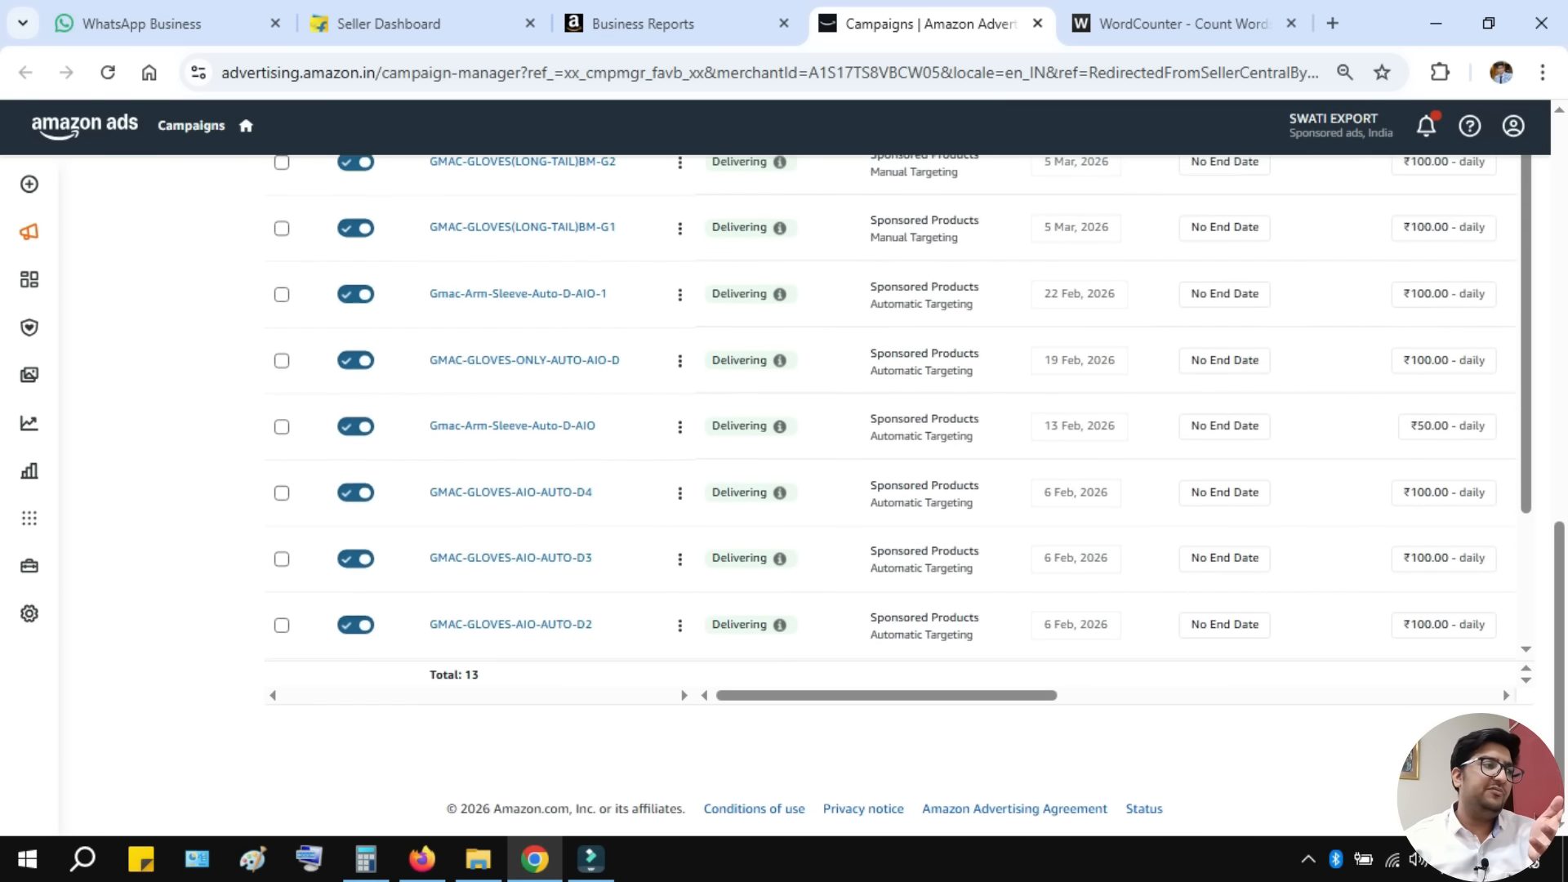
scroll(898, 408, "down", 3)
scroll(898, 409, "down", 1)
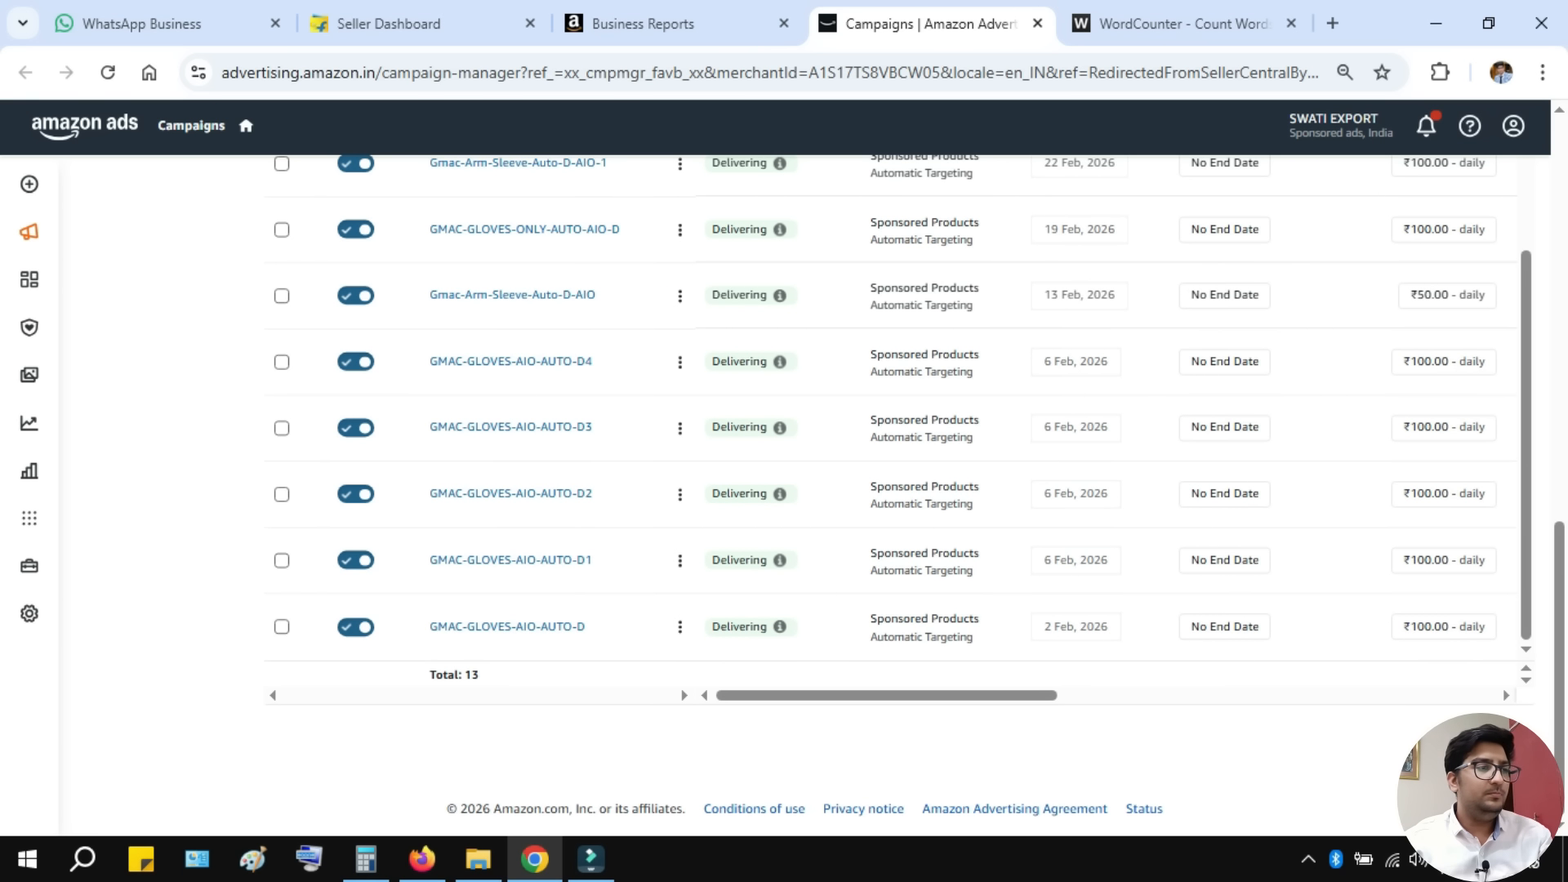
- Bring the performance metrics of the campaign list into view and open the GMAC-GLOVES-AIO-AUTO-D campaign in a new tab
left_click_drag(899, 695, 1292, 695)
right_click(507, 627)
left_click(624, 370)
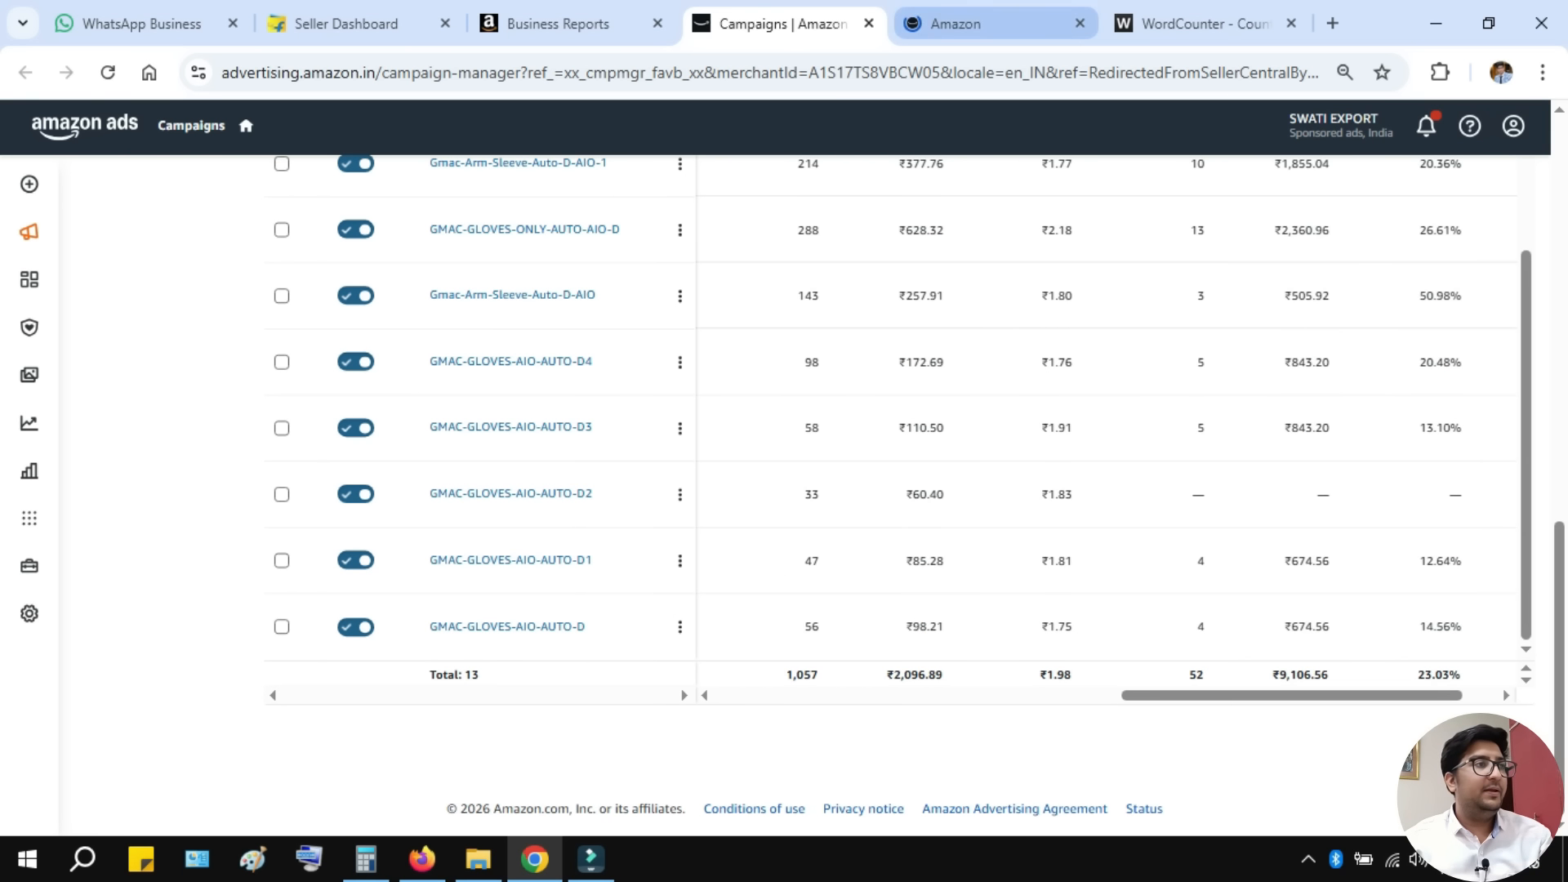
left_click(956, 23)
- Switch to WordCounter and note on separate lines "1 -", "ALL IN ONE -" and "ENTIRE CATALOGUE - ALL PRODUCTS"
left_click(1205, 24)
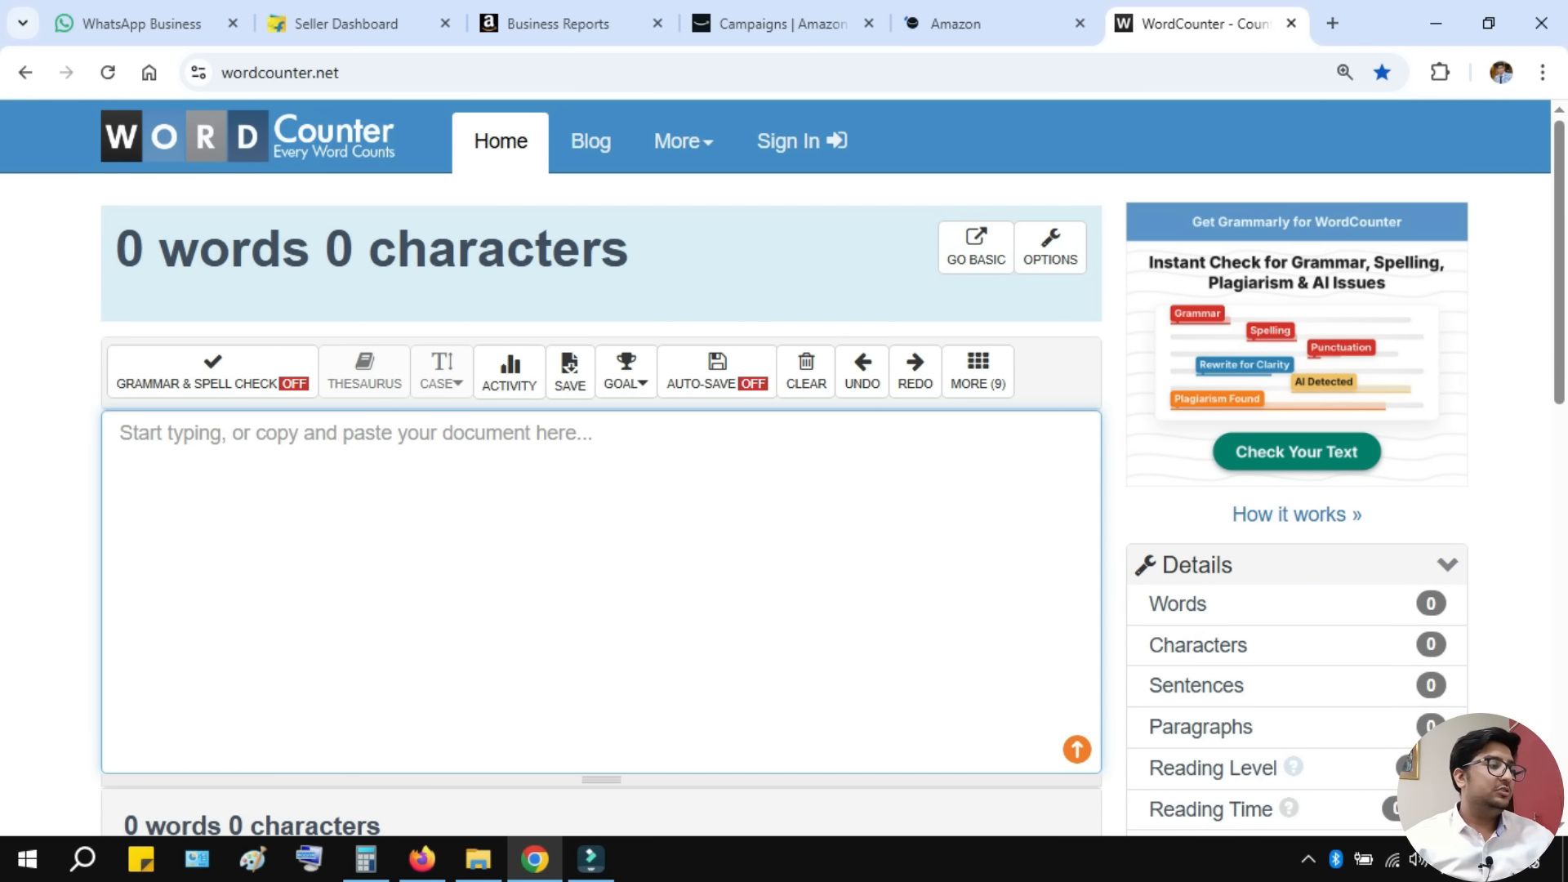
type("S=")
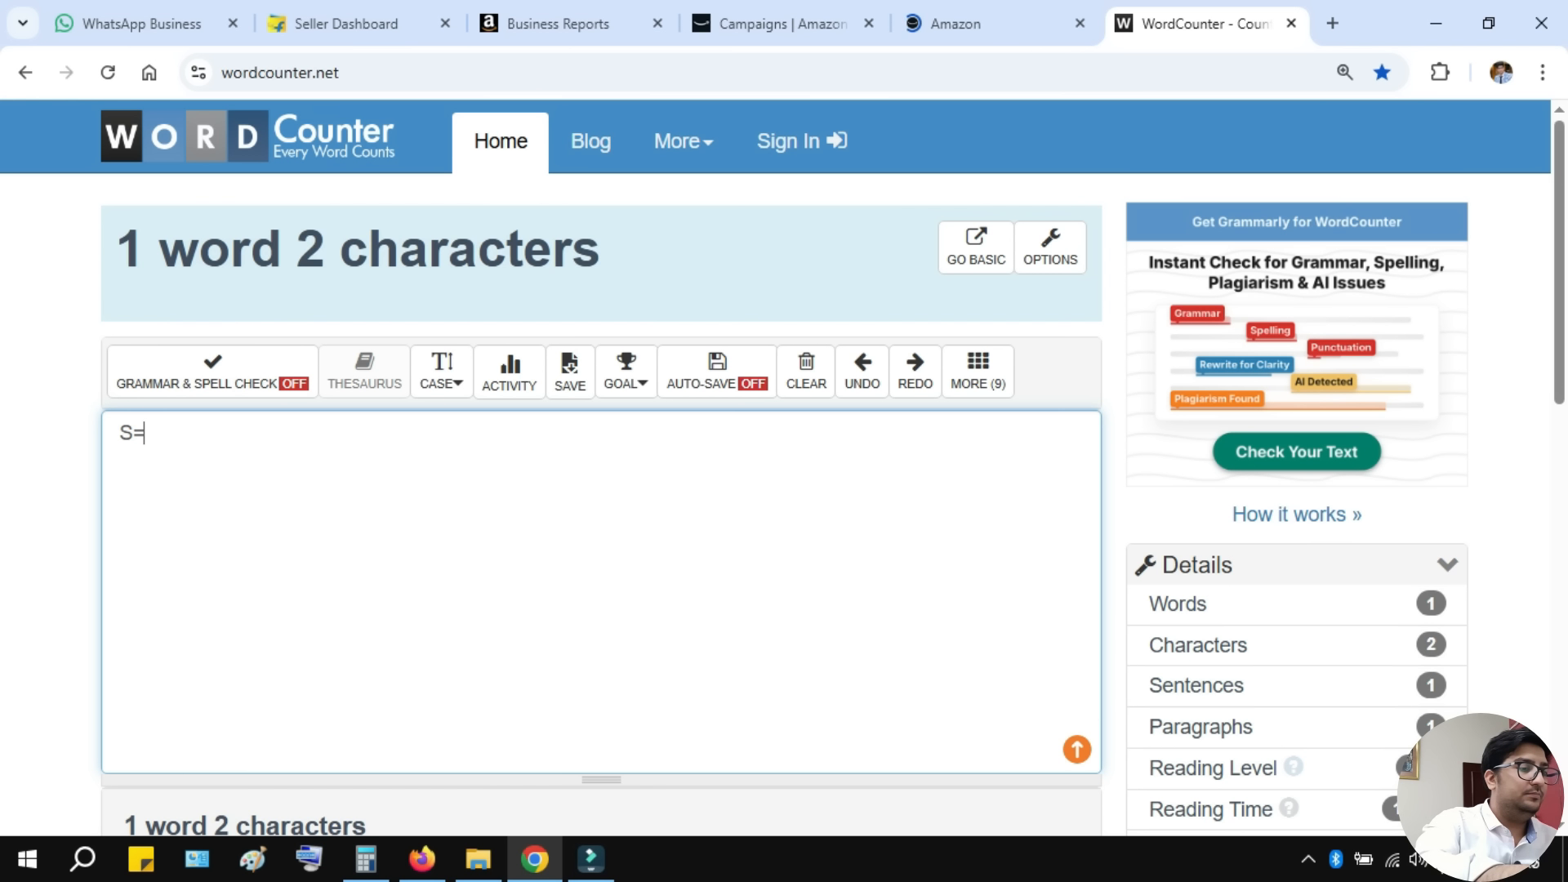
key("BackSpace")
key("BackSpace")
type("1 -")
key("Return")
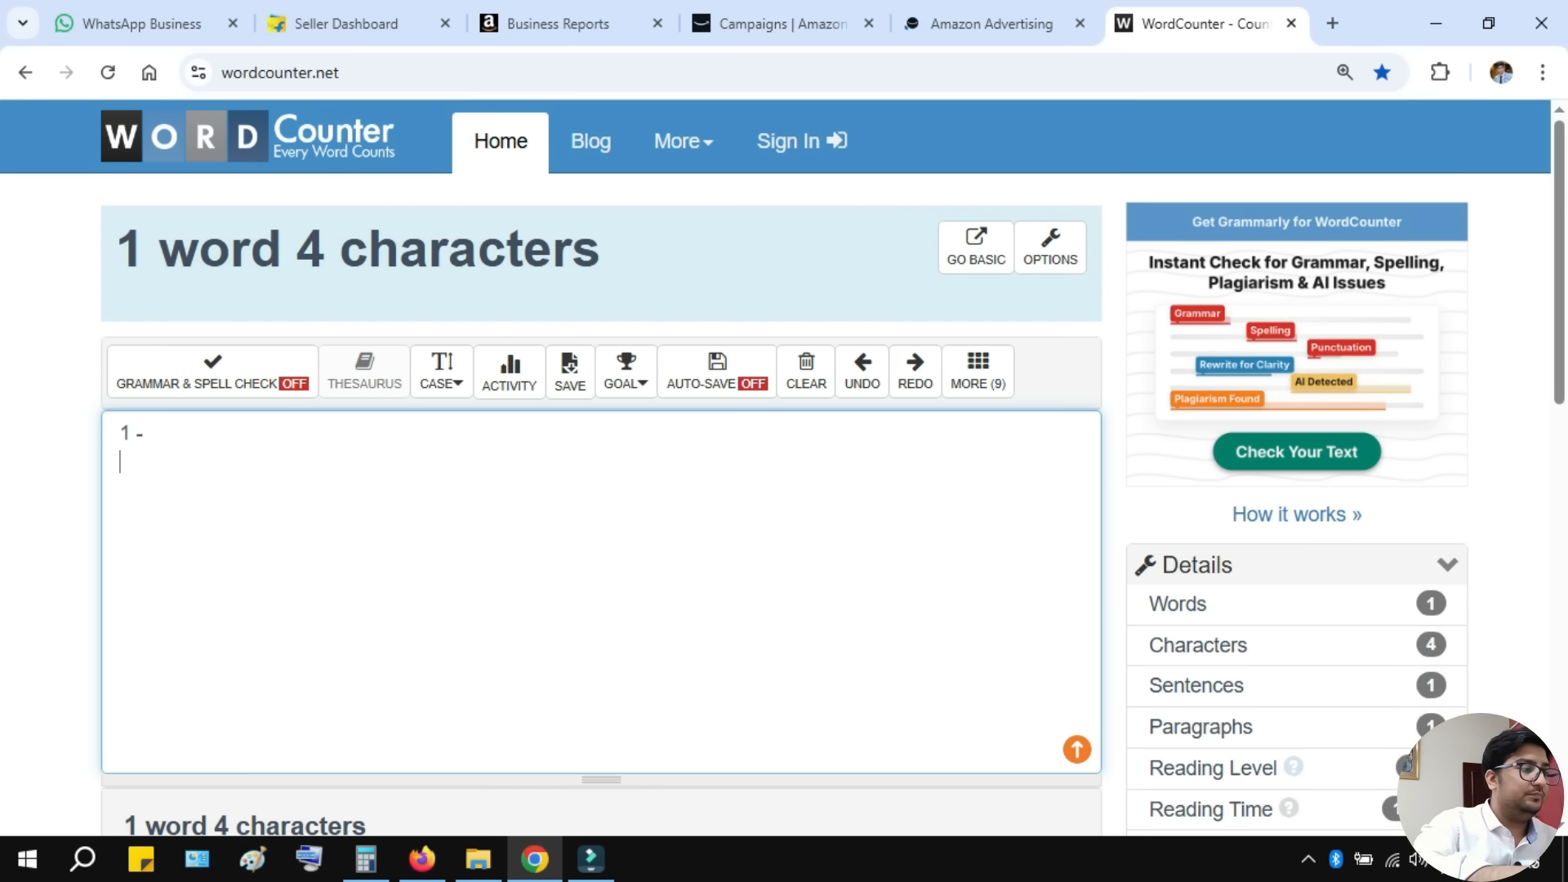
type("ALL IN ONE -")
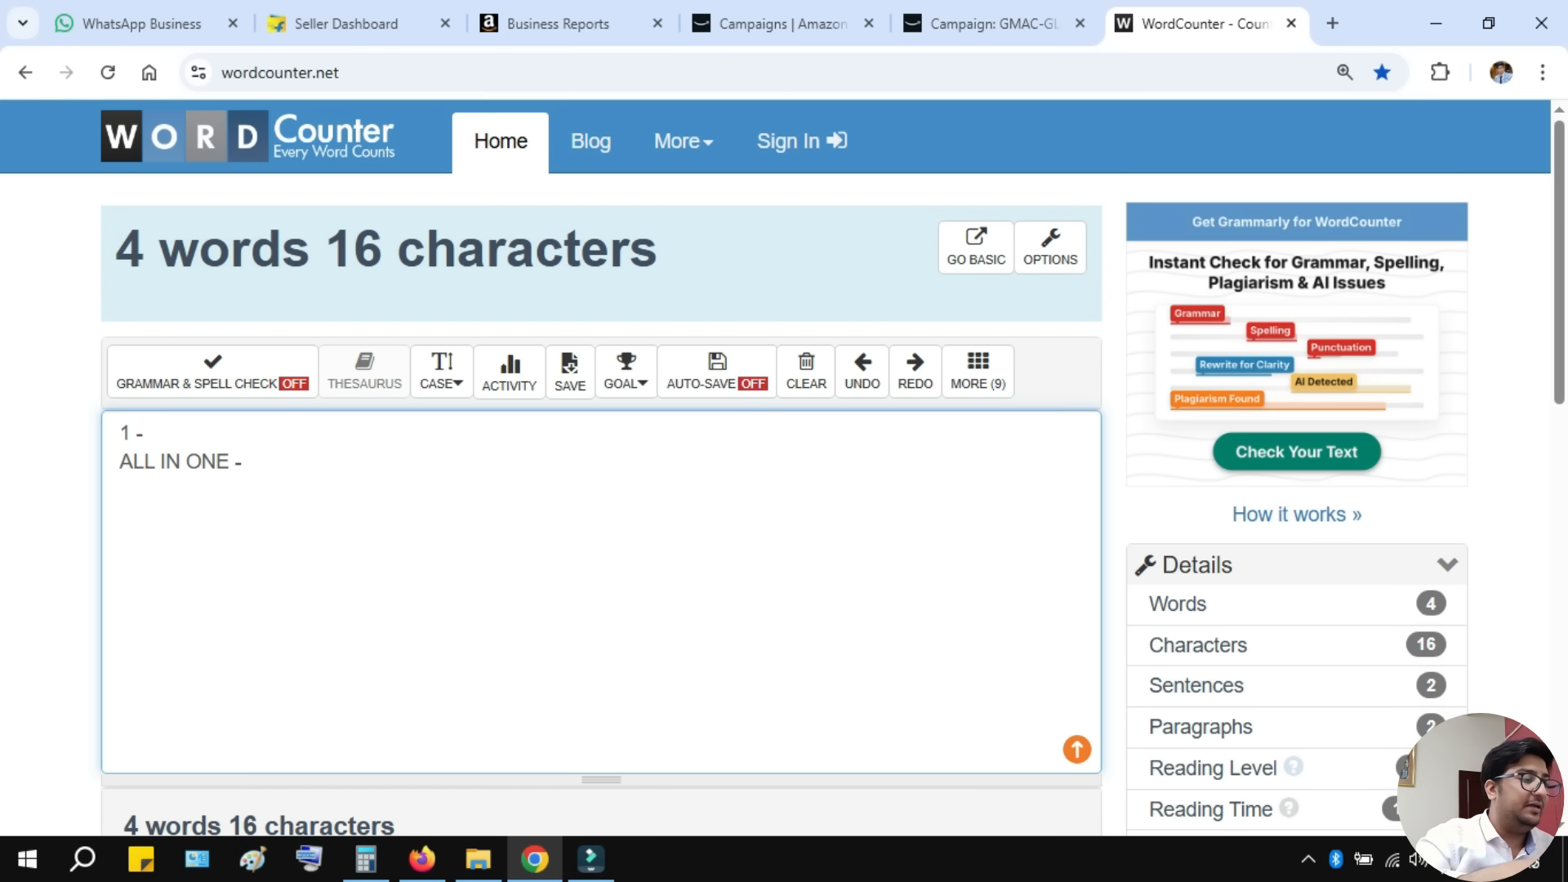
key("Return")
type("ENTIRE CATALOGUE ALL PRODUCTS")
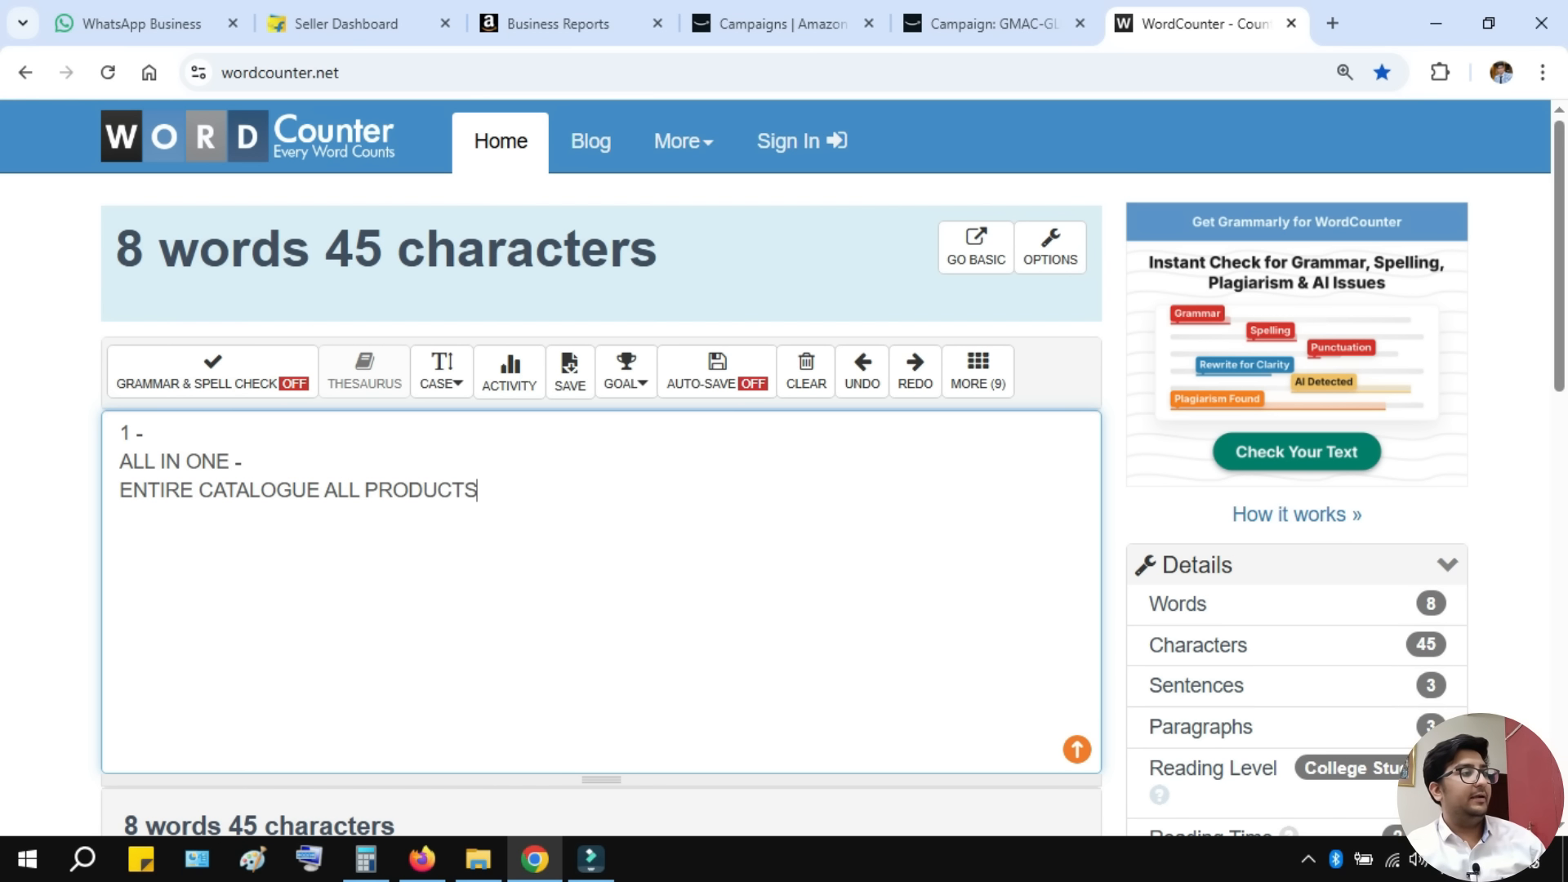
type("-")
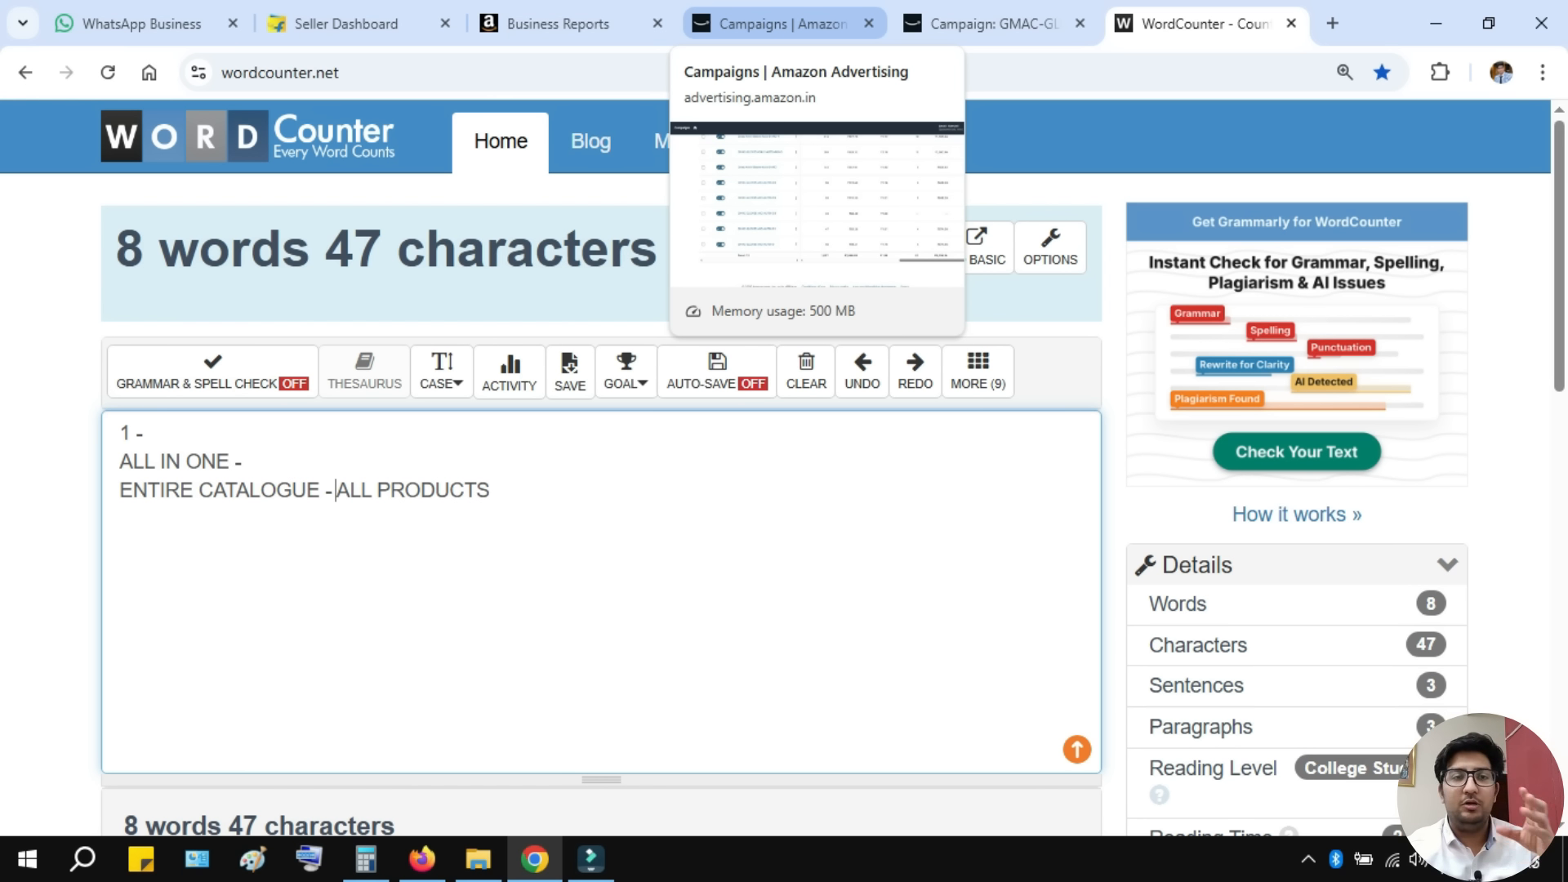
- Return to the GMAC-GLOVES-AIO-AUTO-D campaign, open its ad group and look through the list of advertised products
left_click(772, 24)
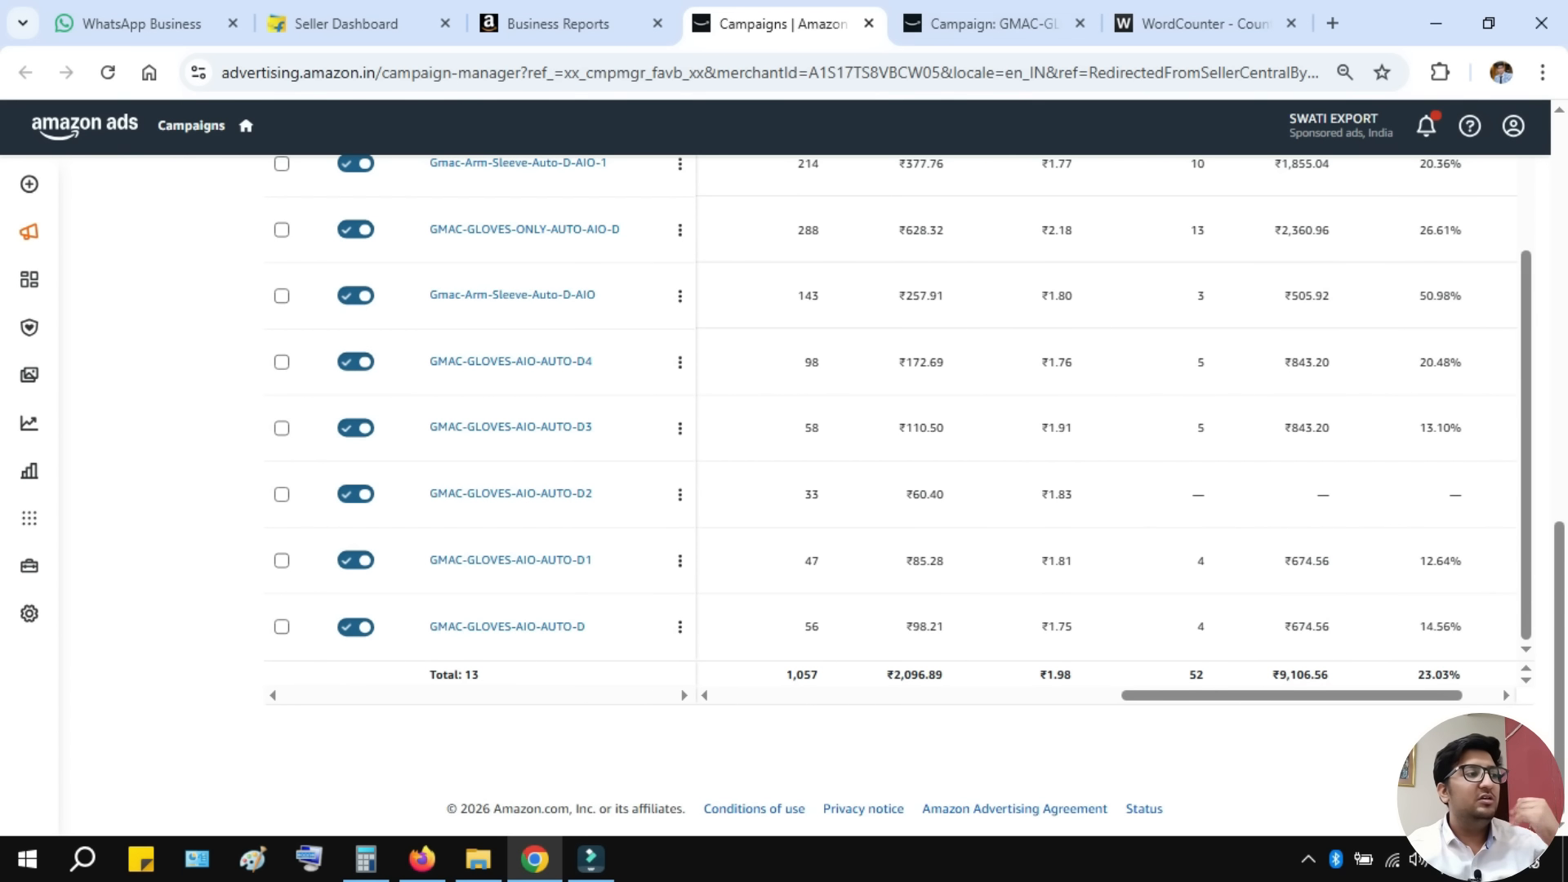
left_click(992, 24)
left_click_drag(1559, 343, 1559, 490)
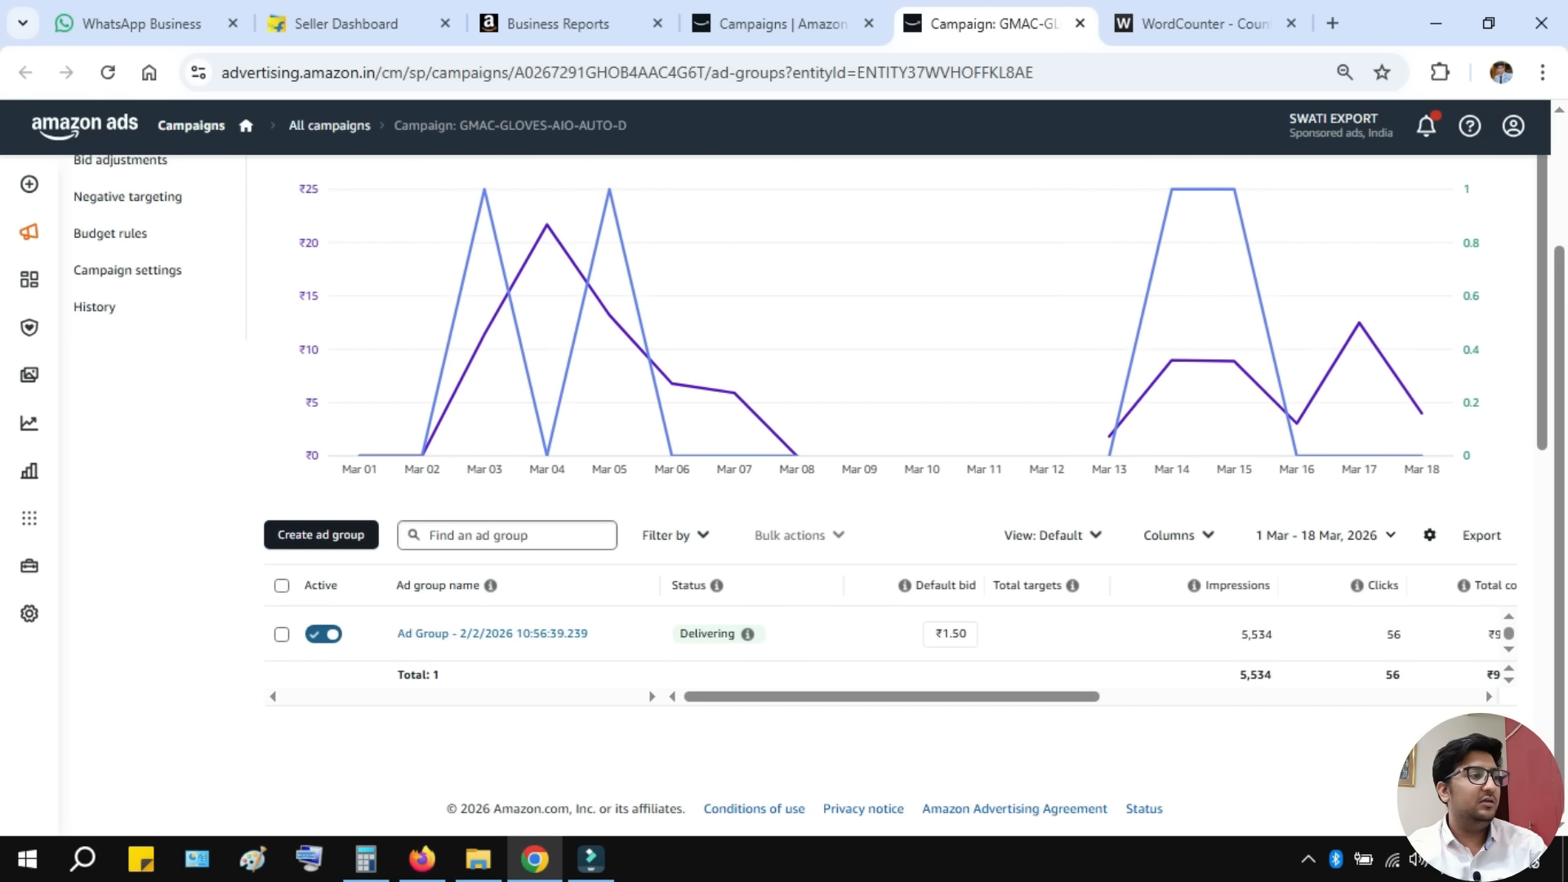
left_click(493, 634)
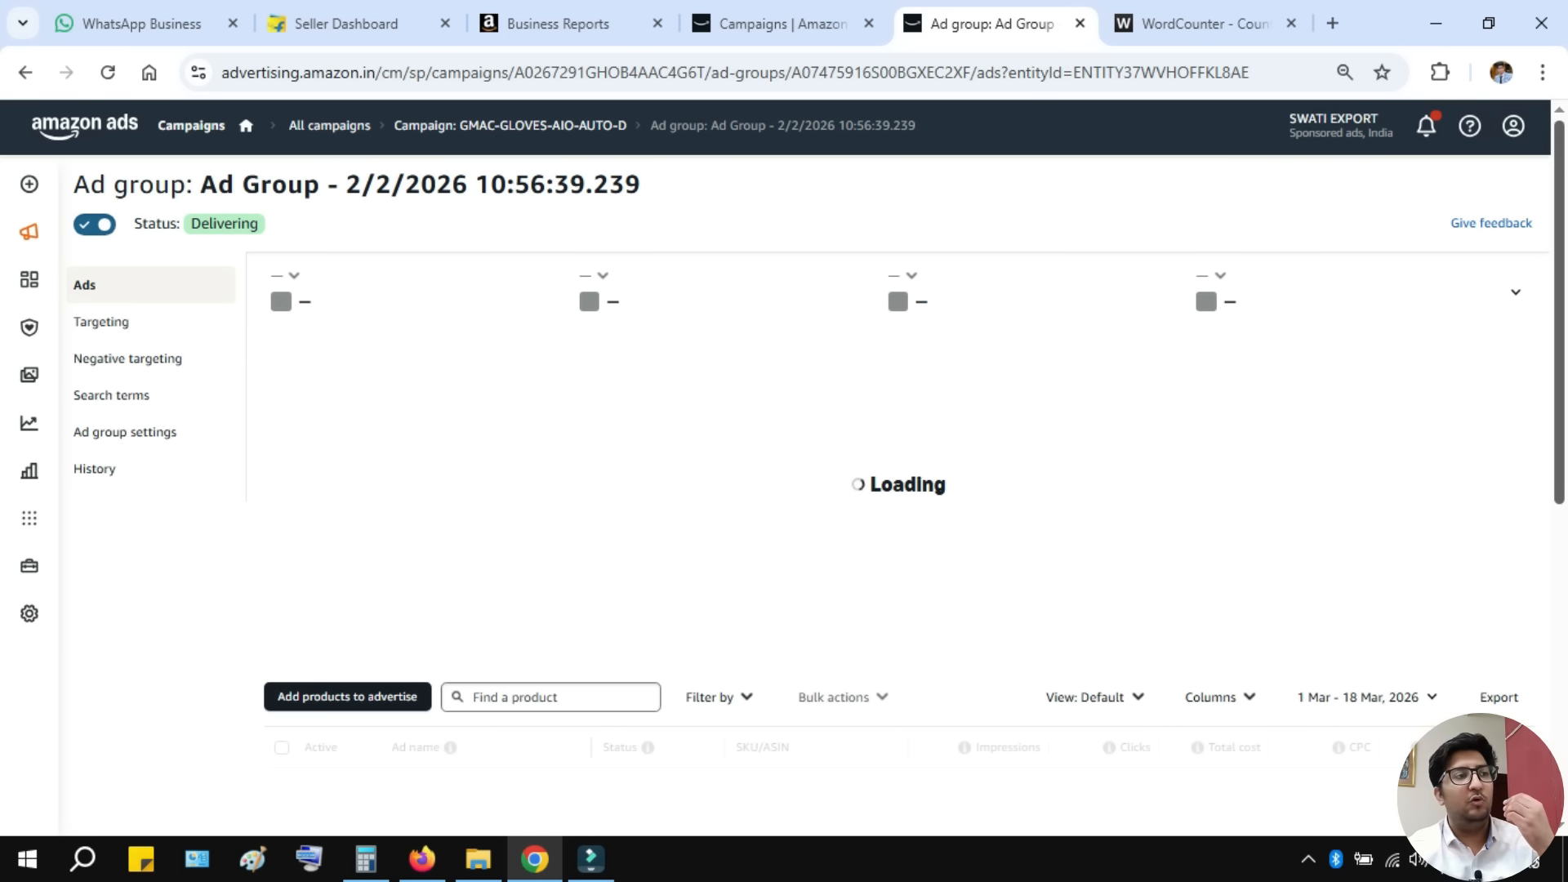
scroll(899, 490, "down", 5)
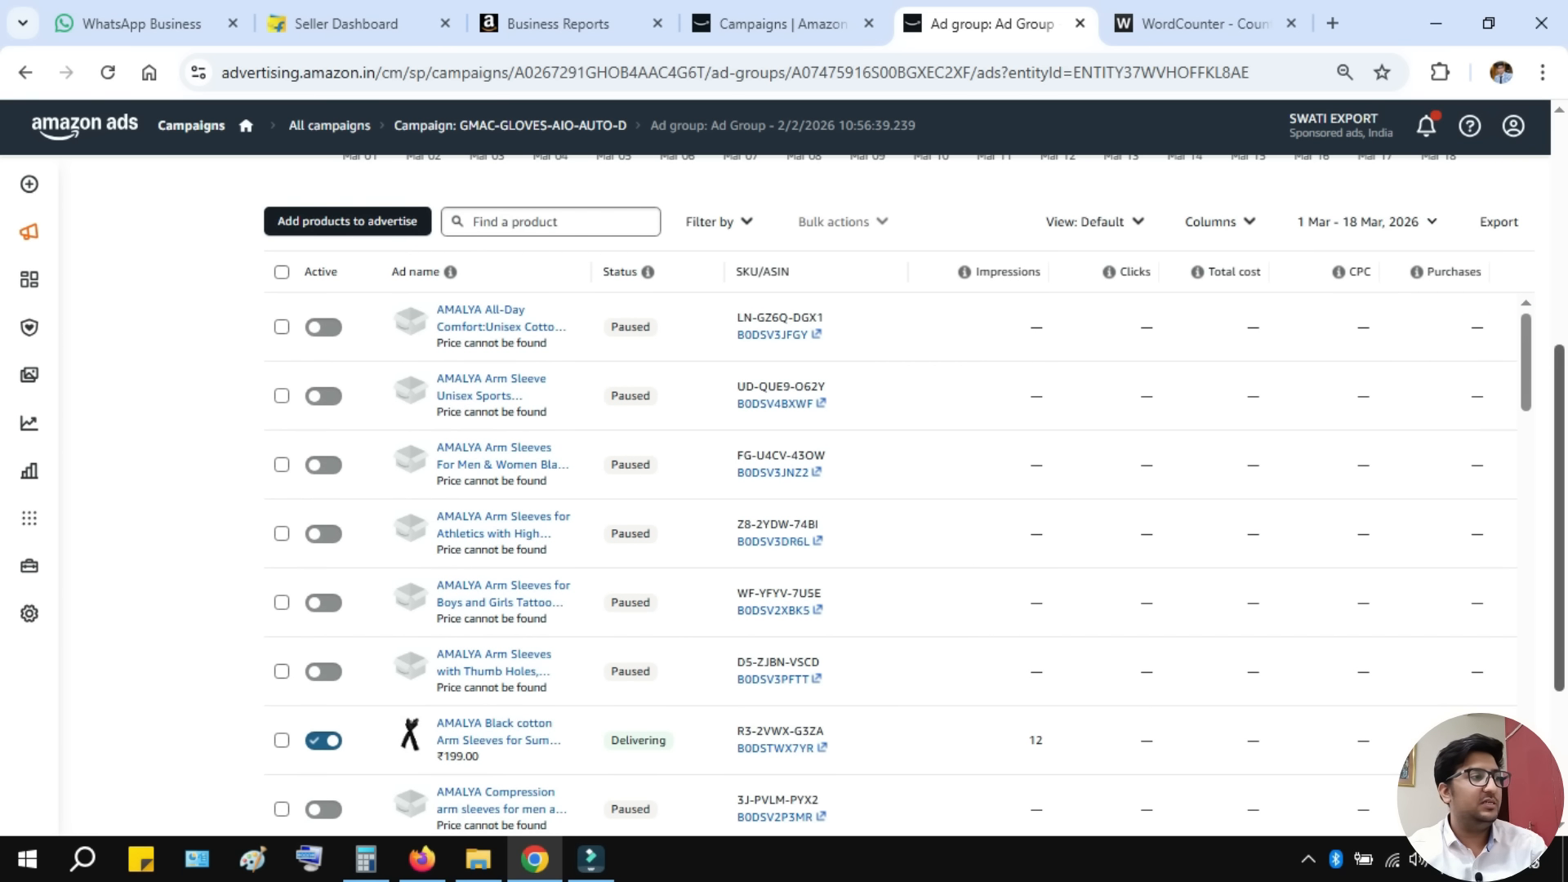
scroll(898, 490, "down", 10)
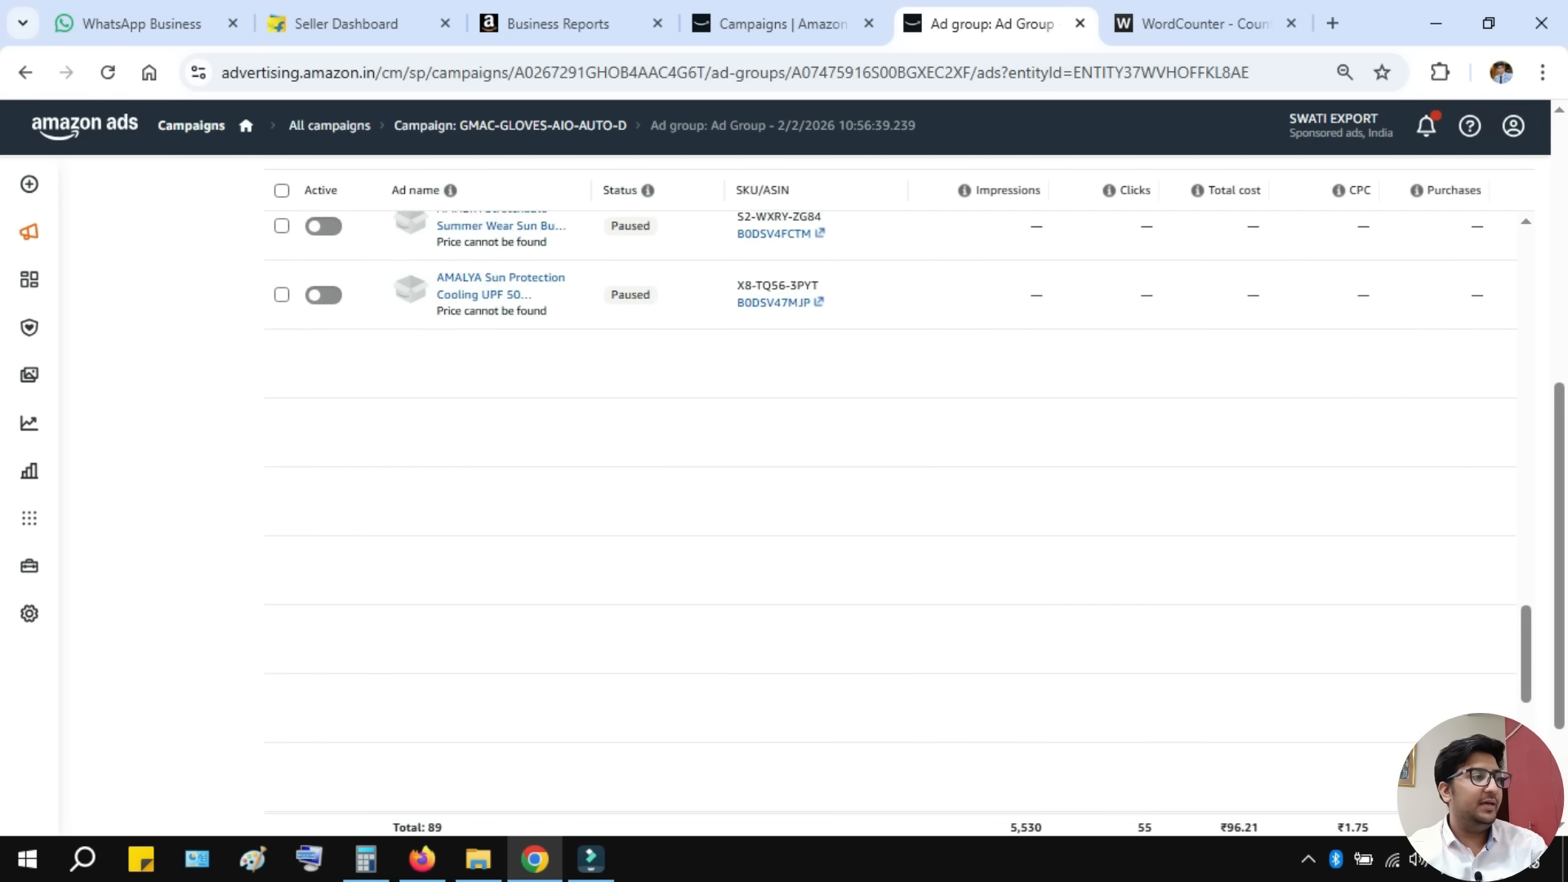
scroll(550, 490, "up", 10)
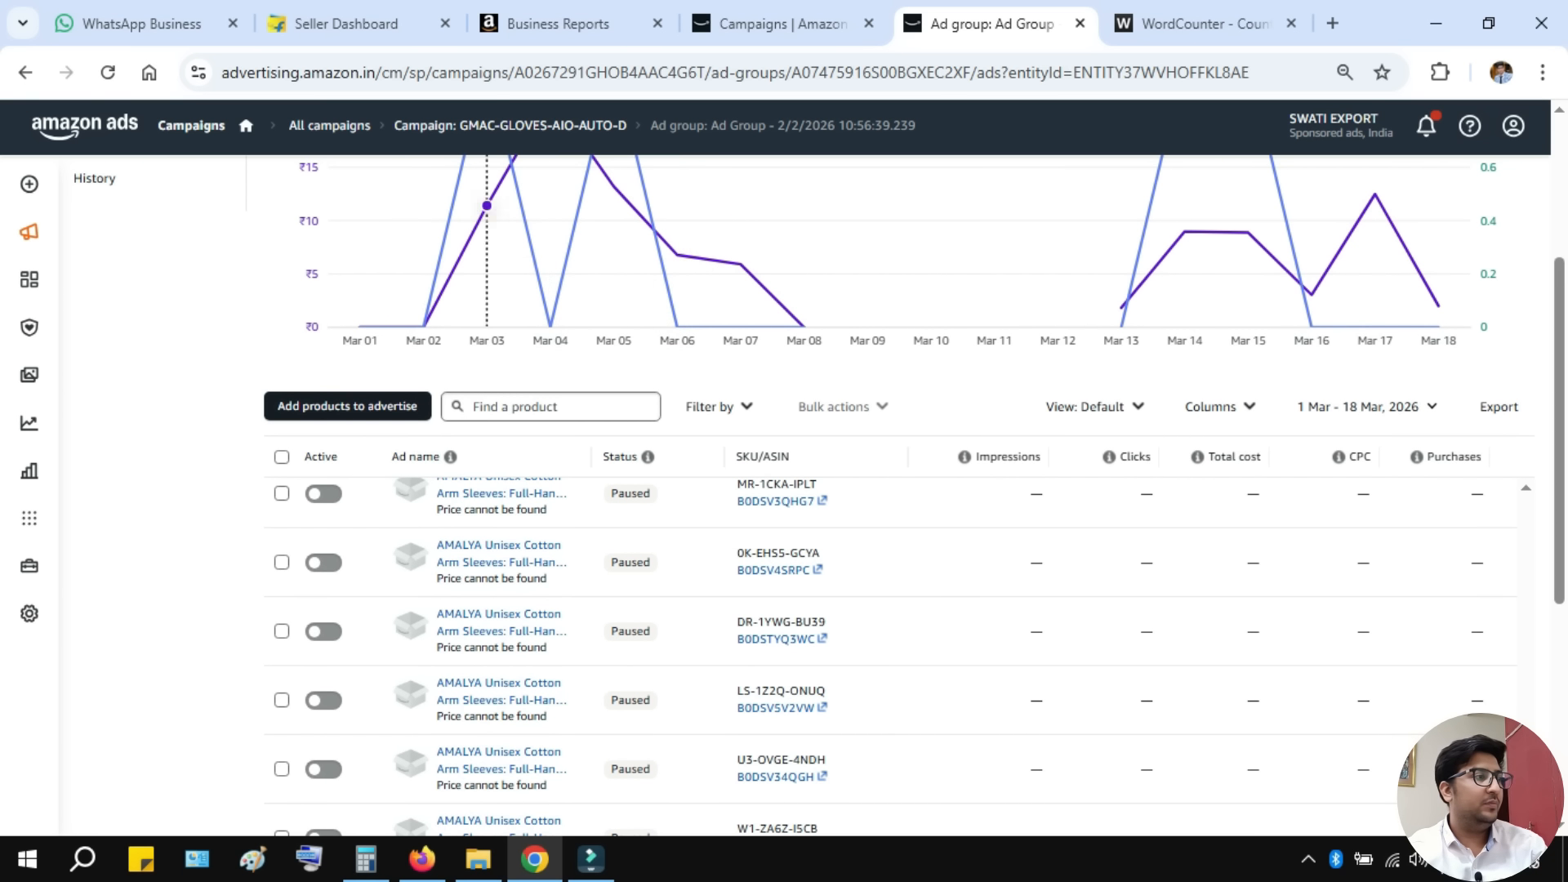
- Filter the ad group's products by active status Enabled and look through the filtered list
left_click(717, 405)
left_click(723, 448)
left_click(349, 510)
left_click(553, 610)
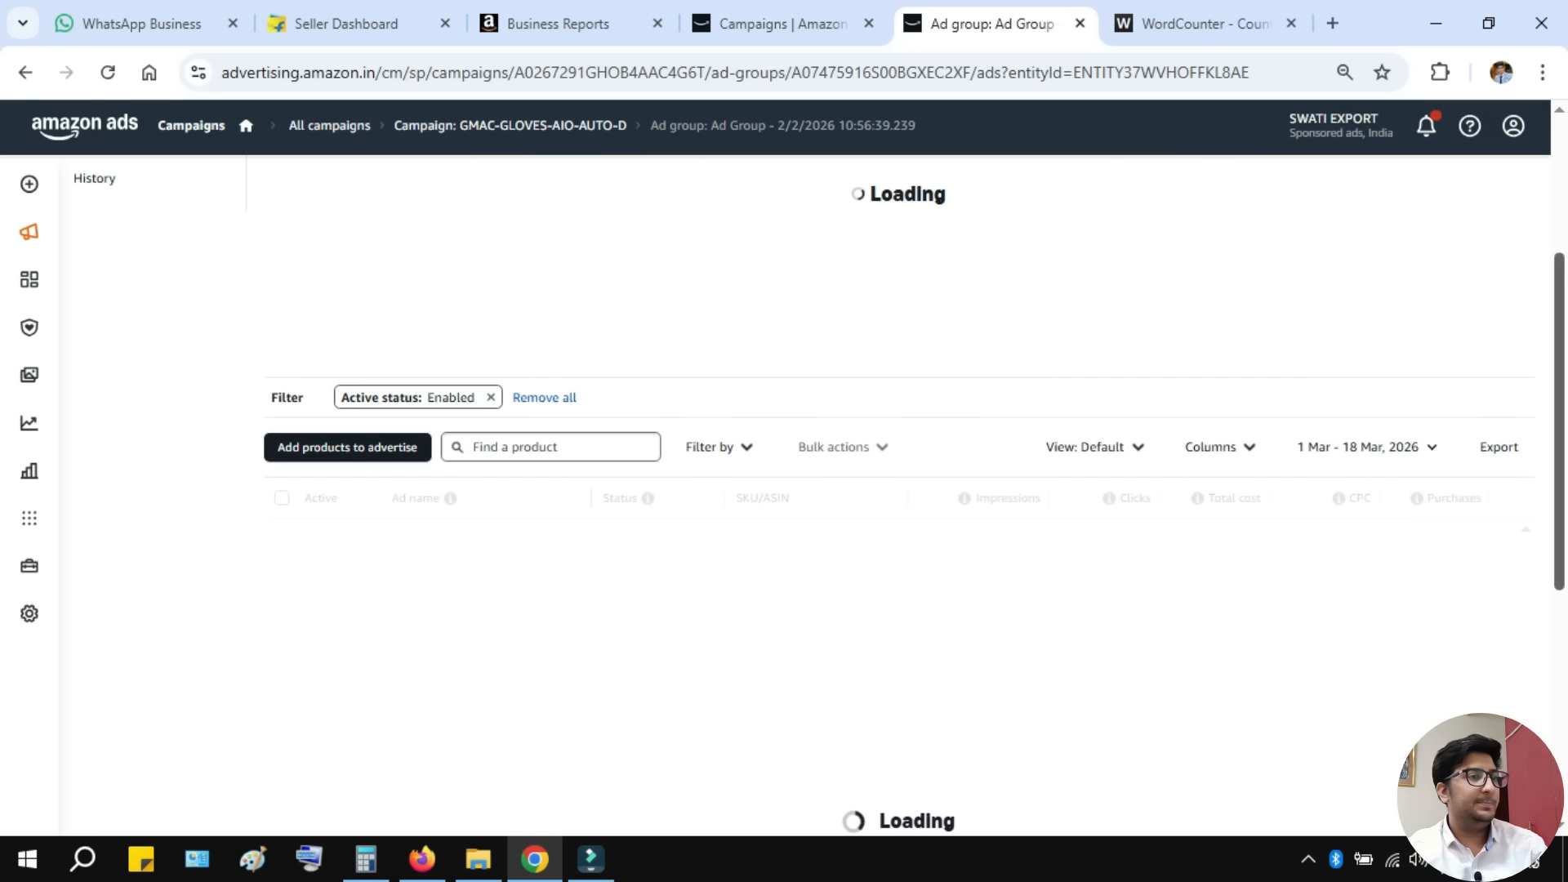
scroll(899, 490, "down", 6)
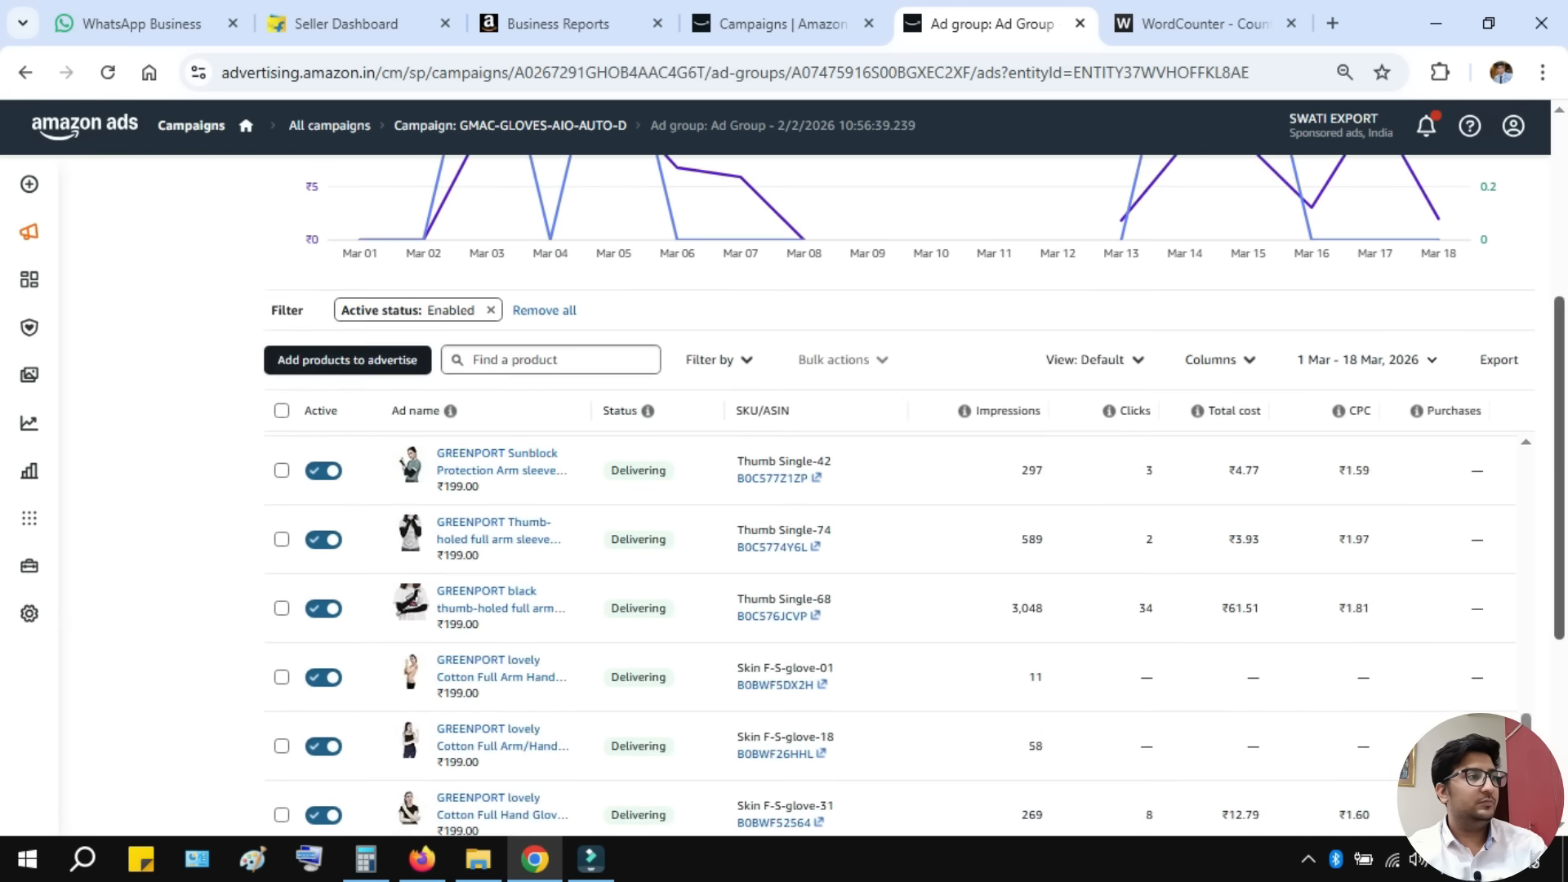
scroll(899, 490, "down", 3)
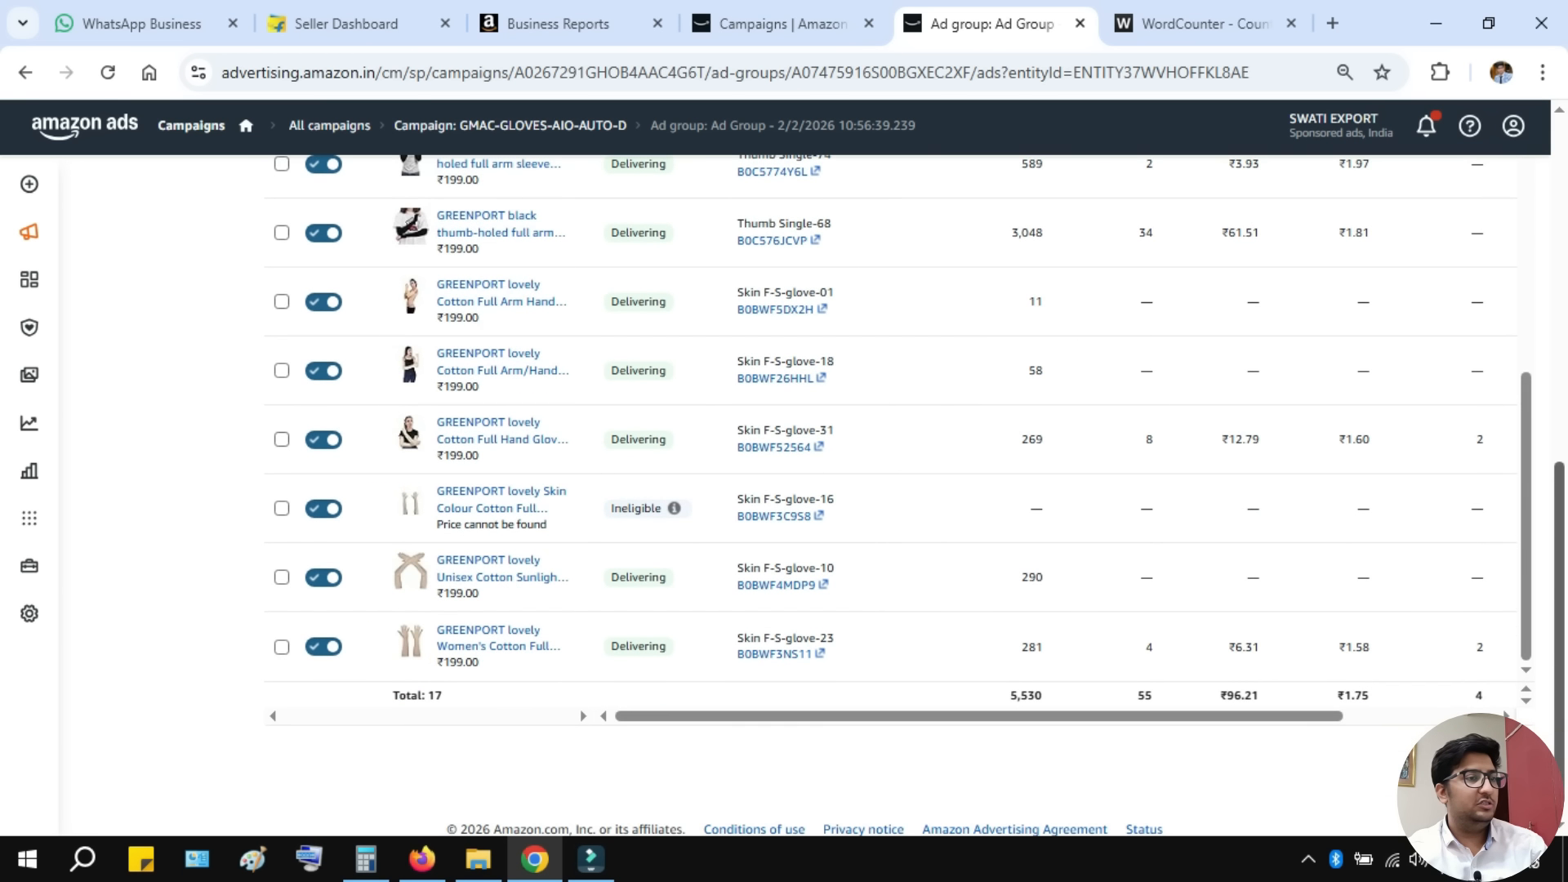
scroll(898, 490, "up", 10)
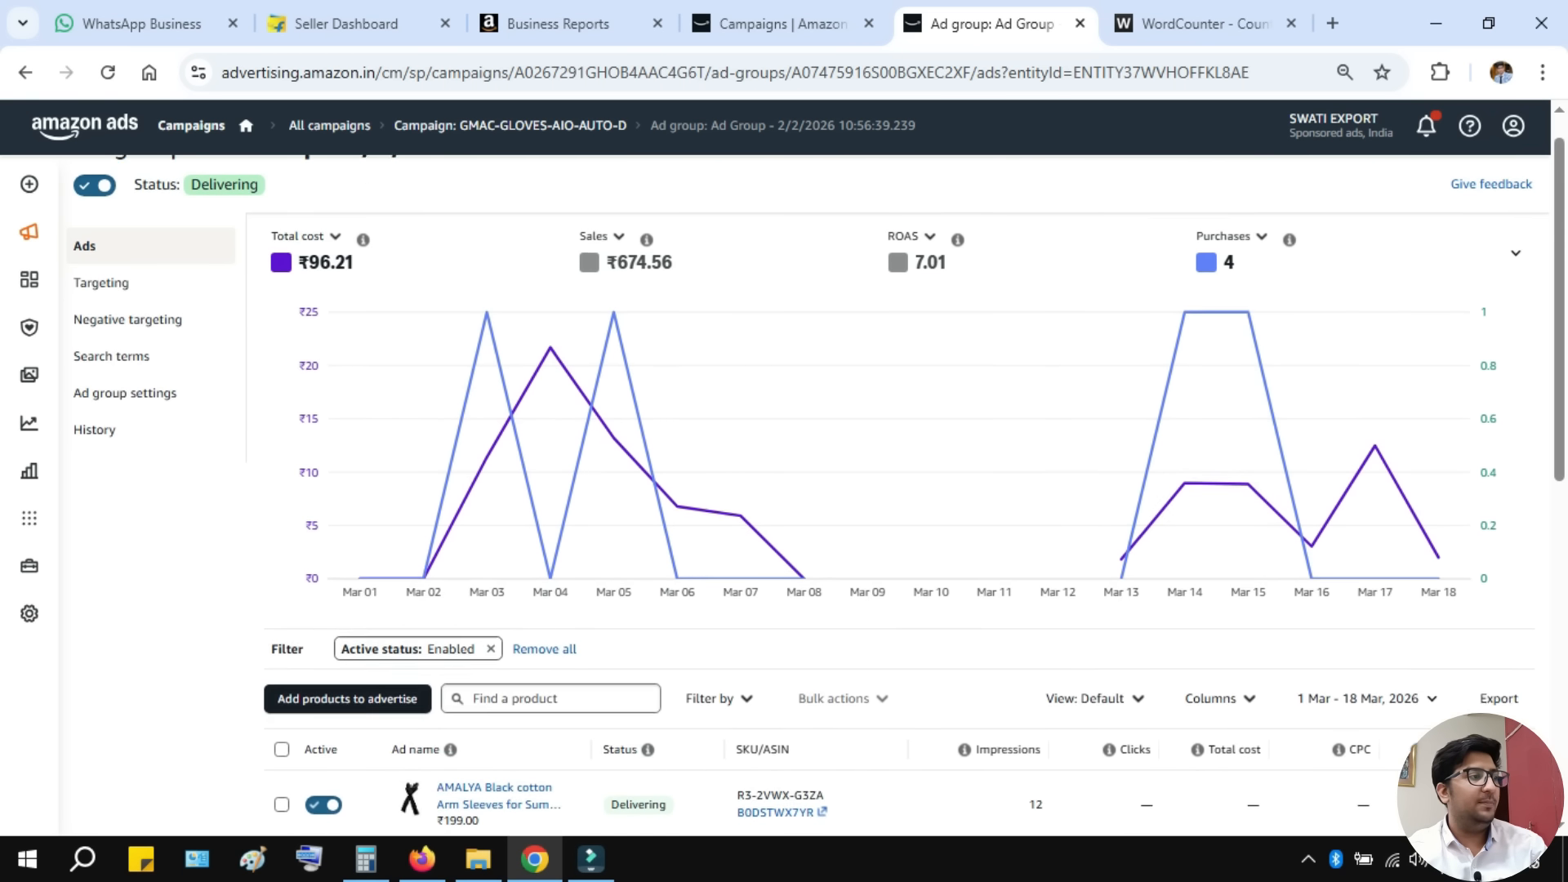
- Sort the enabled products by total cost in descending order and review their spend and purchases
scroll(899, 490, "down", 5)
scroll(898, 491, "up", 2)
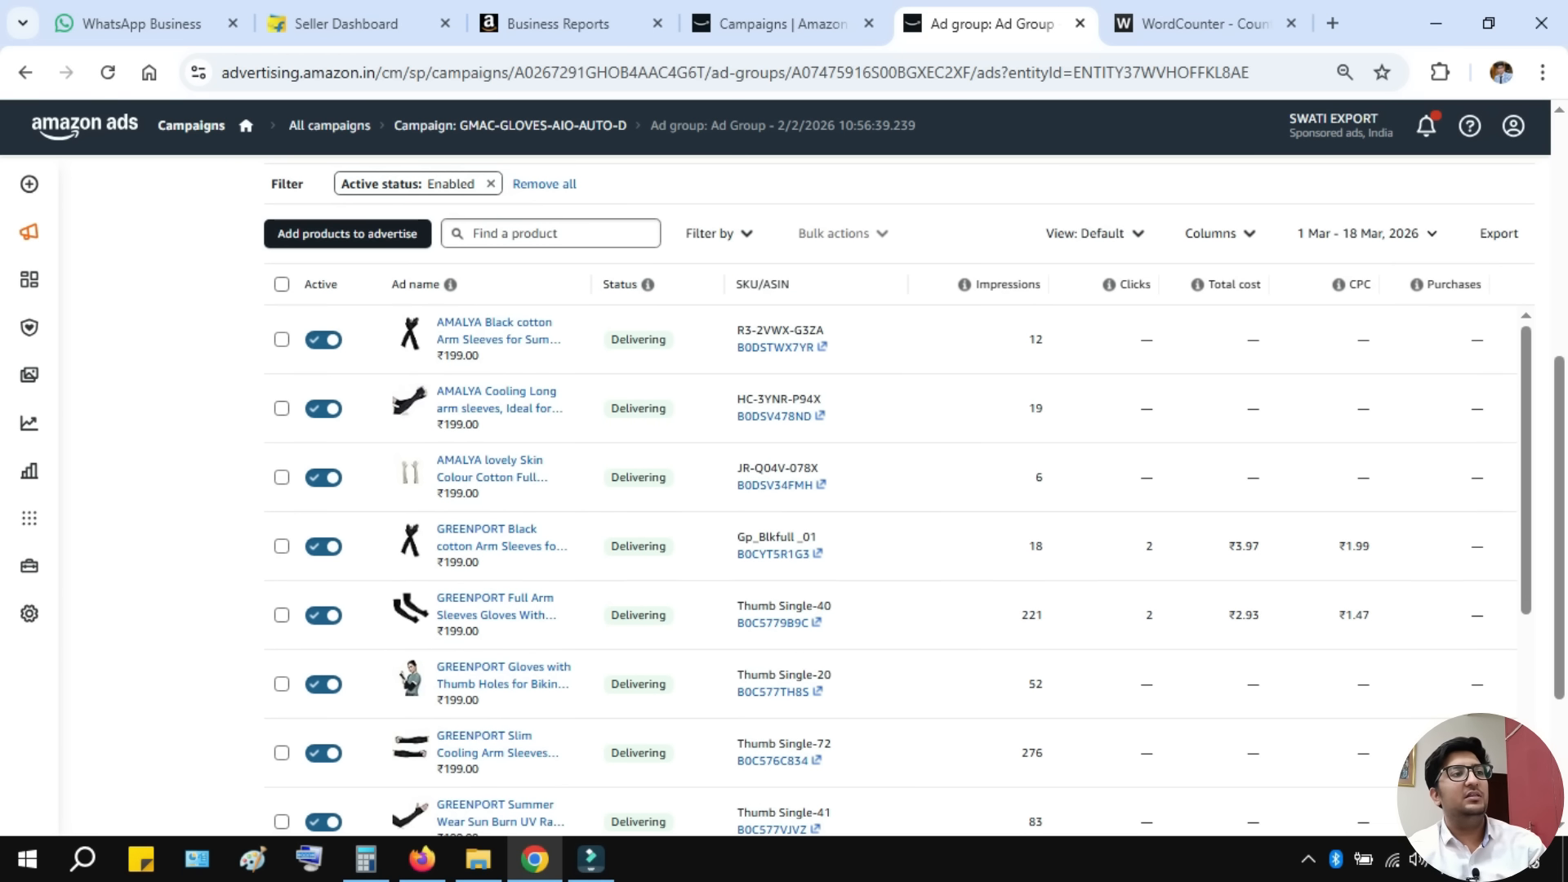
left_click(1234, 285)
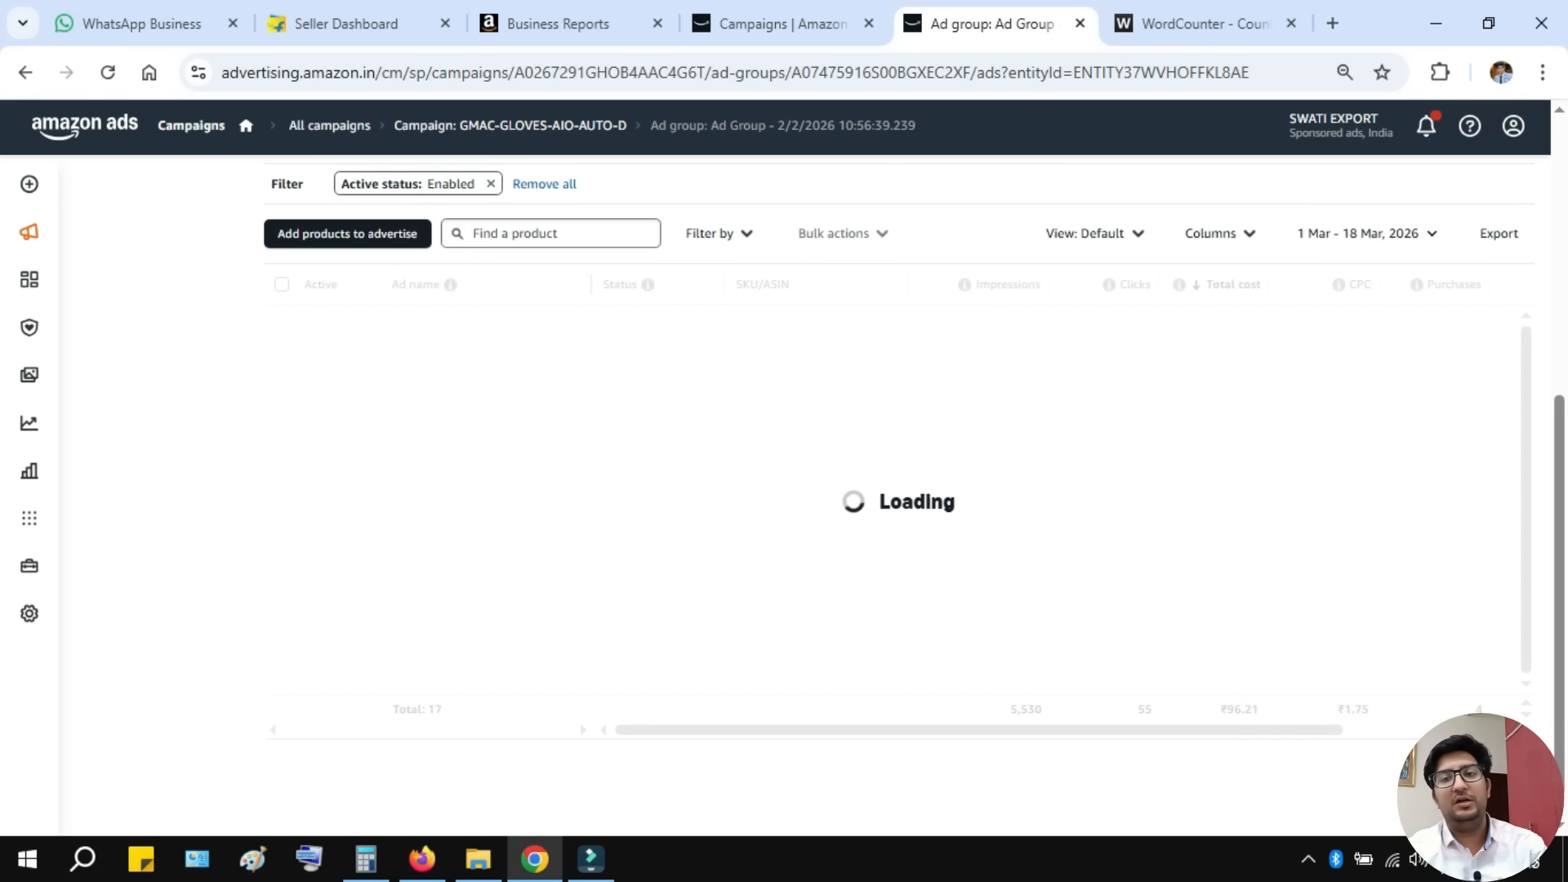
scroll(898, 490, "down", 10)
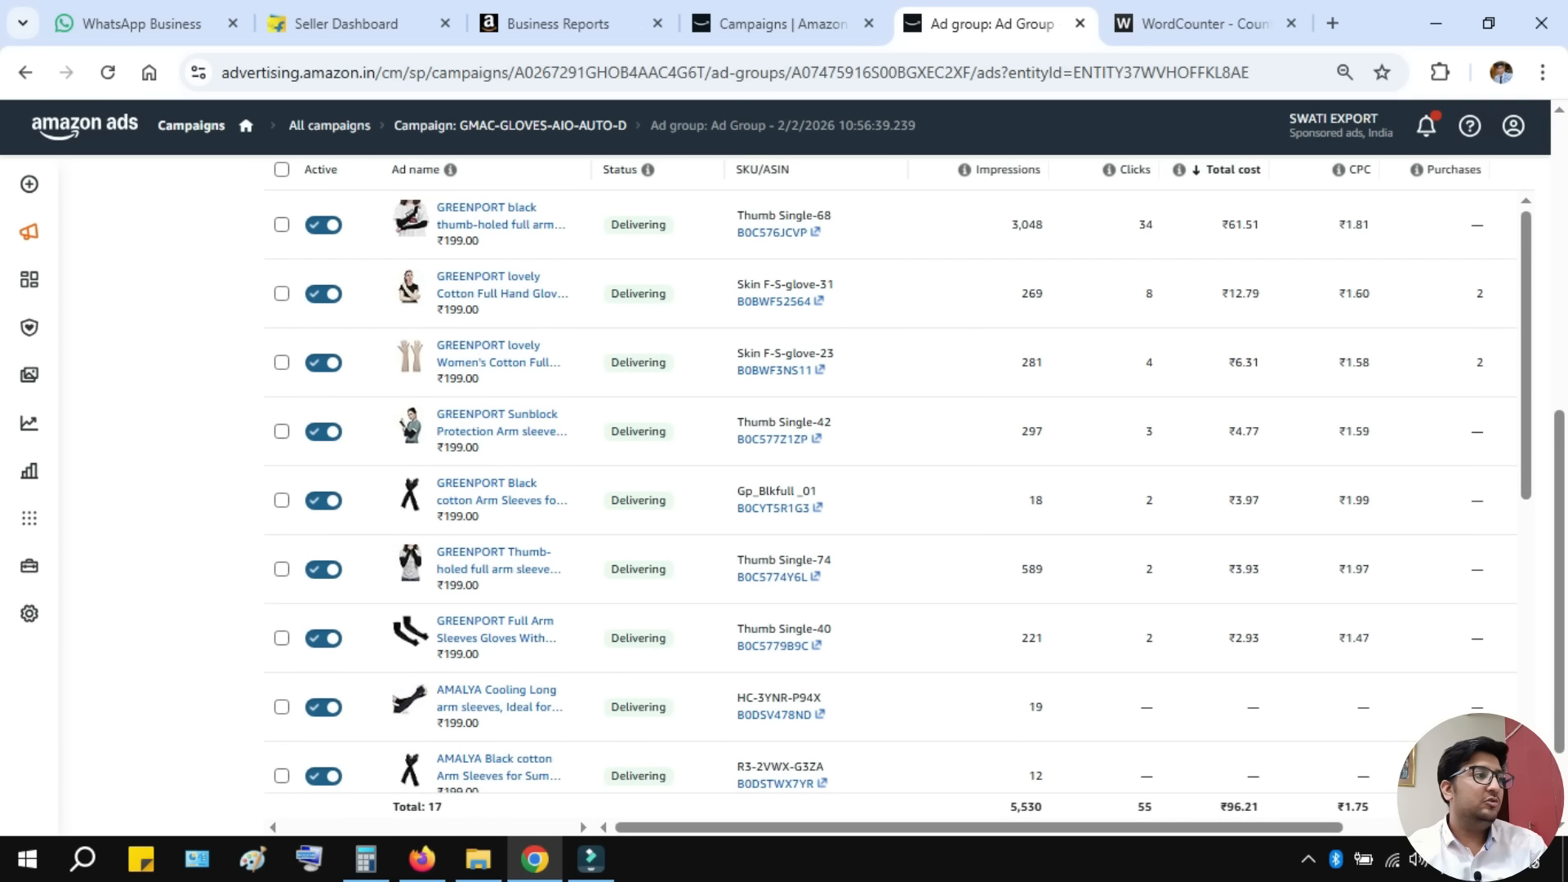
scroll(898, 490, "down", 2)
scroll(898, 490, "up", 10)
scroll(784, 506, "up", 5)
- Open the ad group's targeting, sort the automatic targeting groups by descending total cost, and check the total cost and purchases
left_click(103, 322)
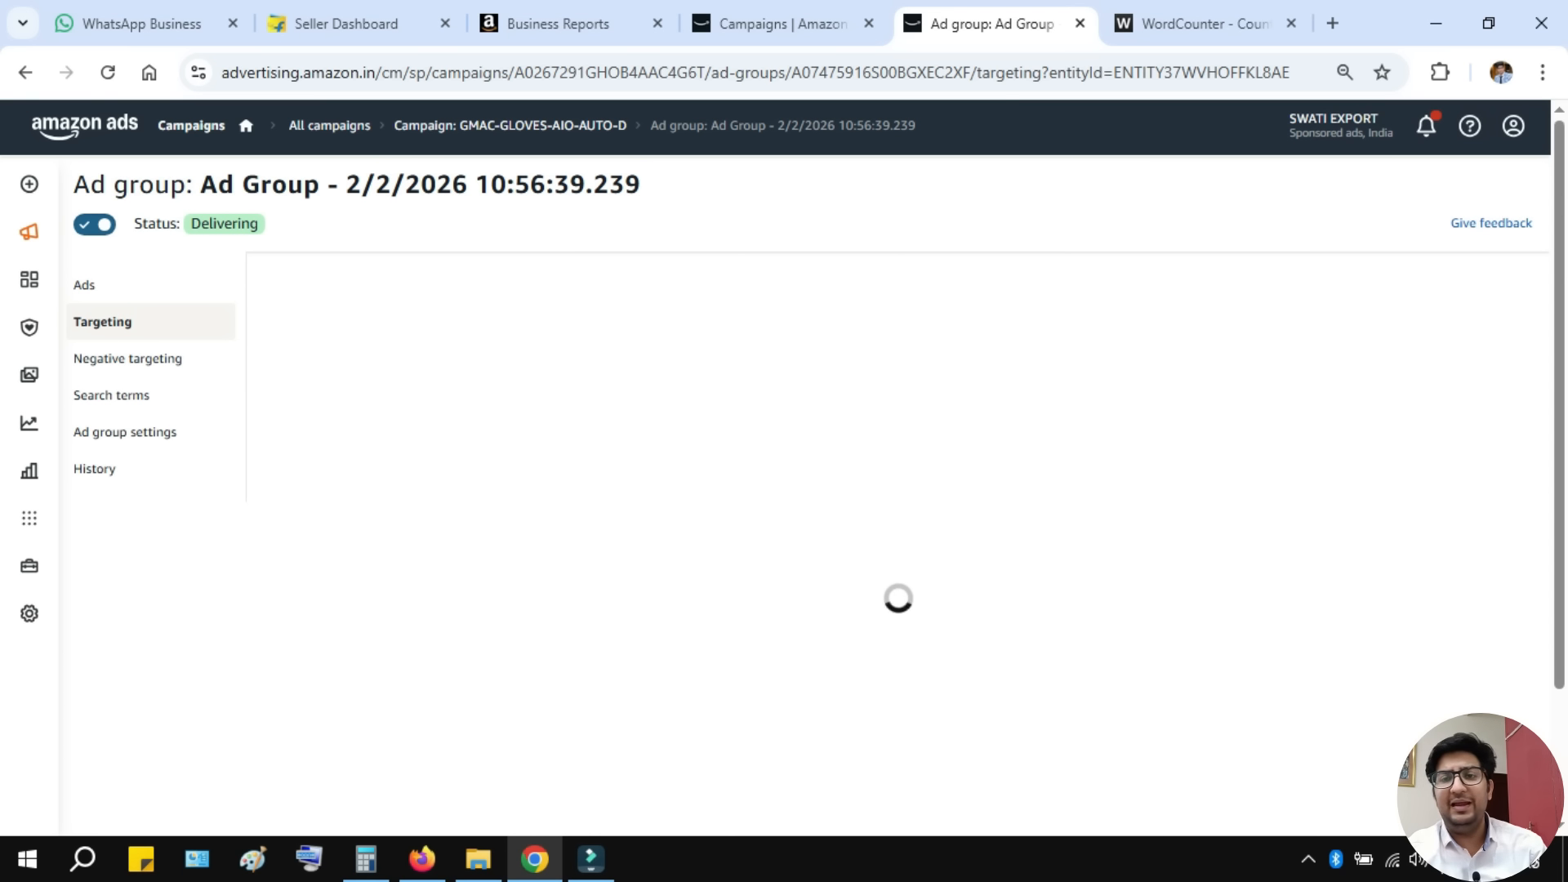
scroll(784, 490, "down", 5)
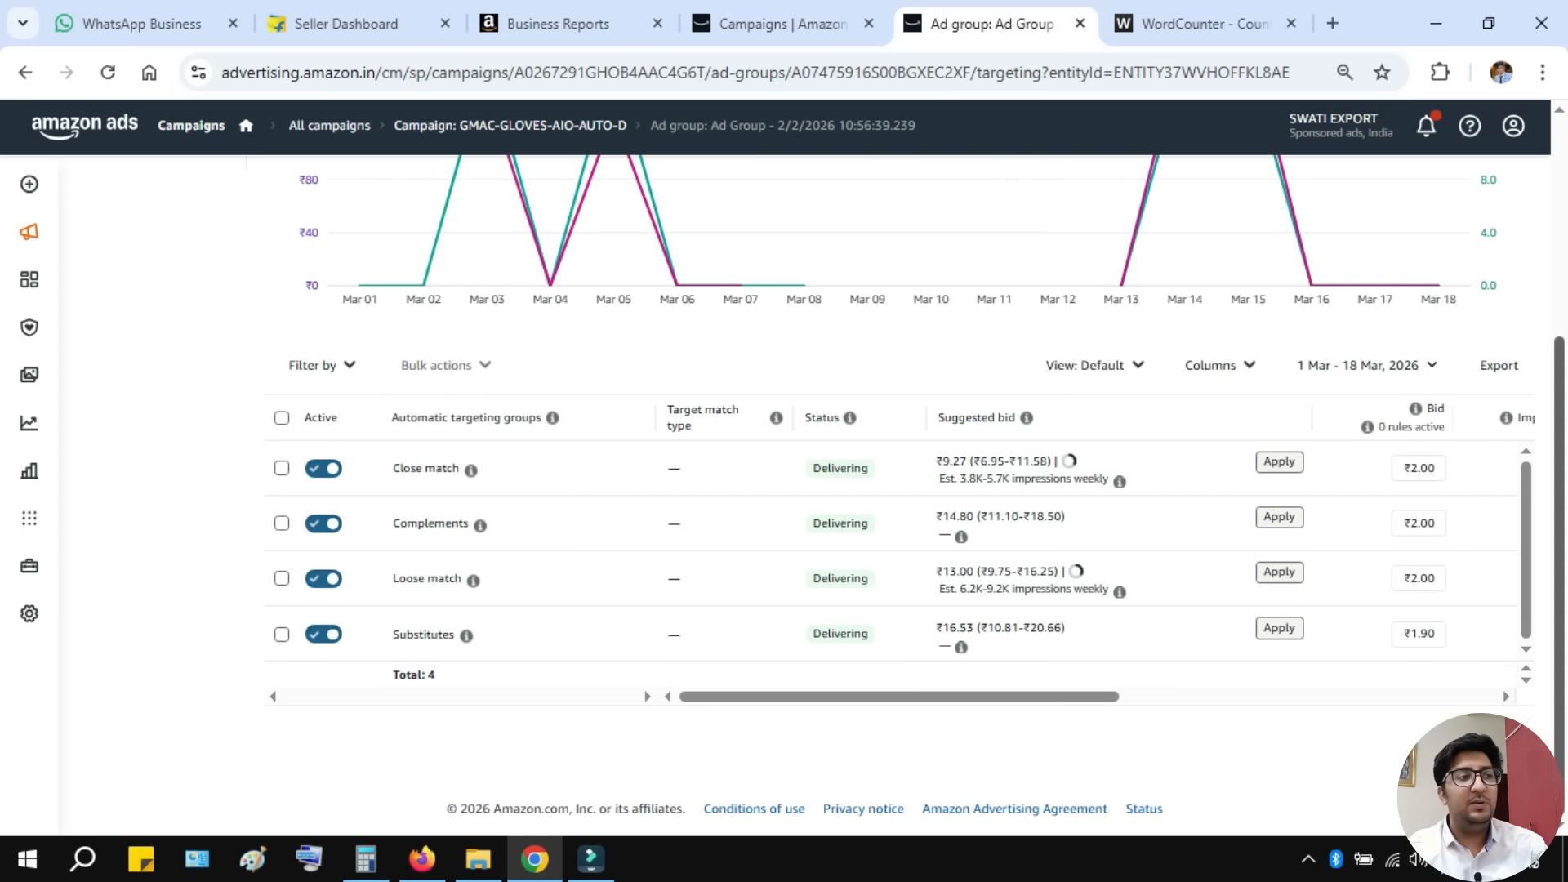
left_click_drag(898, 697, 1235, 697)
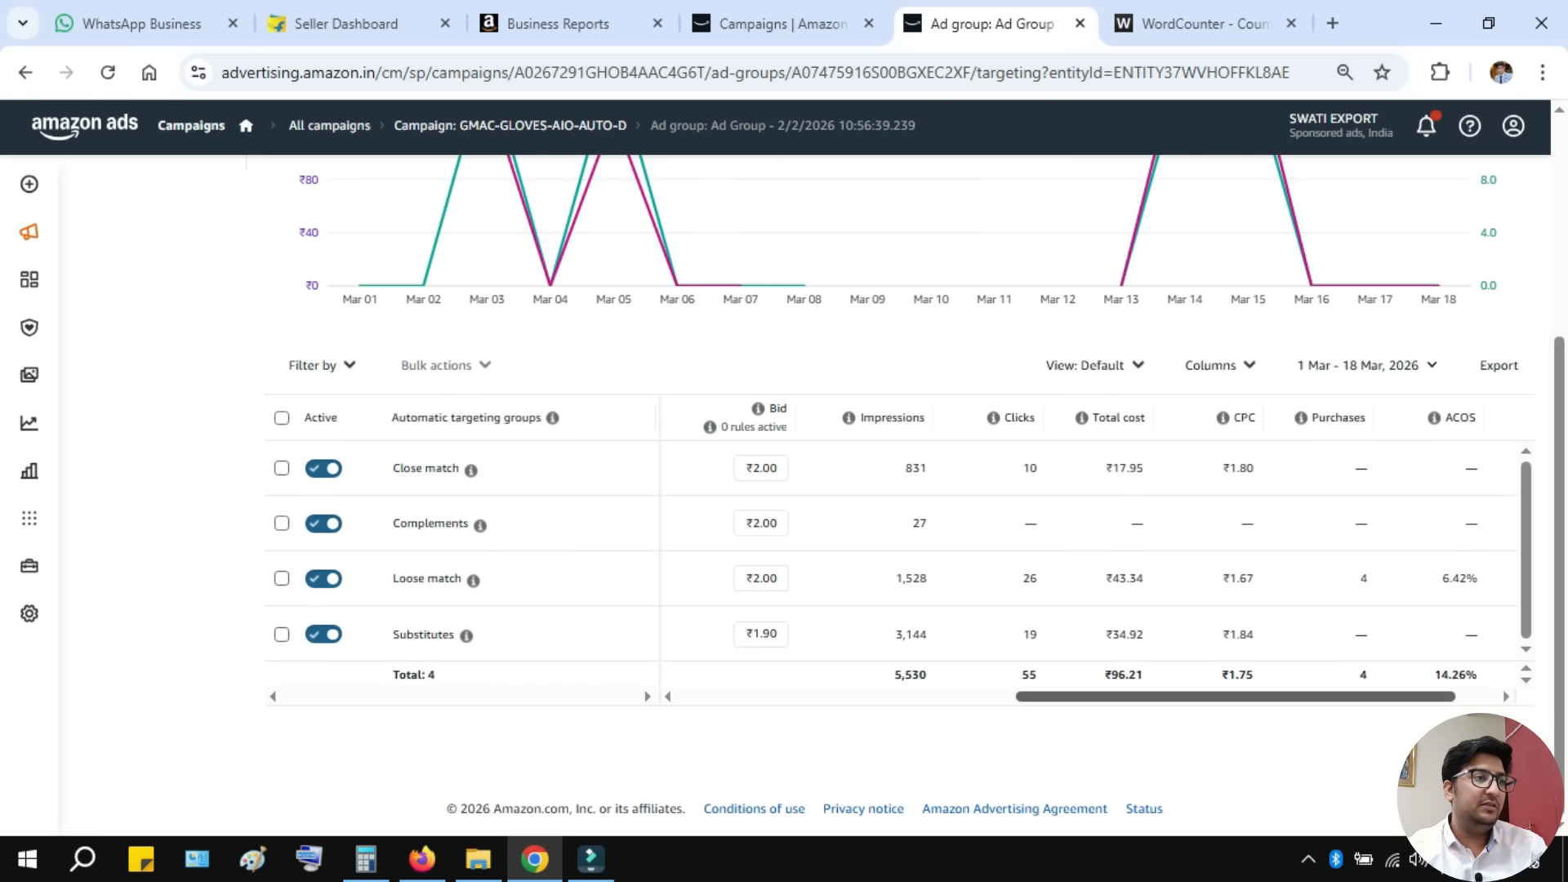
left_click(1118, 418)
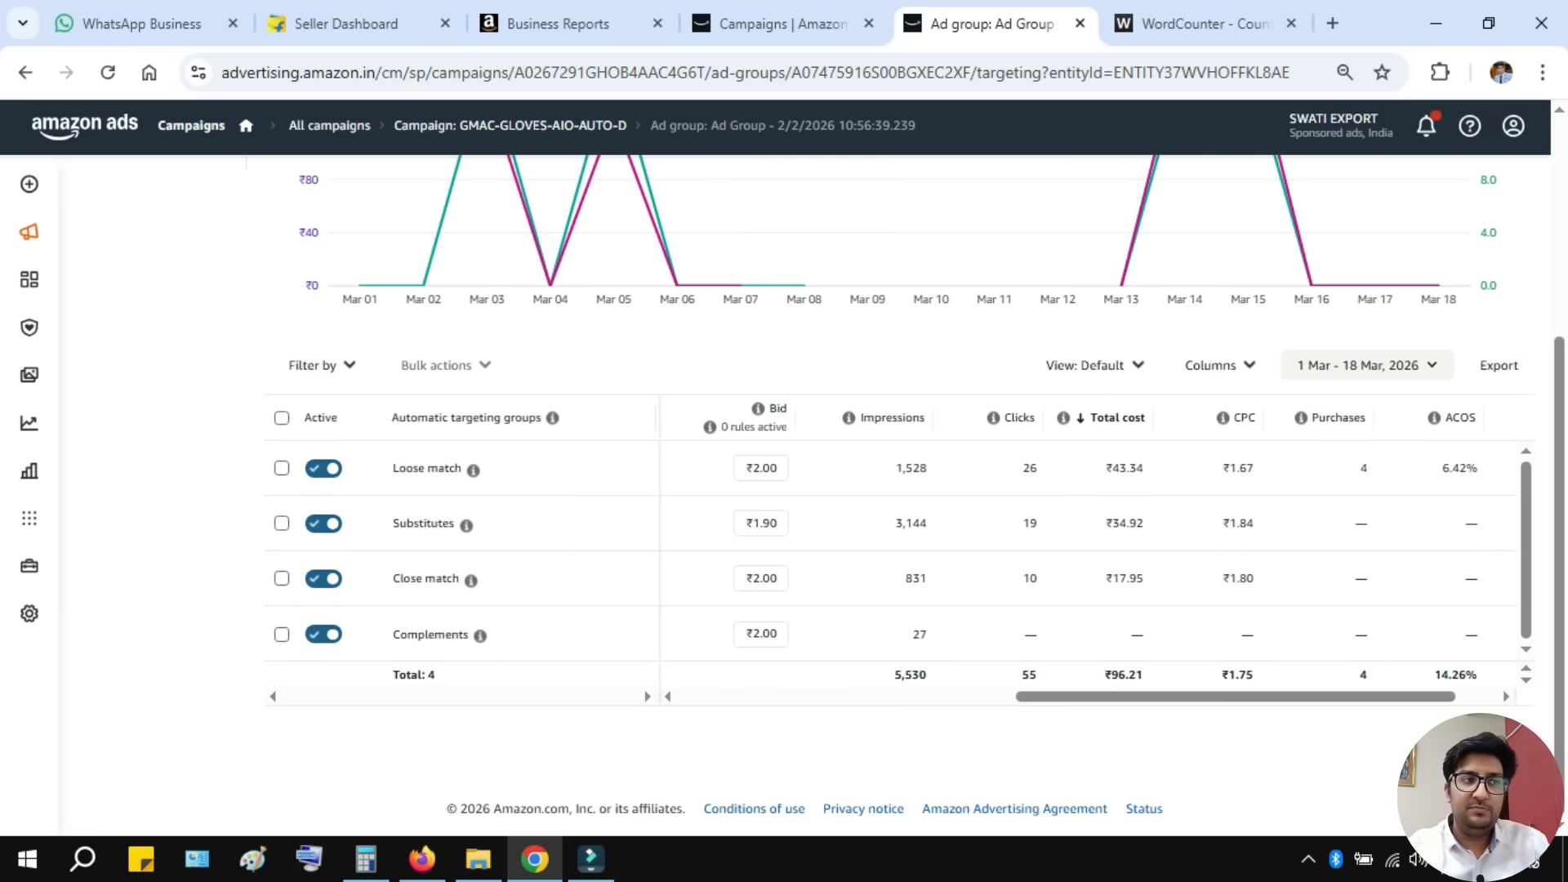
double_click(1124, 676)
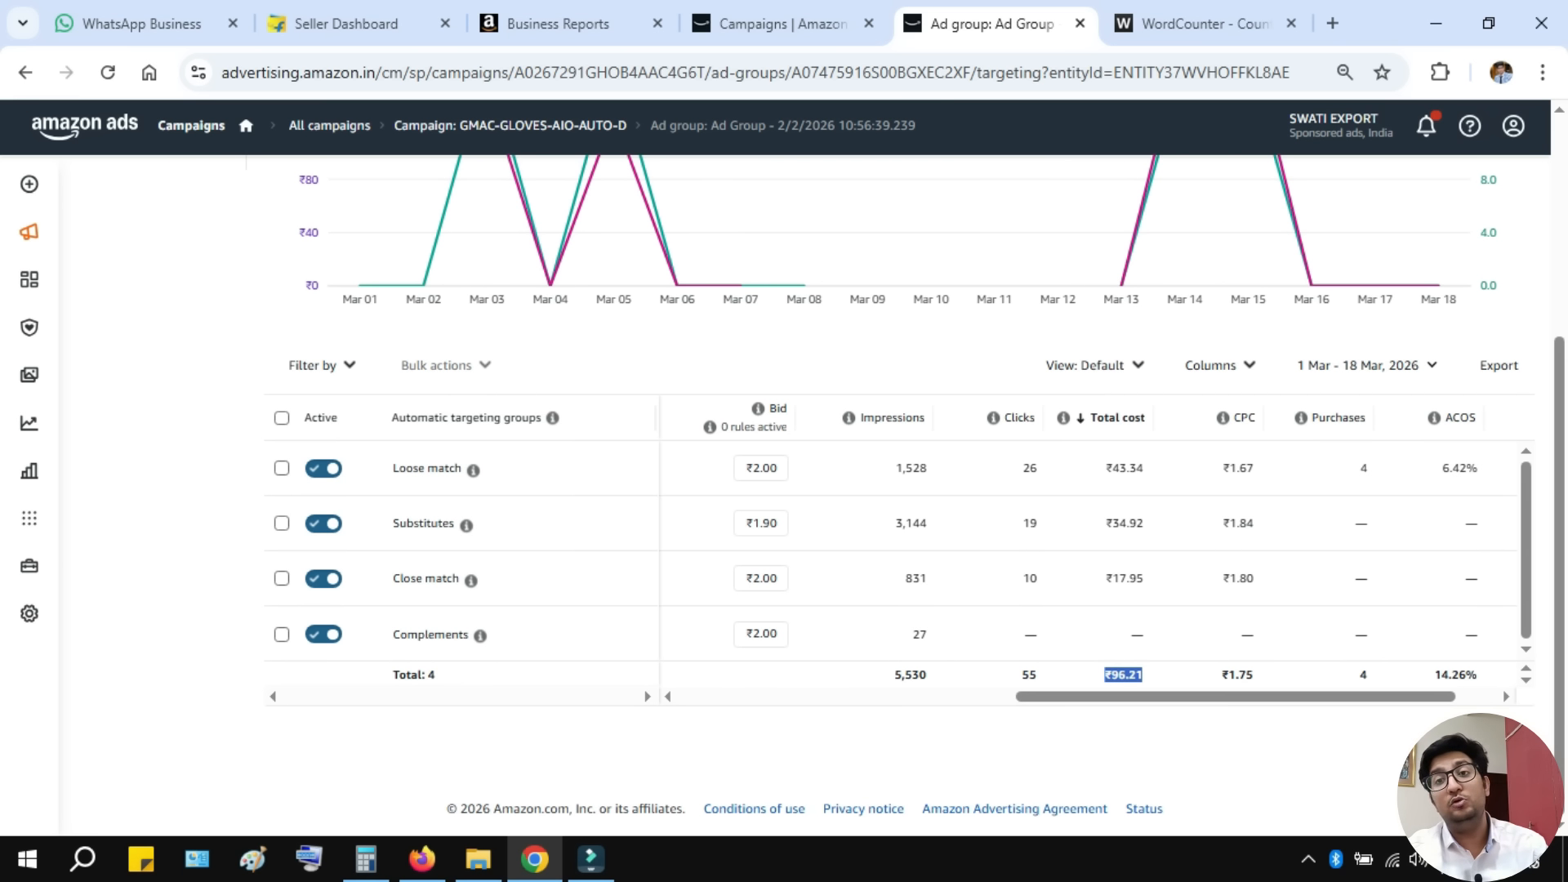
double_click(1363, 675)
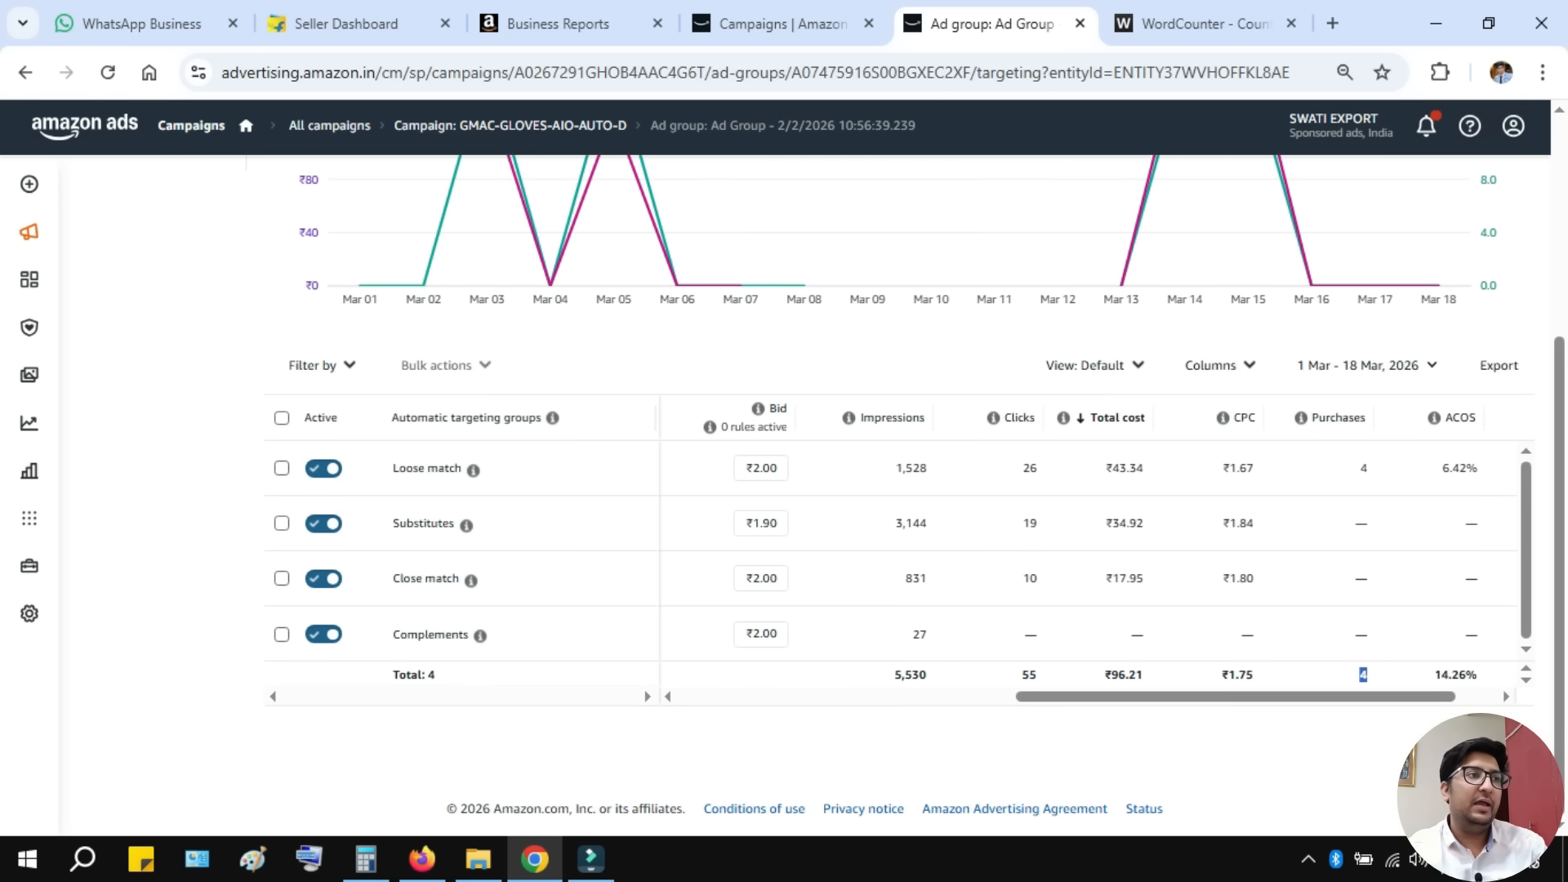
- Revisit the WordCounter note, return to the ad group and examine its purchase-generating search terms, from "bike cloth gloves" to "hand clouses in bike women"
left_click(1200, 24)
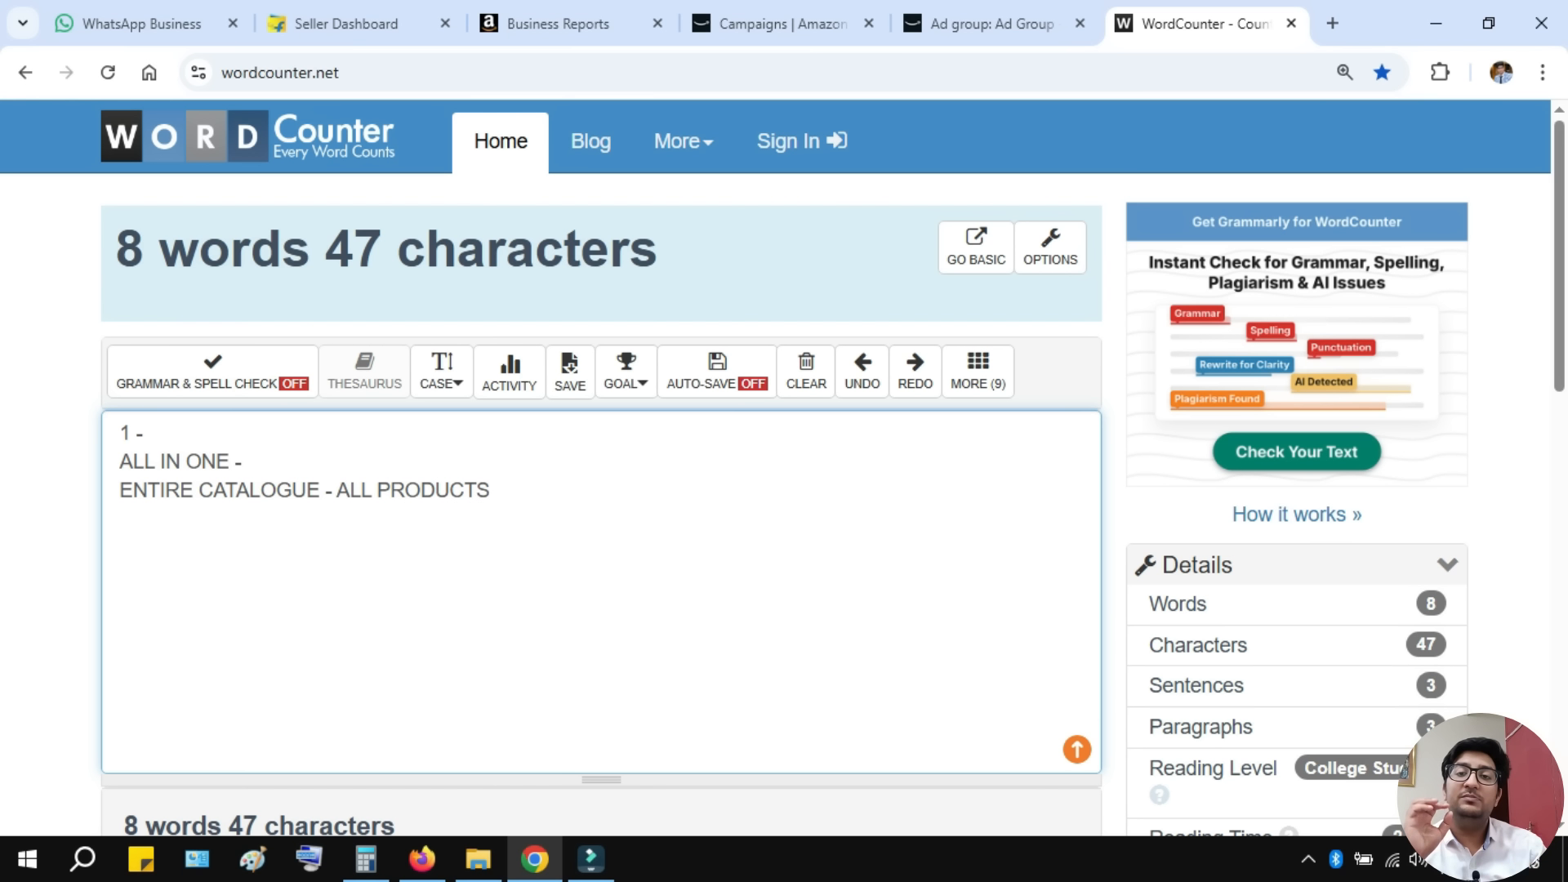
left_click(991, 23)
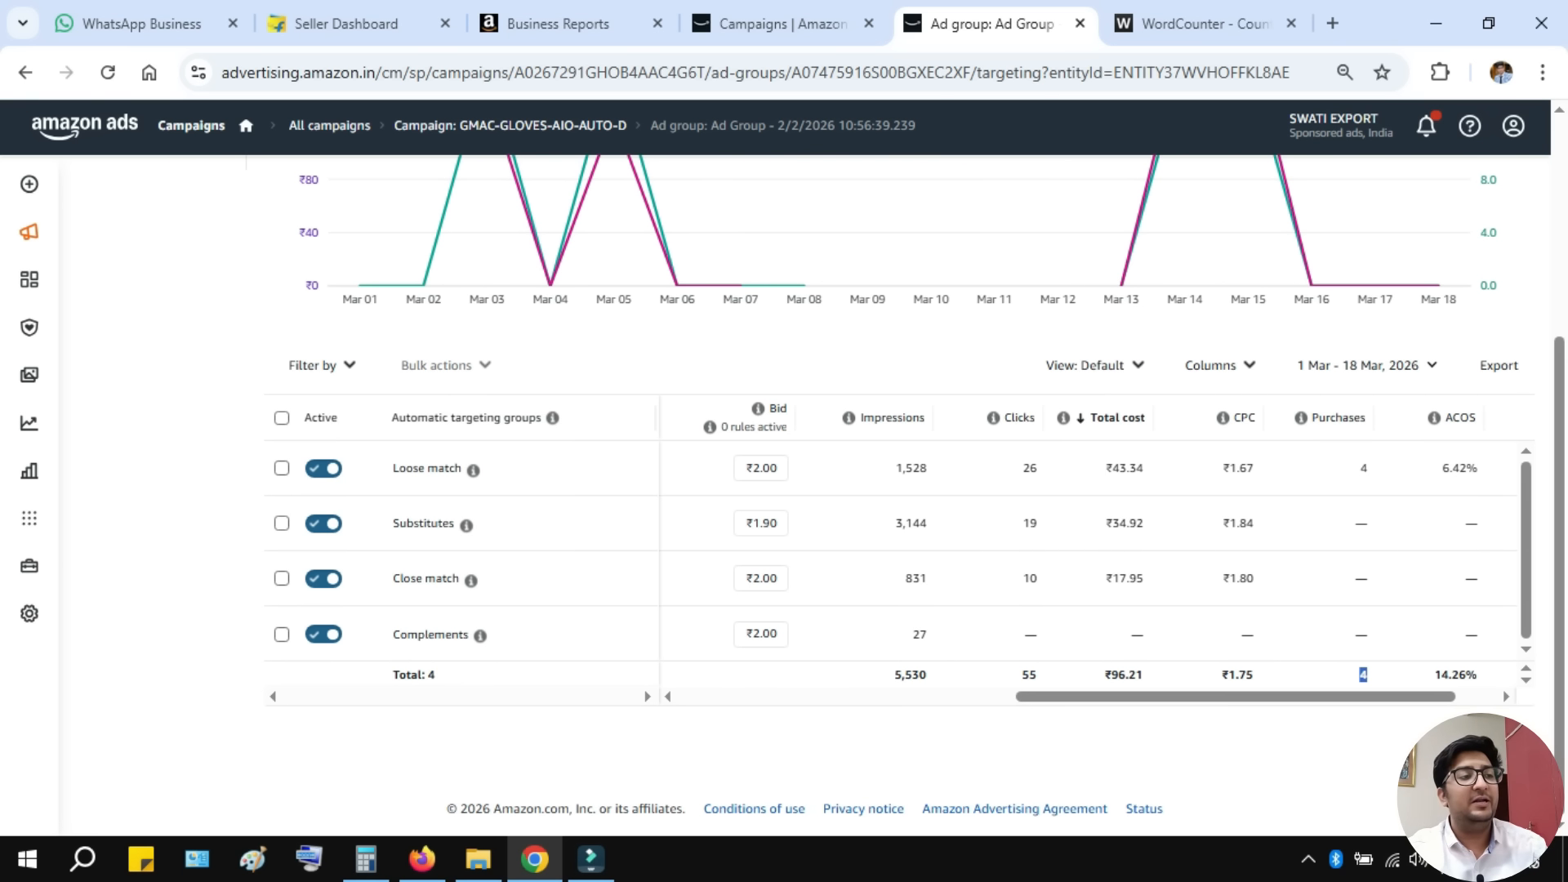
scroll(784, 491, "up", 5)
left_click(113, 394)
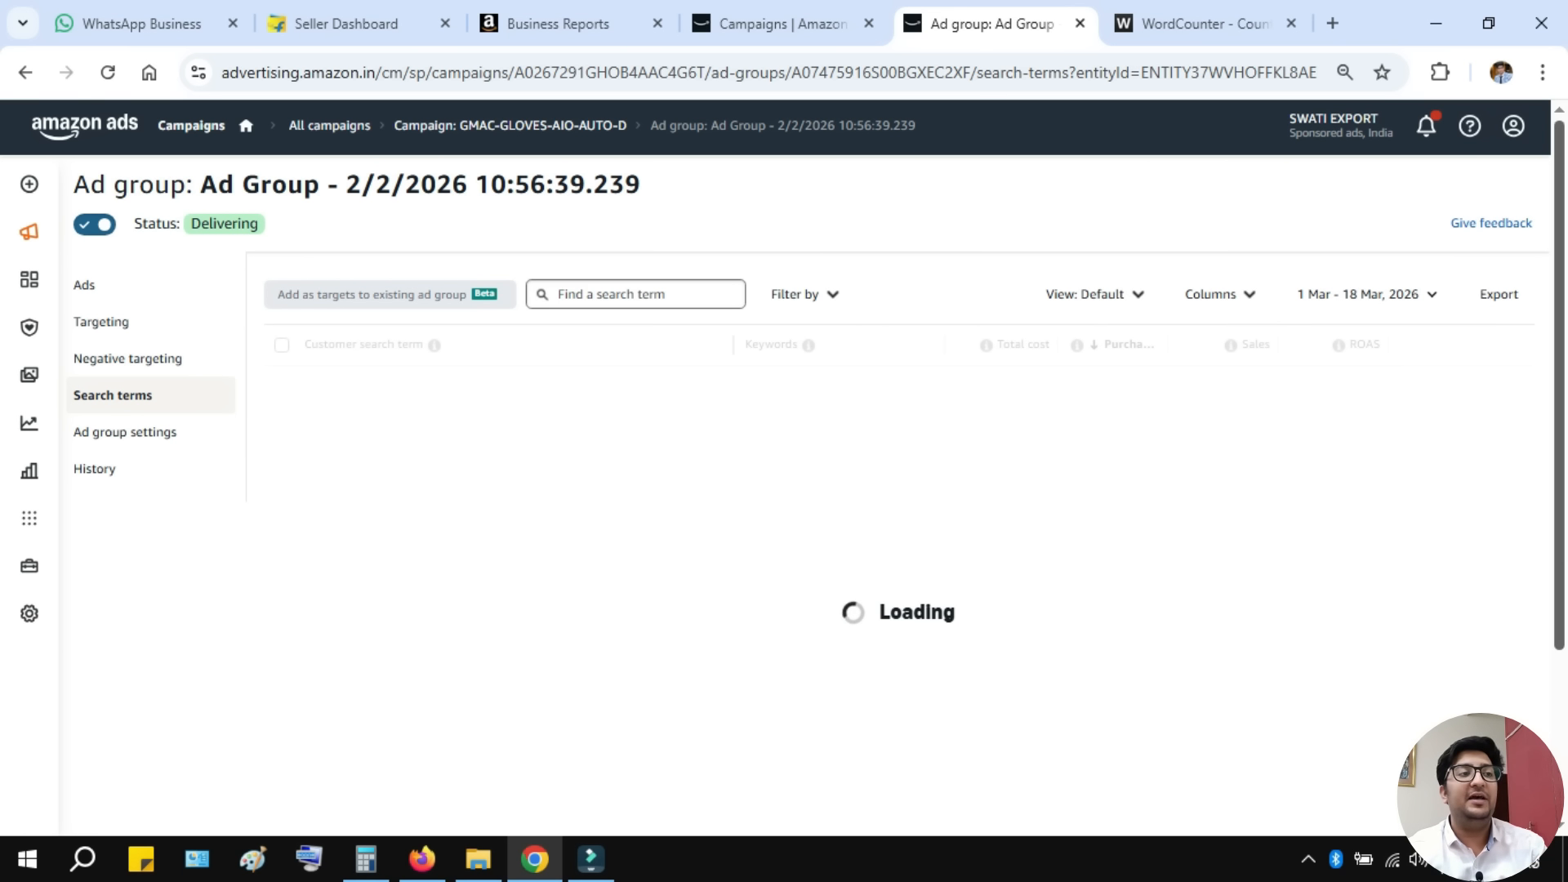
scroll(817, 490, "down", 2)
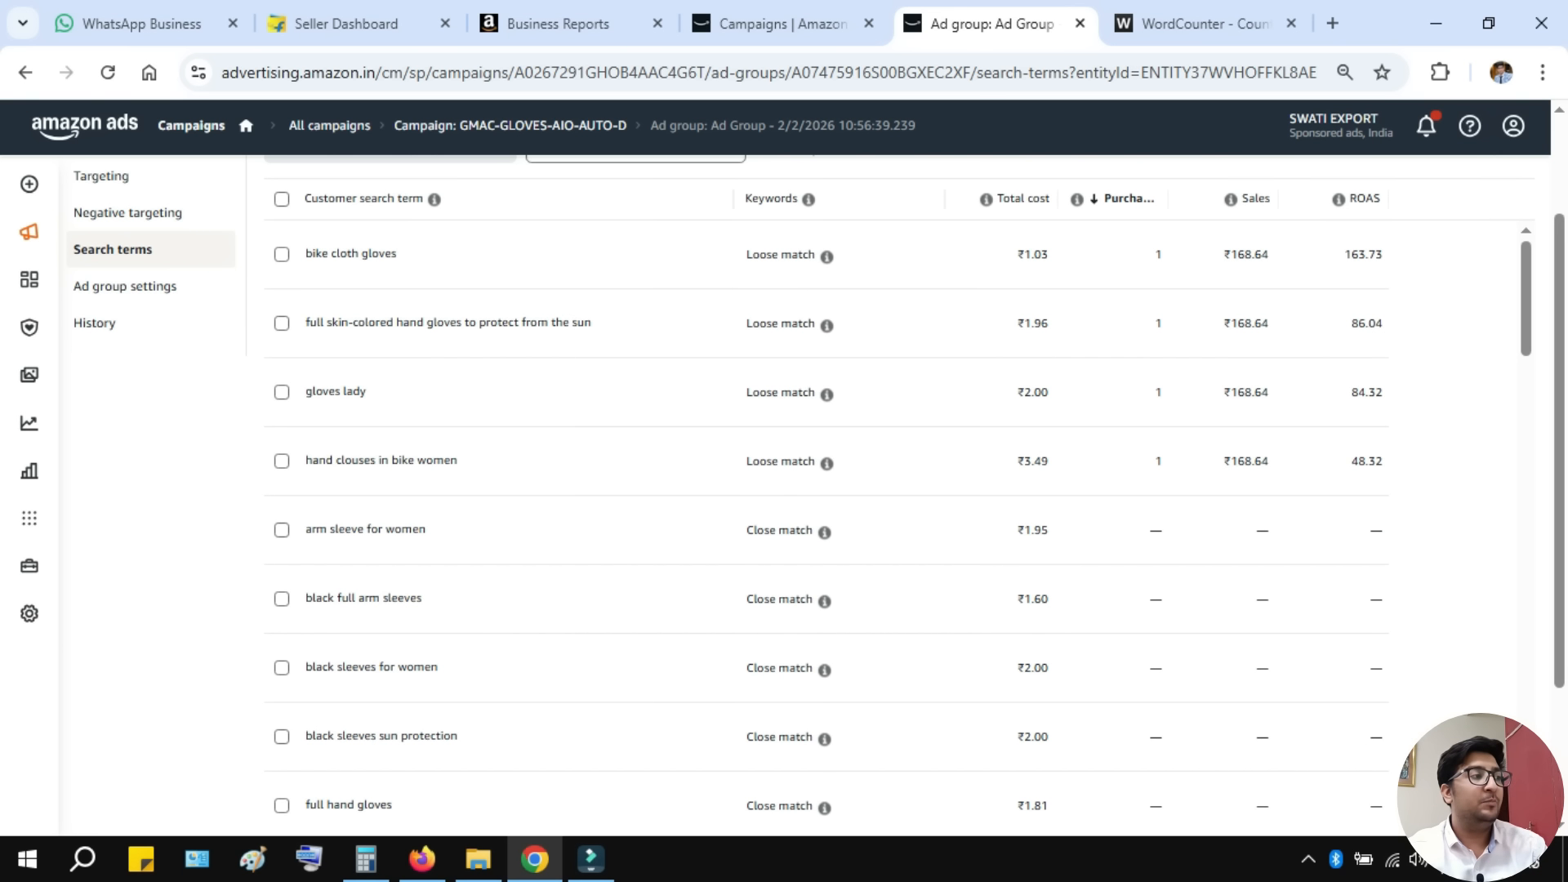
triple_click(351, 254)
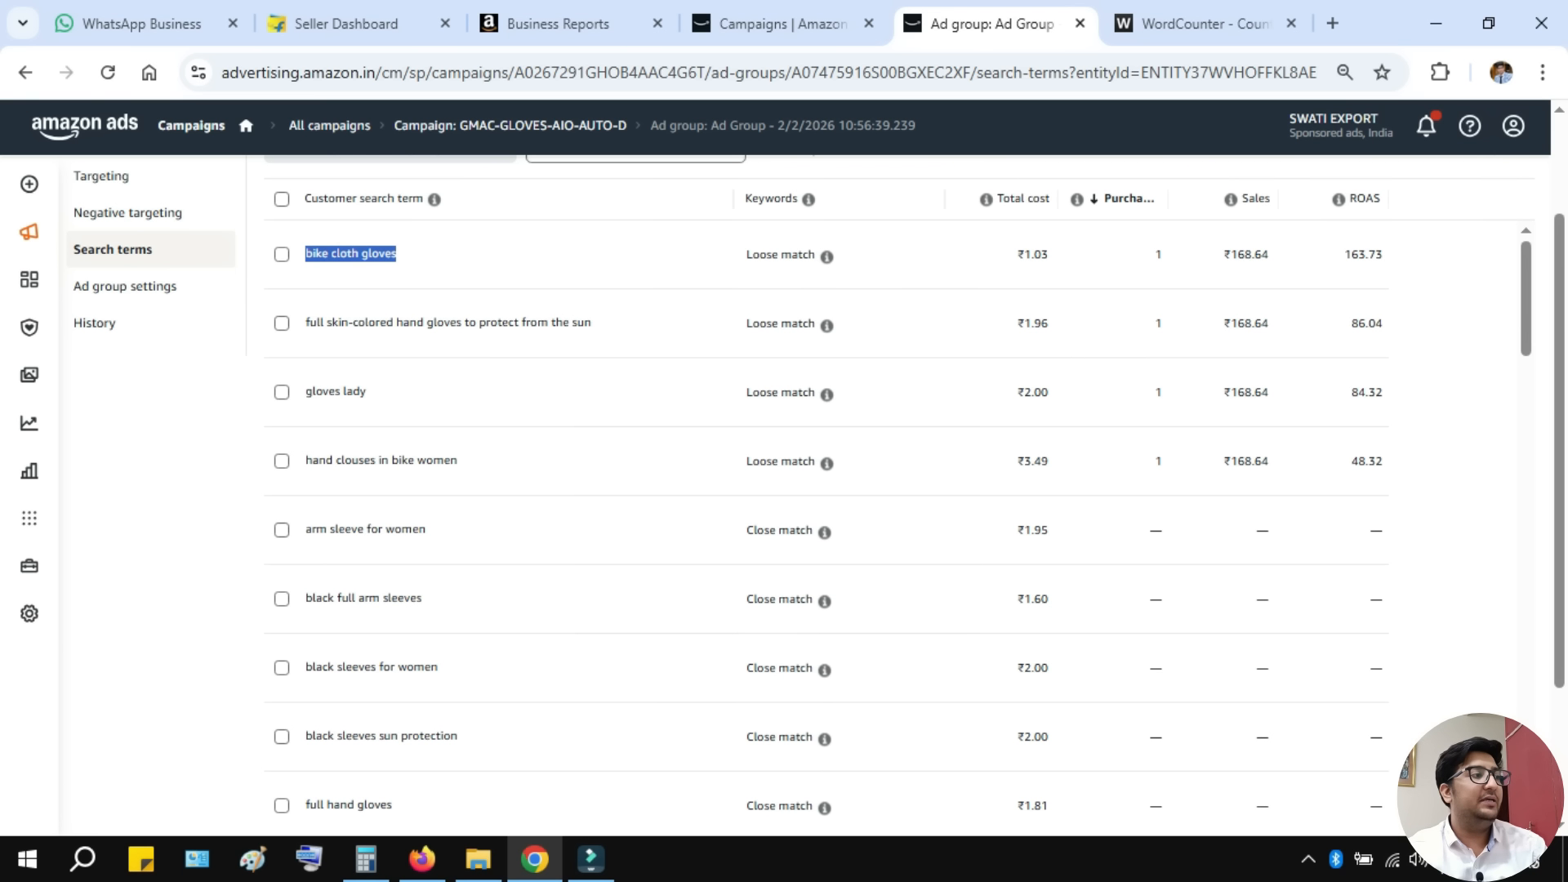
triple_click(351, 322)
triple_click(342, 392)
triple_click(381, 461)
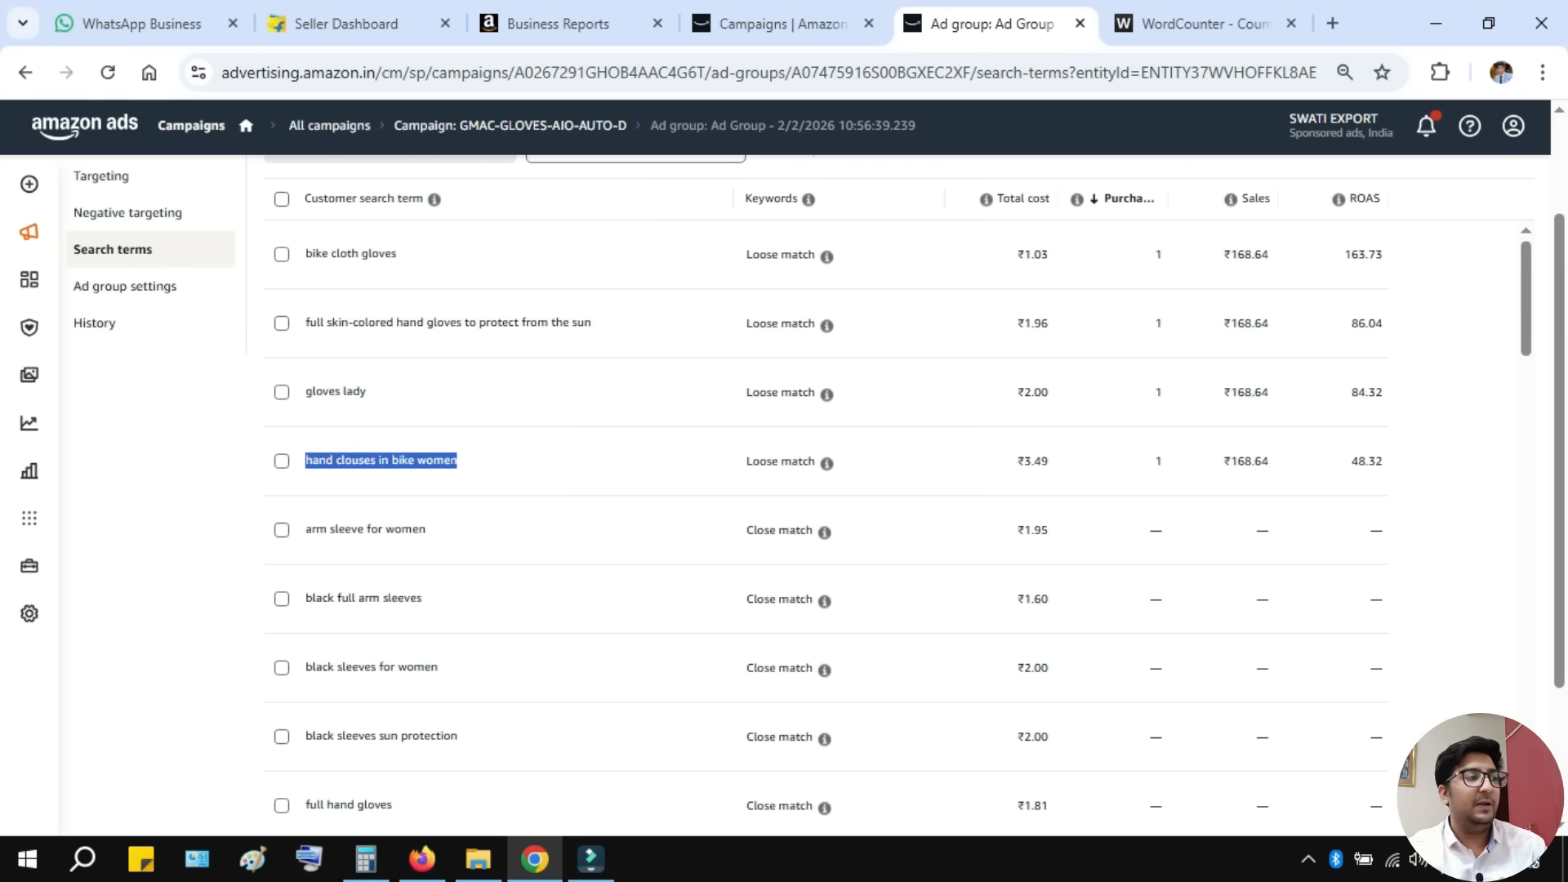
scroll(816, 490, "up", 3)
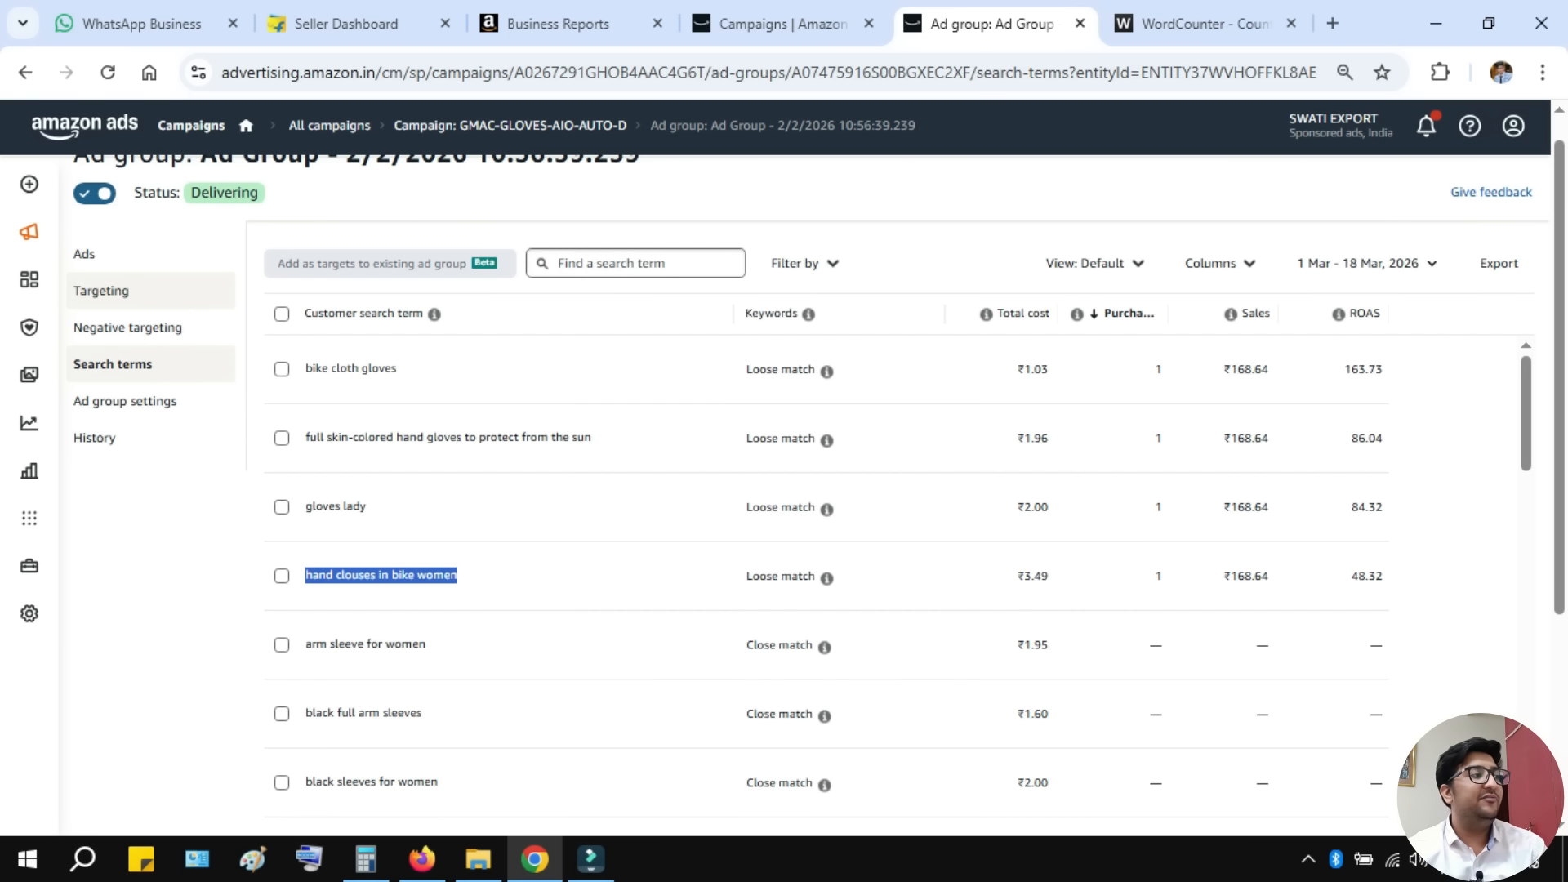
- Go back to the ad group's targeting and review the bids, clicks, cost and ACOS of its automatic targeting groups
left_click(102, 287)
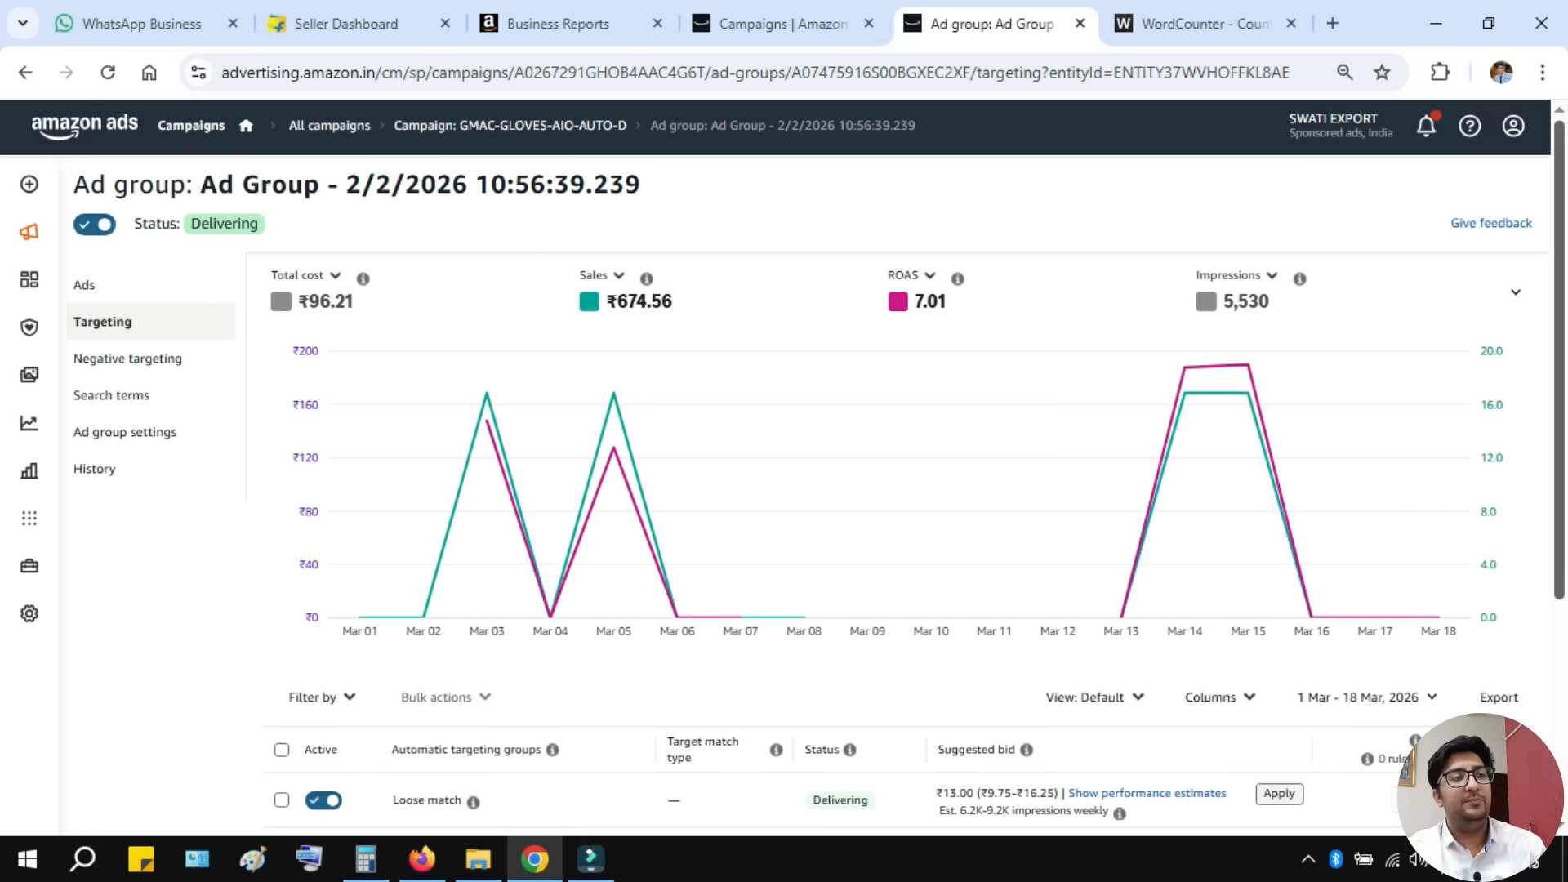
scroll(816, 490, "down", 4)
left_click_drag(898, 696, 1242, 697)
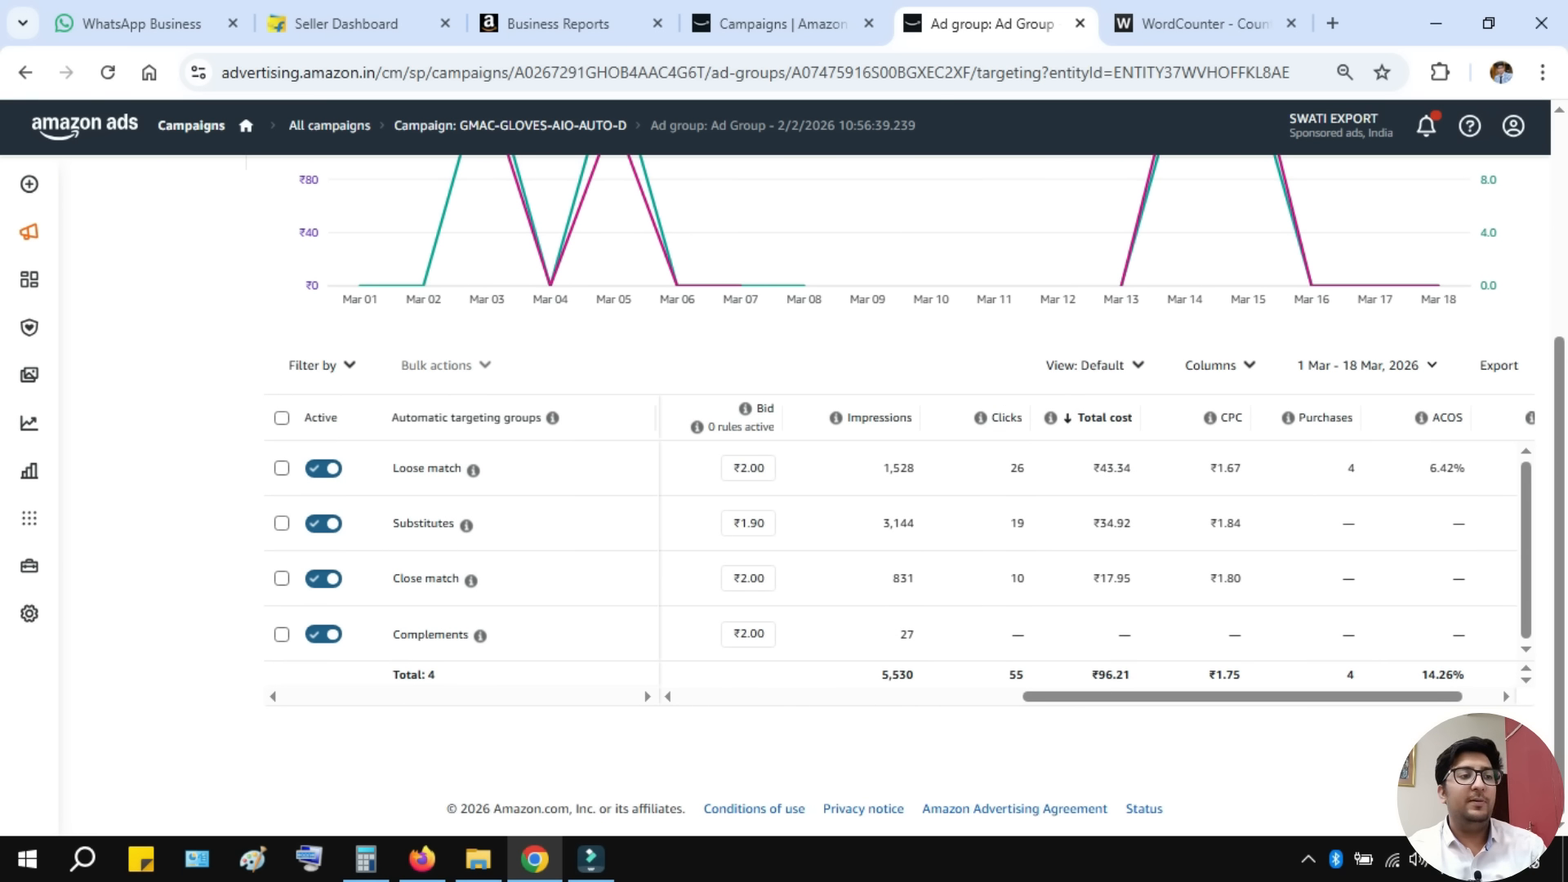
- Open the GMAC-GLOVES-AIO-AUTO-D1 campaign in a separate tab and return to the campaign list while it loads
left_click(783, 25)
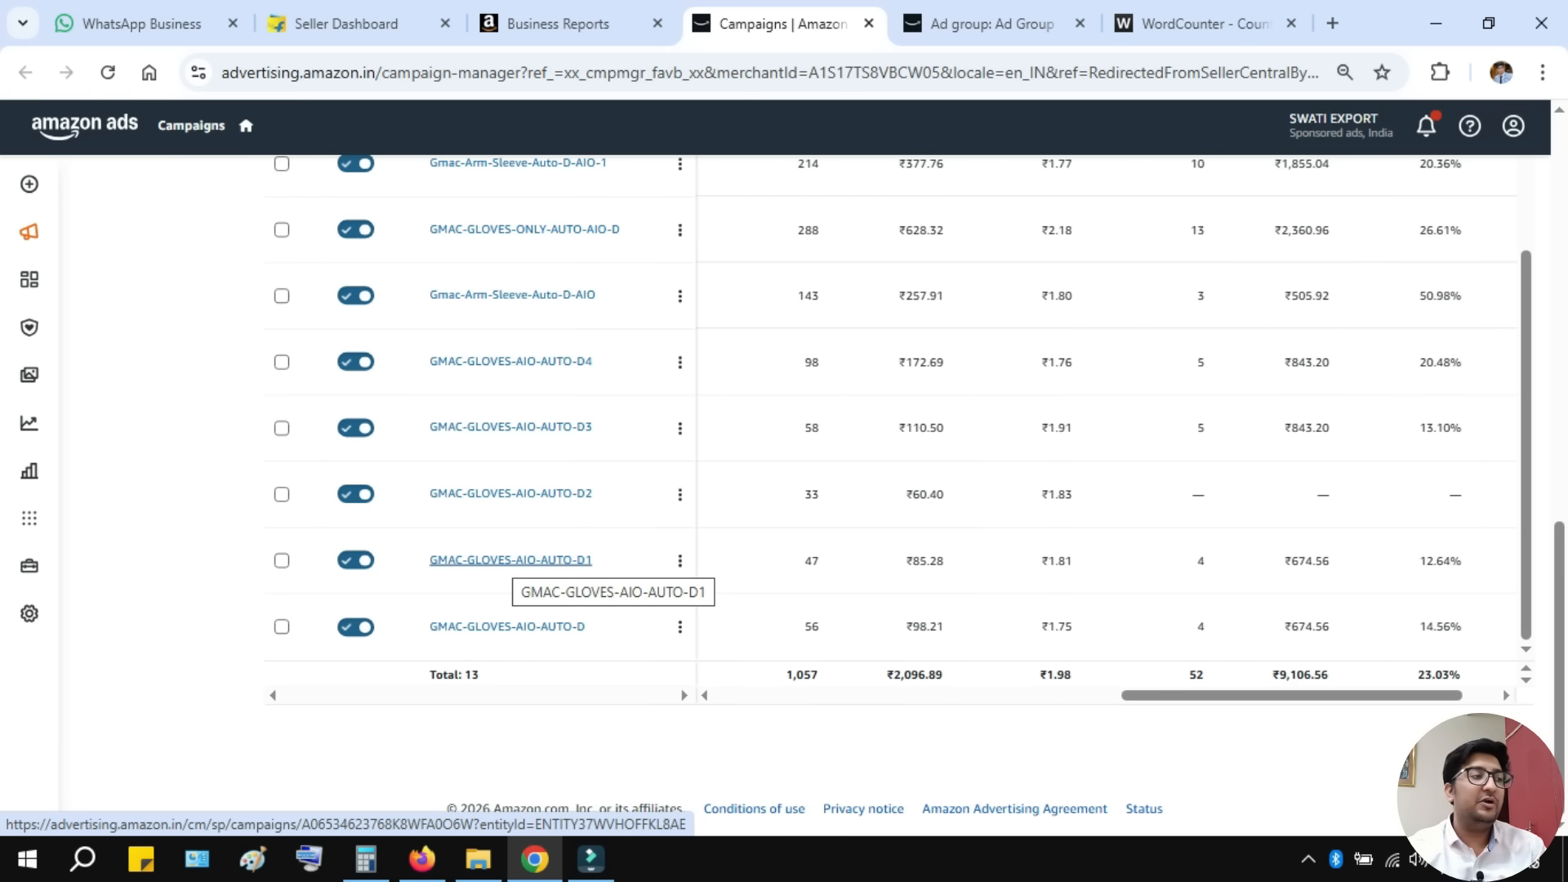
right_click(515, 560)
left_click(588, 298)
left_click(849, 24)
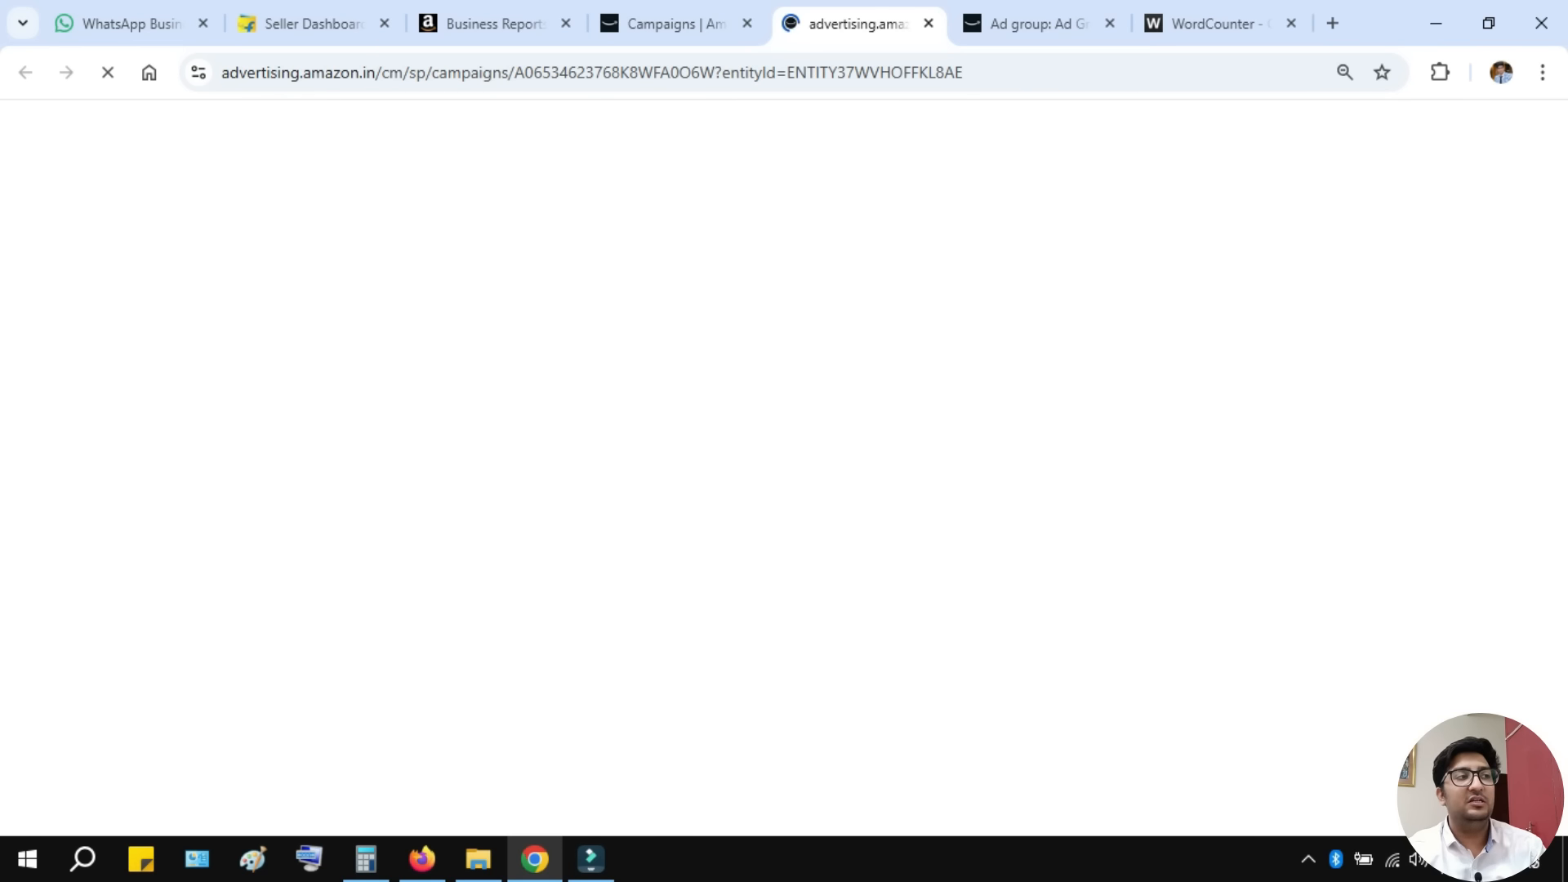
key("ctrl+Tab")
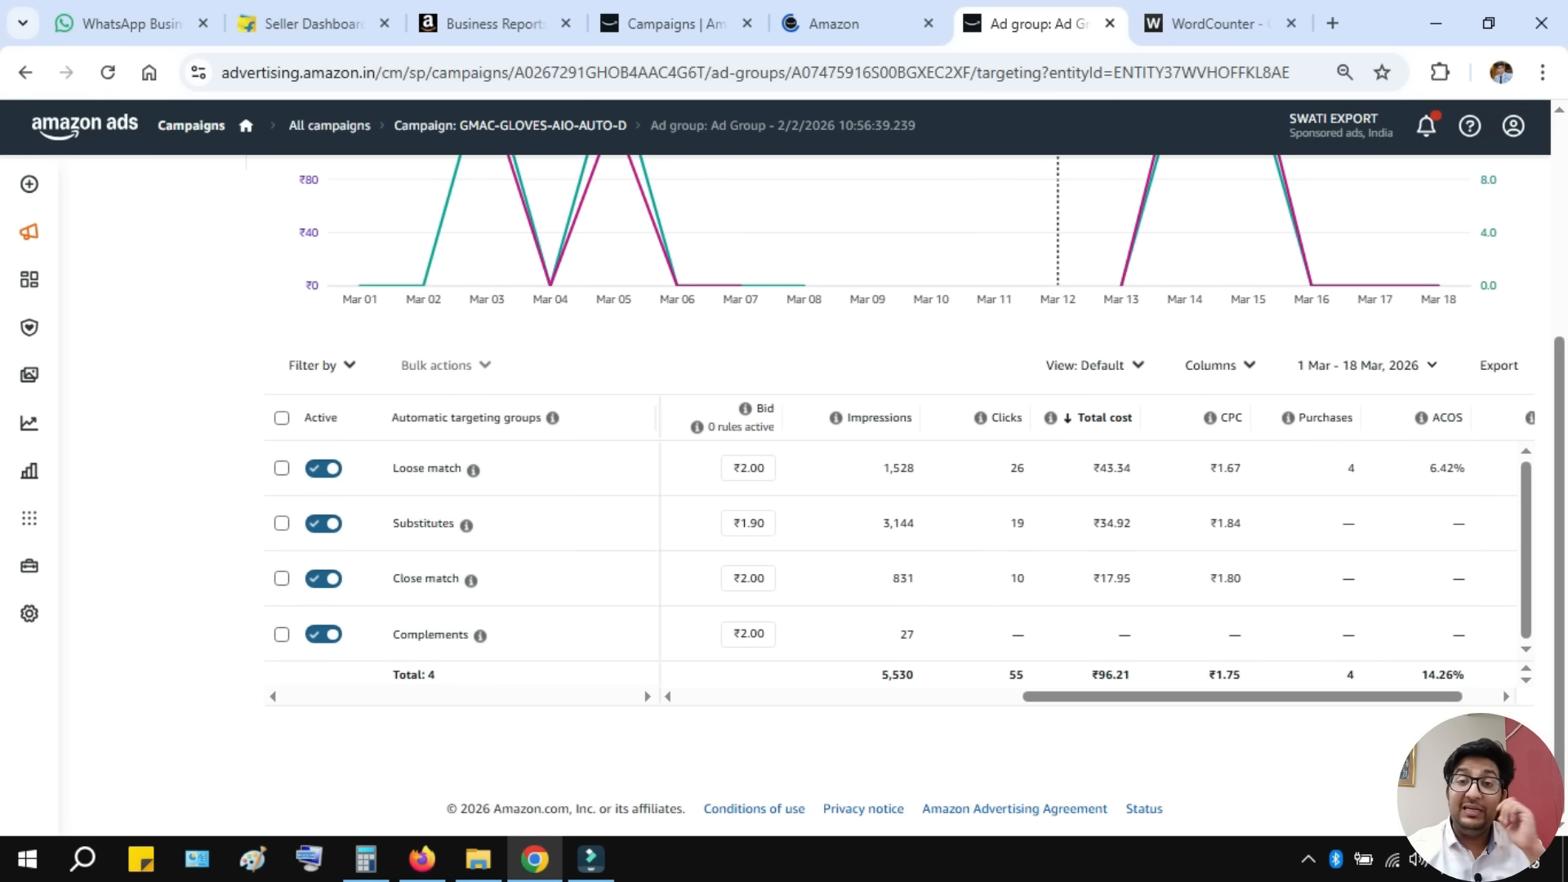
key("ctrl+shift+Tab")
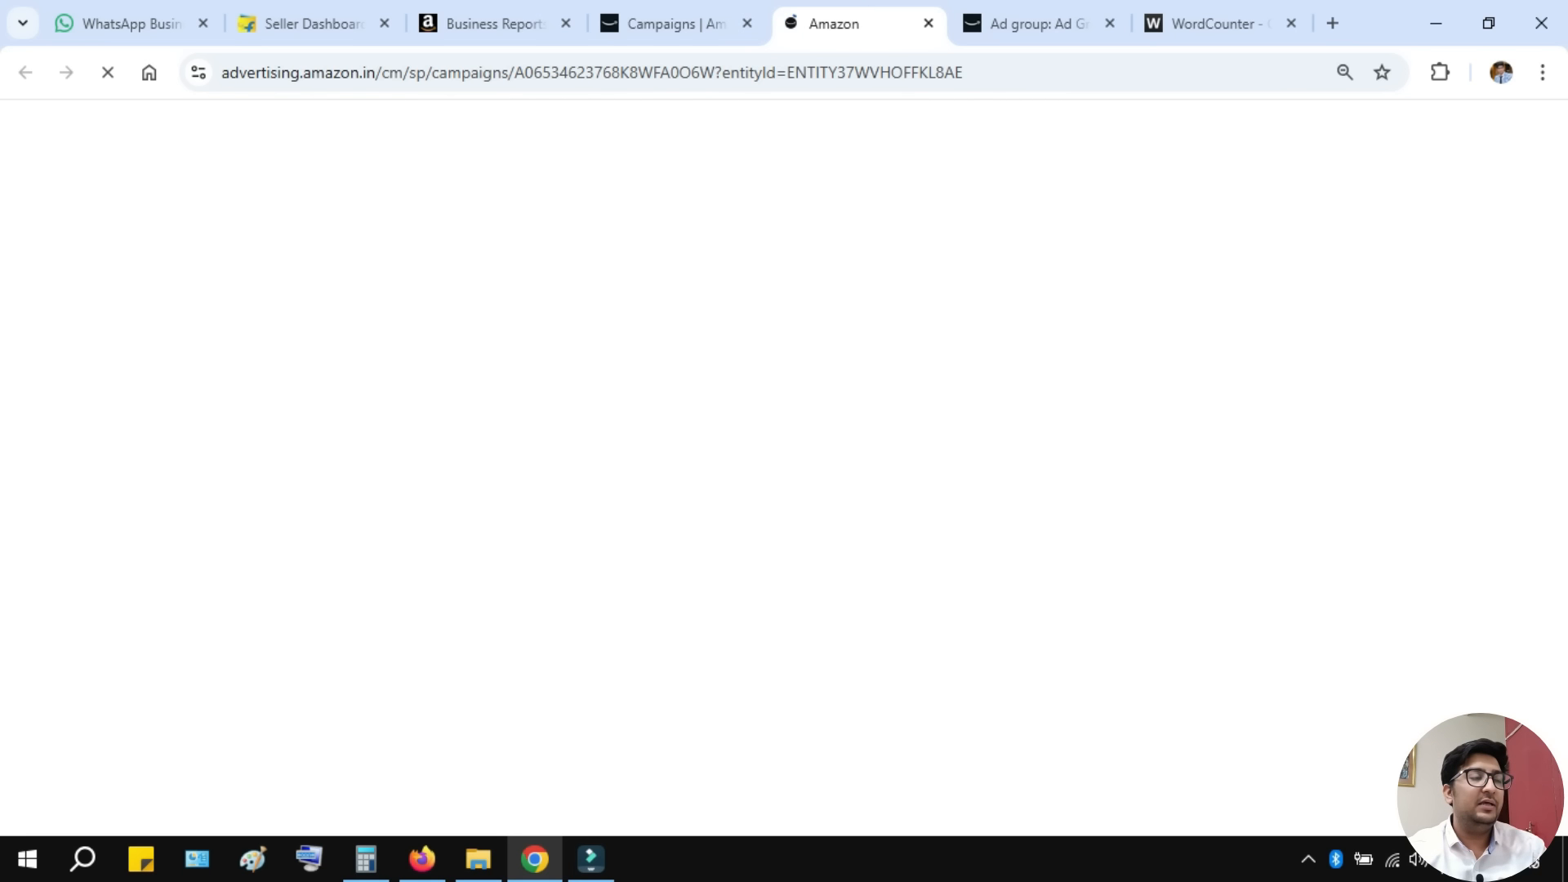
key("ctrl+shift+Tab")
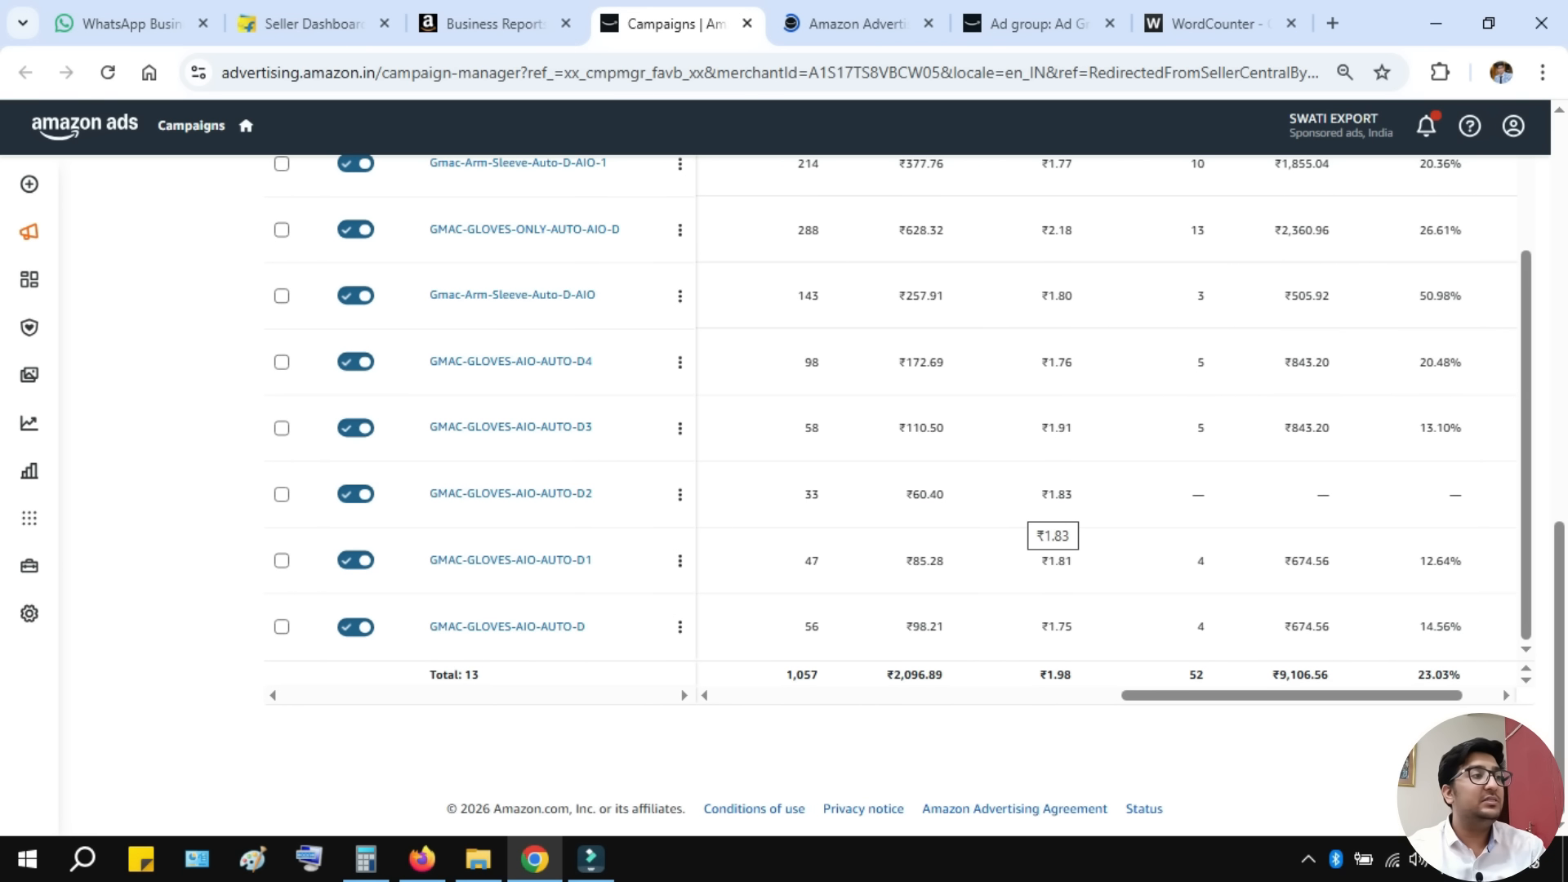
- Compare the GMAC-GLOVES-AIO-AUTO campaigns in the list one by one, from D up to D4
left_click_drag(438, 626, 586, 626)
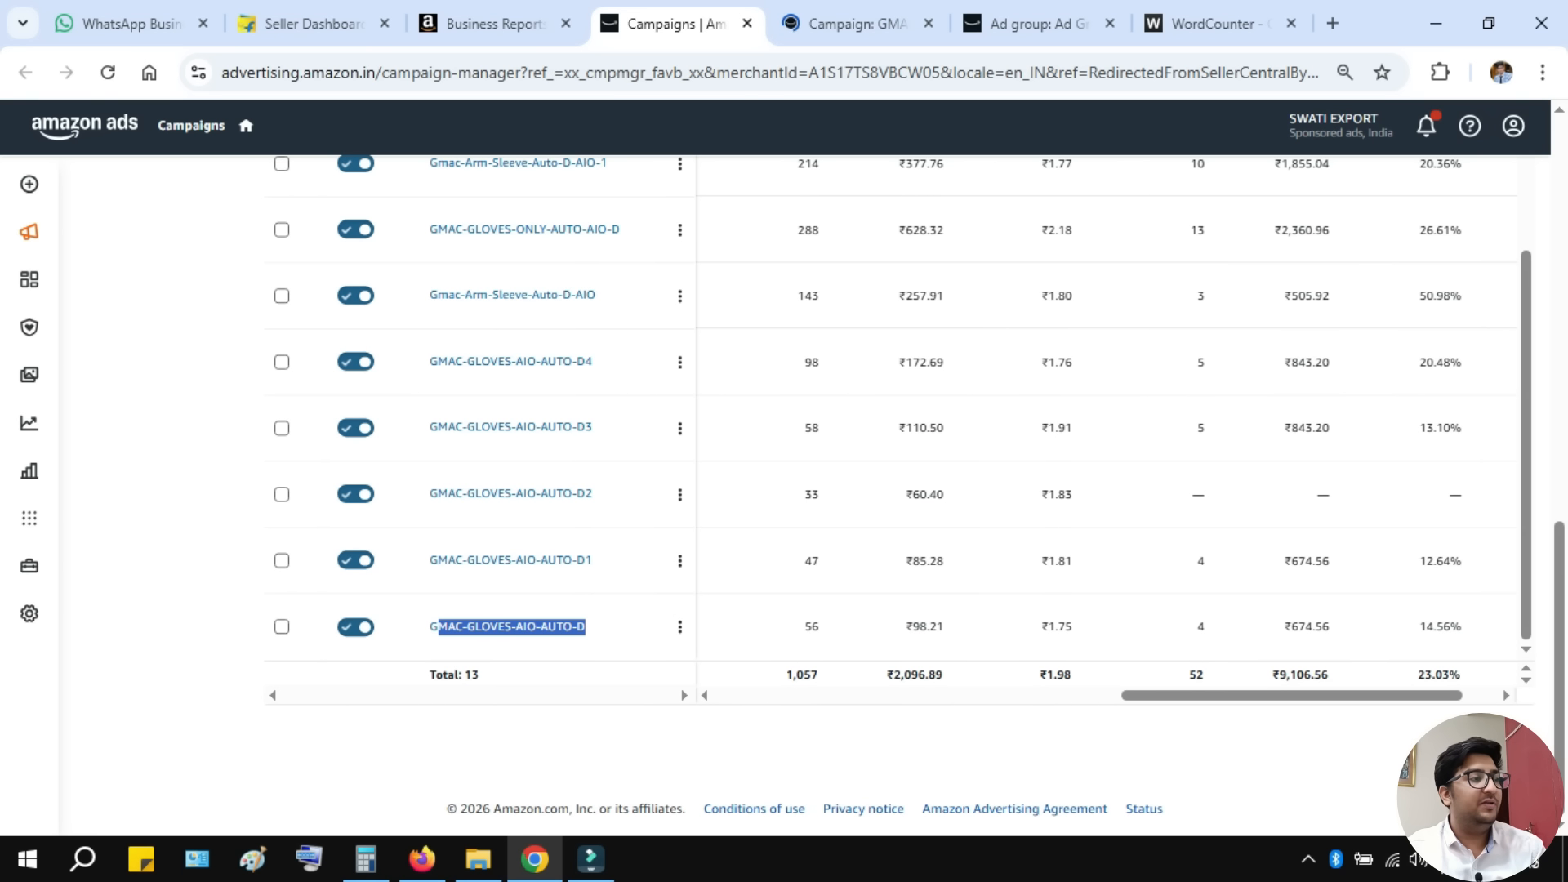
left_click(590, 627)
left_click_drag(589, 627, 515, 628)
left_click_drag(595, 561, 490, 560)
left_click_drag(594, 494, 467, 494)
left_click_drag(594, 427, 463, 427)
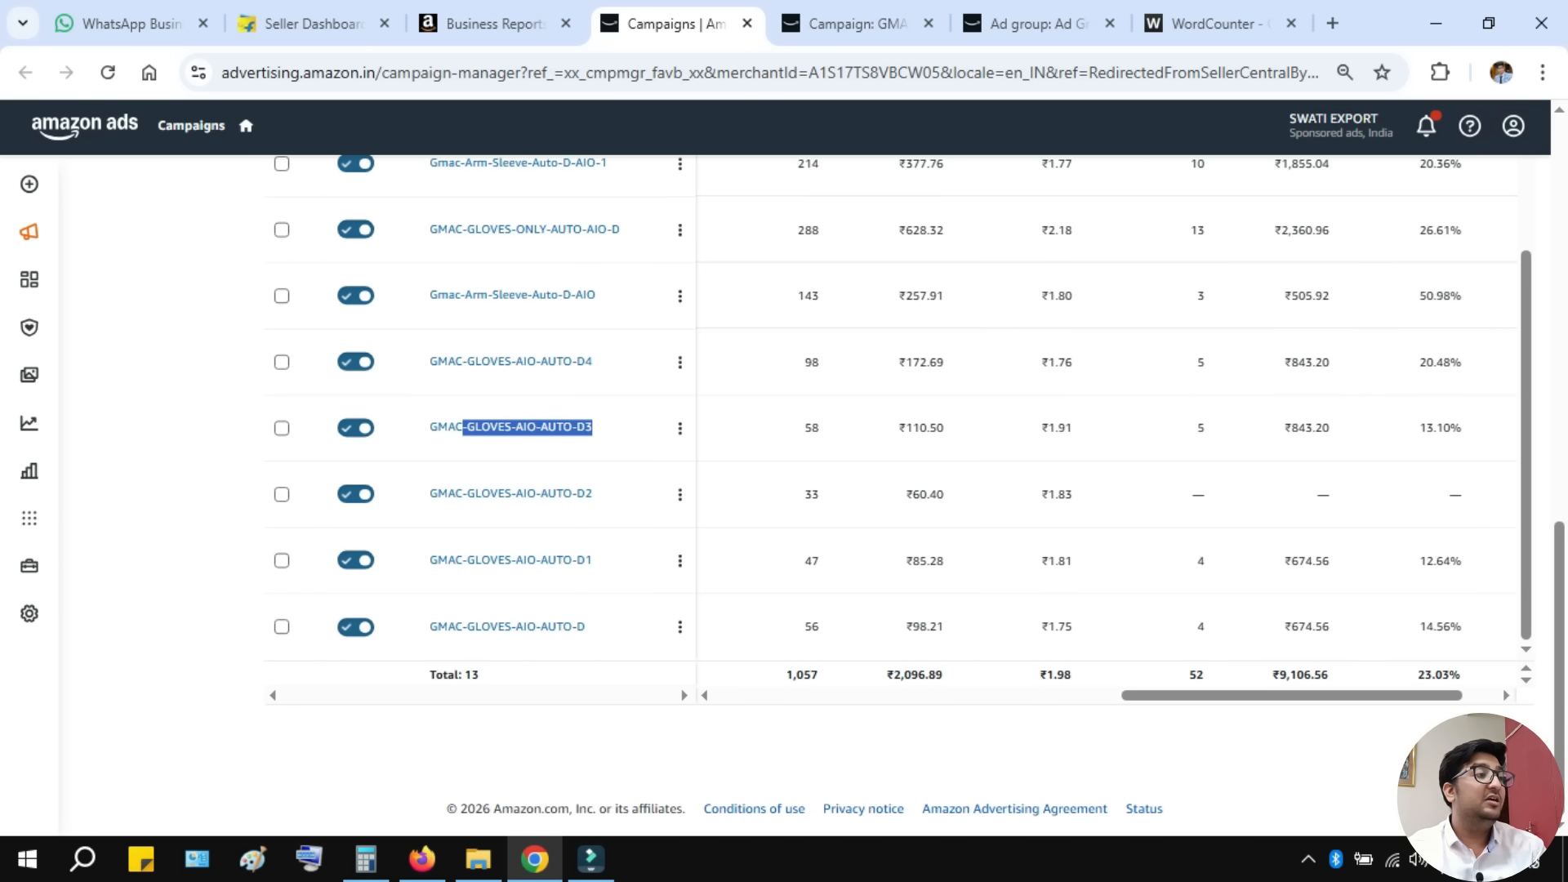
left_click_drag(594, 362, 462, 362)
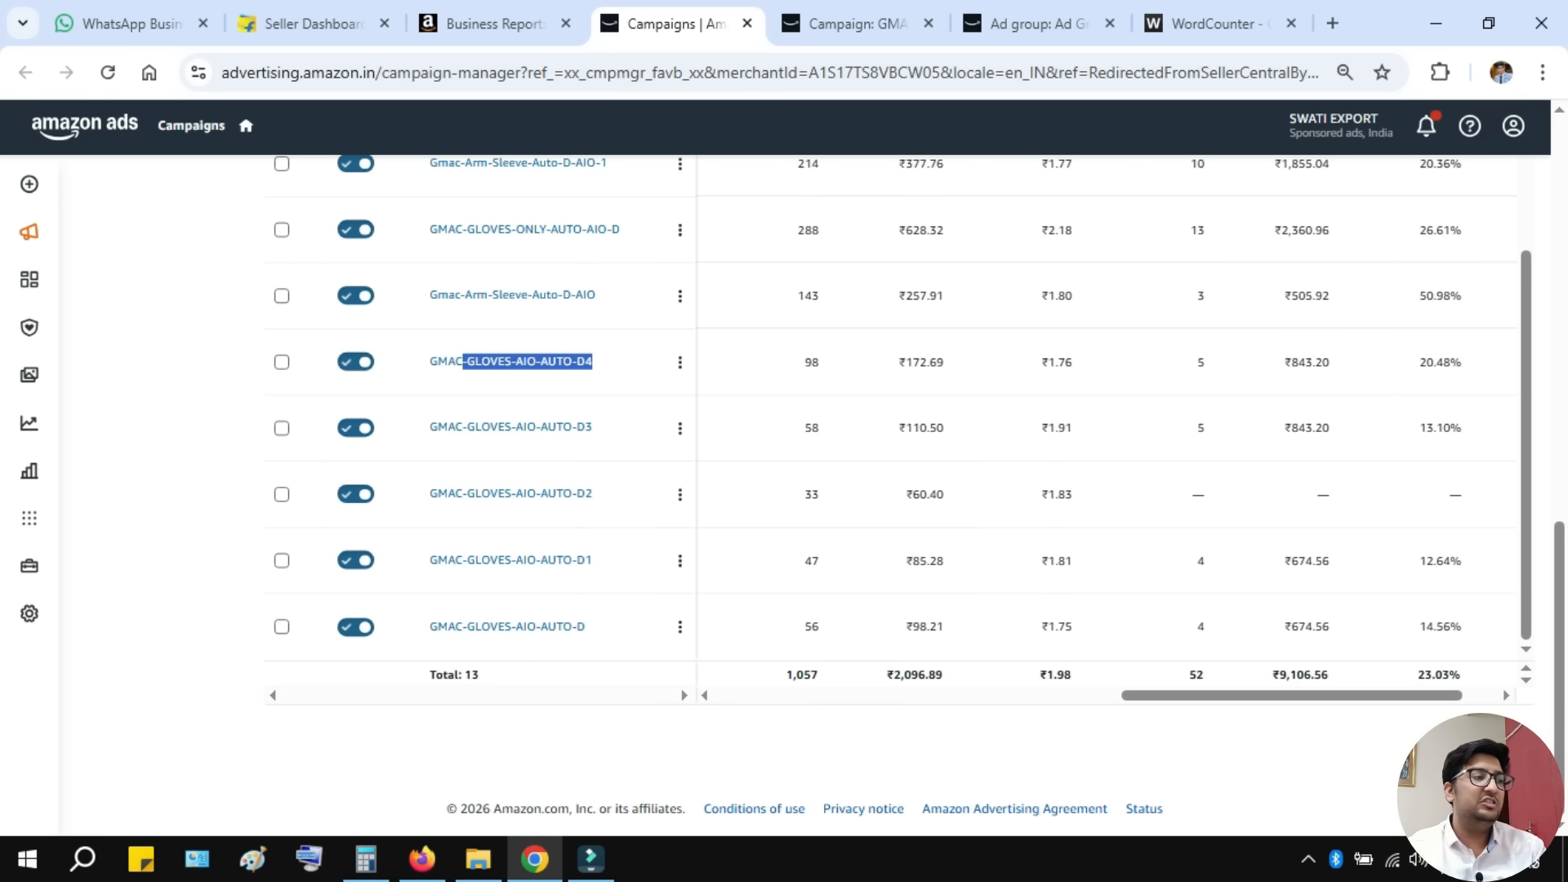
- Switch to the GMAC-GLOVES-AIO-AUTO-D1 campaign and open its ad group
left_click(857, 23)
scroll(868, 506, "down", 3)
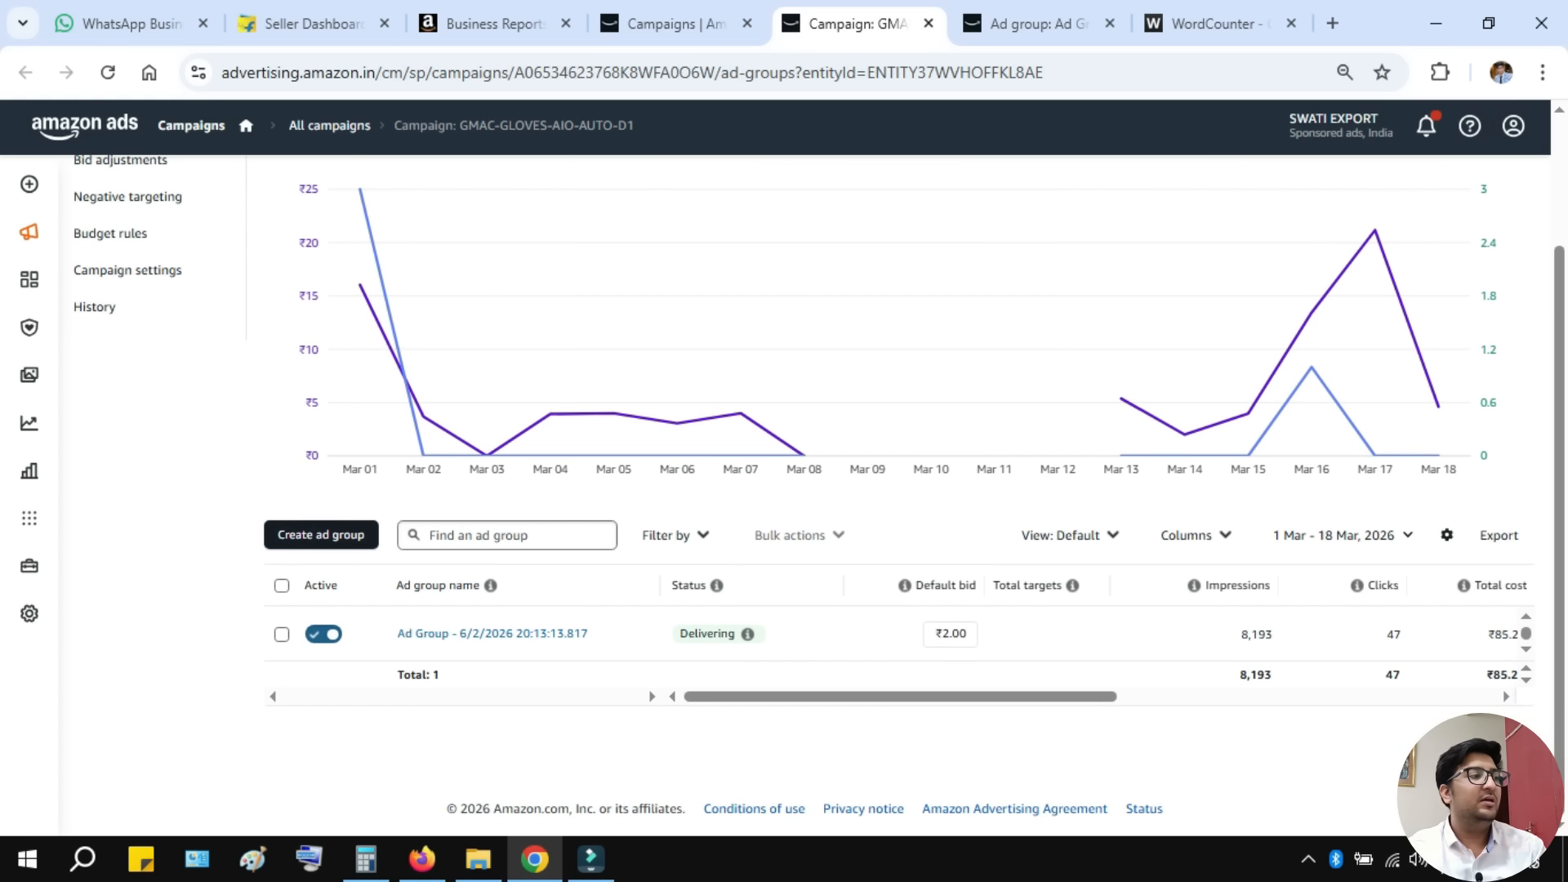
left_click(490, 634)
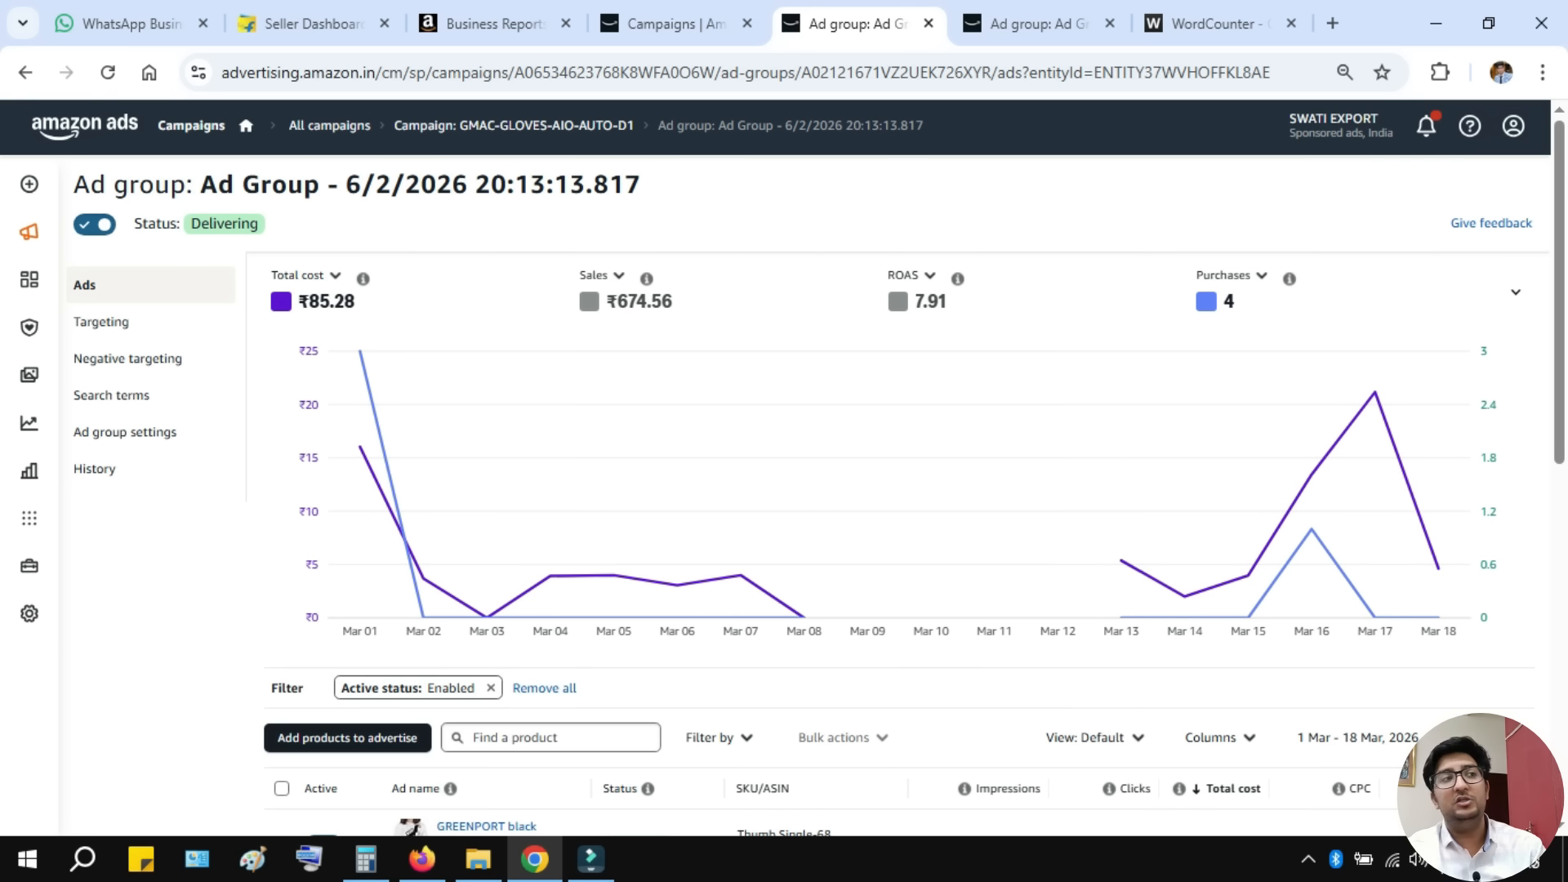
- Revisit the GMAC-GLOVES-AIO-AUTO-D ad group's targeting and check its performance summary and automatic targeting groups
key("ctrl+Tab")
scroll(784, 490, "up", 4)
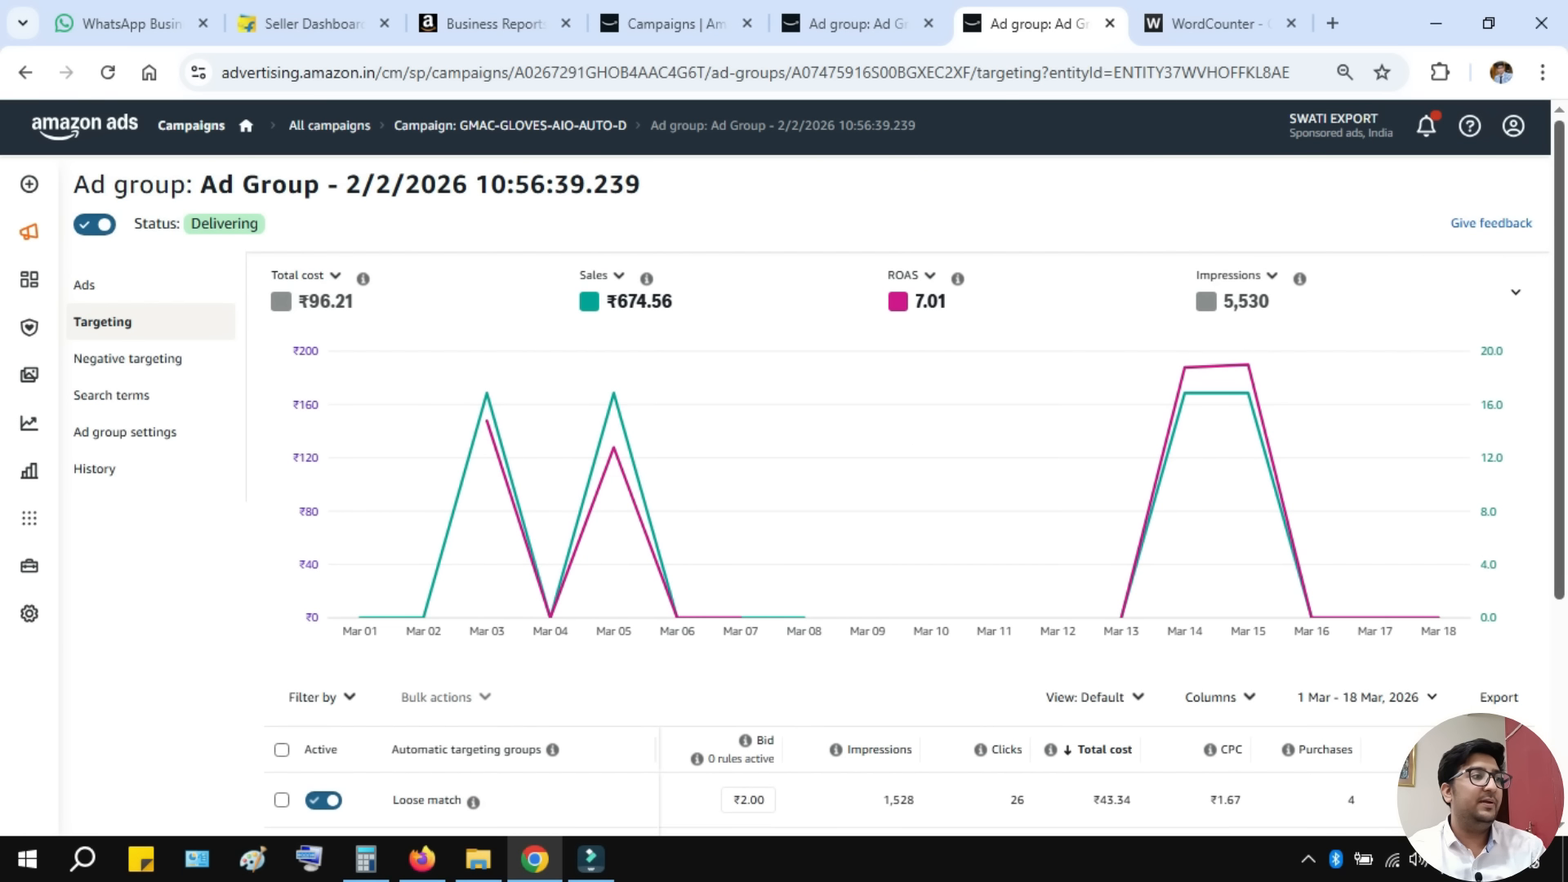
scroll(784, 490, "down", 4)
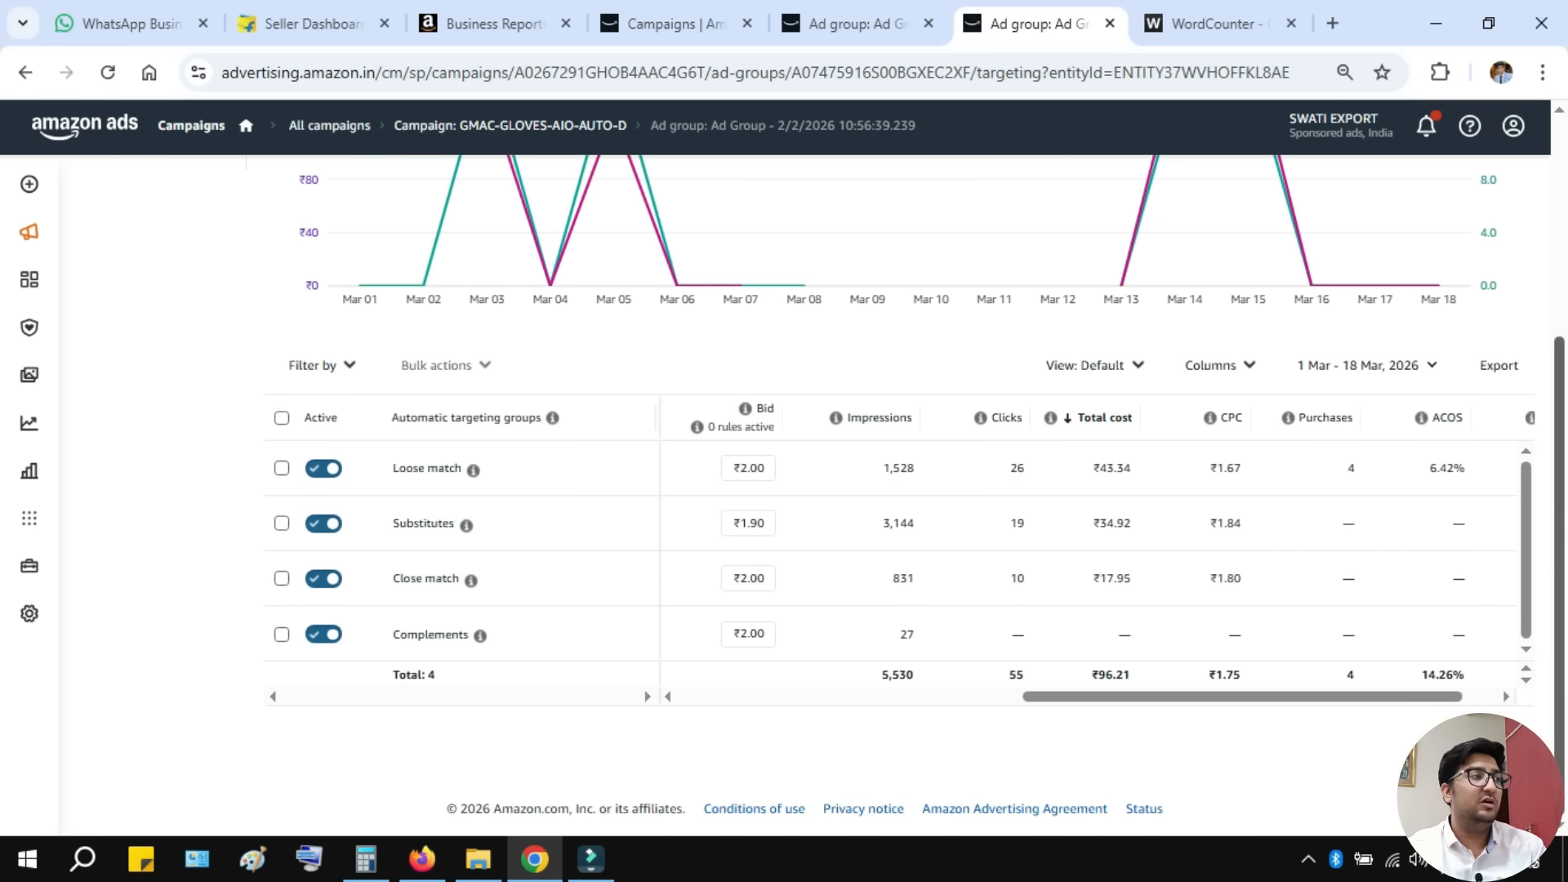
- Return to the campaign list and open the GMAC-GLOVES-AIO-AUTO-D2, D3 and D4 campaigns in separate tabs
key("ctrl+shift+Tab")
key("ctrl+shift+Tab")
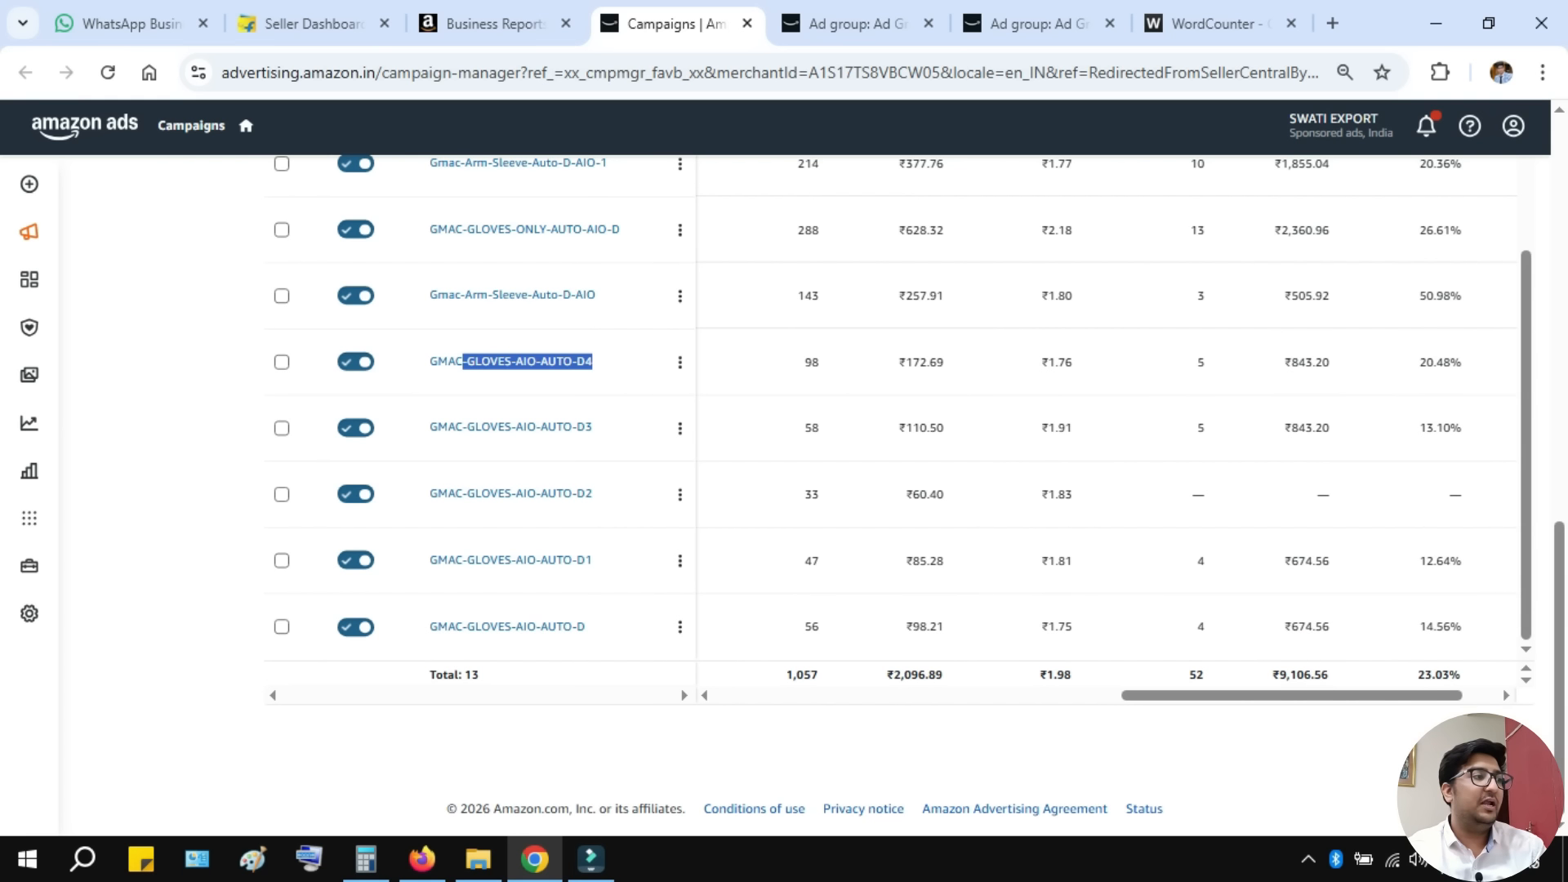
right_click(531, 494)
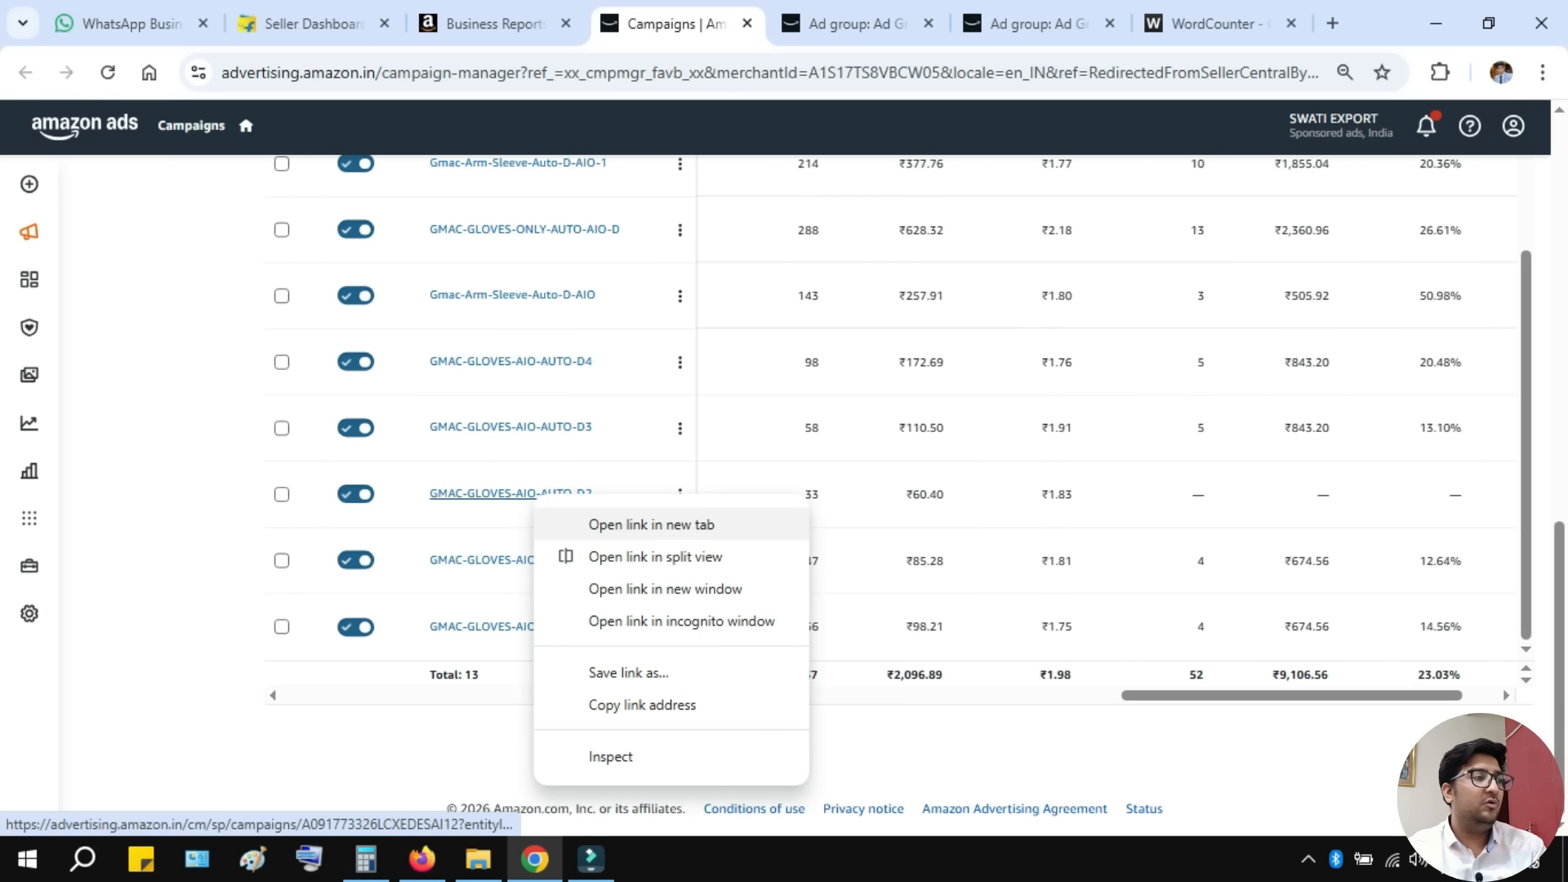
left_click(651, 521)
right_click(569, 428)
left_click(654, 462)
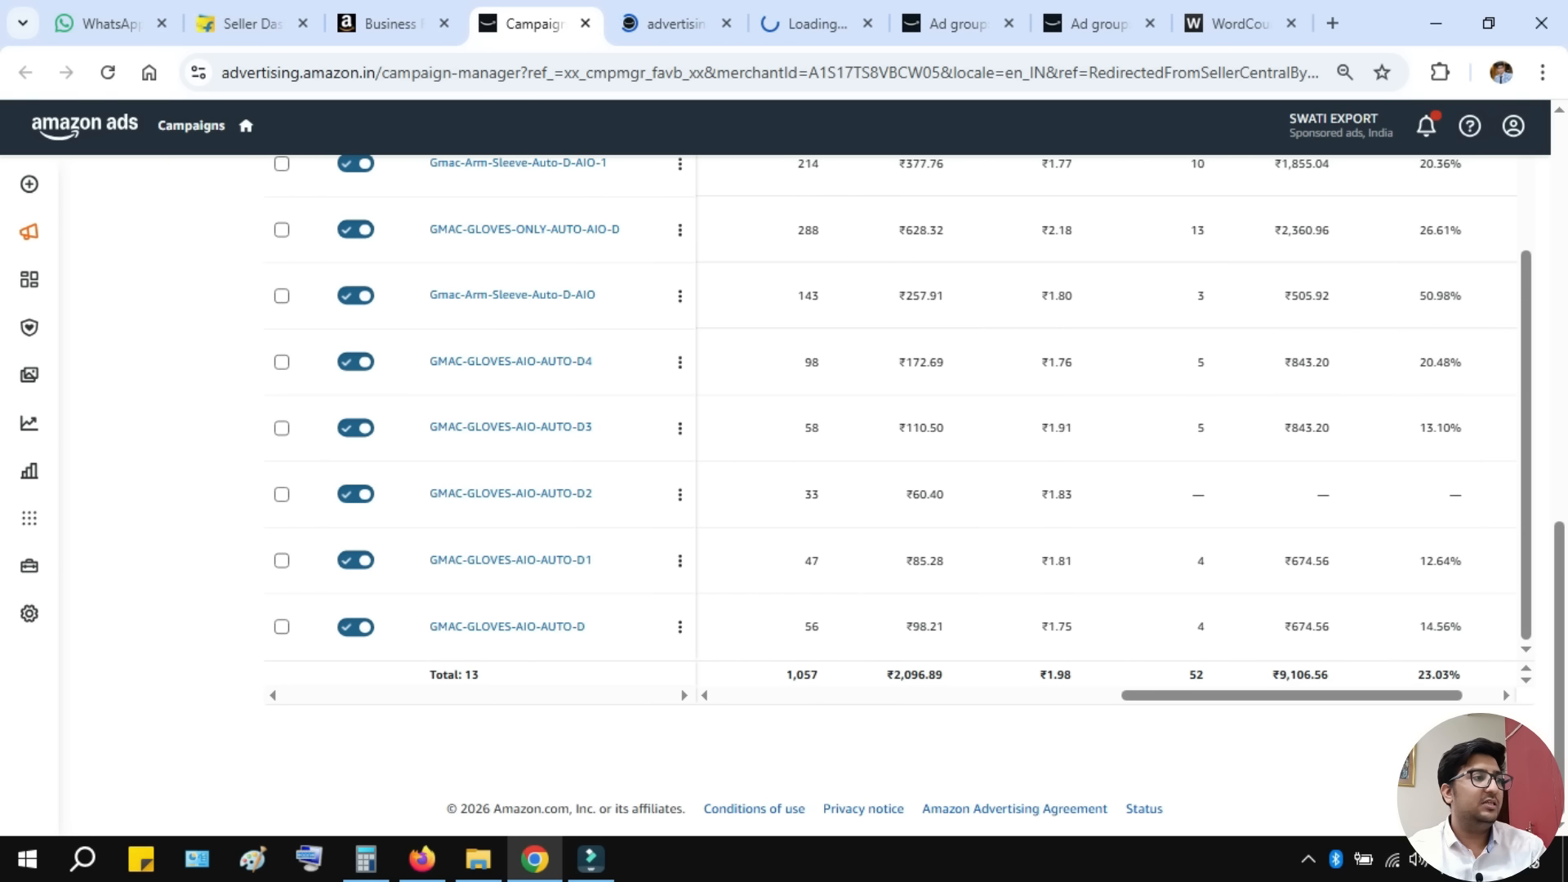
right_click(569, 365)
left_click(670, 398)
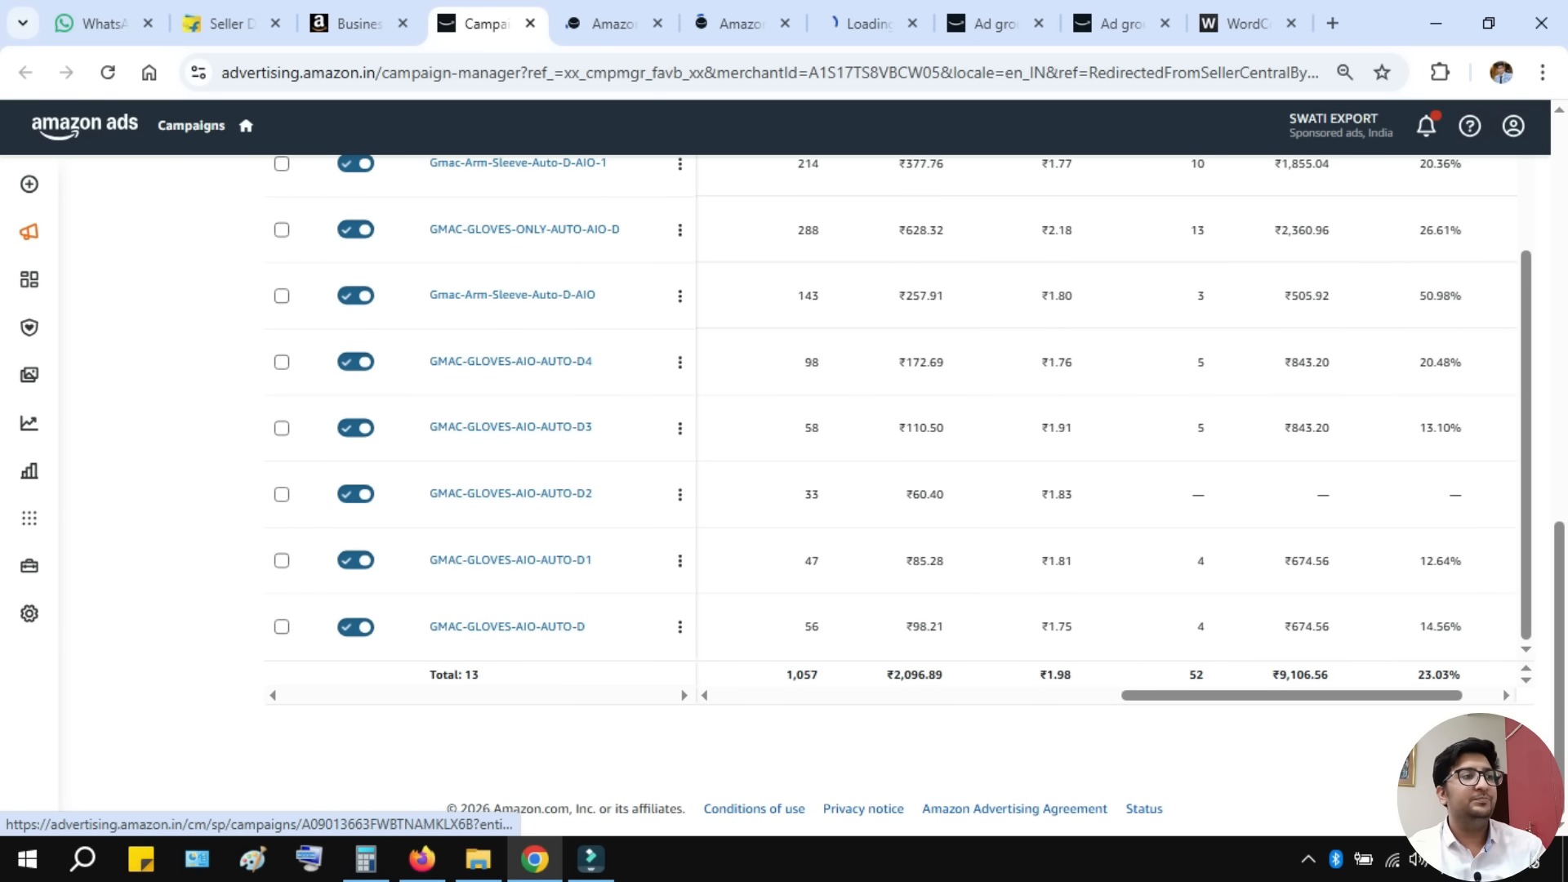
- Open the GMAC-GLOVES-AIO-AUTO-D2 campaign's ad group, look over its ads, and bring up its targeting
left_click(608, 23)
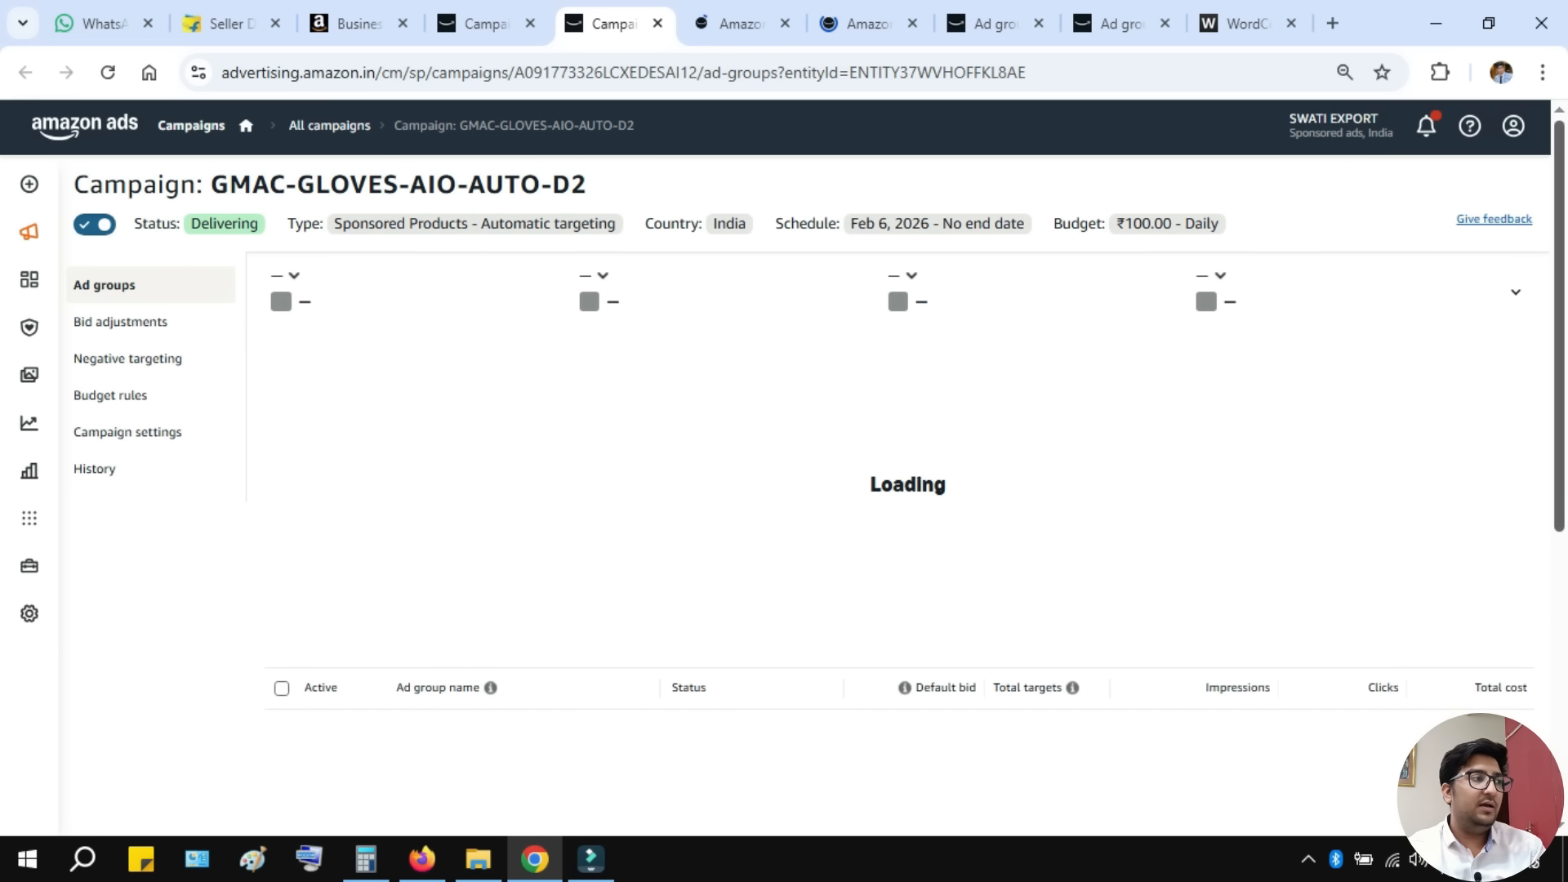
left_click_drag(1559, 261, 1559, 459)
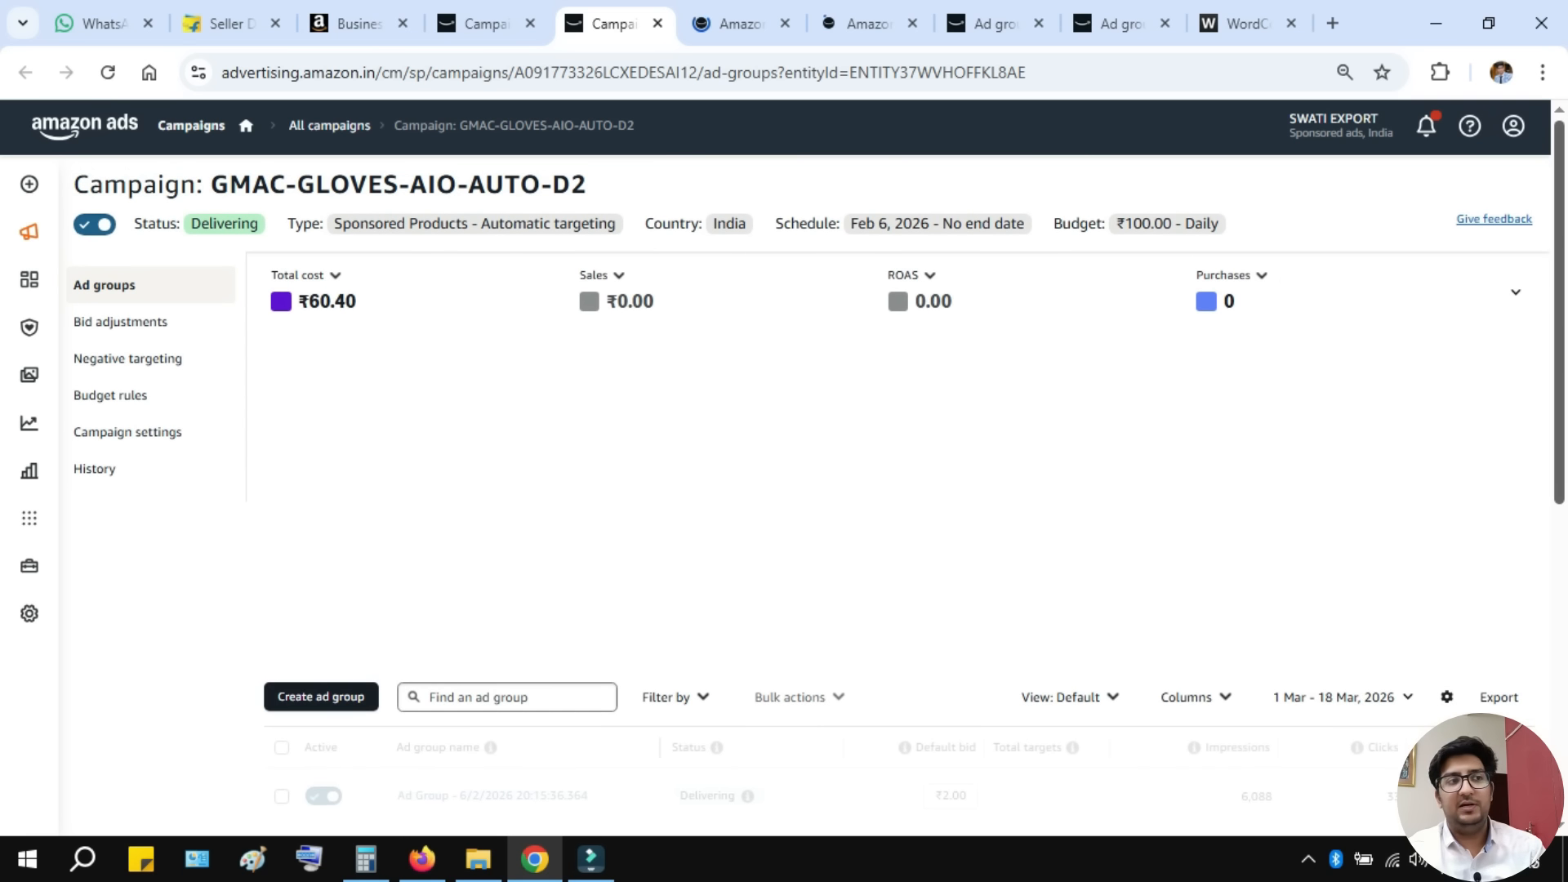
scroll(491, 572, "down", 2)
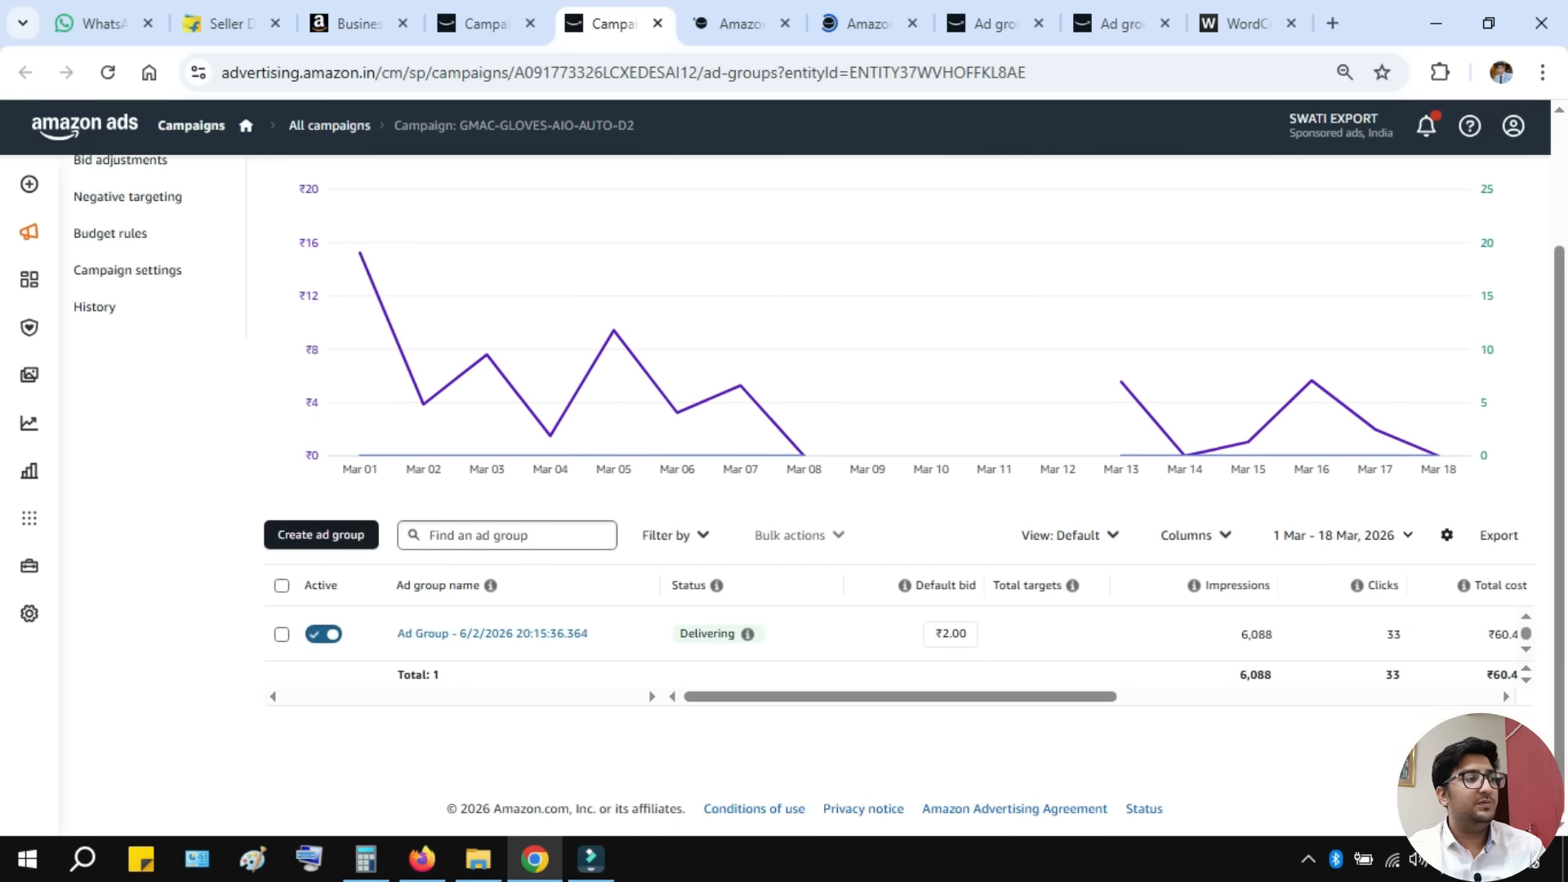
left_click(492, 634)
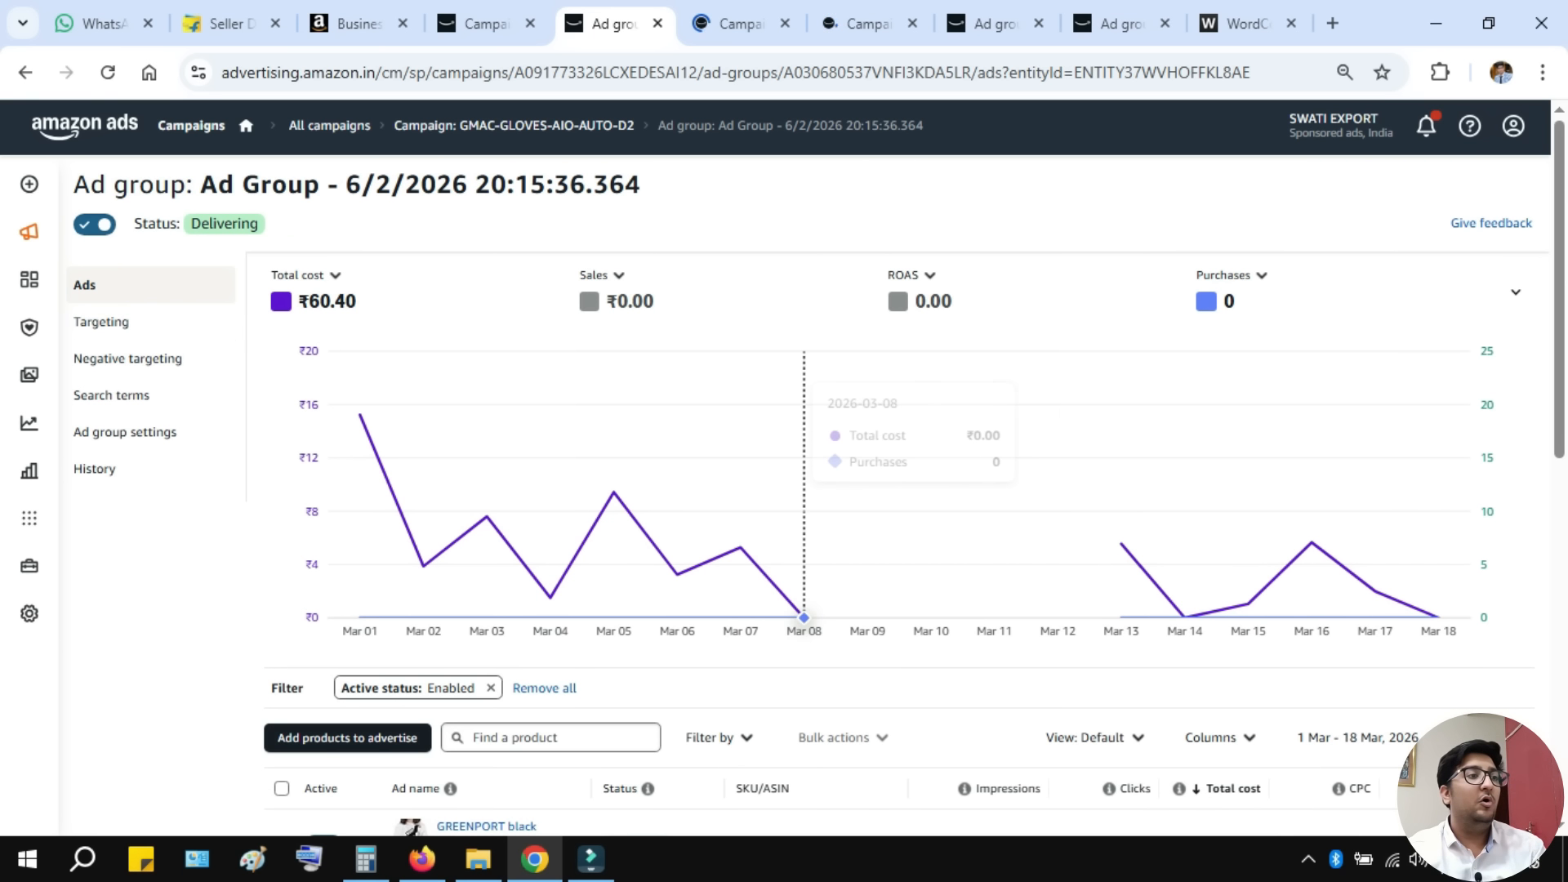
scroll(805, 490, "down", 5)
scroll(805, 490, "up", 5)
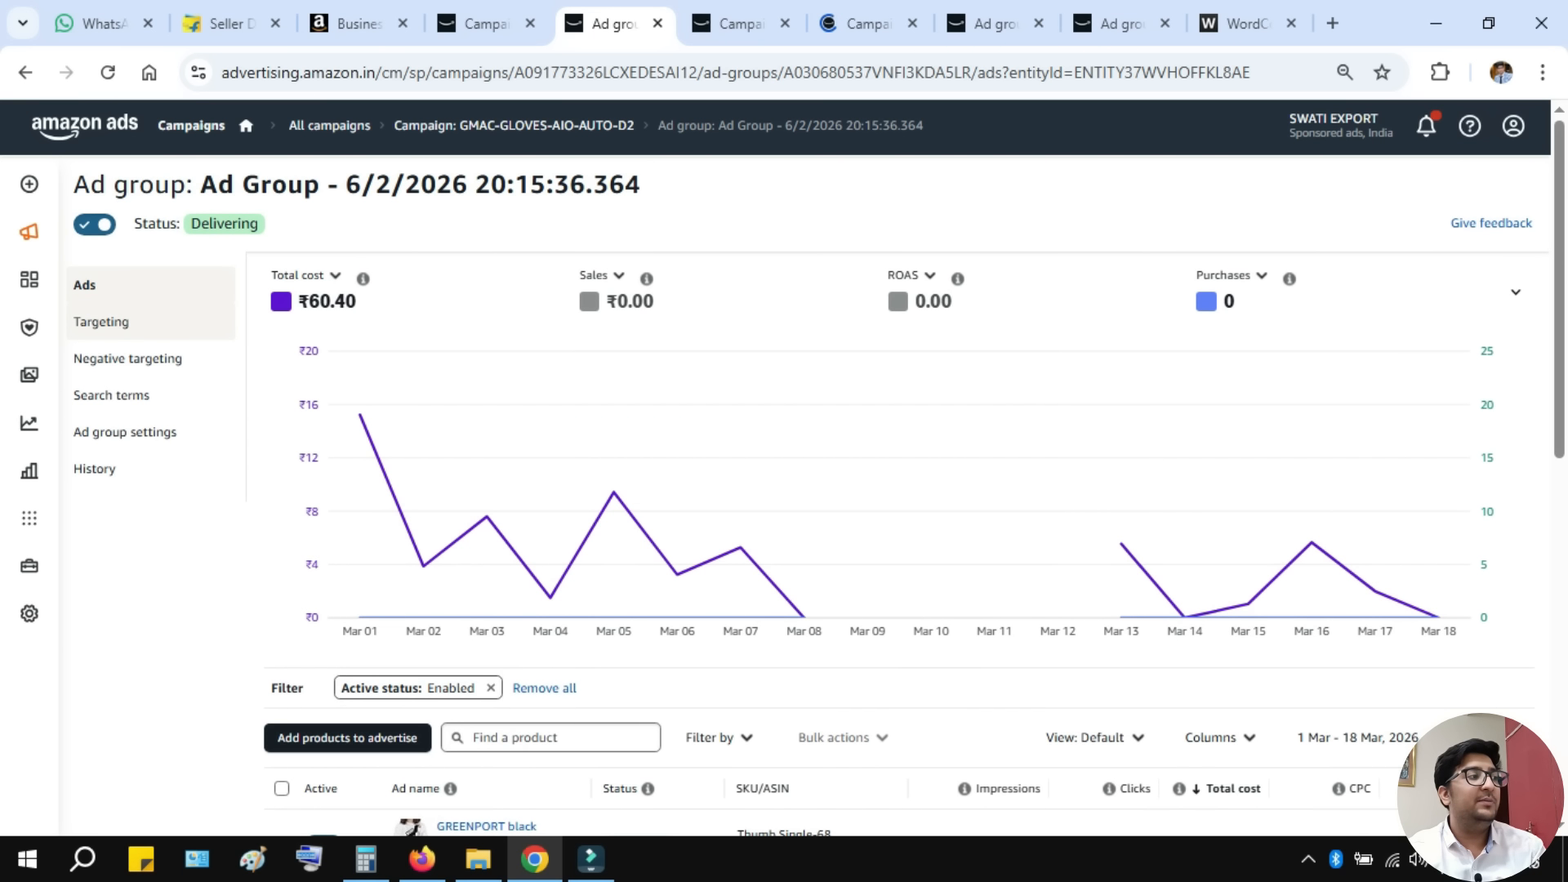
left_click(102, 321)
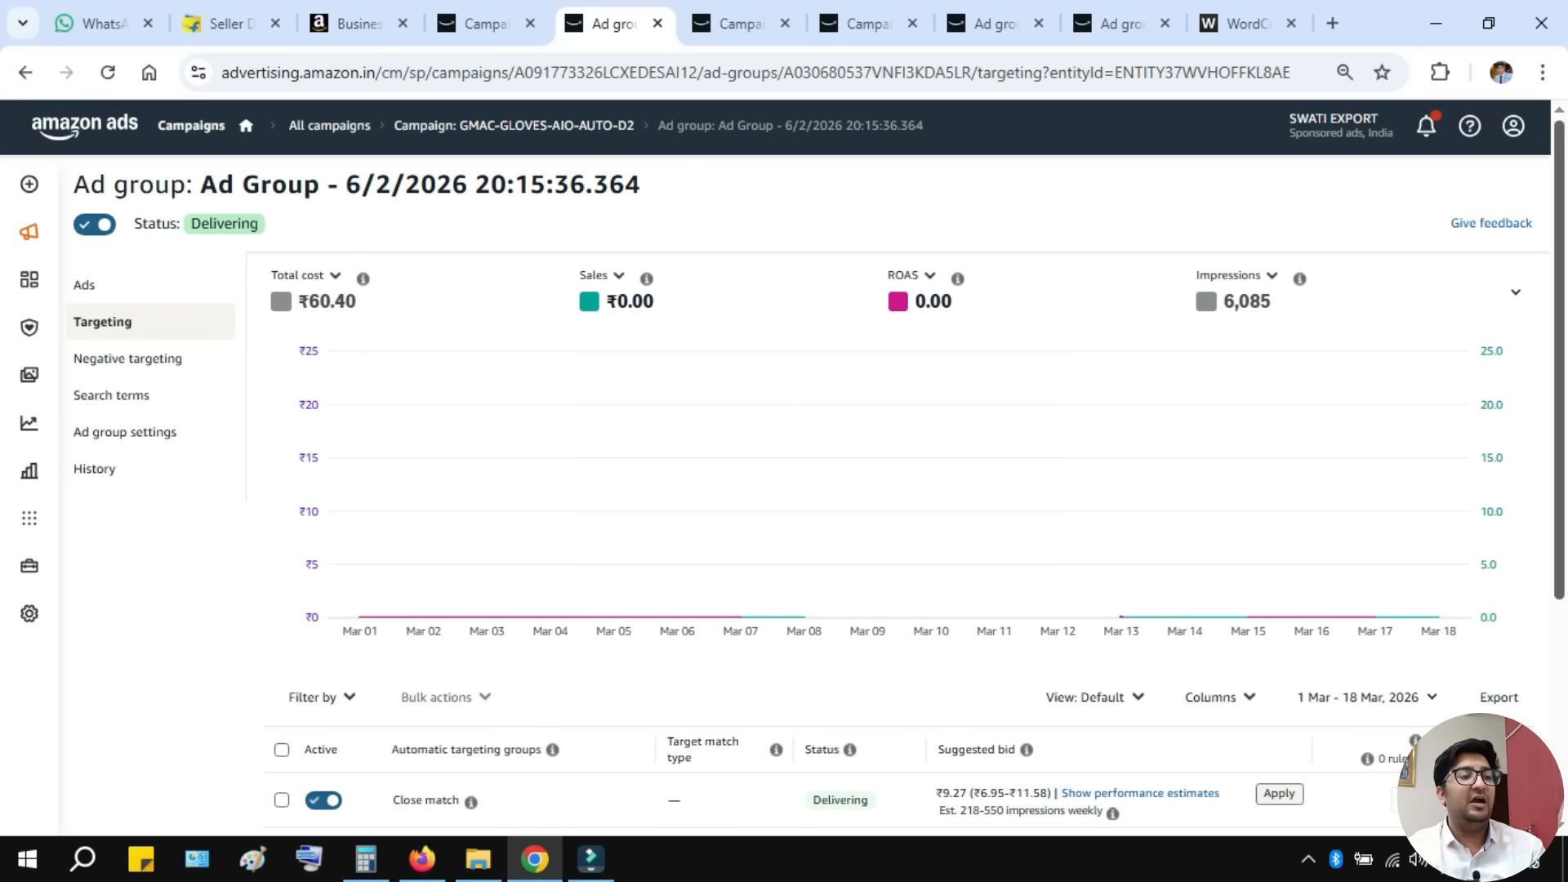
- Work out the ad group's average daily spend in Calculator by dividing 60 by 18, then put the calculator away
left_click(365, 857)
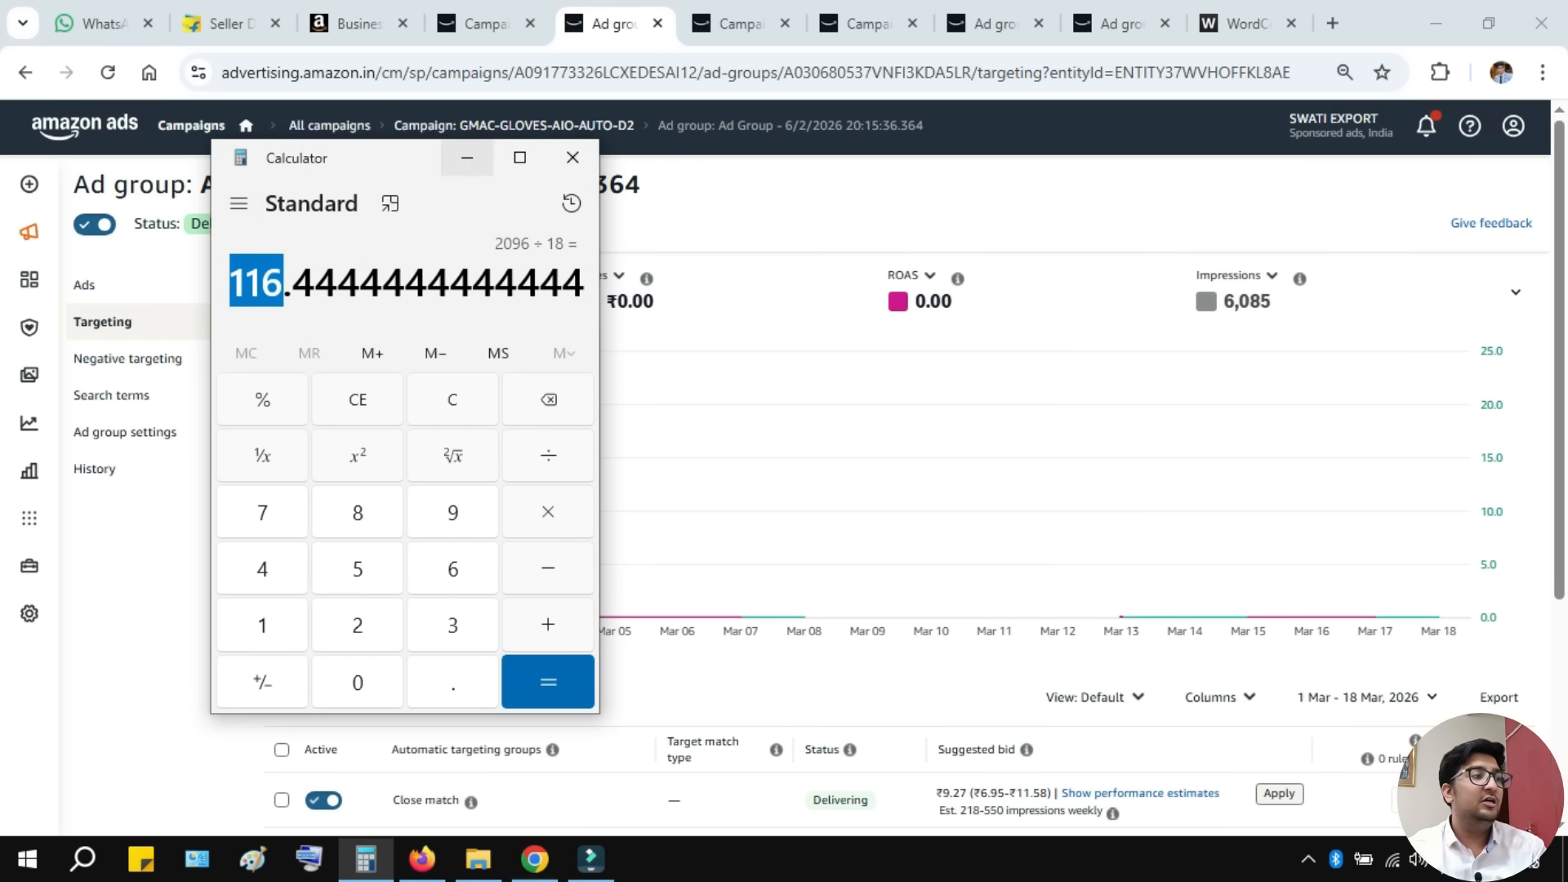
key("Escape")
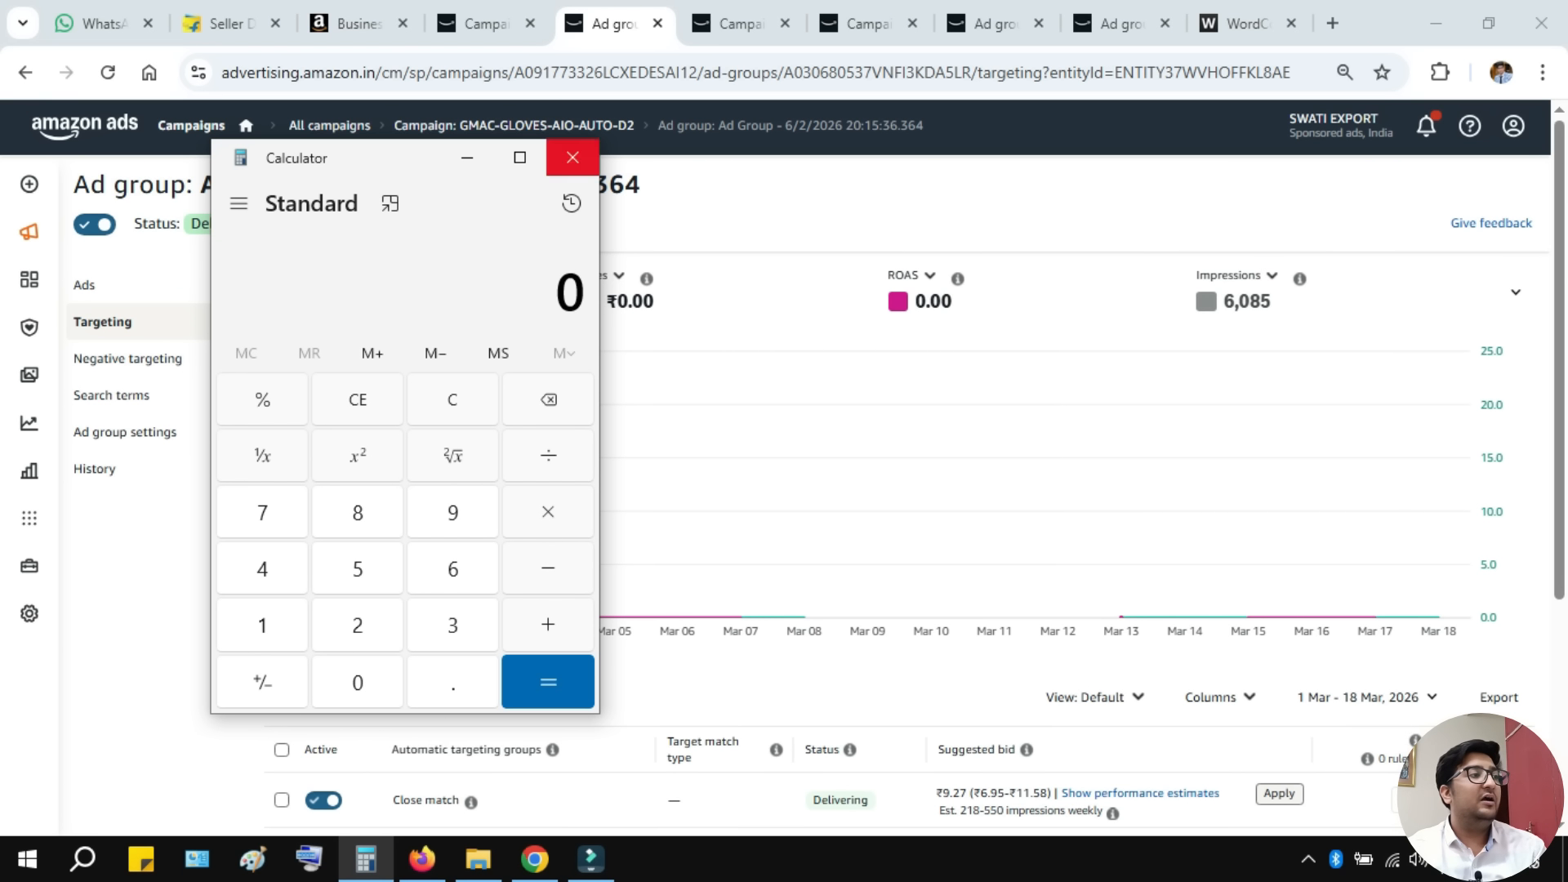
left_click_drag(411, 165, 1079, 175)
type("60/18")
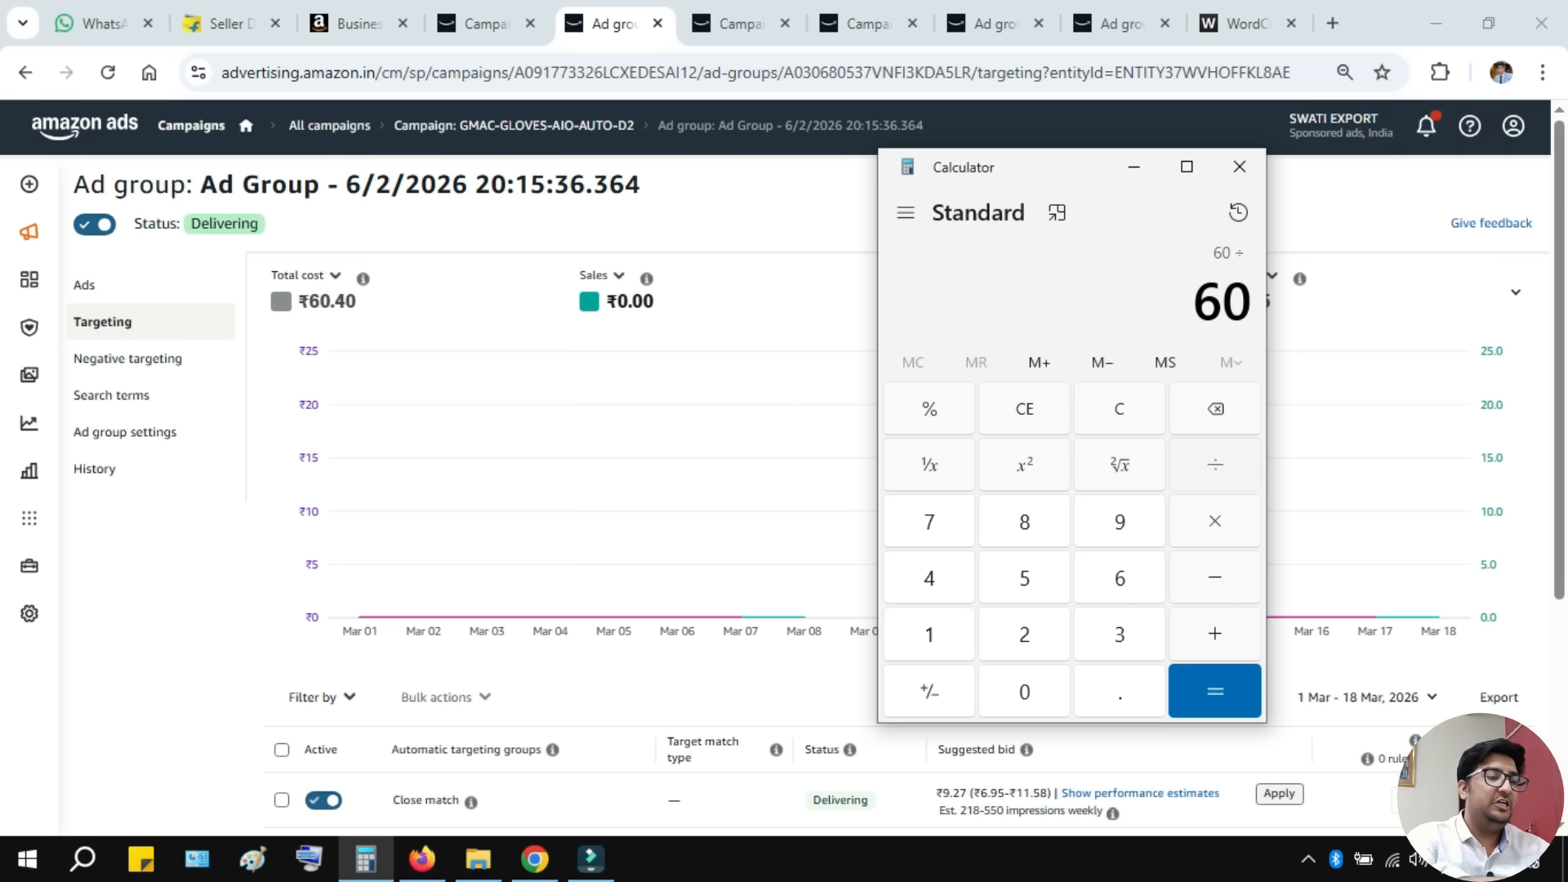
key("Return")
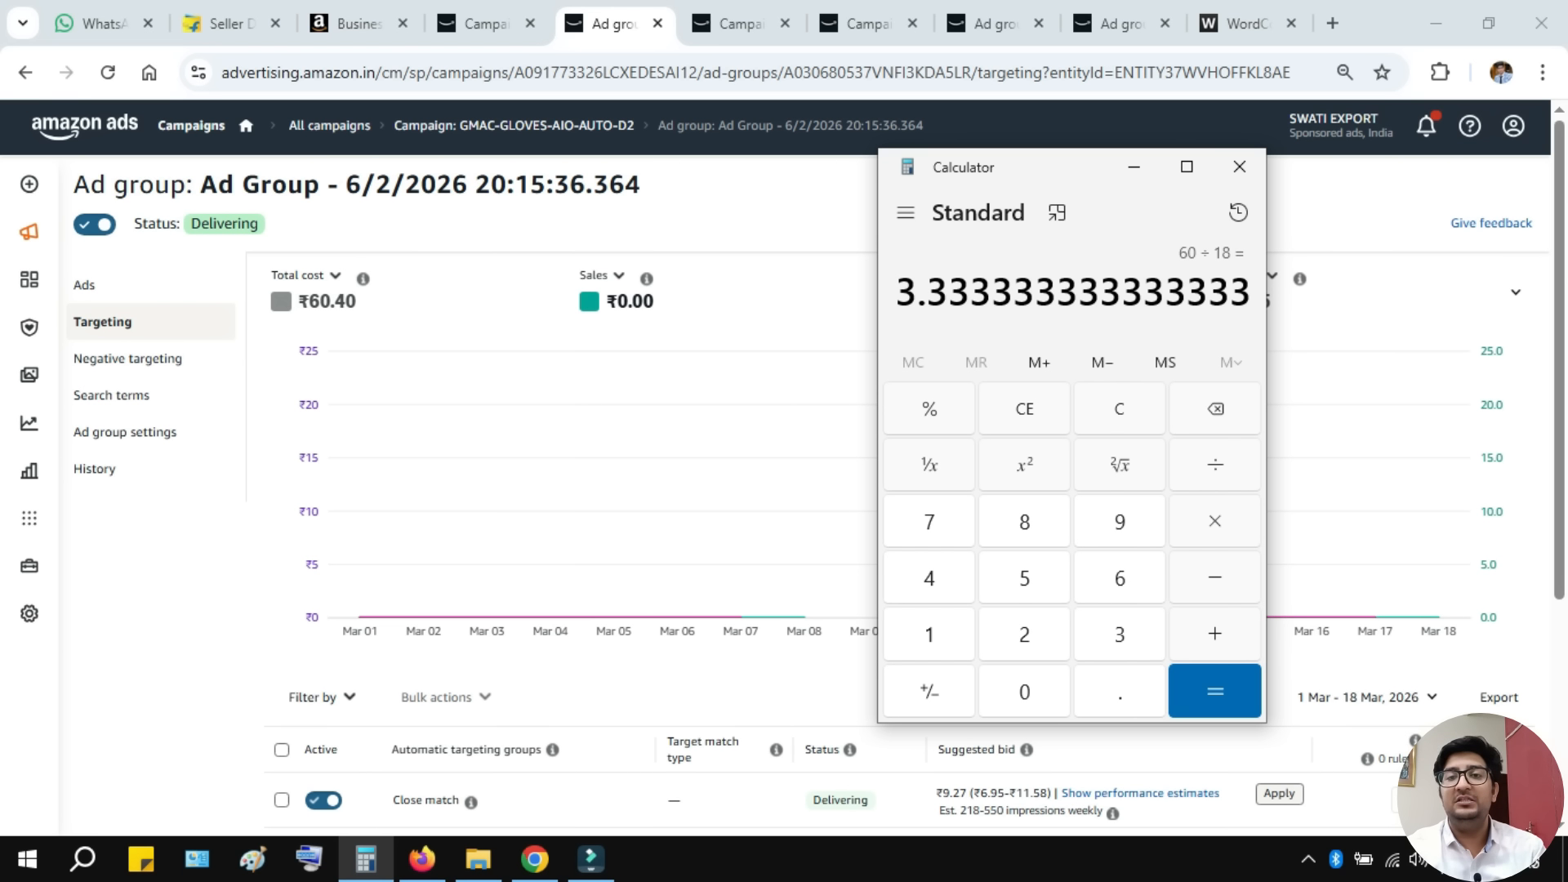
left_click(1134, 167)
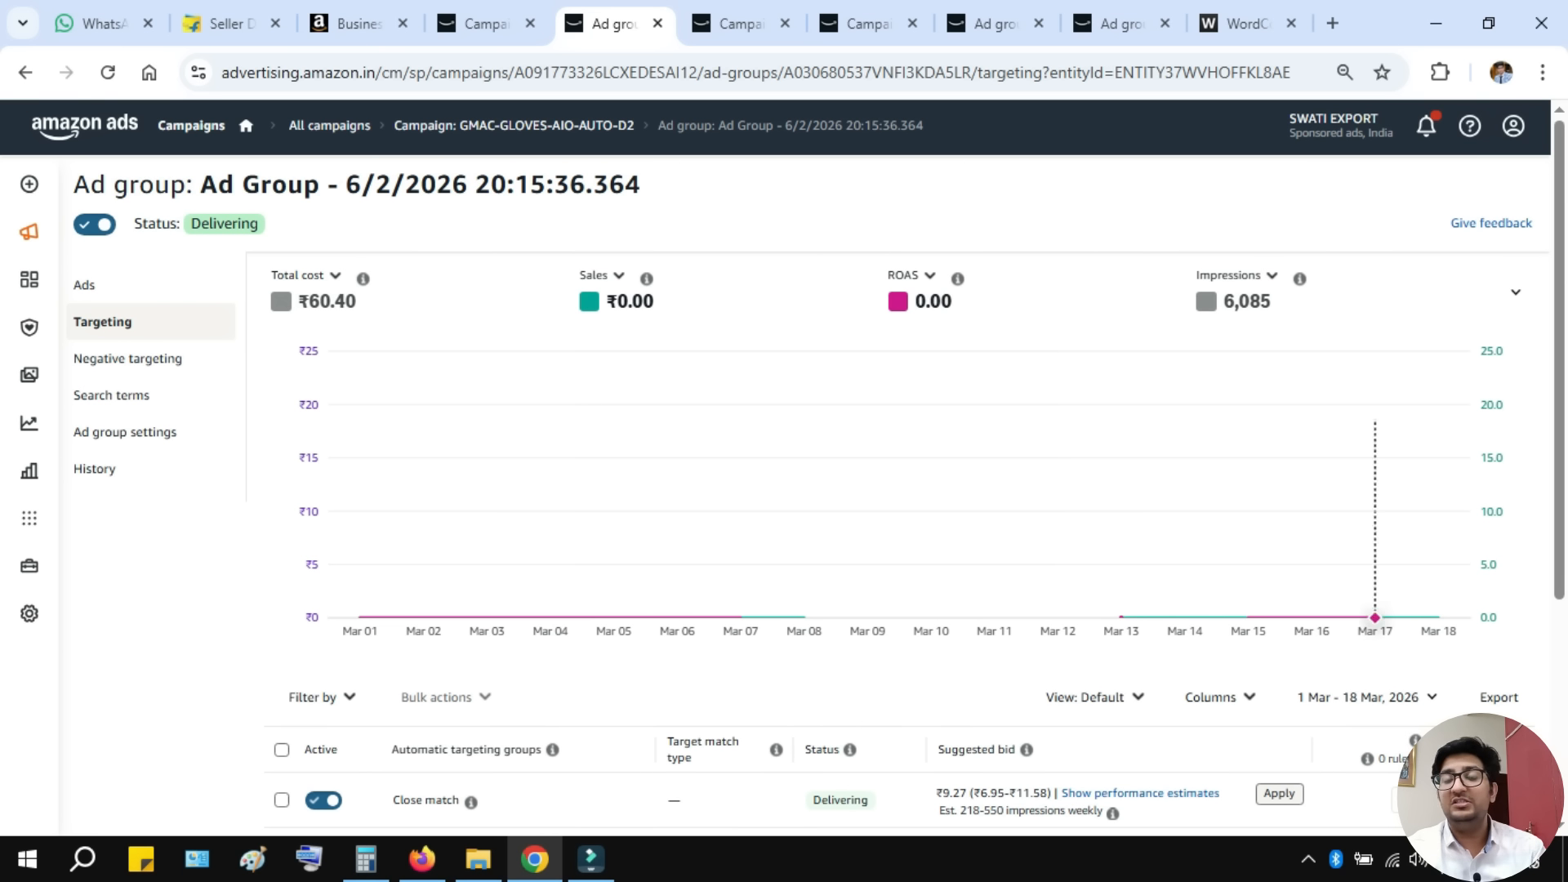
- Check the D2 ad group's targeting bids, then review the delivery status, clicks and total cost of its advertised products
scroll(784, 490, "down", 3)
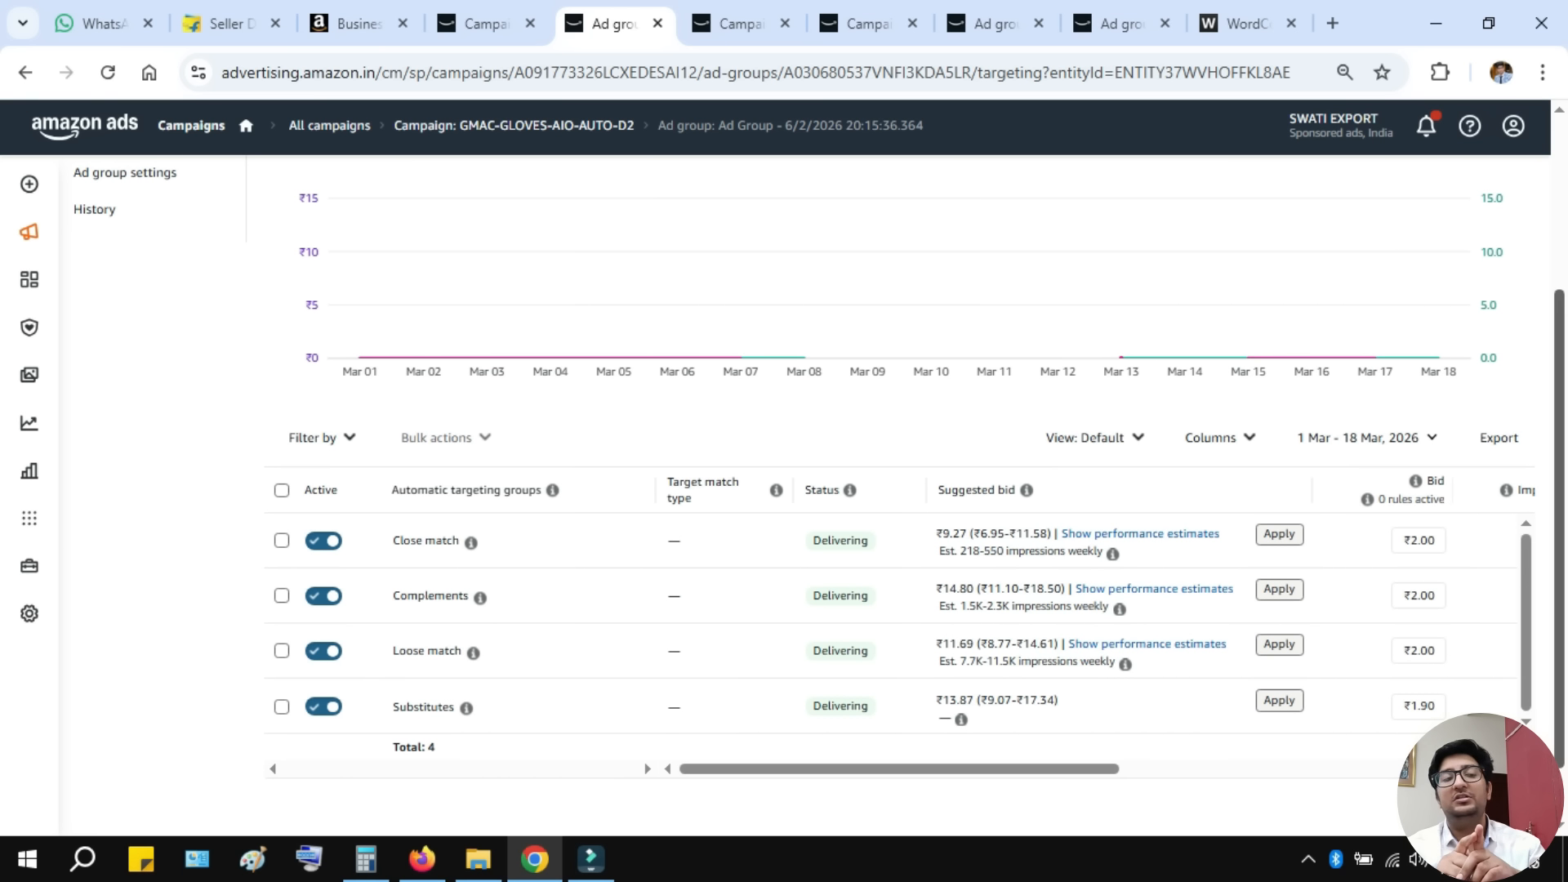
left_click_drag(1559, 531, 1559, 360)
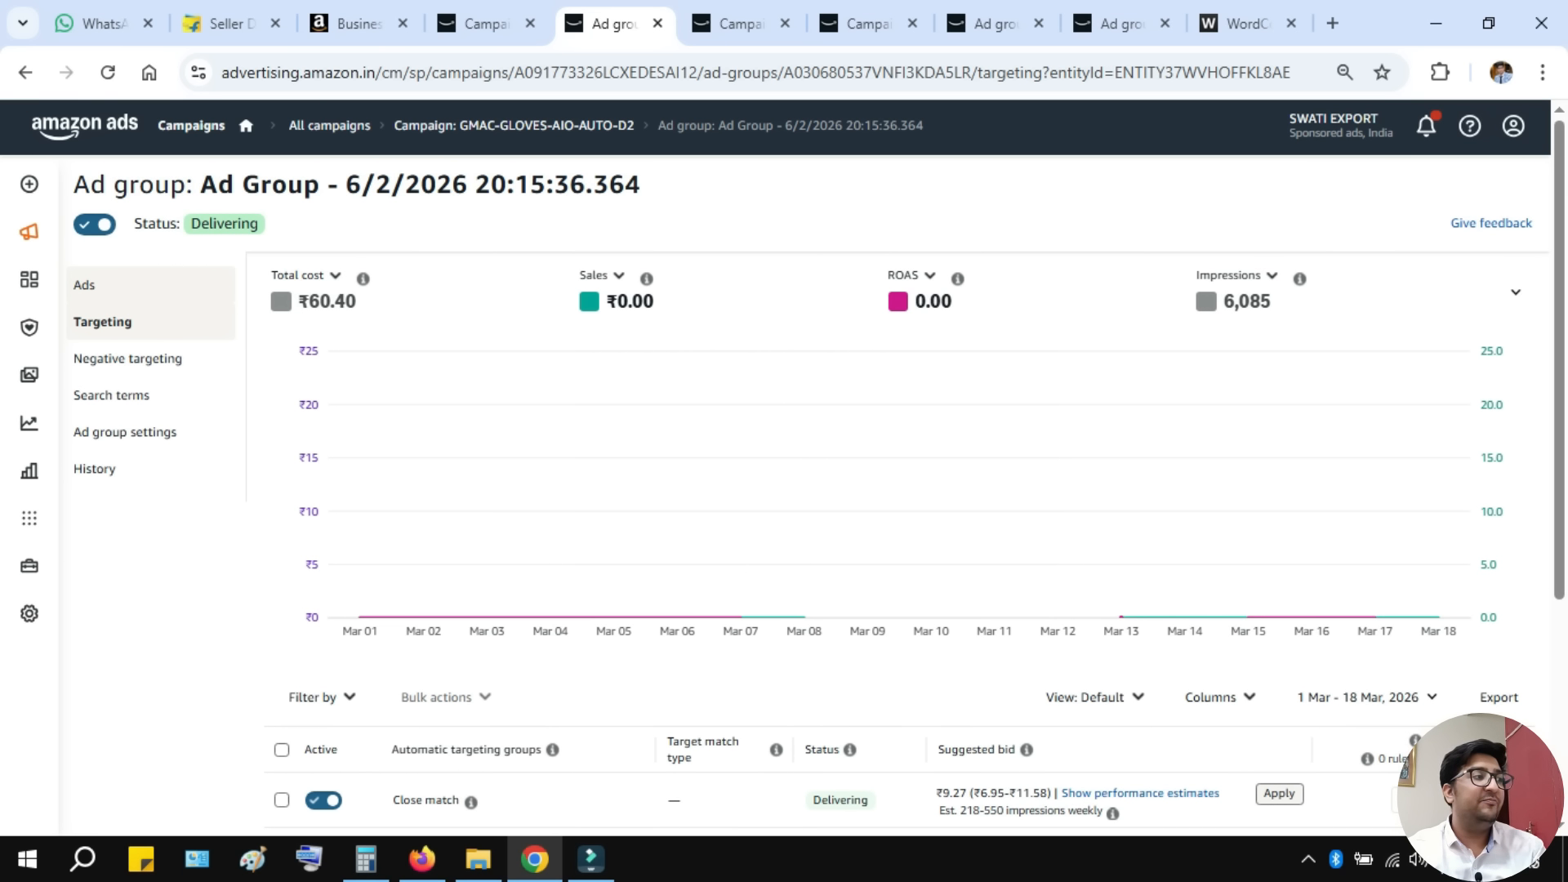
left_click(85, 285)
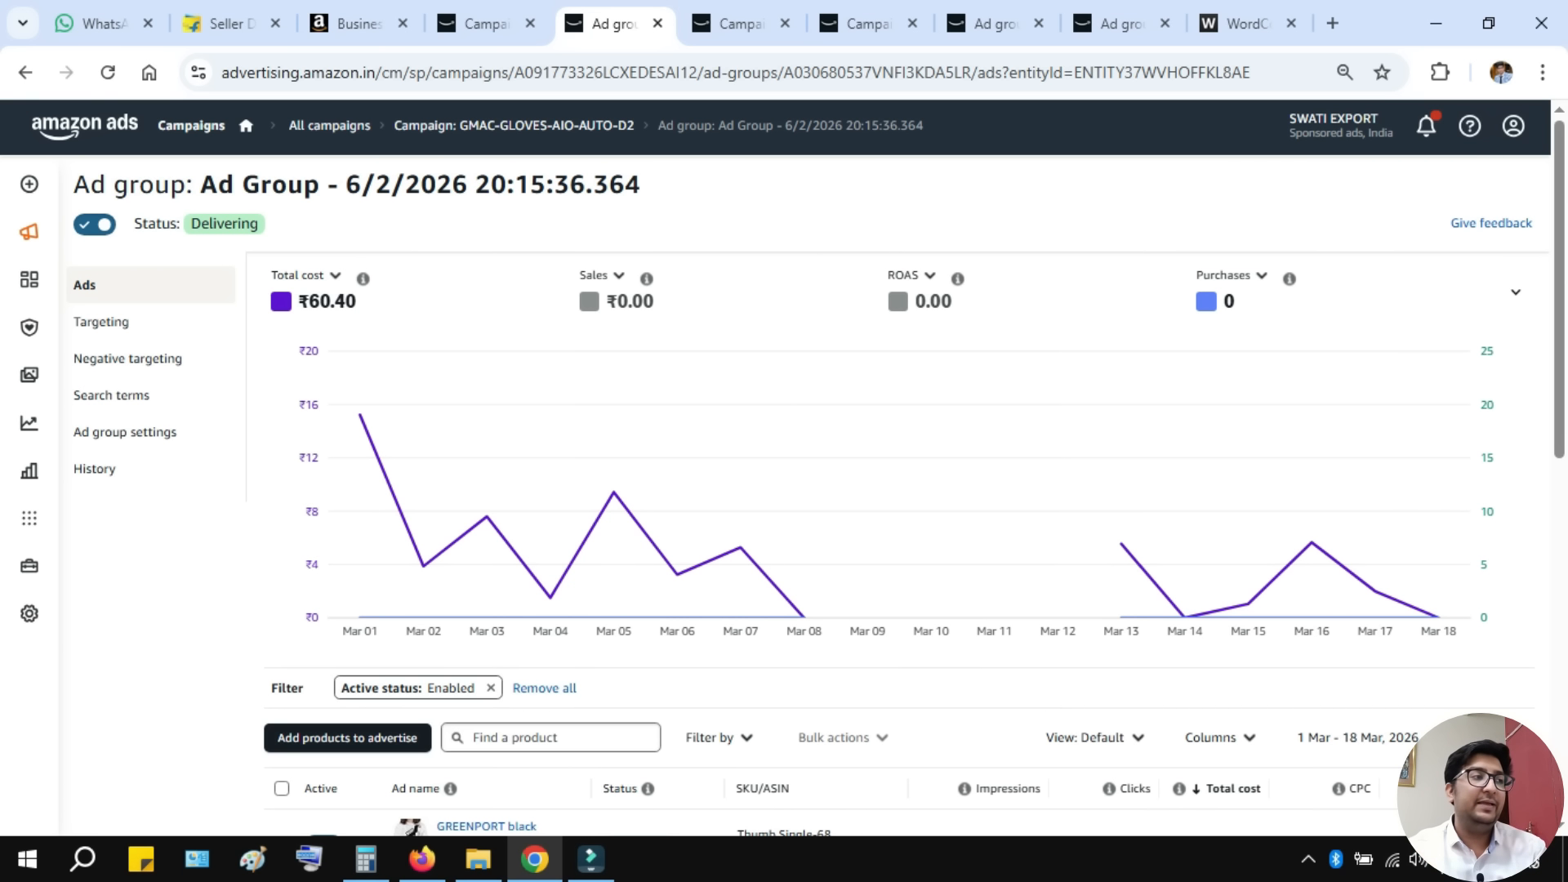
scroll(899, 499, "down", 7)
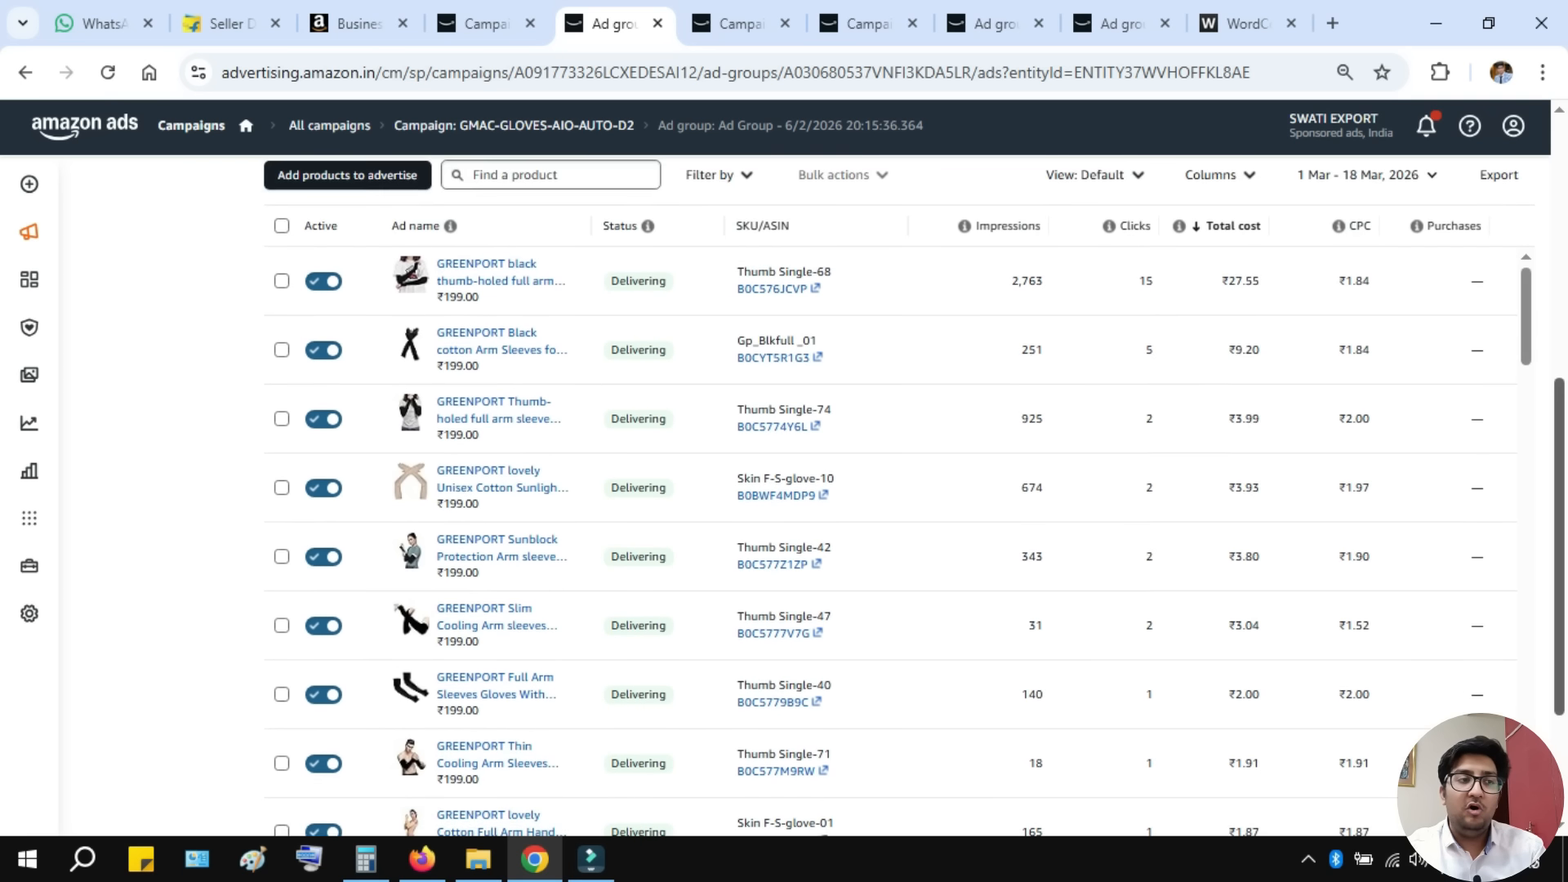
scroll(899, 498, "down", 12)
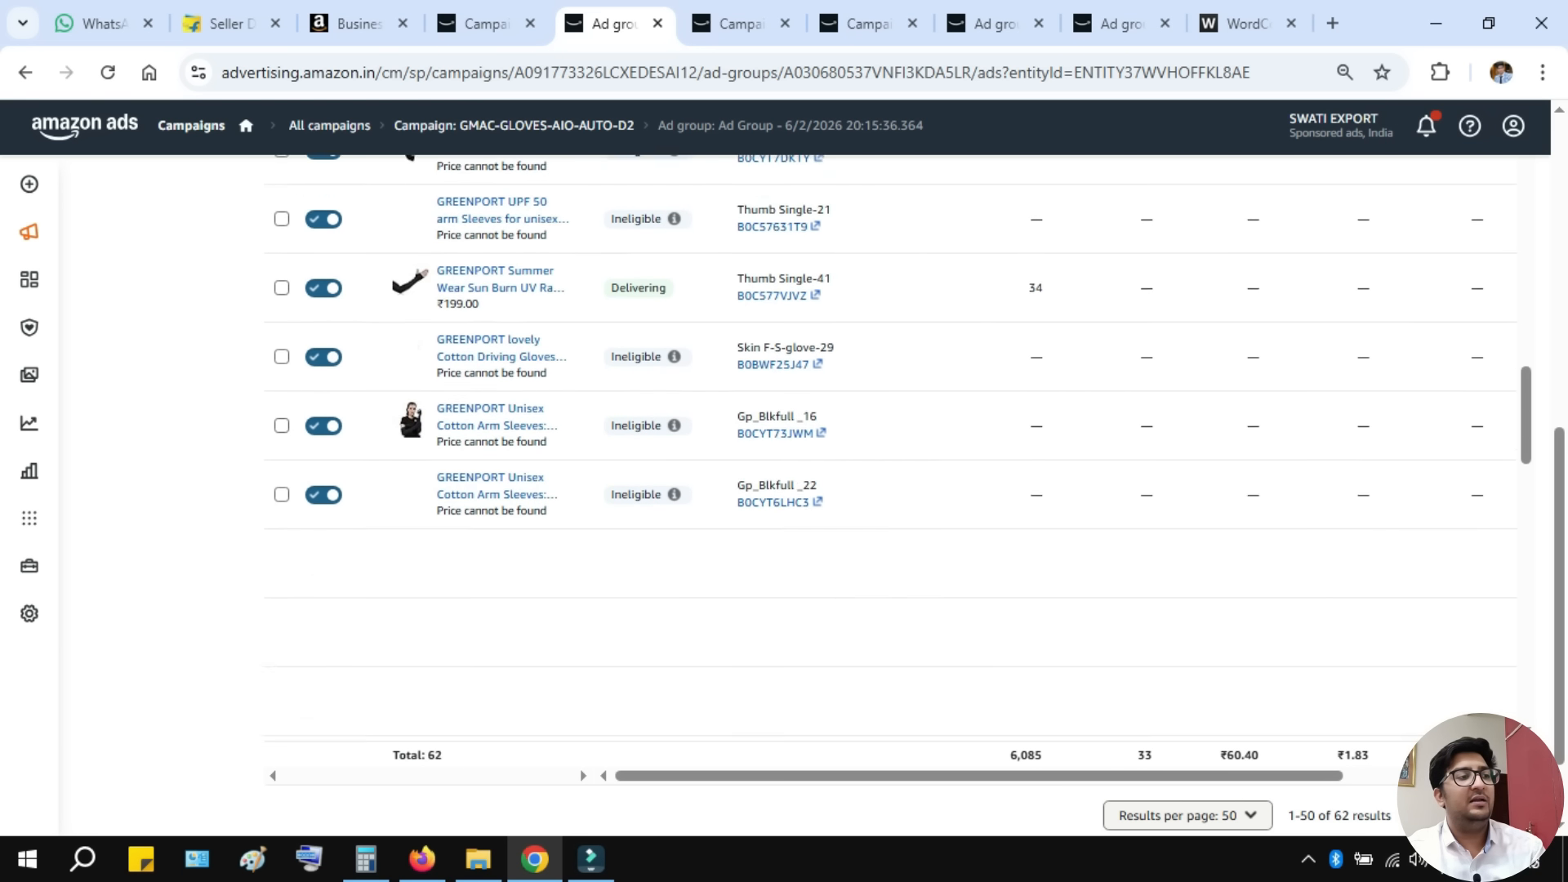
scroll(899, 498, "down", 15)
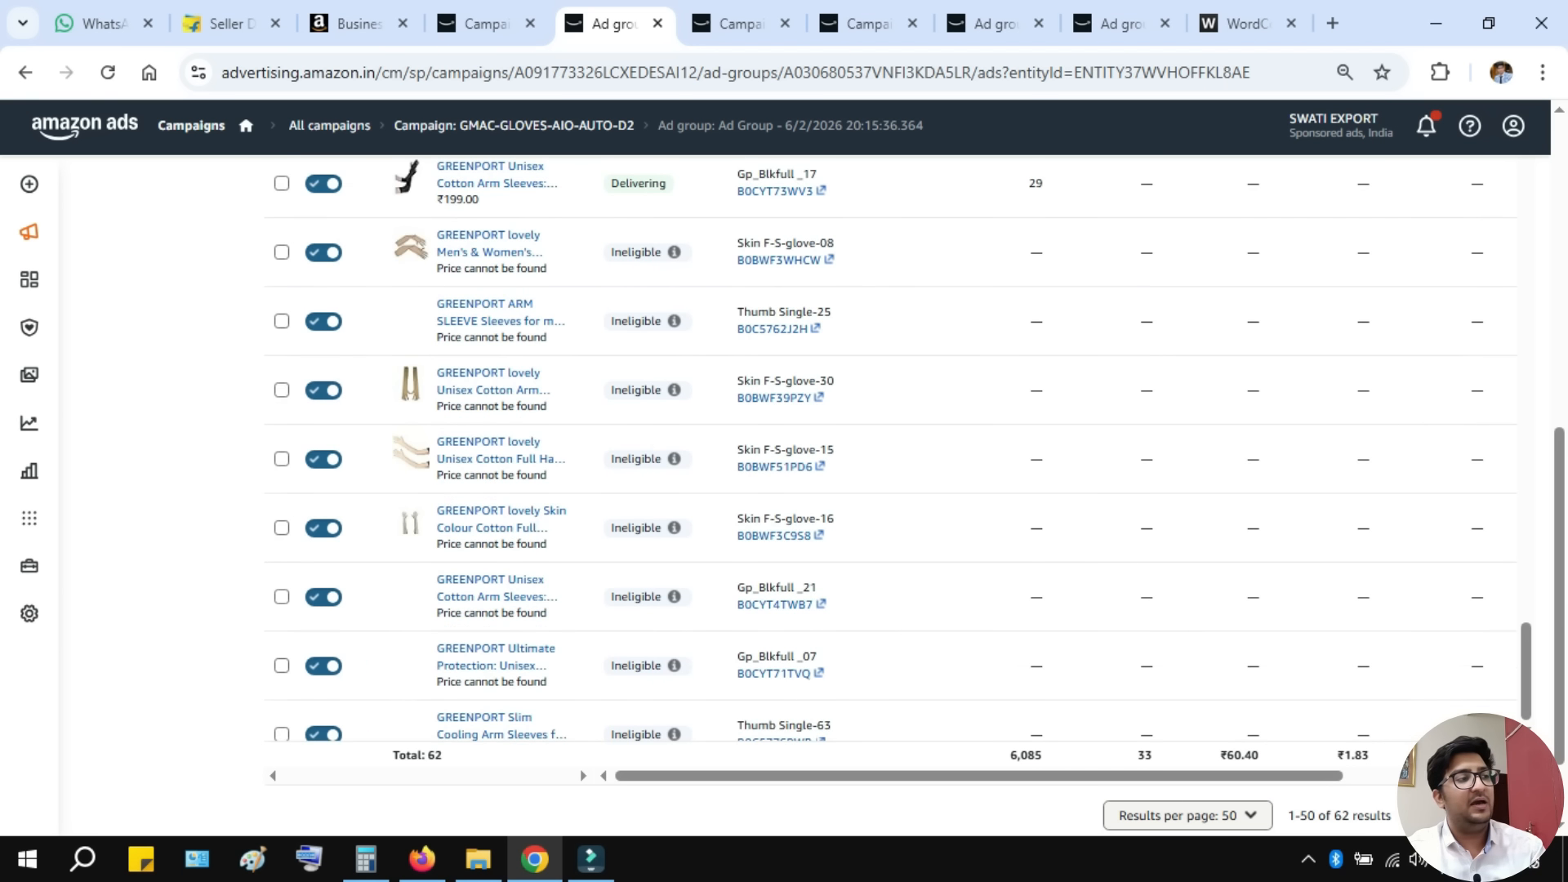
scroll(899, 499, "down", 1)
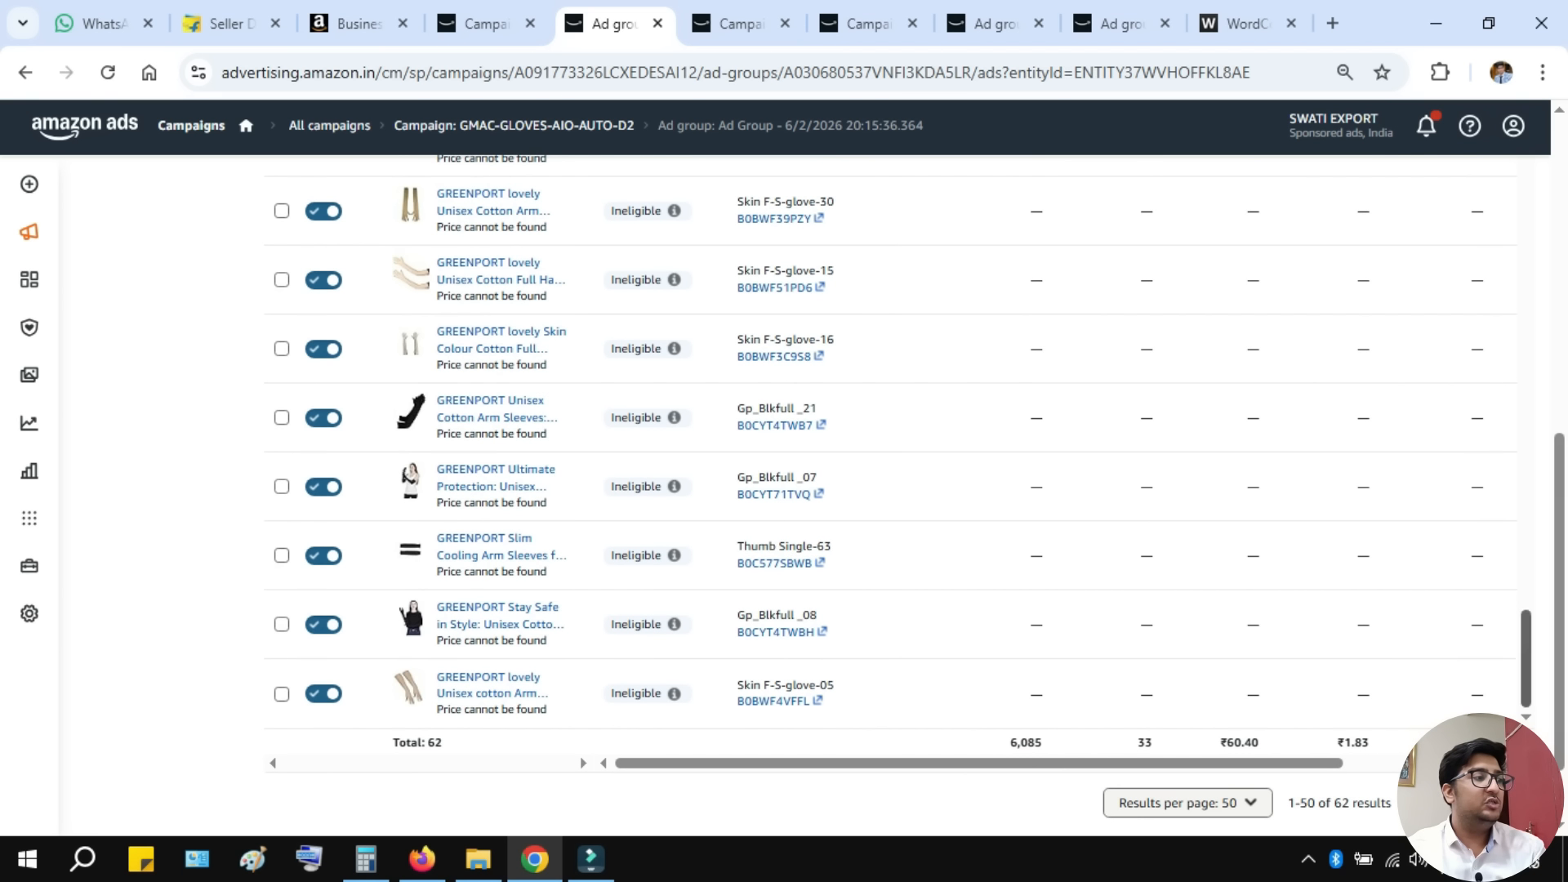
scroll(898, 498, "up", 20)
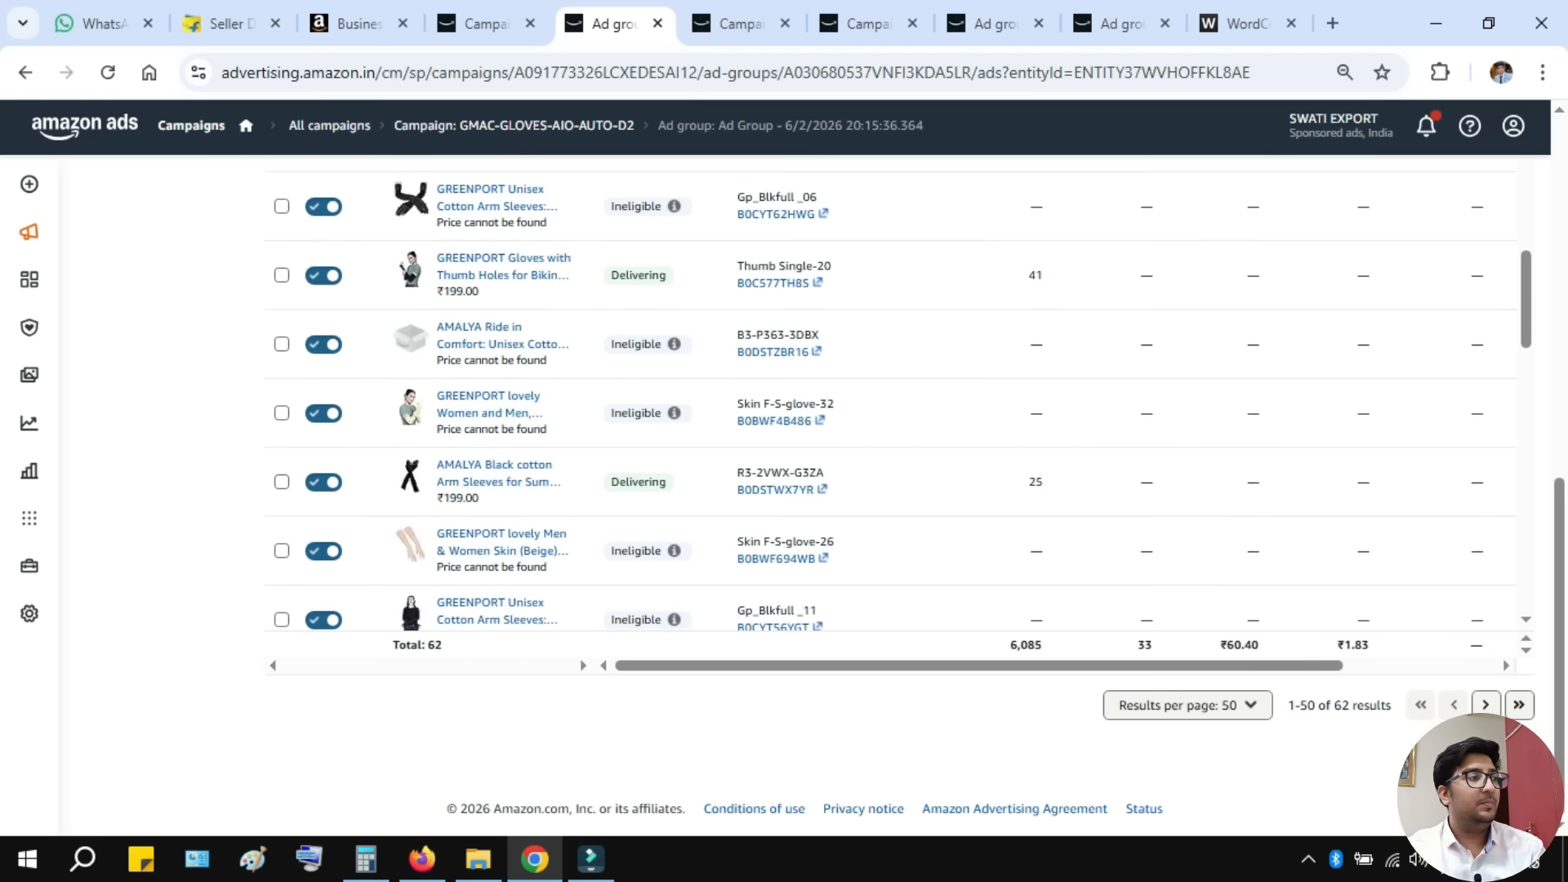
- Close the D2 ad group tab and open the ad groups of the GMAC-GLOVES-AIO-AUTO-D3 and D4 campaigns in their own tabs
scroll(899, 498, "up", 20)
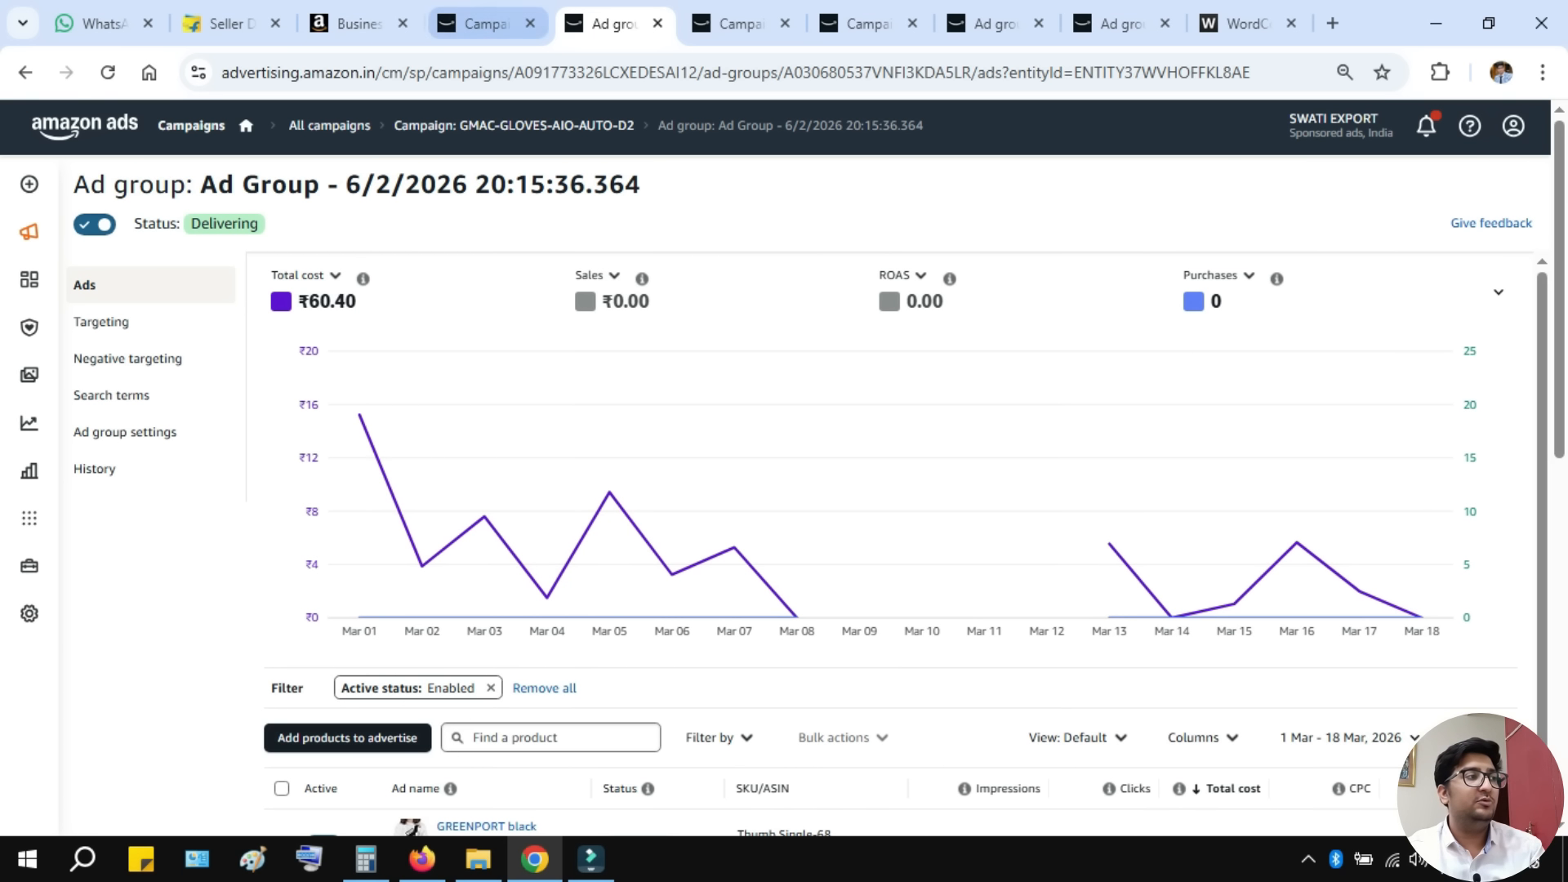
key("ctrl+w")
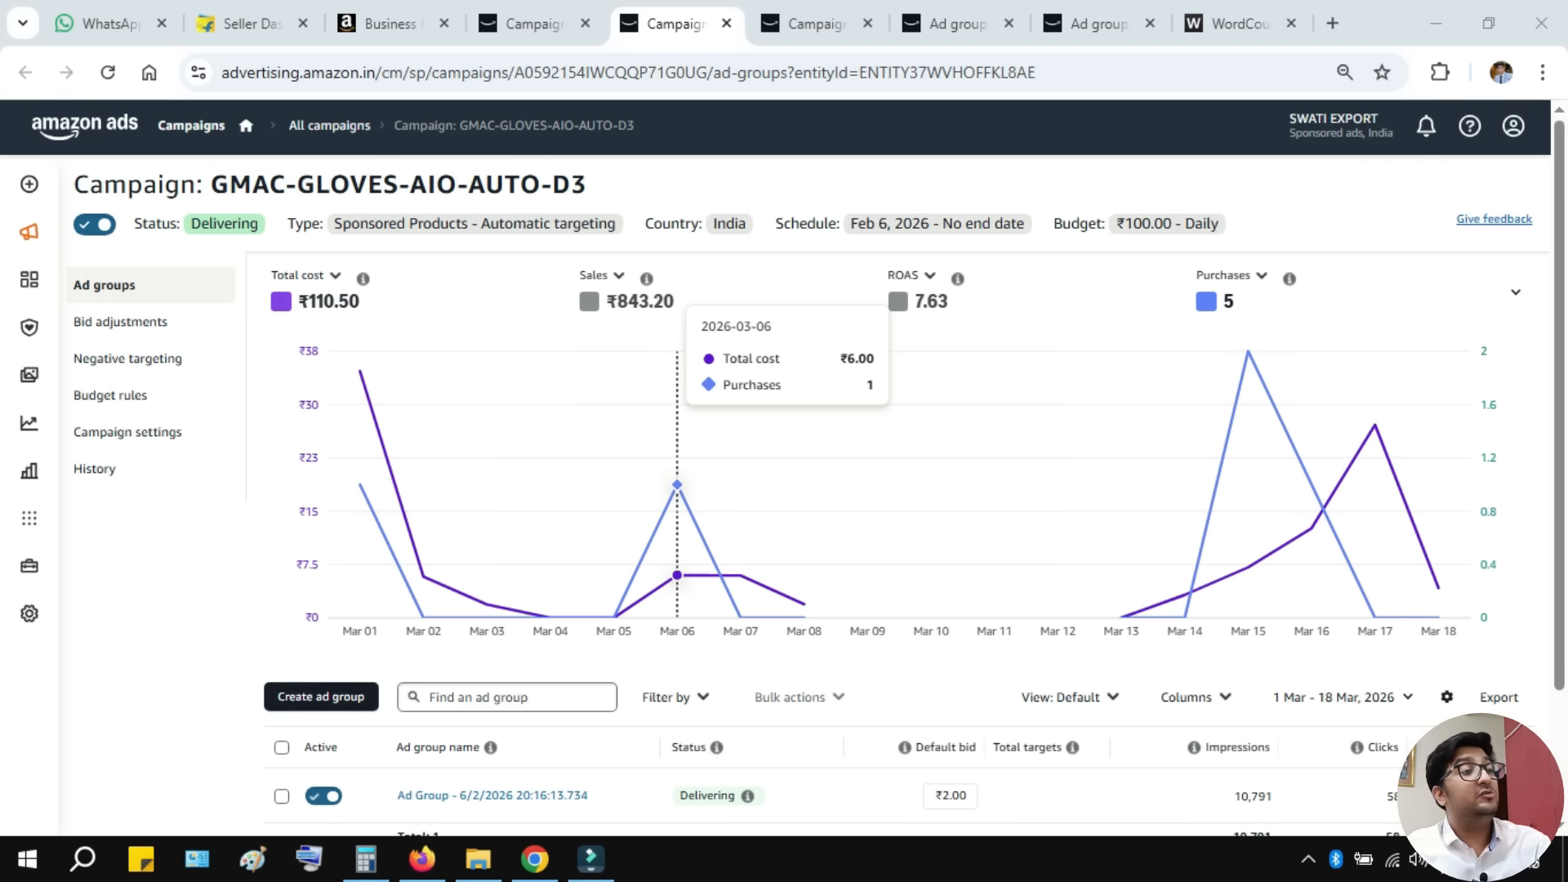
scroll(899, 408, "down", 2)
left_click(492, 634)
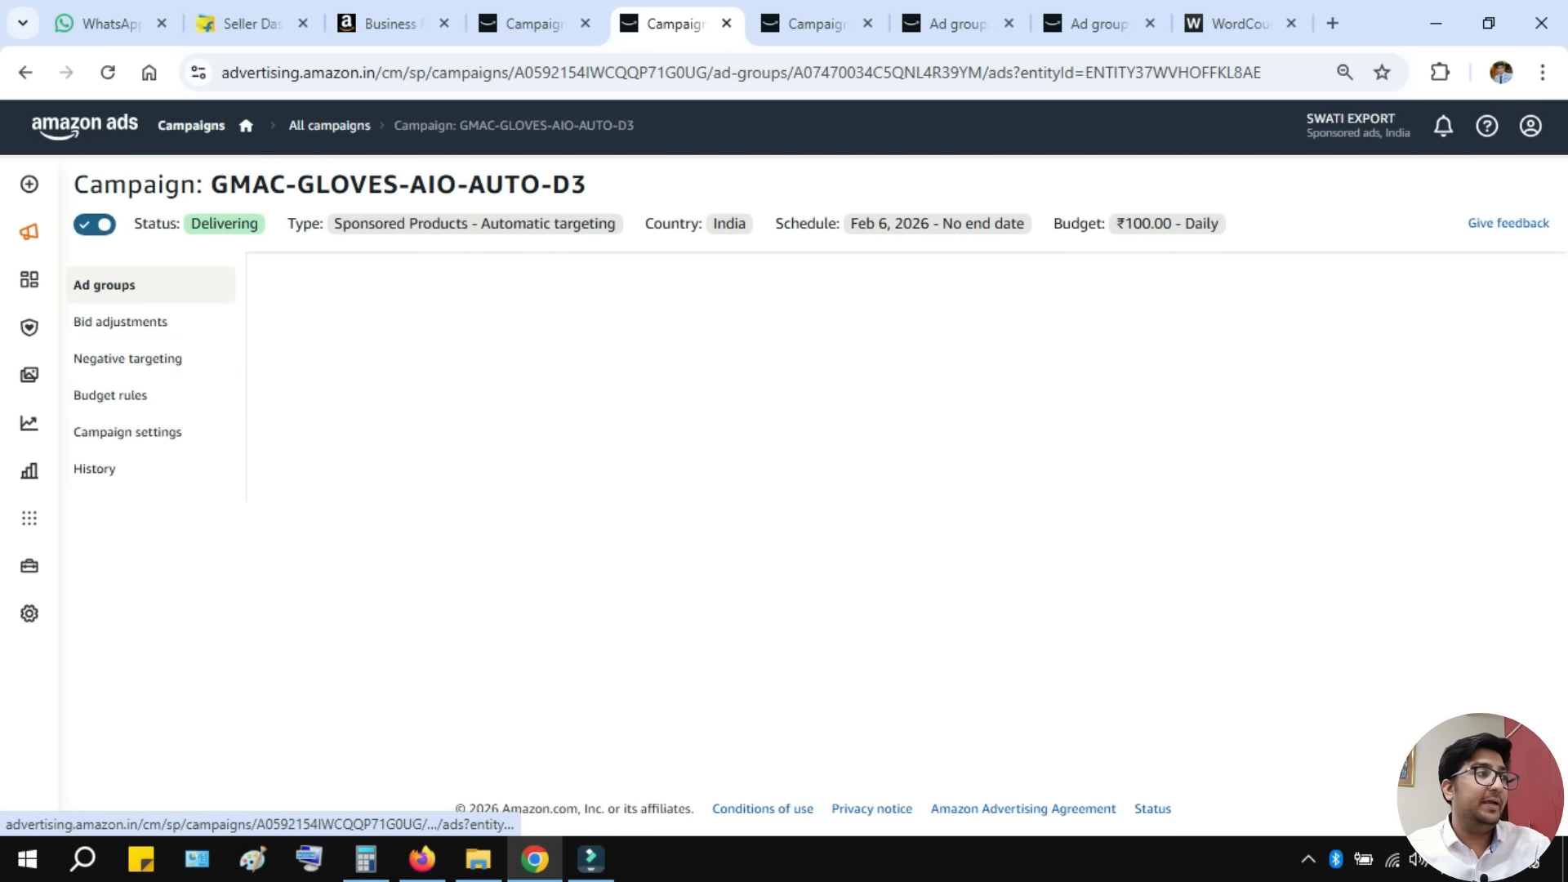
left_click(817, 23)
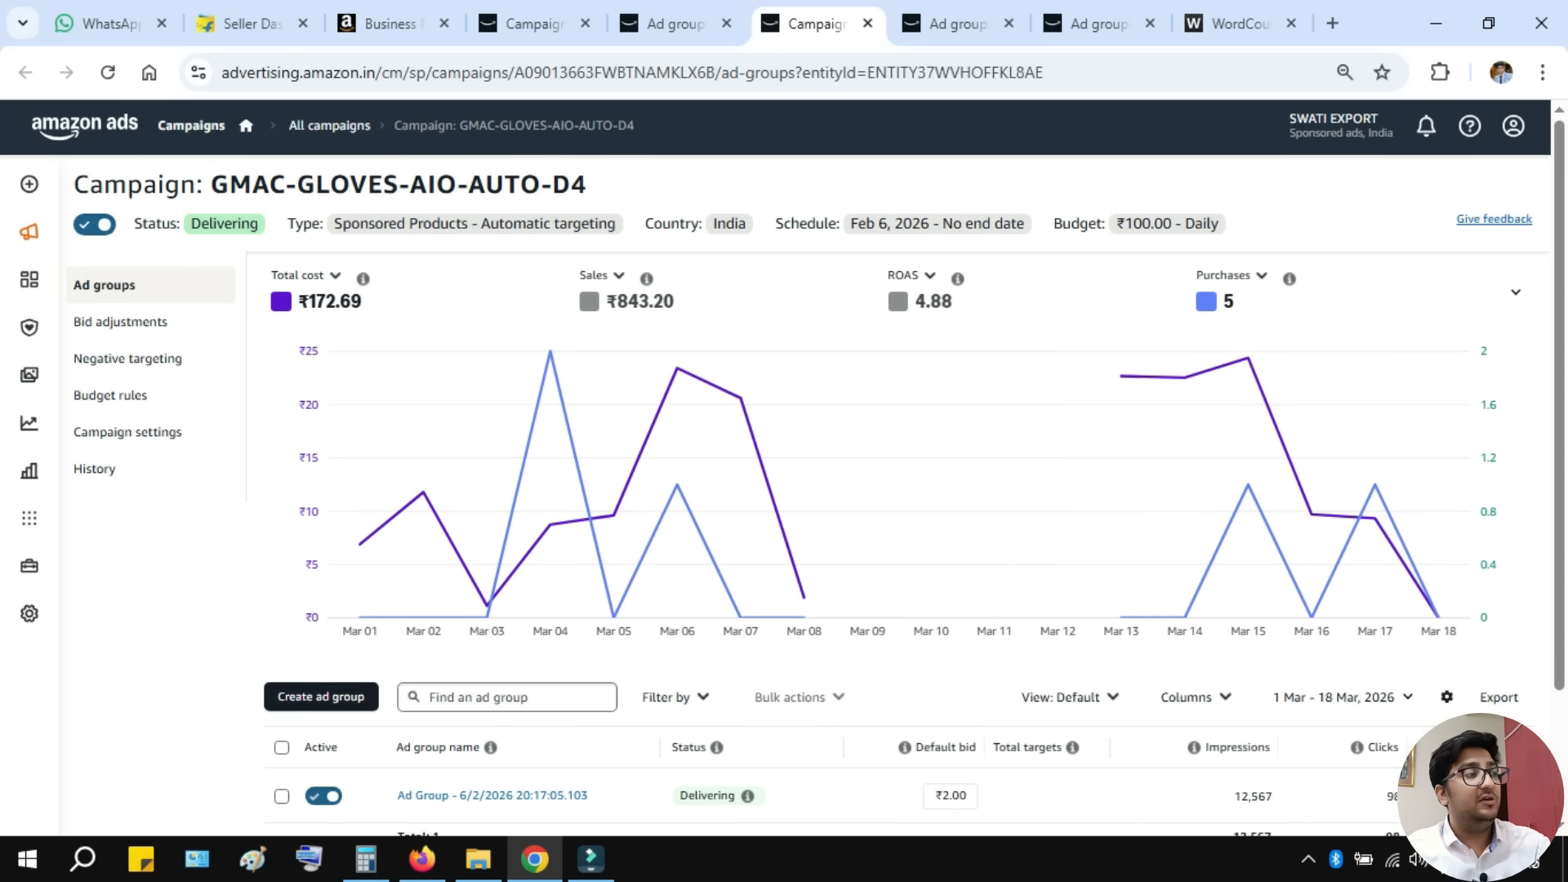
scroll(898, 449, "down", 2)
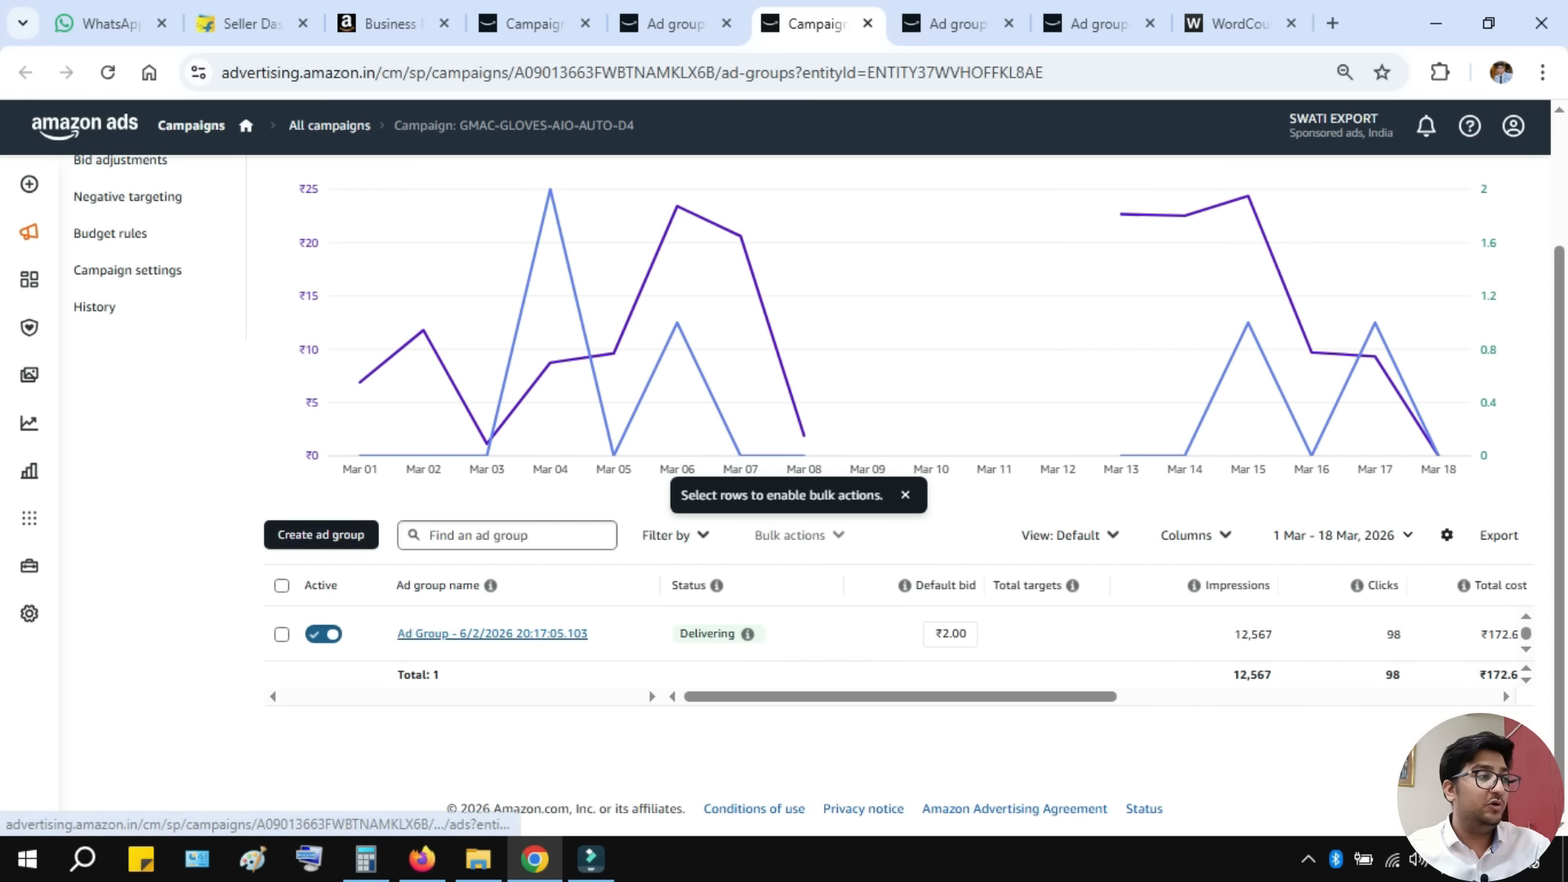
left_click(492, 634)
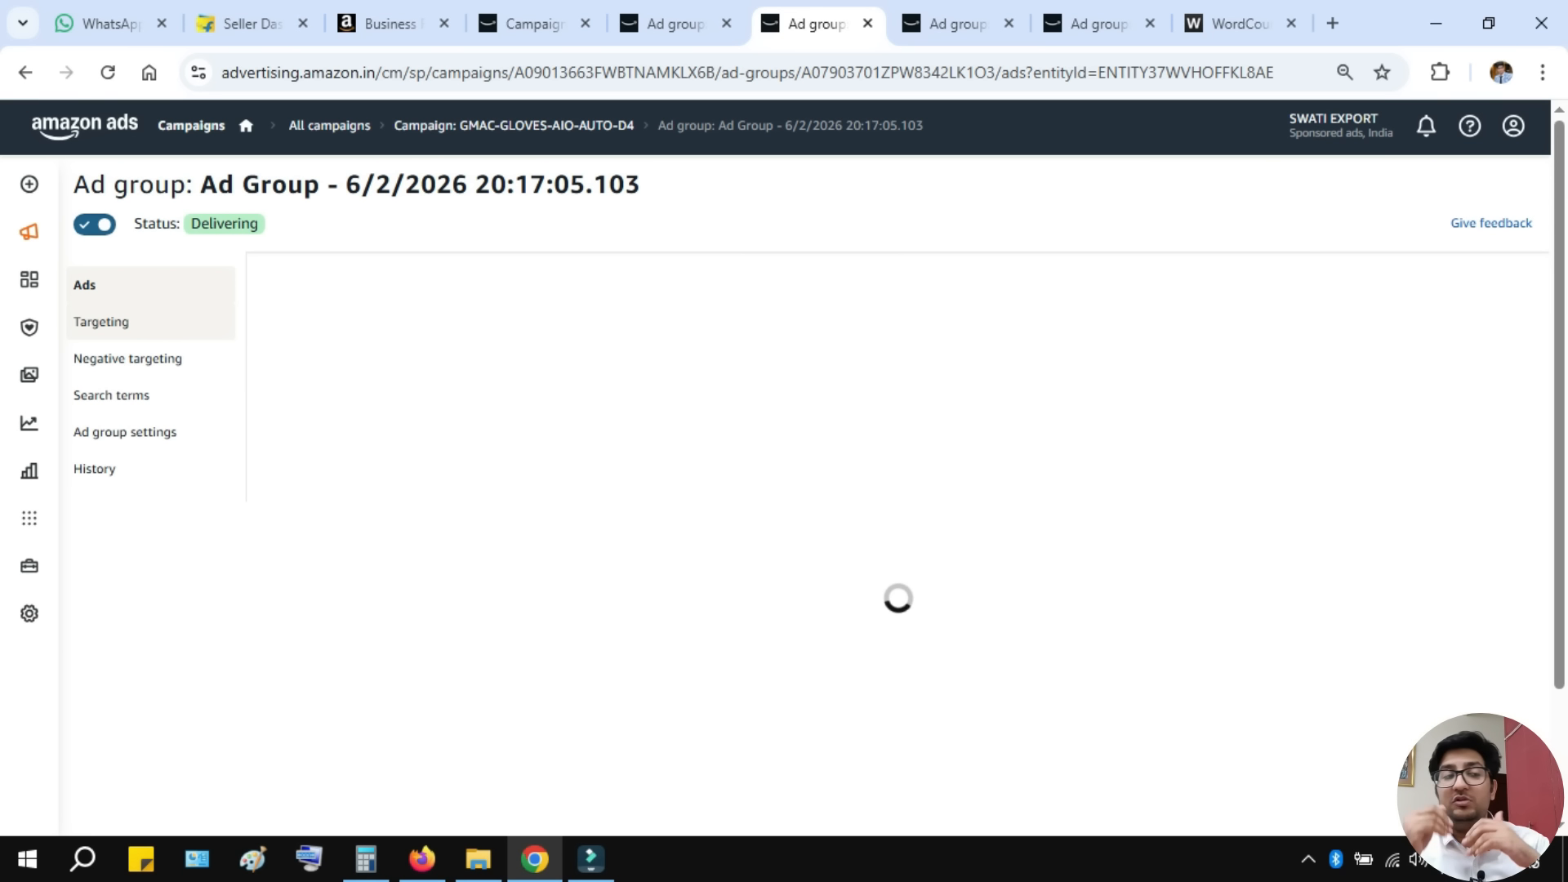
- Compare the campaign list's purchases and sales with the units ordered on the Seller Central Sales Dashboard, then return to the campaign list
left_click(532, 23)
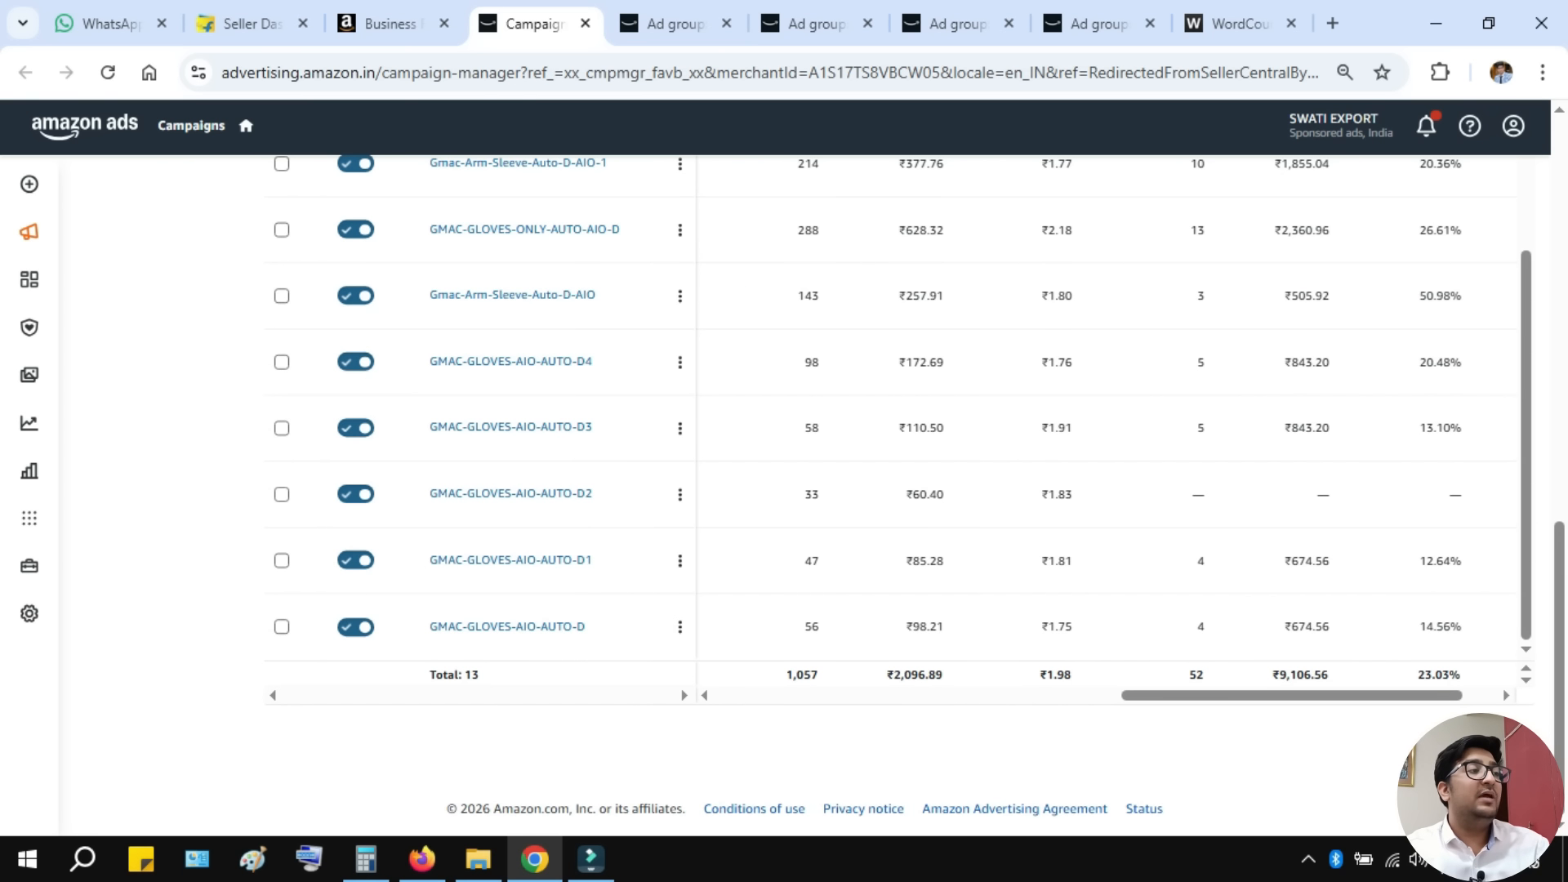
left_click(674, 23)
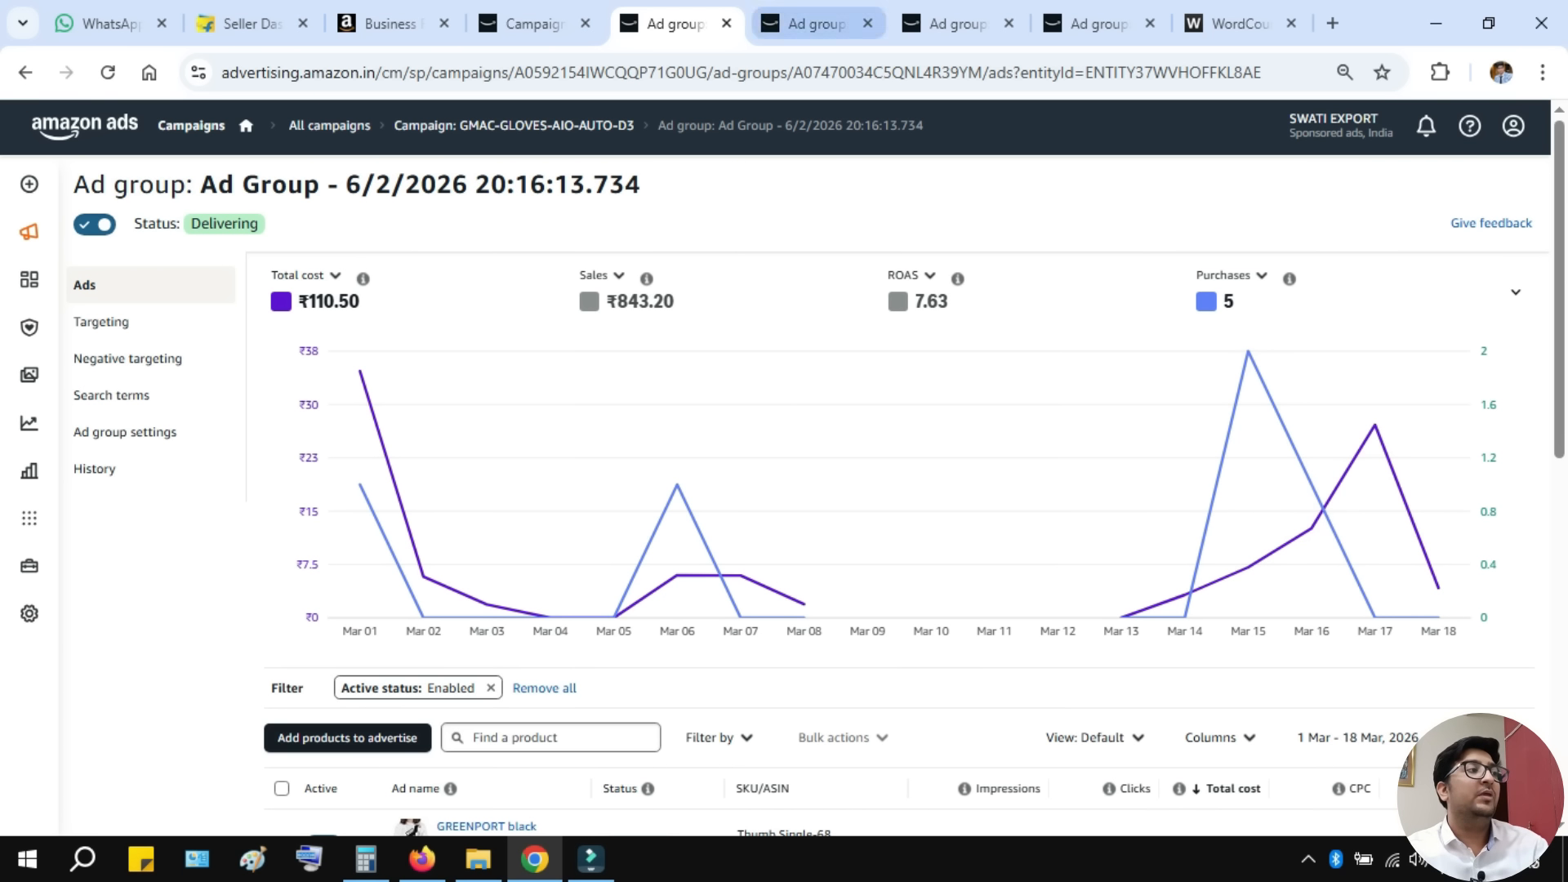
left_click(535, 24)
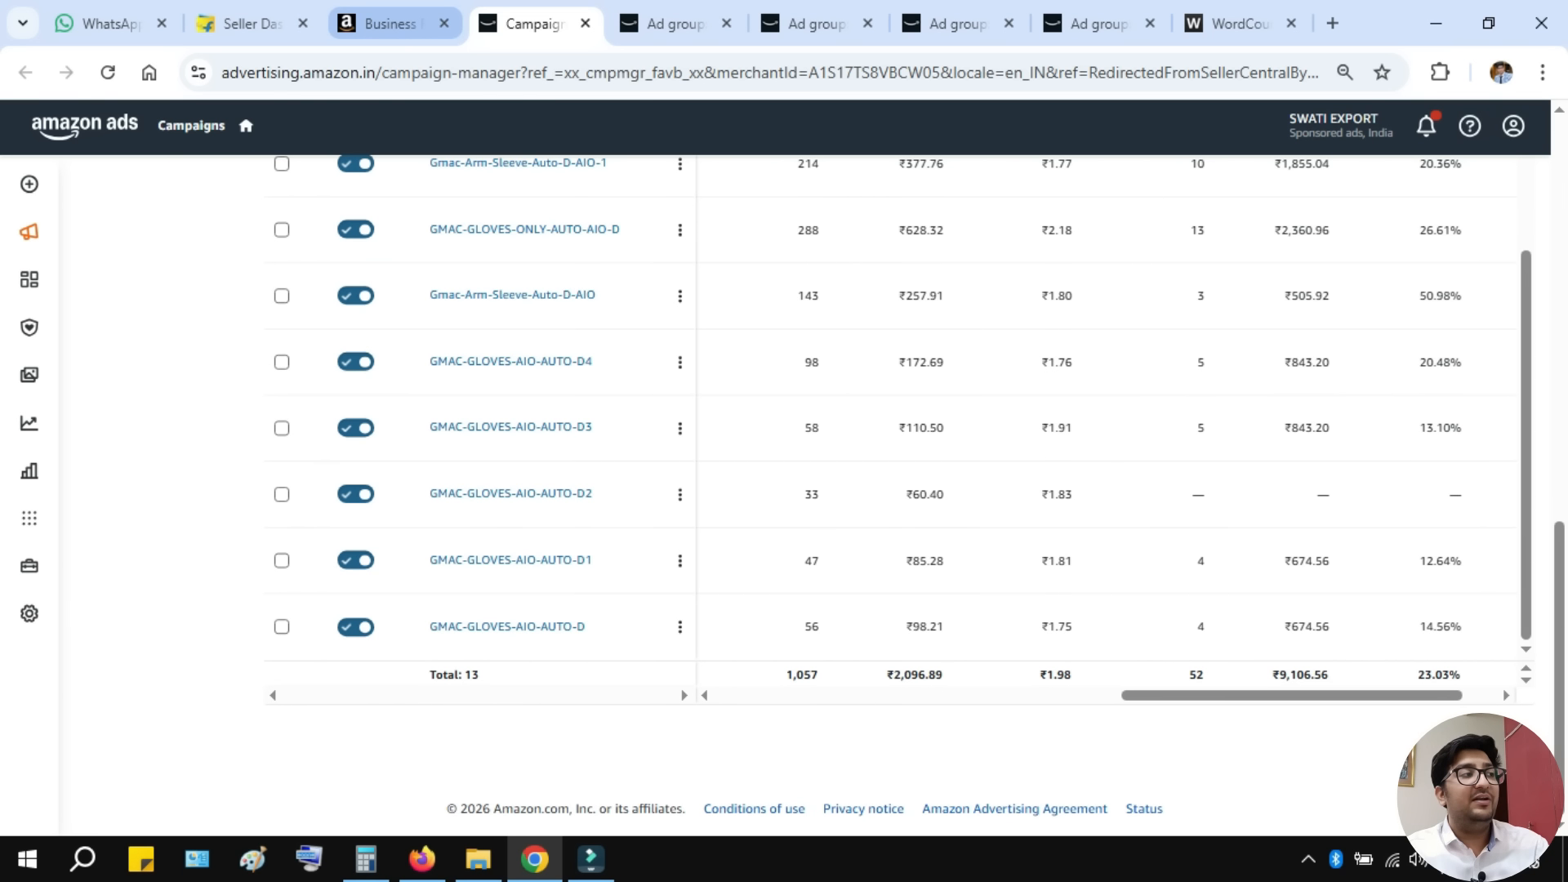
left_click(391, 23)
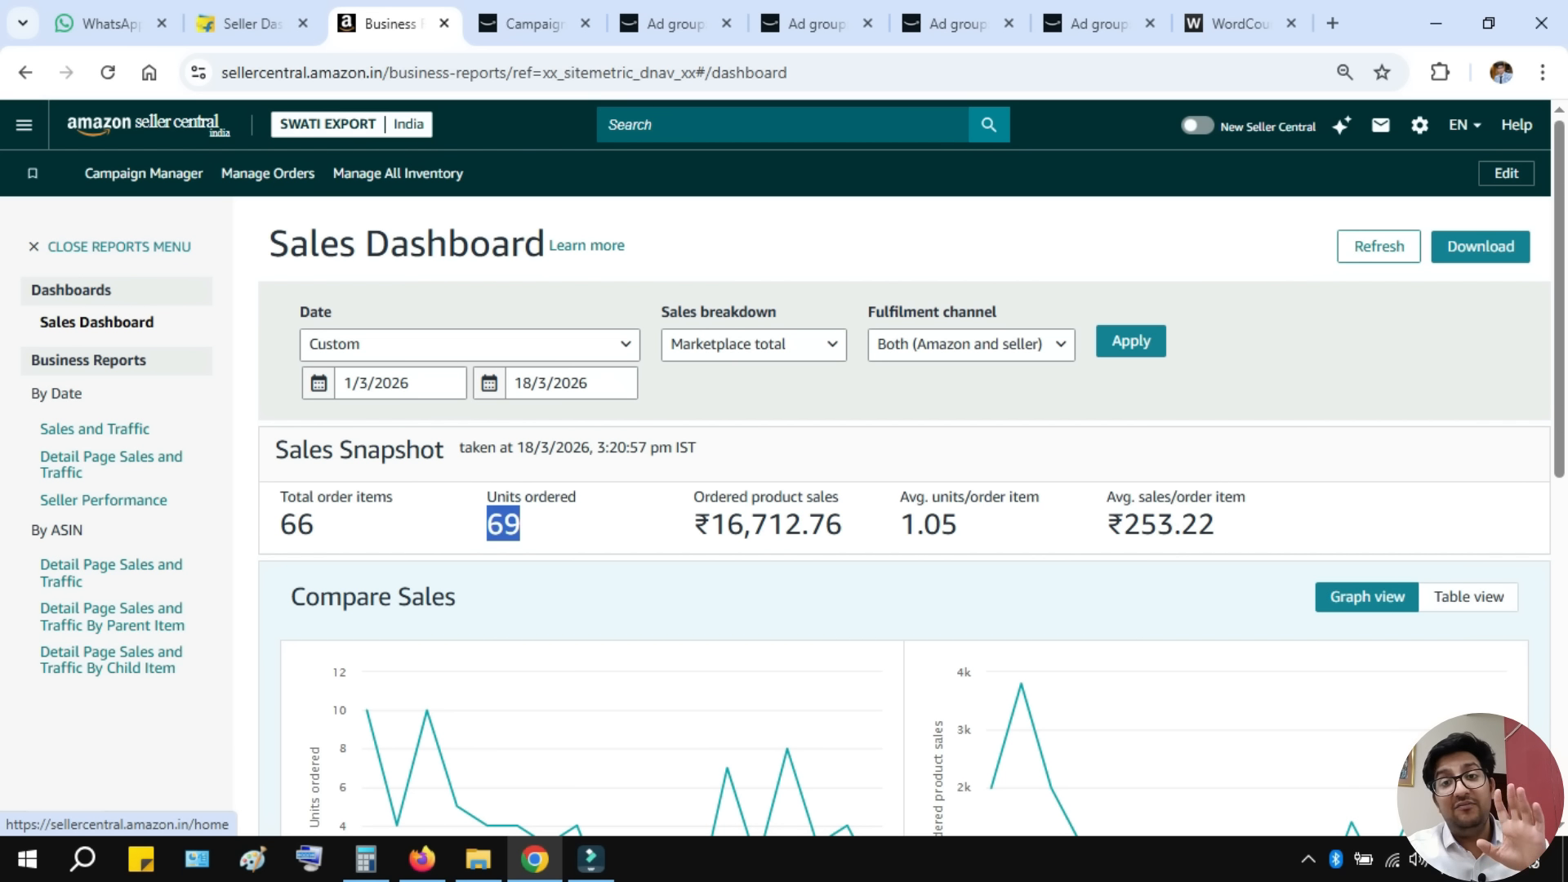
key("ctrl+Tab")
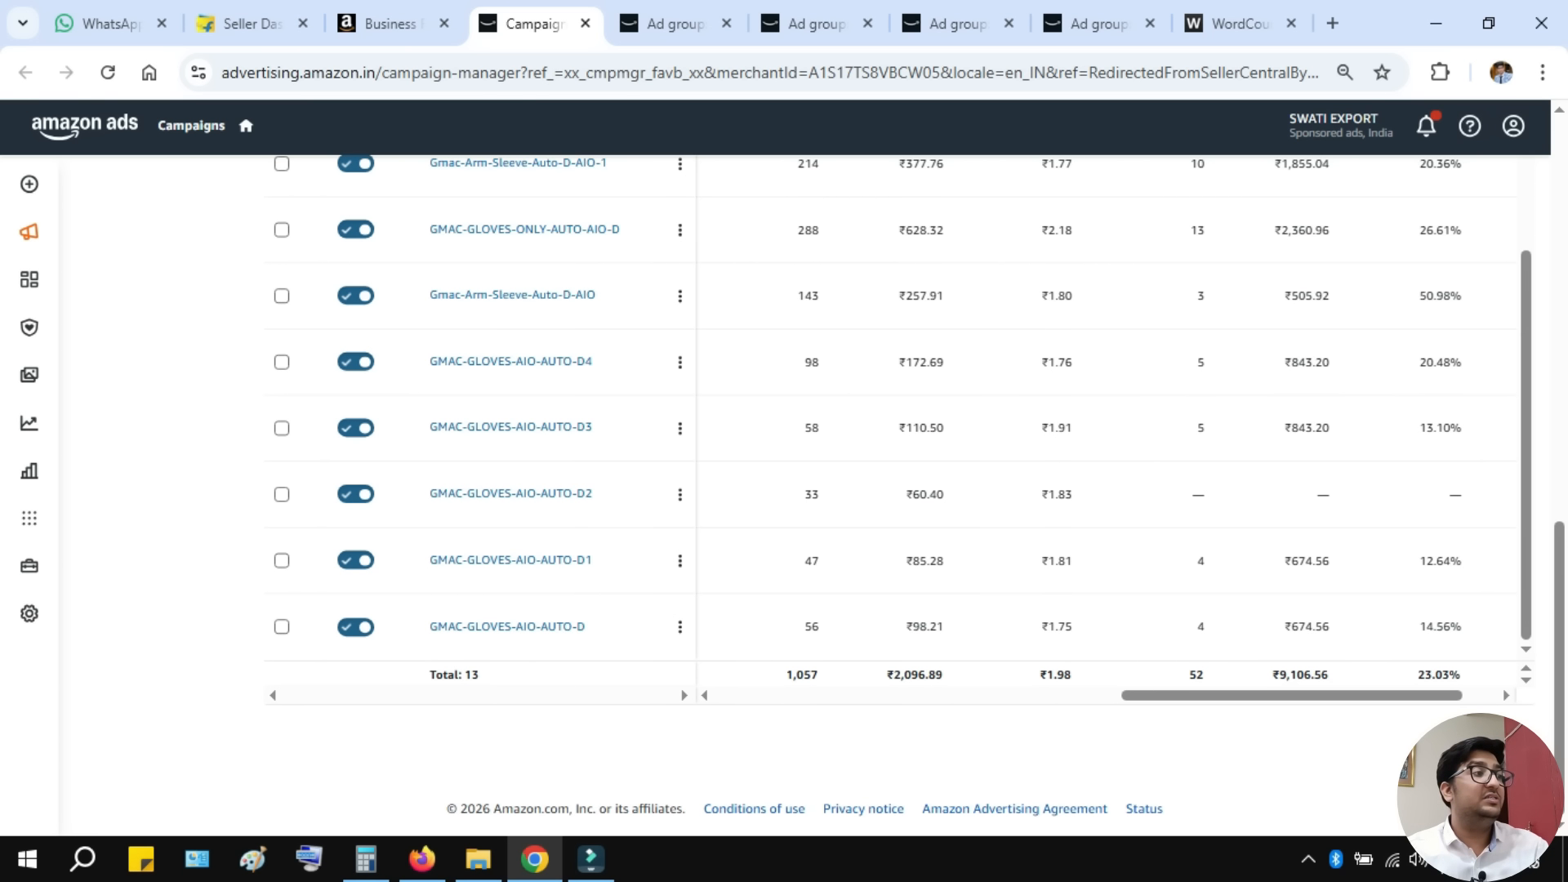
- Review the clicks, cost and purchases of the D3 ad group's advertised products, then bring up the ad group's targeting
key("ctrl+Tab")
scroll(898, 490, "down", 7)
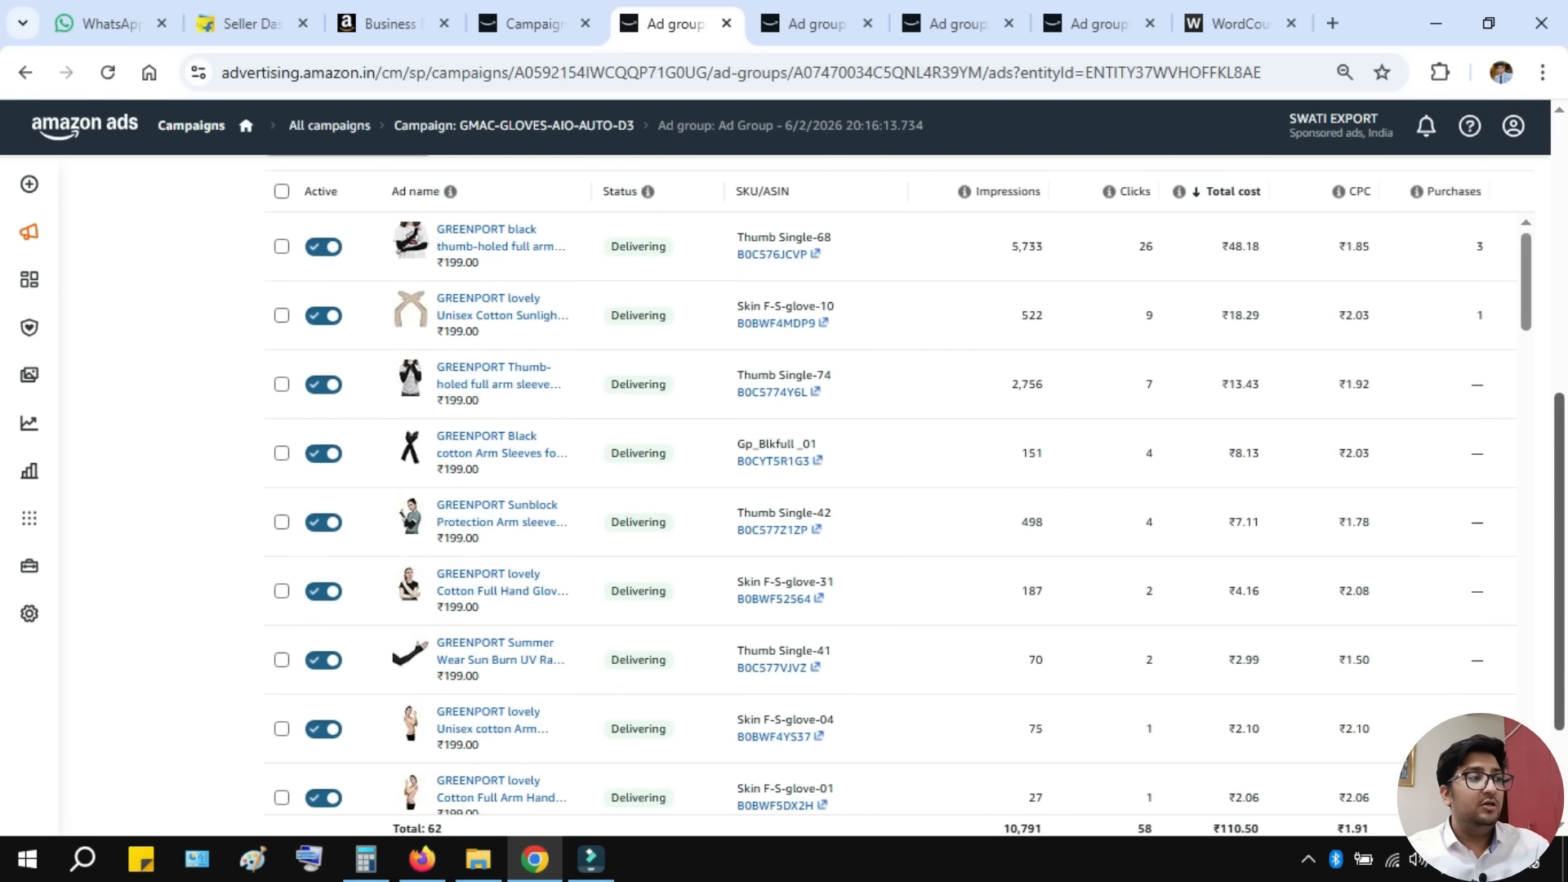
scroll(542, 455, "up", 6)
scroll(542, 455, "down", 8)
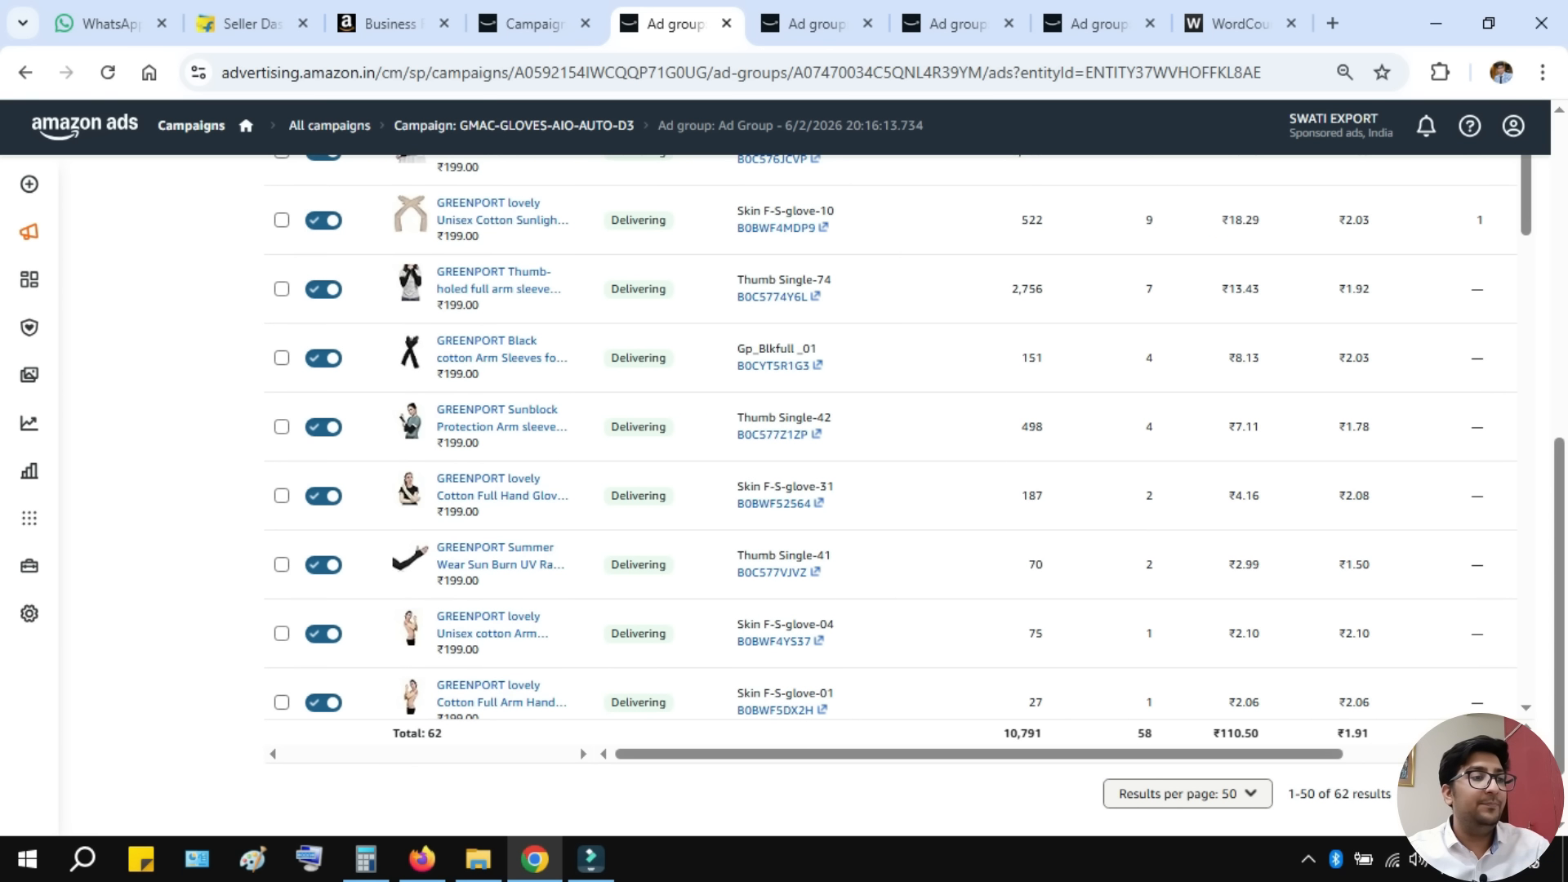
scroll(899, 490, "up", 8)
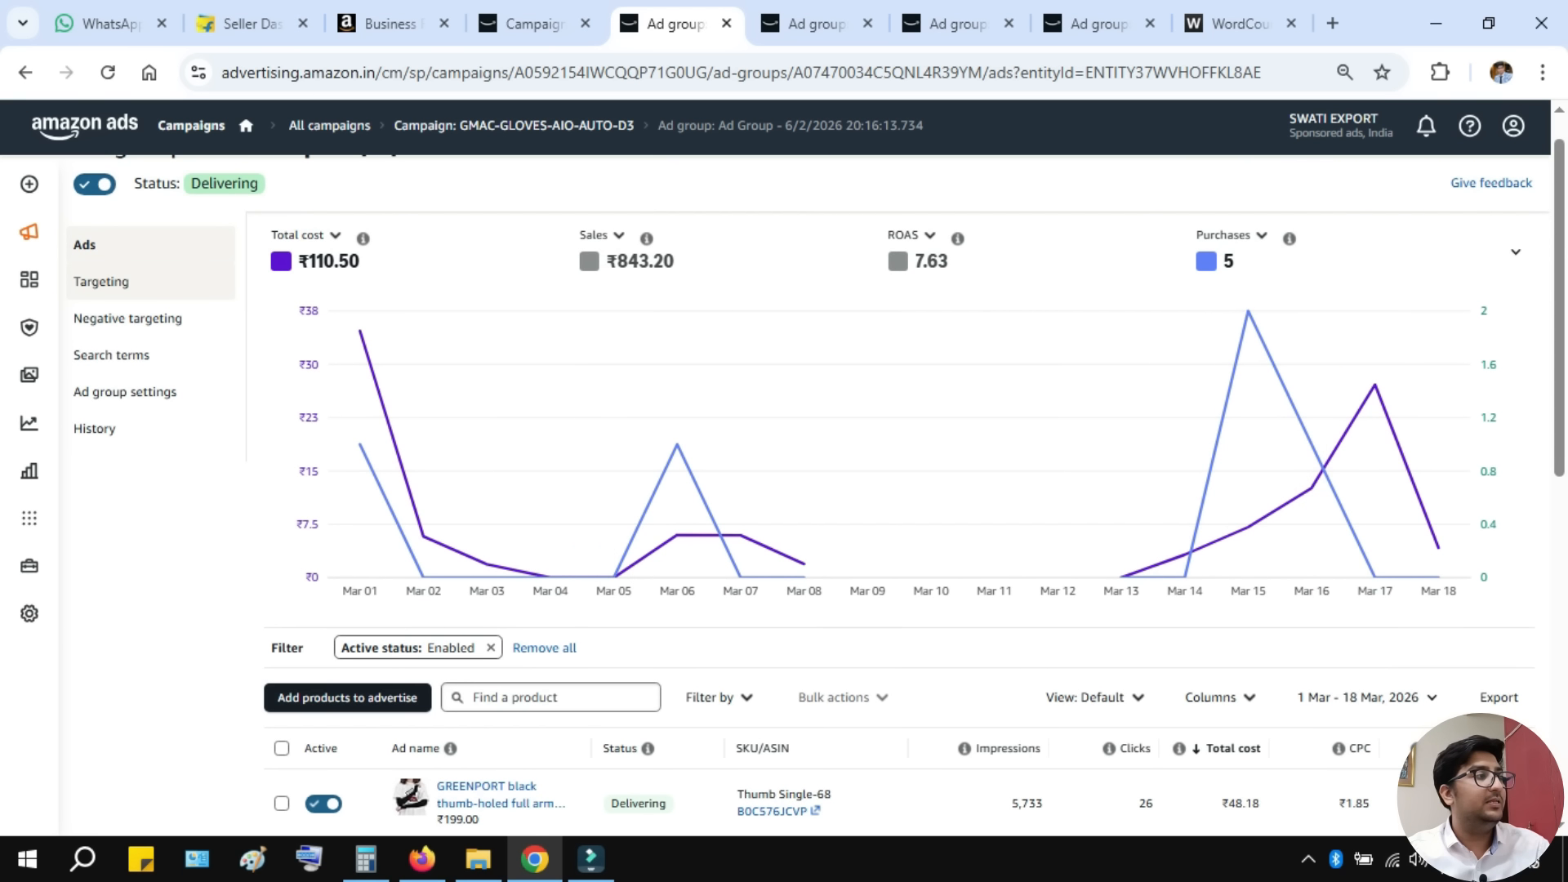
left_click(101, 282)
- Compare the impressions of the GMAC-GLOVES-AIO-AUTO campaigns D, D1, D2, D3 and D4 in the campaign list
left_click(532, 24)
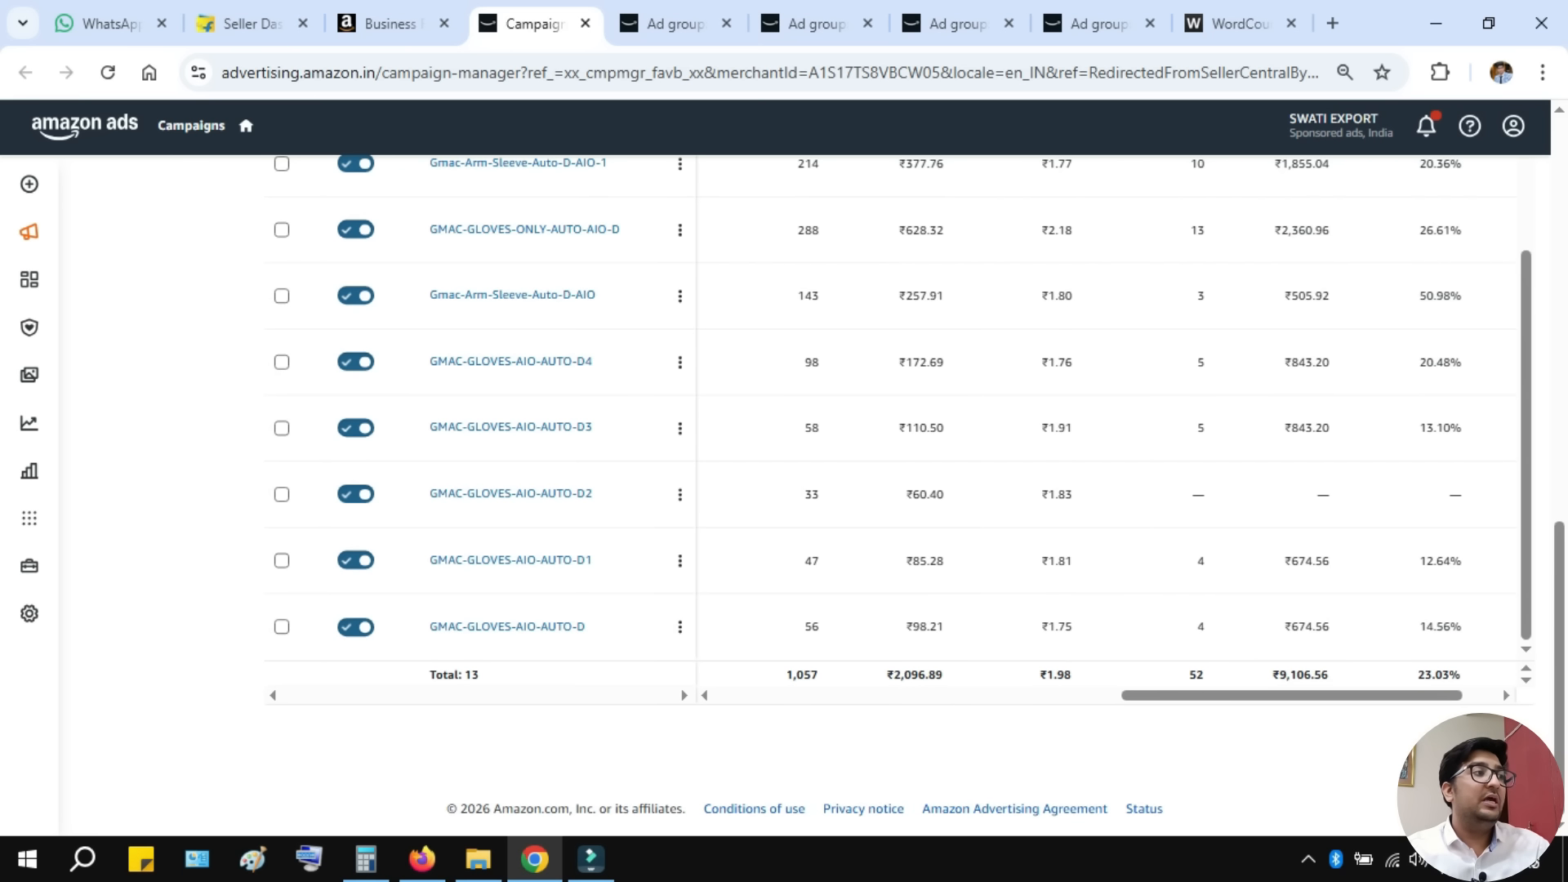
scroll(1102, 428, "left", 2)
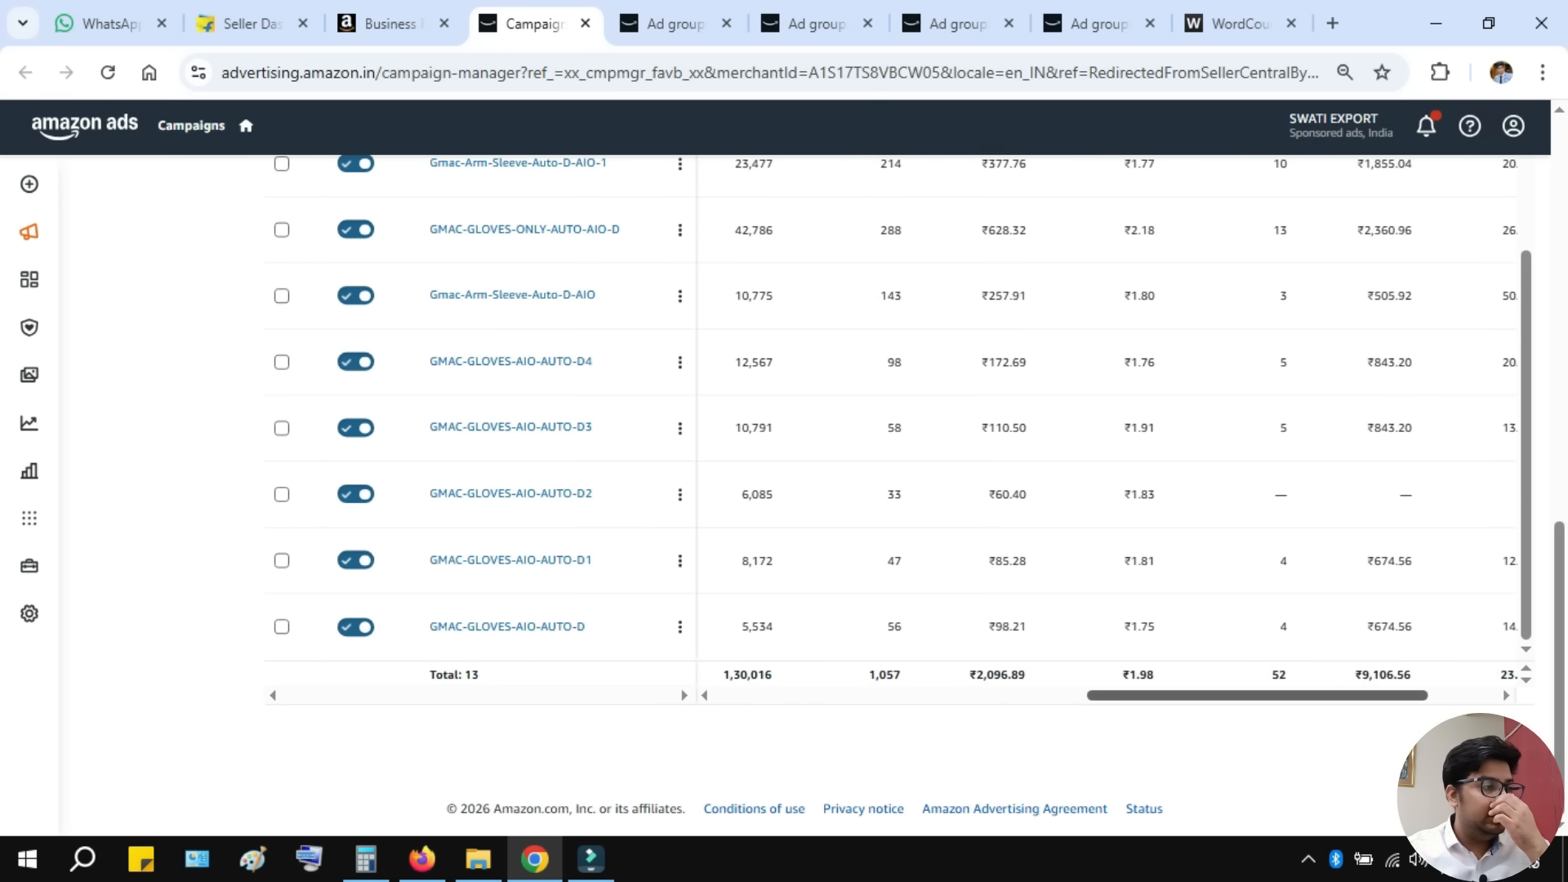
left_click_drag(740, 626, 774, 626)
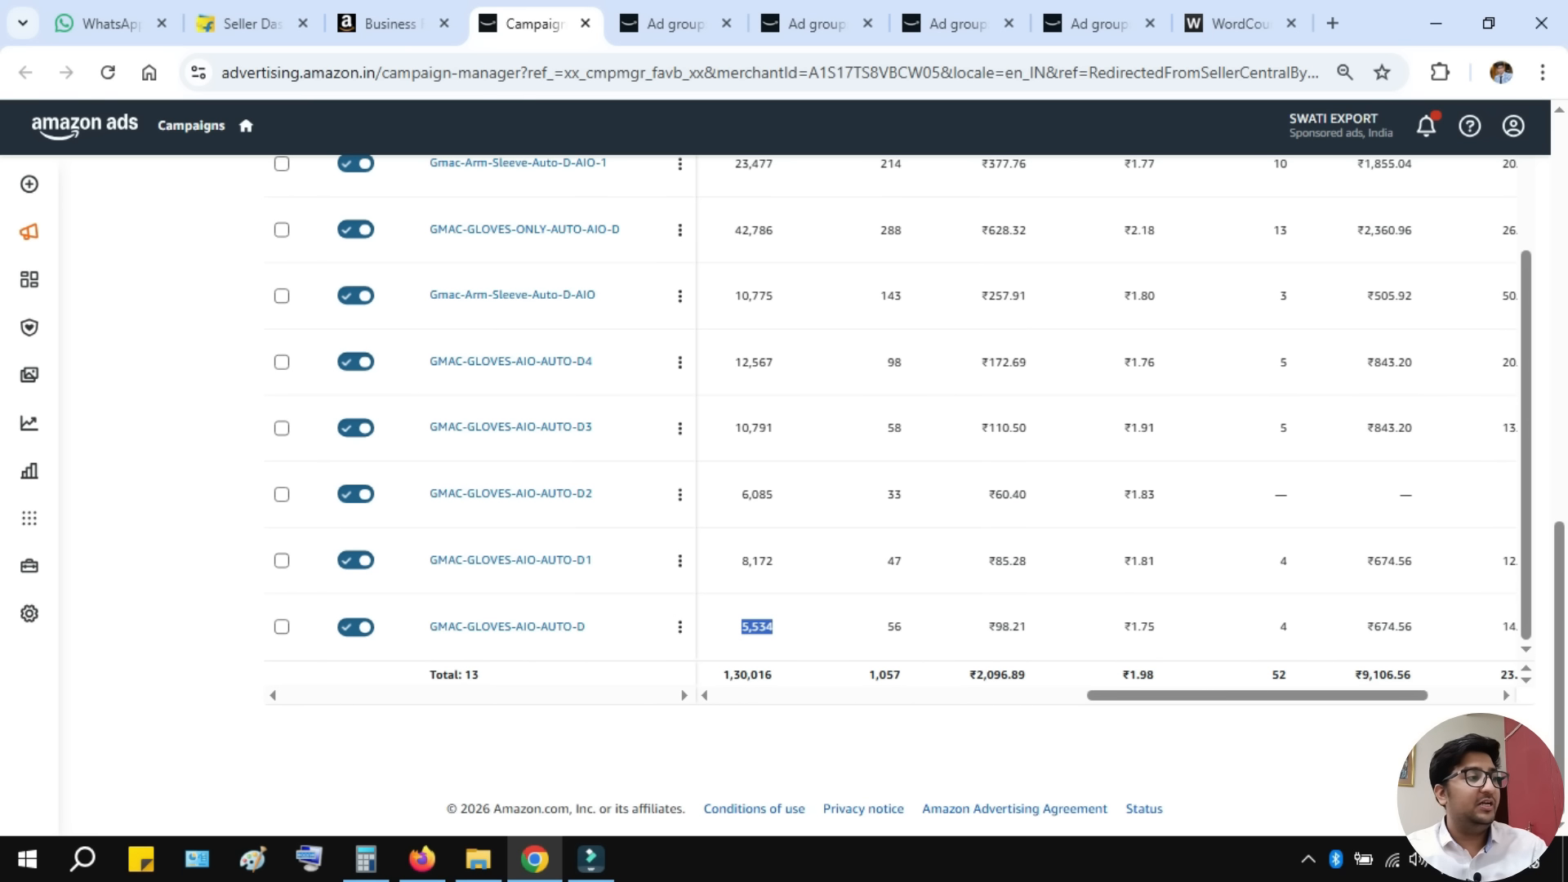
double_click(757, 561)
double_click(757, 495)
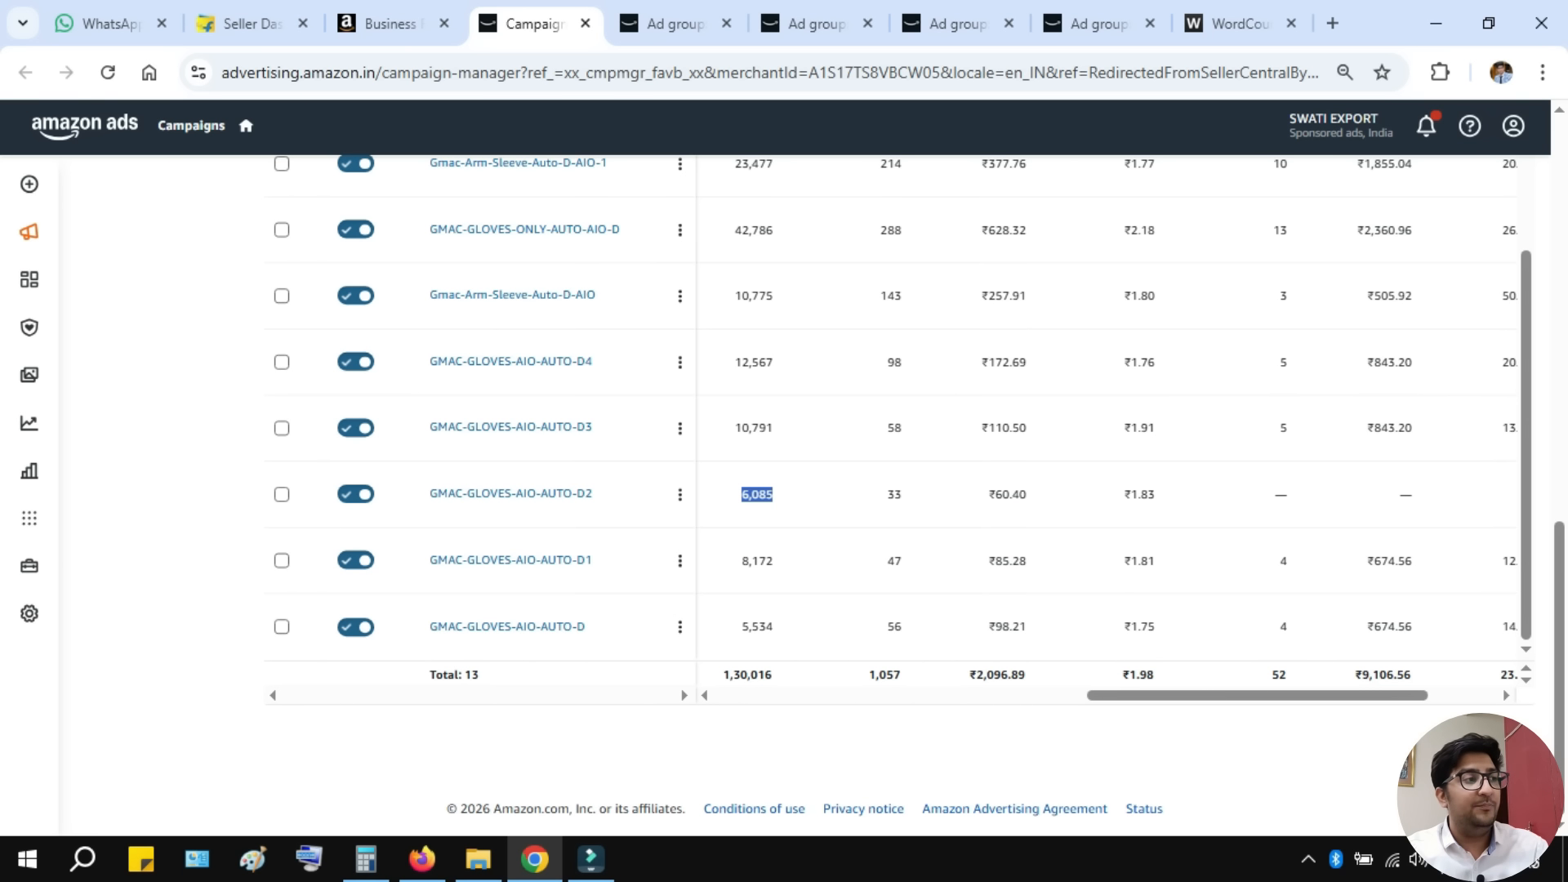
double_click(755, 429)
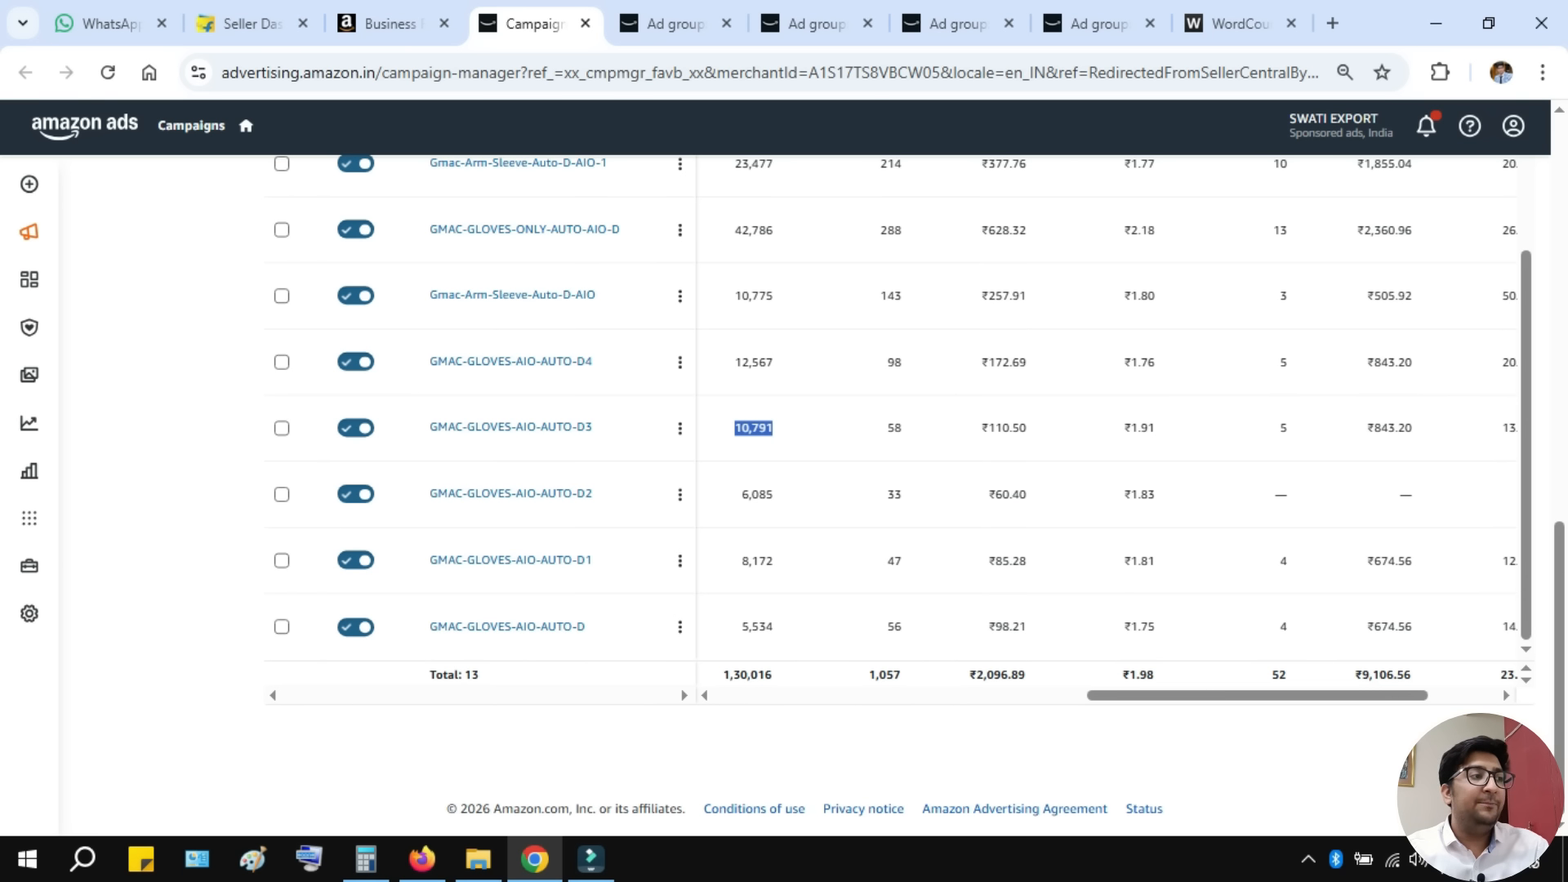
double_click(753, 362)
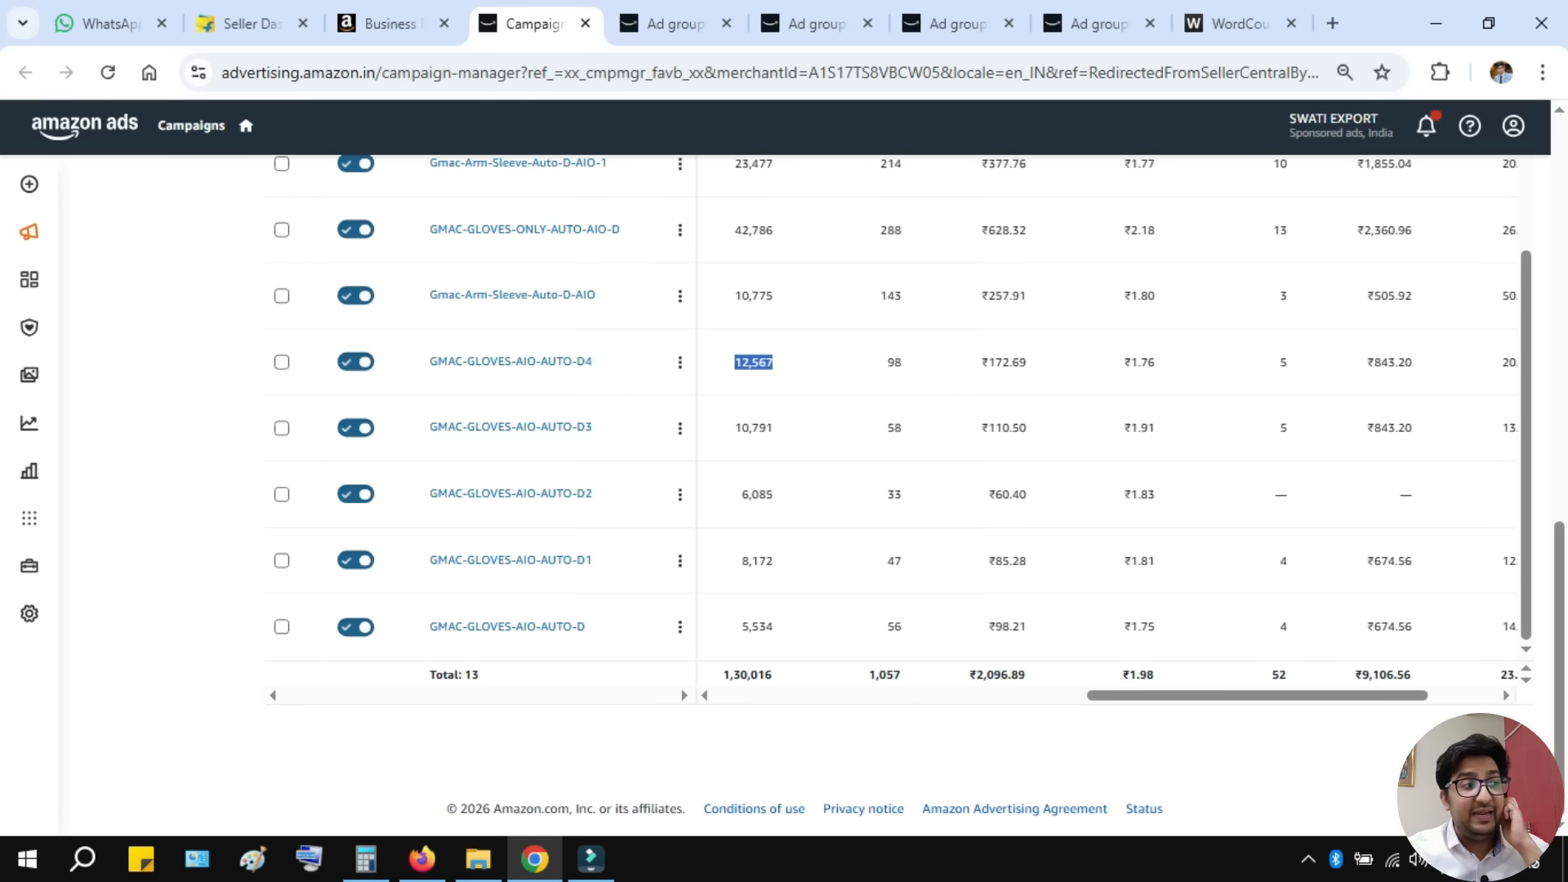
- Examine the total impressions and clicks of all campaigns, then check them against the performance chart and the individual campaign rows
double_click(748, 676)
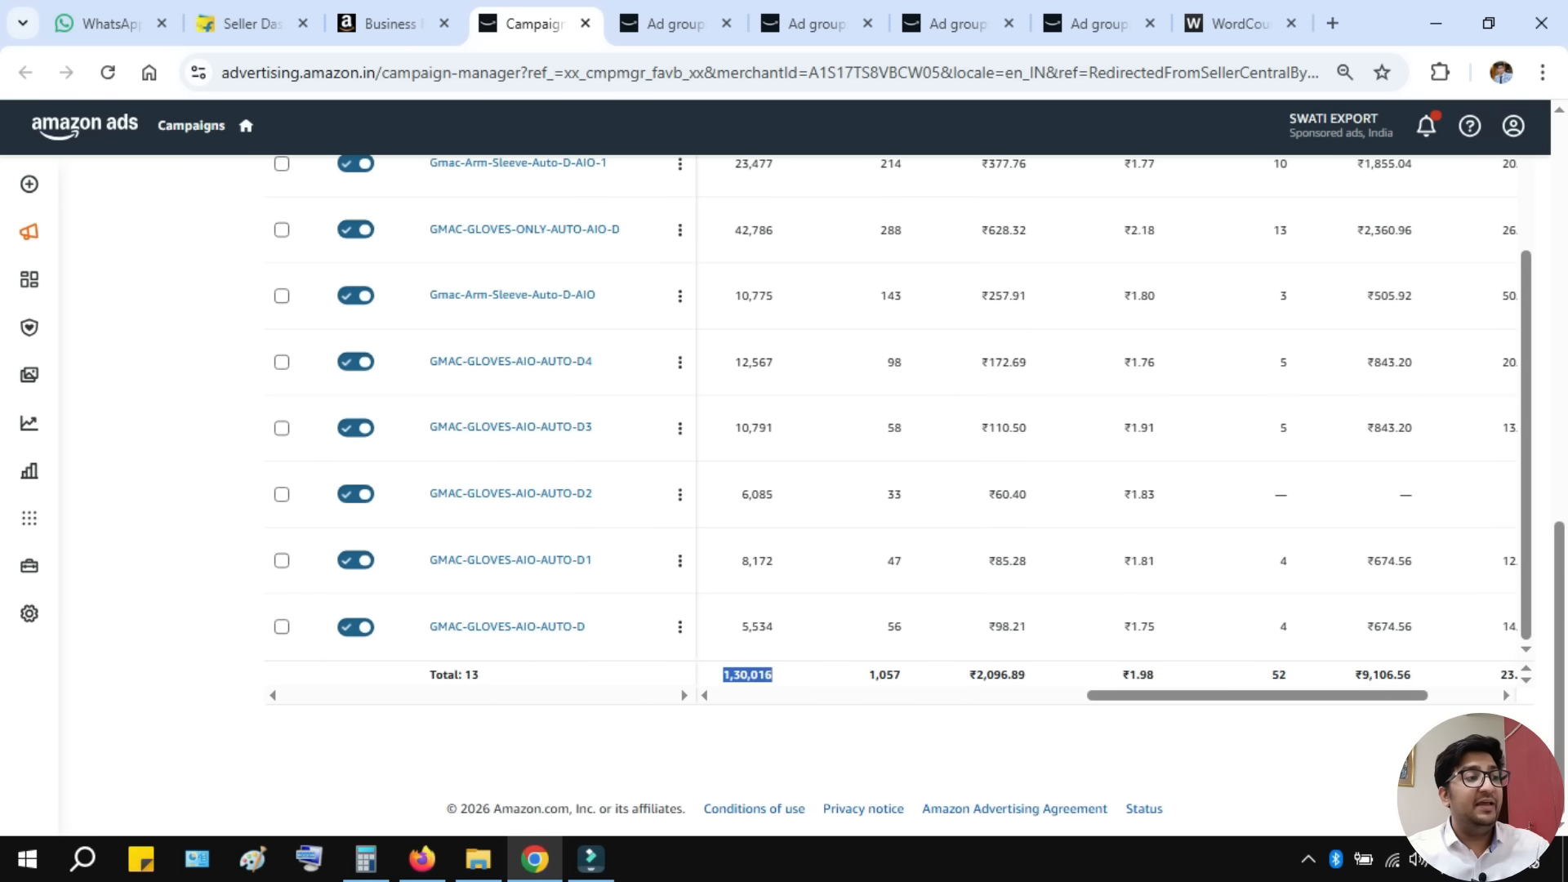
left_click_drag(748, 676, 800, 673)
double_click(885, 676)
left_click(886, 676)
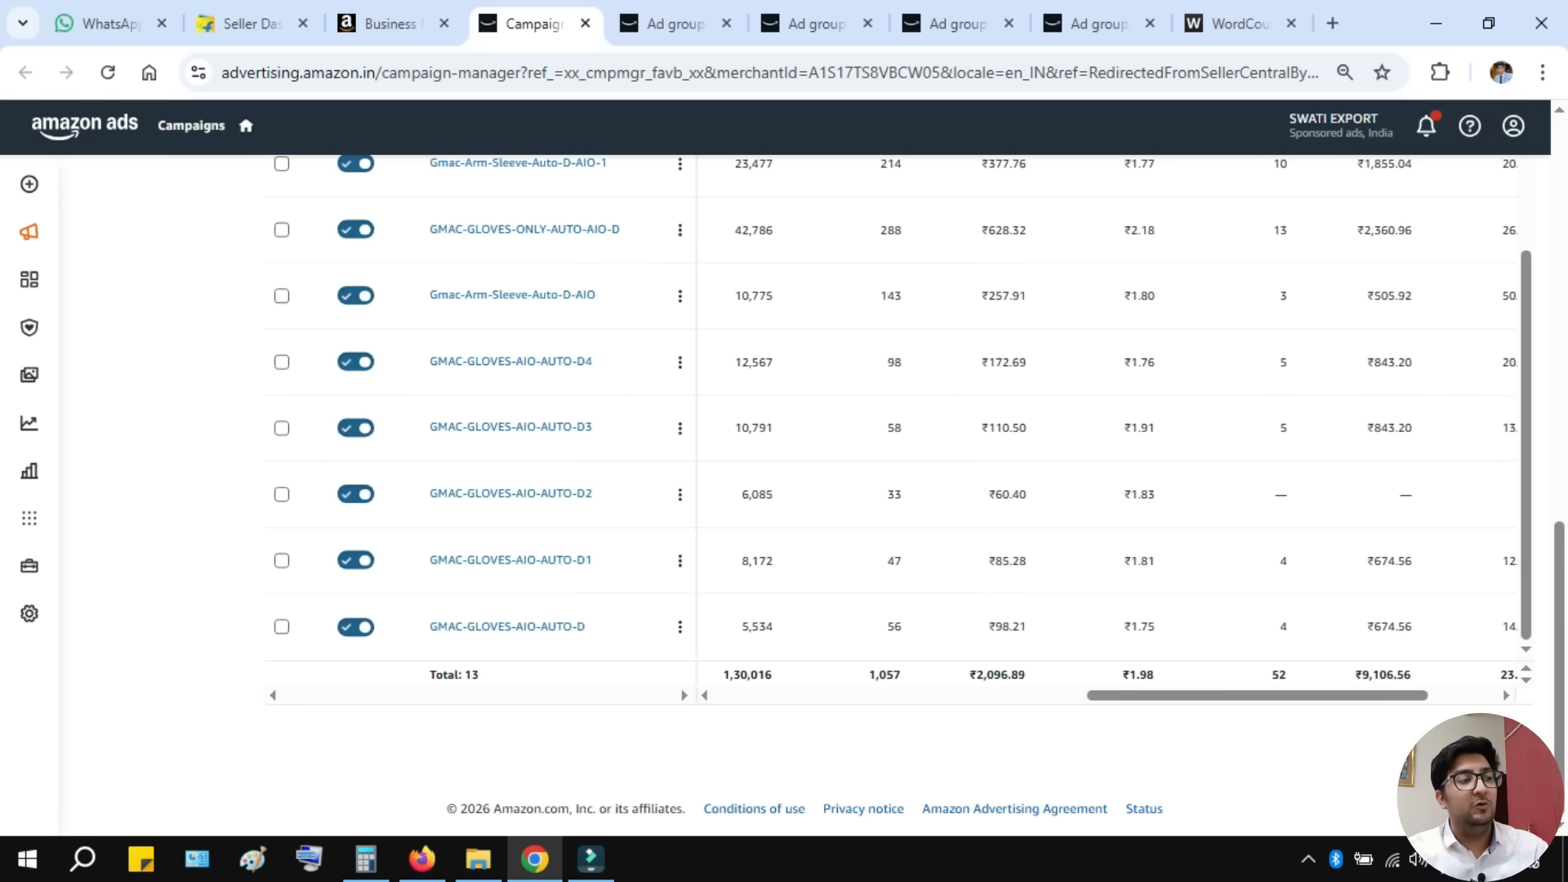
scroll(899, 490, "up", 2)
scroll(898, 490, "up", 8)
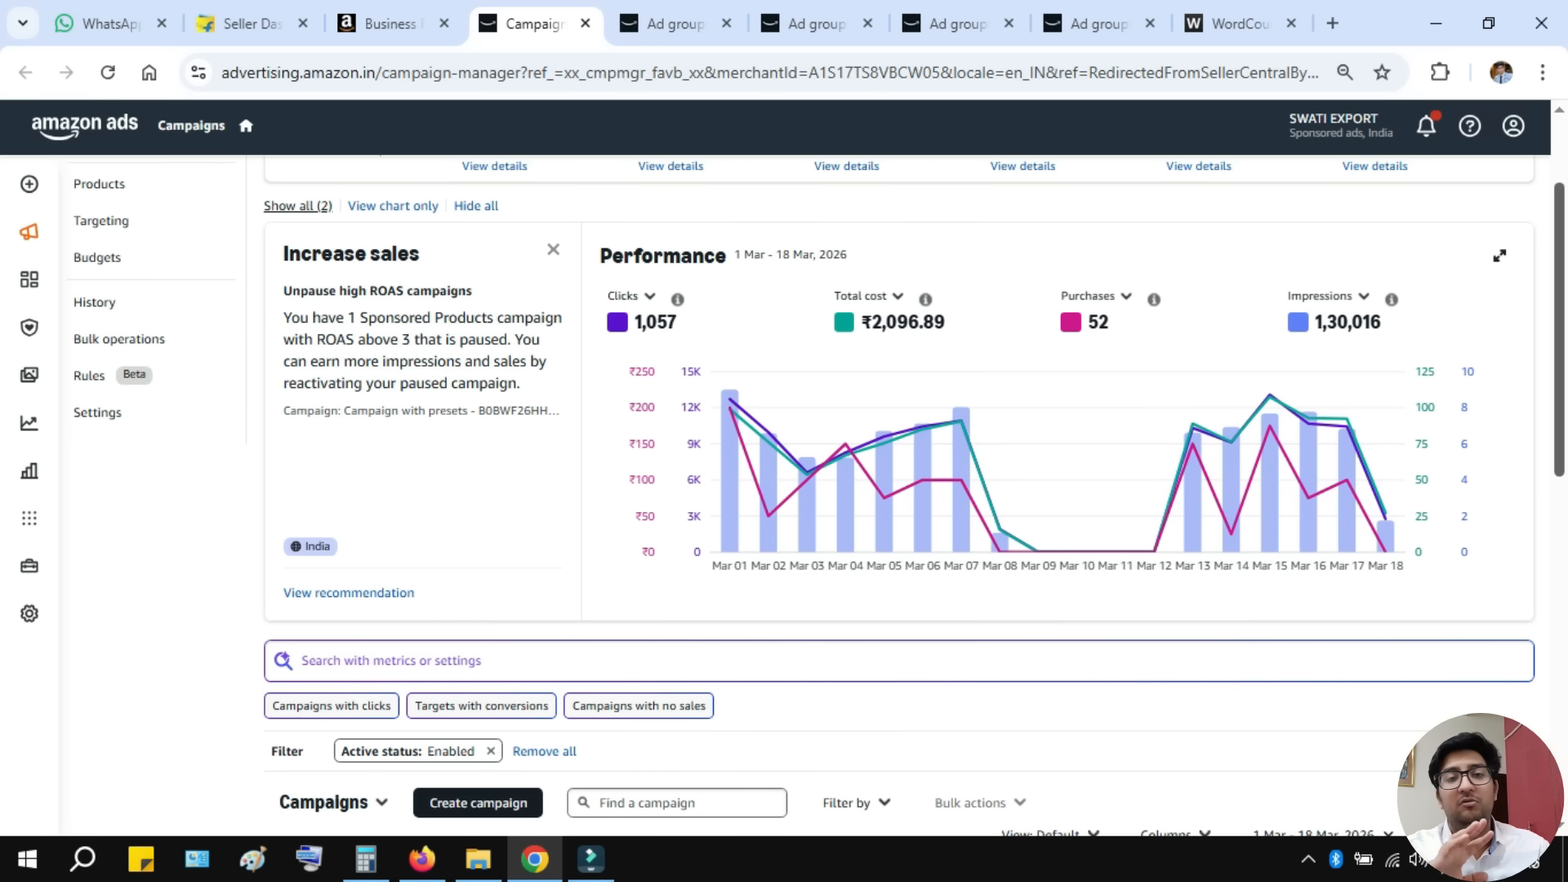
scroll(899, 490, "down", 8)
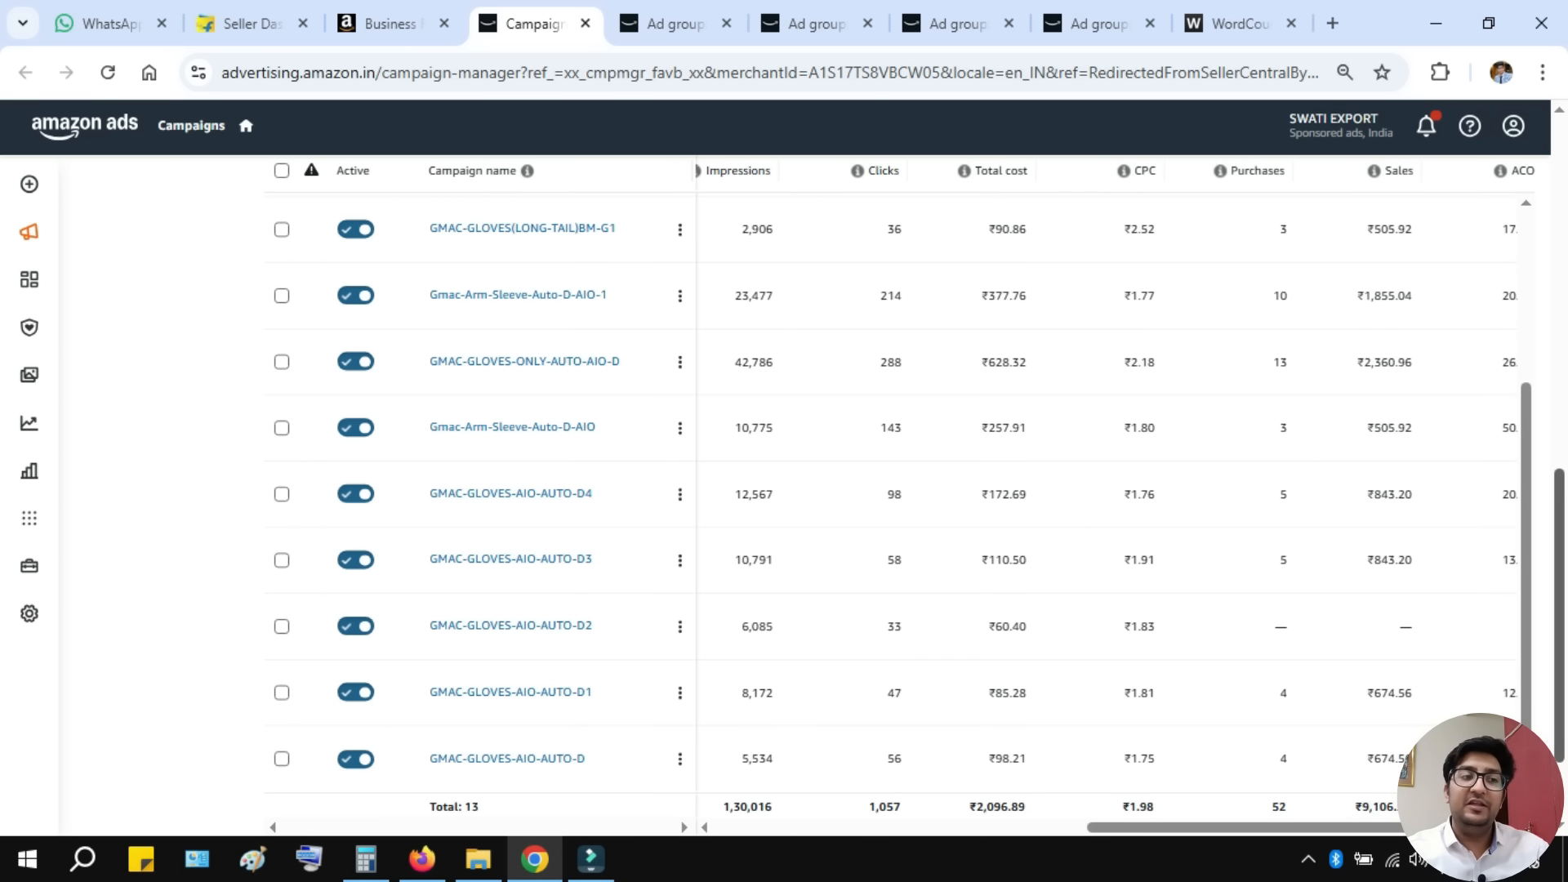
scroll(898, 490, "down", 2)
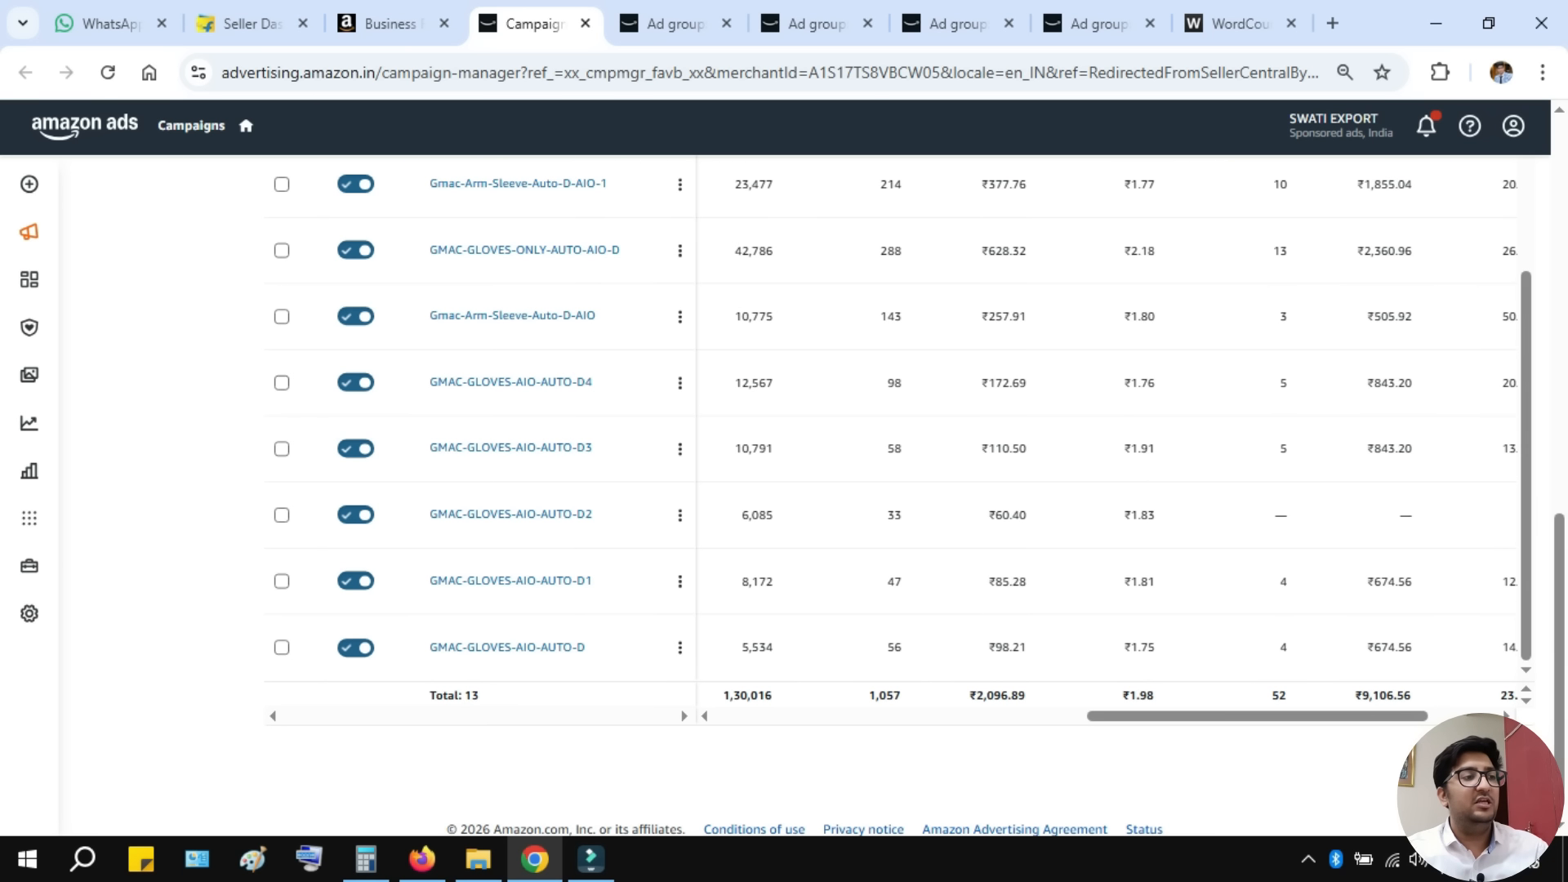
- Look at the performance chart once more, then go to Seller Central and open its home page with the account snapshot
scroll(898, 490, "up", 10)
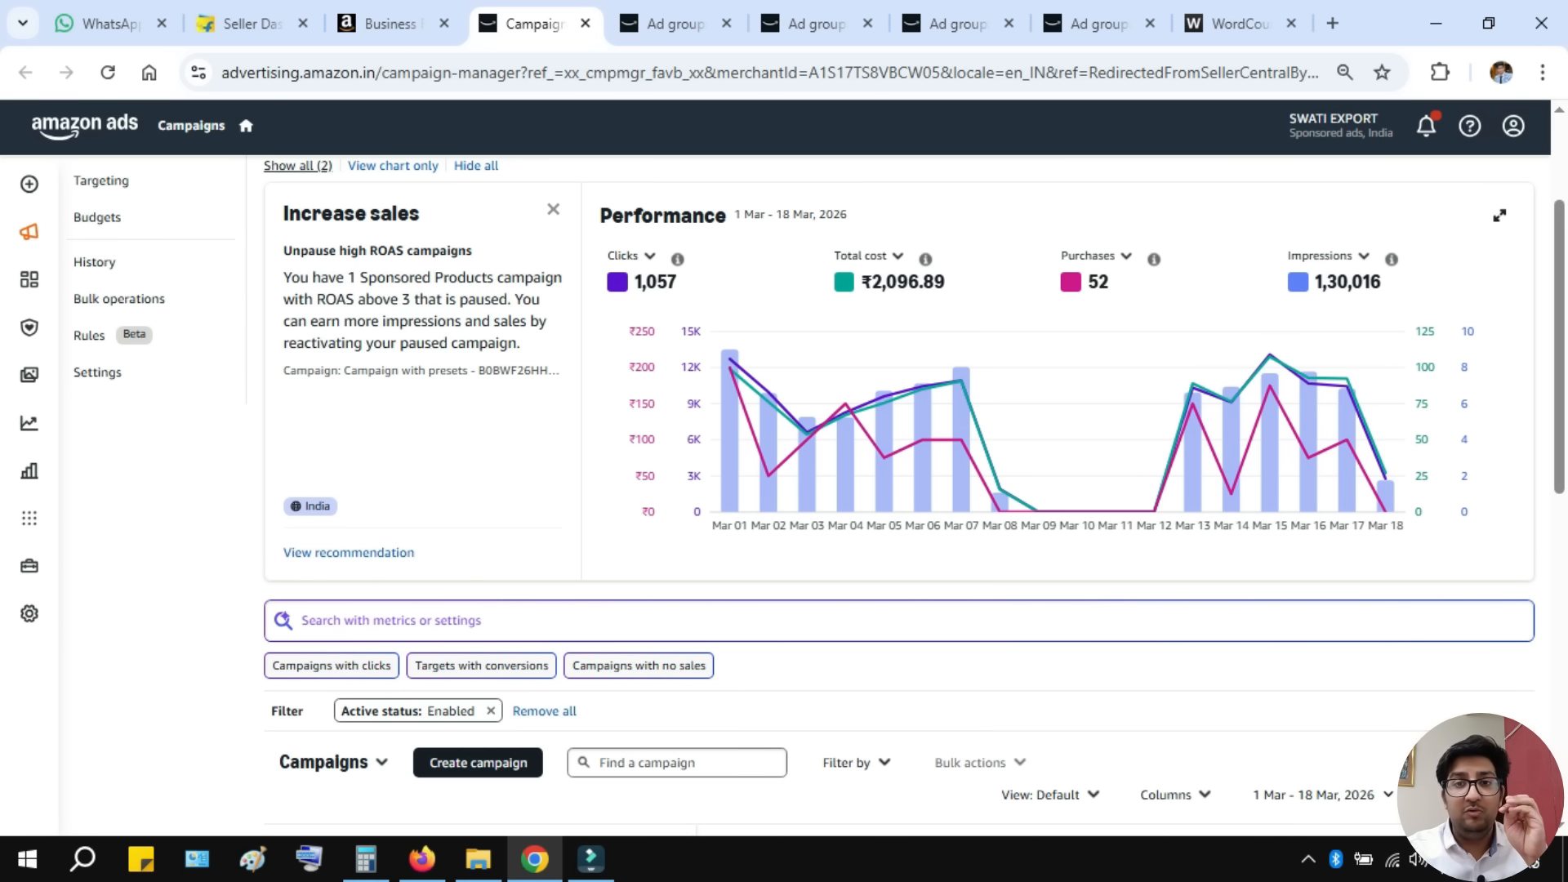
left_click(383, 23)
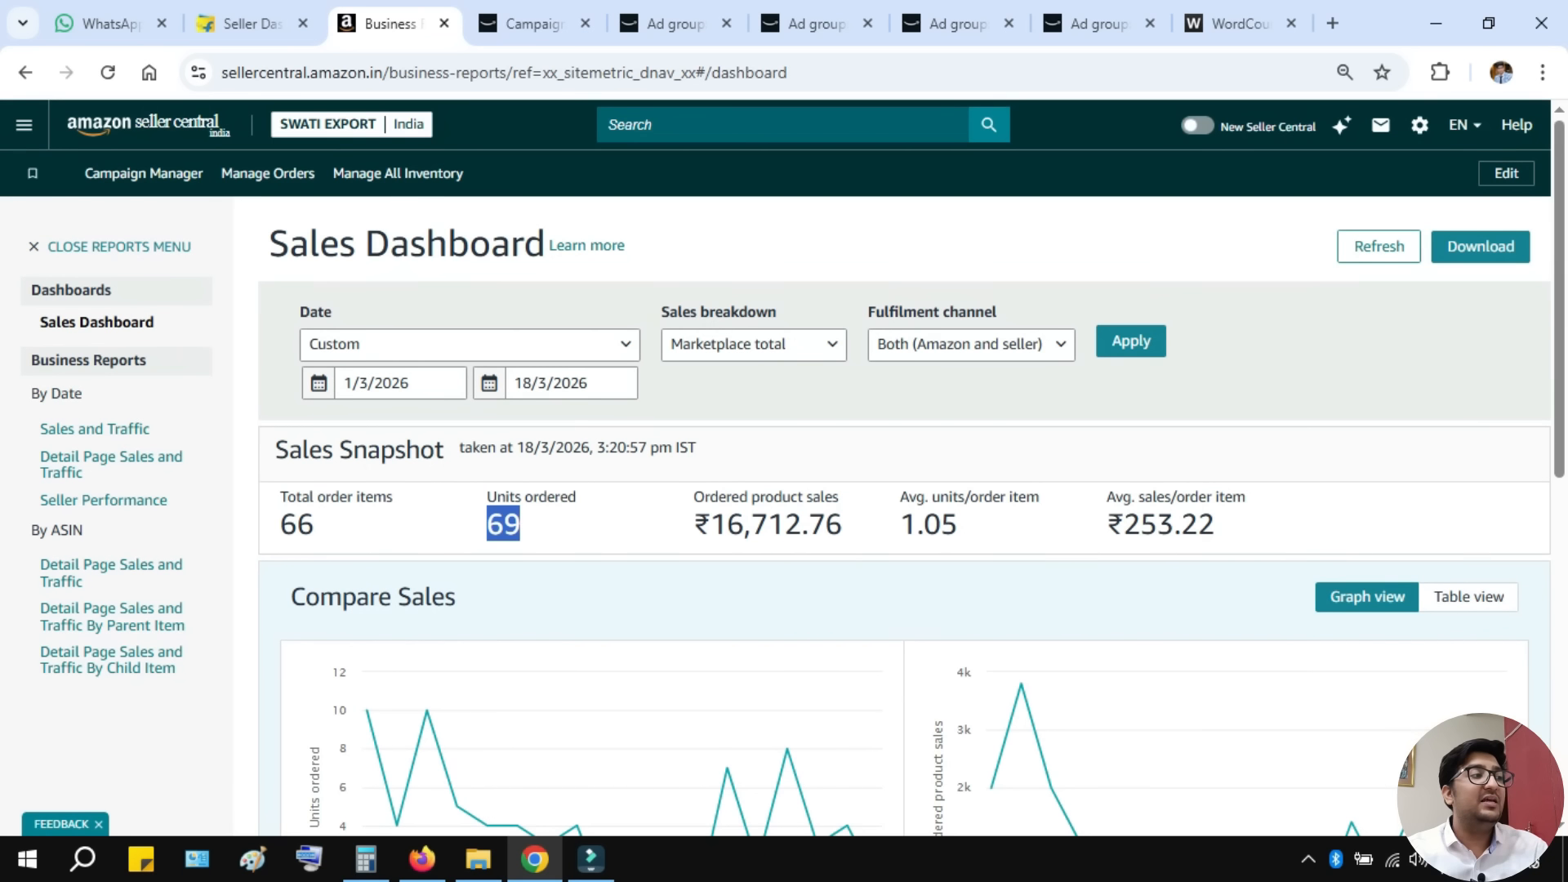
left_click(147, 125)
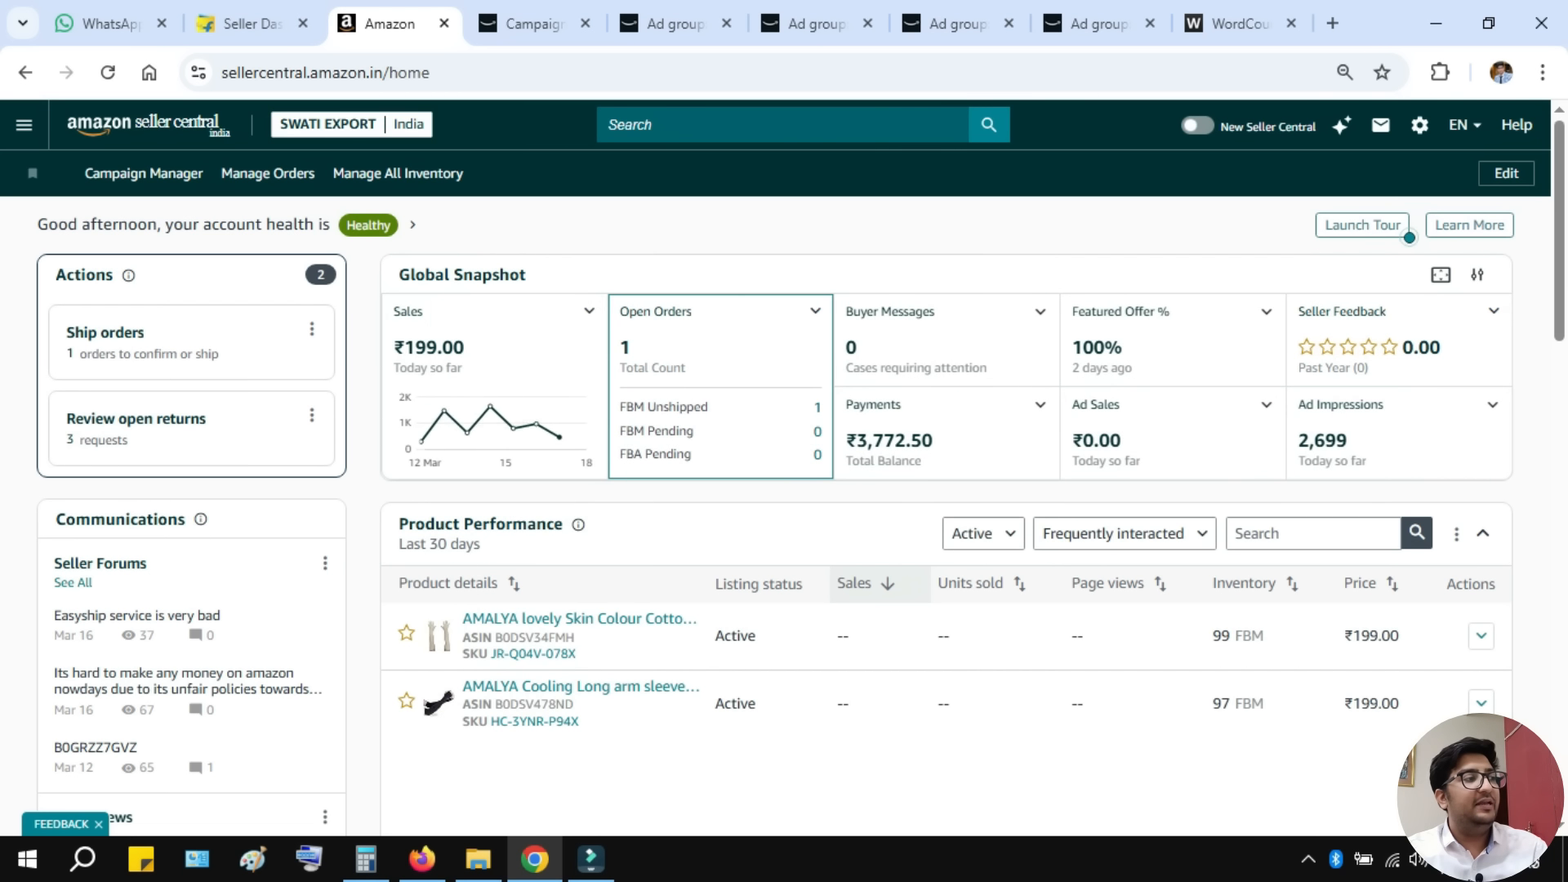
- Check the bids of the D3 ad group's automatic targeting groups, then view the D4 ad group's ads overview
left_click(675, 24)
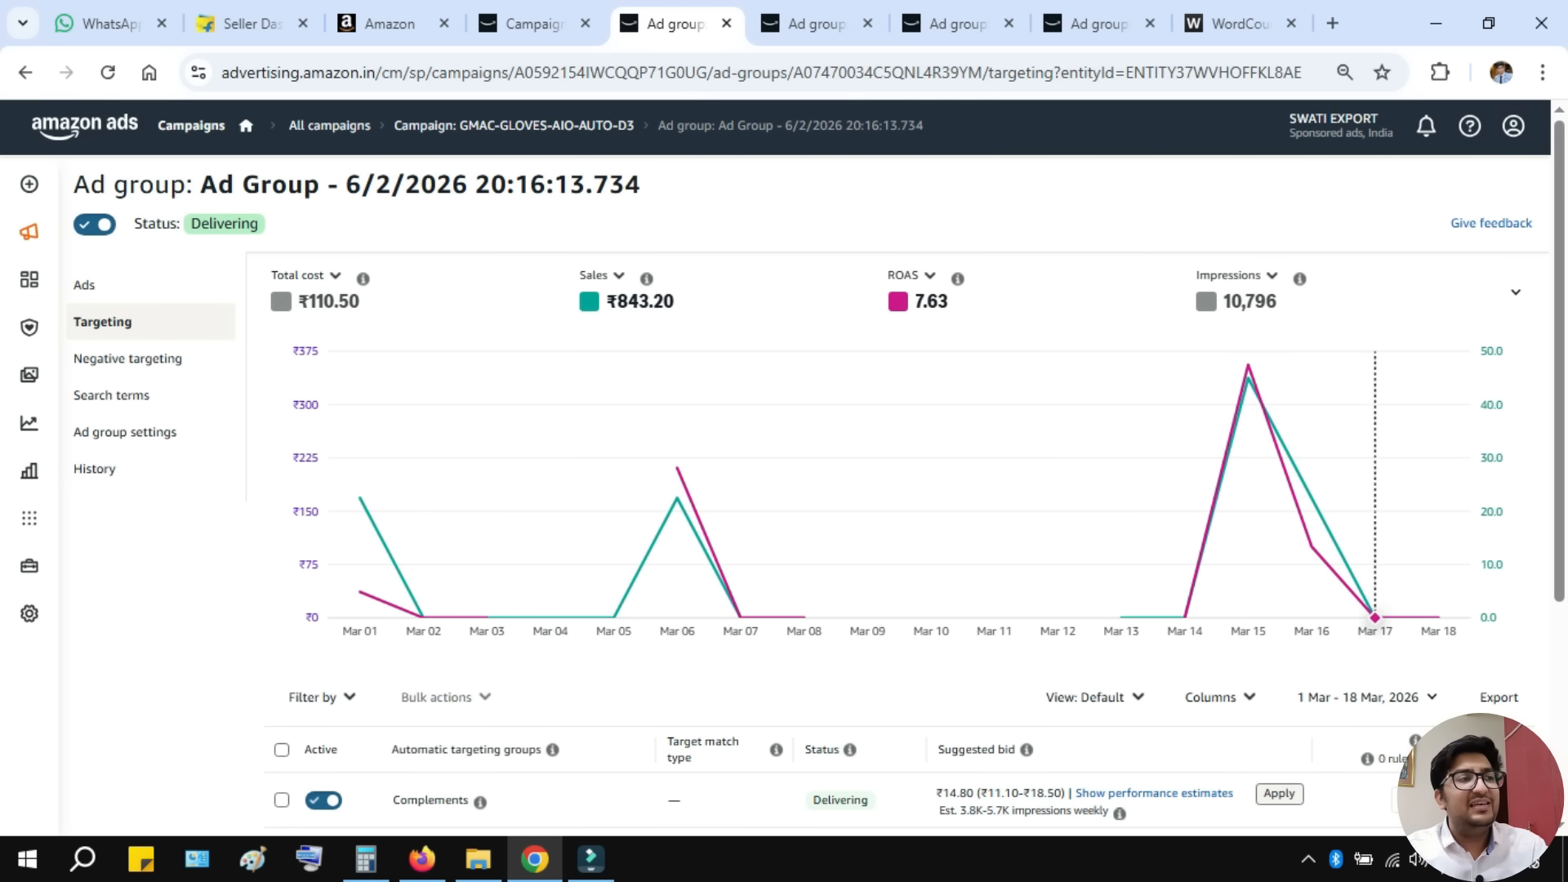
scroll(898, 477, "down", 4)
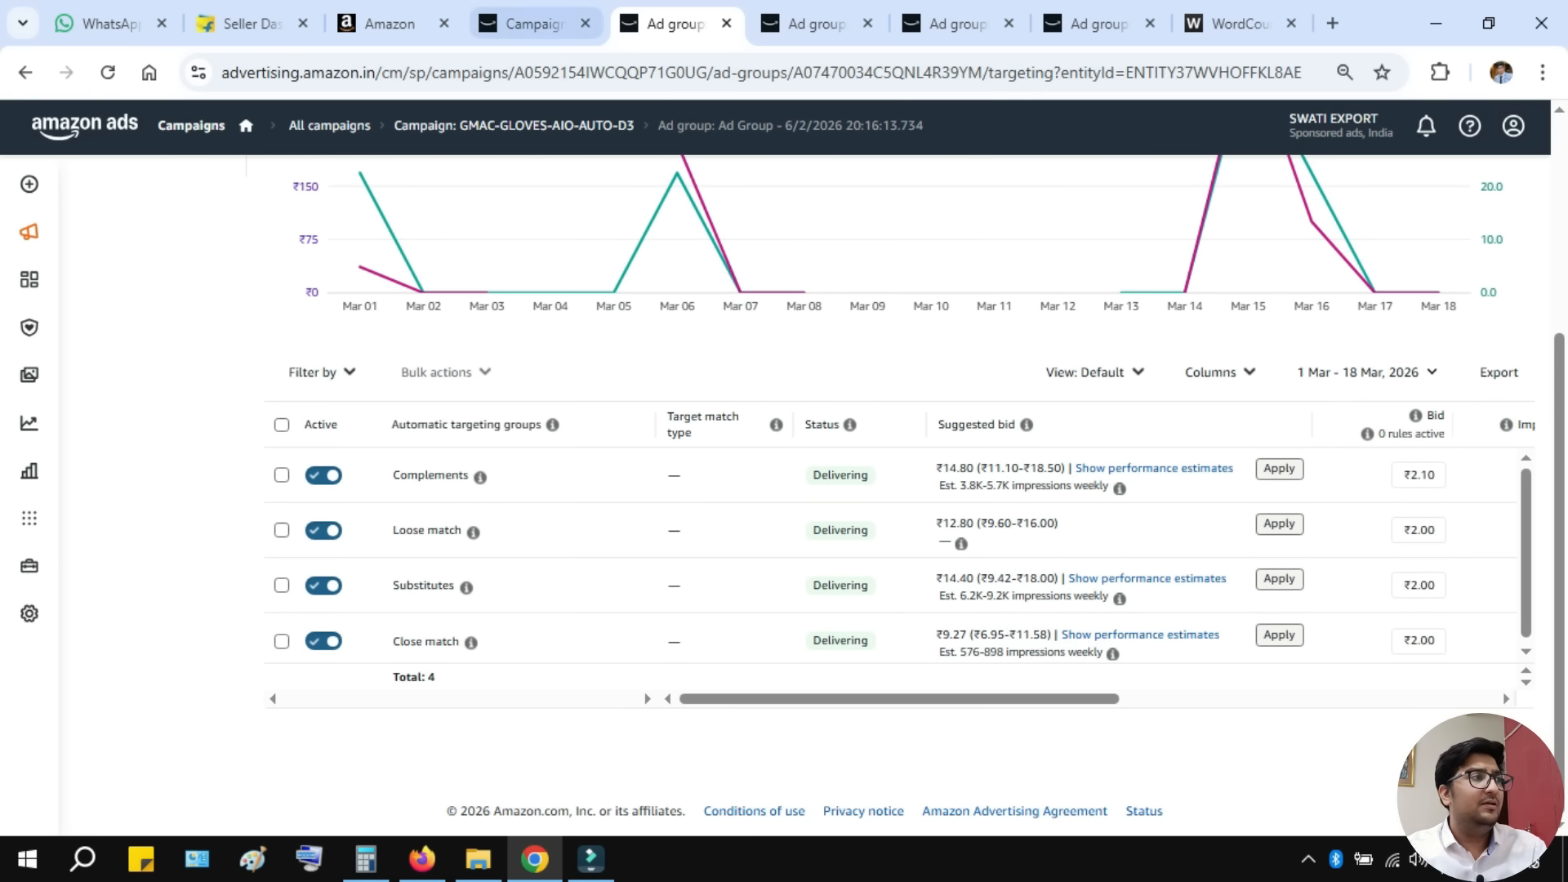
left_click(535, 24)
left_click(674, 23)
left_click(814, 23)
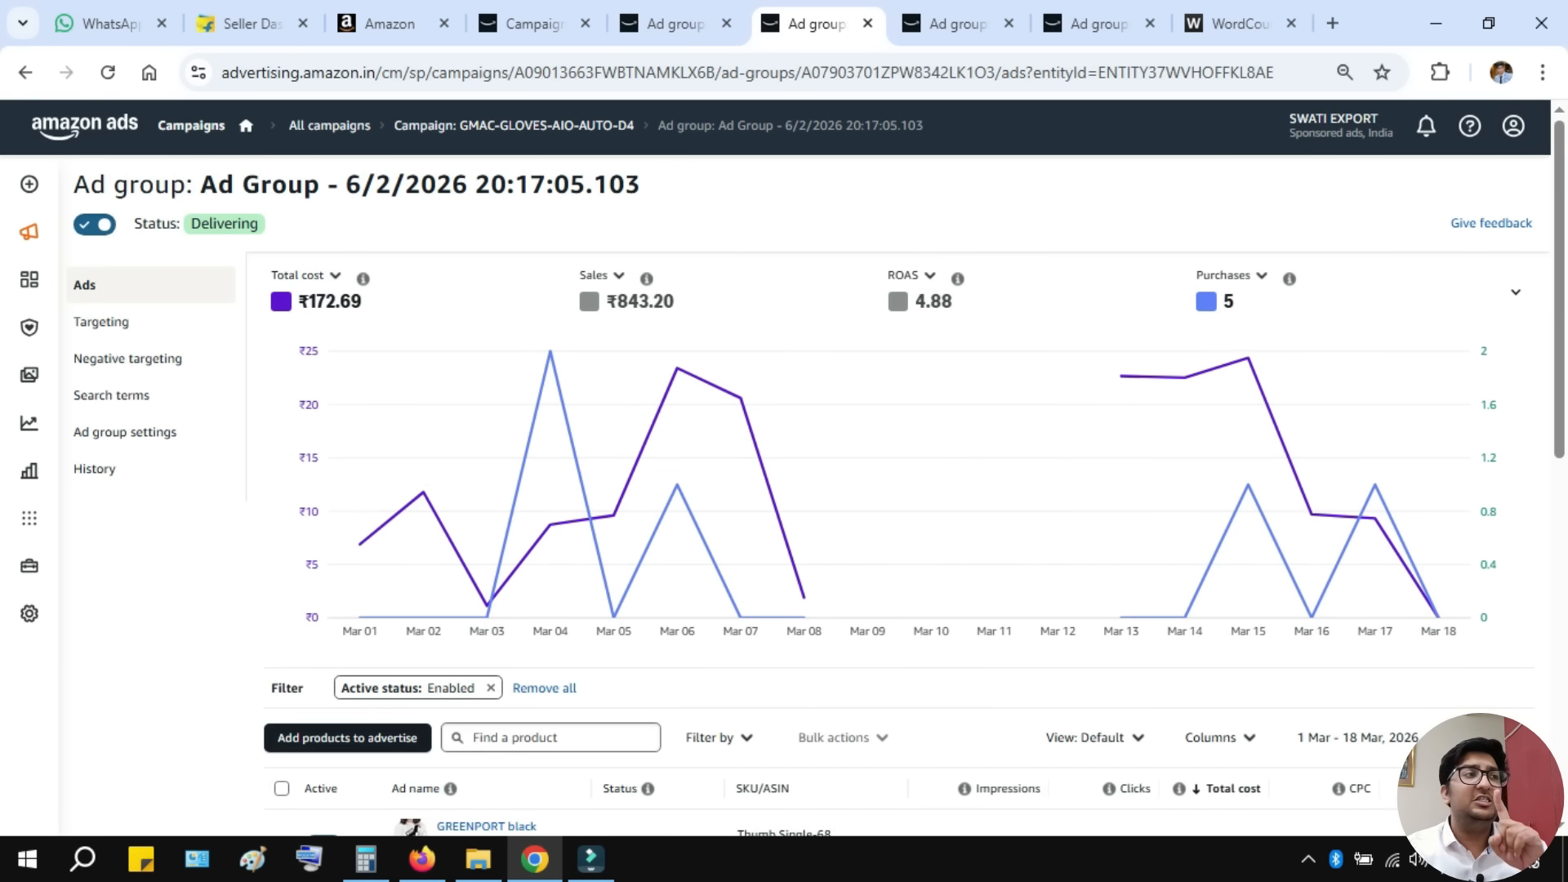
- Switch to WordCounter and add the line "Biding - 2rs" below "ENTIRE CATALOGUE - ALL PRODUCTS" in the notes
left_click(955, 24)
left_click(1097, 24)
left_click(1238, 23)
left_click(510, 491)
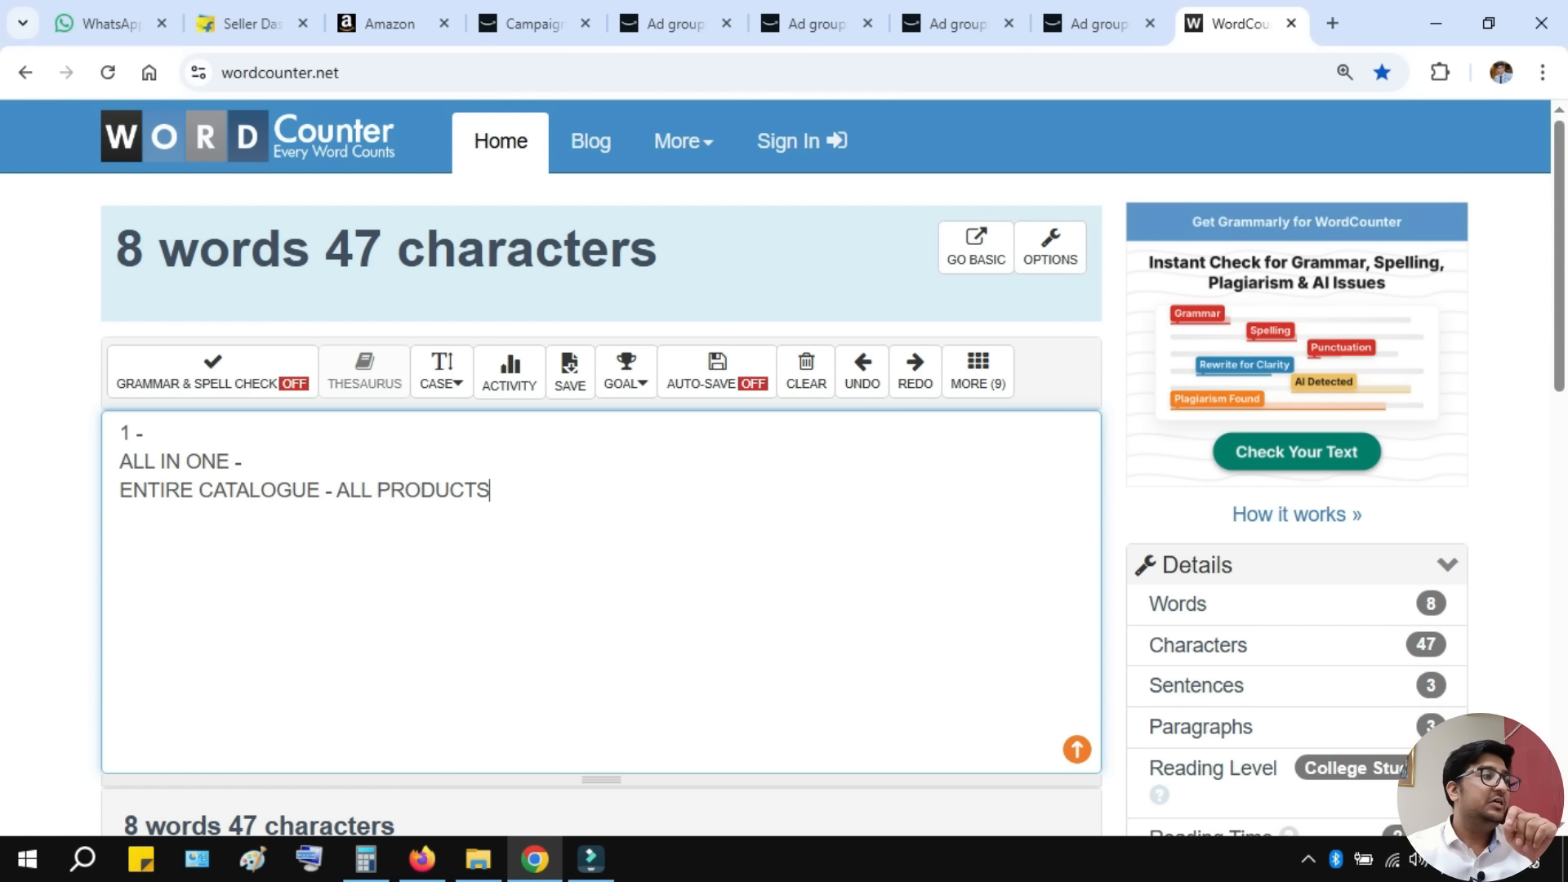
key("Return")
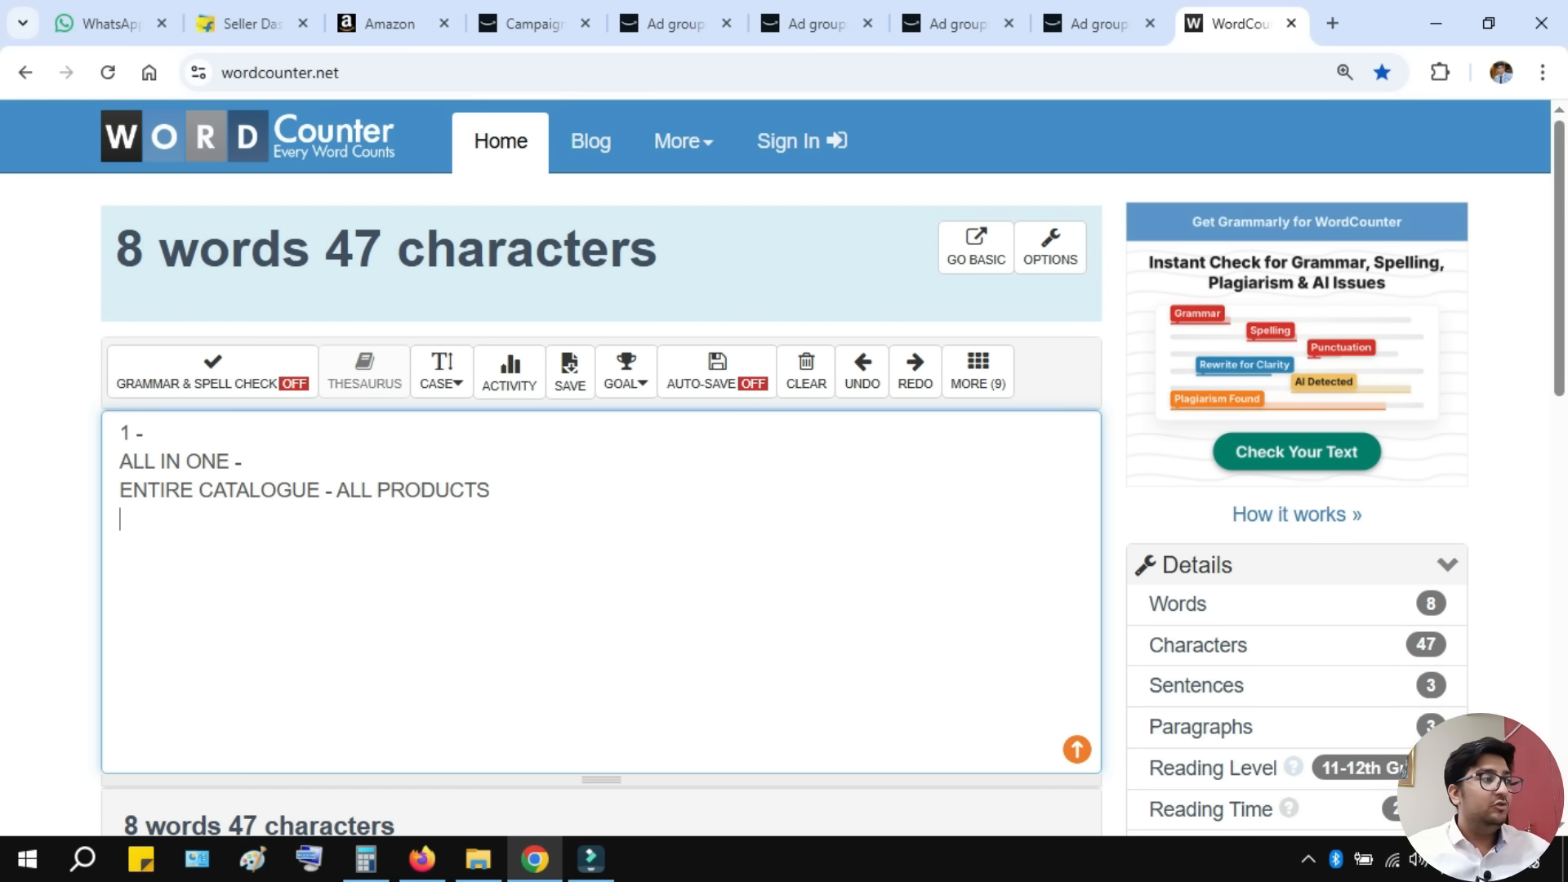
type("Bi")
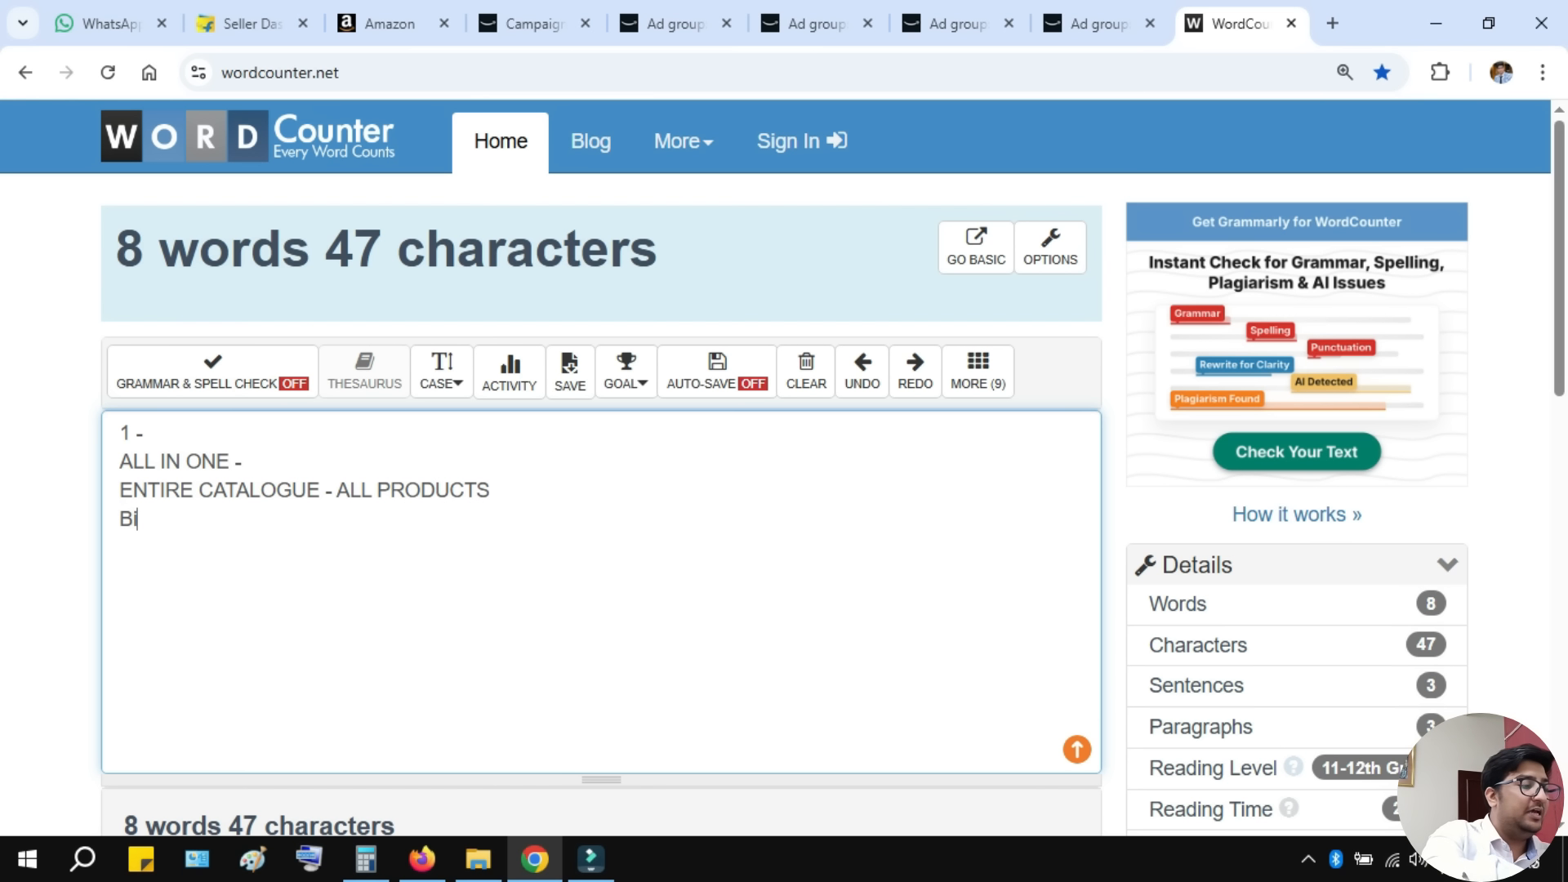
type("ding - 2rs")
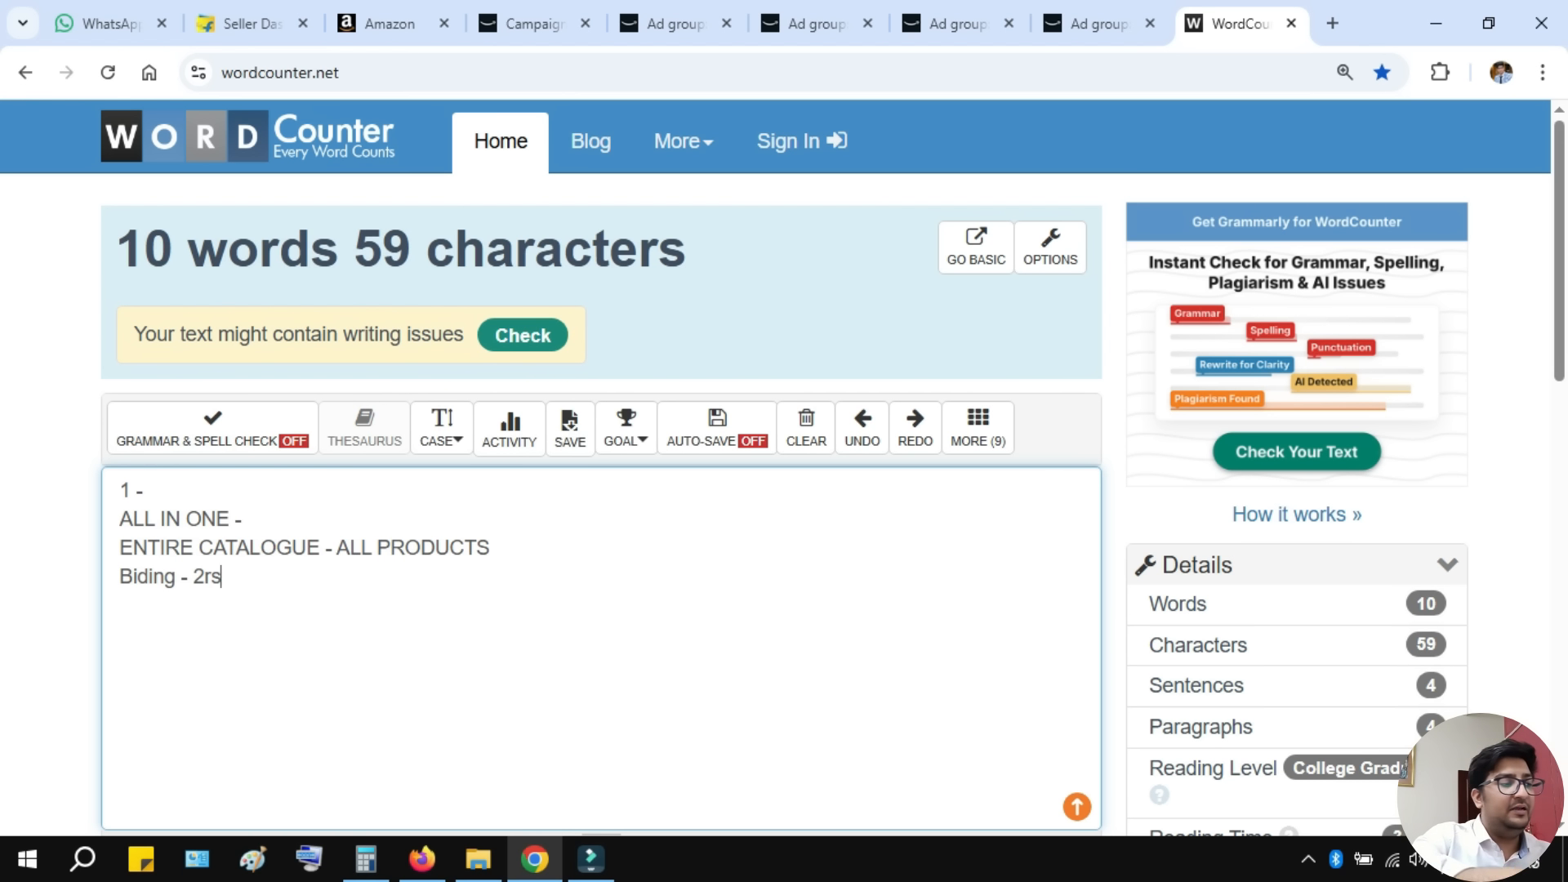
- Add the line "Strategy - Down only" below "Biding - 2rs" in the notes
key("Return")
type("S")
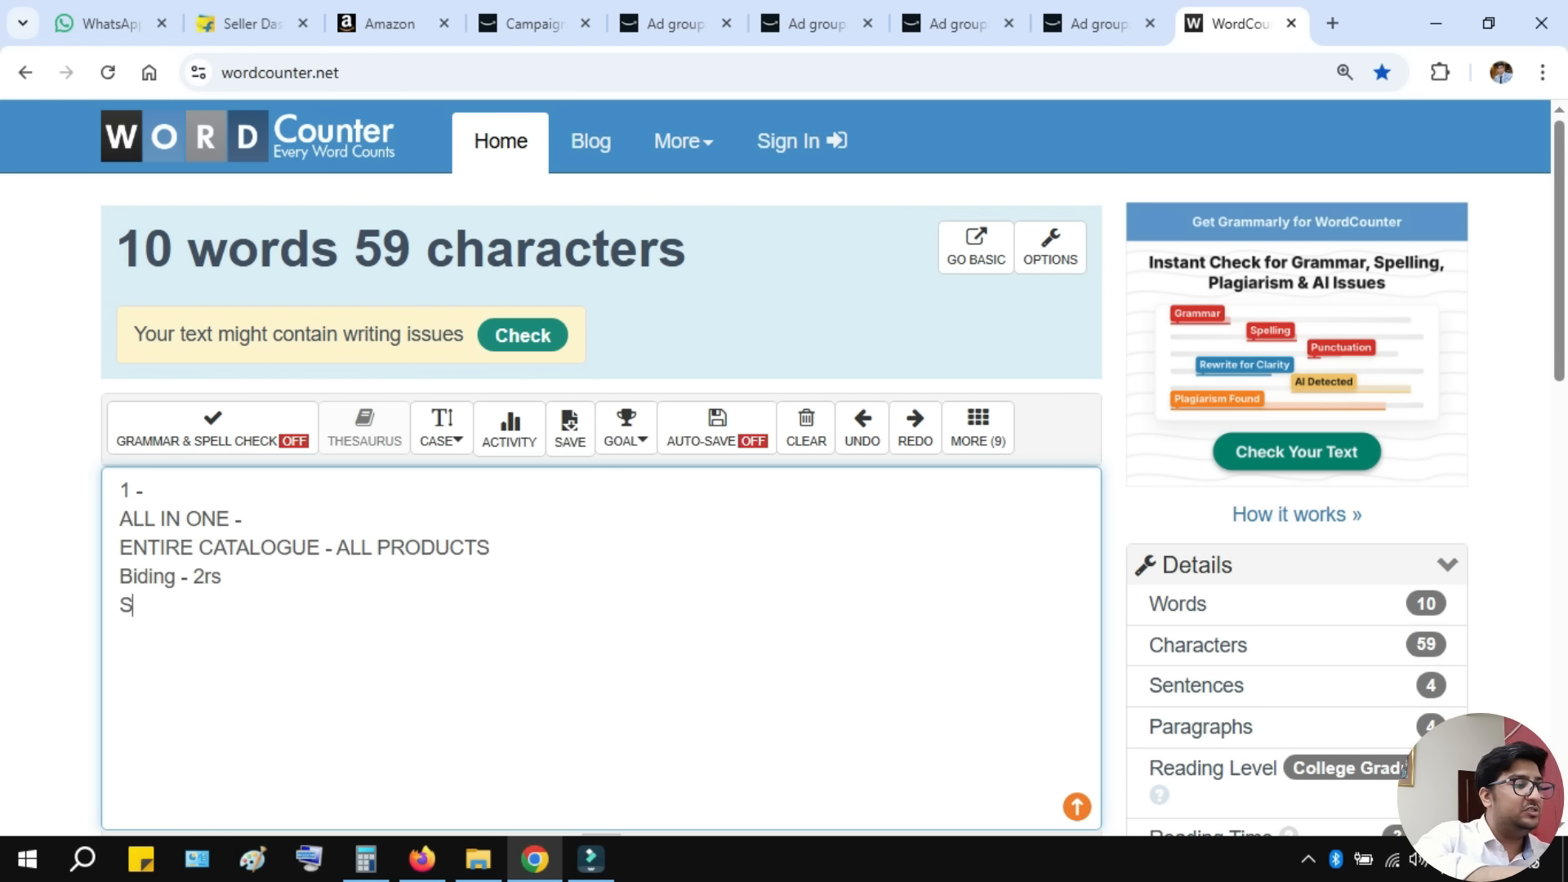
type("trate")
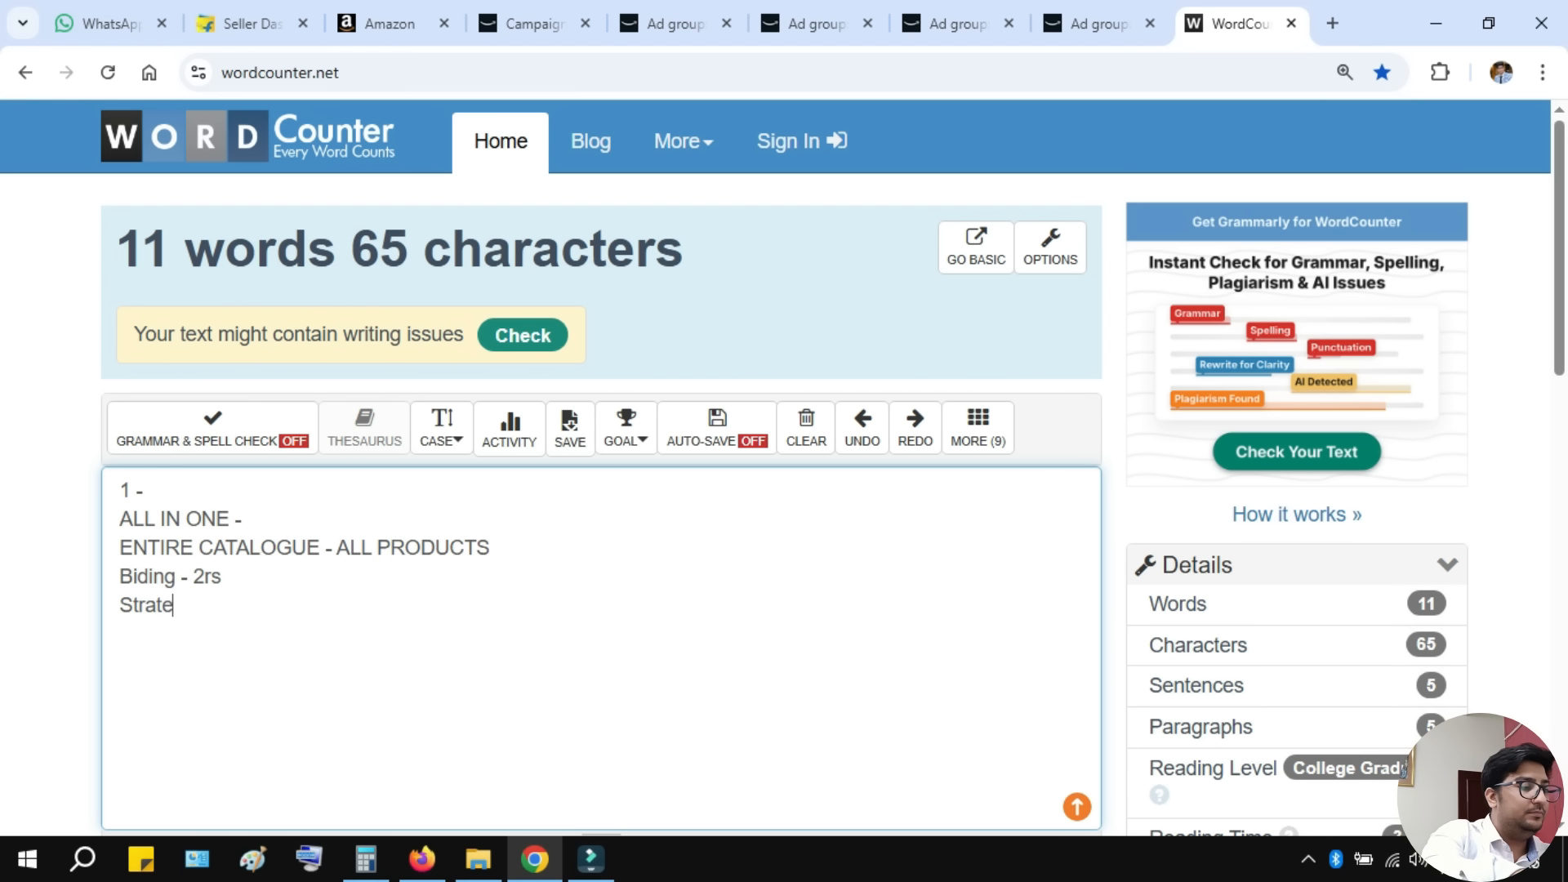
type("gy - D")
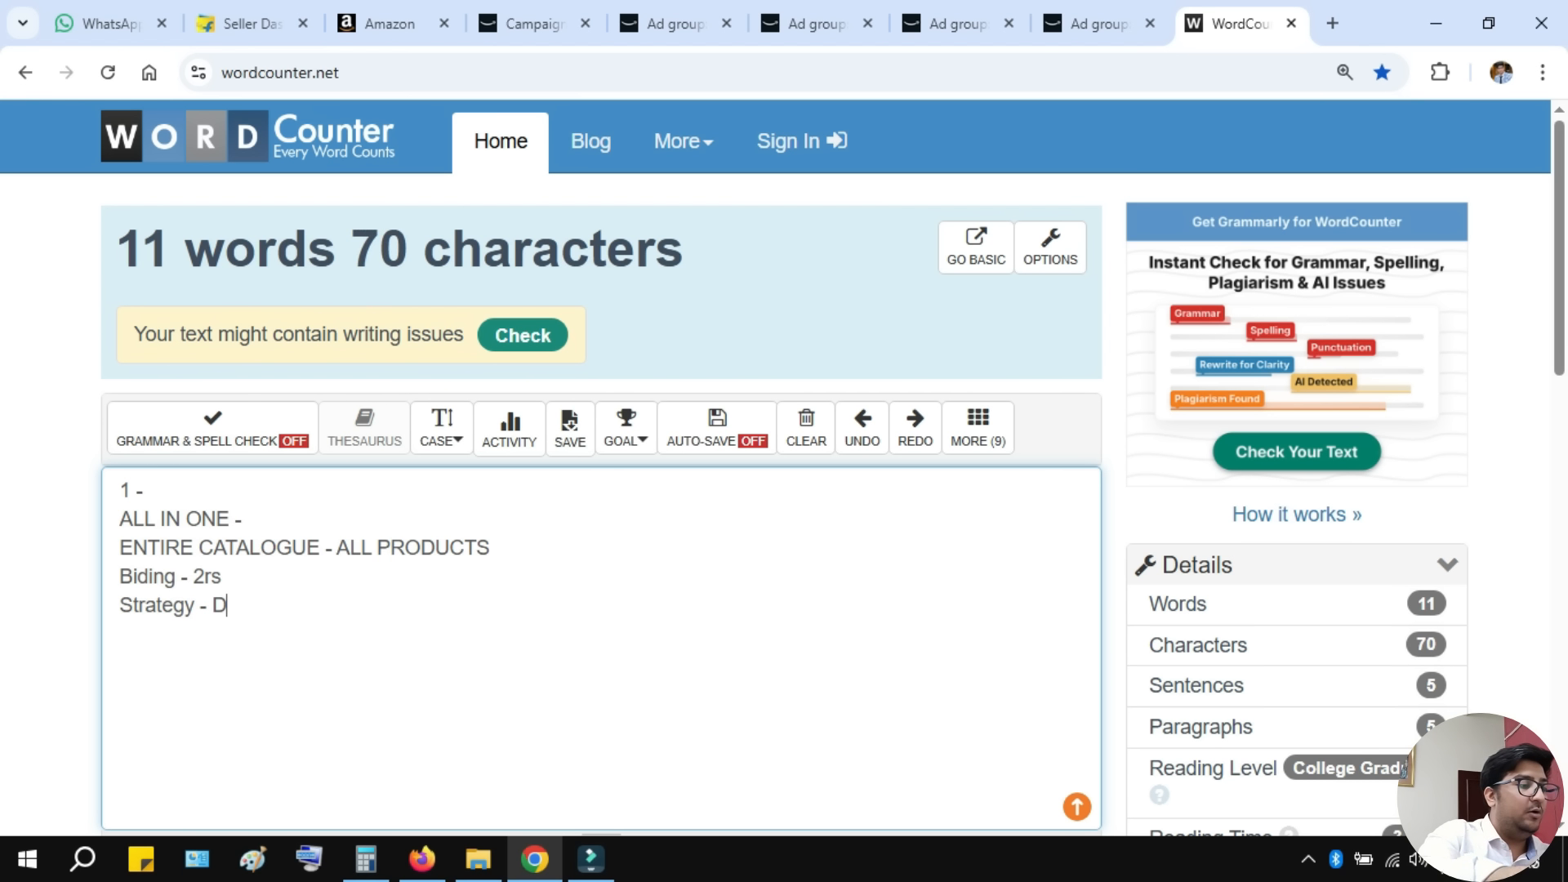
type("own only")
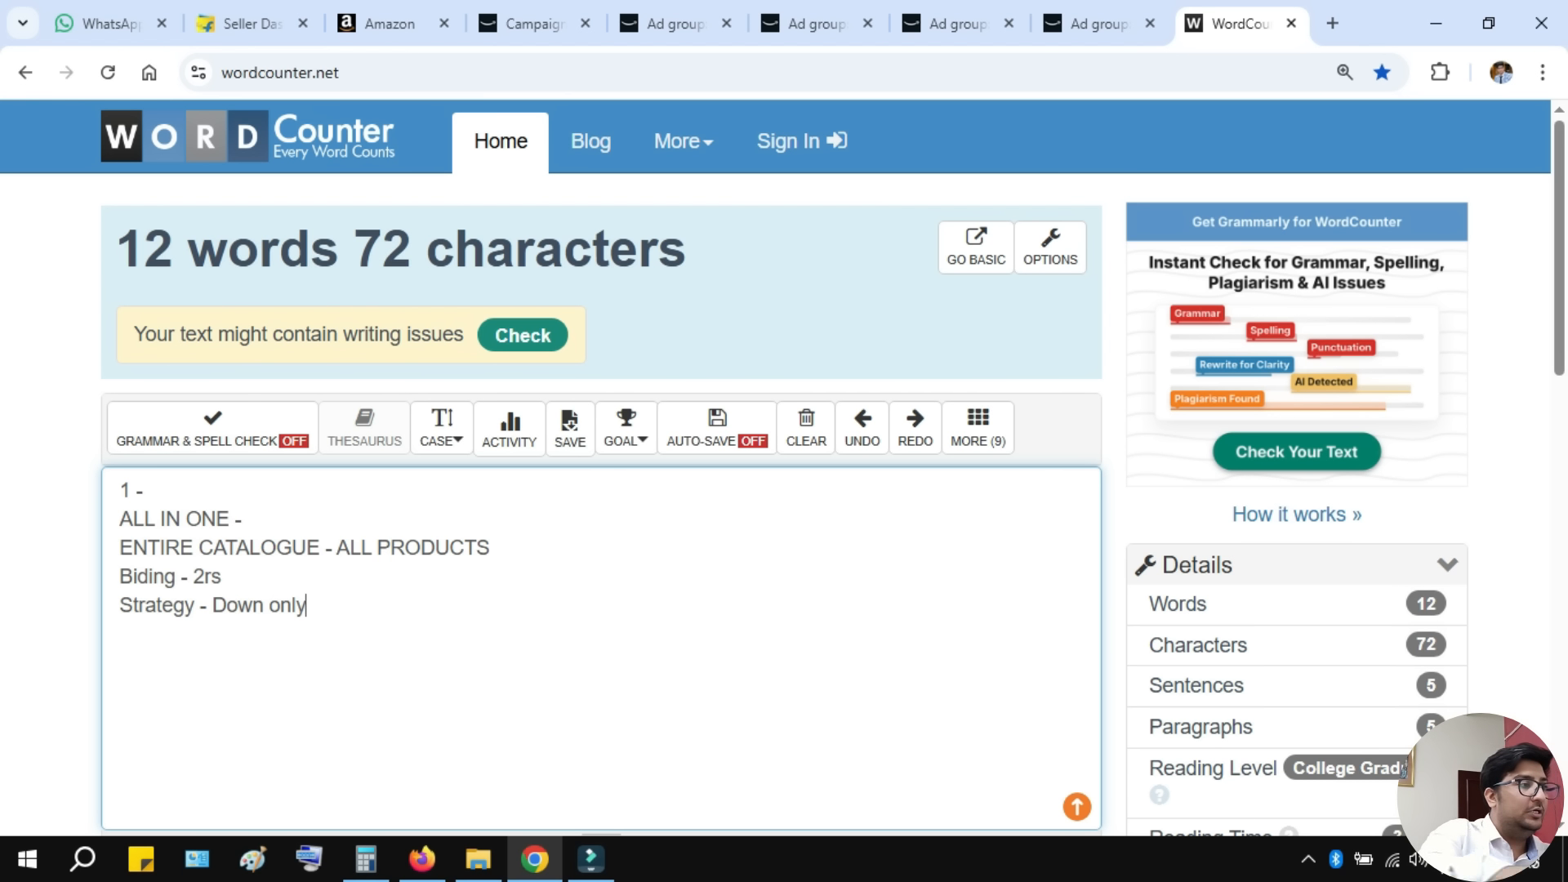
key("Return")
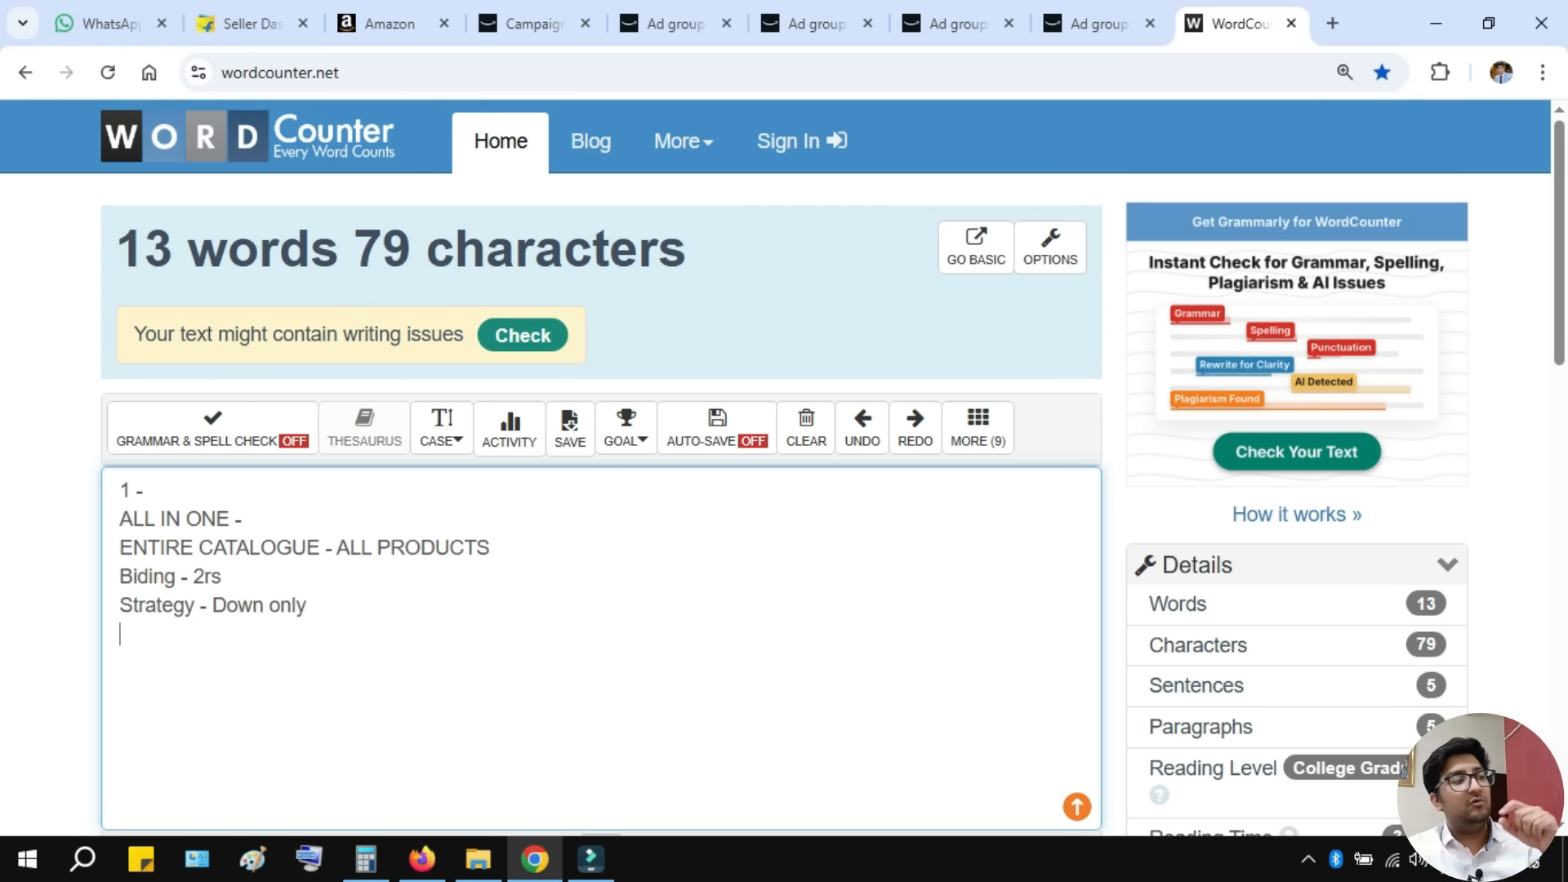
- Insert the line "Campain name - GMAC-AIO-AUTO-D-G1" between "1 -" and "ALL IN ONE -" in the notes
scroll(782, 468, "down", 1)
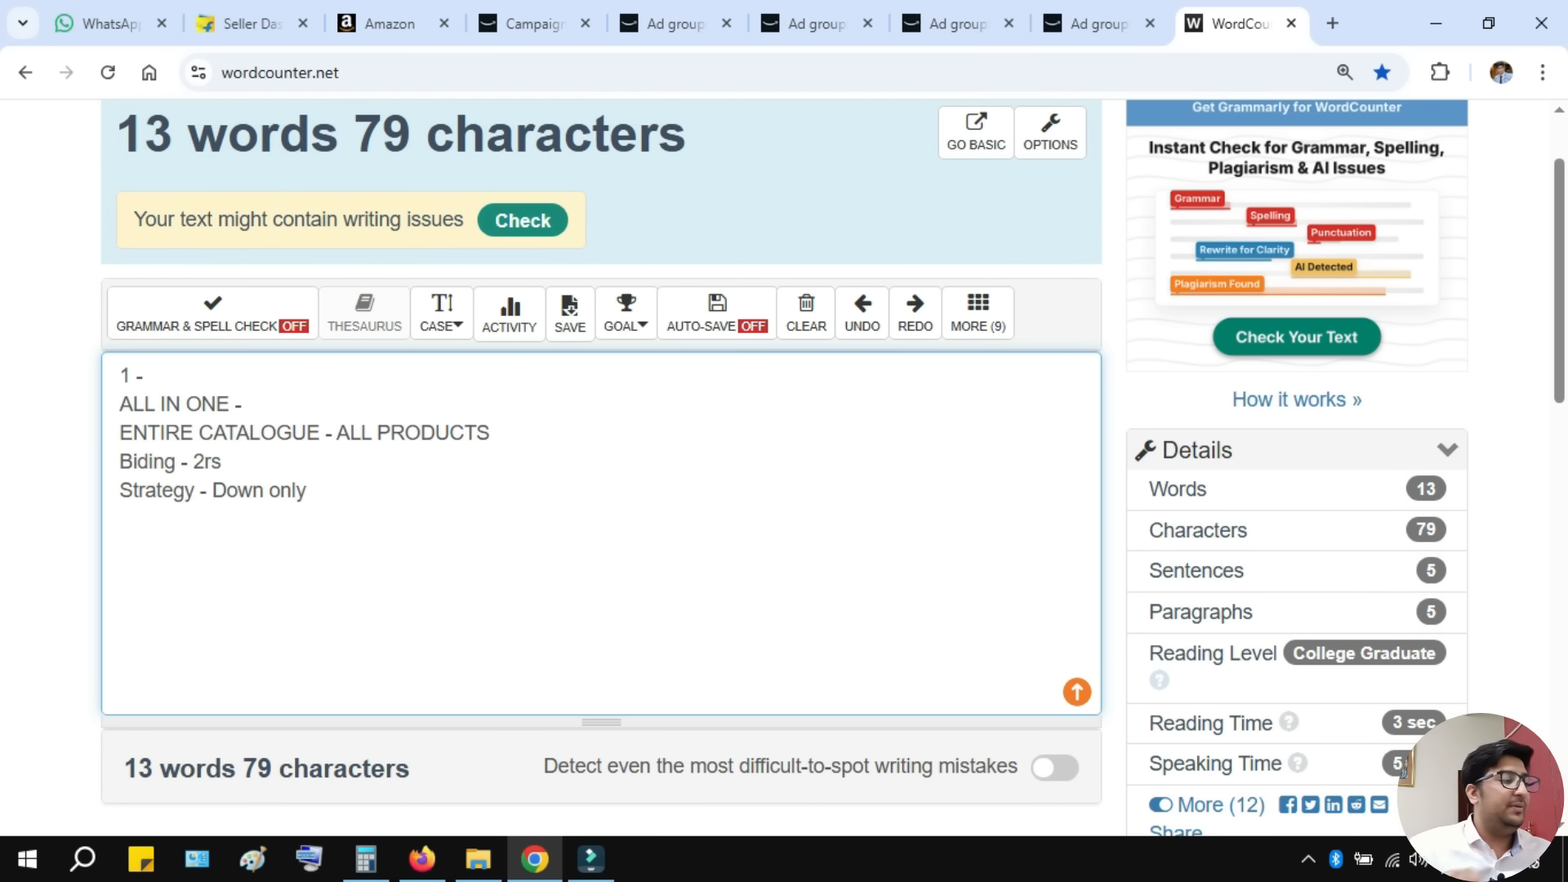
key("Return")
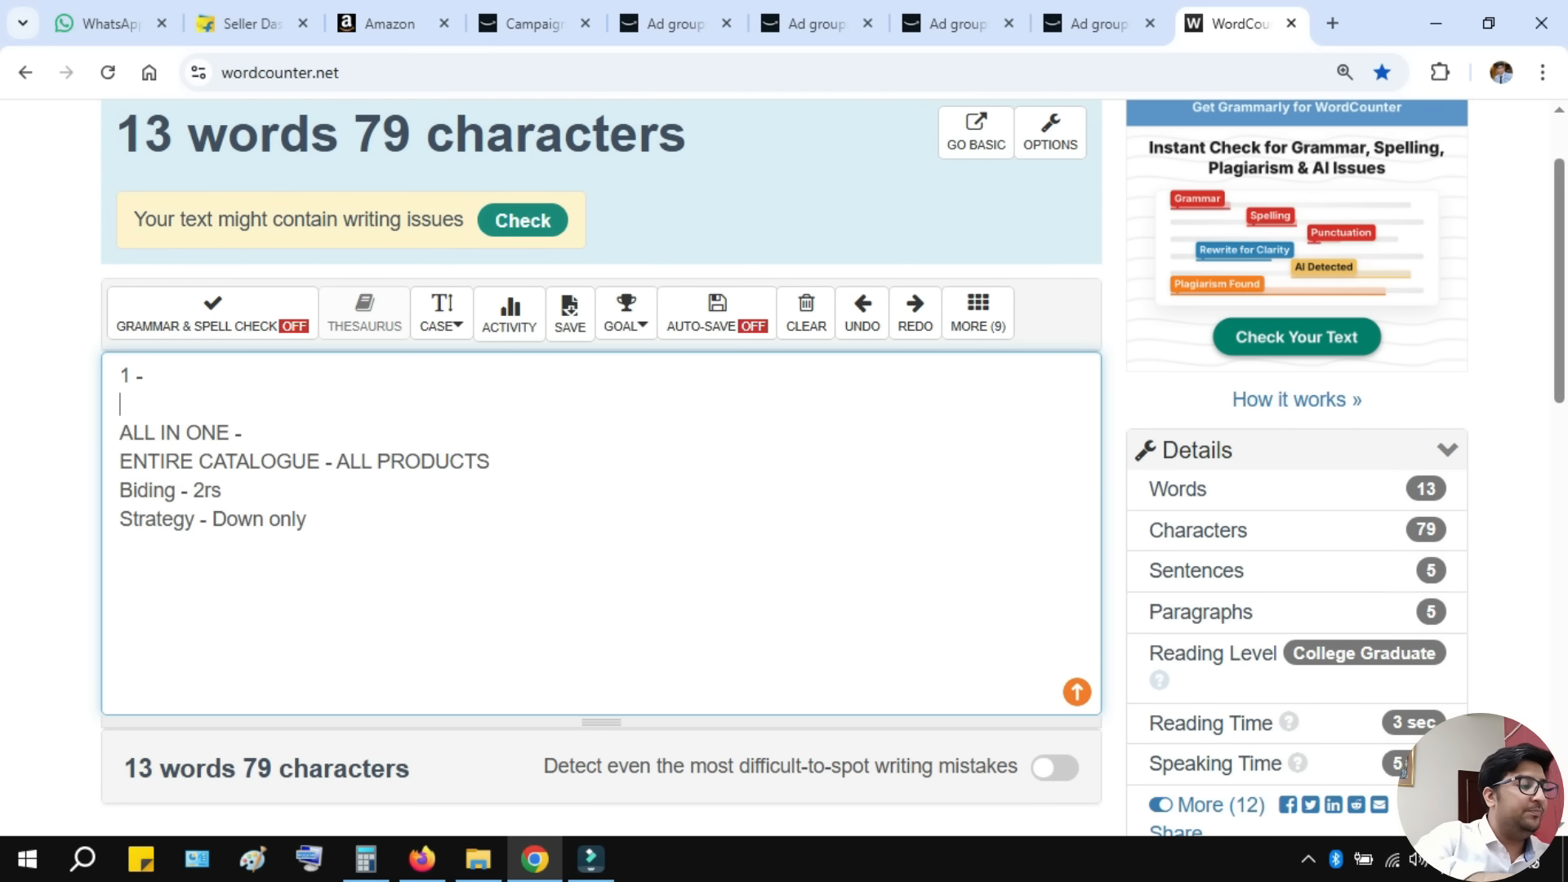
type("Campain name -")
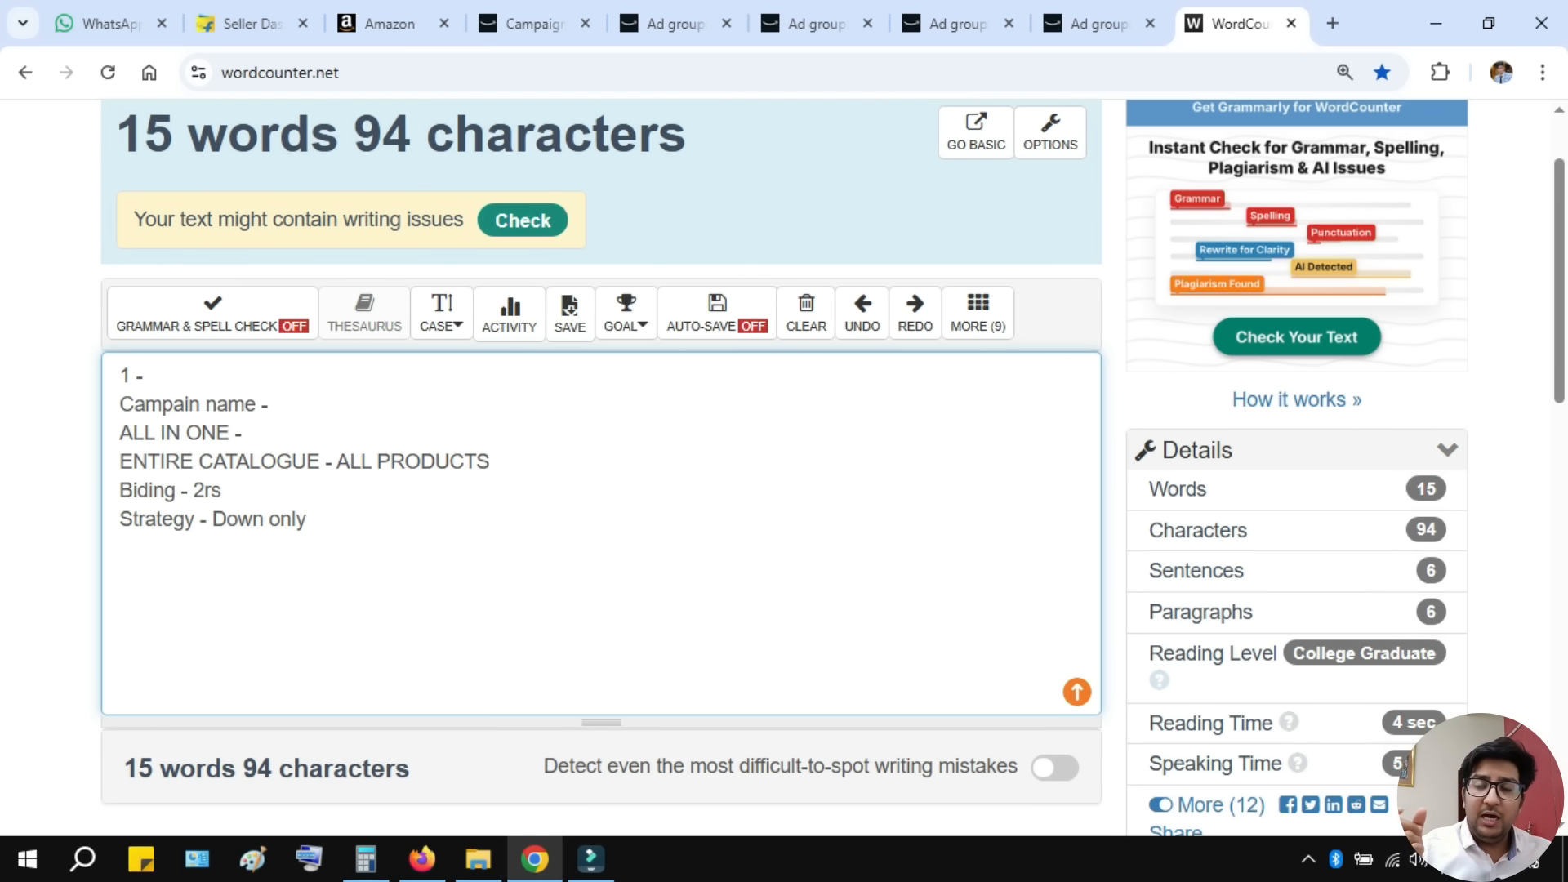
type("G")
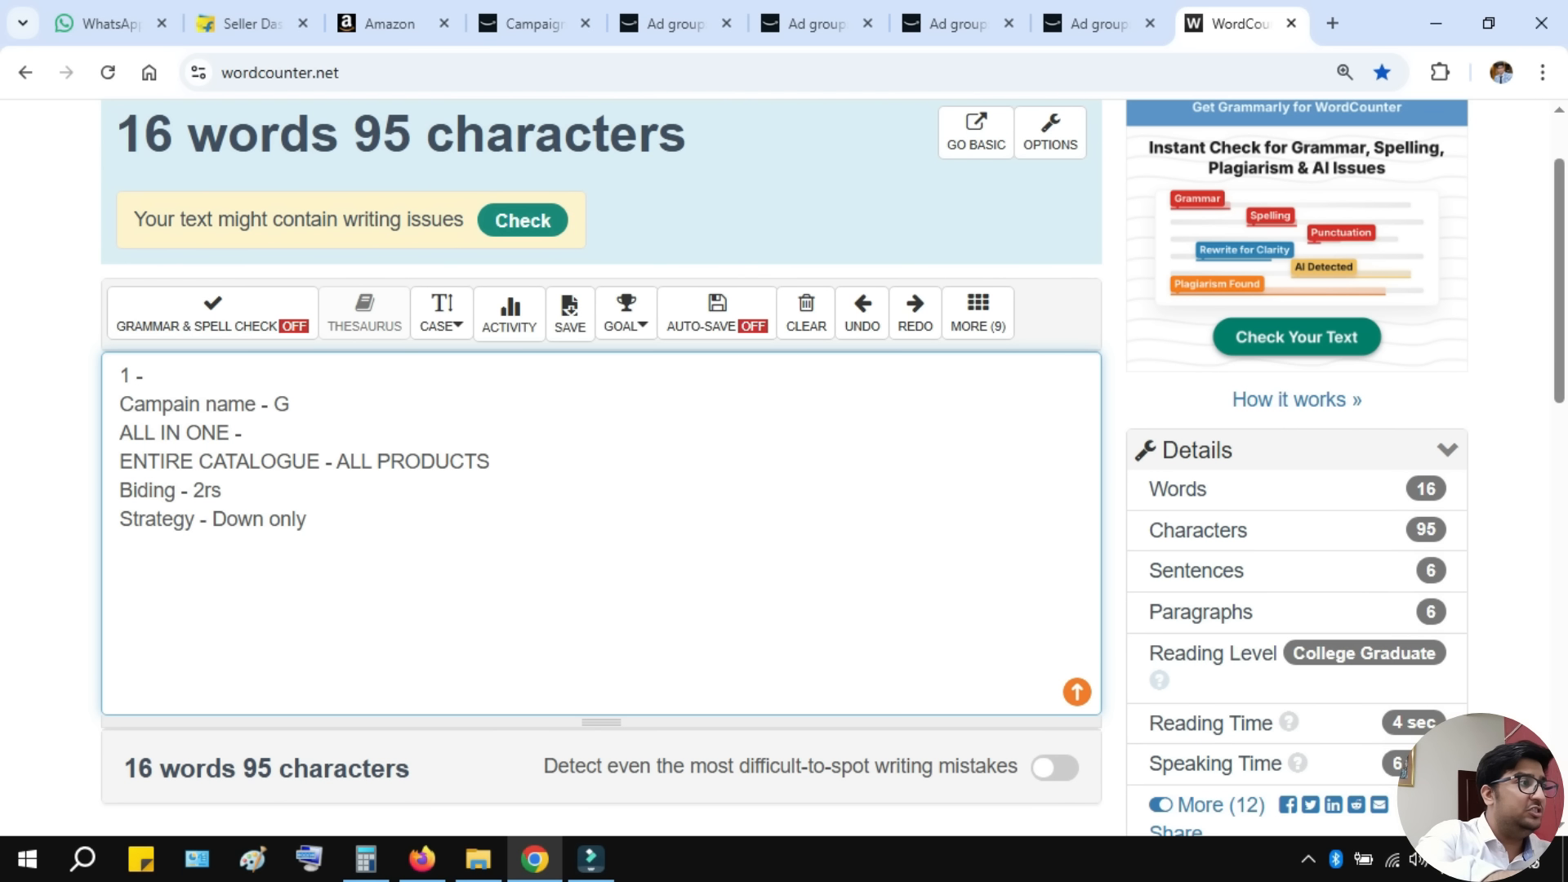
type("MAC-AIO")
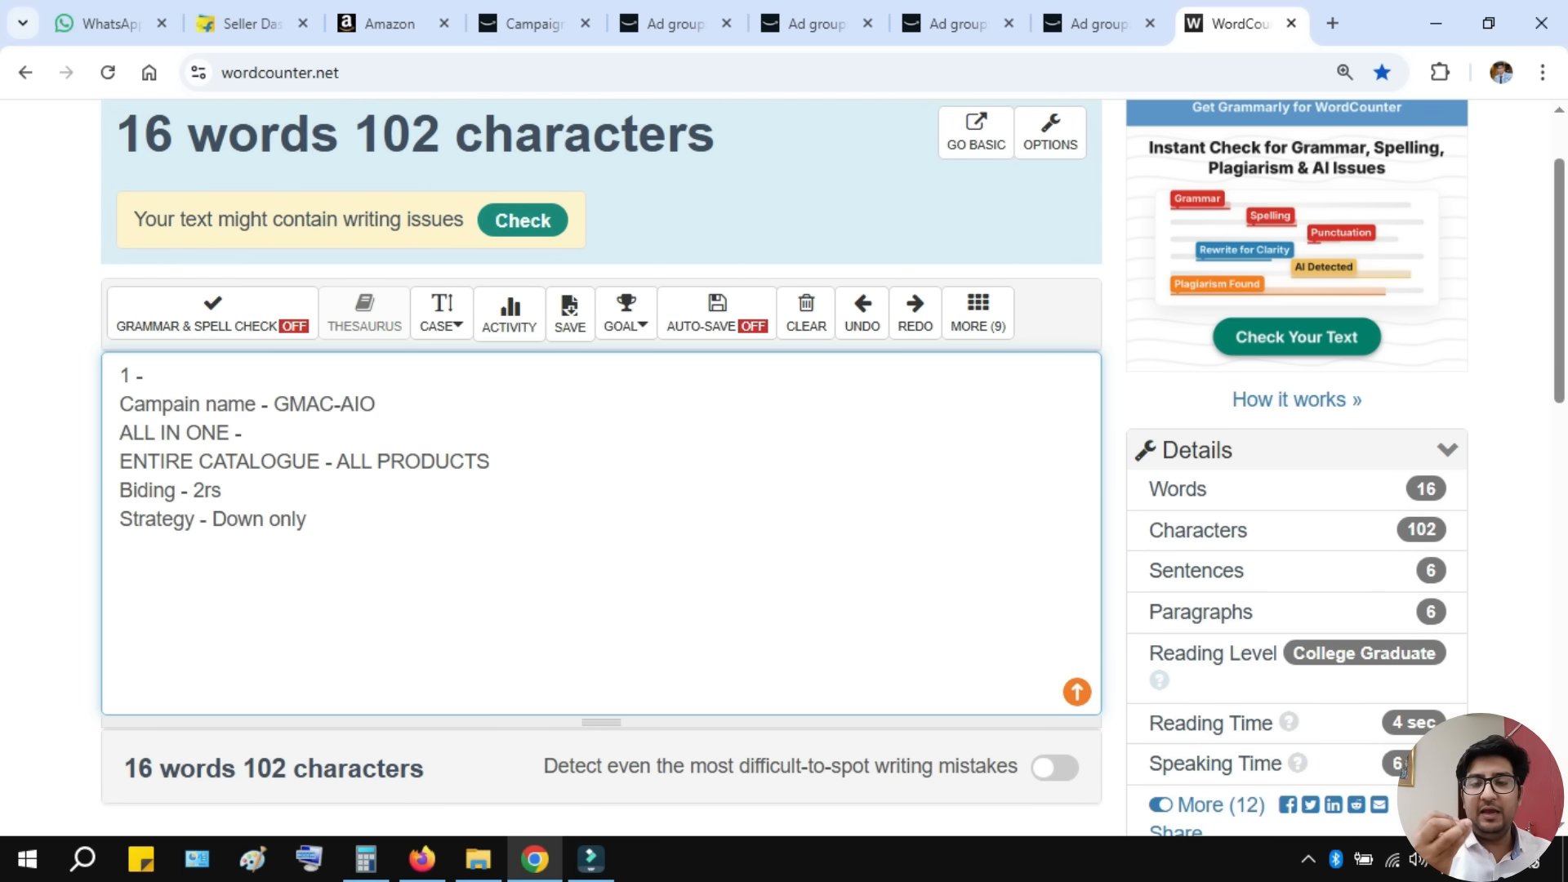
type("-")
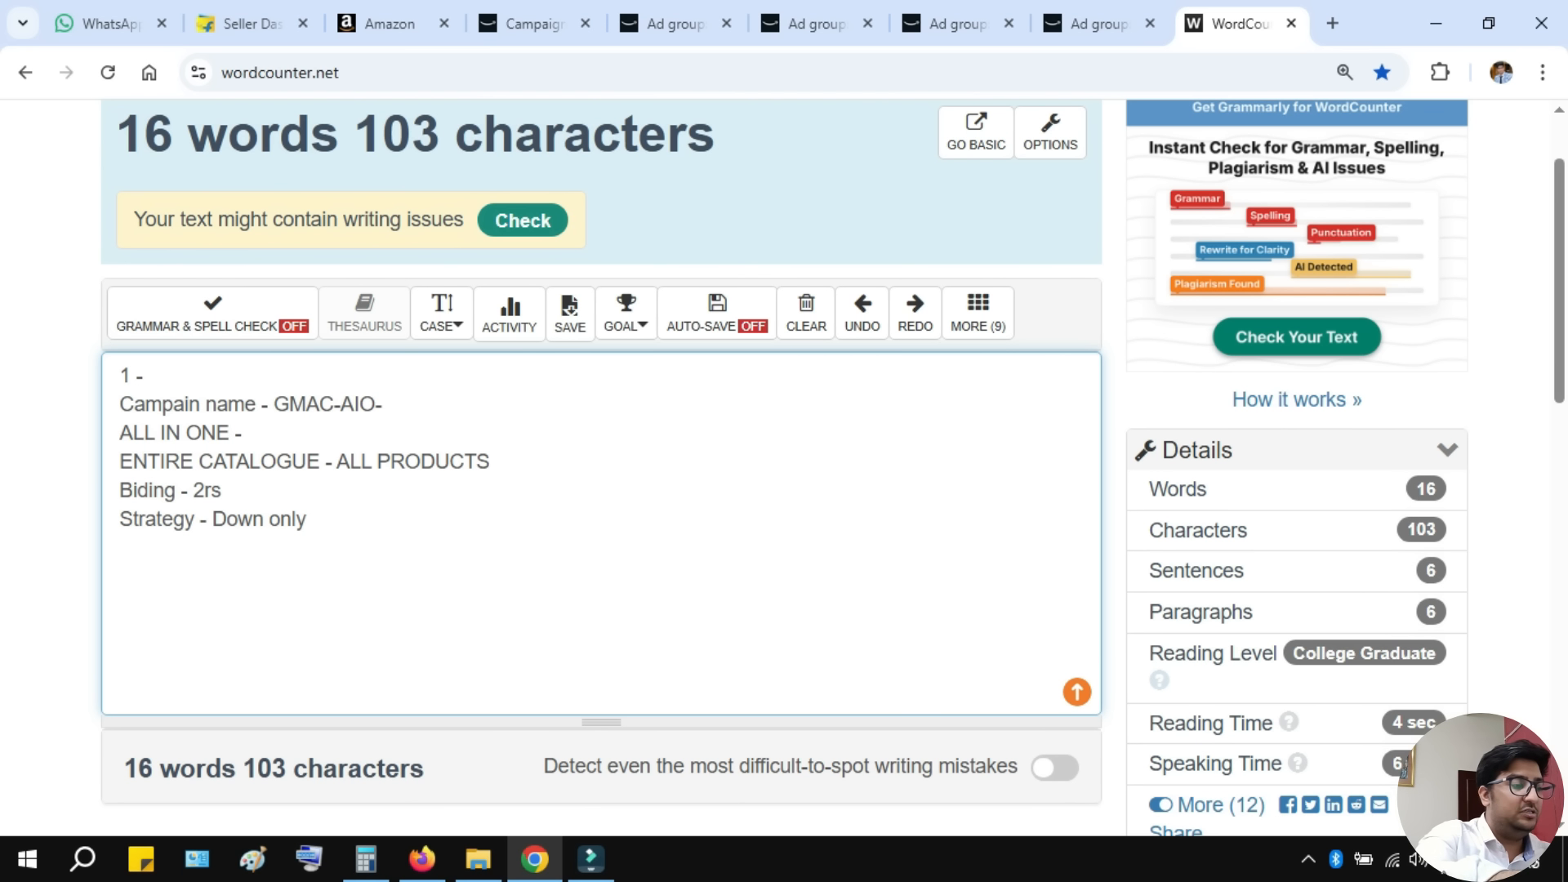
type("D")
key("BackSpace")
type("A")
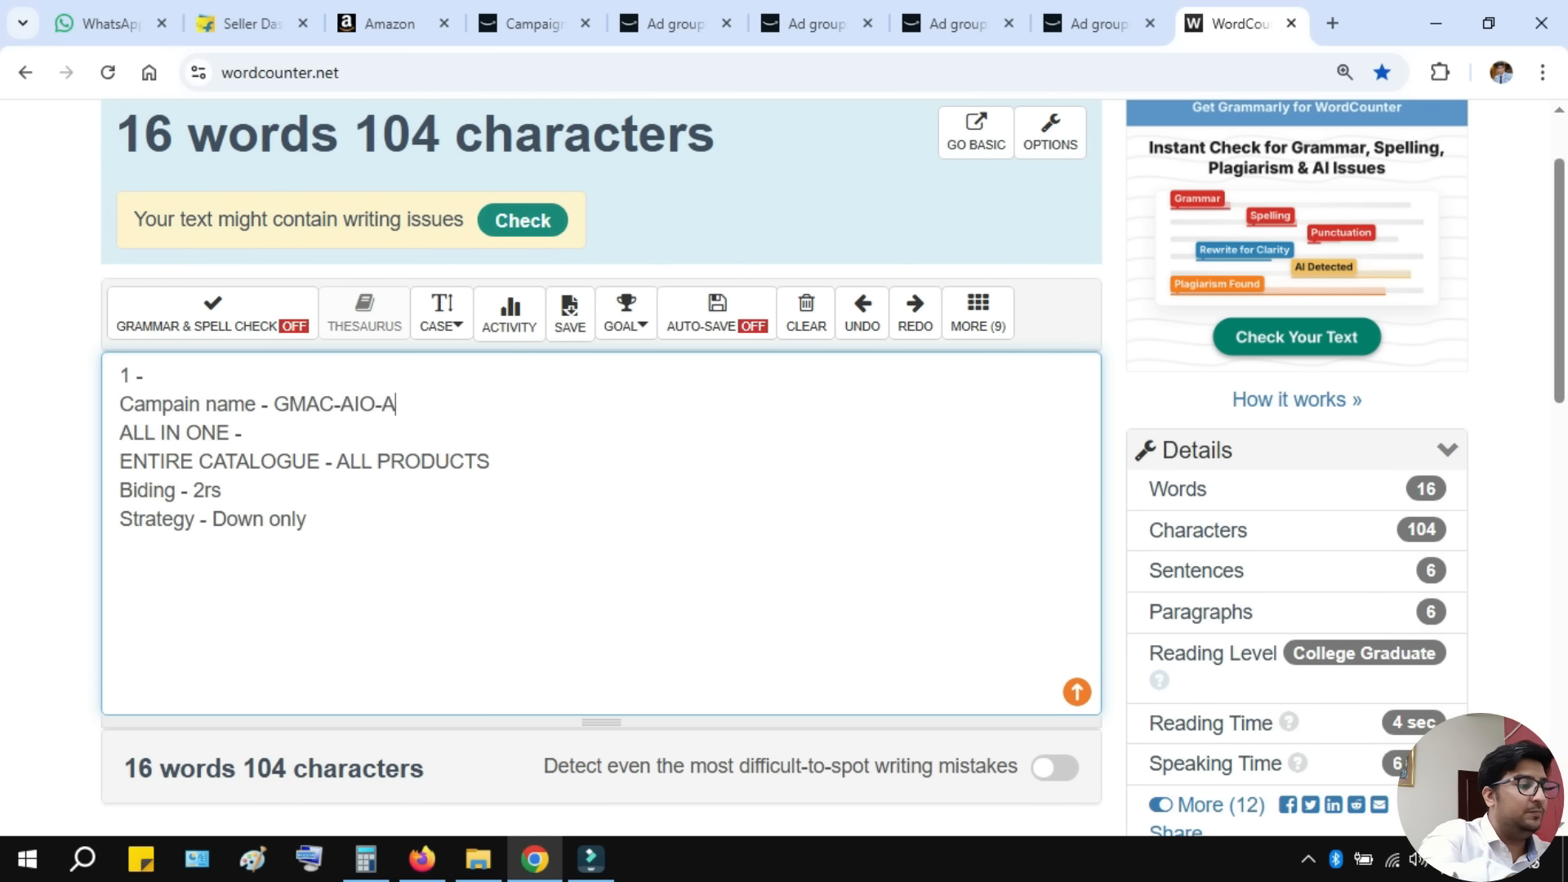
type("UTO-D")
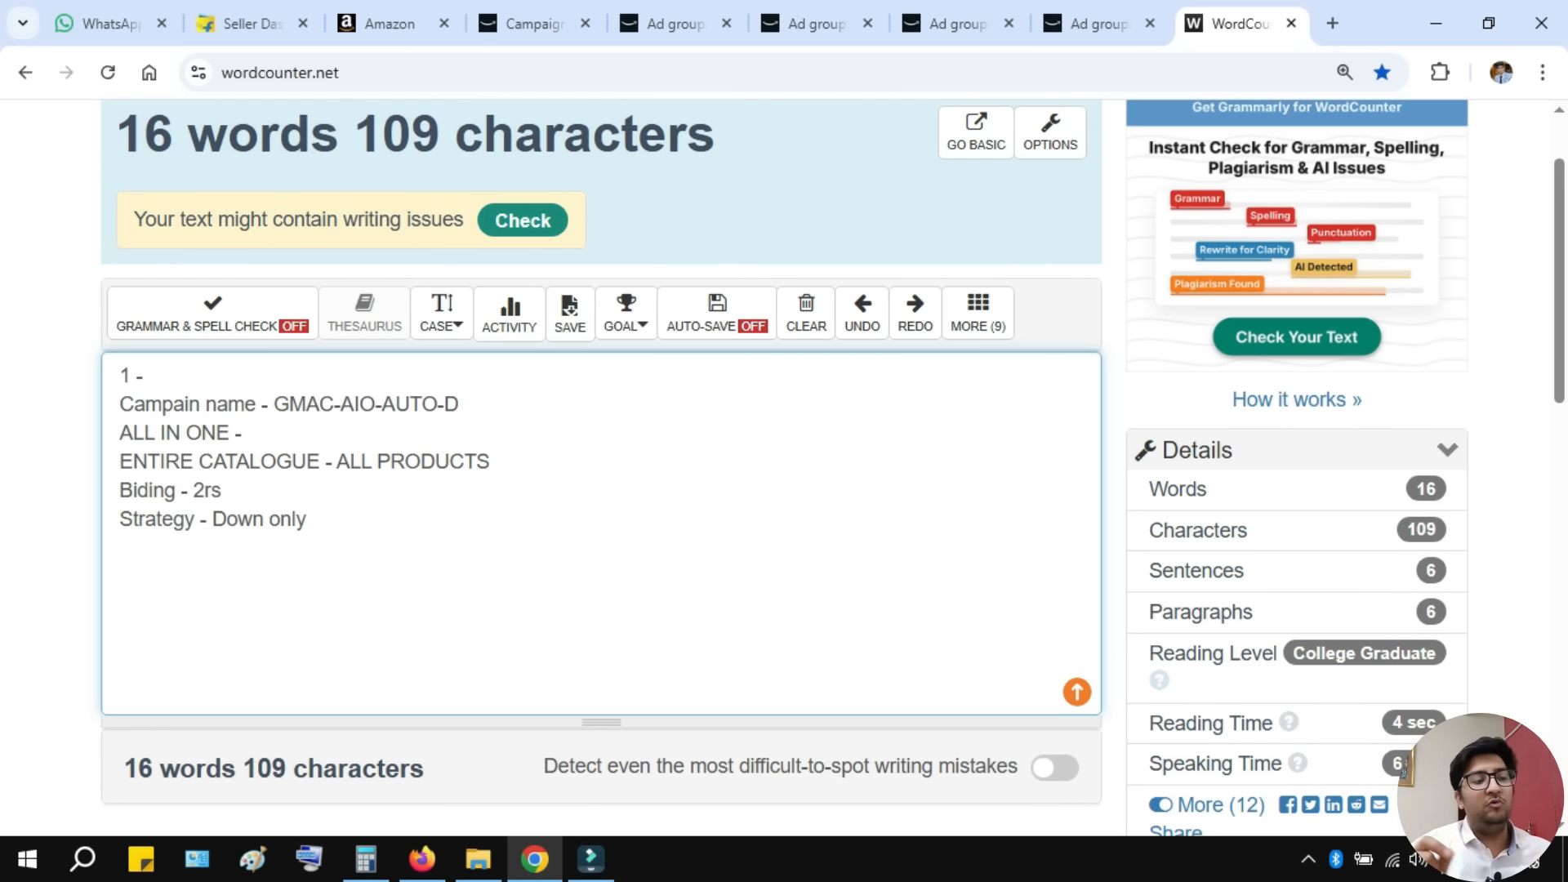
type("-G1")
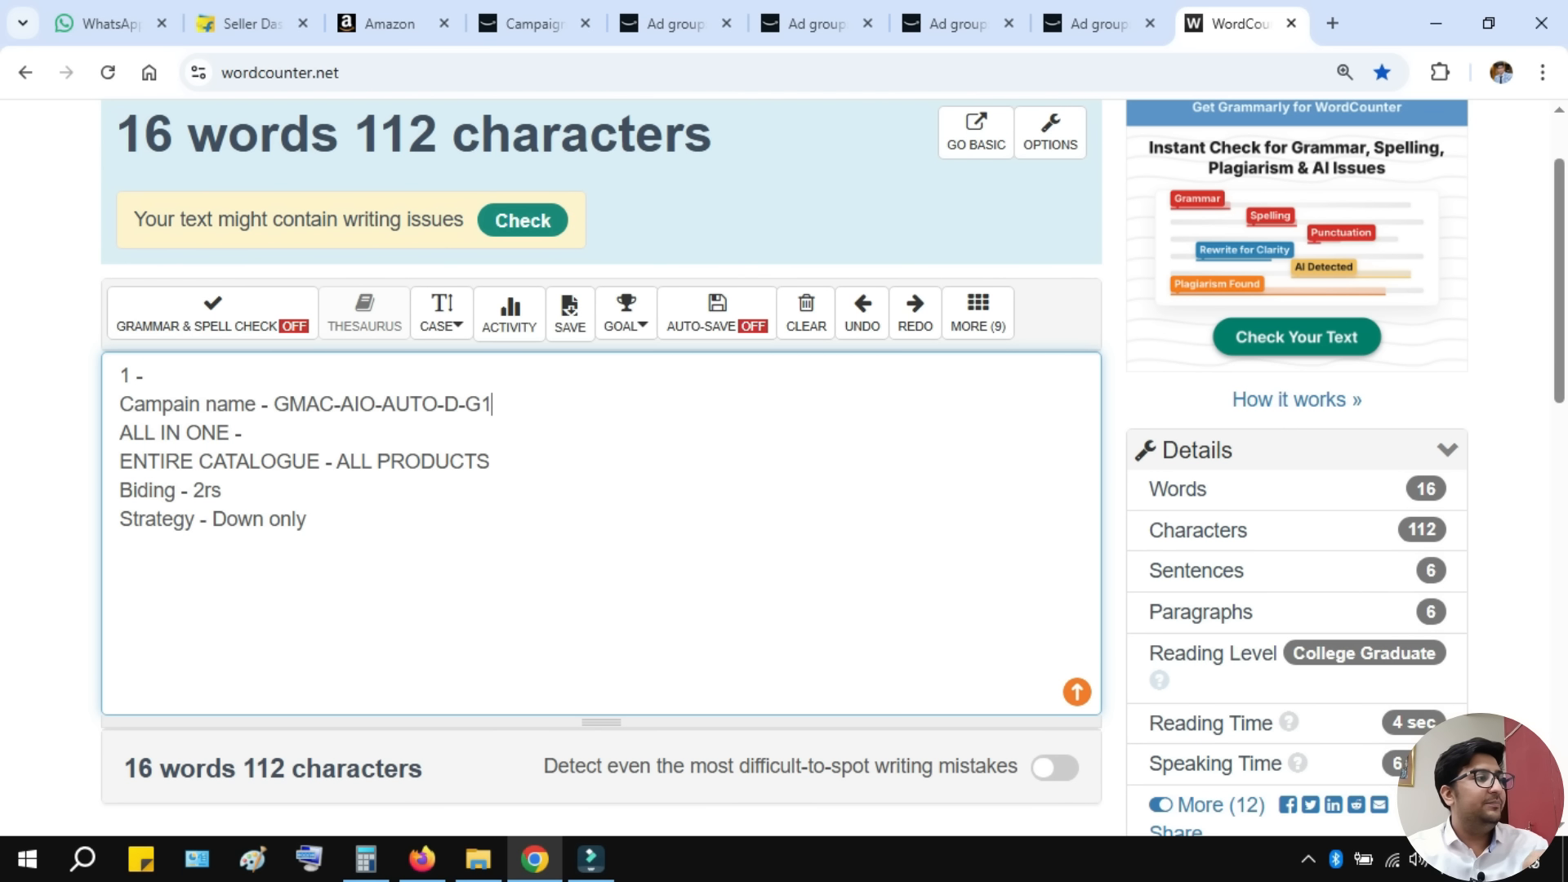
- Highlight the "G1" suffix of the campaign name, then add an empty line at the end of the notes
left_click_drag(273, 404, 491, 404)
left_click(360, 405)
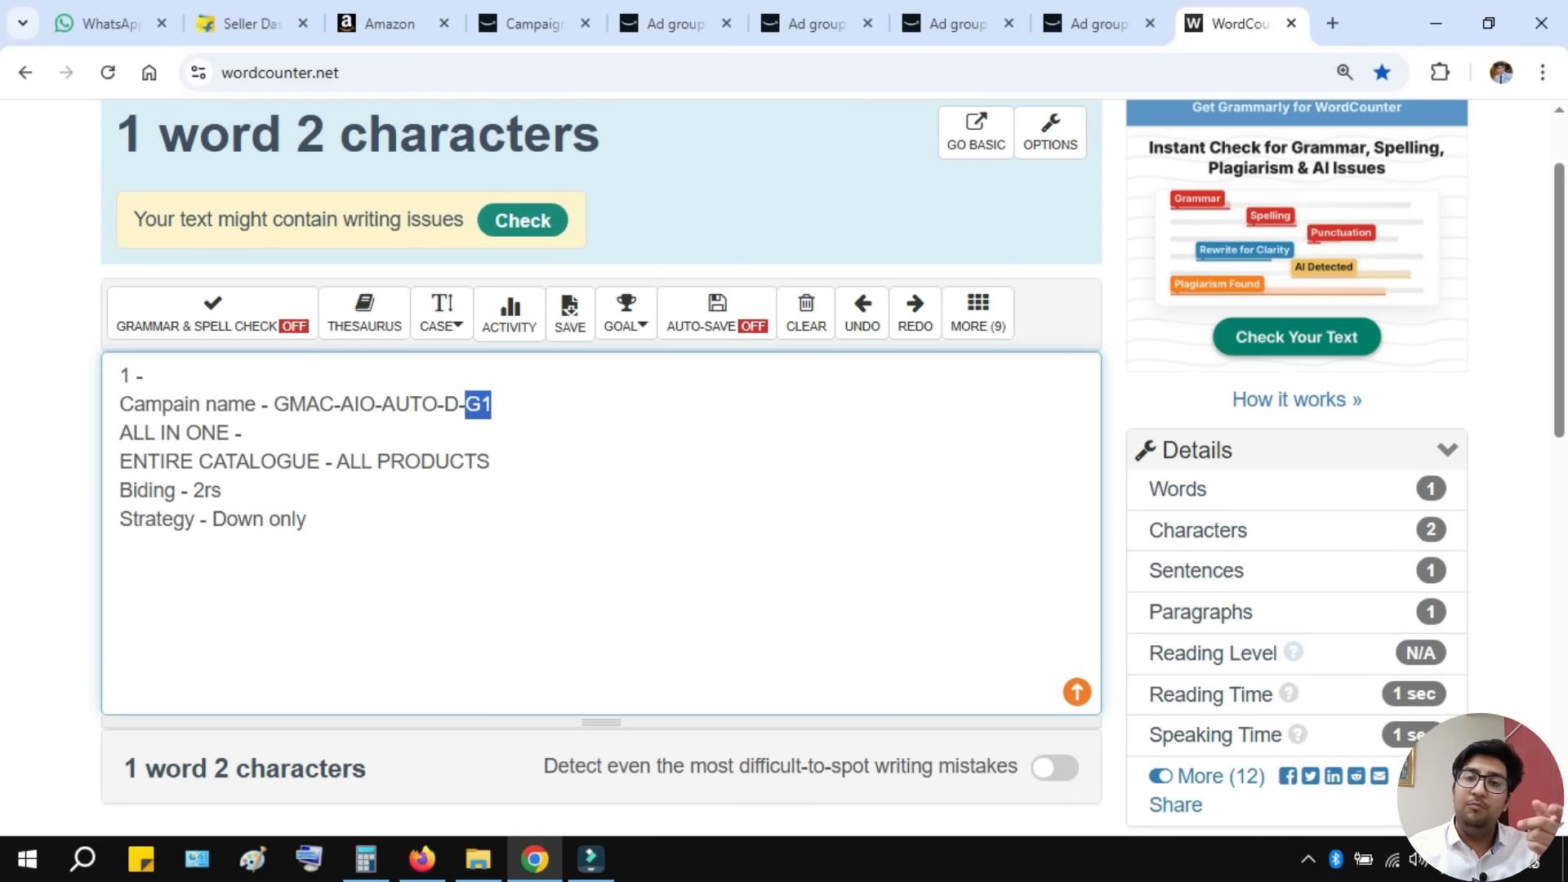
left_click(121, 549)
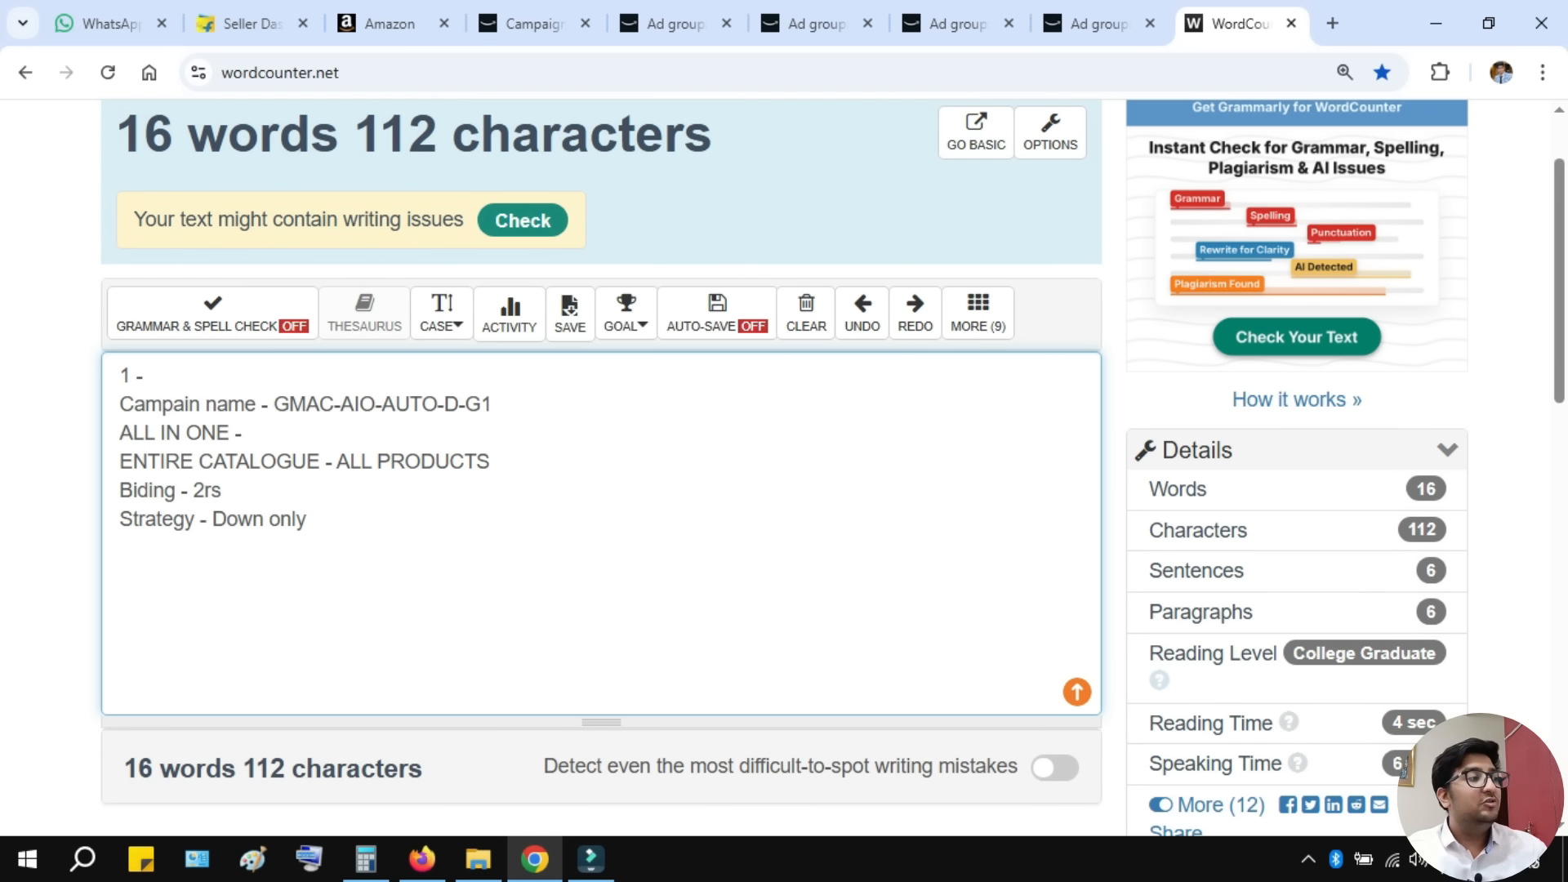
key("Return")
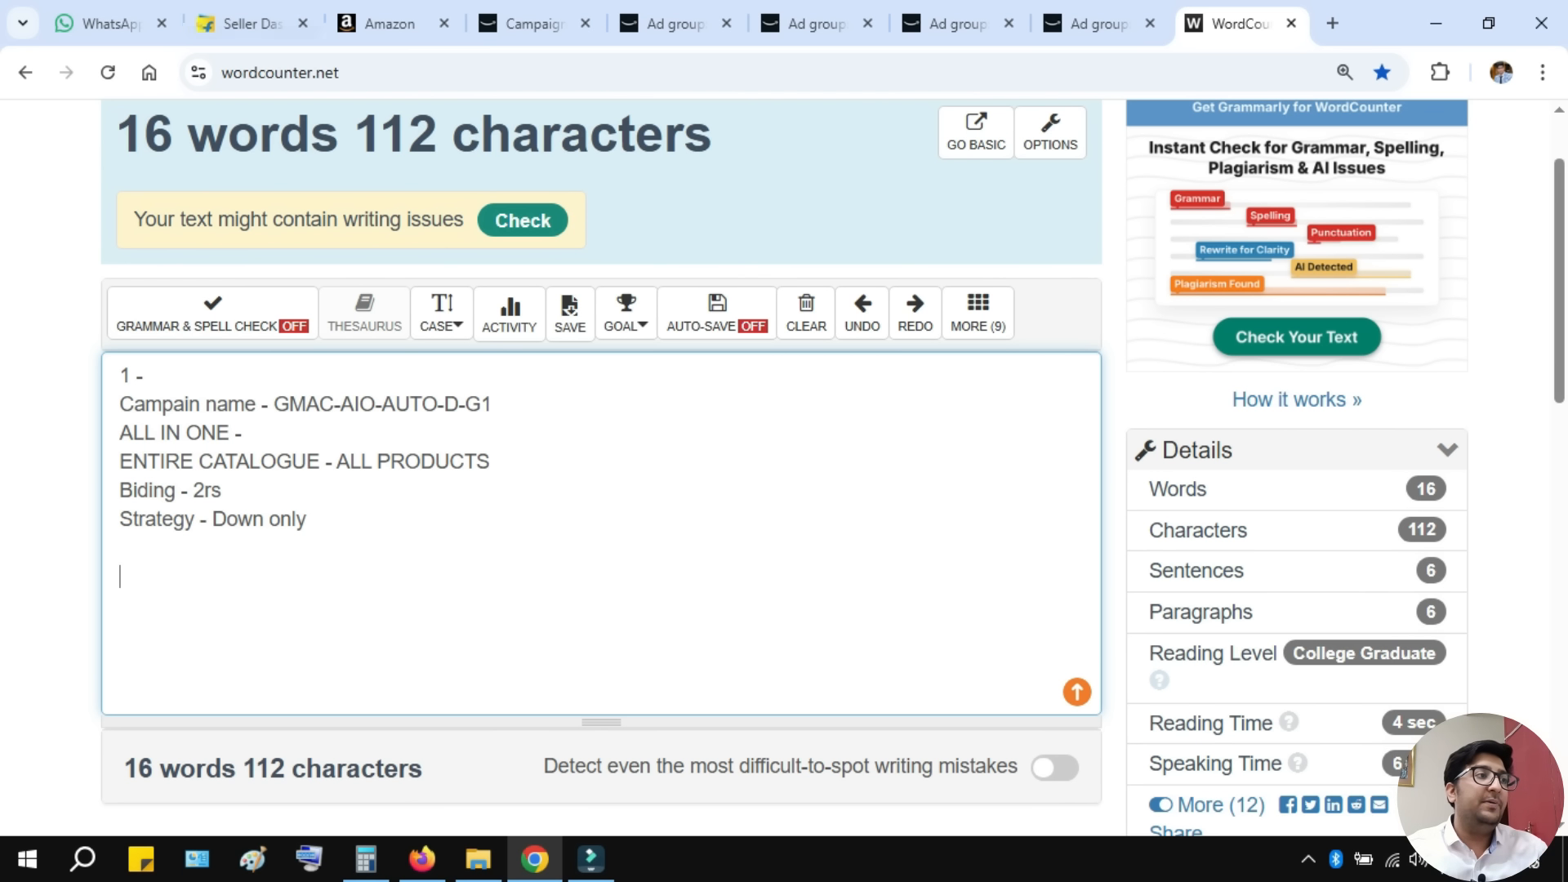
- Return to Amazon Ads and look through the D4 ad group's products and the D1 ad group, then view the D ad group's targeting
left_click(815, 24)
scroll(868, 459, "down", 5)
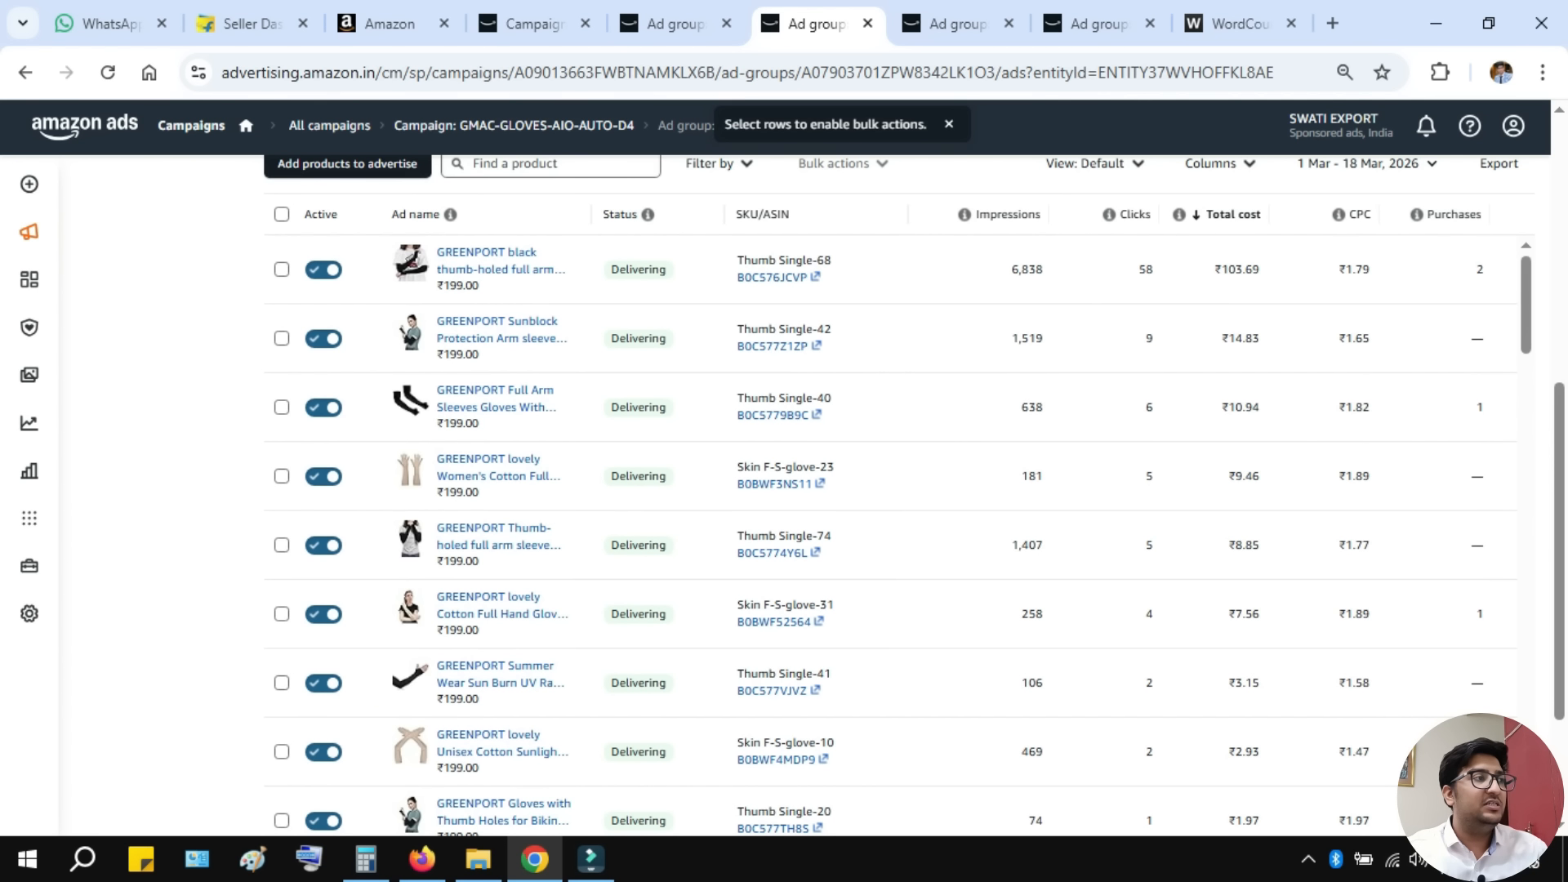
scroll(841, 245, "up", 5)
left_click(957, 24)
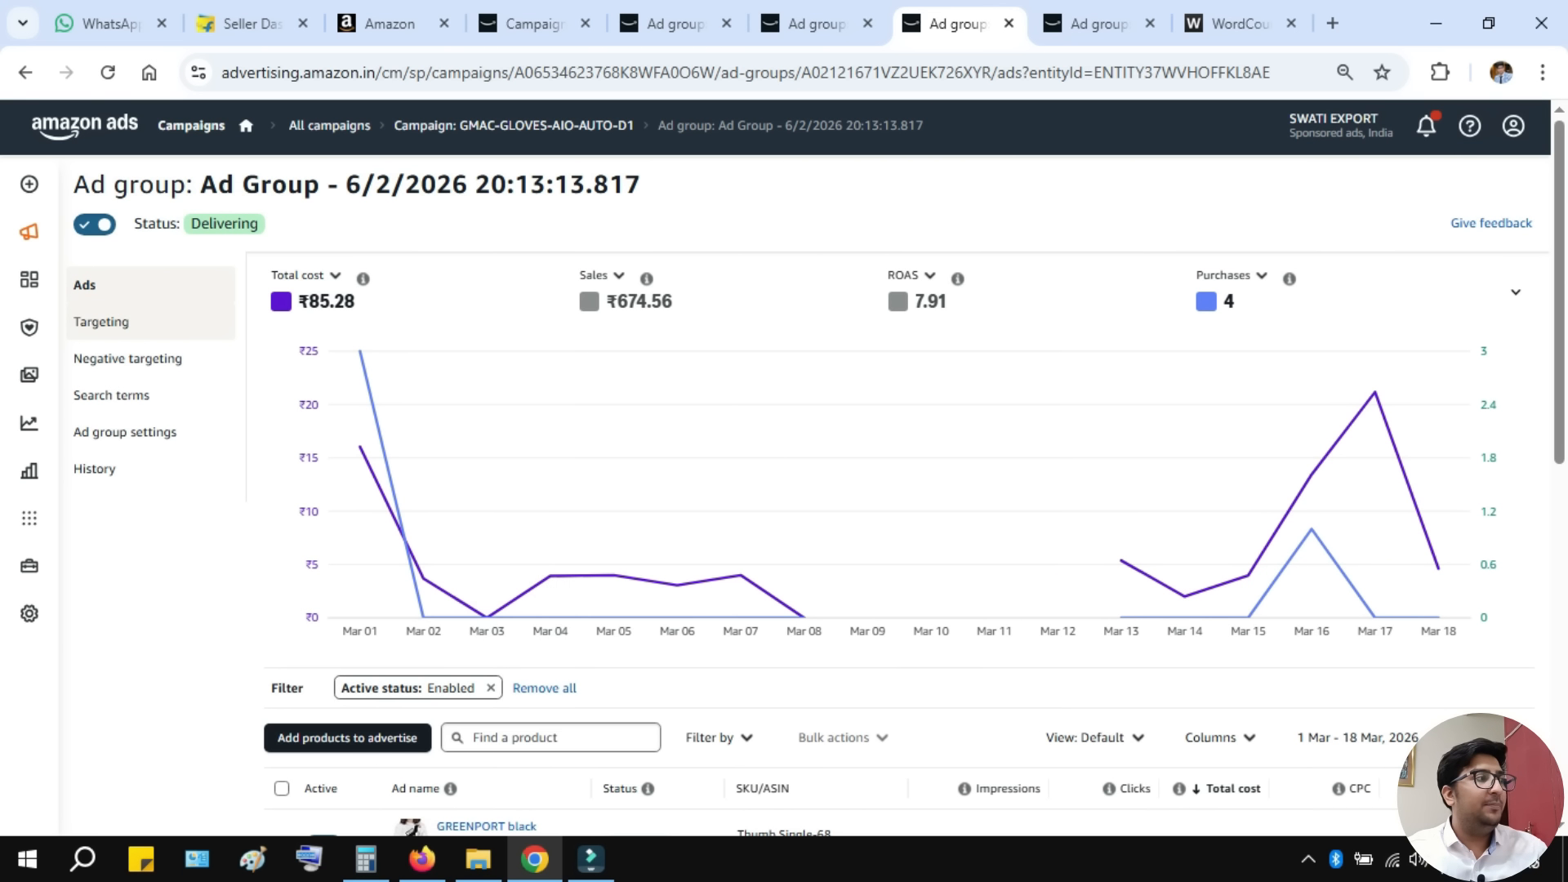
left_click(101, 322)
left_click(1098, 24)
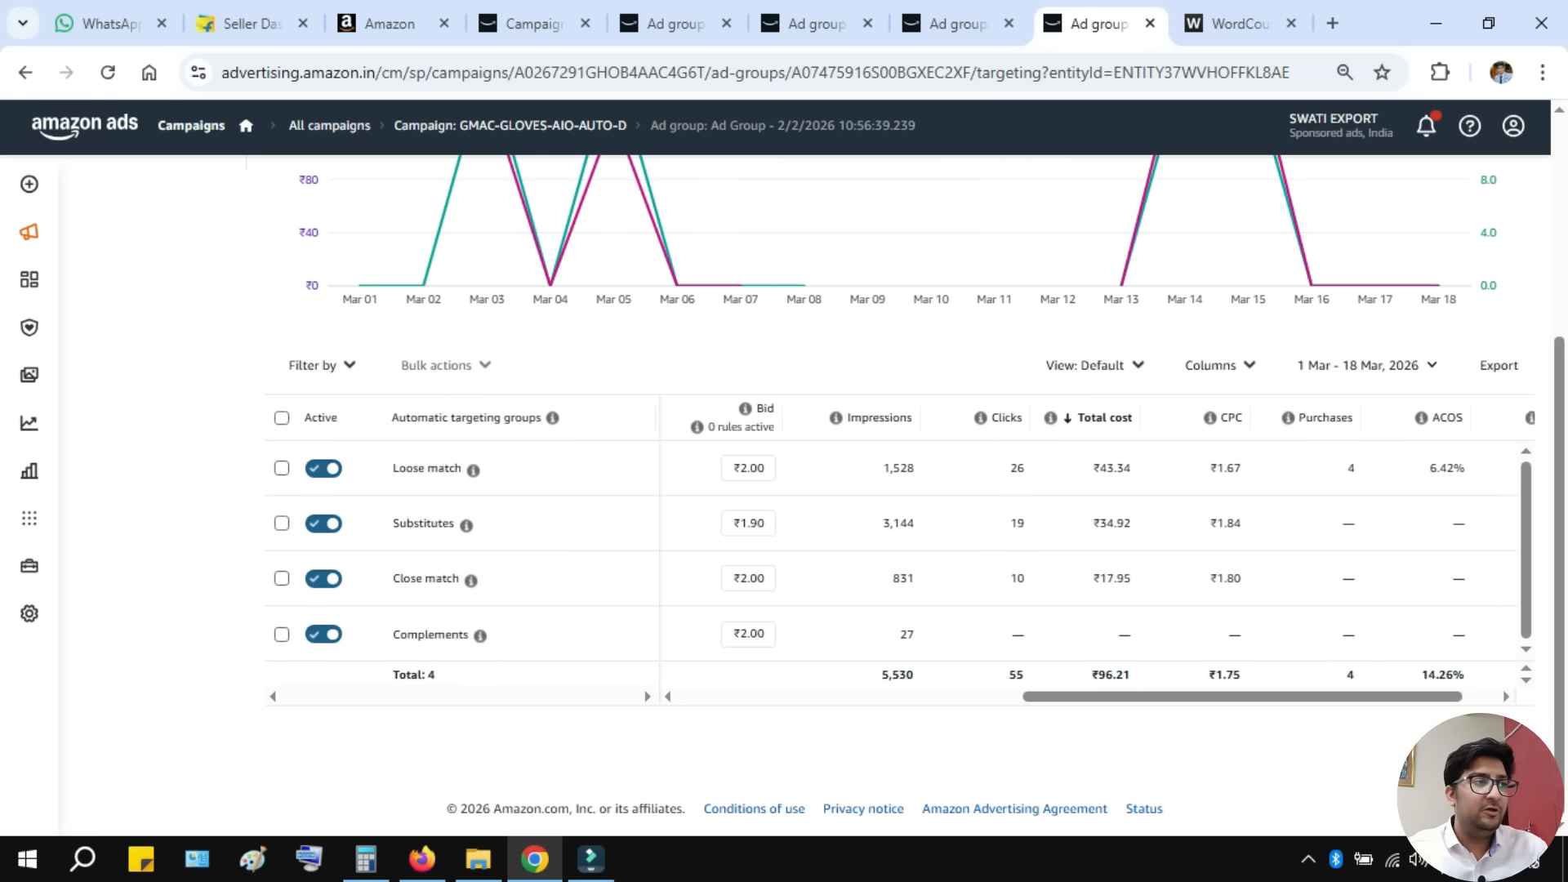
- Limit the D ad group's targeting data to today and check the total impressions of its automatic targeting groups
left_click(1366, 365)
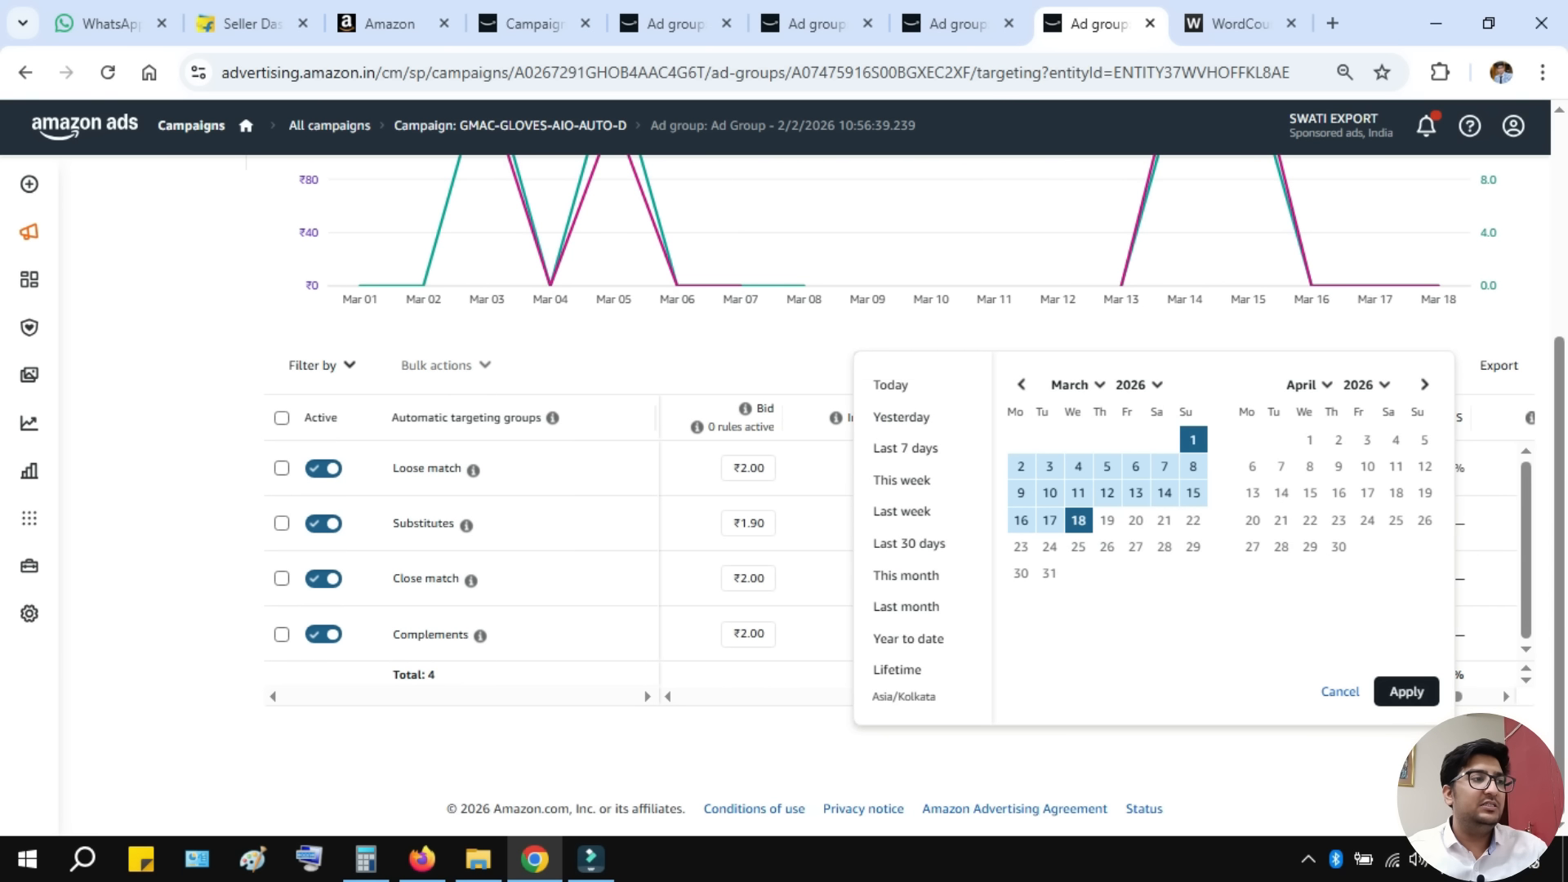
left_click(891, 384)
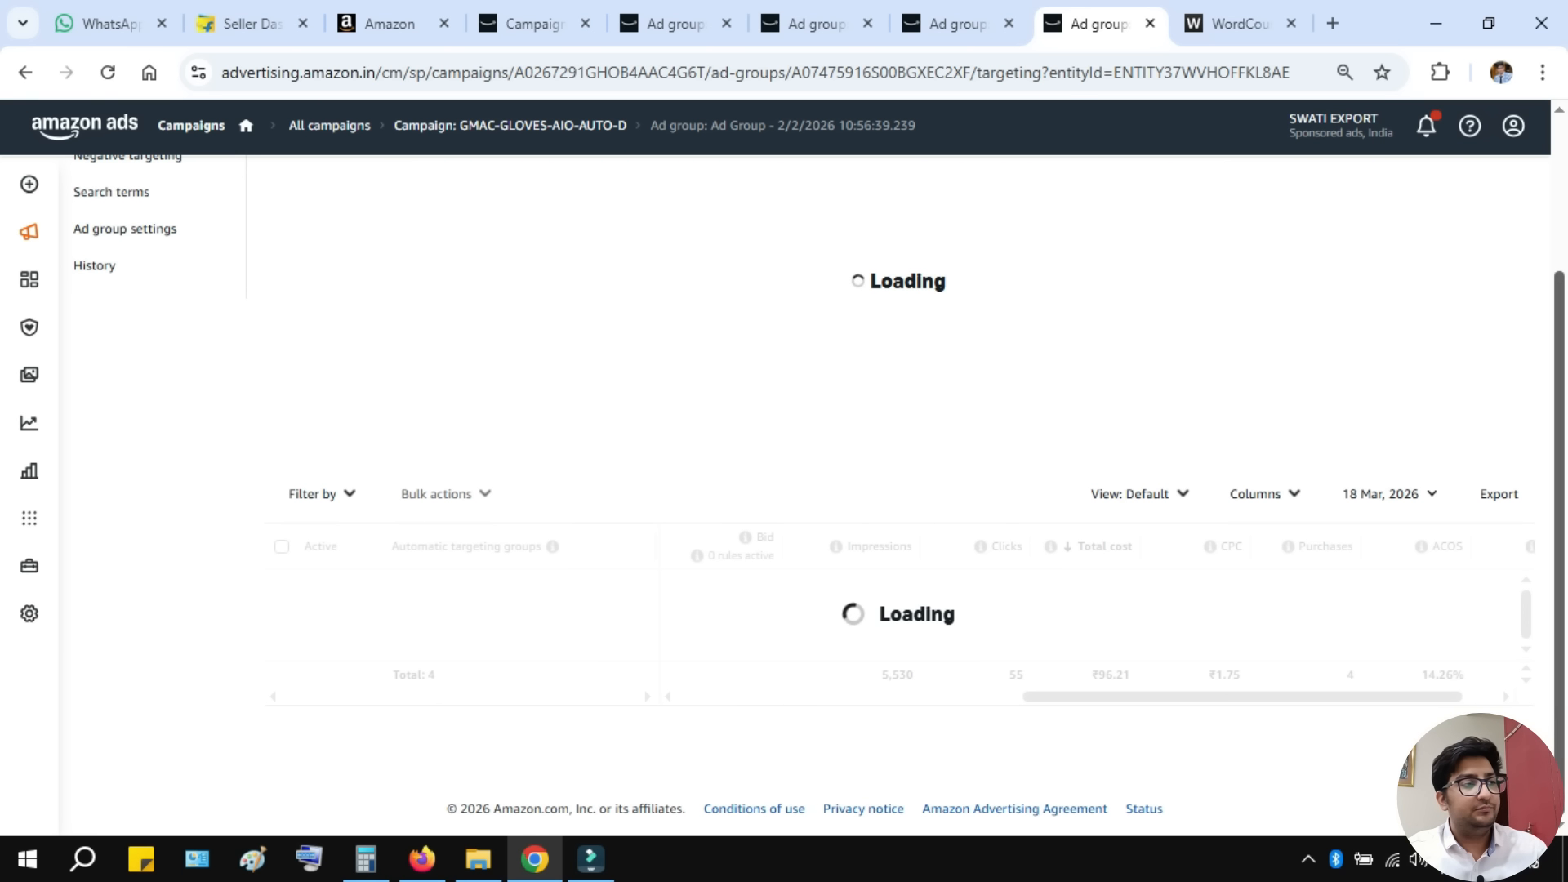
scroll(898, 490, "down", 2)
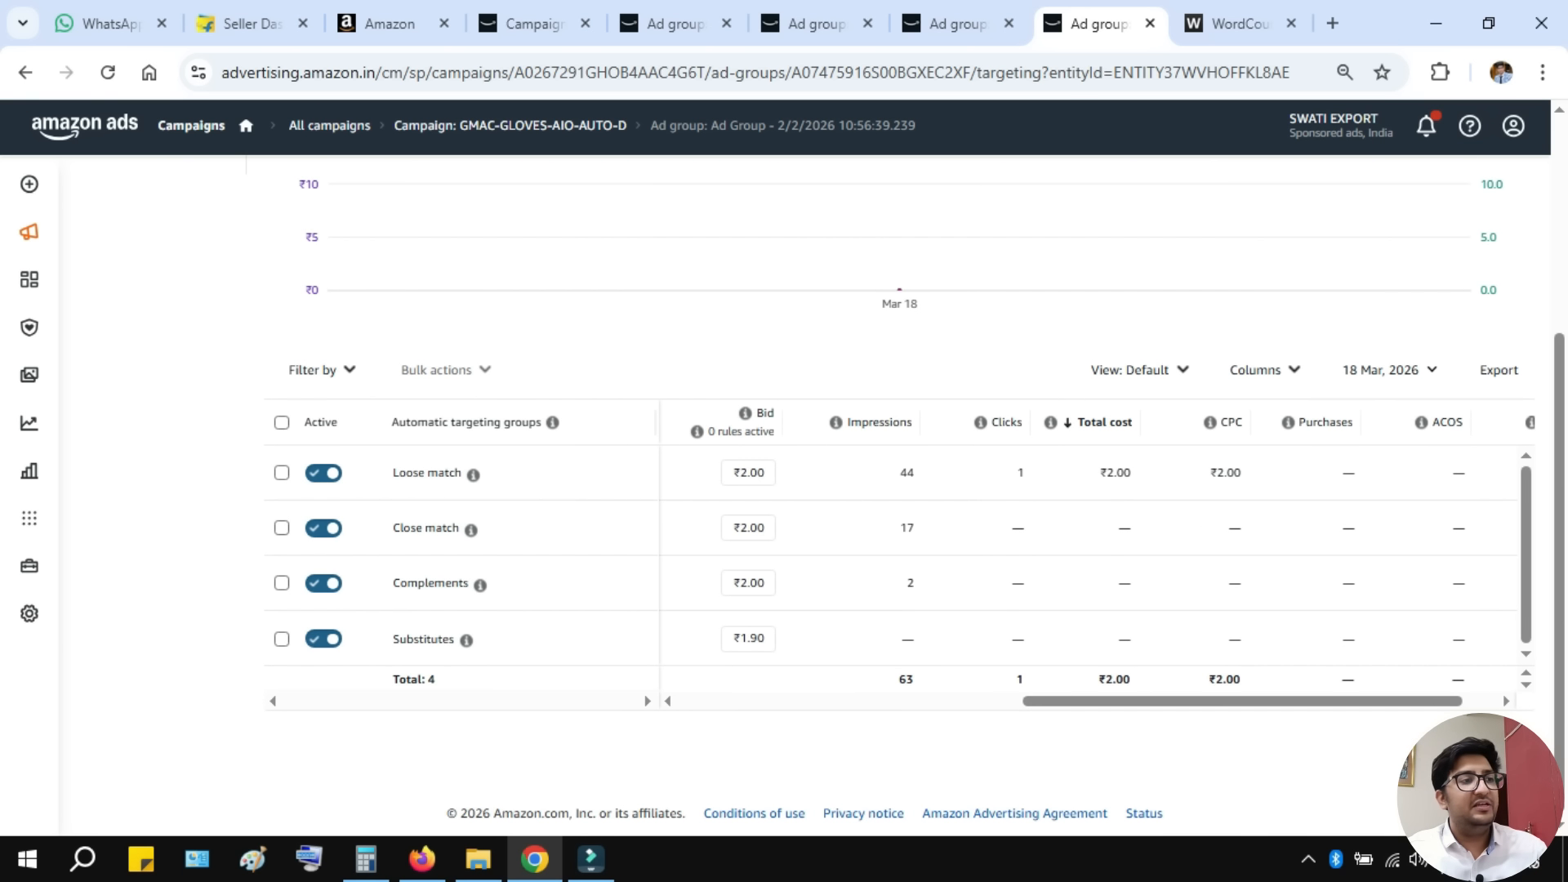
double_click(906, 679)
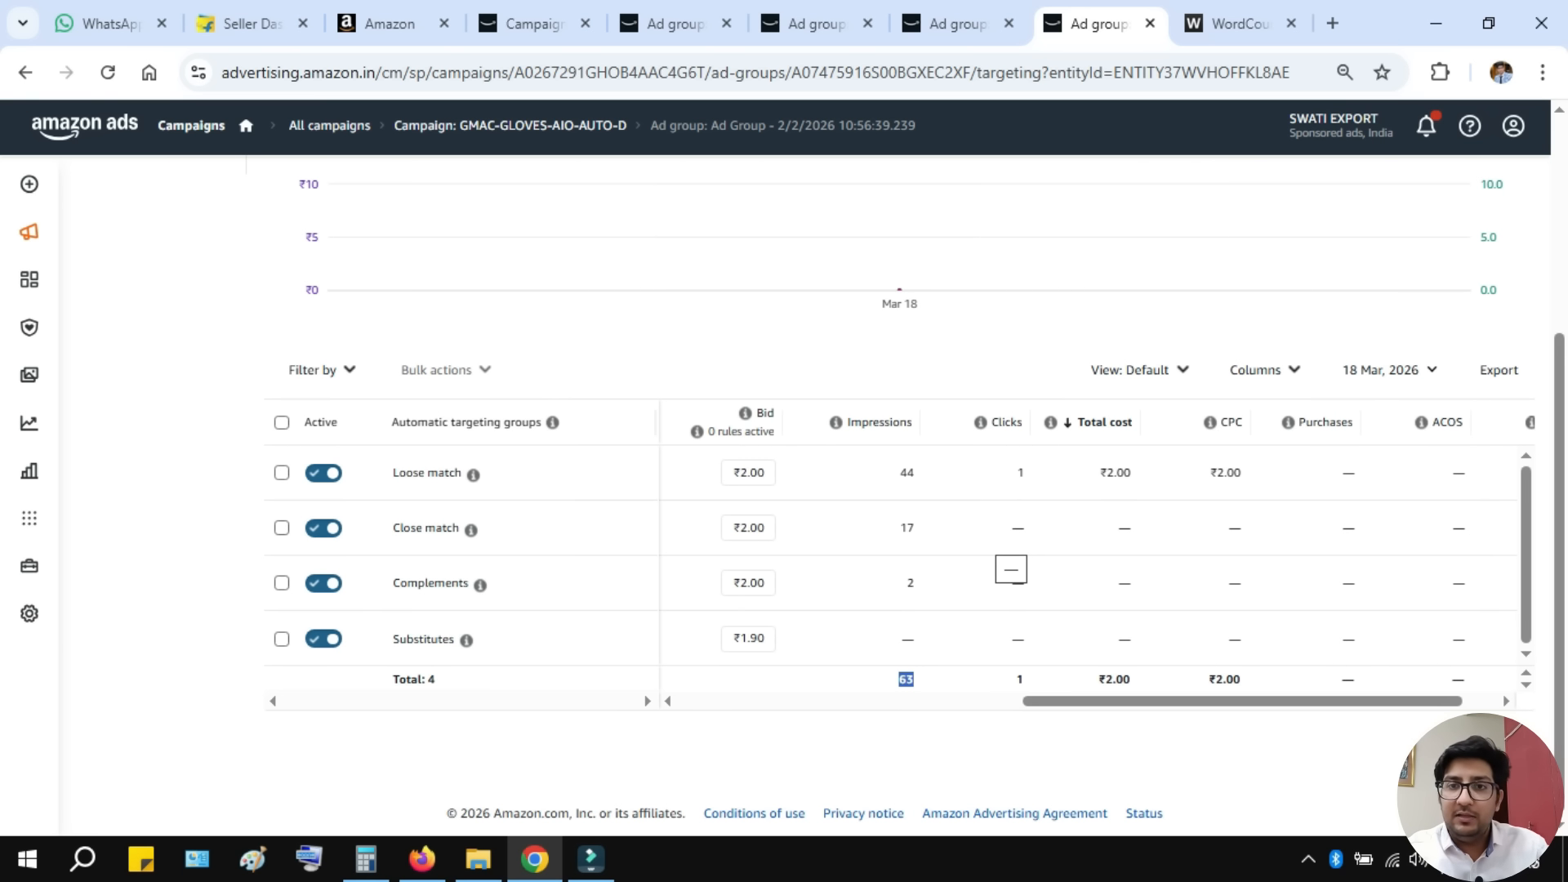
left_click(281, 422)
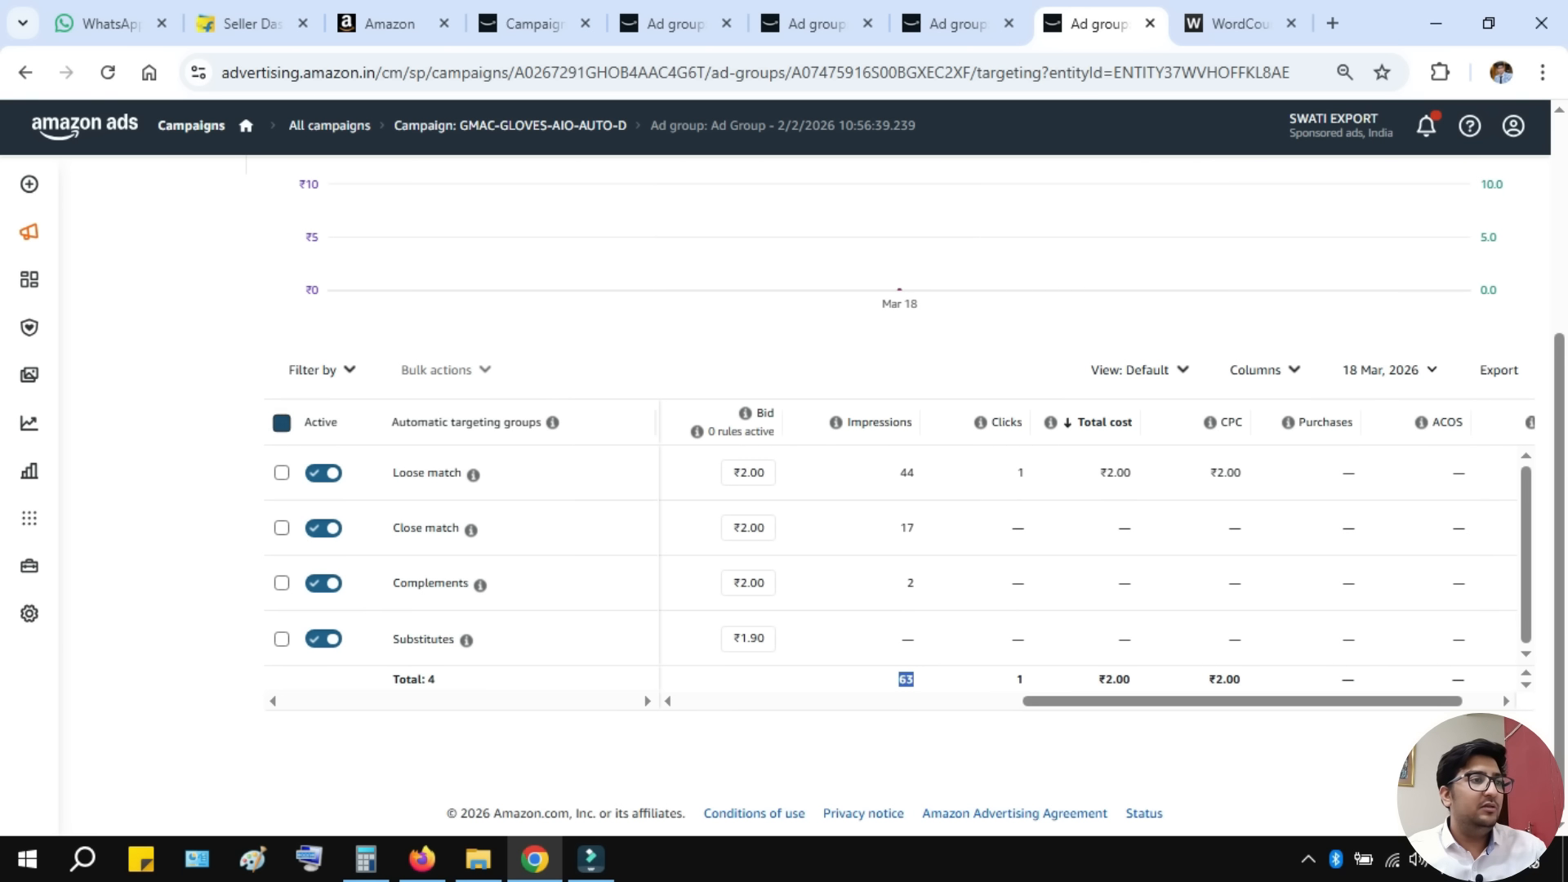
- Change the D ad group's date range to yesterday and check the targeting groups' total impressions and total cost
left_click(1389, 370)
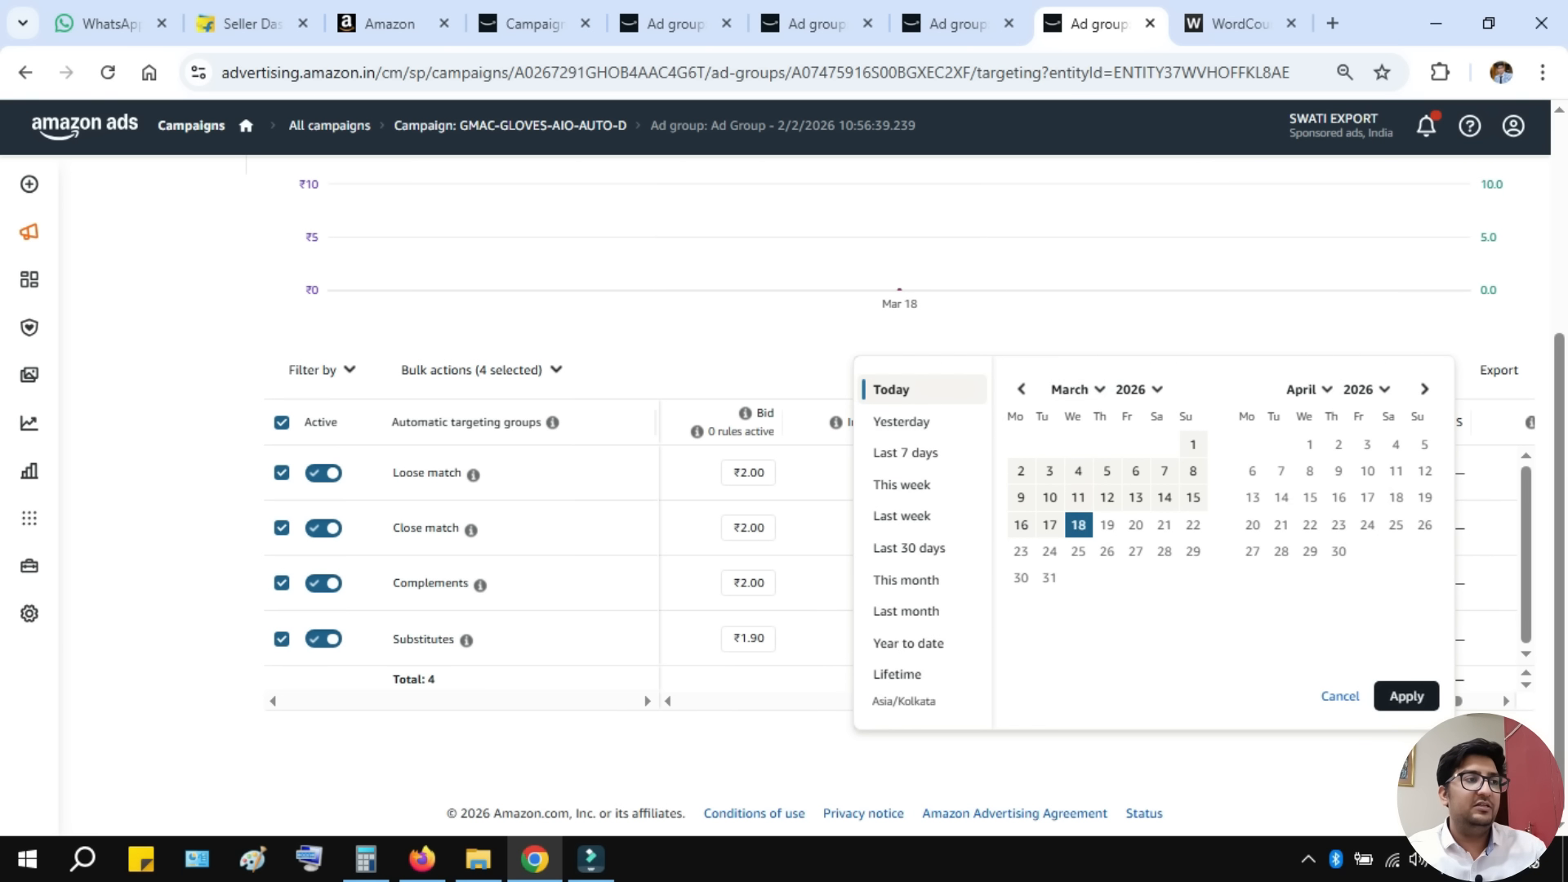
left_click(899, 419)
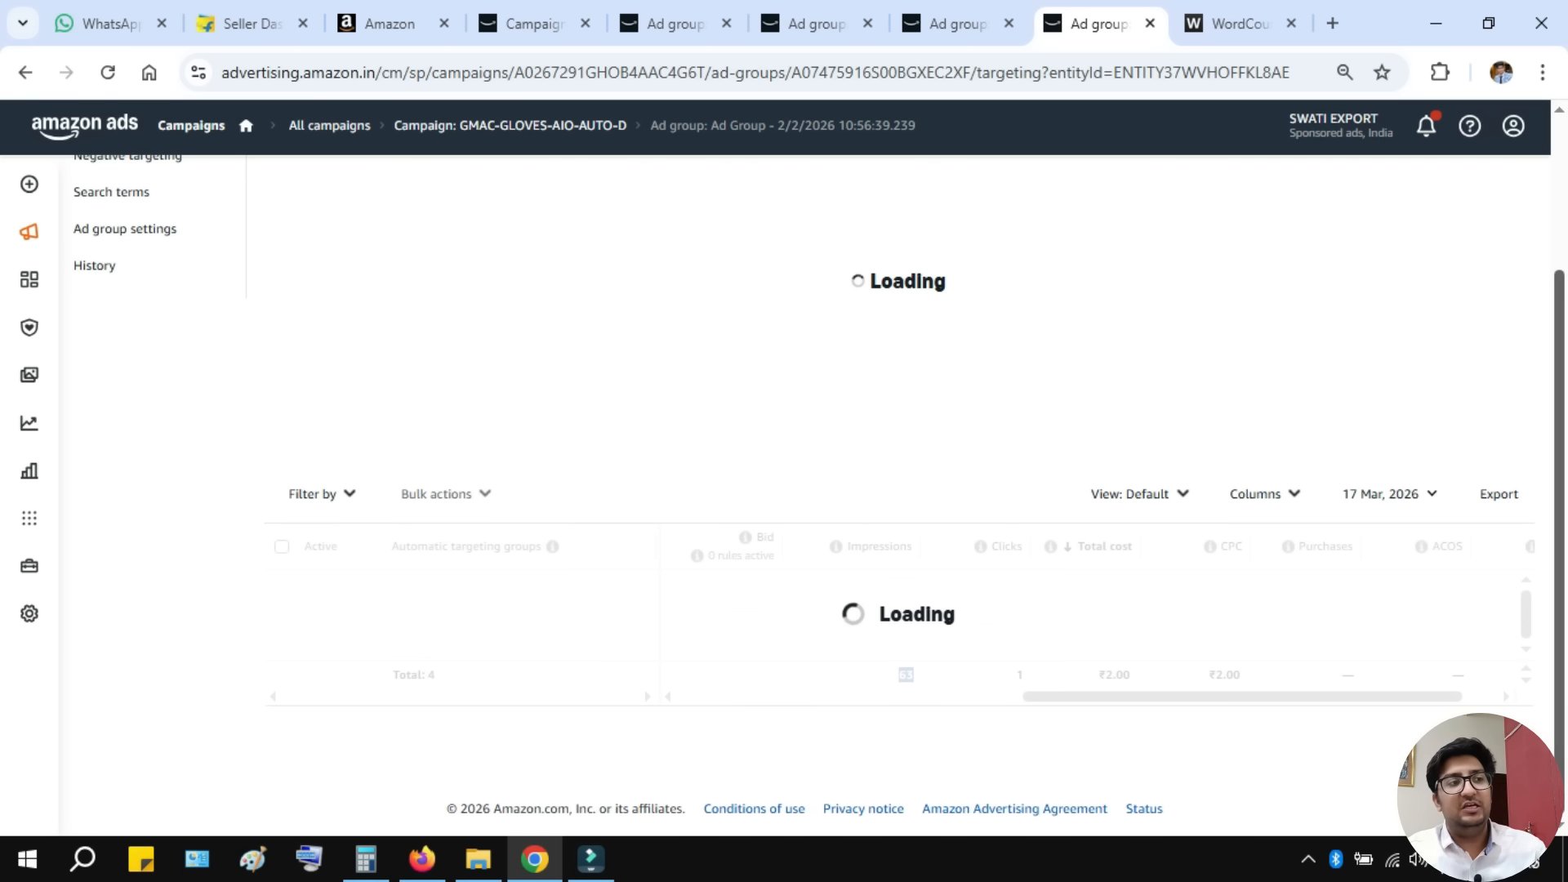
scroll(898, 490, "down", 1)
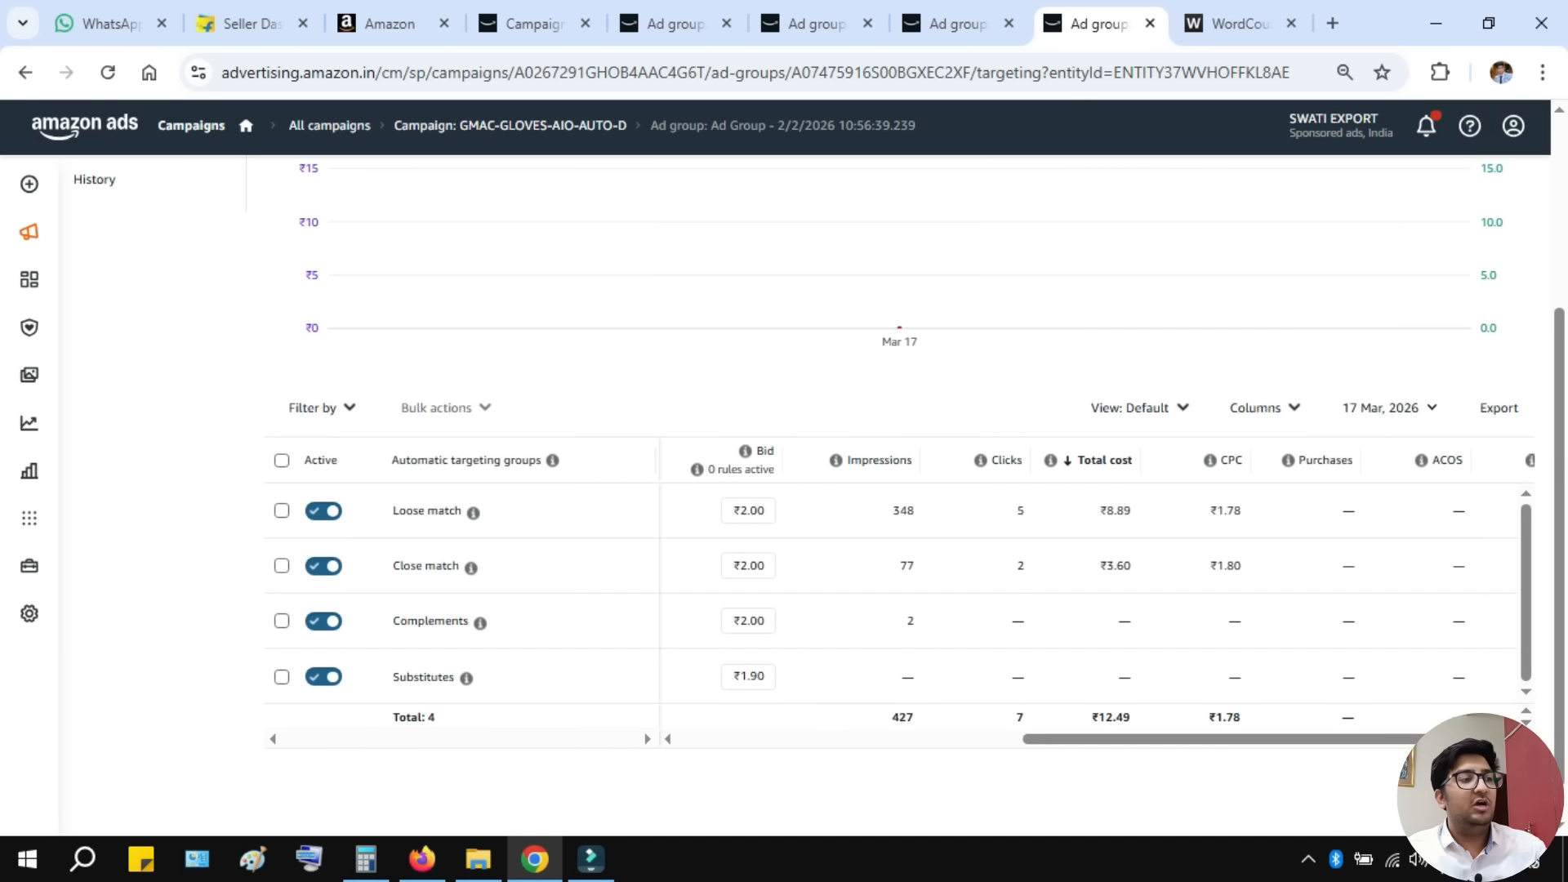
double_click(903, 717)
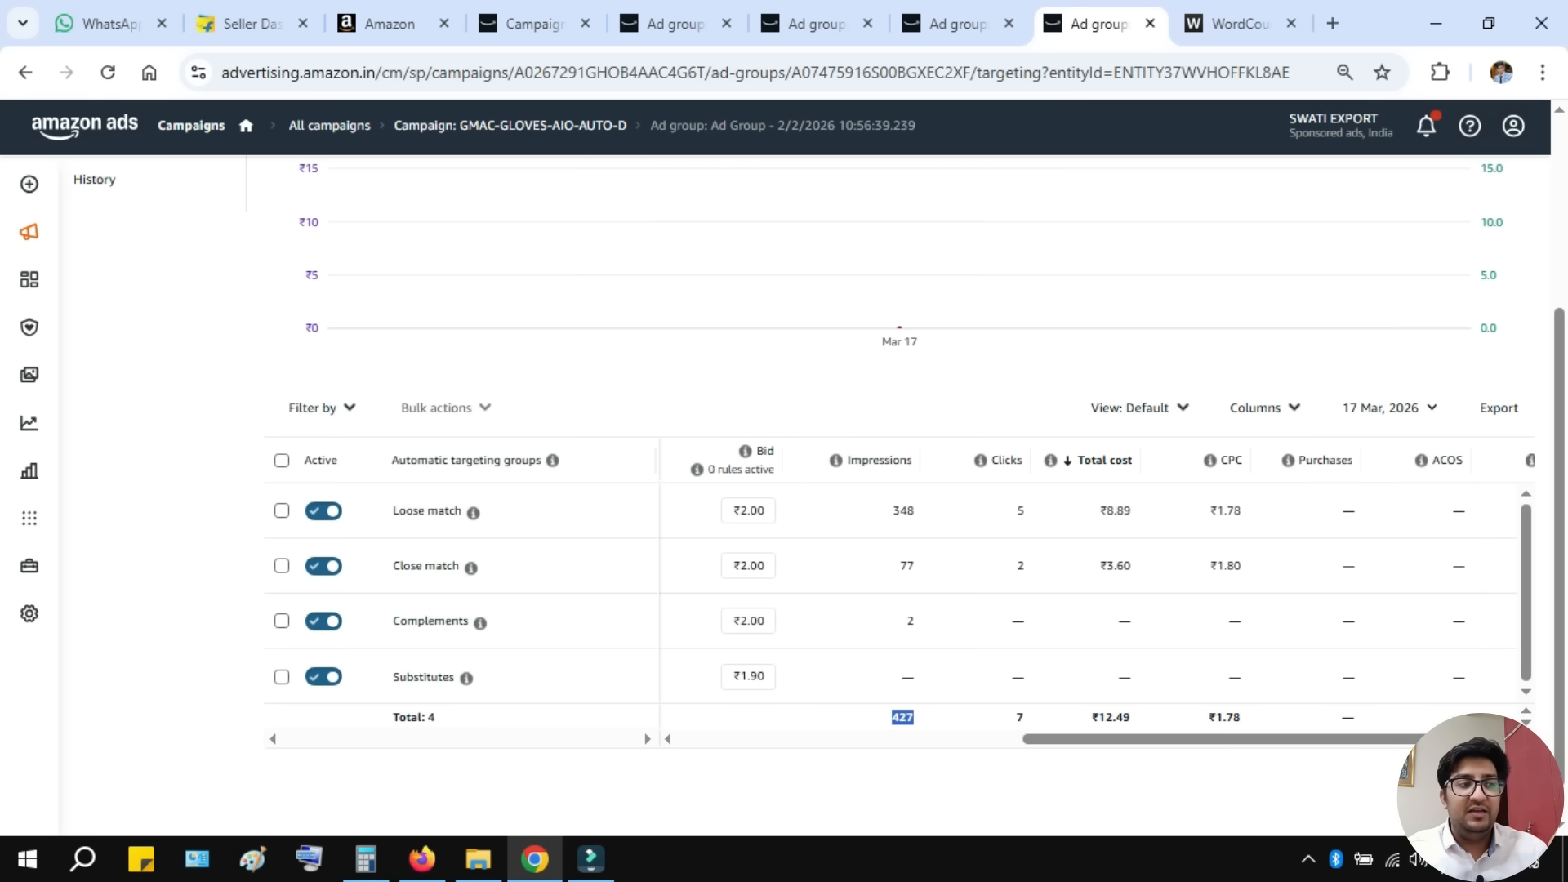
double_click(1111, 717)
double_click(903, 717)
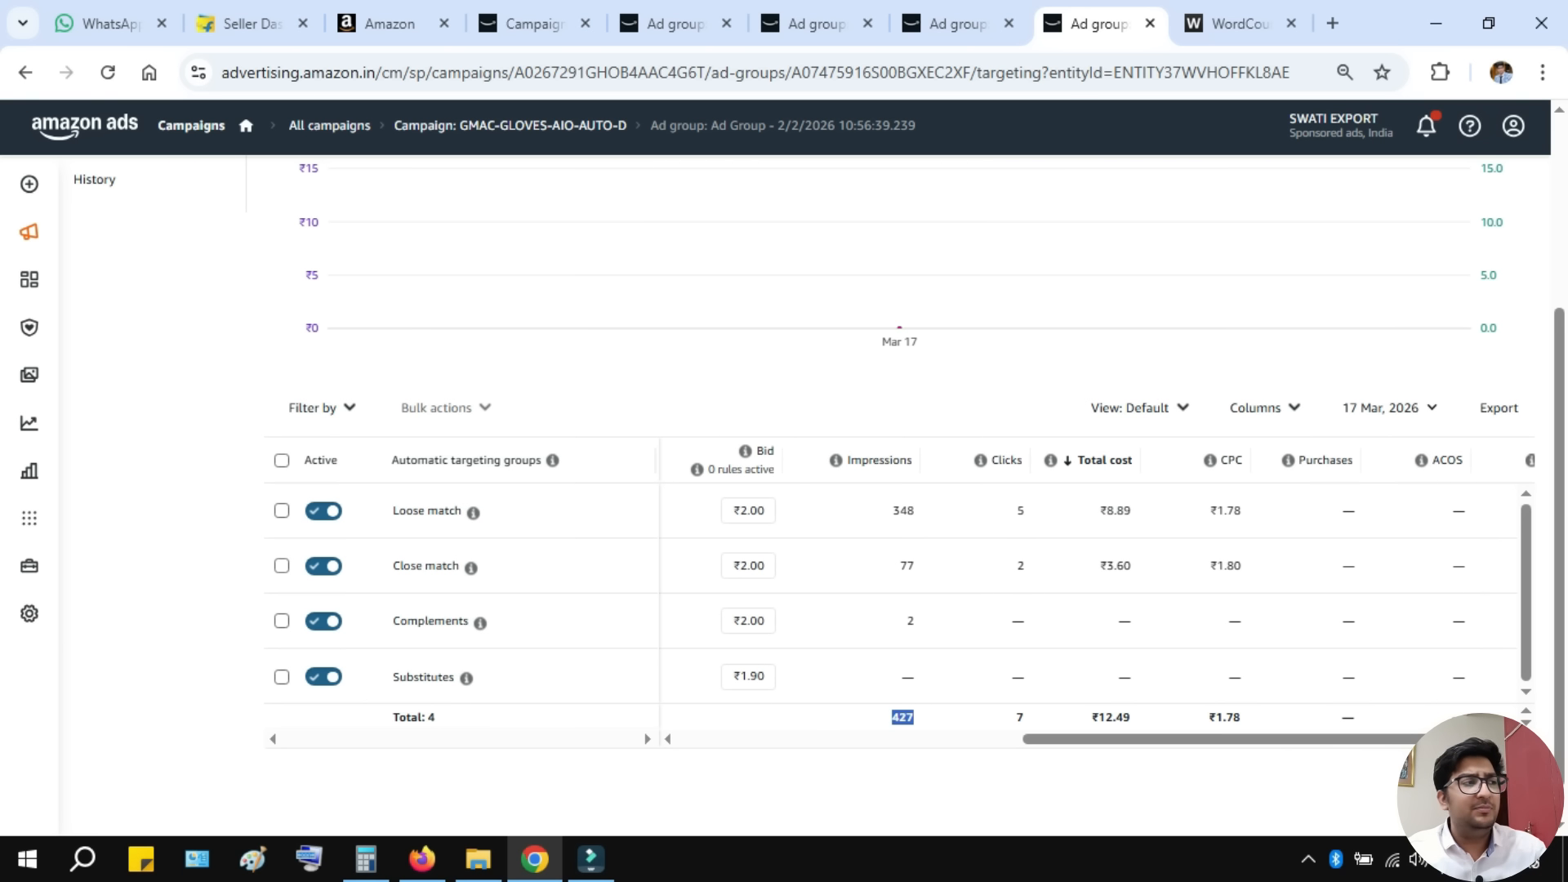
- Close the D1, D and D3 ad group pages, keeping D4 open, and return to the WordCounter notes
left_click(956, 23)
left_click(1008, 23)
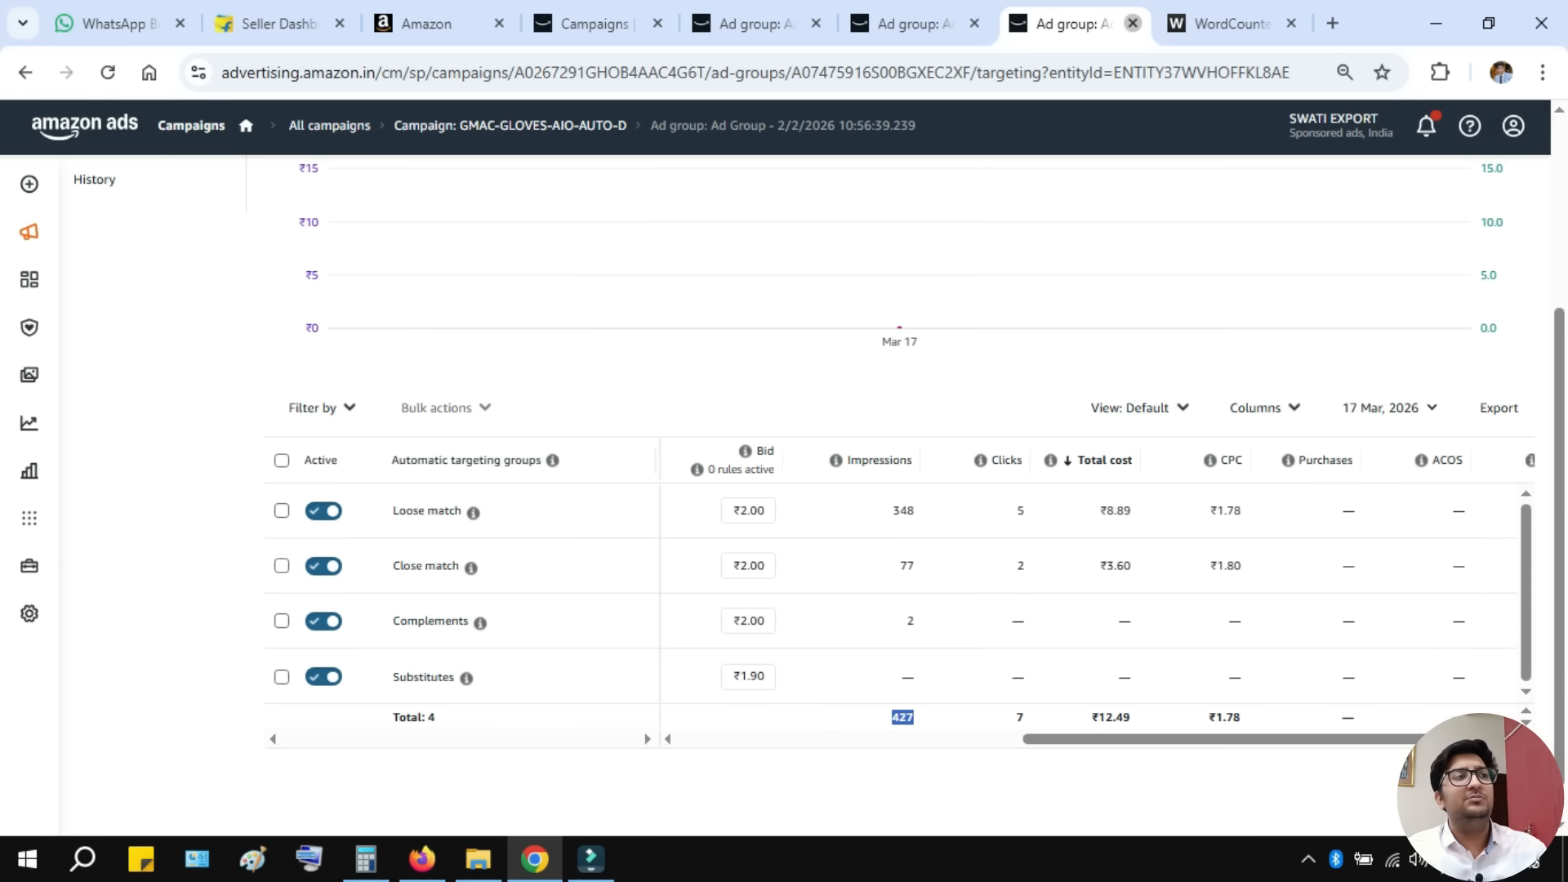
left_click(1132, 23)
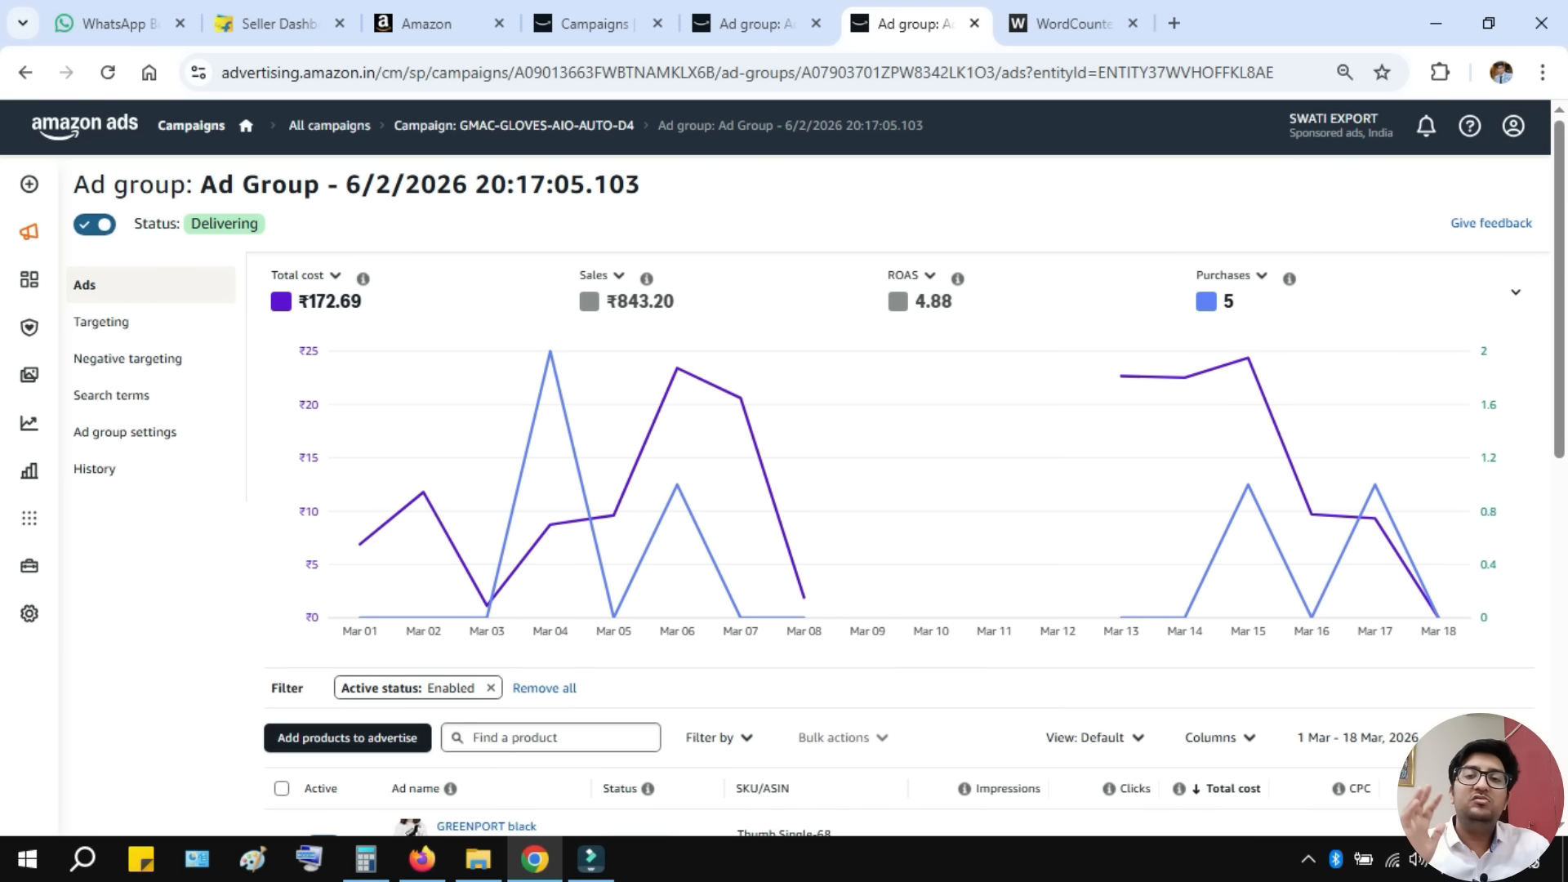
left_click(776, 23)
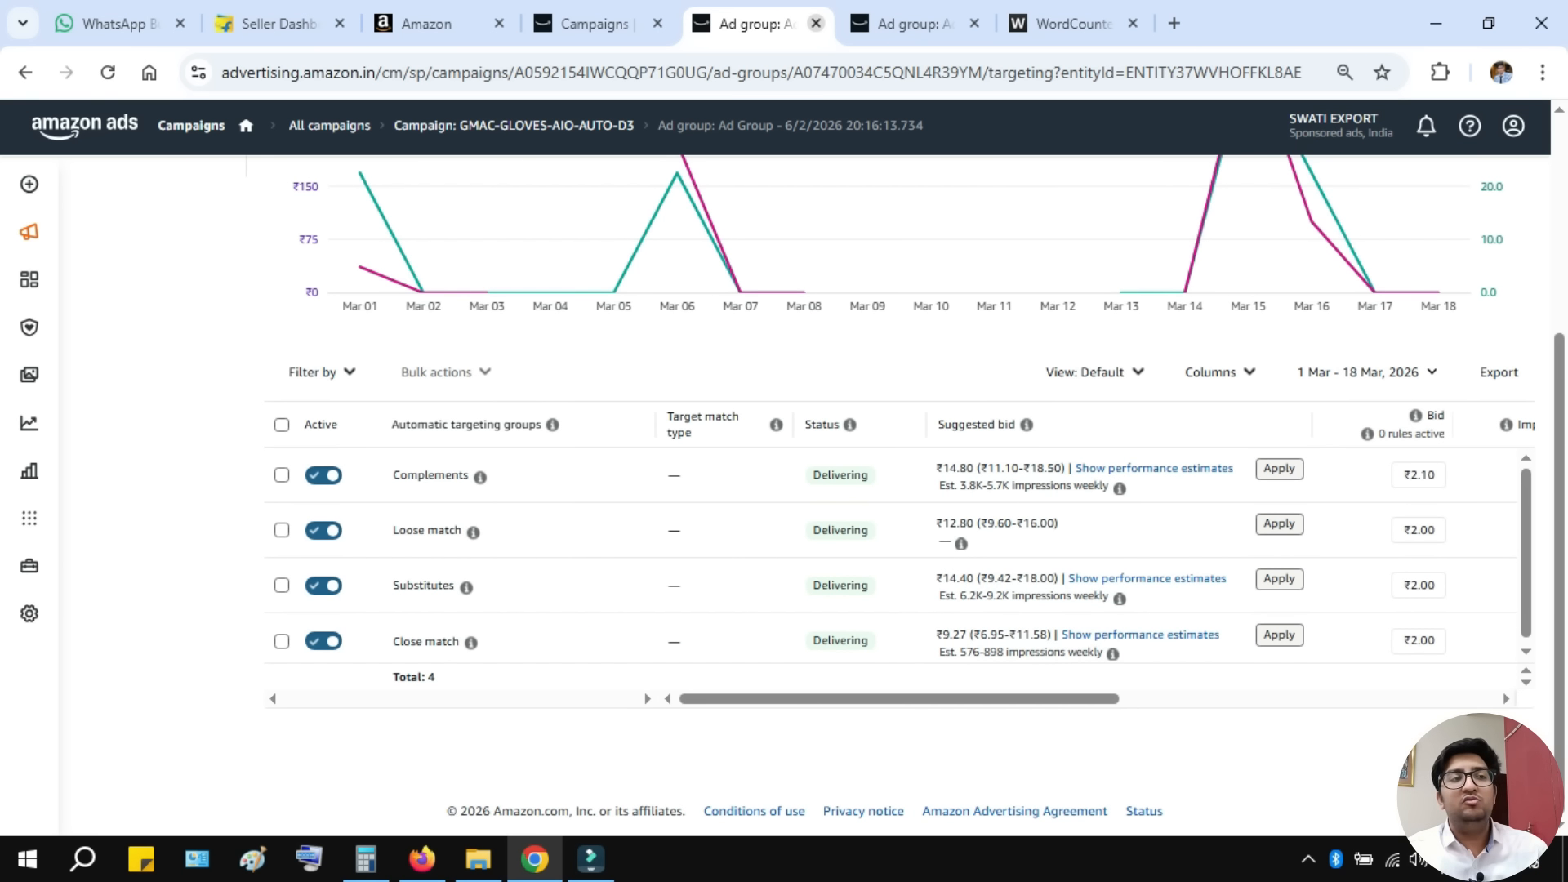
left_click(816, 22)
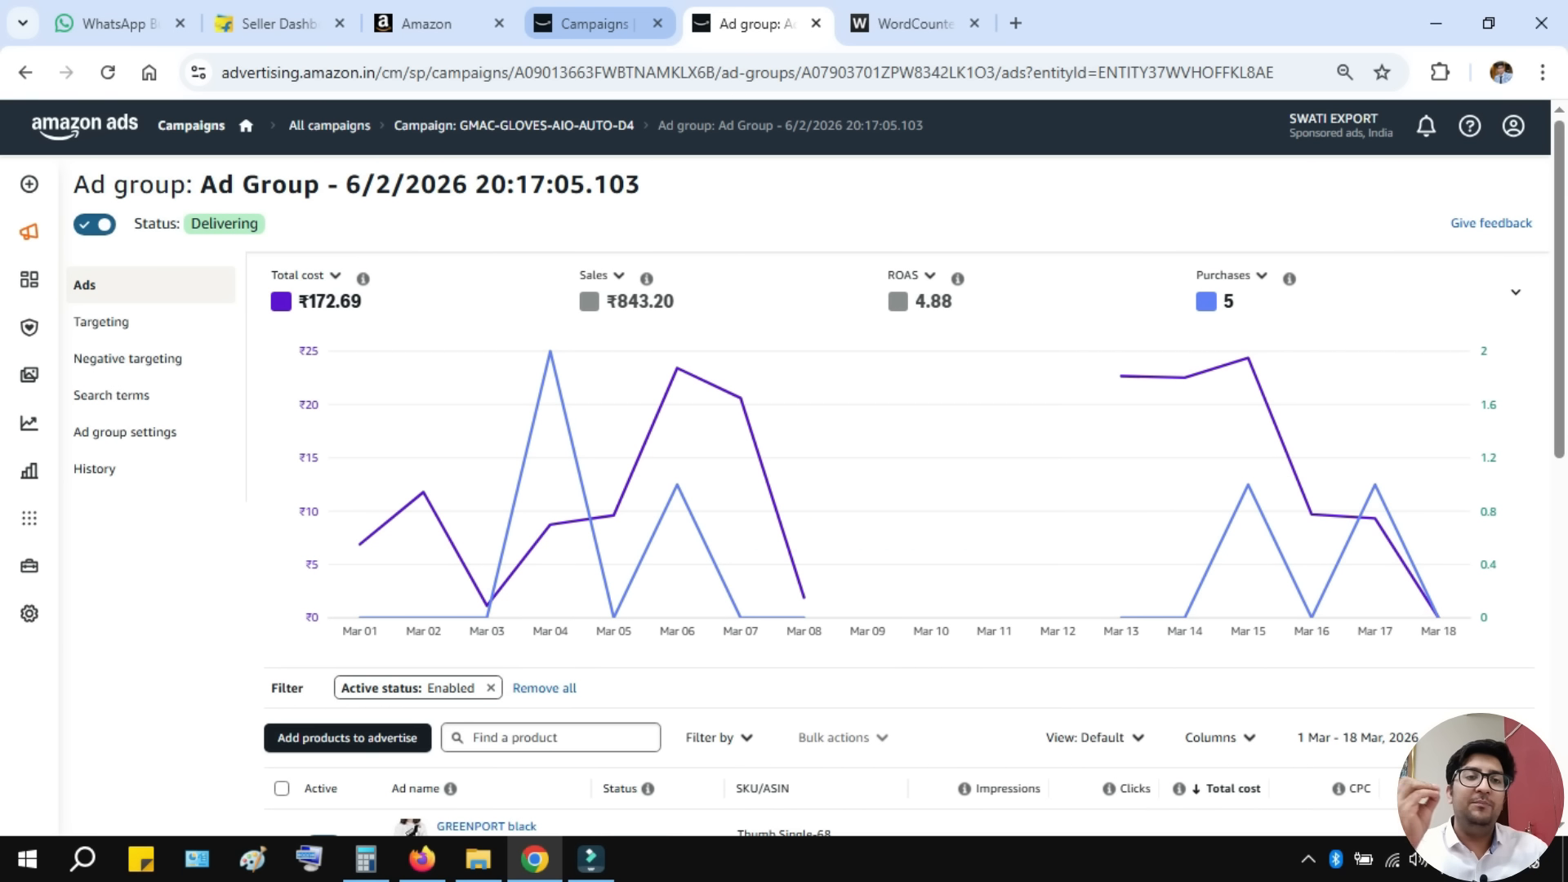
left_click(915, 23)
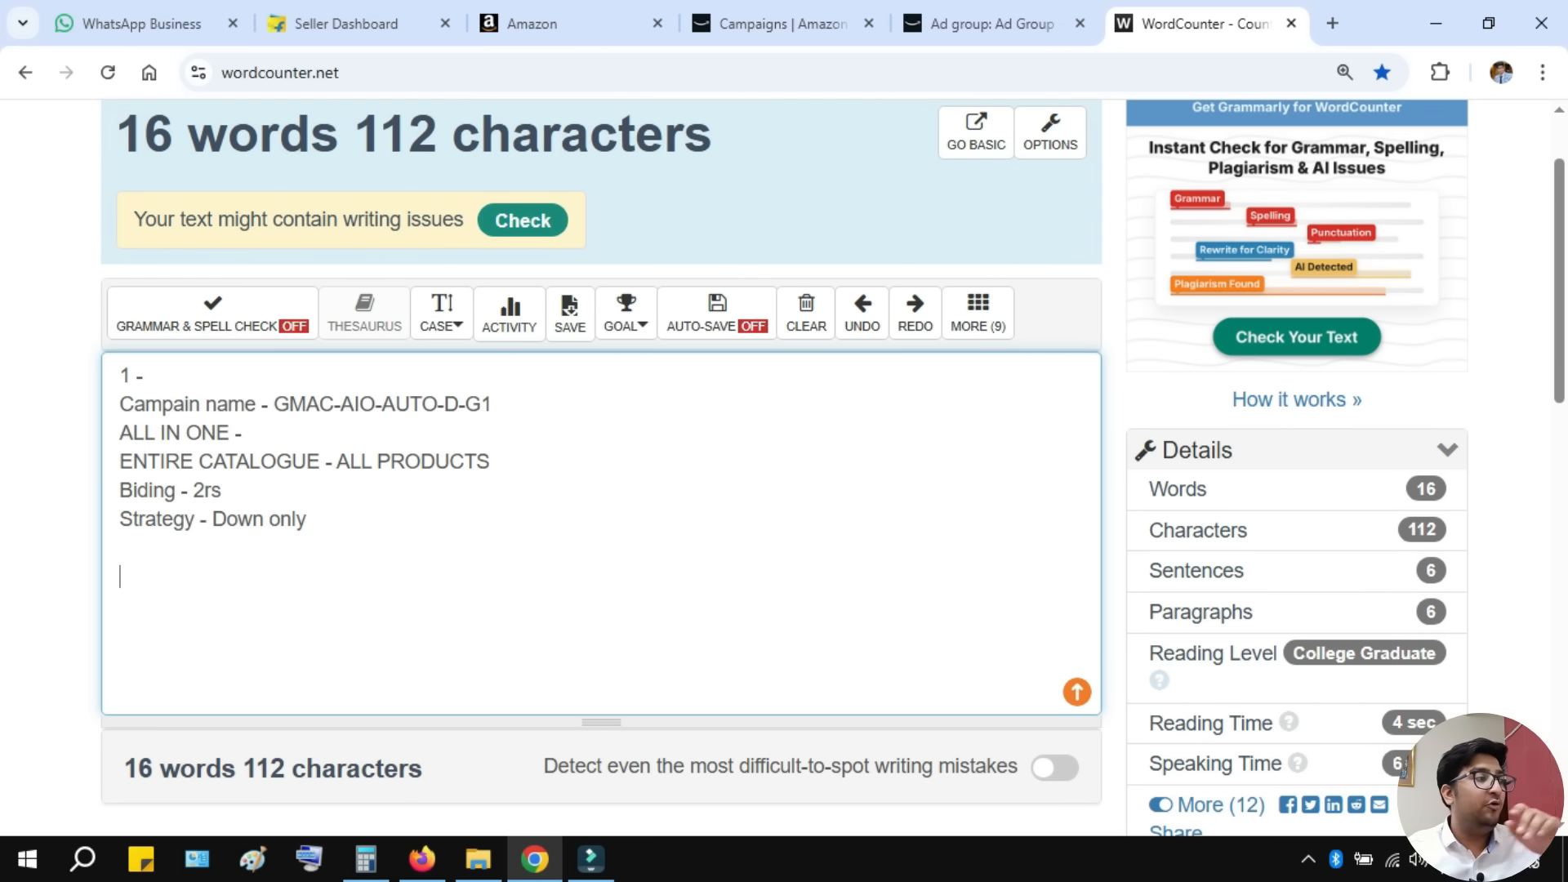
- Add the line "Increase bud by 50 pairs" to the notes, one blank line below the strategy
type("Incre")
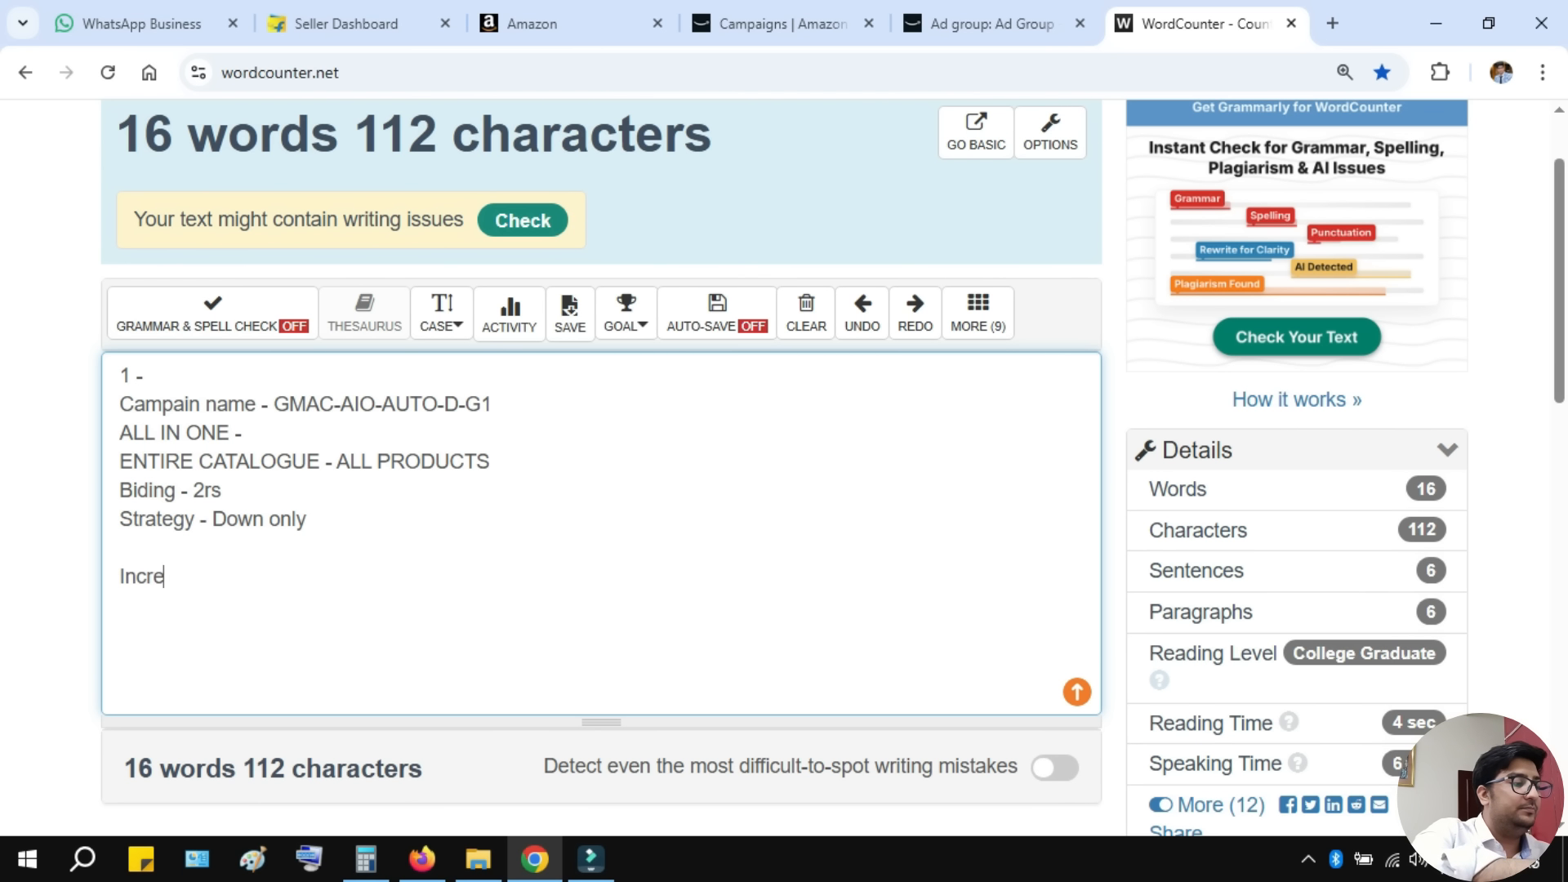
type("ase bud by ")
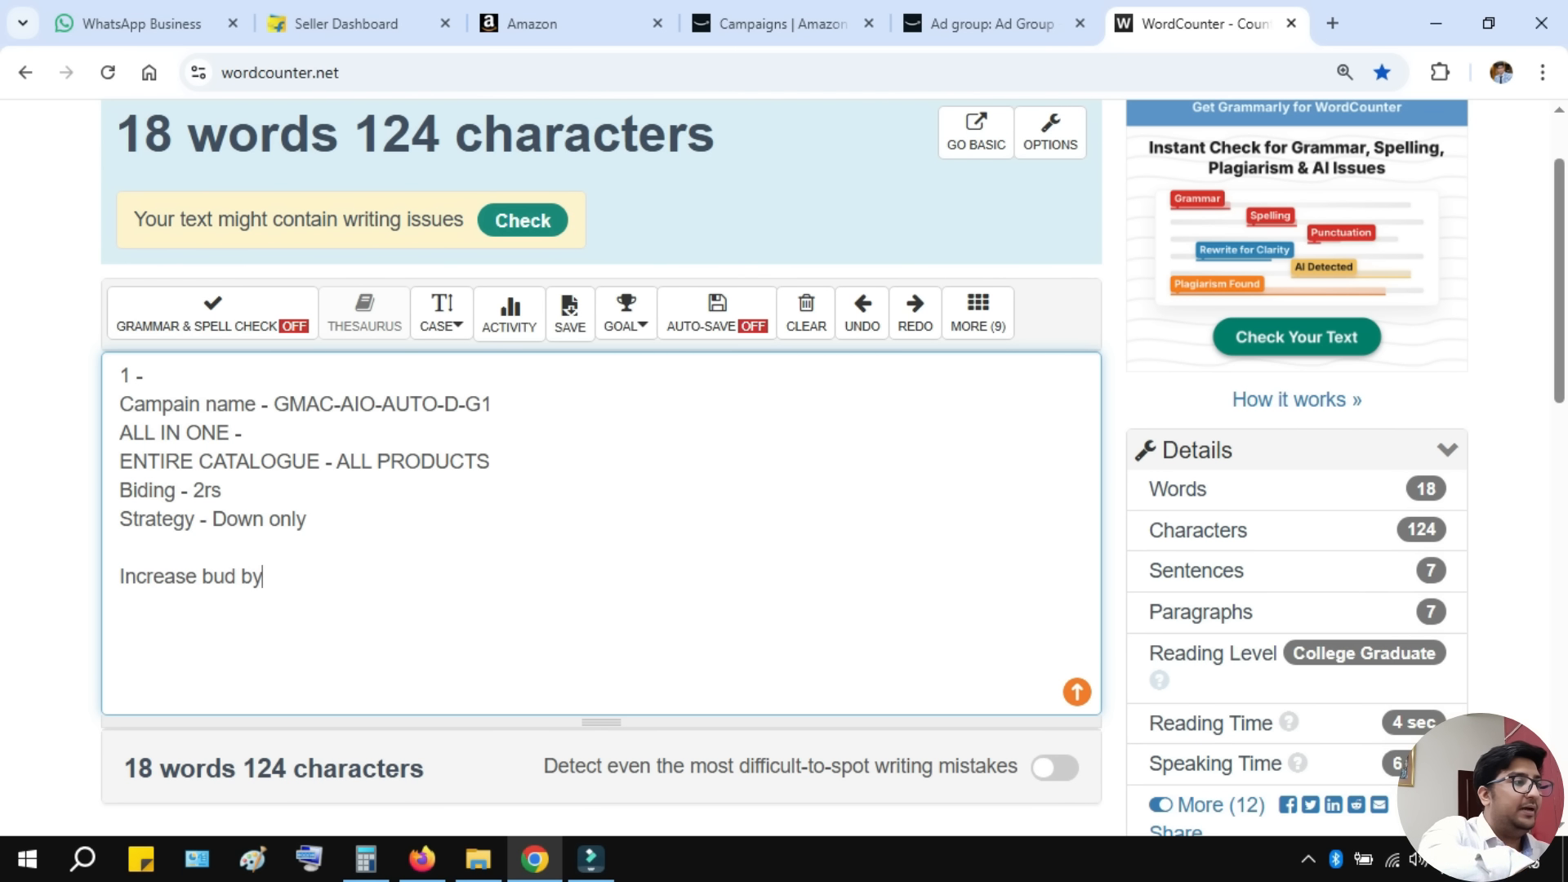
type("50 pairs")
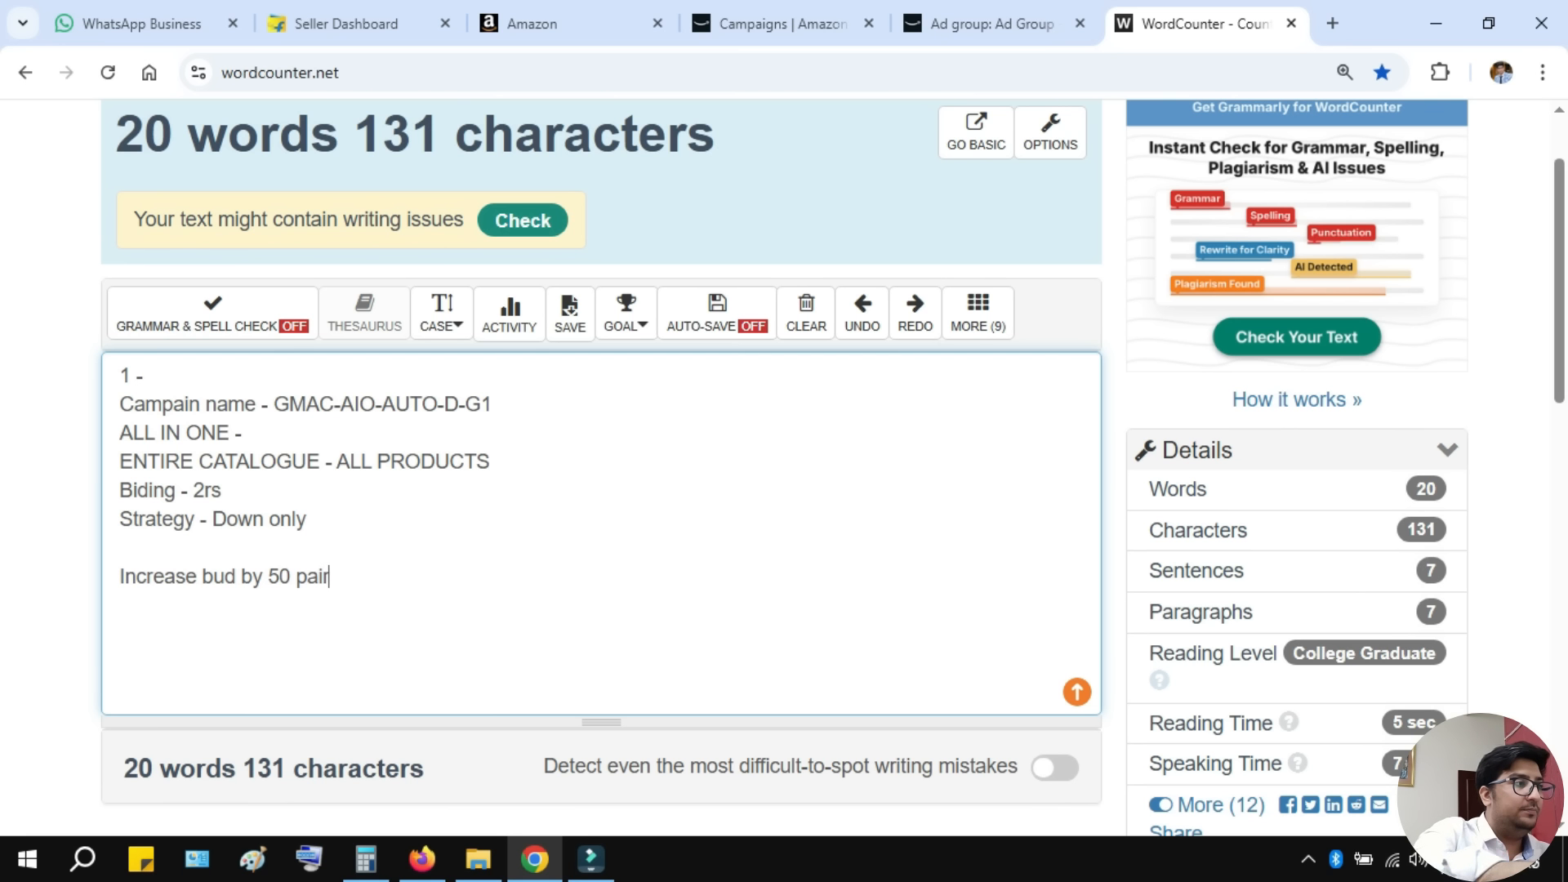
- Write the first bid increase as "2 rs - 2.5rs" beneath the increase rule, with a dash between the amounts
key("Return")
type("2 ")
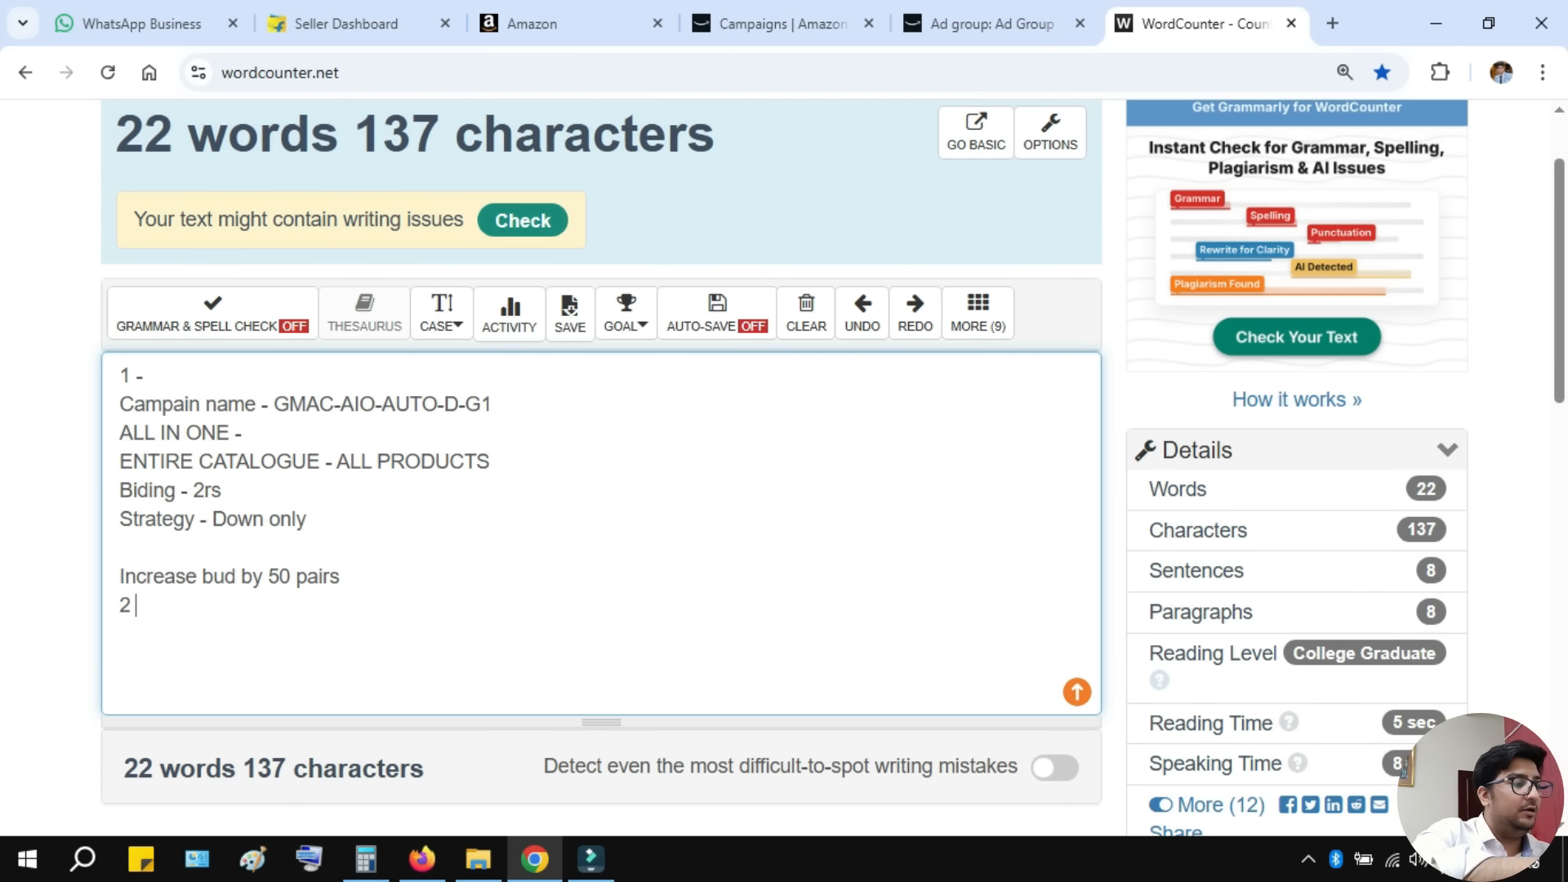
type("rs = 2")
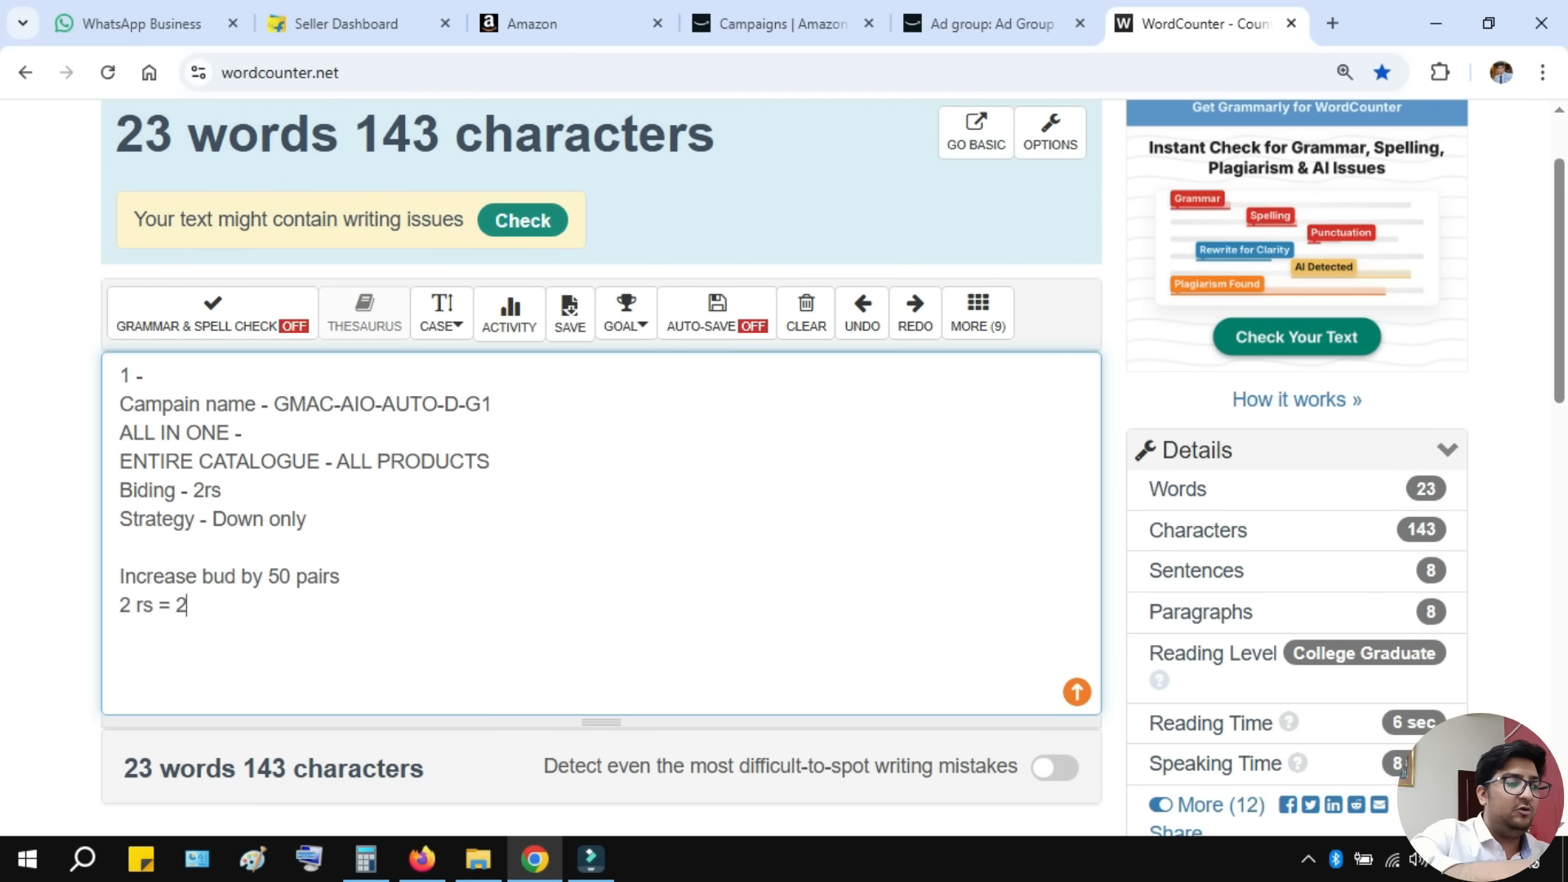
type(".5rs")
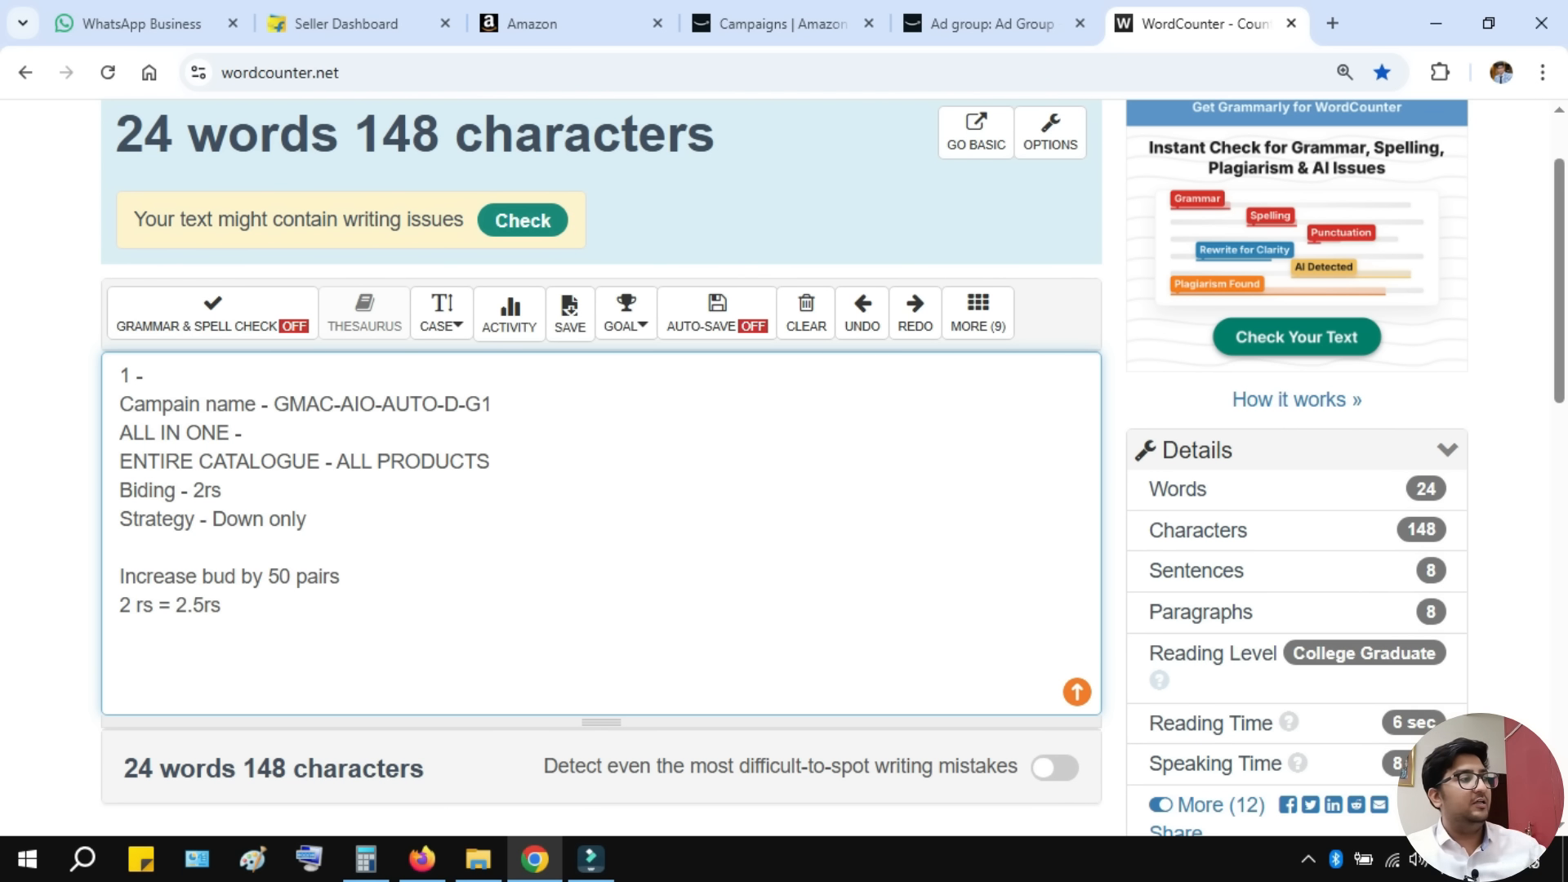
left_click(171, 605)
key("BackSpace")
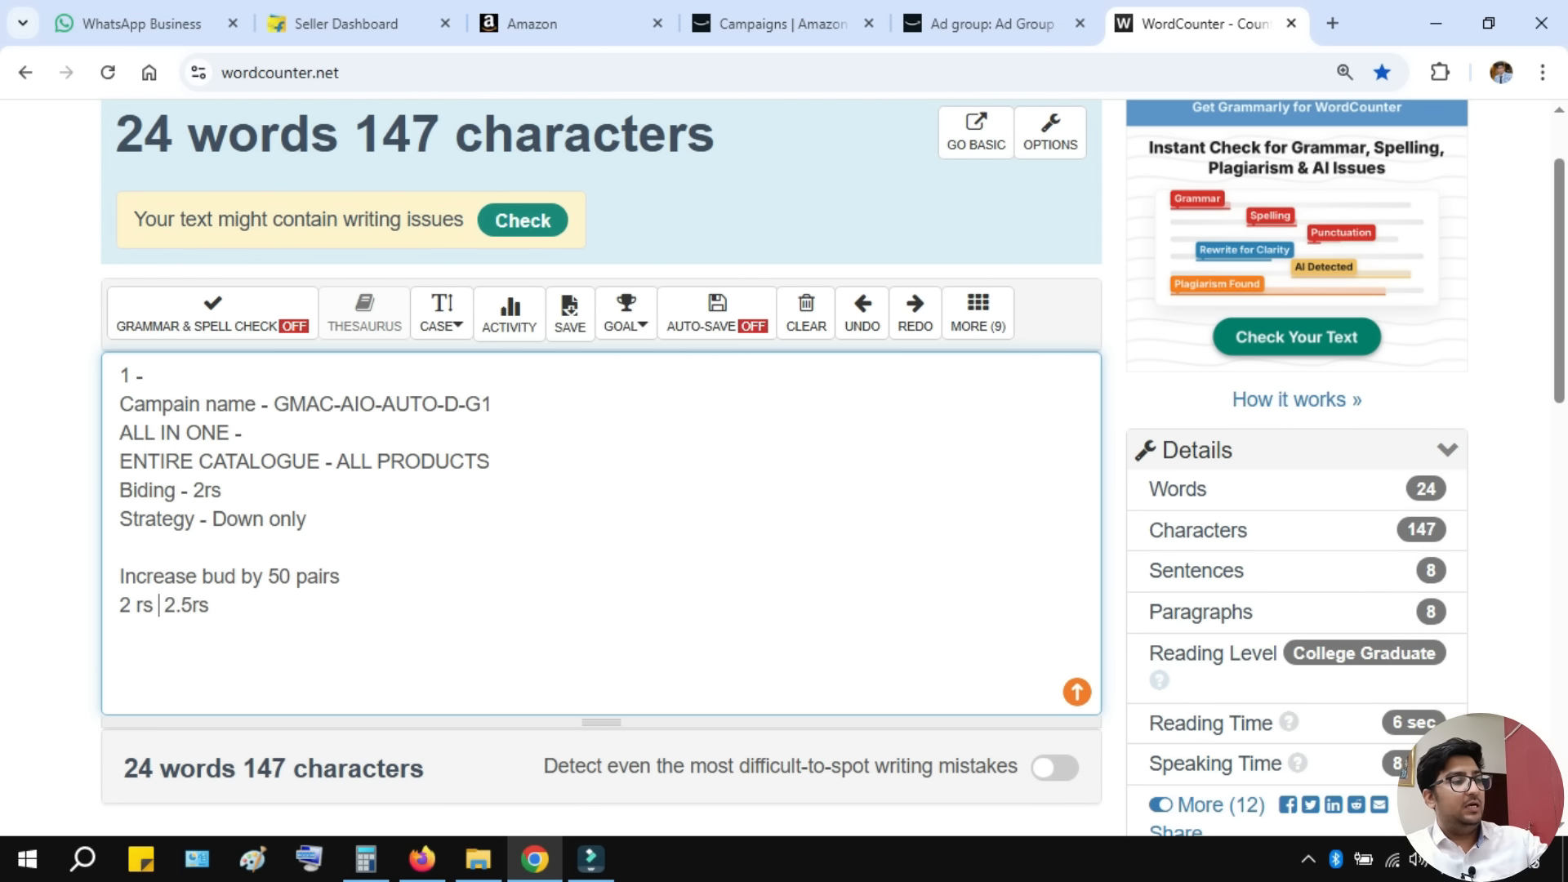
type("-")
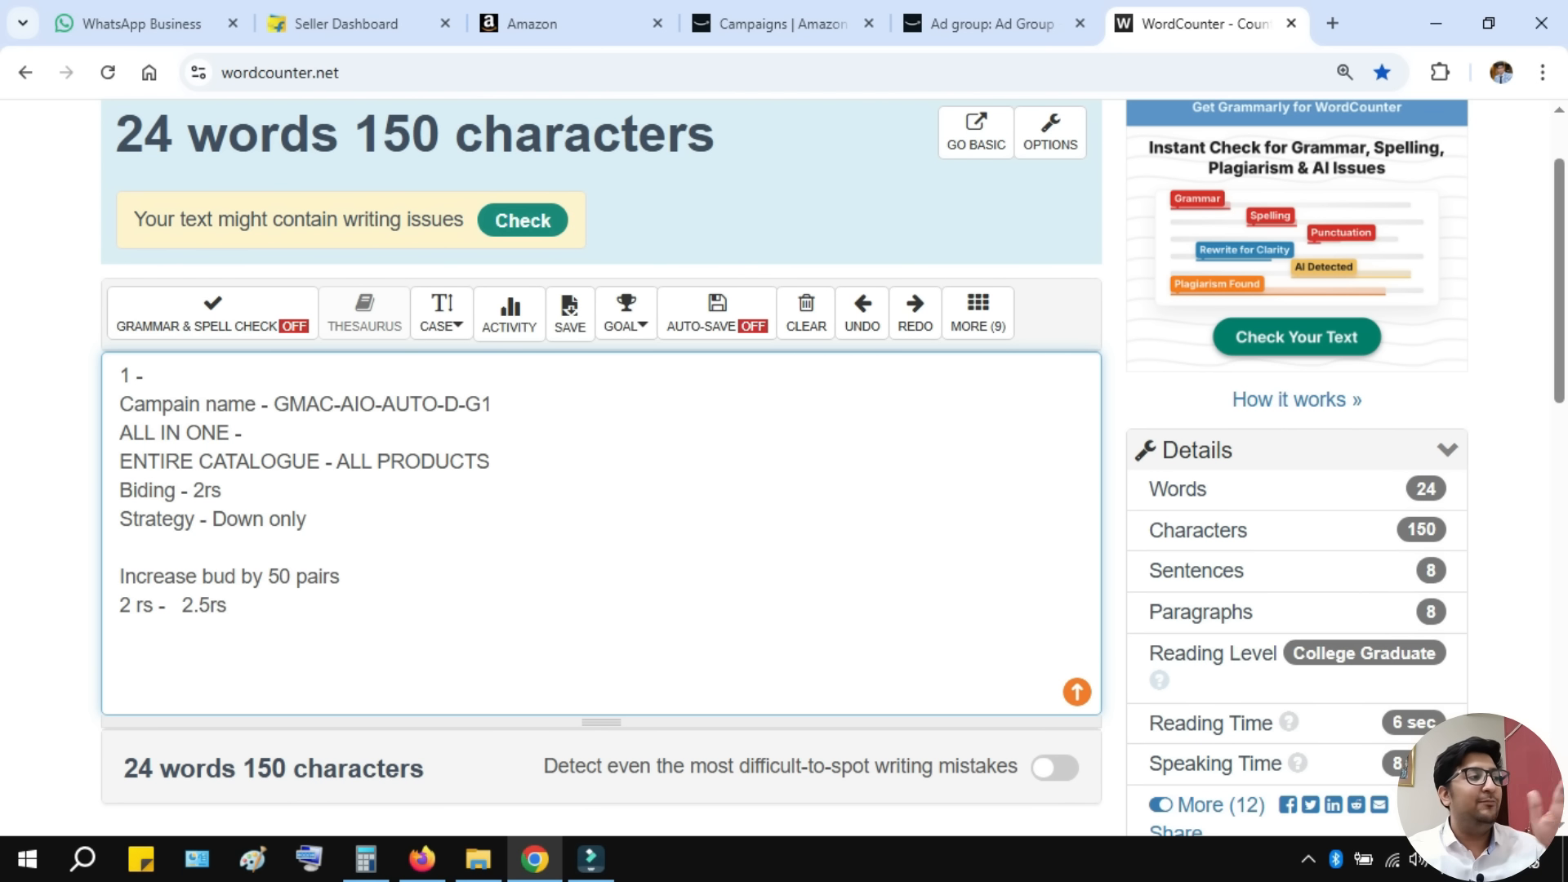
- Renumber the ending of the noted campaign name to G2 and on to G3, giving GMAC-AIO-AUTO-D-G3
left_click_drag(480, 405, 490, 404)
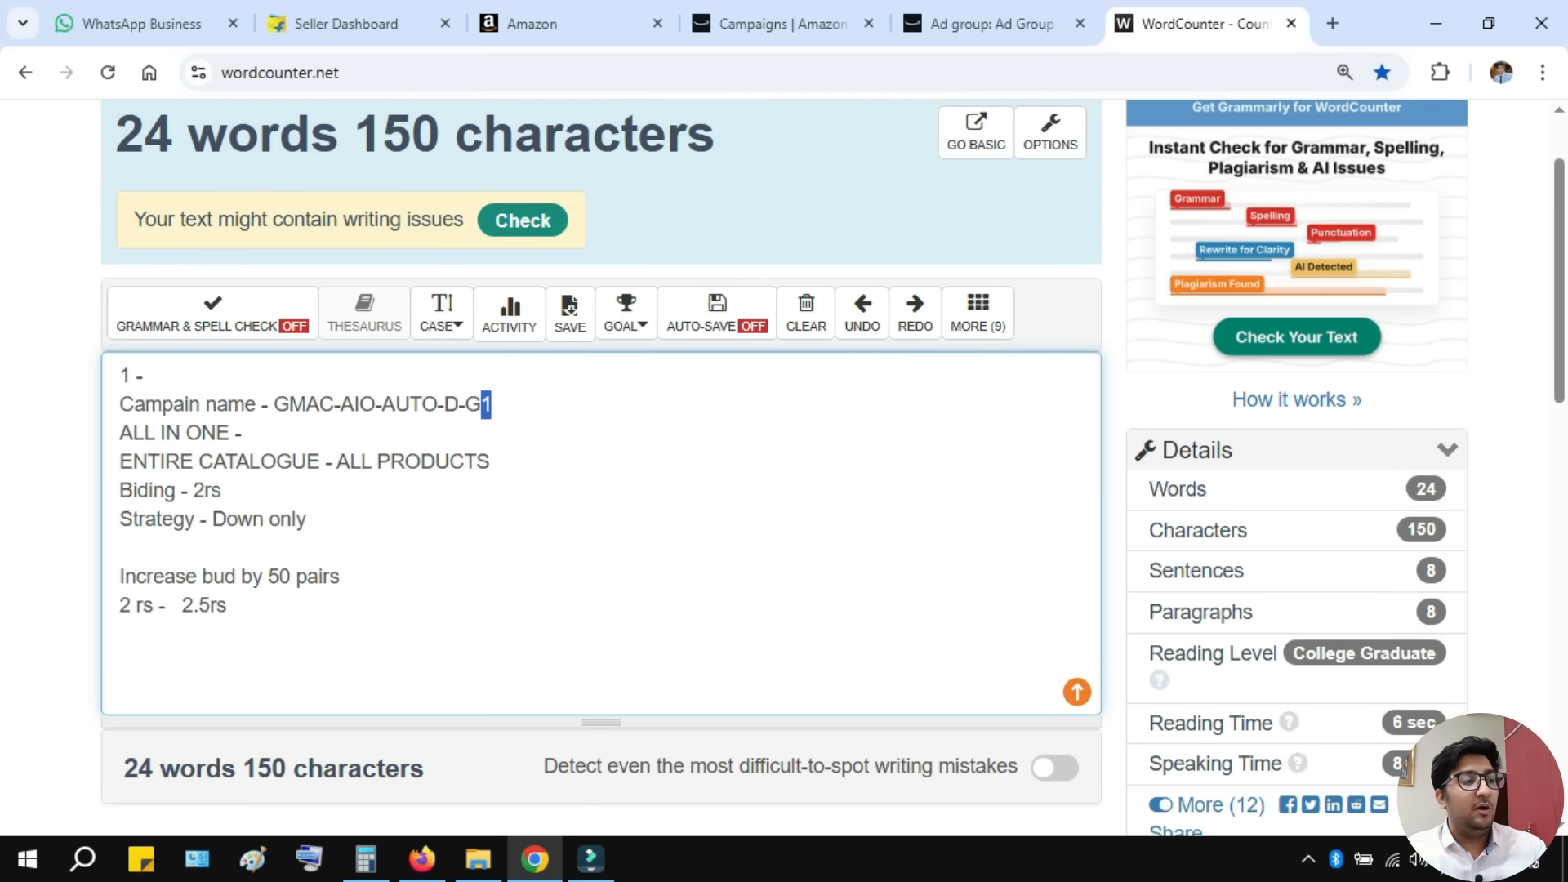
type("2")
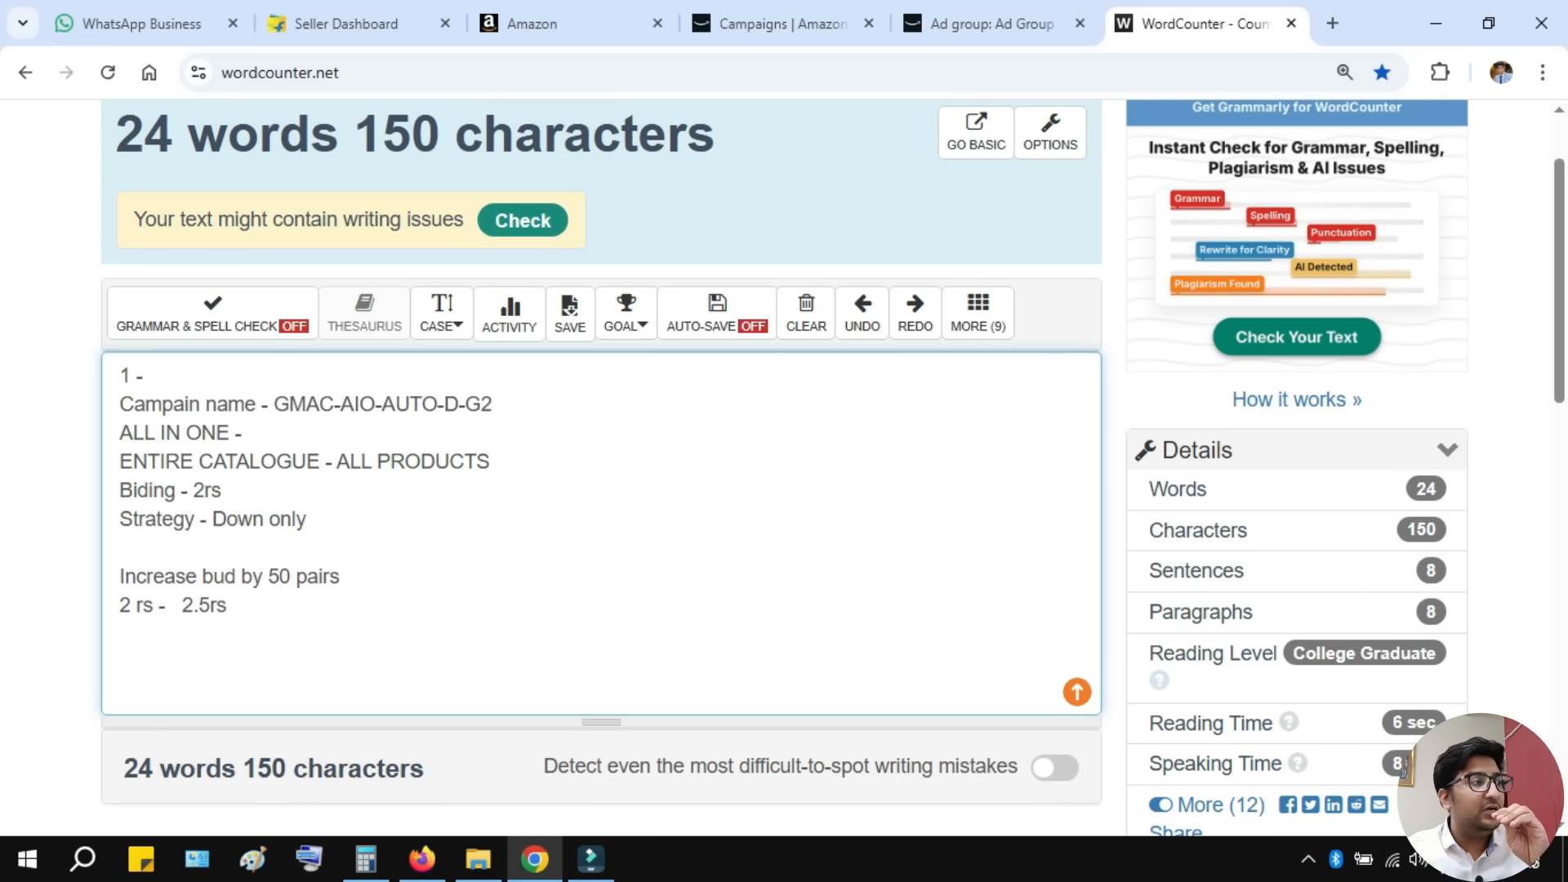
left_click_drag(183, 605, 209, 605)
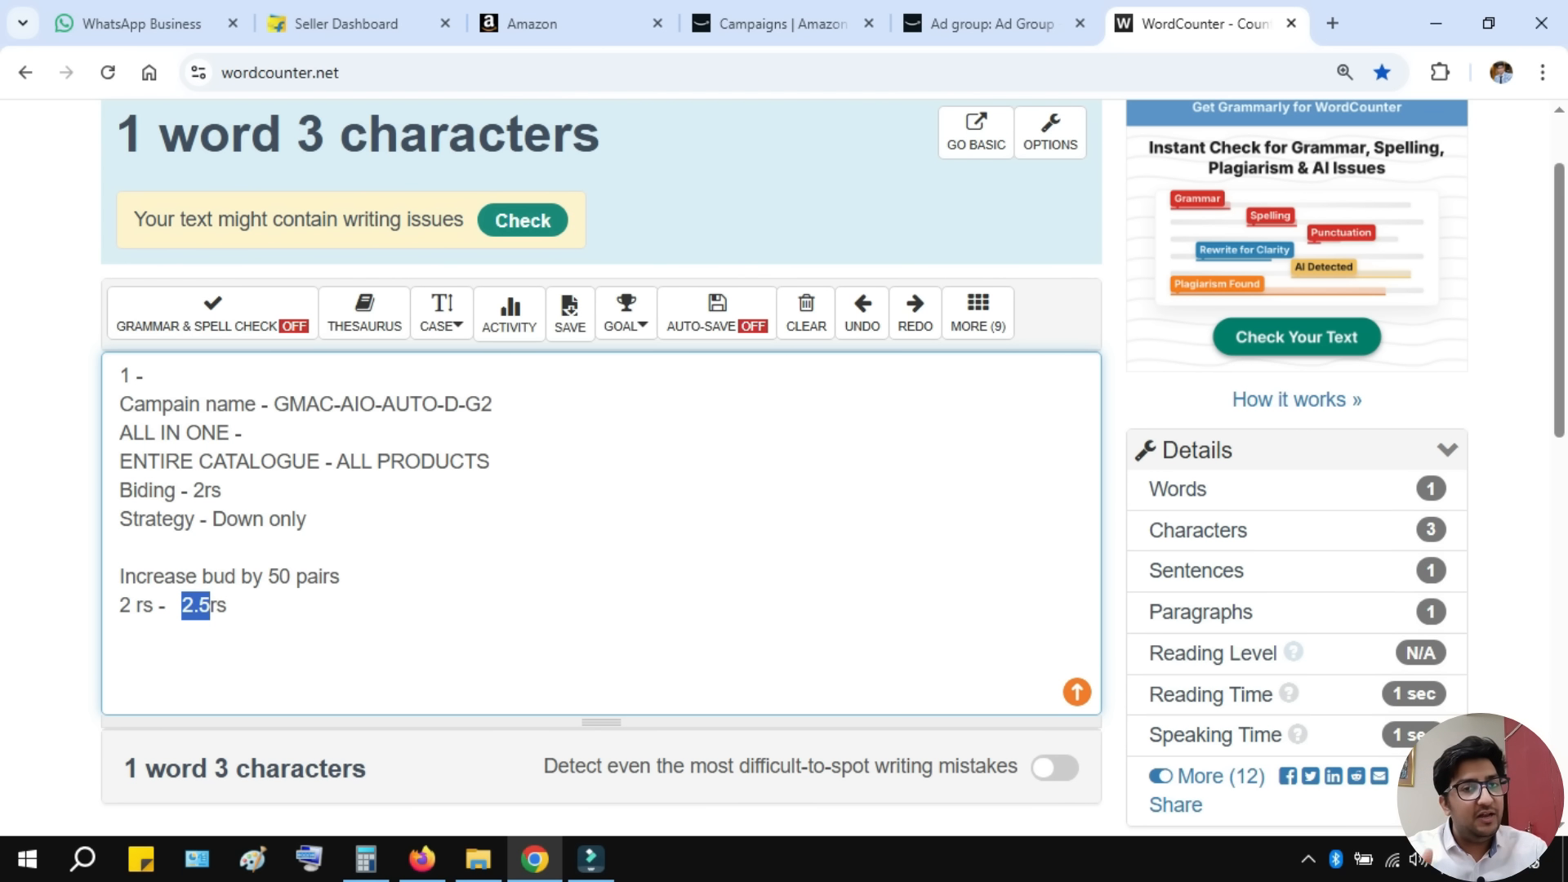
left_click(227, 605)
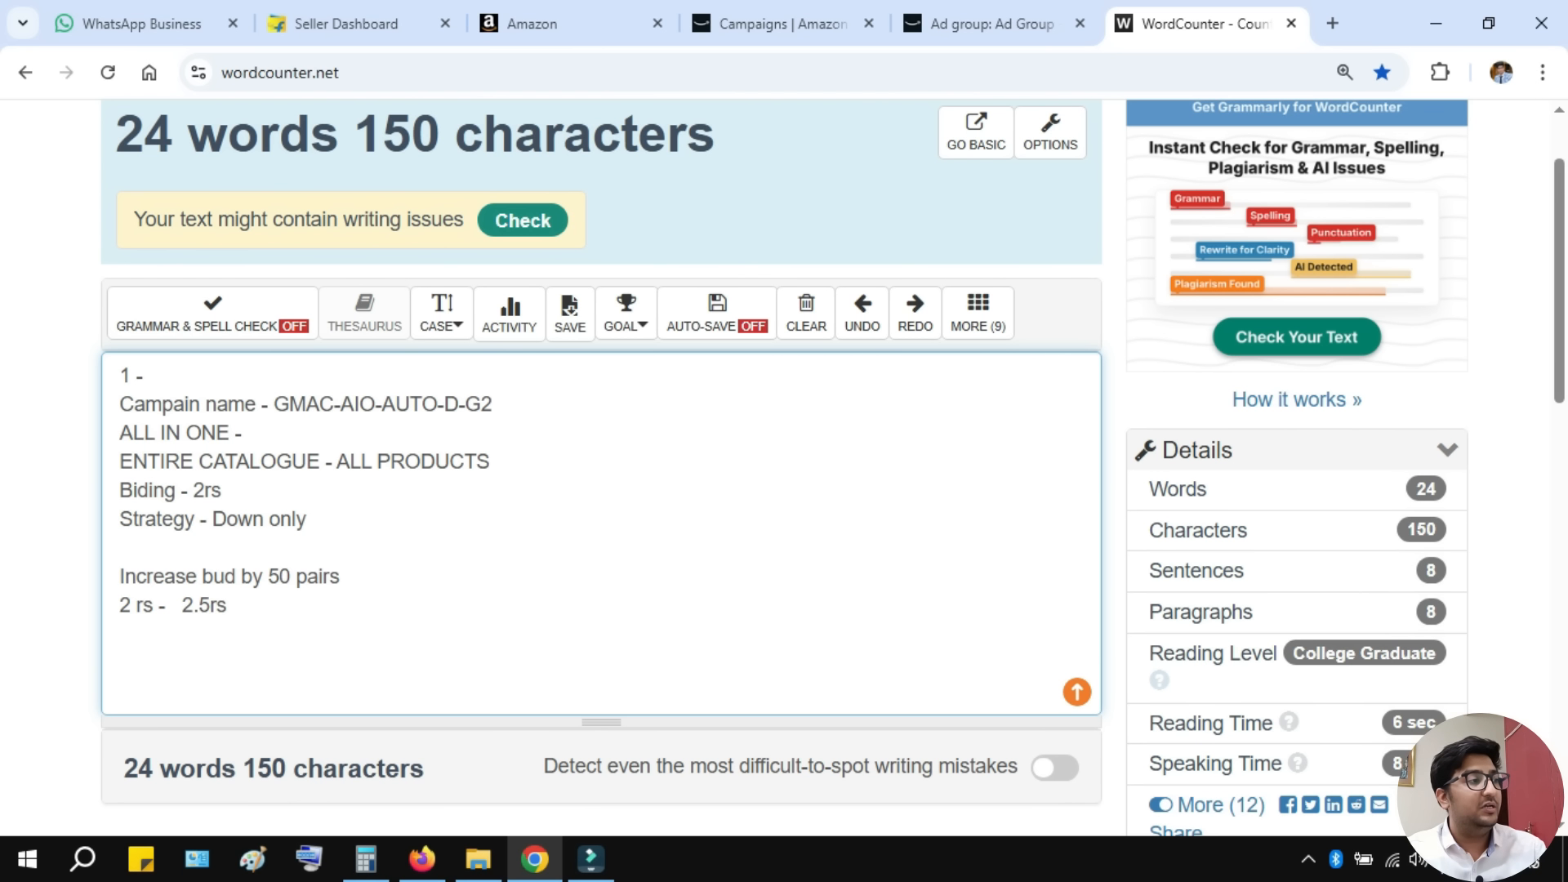
key("shift+Left")
type("3")
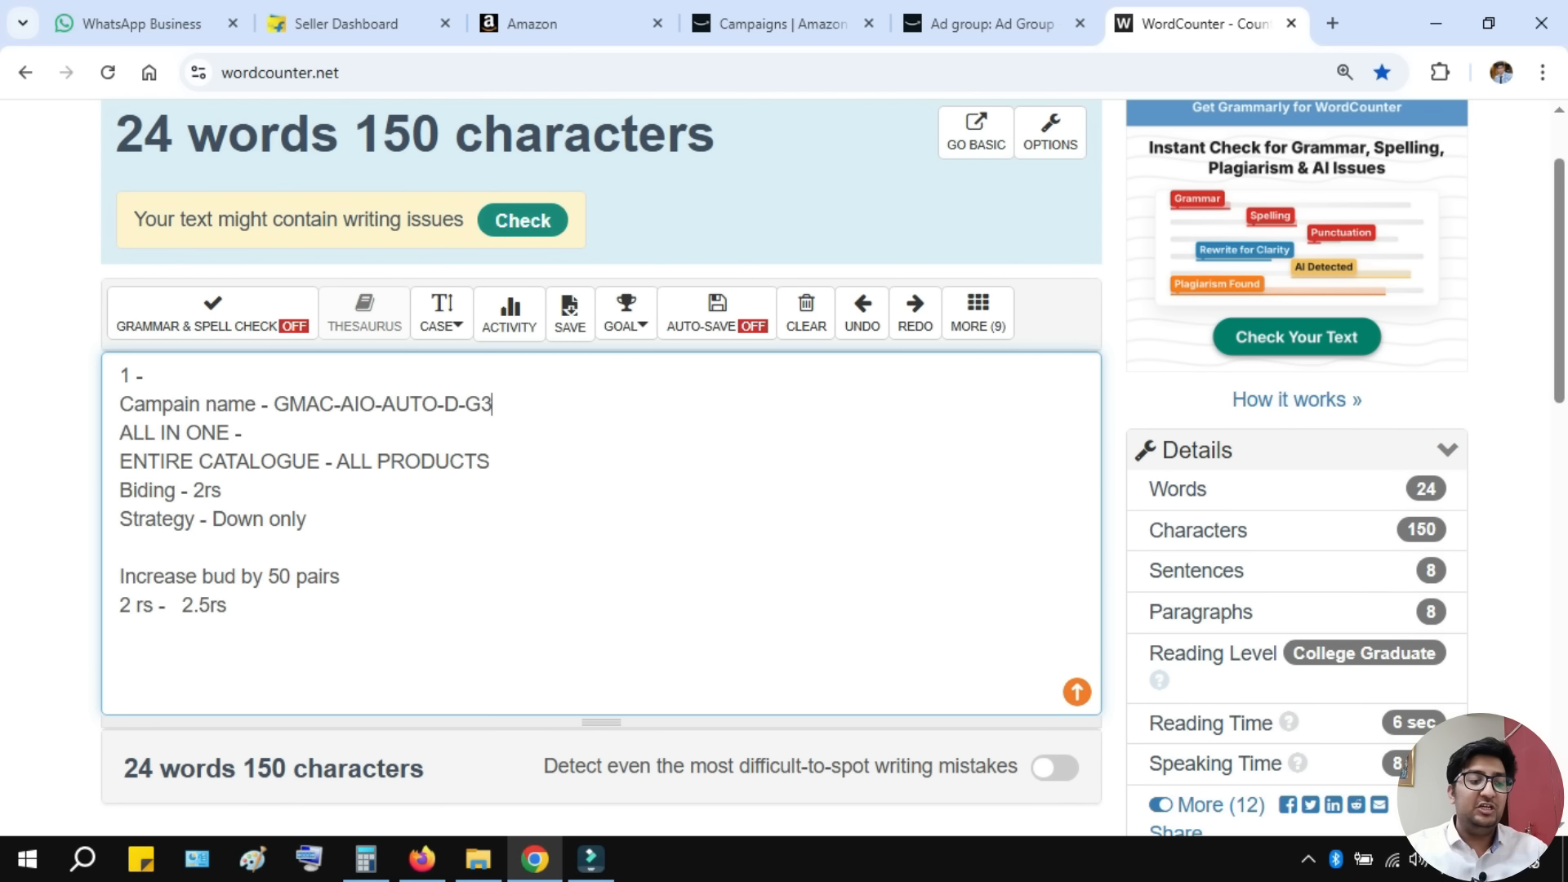
- Add the second bid increase "2.5 rs - 3 rs" on a new line of the notes
key("Return")
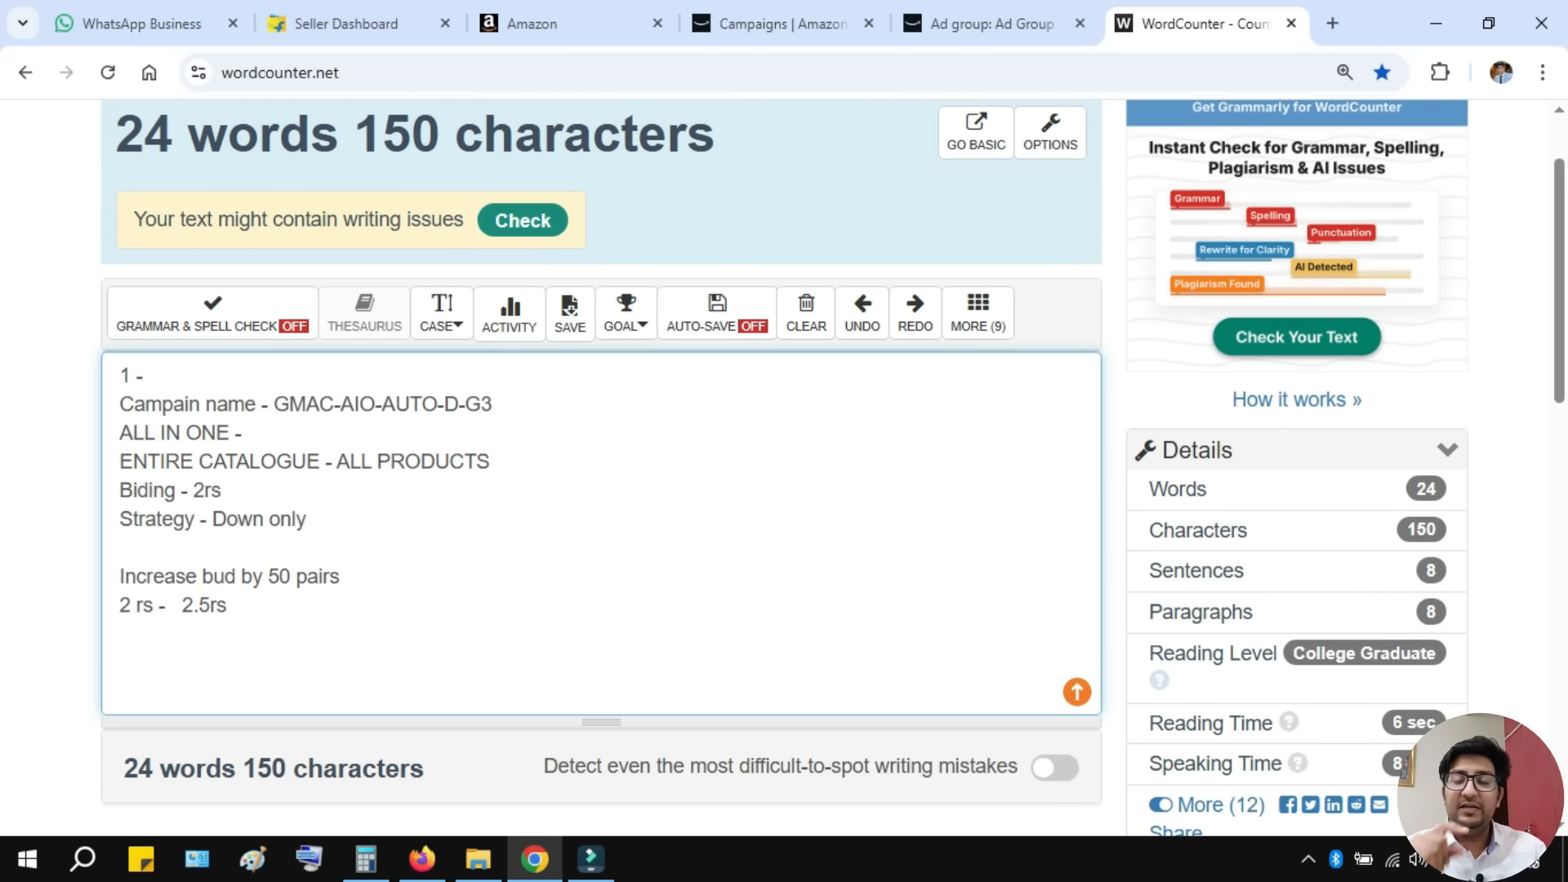
type("2.5")
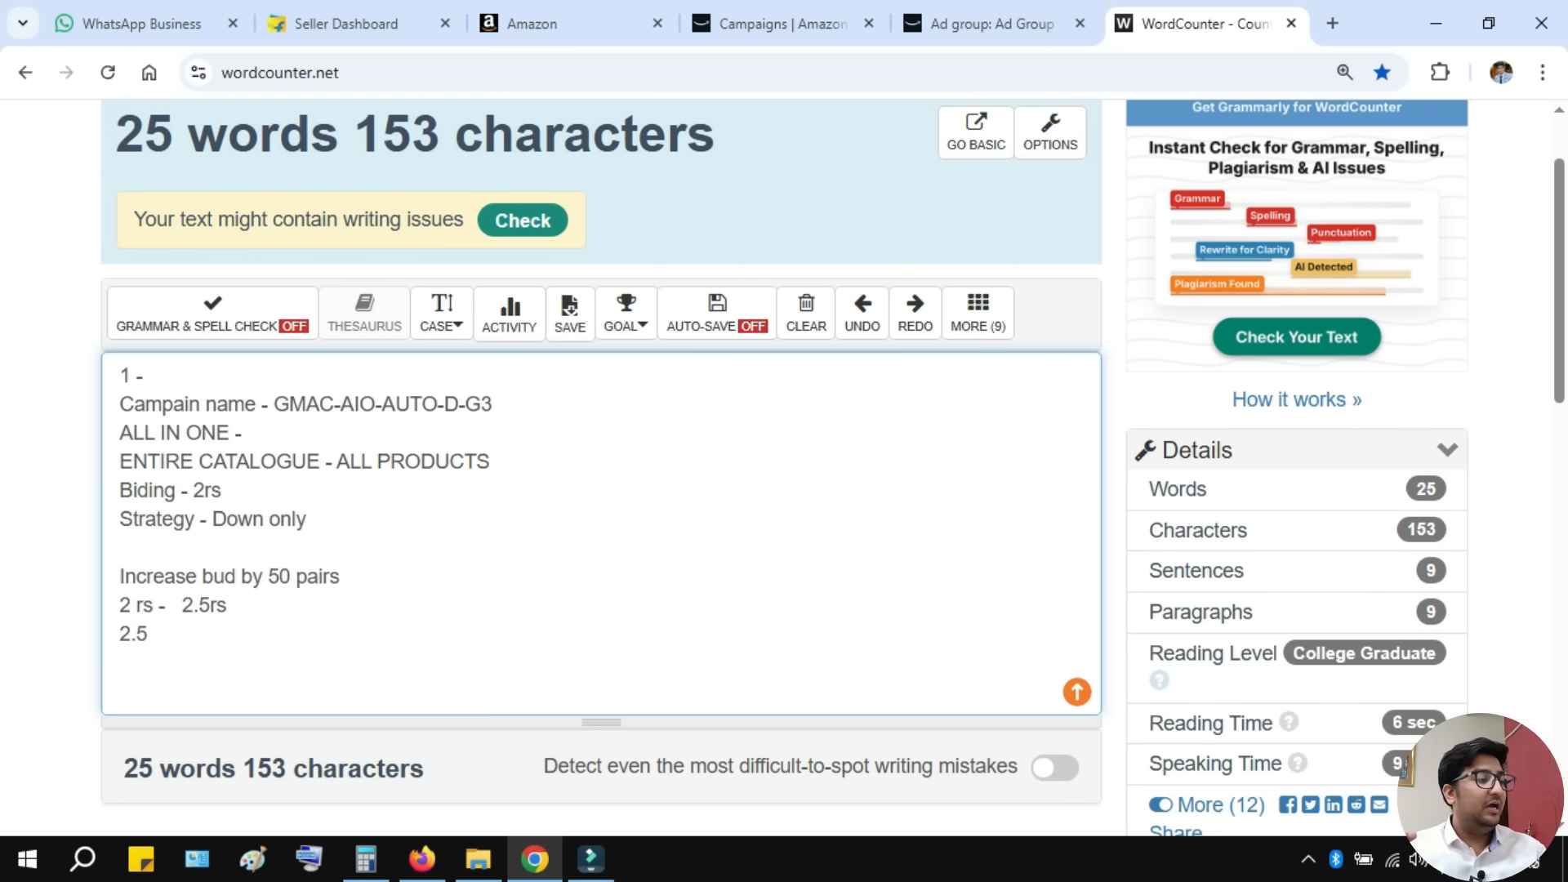
type(" rs - ")
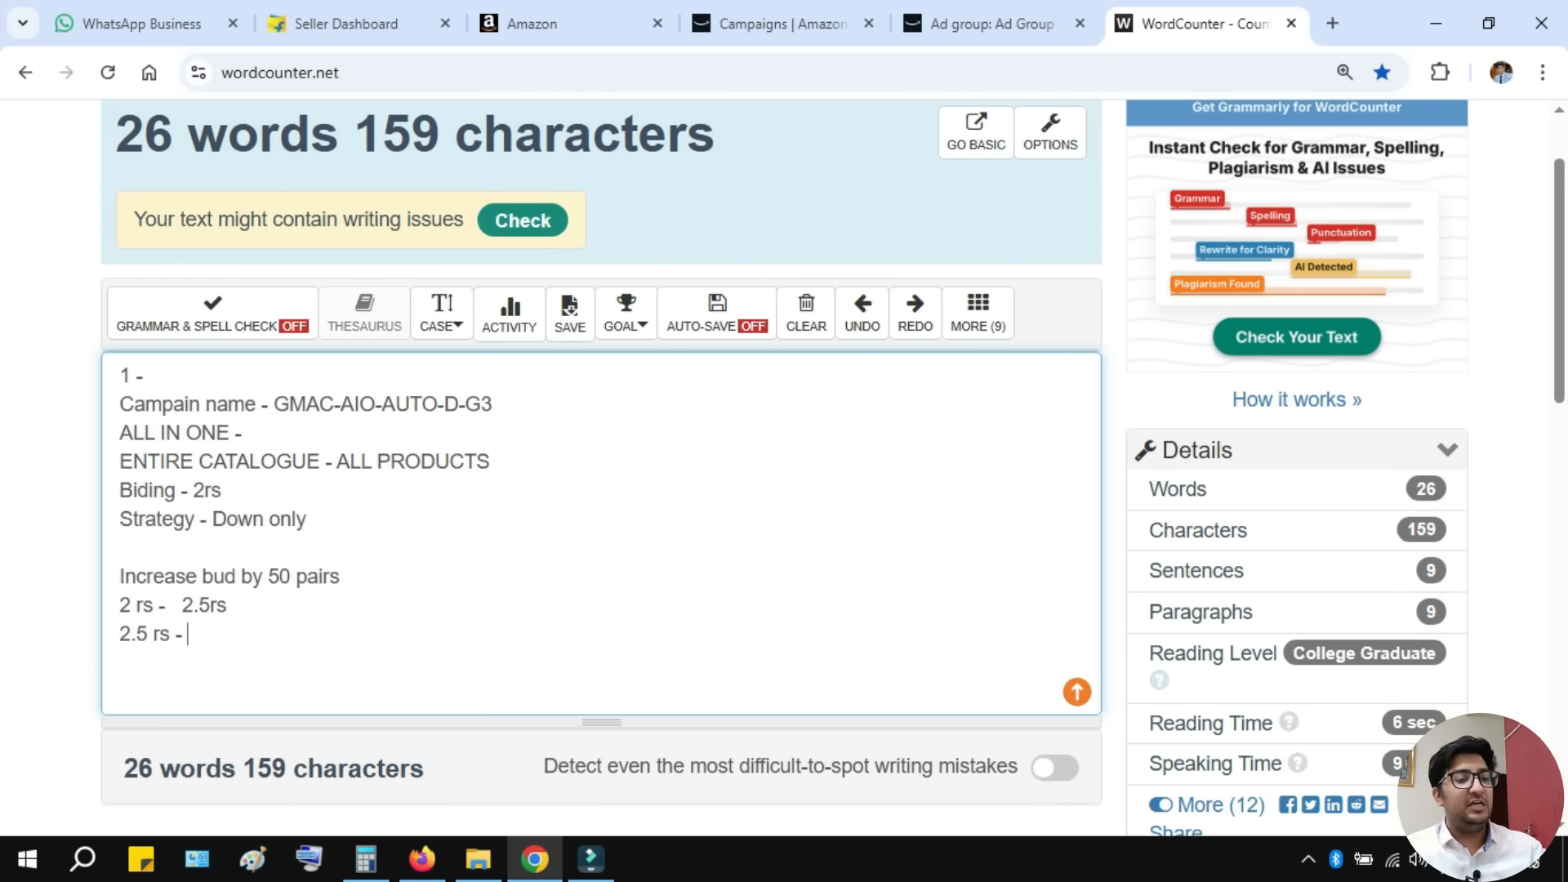
type("3 rs")
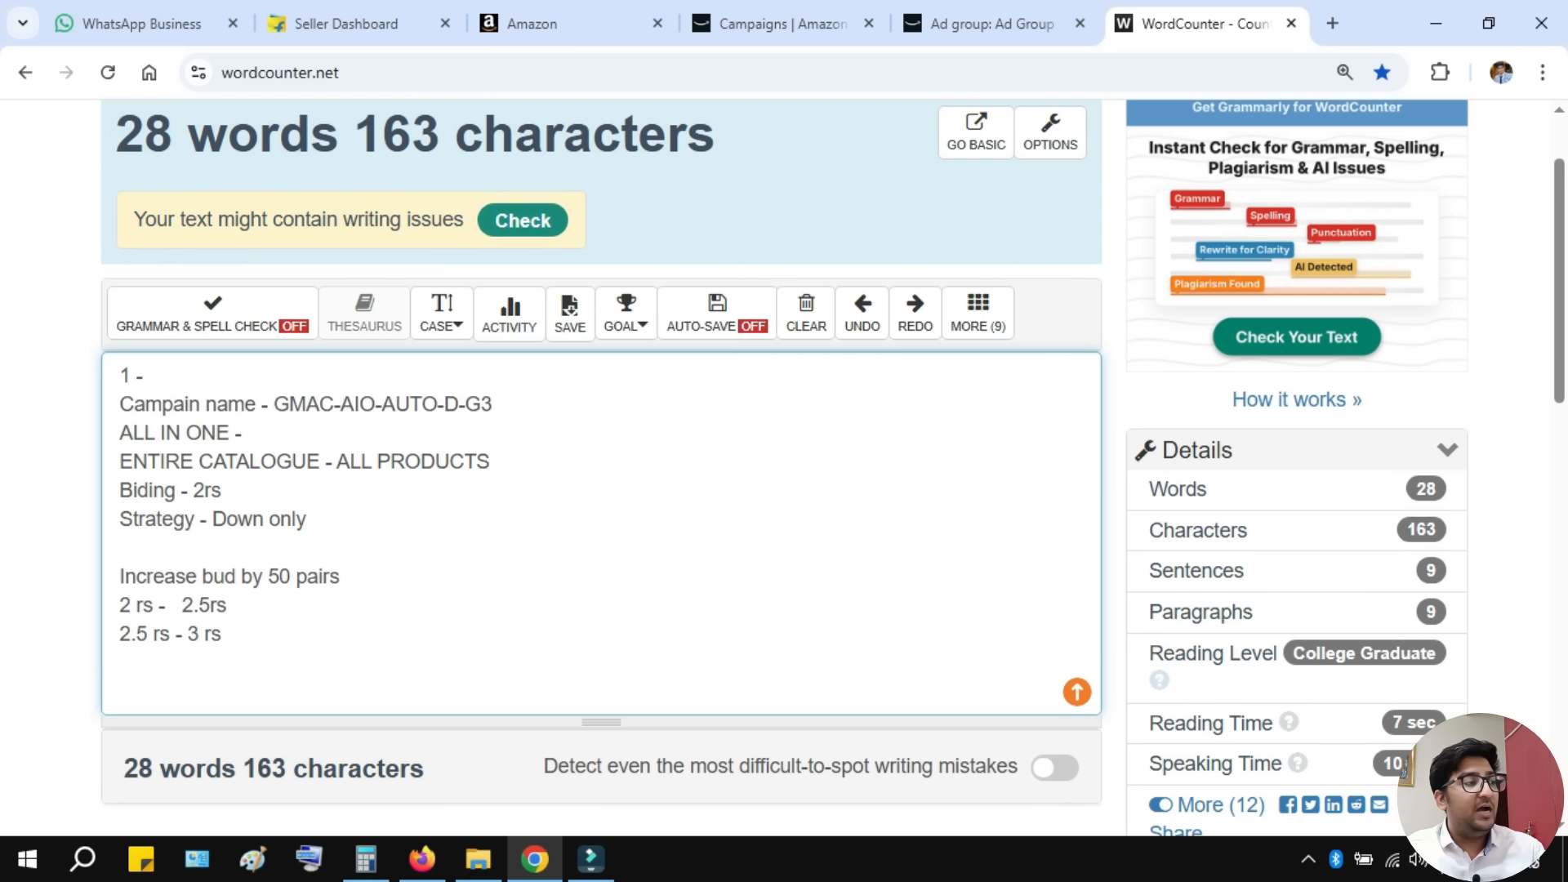
- Write "4 rs 500 impre" under the bid increases, separated from them by two blank lines
type("4")
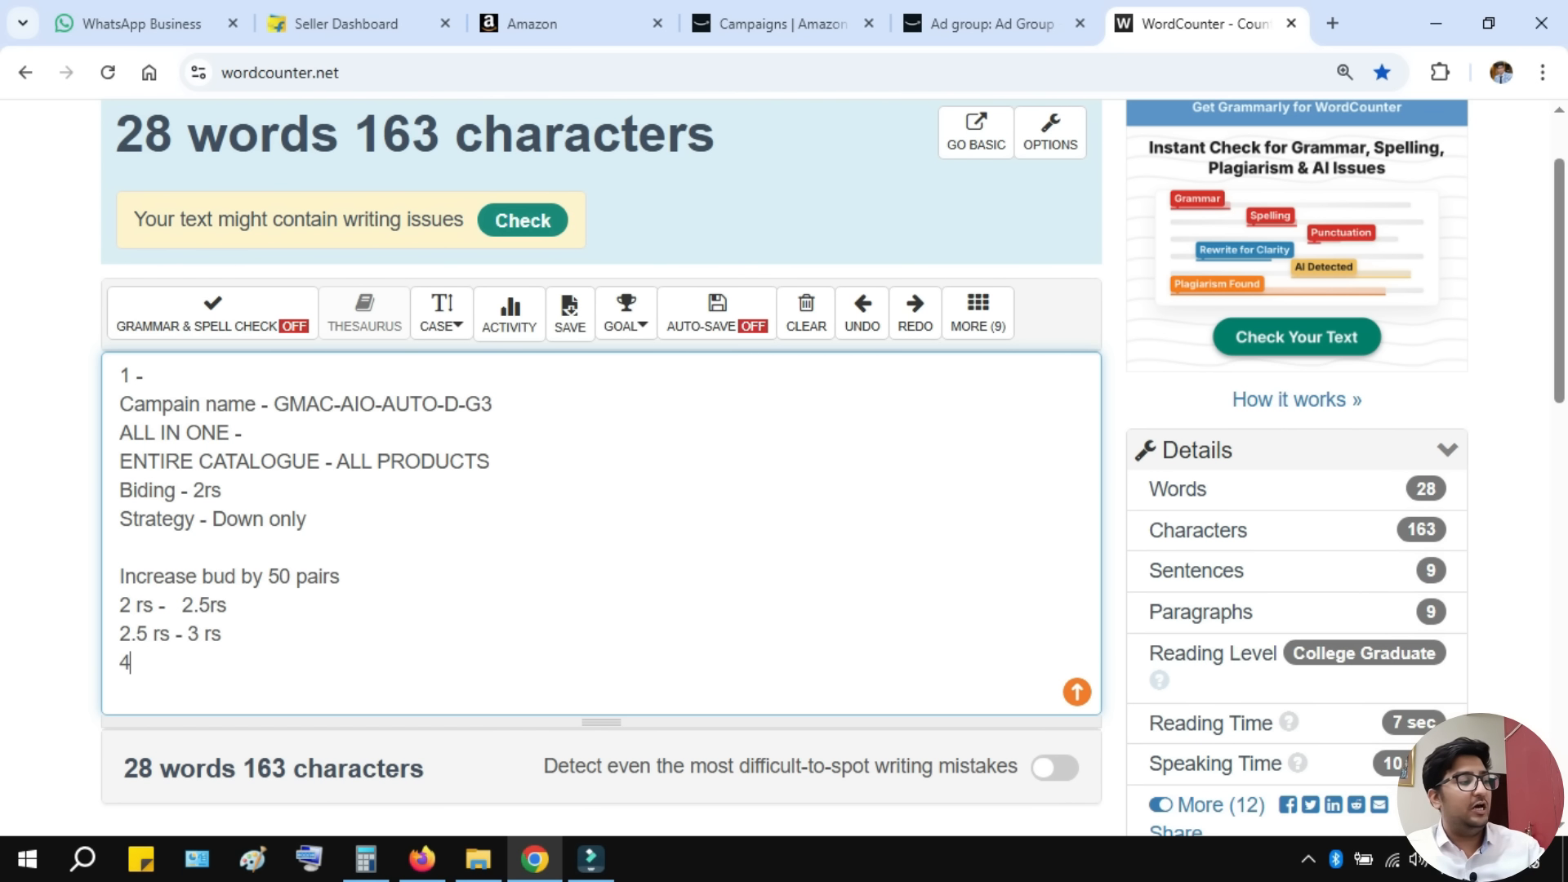
type(" rs")
key("Return")
key("Return")
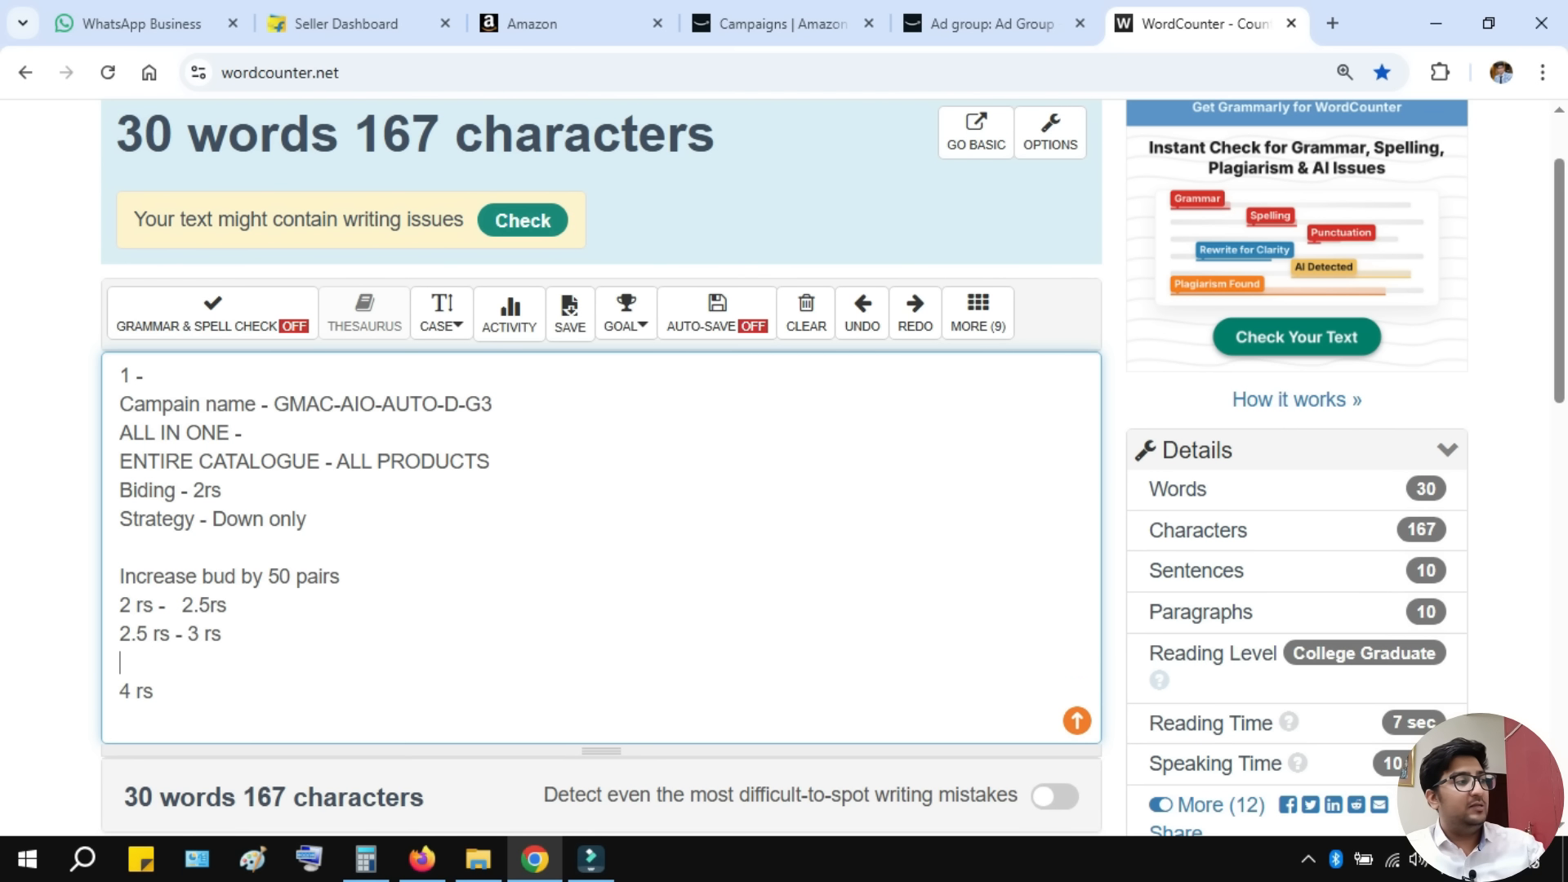
scroll(601, 531, "down", 1)
left_click(154, 605)
type("500")
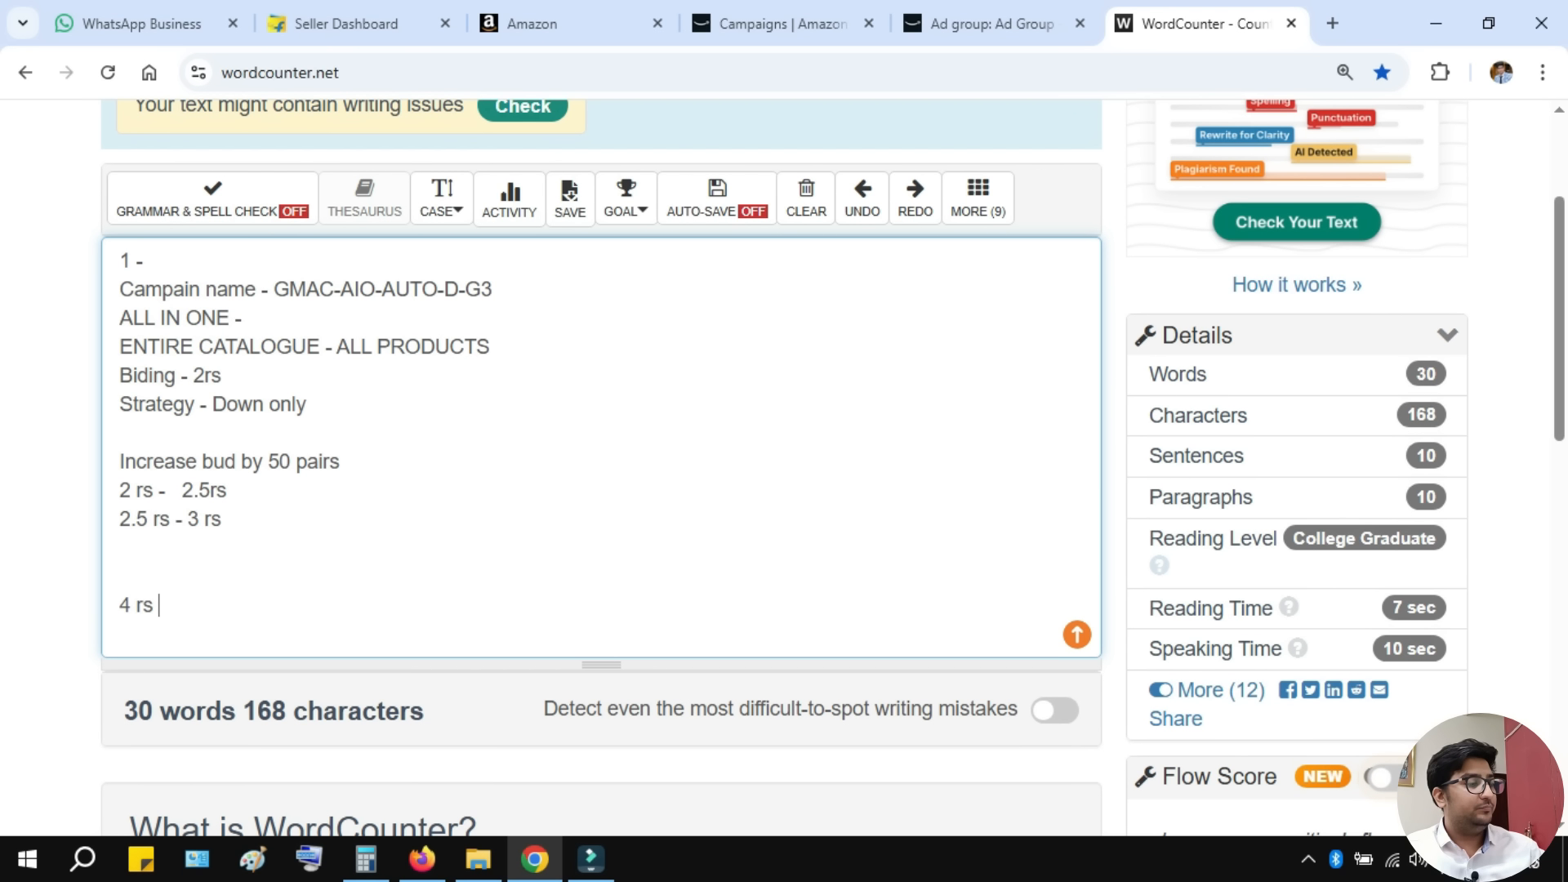
type(" impr")
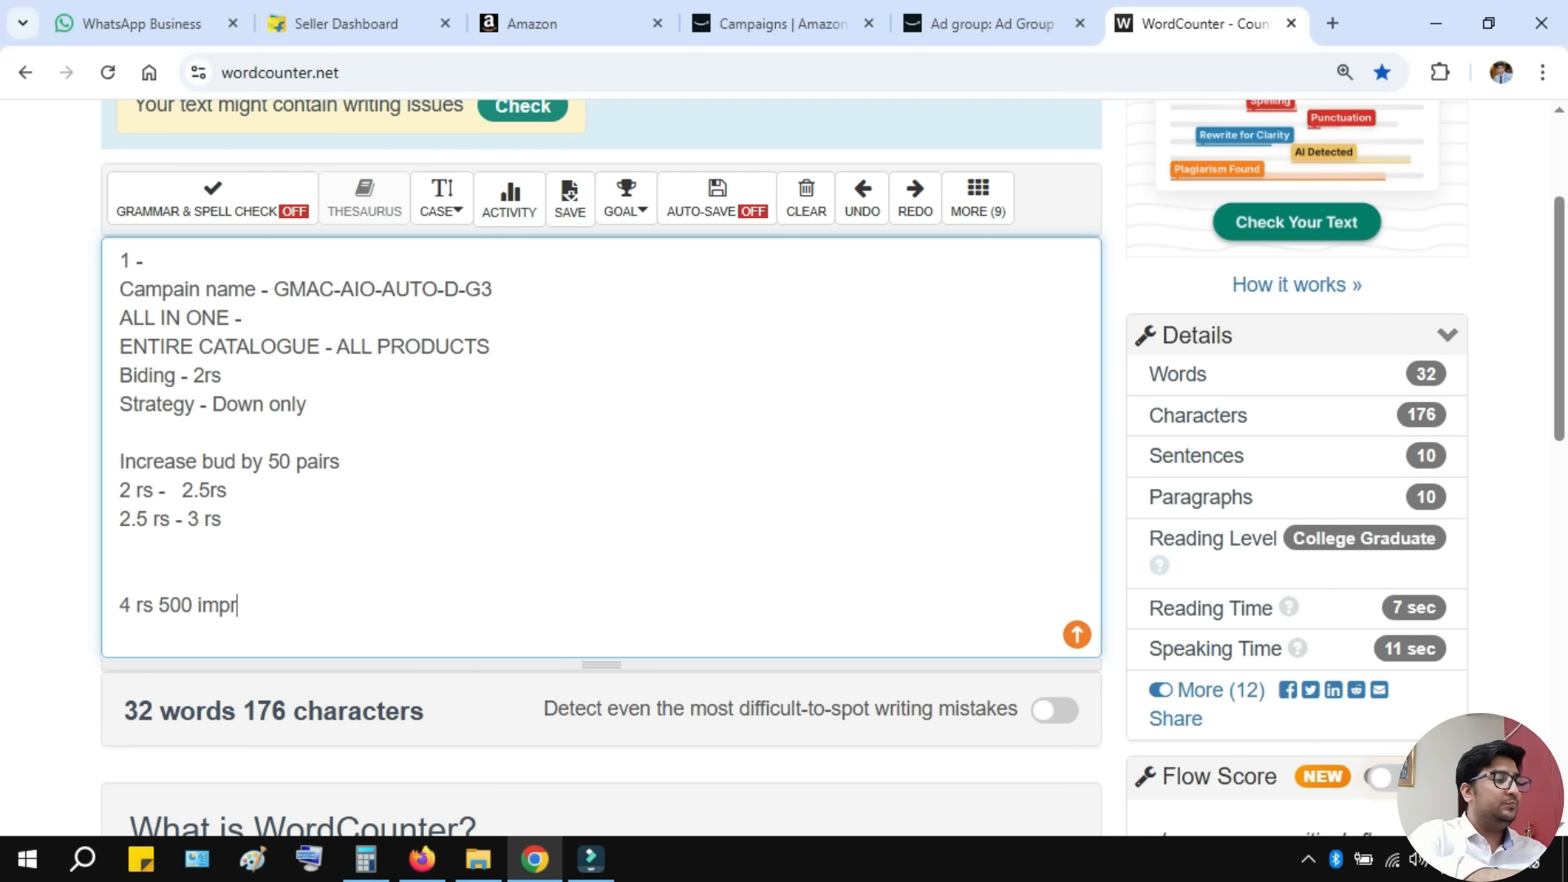
type("e")
key("Return")
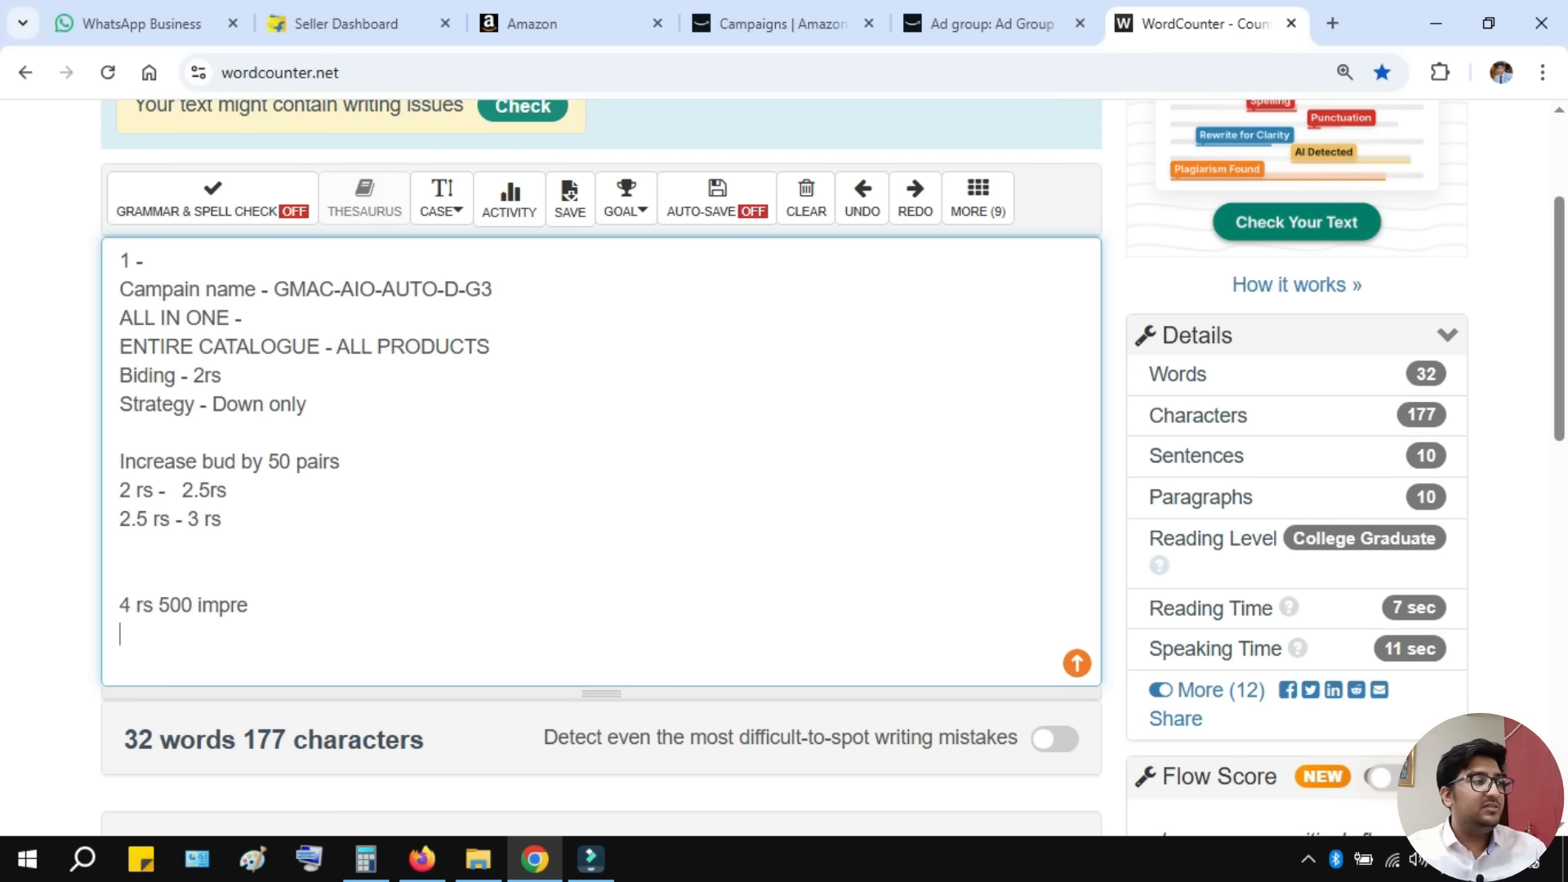
- Add the line "3.5 rs - 50 rs" below the 500-impression note and start a new line
type("3.5")
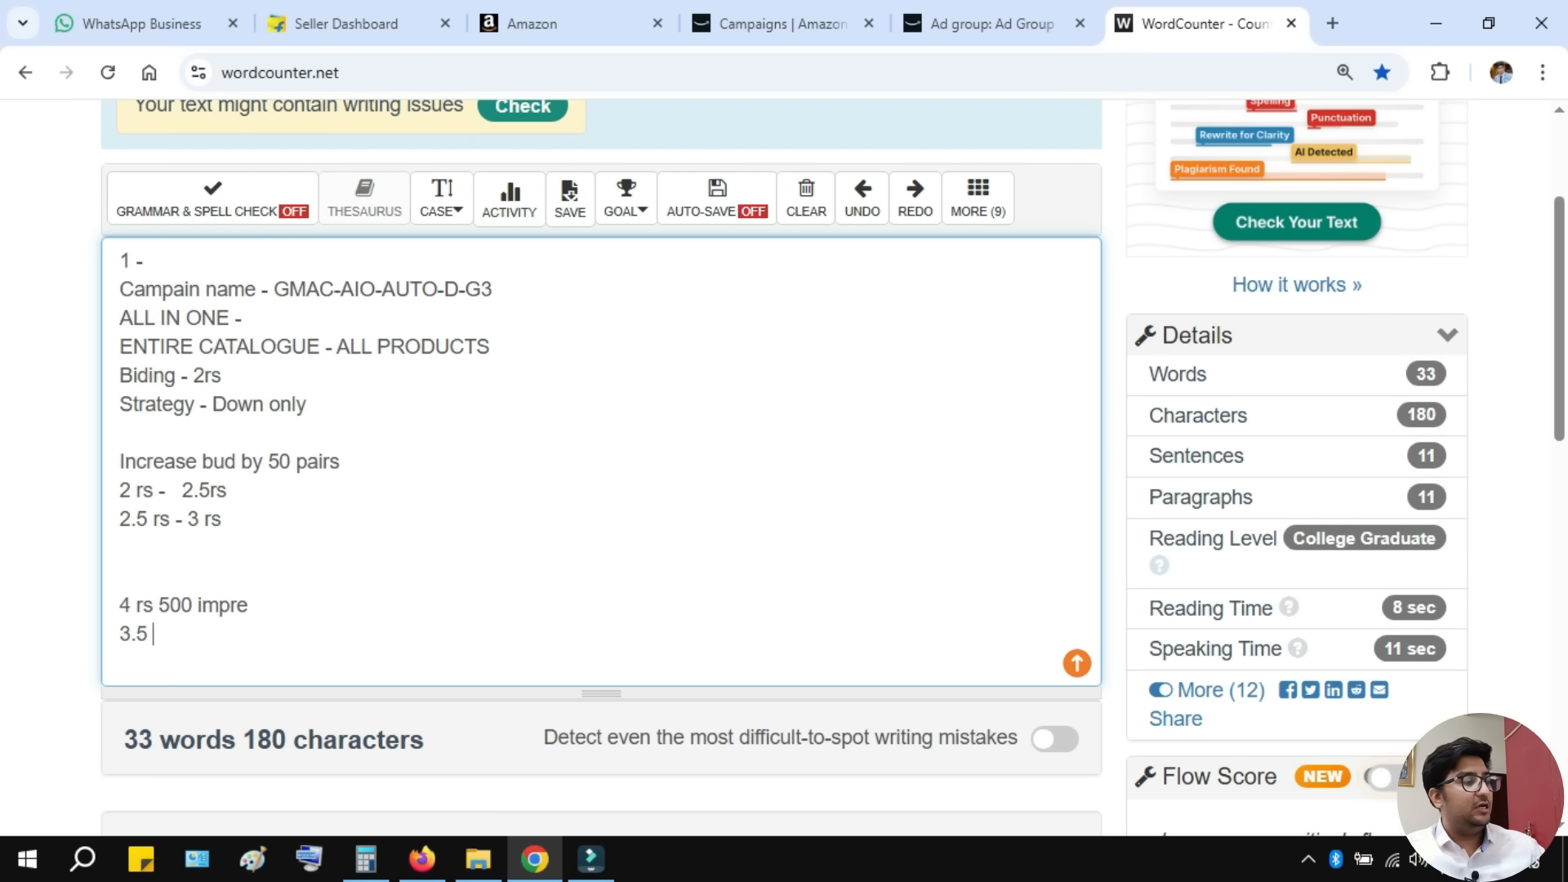
type(" rs - 50 rs")
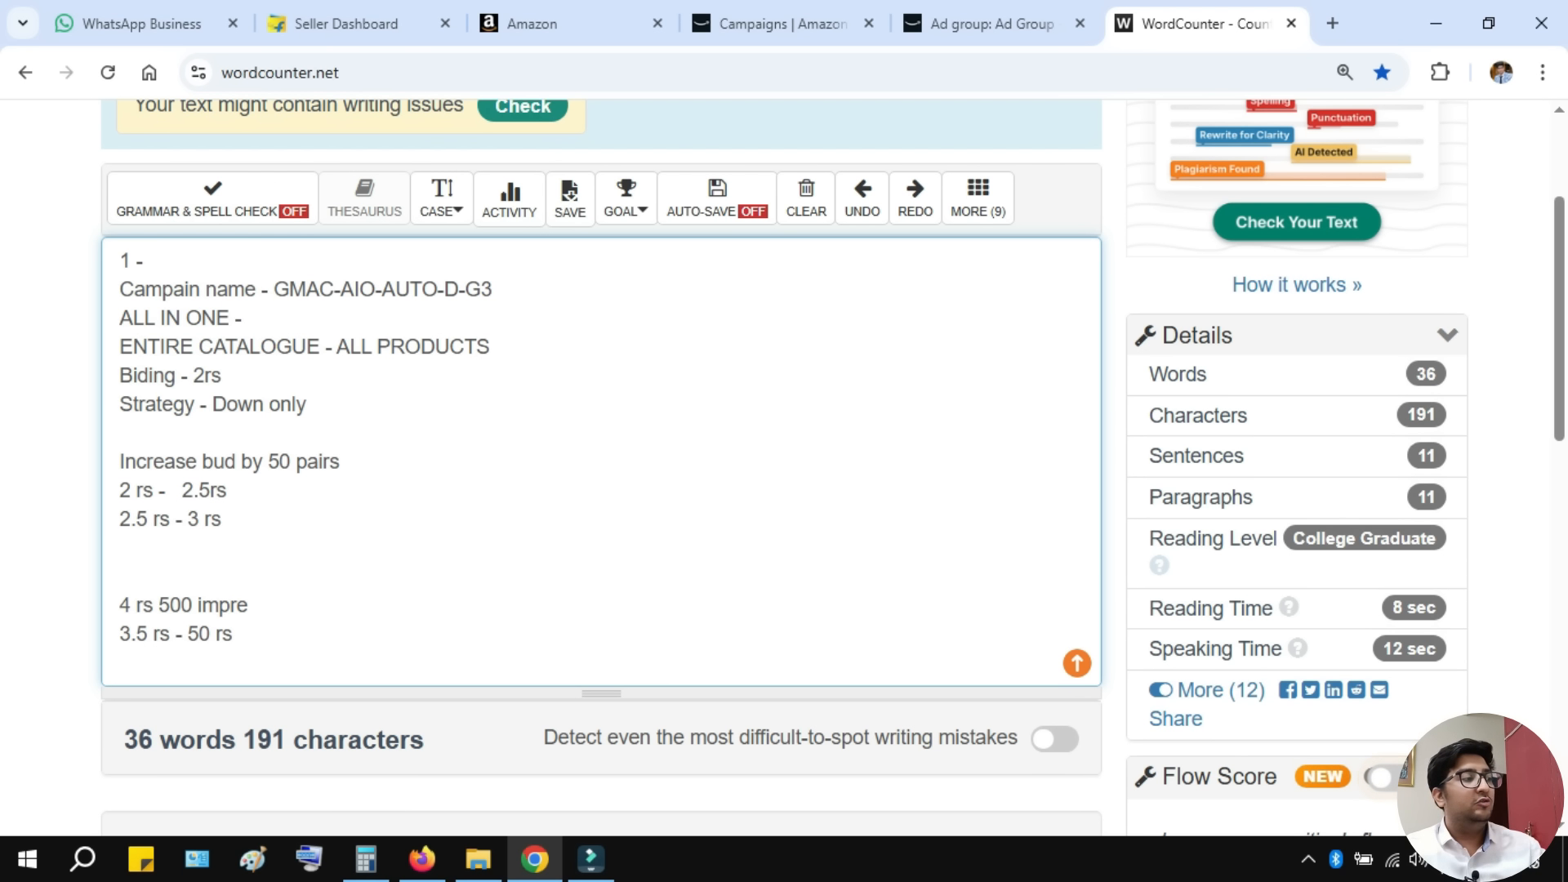
key("ctrl+shift+Left")
type("r")
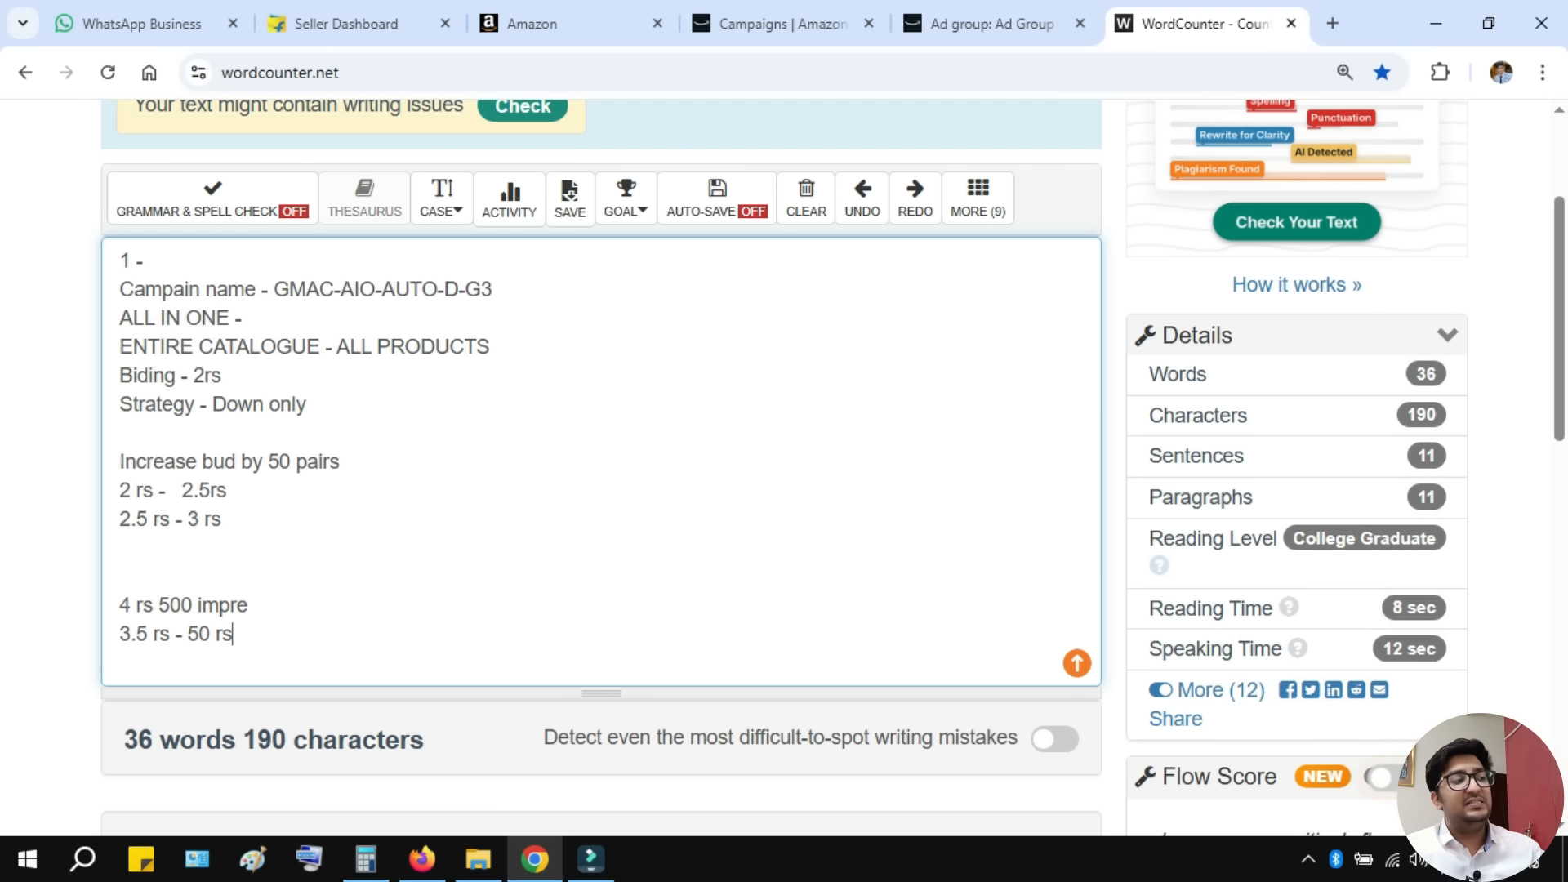
type("s")
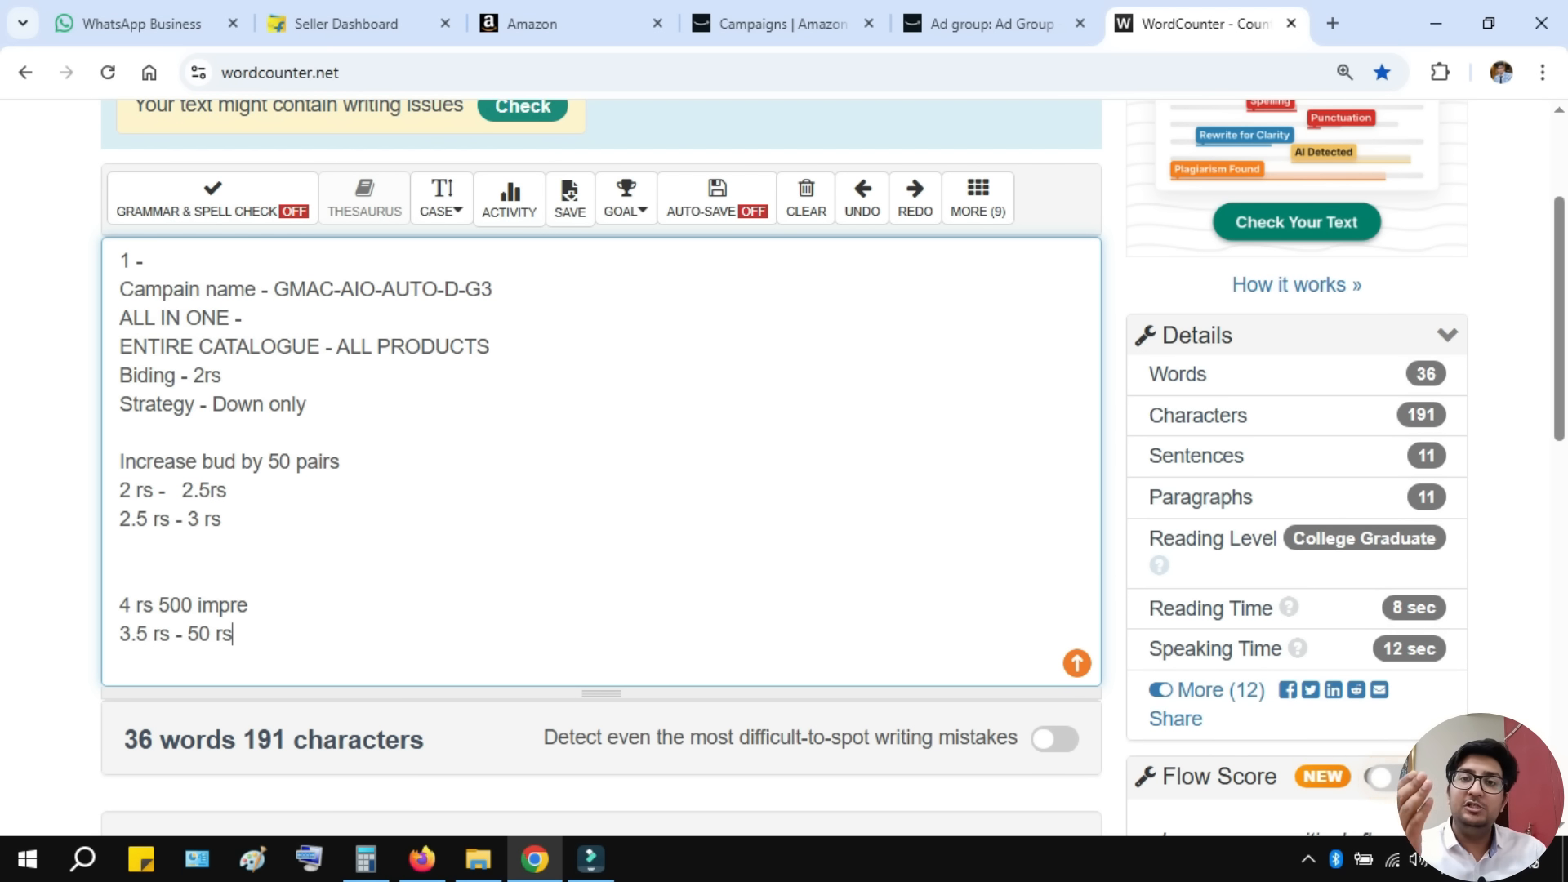
key("Return")
scroll(830, 468, "down", 1)
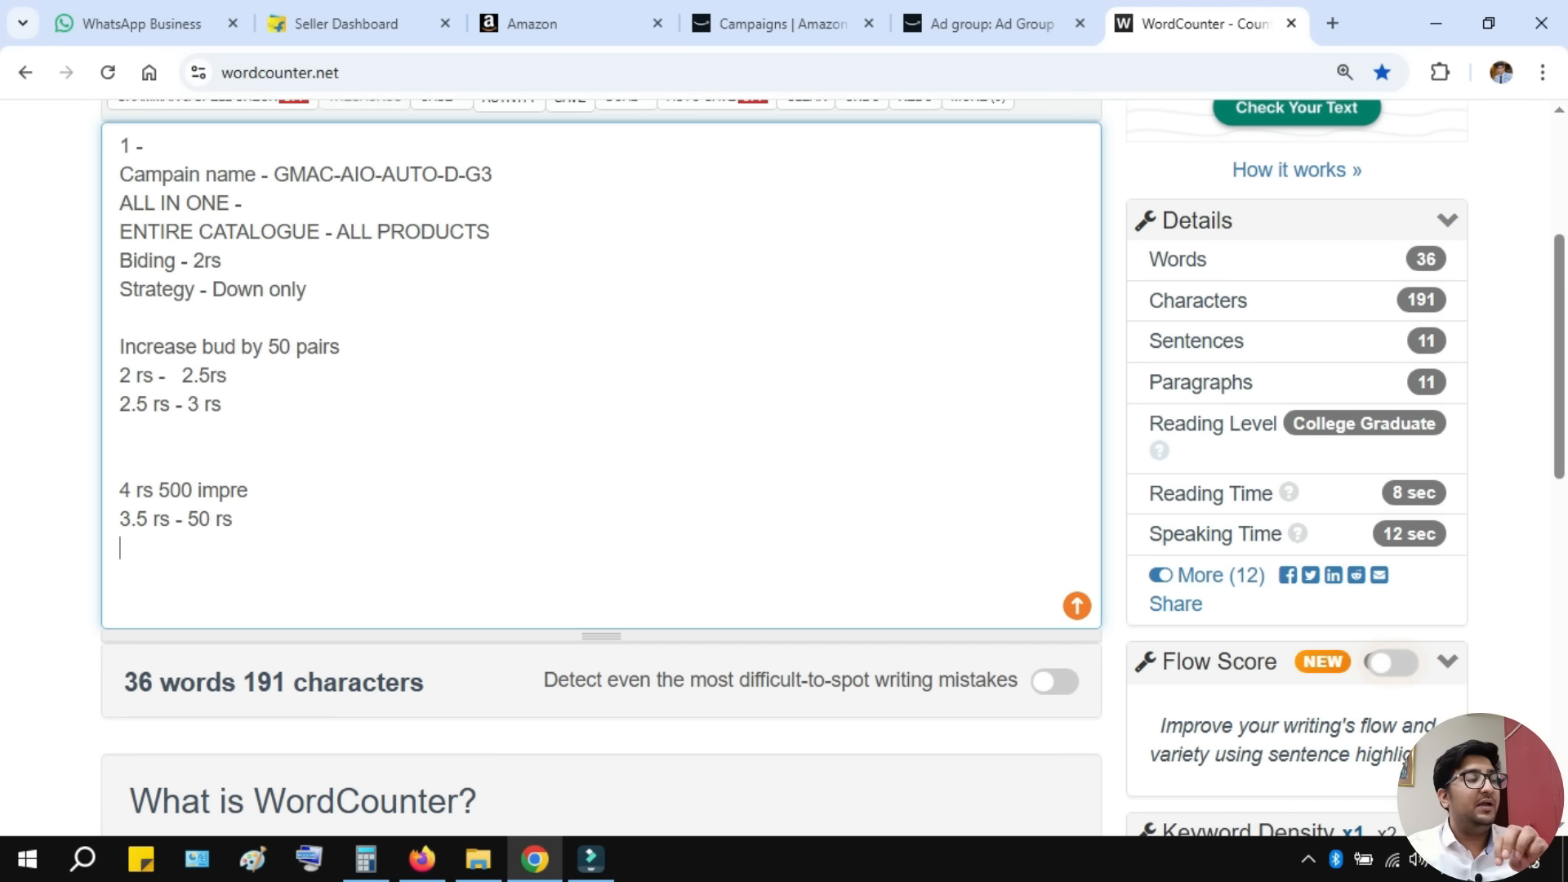
- Switch to the D4 ad group in Amazon Ads and check its targeting groups' bids, impressions and costs, focusing on Substitutes
left_click(780, 24)
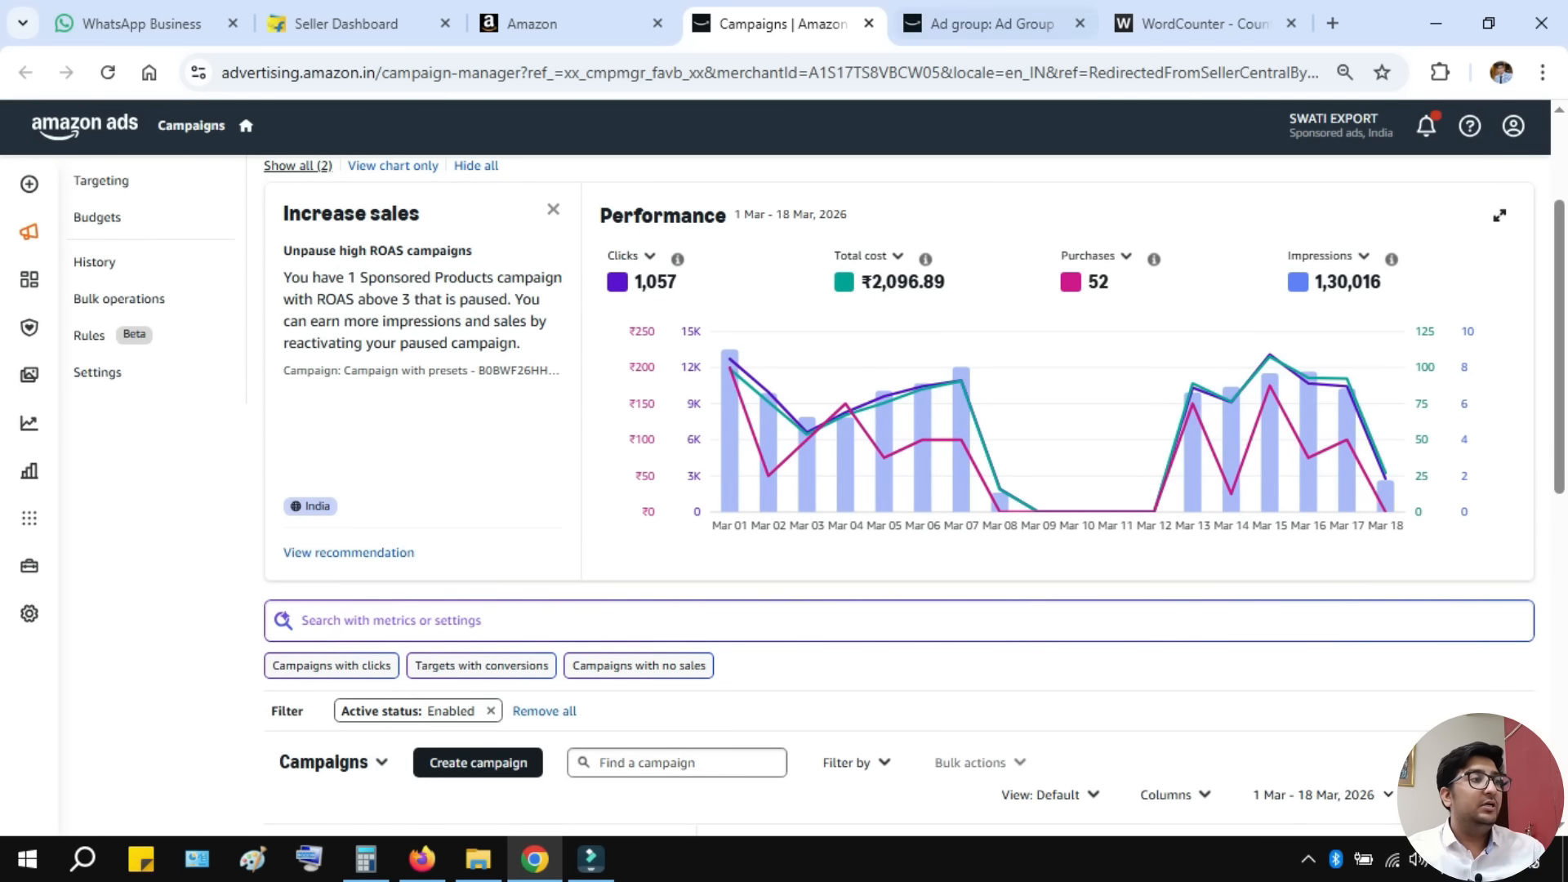
left_click(988, 23)
scroll(898, 490, "down", 5)
scroll(164, 397, "up", 6)
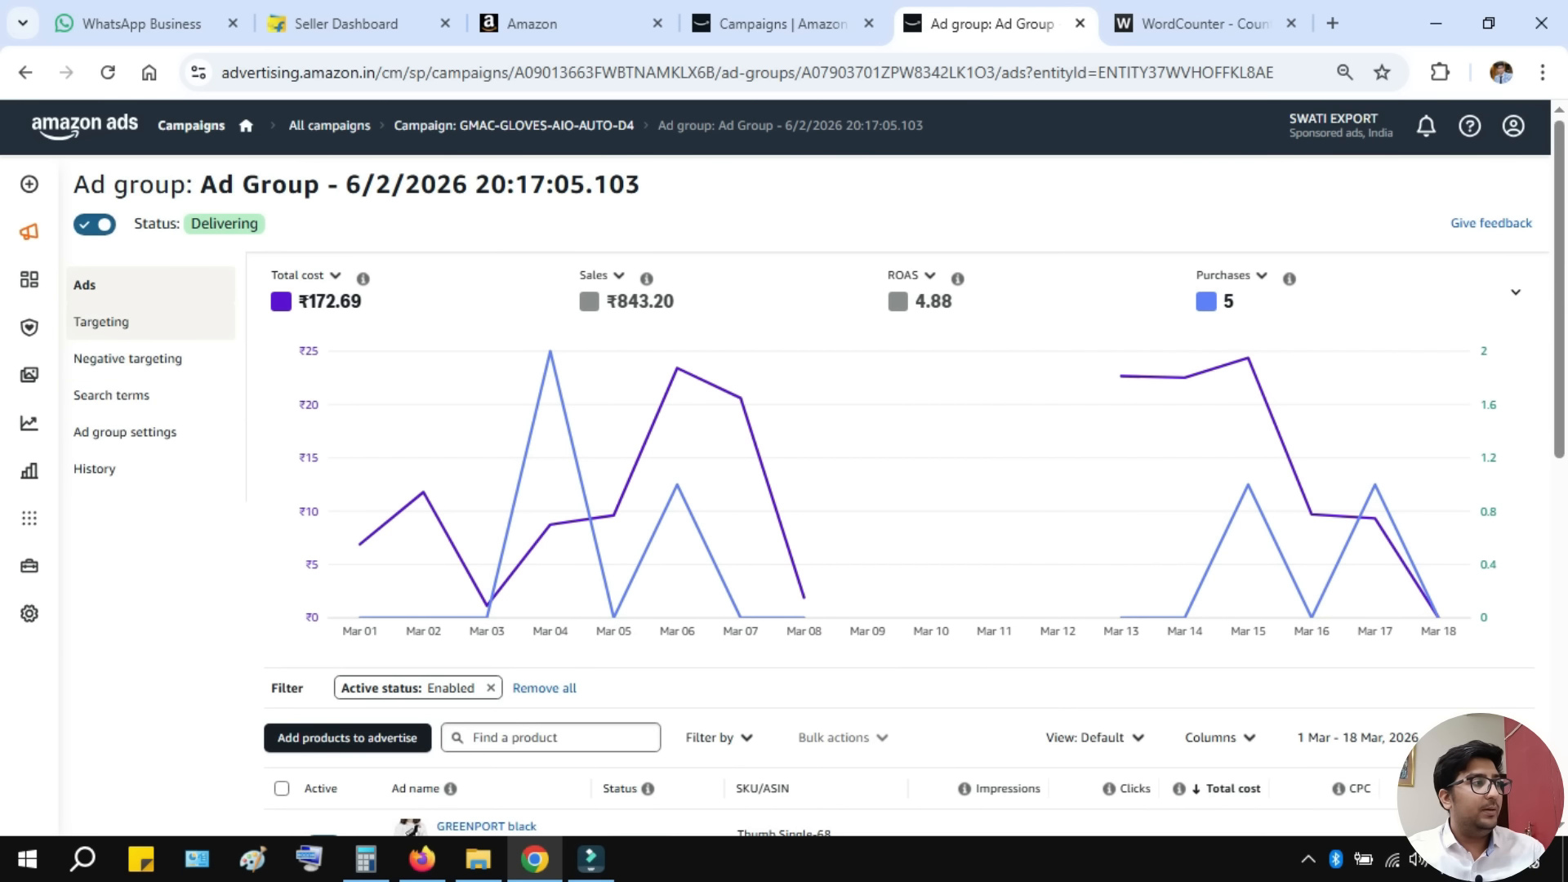
left_click(102, 322)
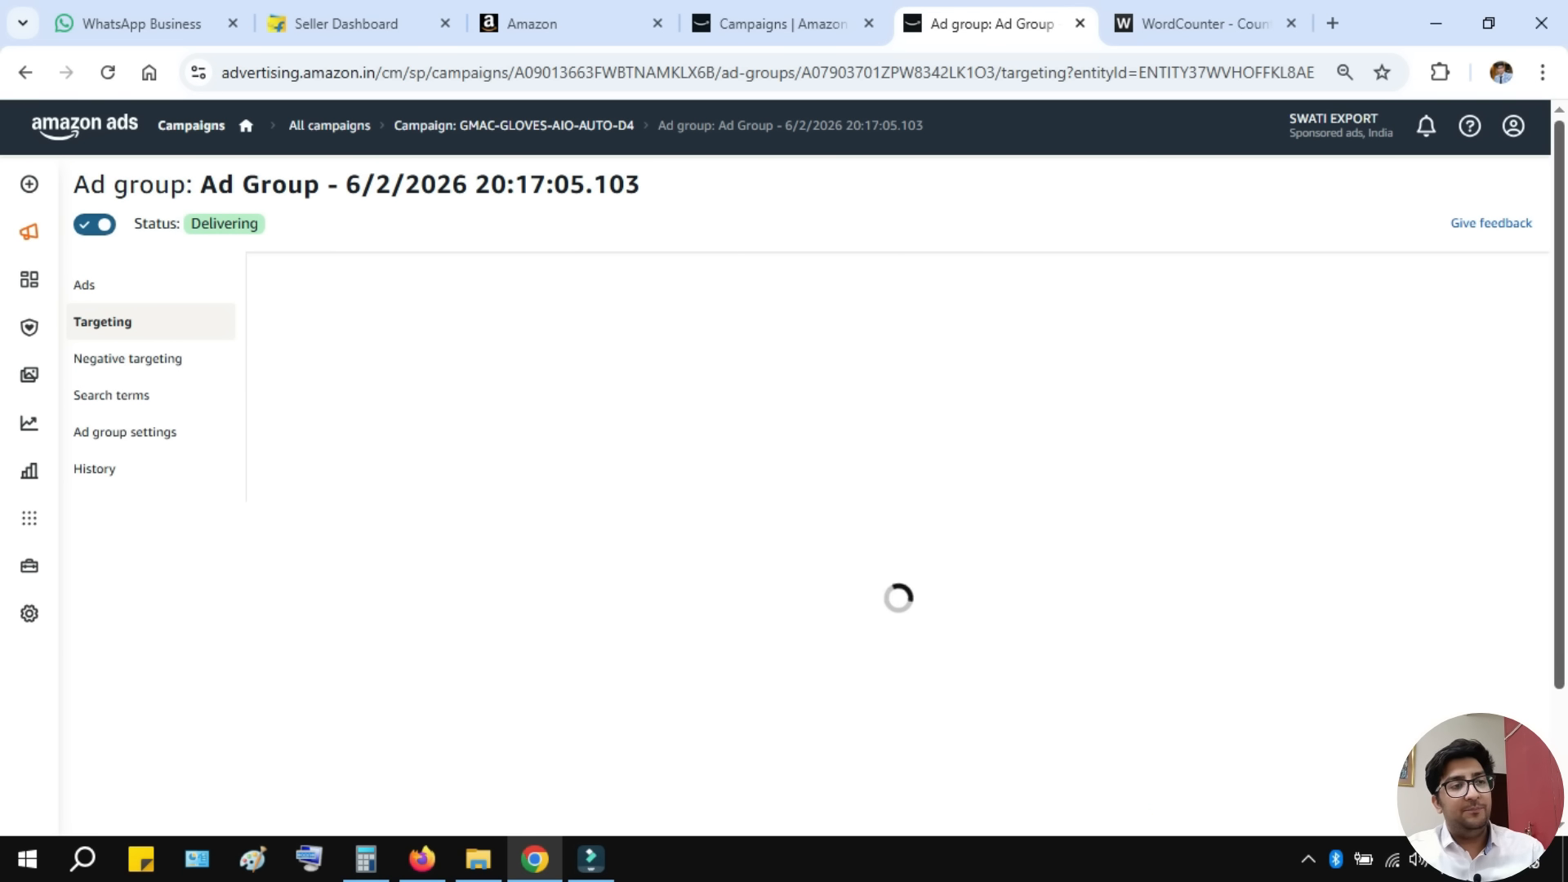
scroll(898, 490, "down", 3)
scroll(898, 490, "down", 3)
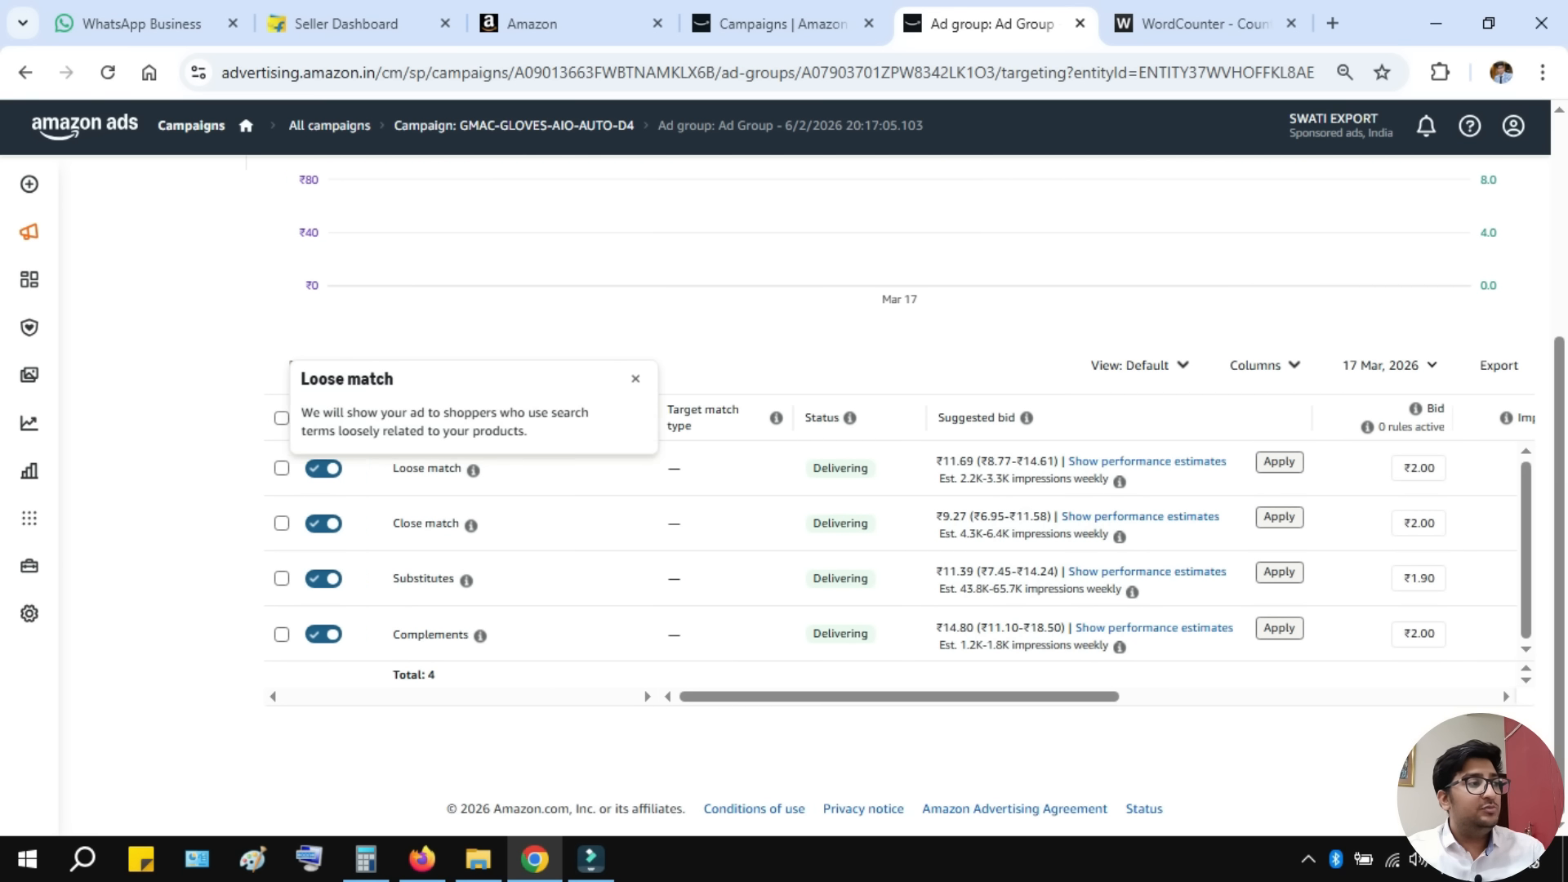
mouse_move(471, 525)
scroll(1095, 547, "right", 5)
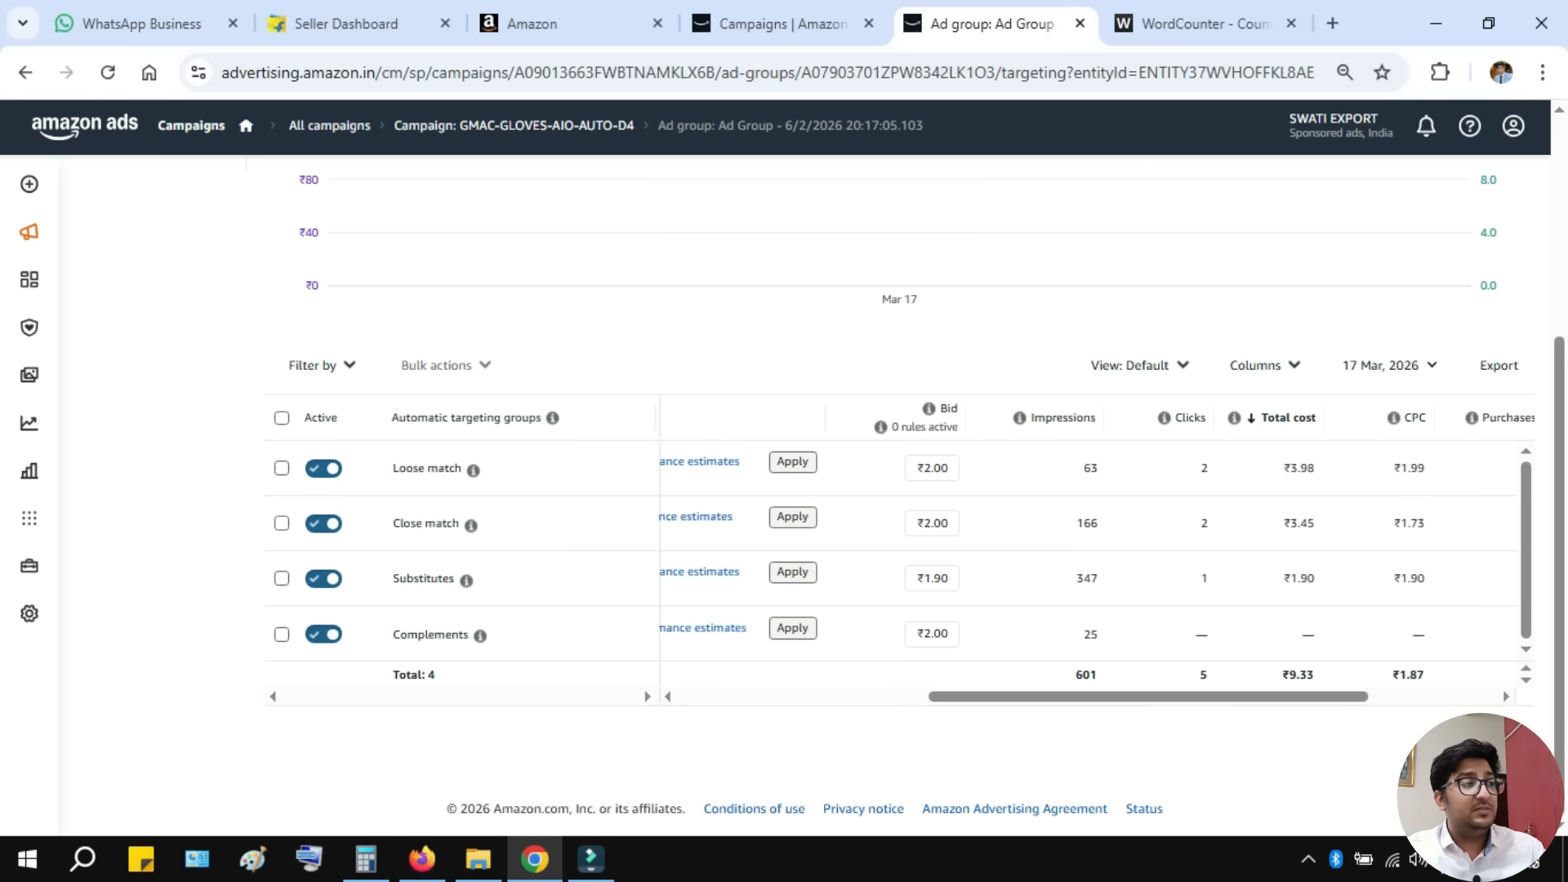
left_click_drag(393, 578, 450, 578)
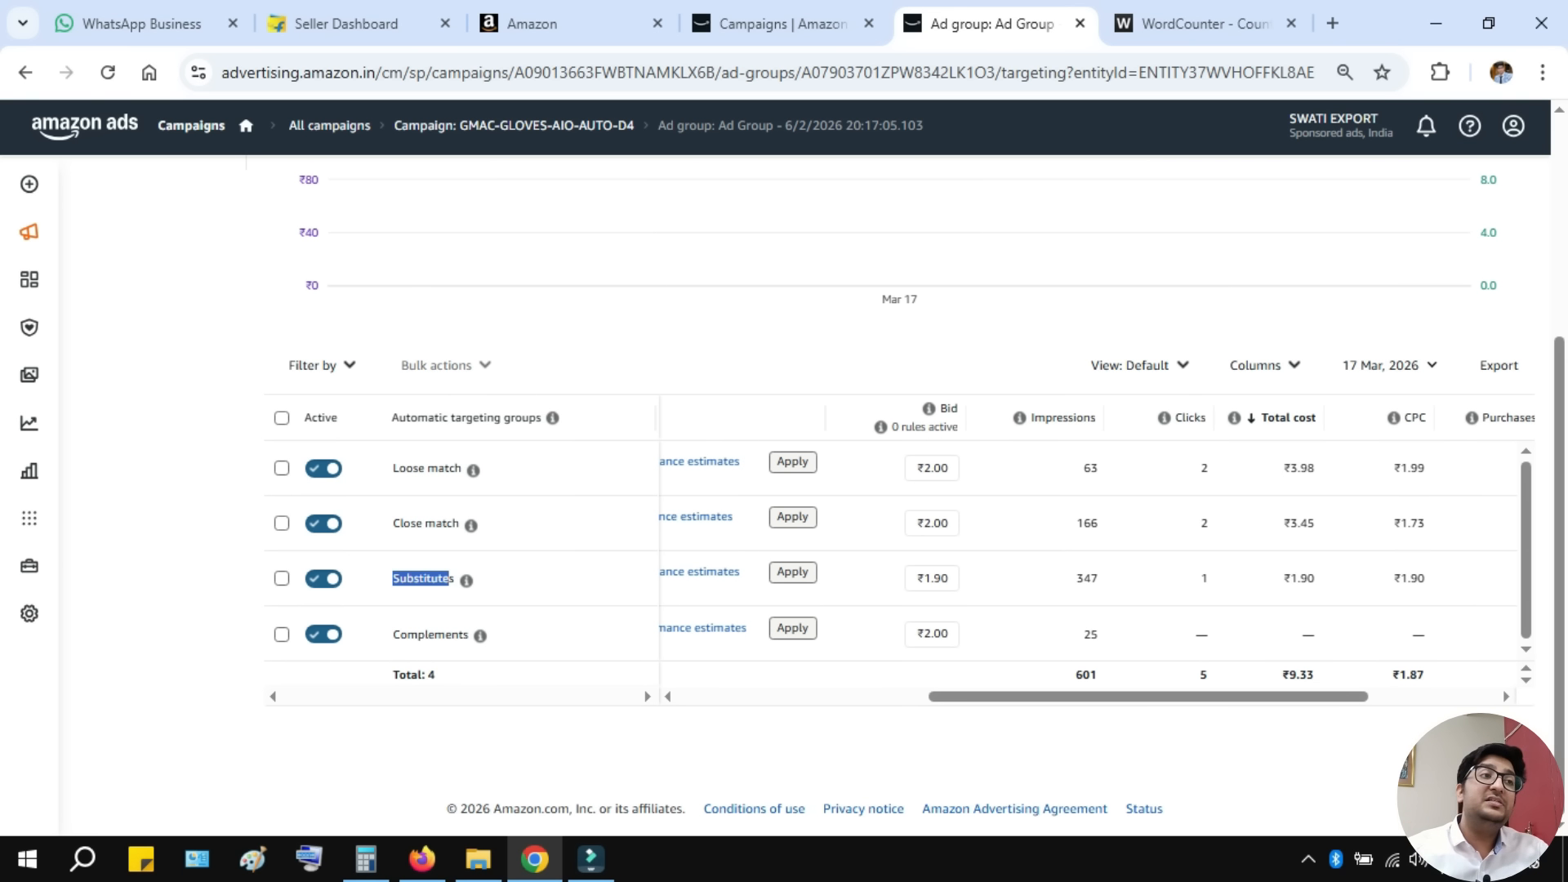
- Look back at the WordCounter notes and return to the D4 ad group's targeting in Amazon Ads
left_click(1204, 24)
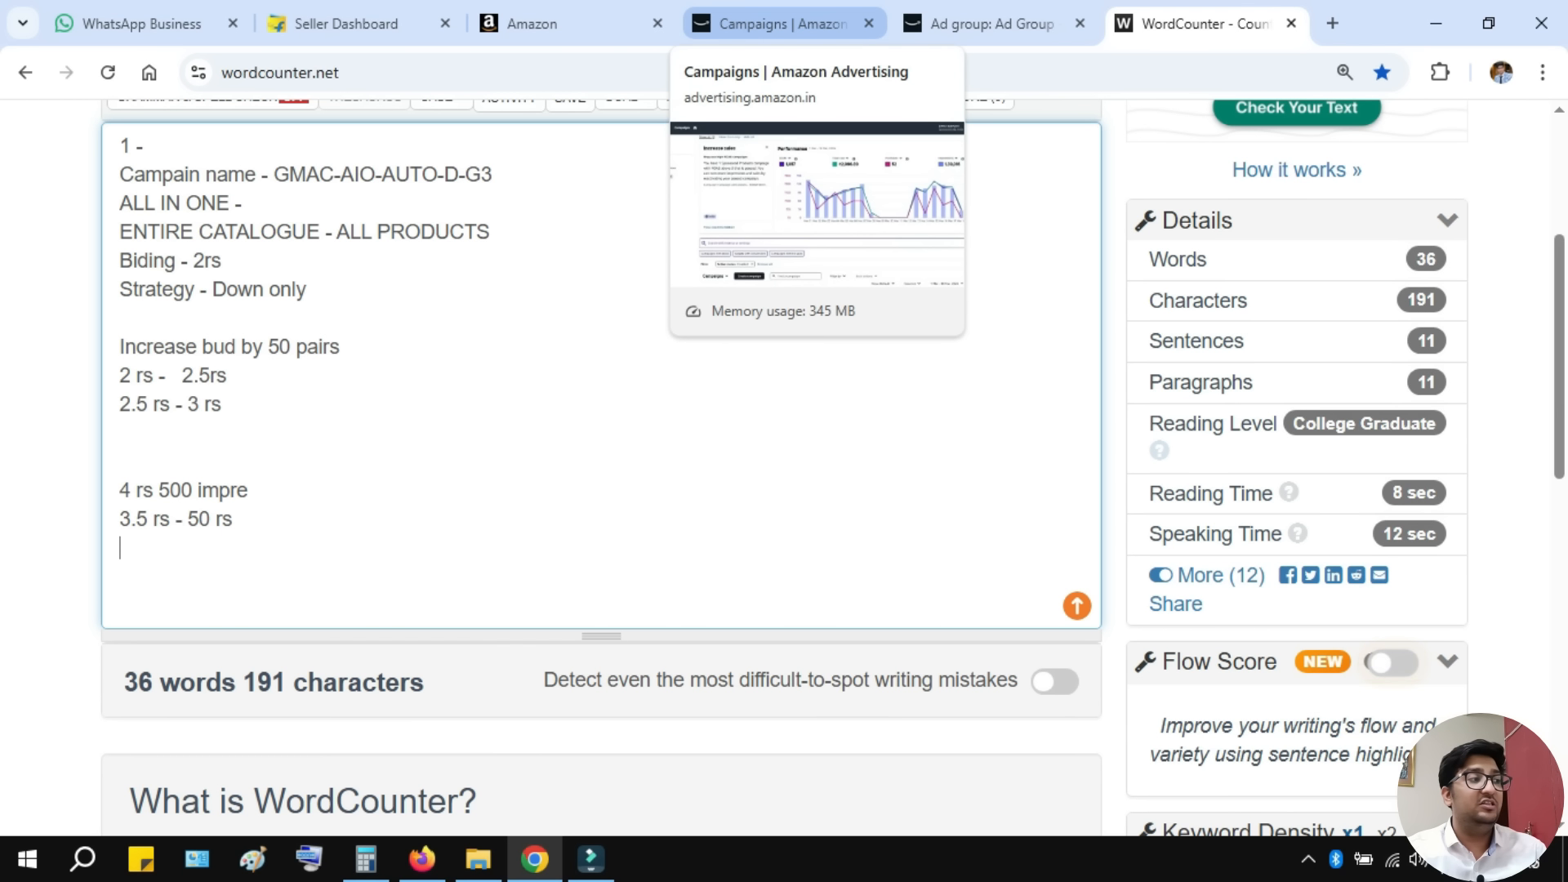
left_click(780, 24)
left_click(991, 24)
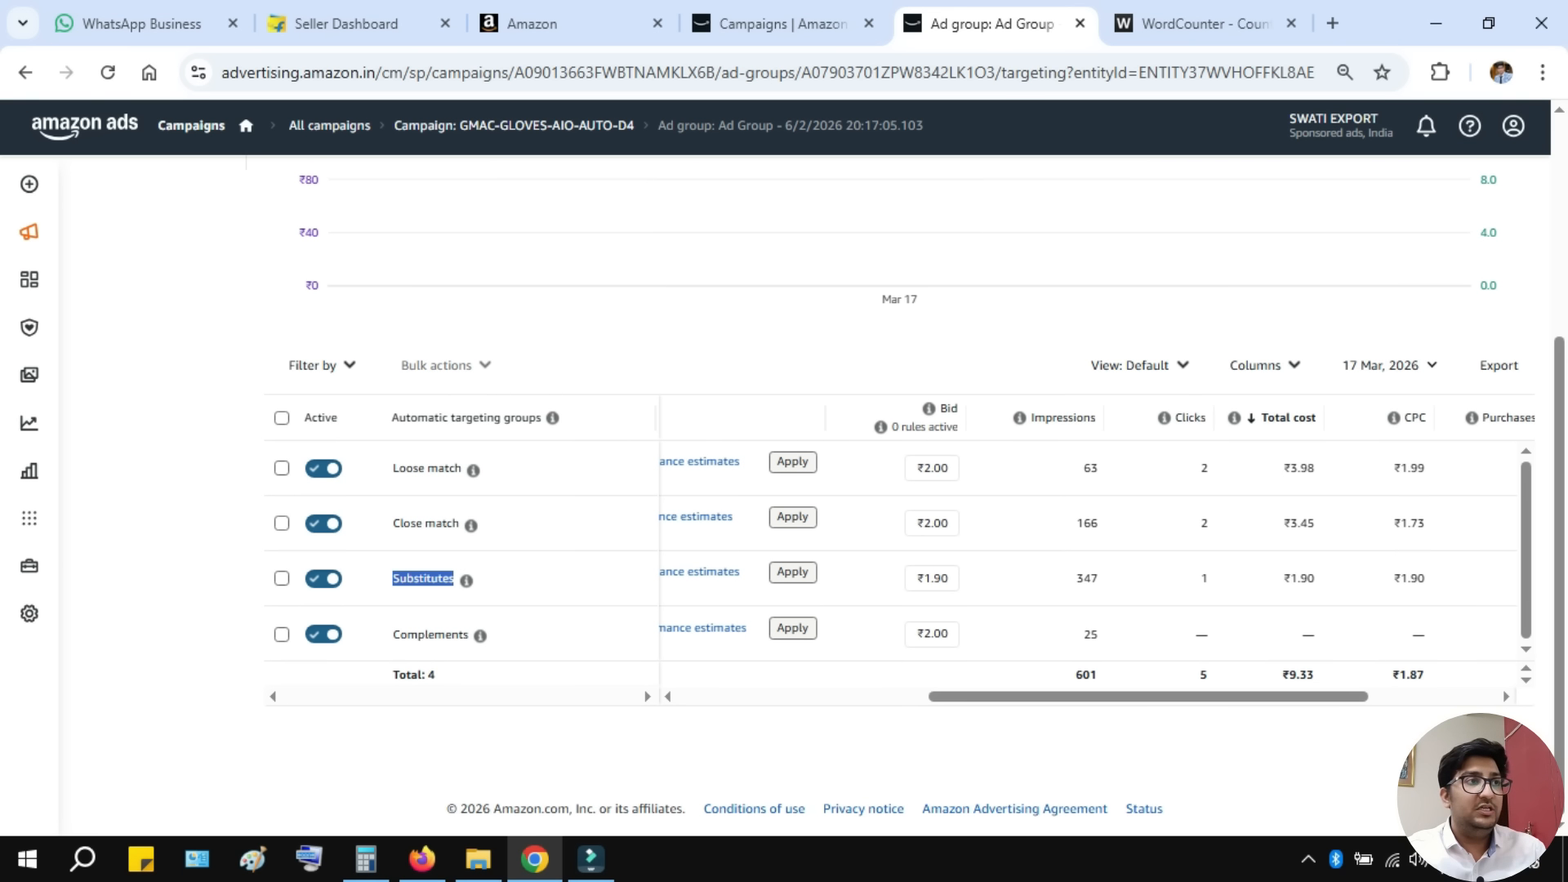
- In the WordCounter notes, add the lines "3.5 rs" and "substitute - 3.25" below the existing bid notes
left_click(1201, 24)
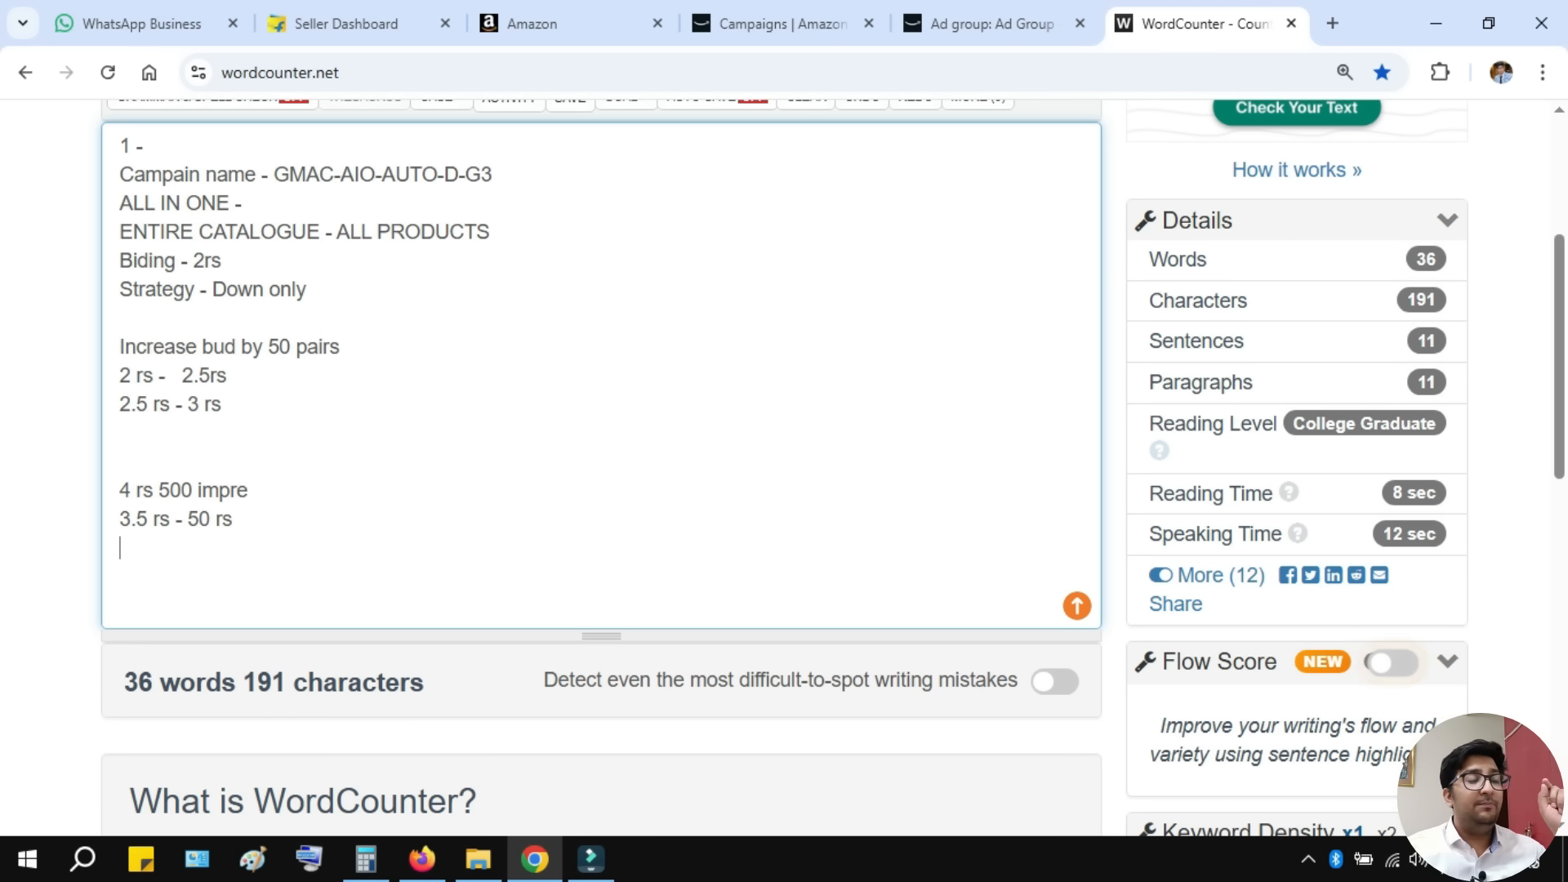
type("3.5 rs")
key("Return")
type("substiture")
key("BackSpace")
key("BackSpace")
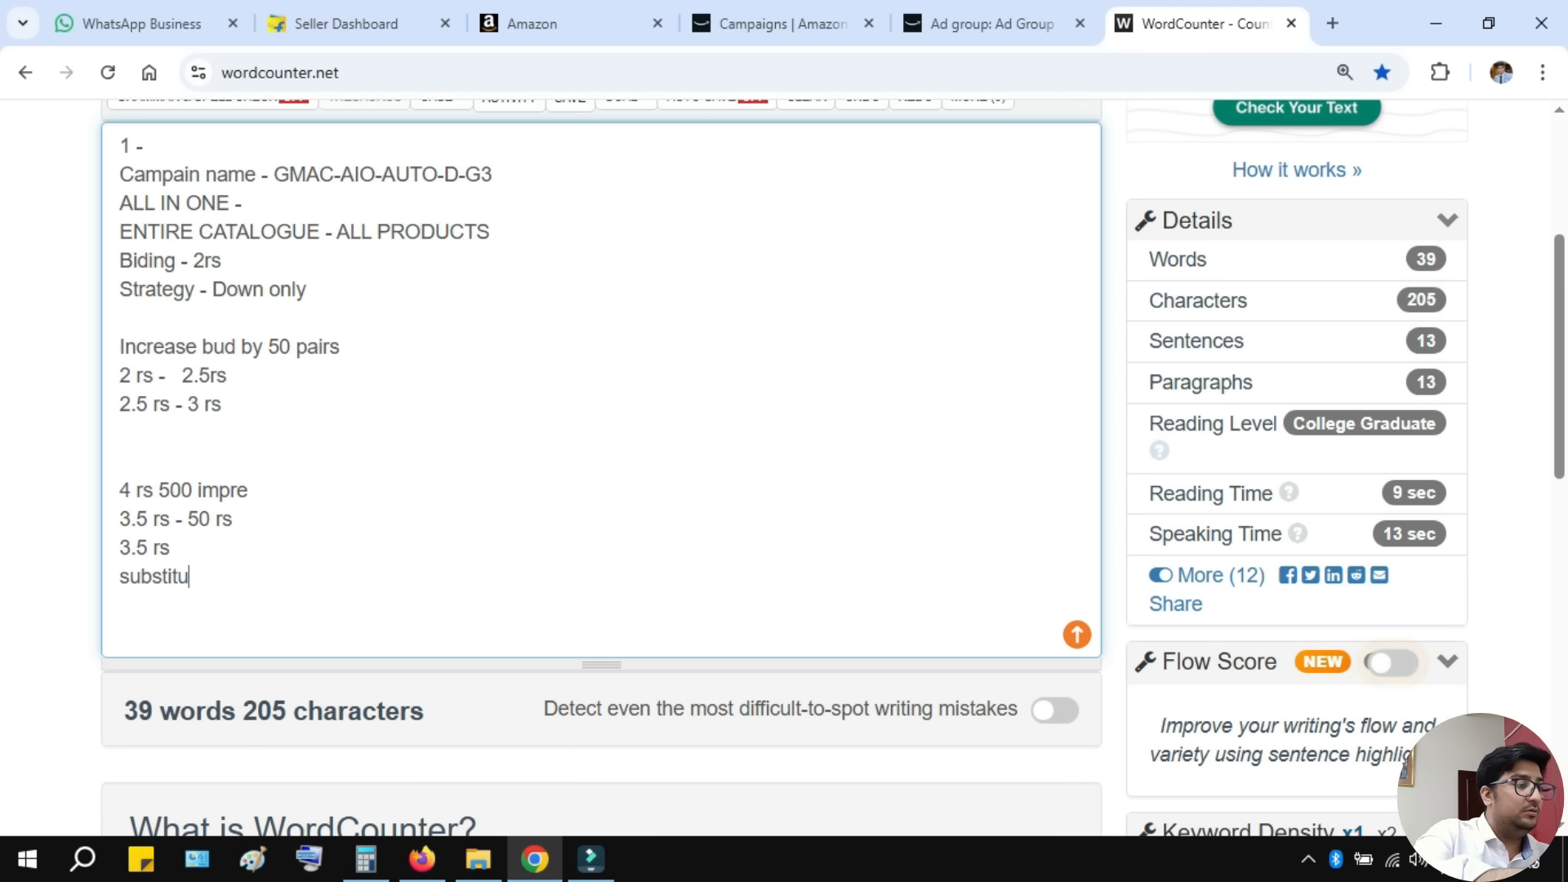
type("te - 3.25")
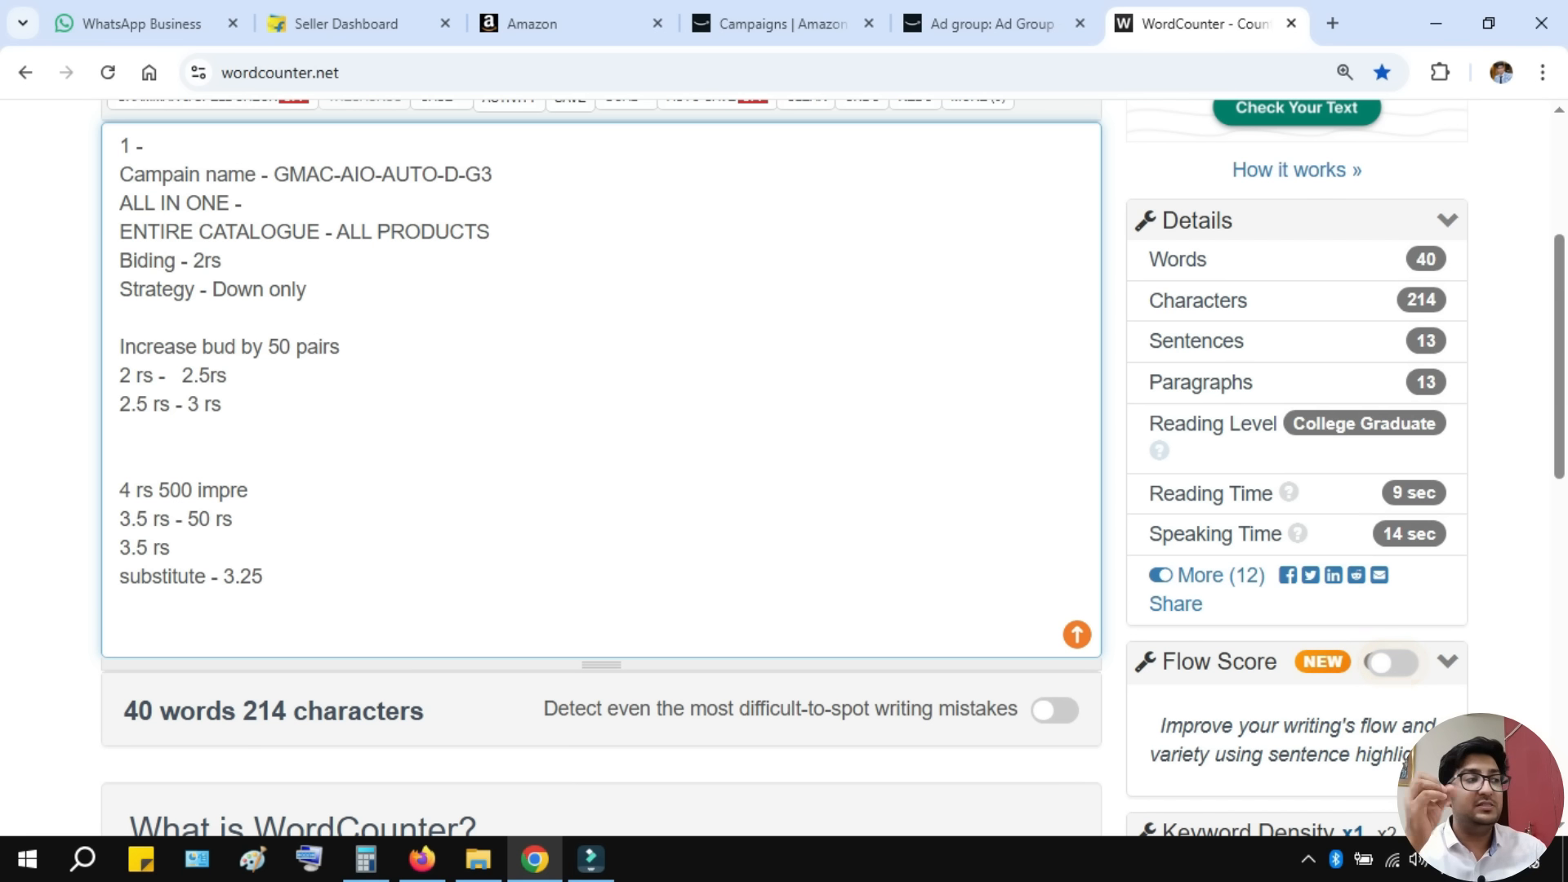
key("Return")
key("BackSpace")
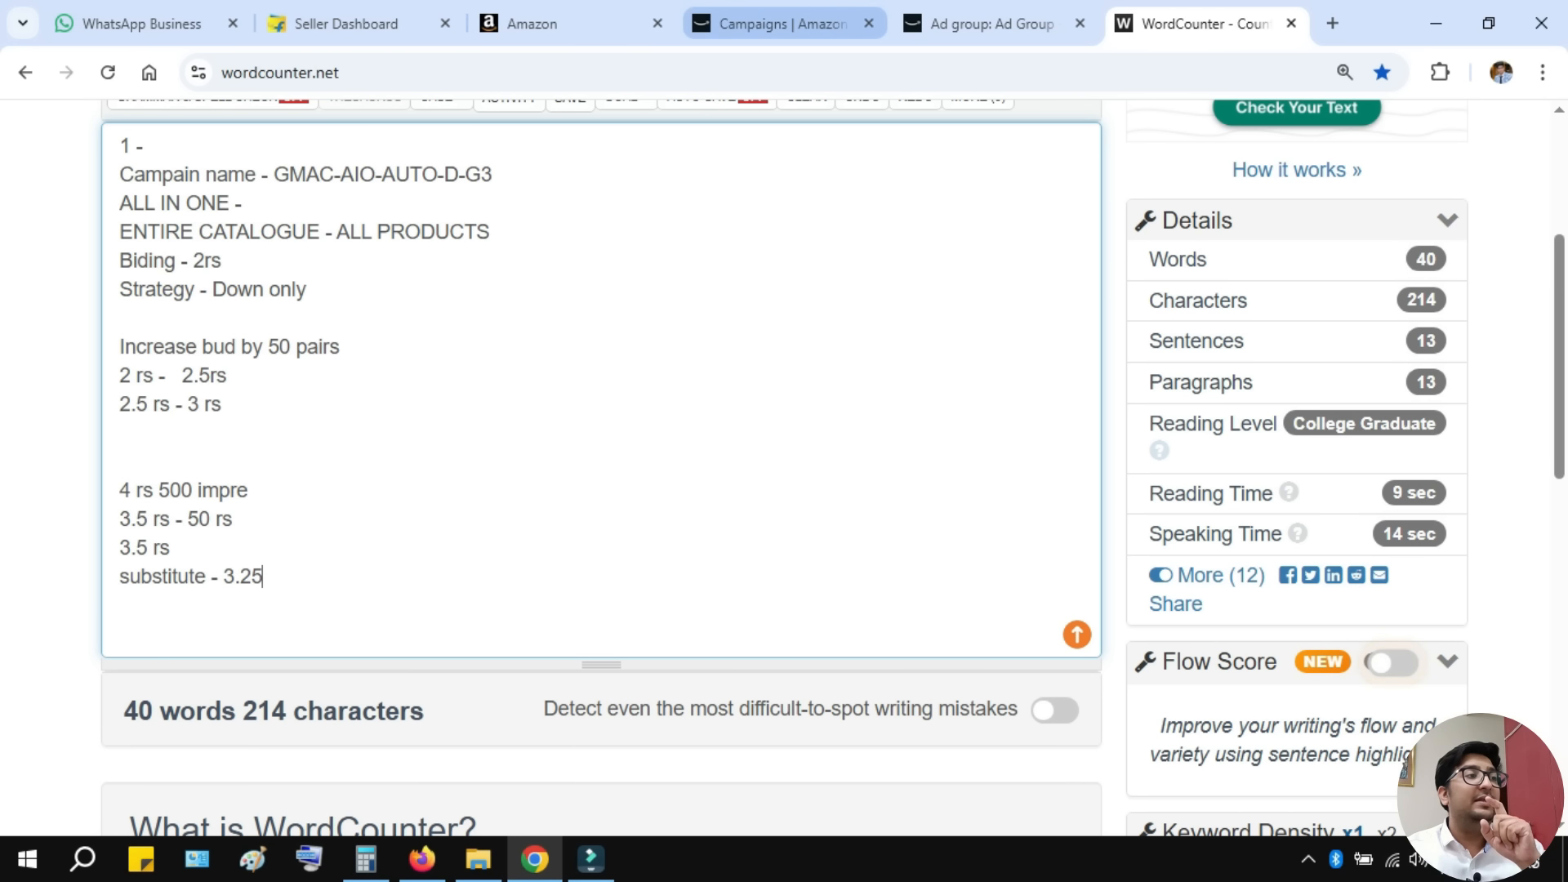
- Return to the GMAC-GLOVES-AIO-AUTO-D4 ad group in Amazon Ads and view its negative keywords
left_click(780, 23)
left_click(989, 22)
scroll(898, 490, "up", 4)
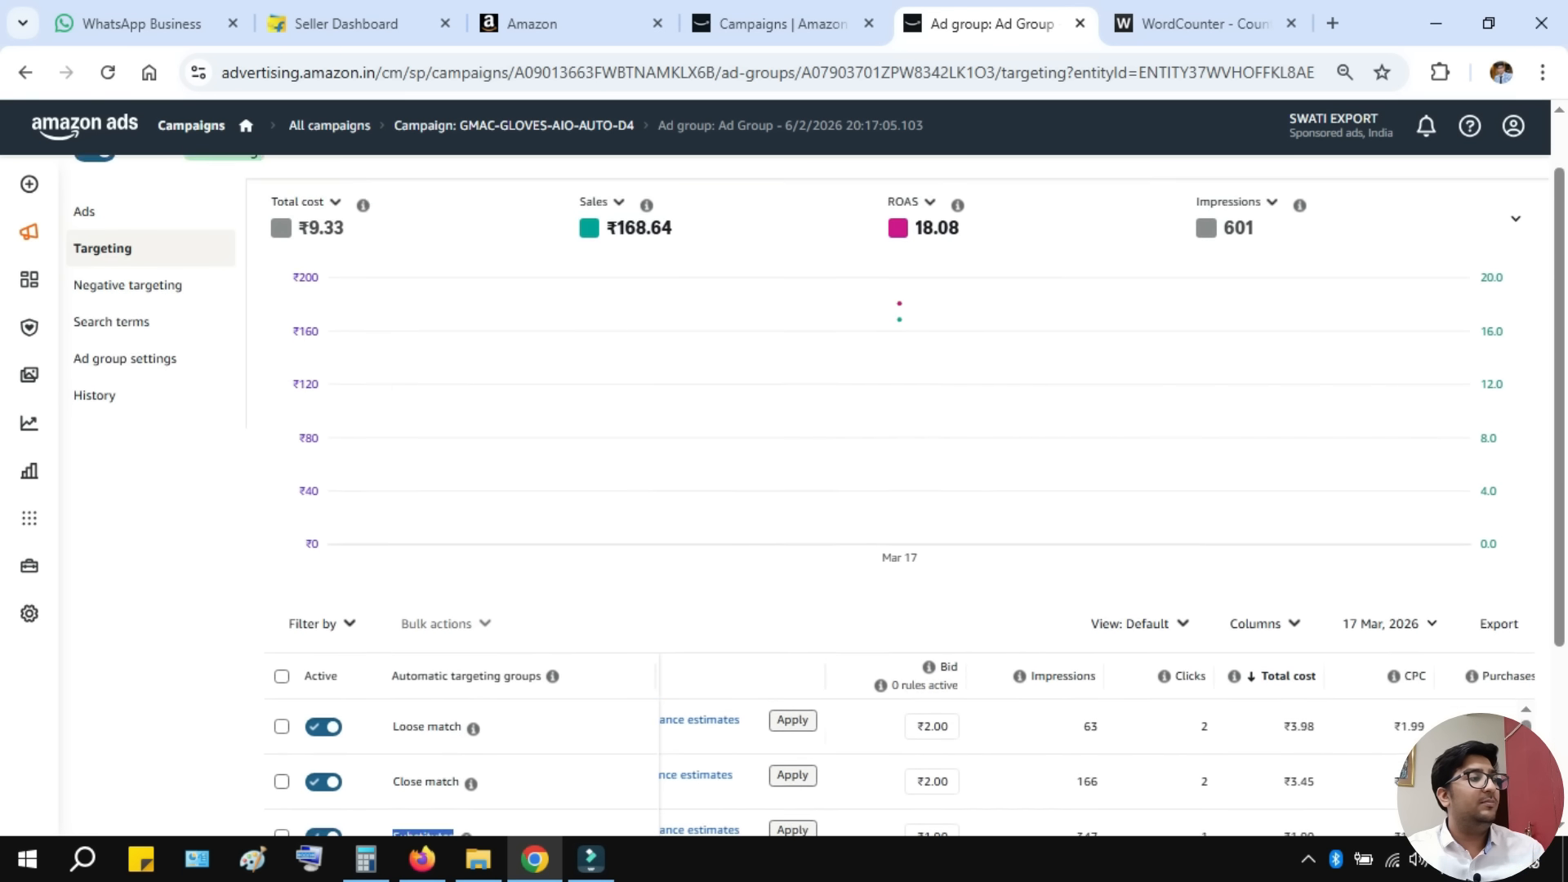
left_click(129, 359)
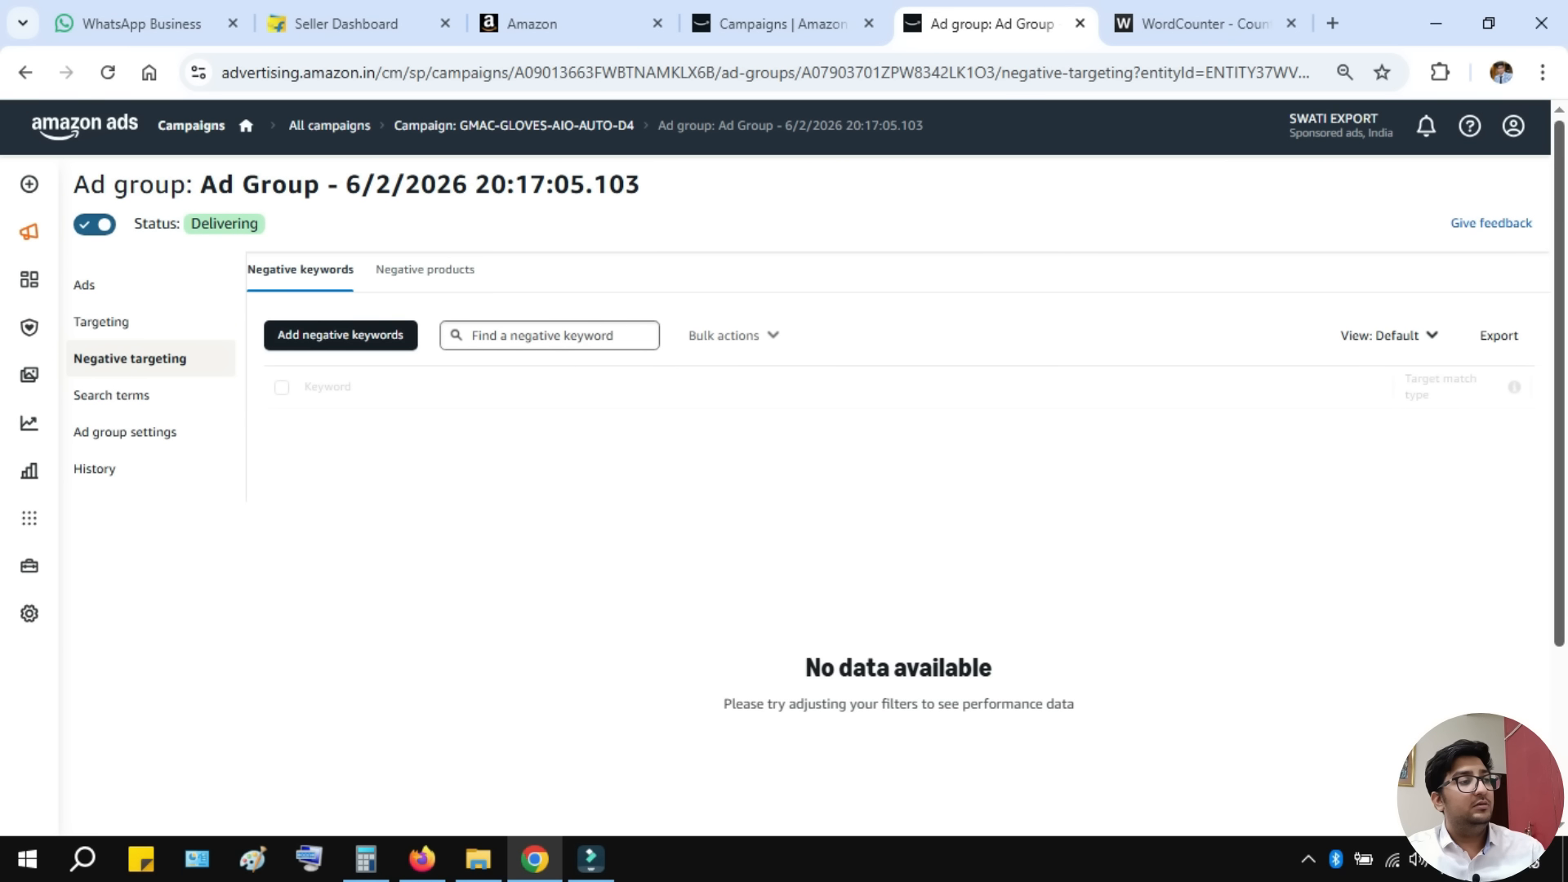
scroll(816, 490, "down", 1)
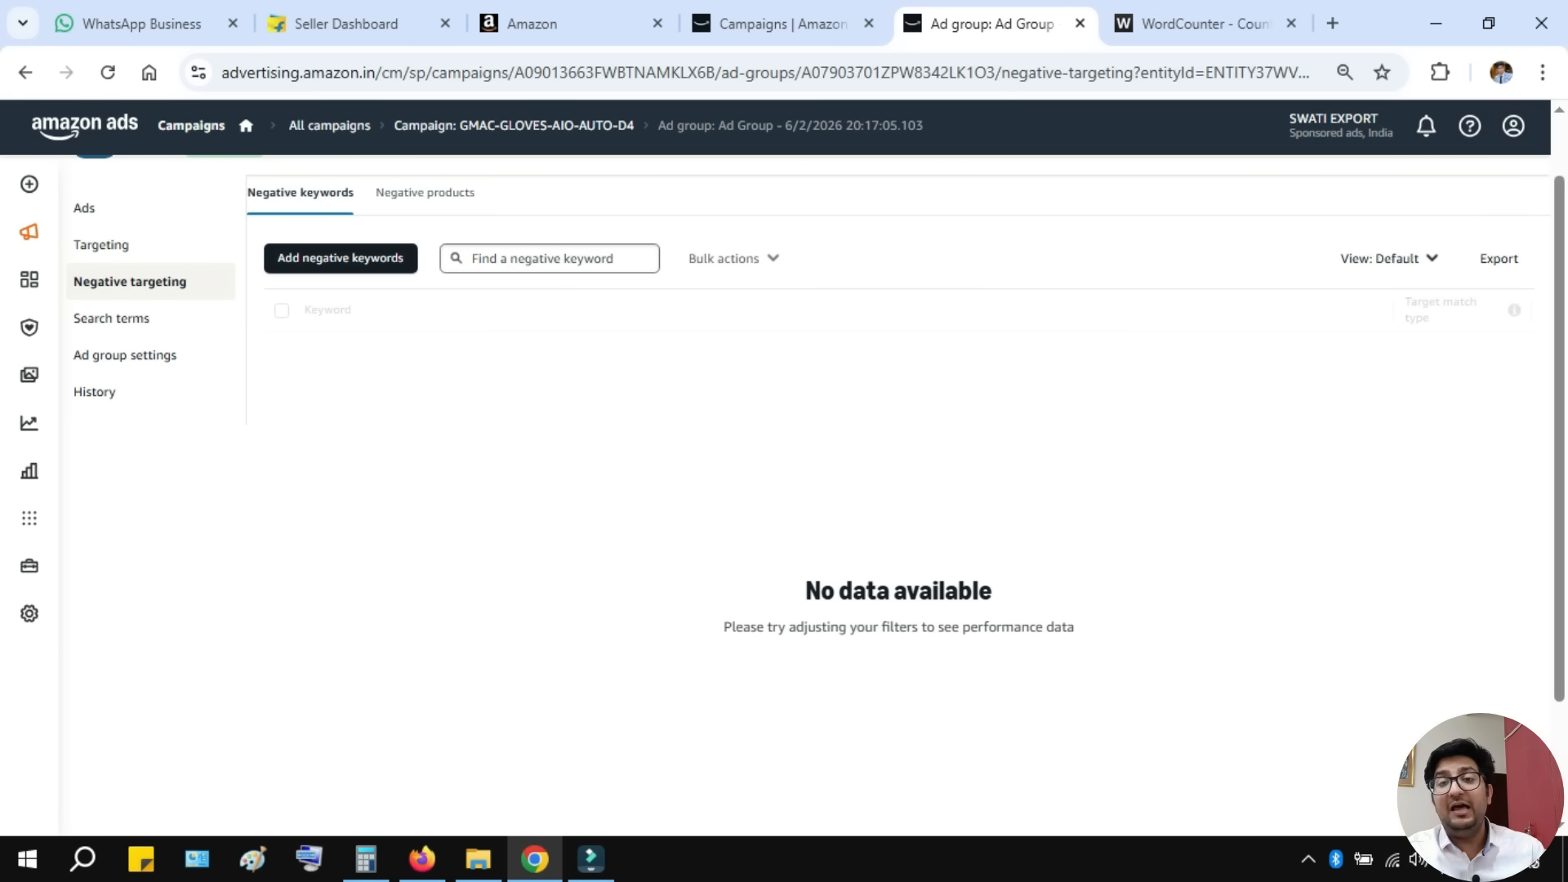
- Show the ad group's automatic targeting performance for the date range 1 Mar - 18 Mar, 2026
left_click(101, 244)
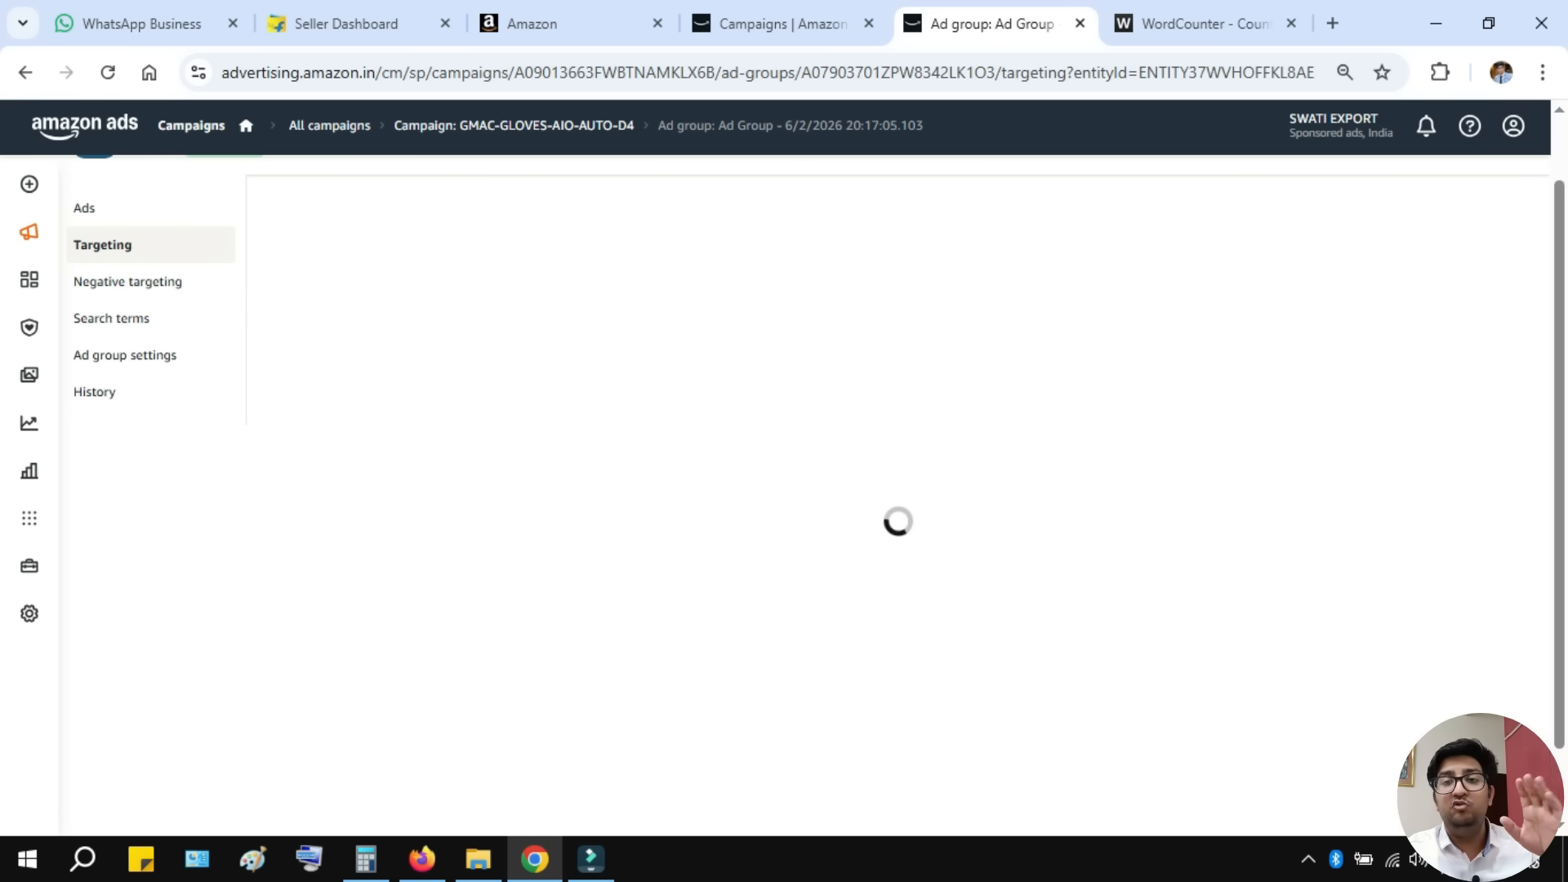
scroll(817, 490, "down", 3)
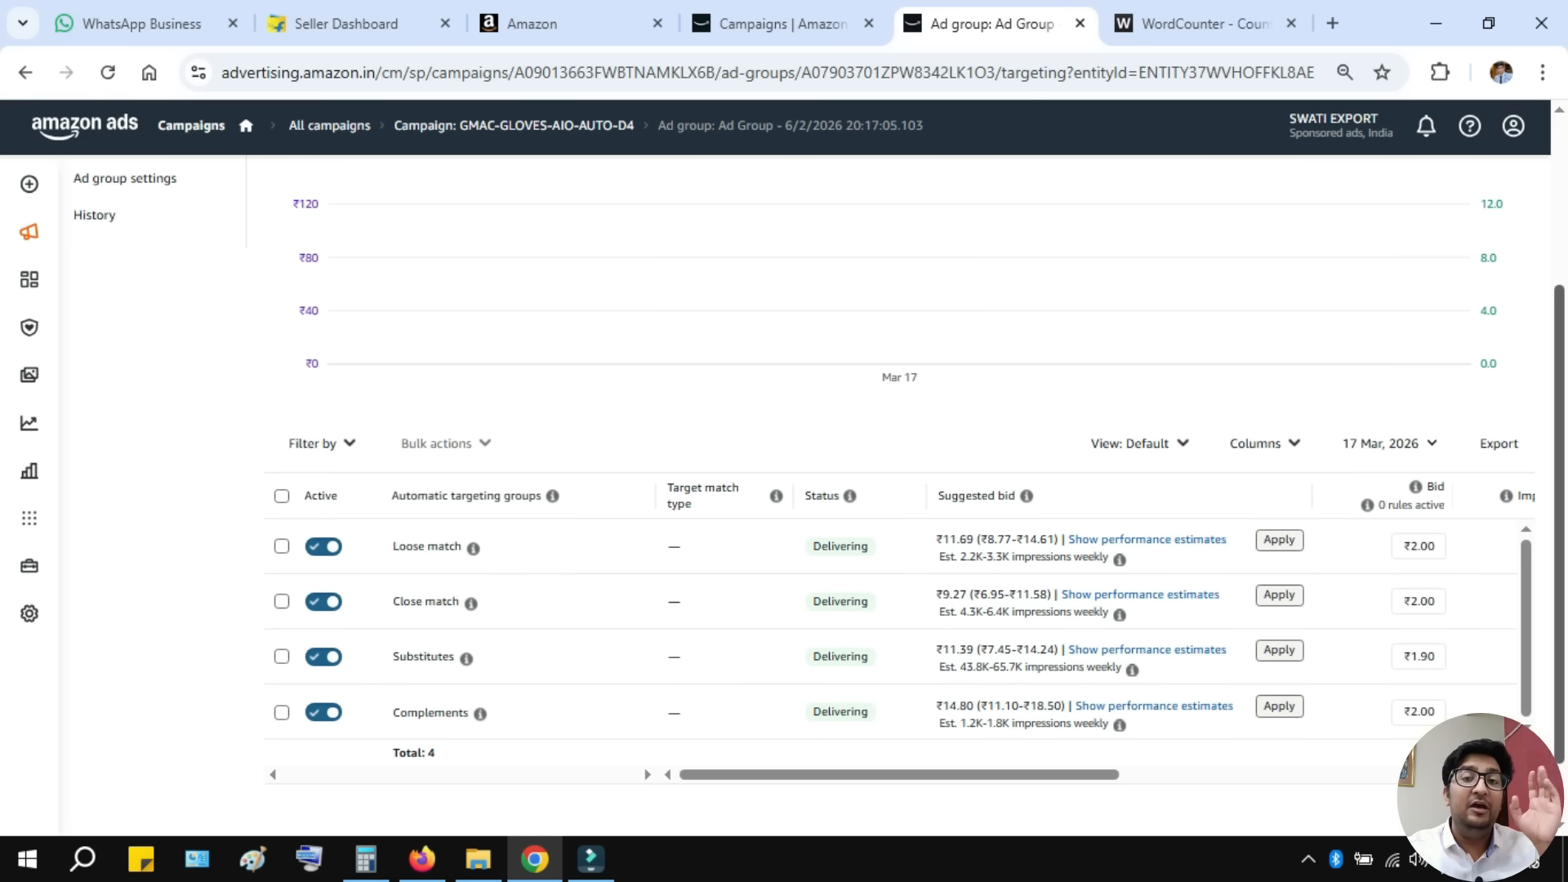
scroll(898, 628, "right", 5)
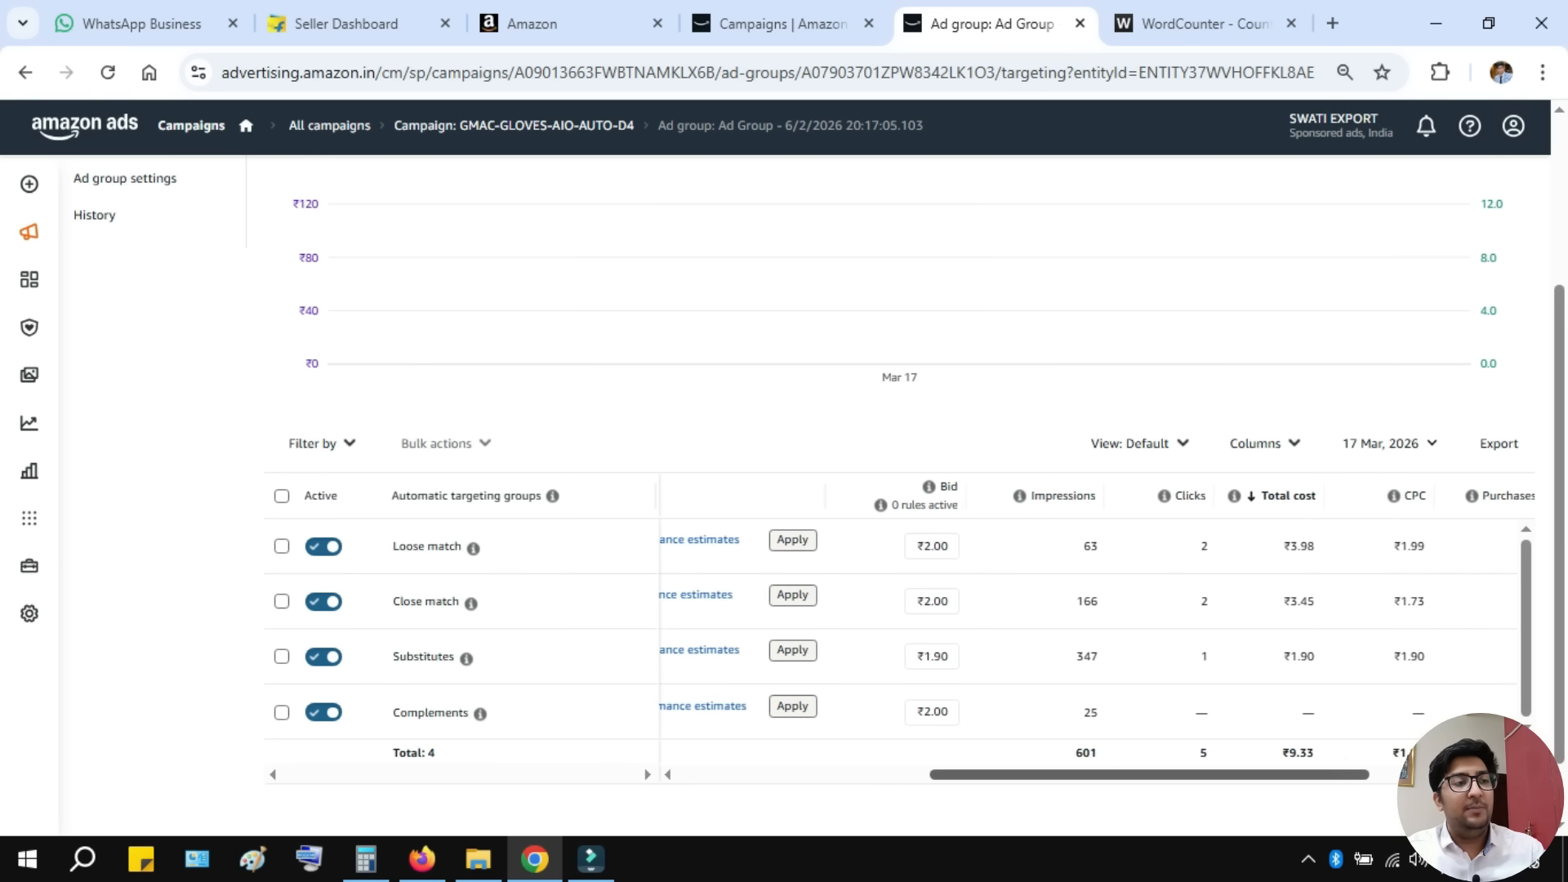
scroll(899, 629, "right", 4)
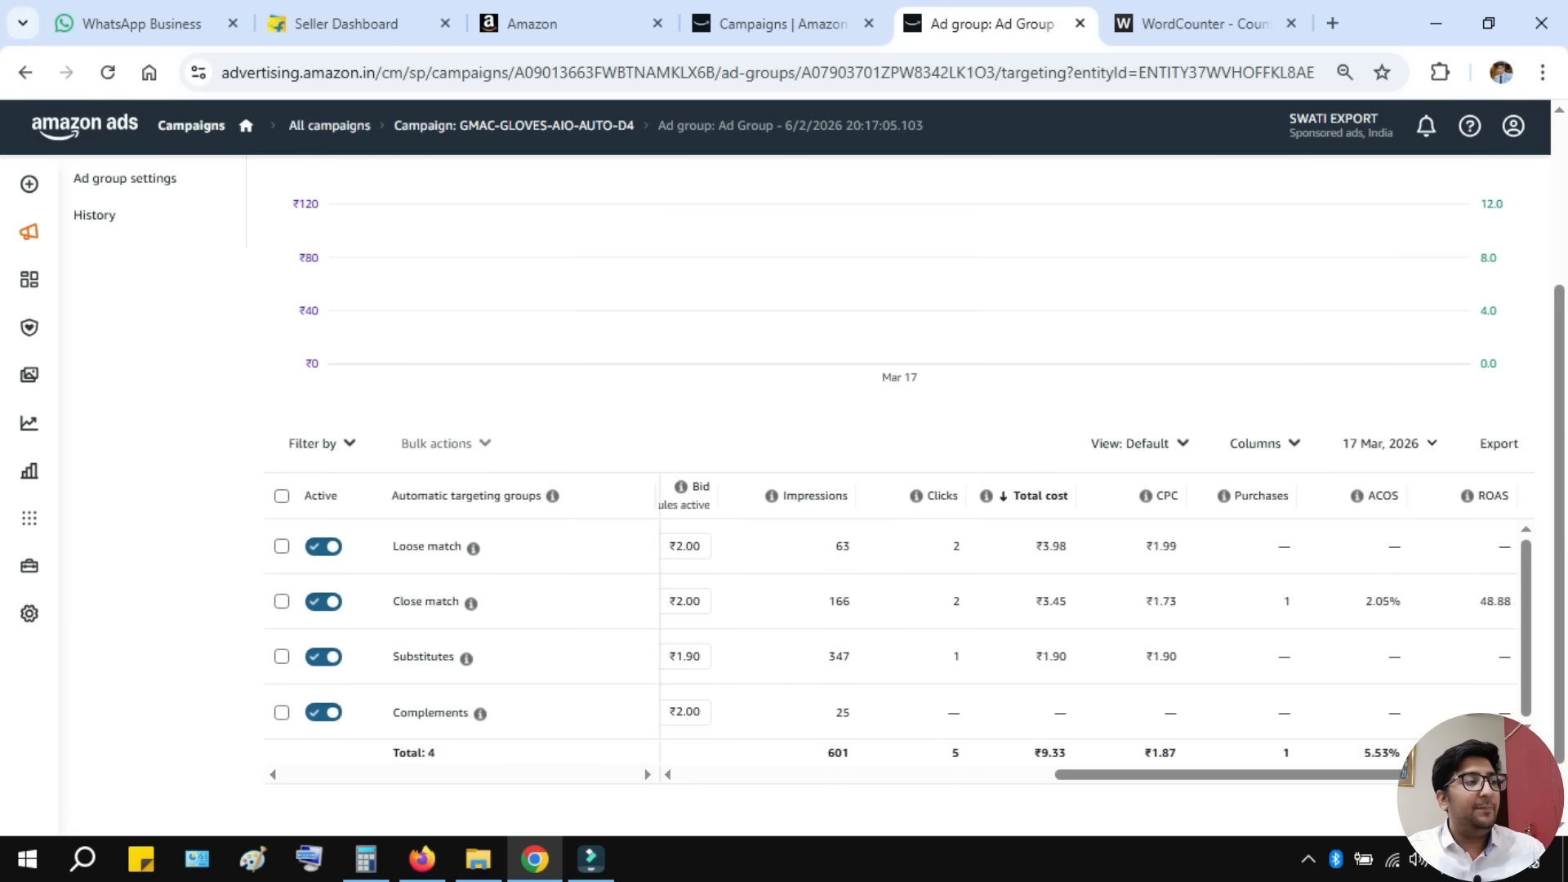
left_click(1388, 444)
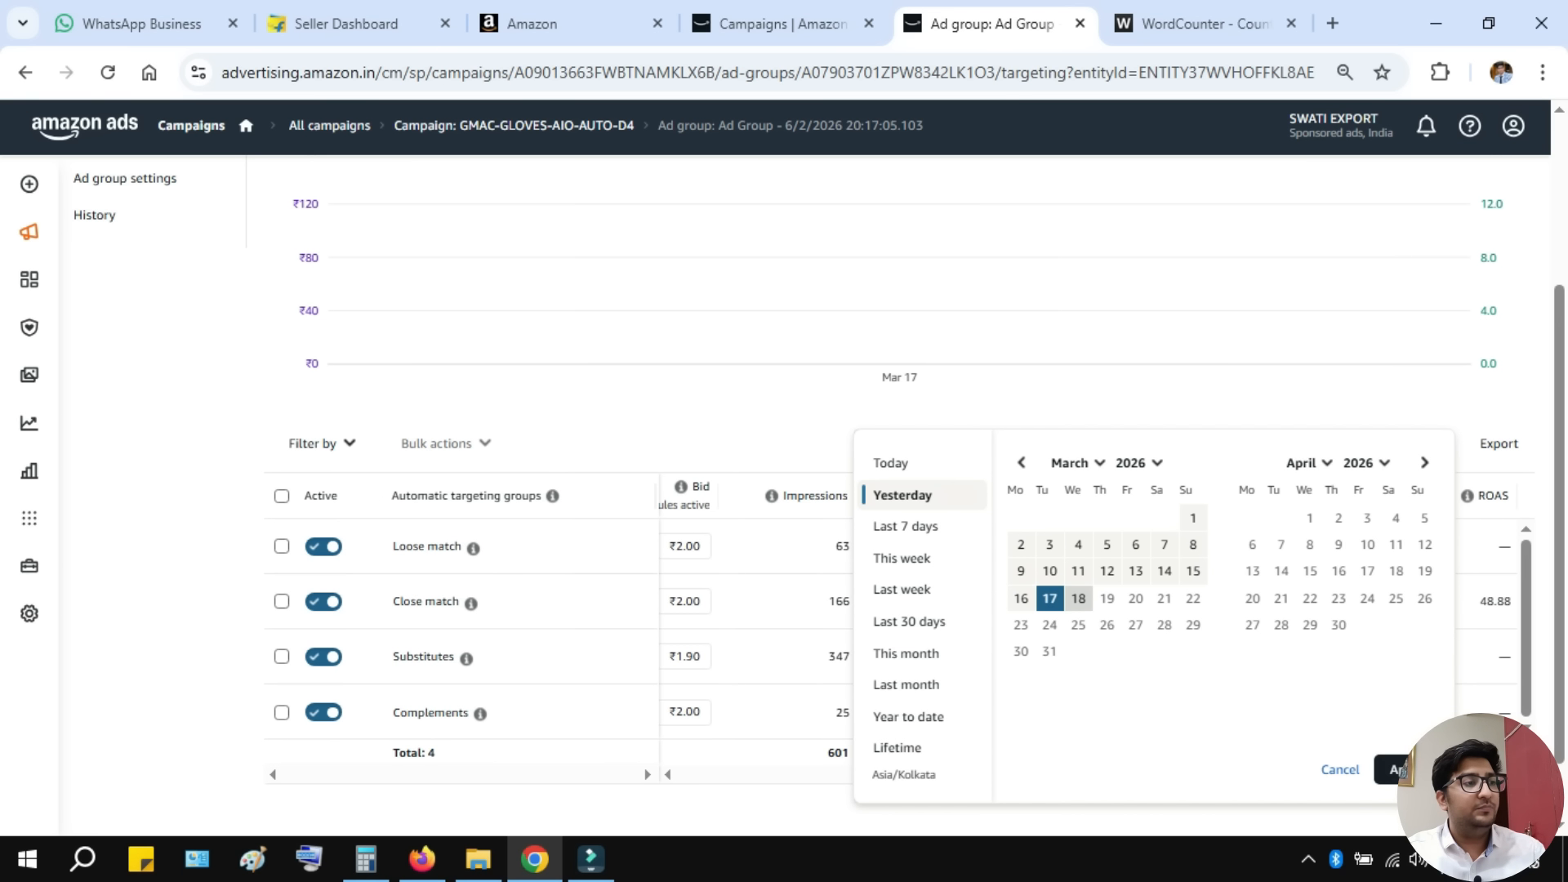
left_click(1194, 517)
left_click(1078, 597)
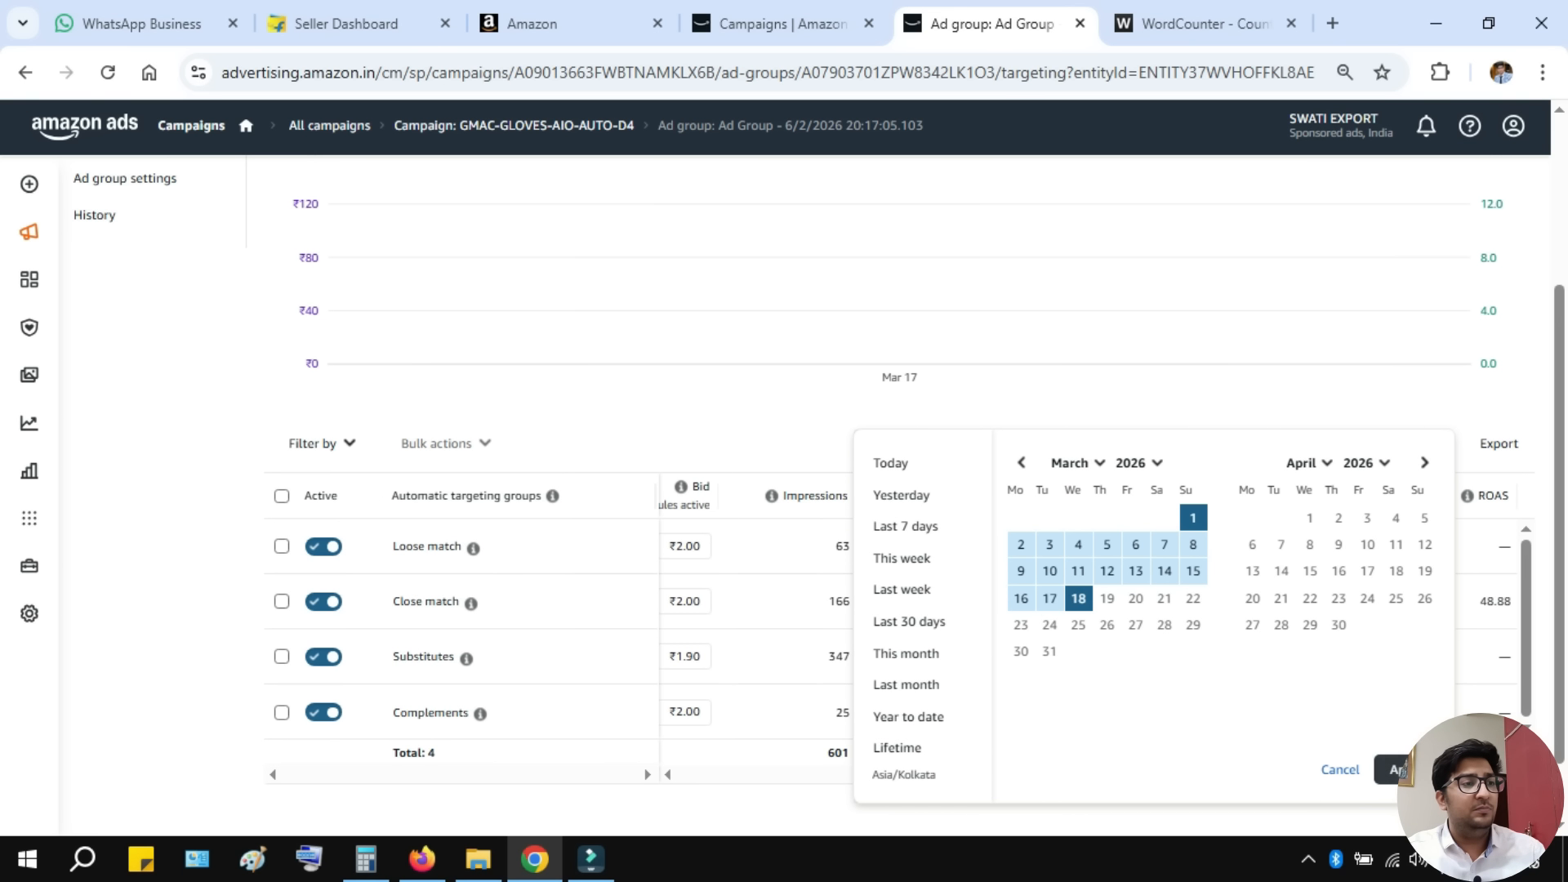
left_click(1403, 769)
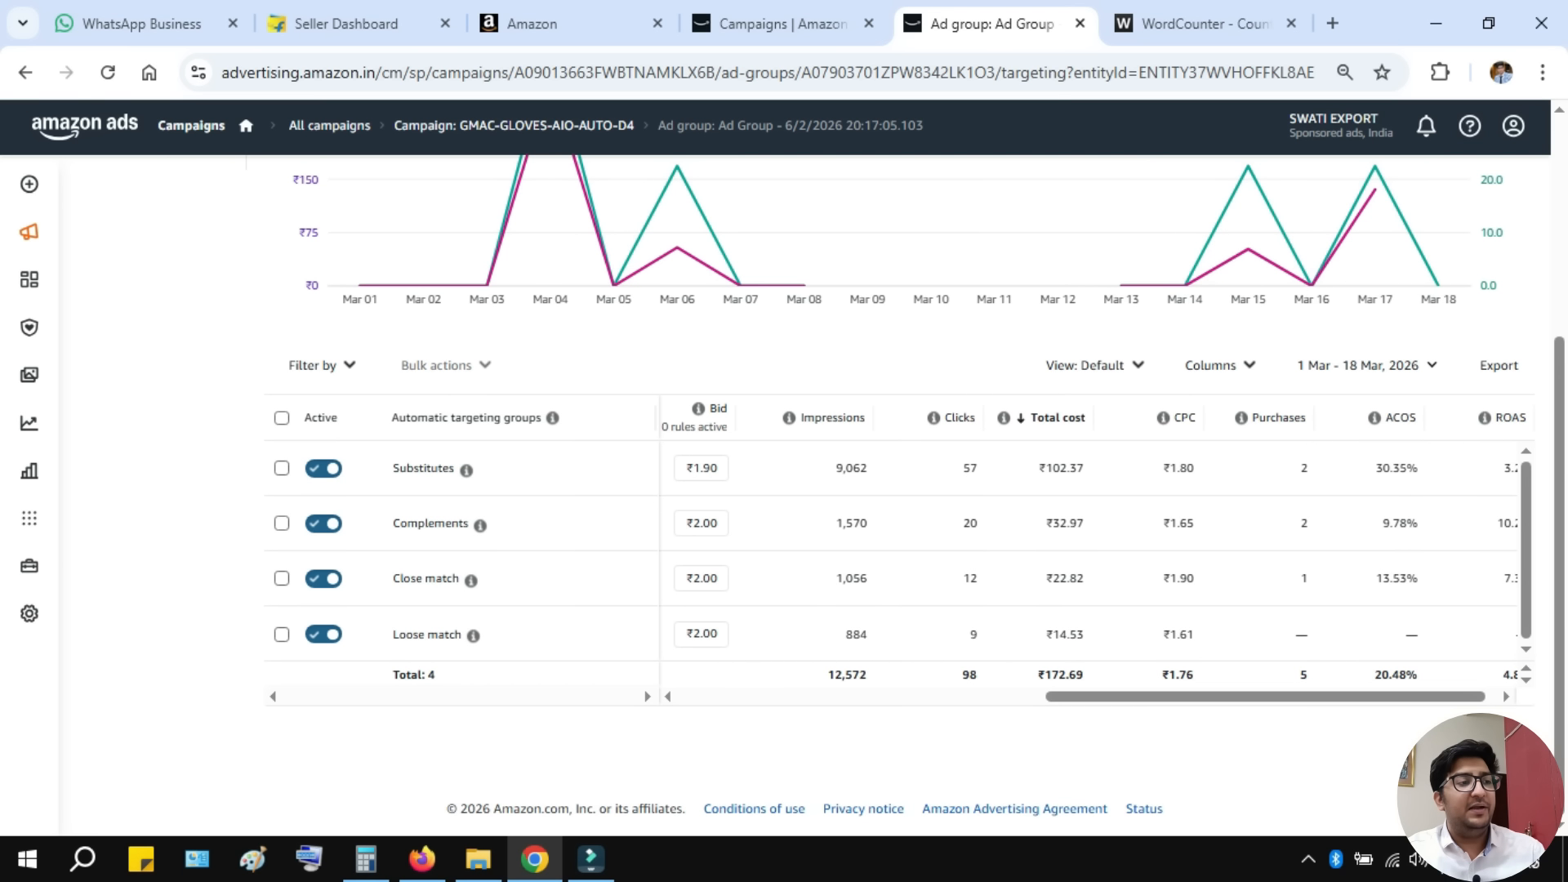
- Examine the ad group's customer search terms with purchases, including "arm sleeves", "cotton gloves for men bike riding" and "sun protection cotton full hand gloves for men/women"
scroll(1061, 674, "up", 4)
left_click(111, 394)
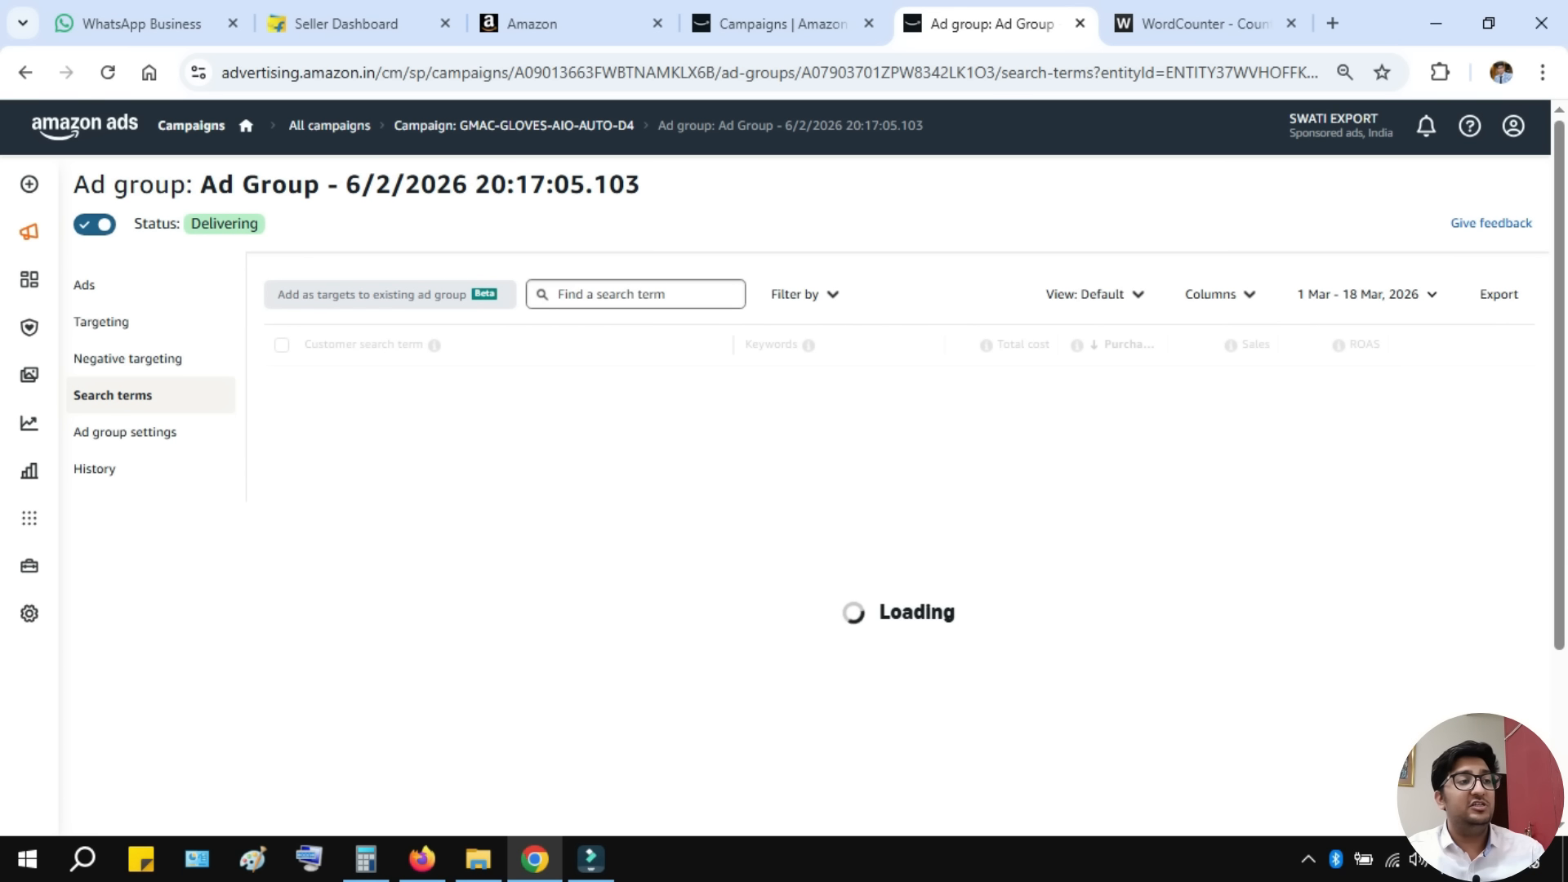
triple_click(337, 400)
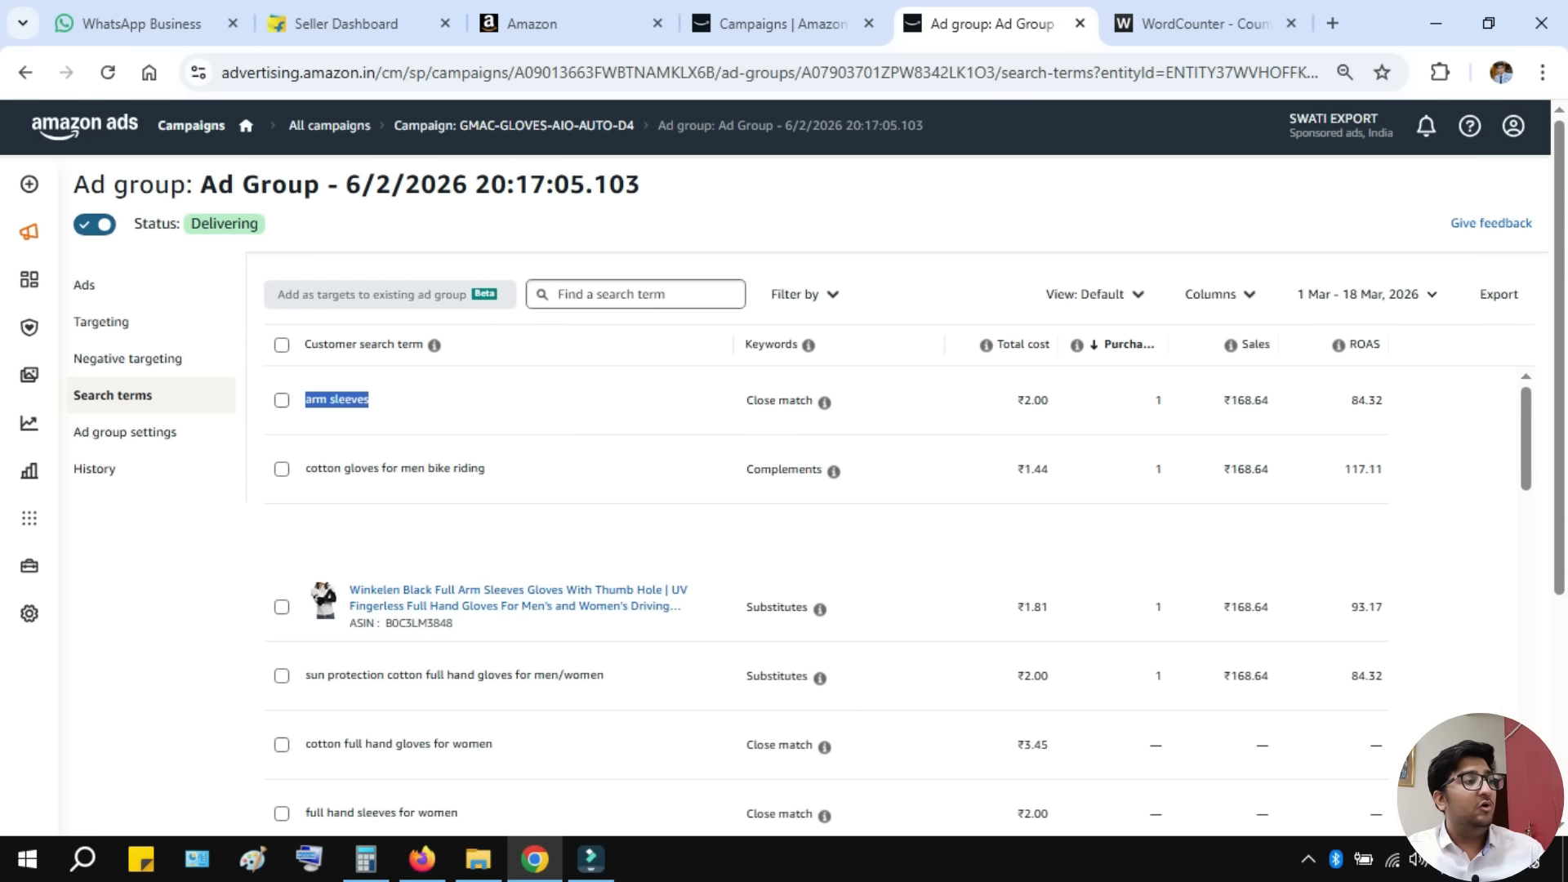
triple_click(396, 469)
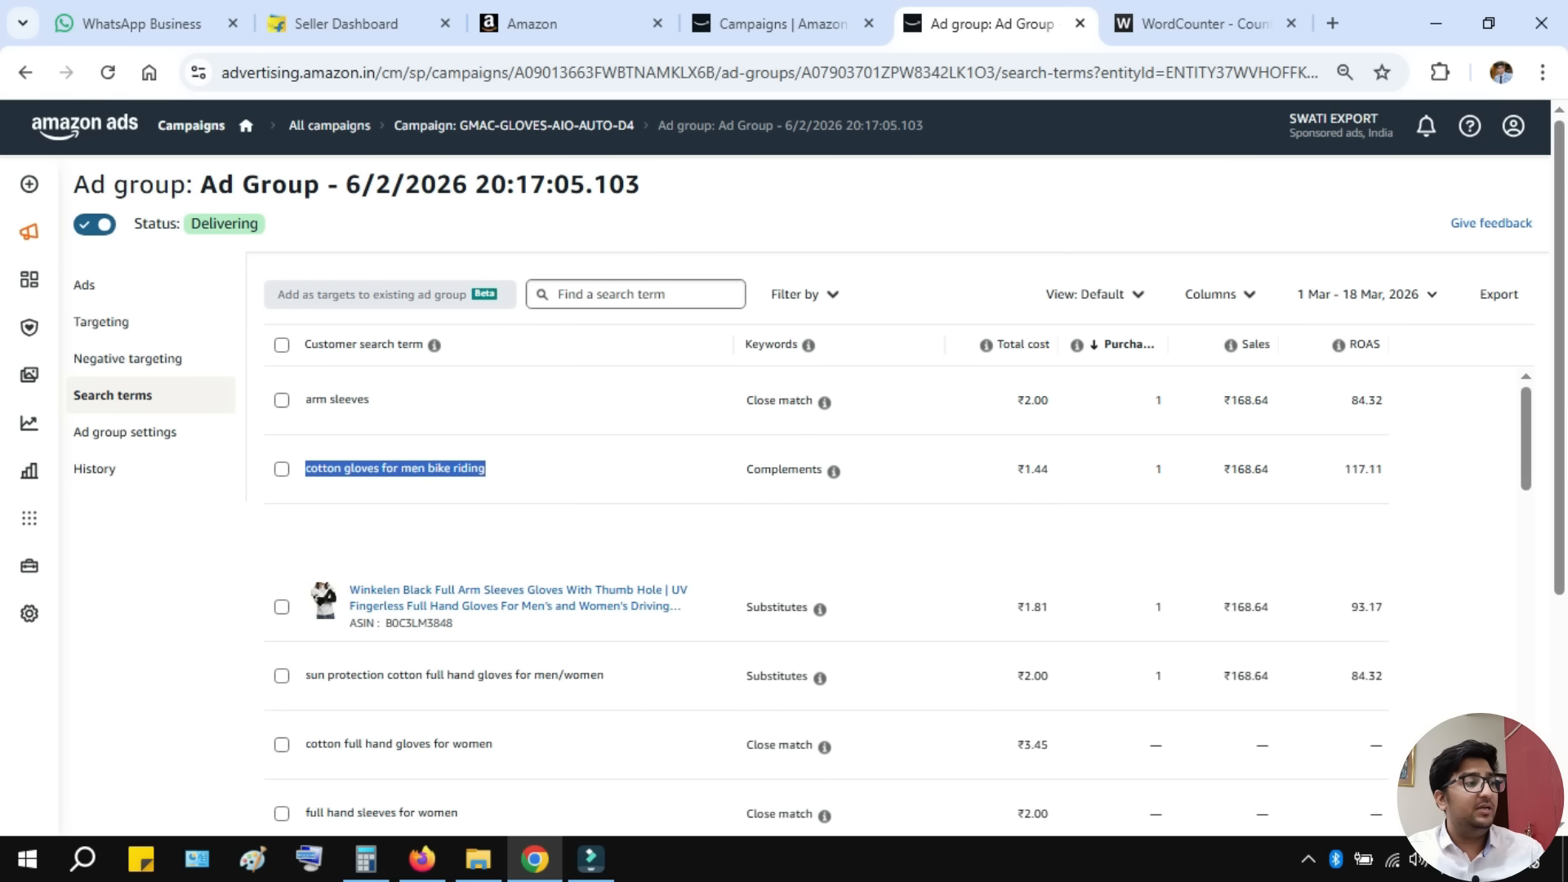
left_click_drag(306, 675, 604, 676)
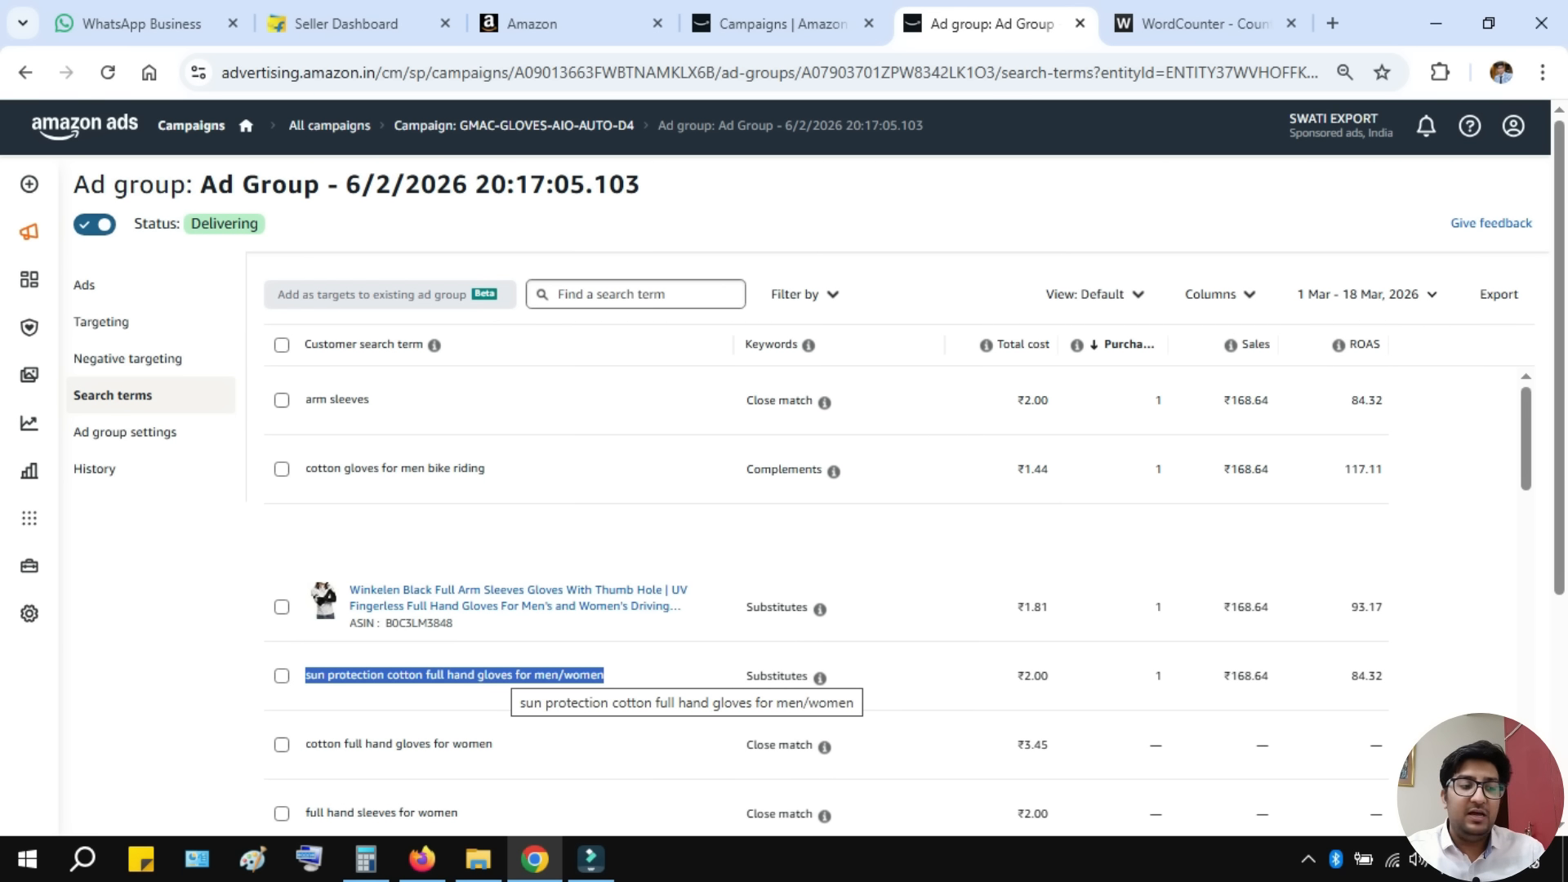
left_click(512, 676)
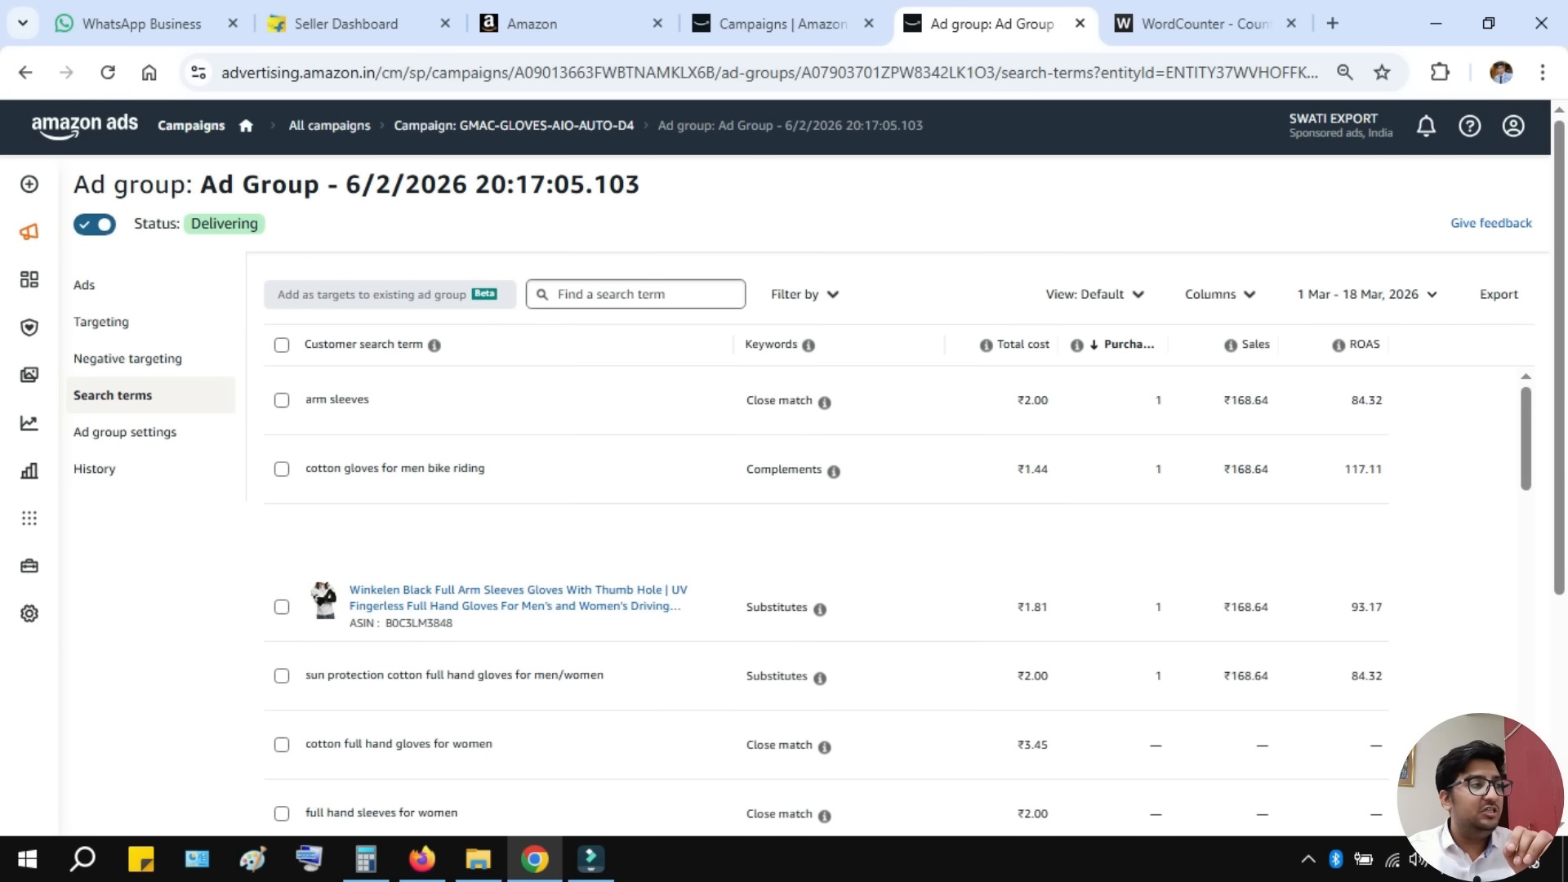
left_click_drag(384, 675, 551, 675)
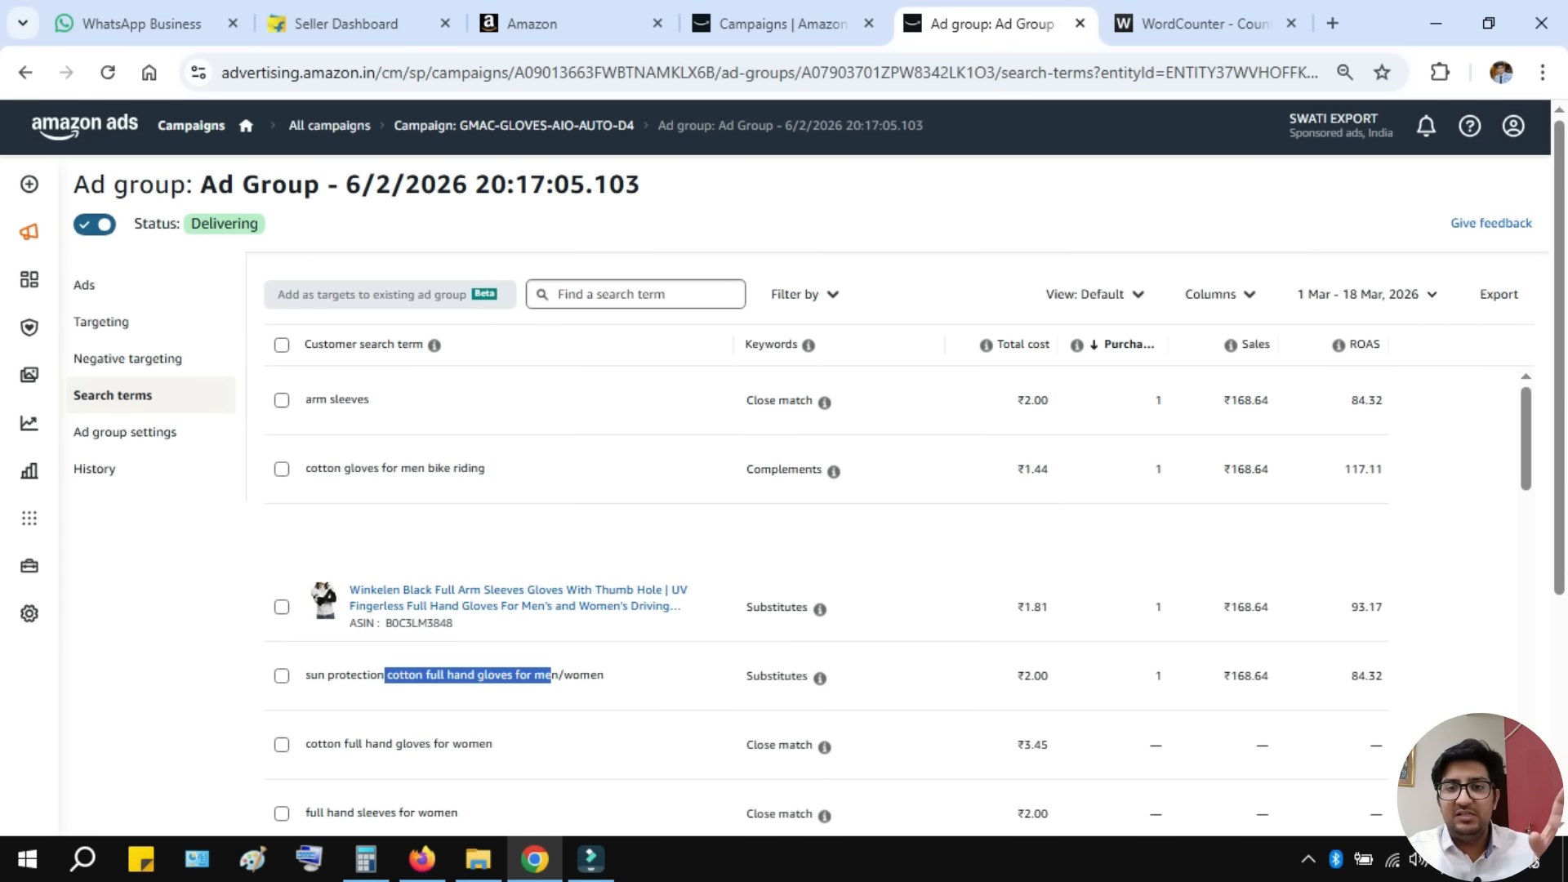
- Review the performance of the advertised products in the ad group's ads list
left_click(85, 285)
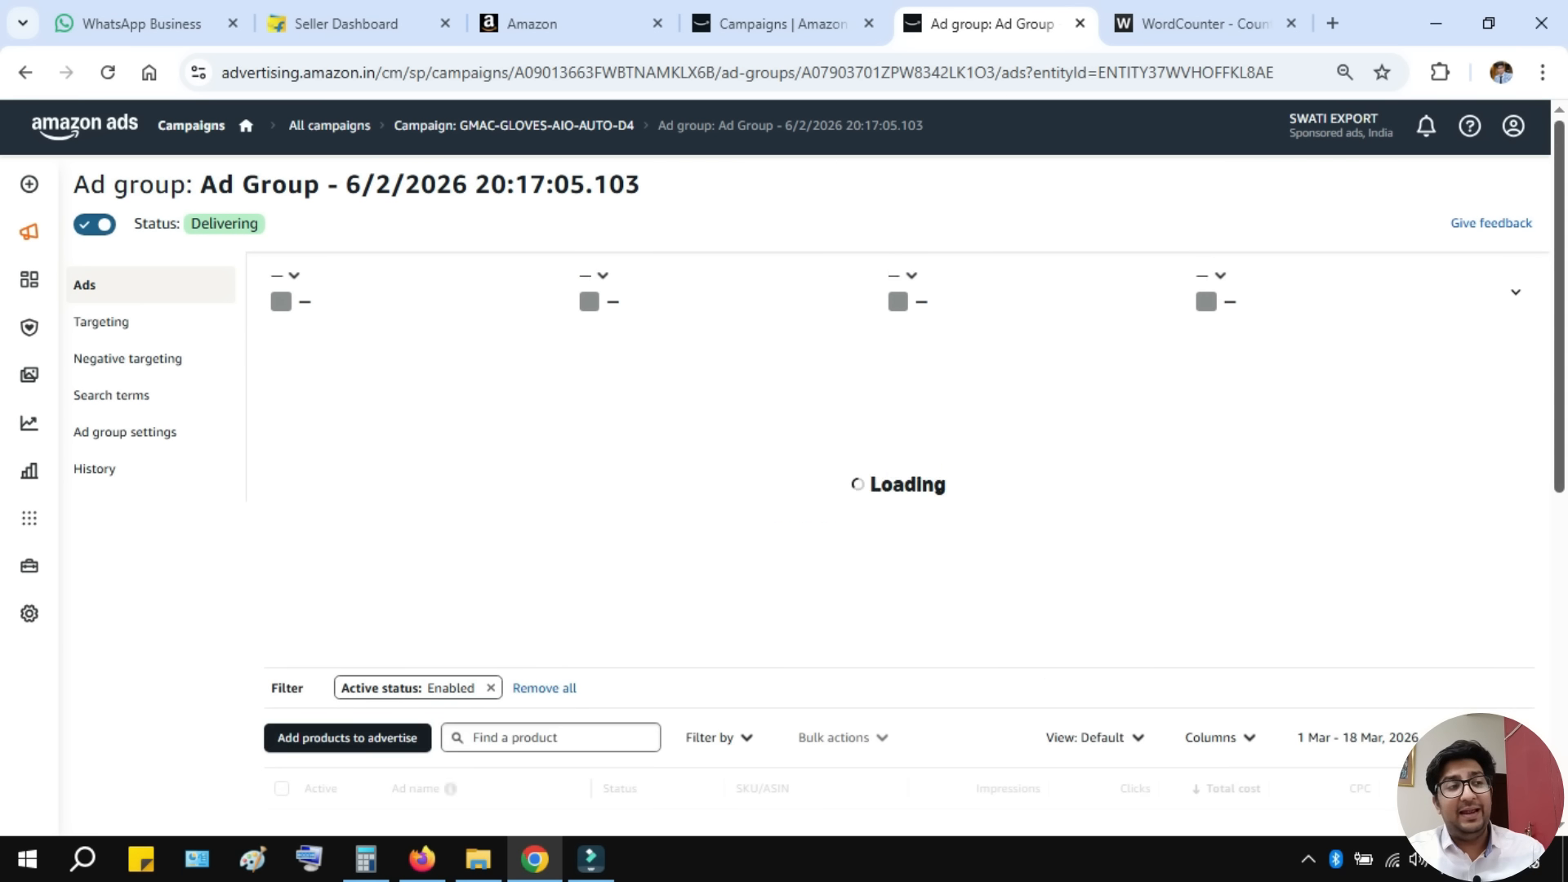
scroll(899, 507, "down", 4)
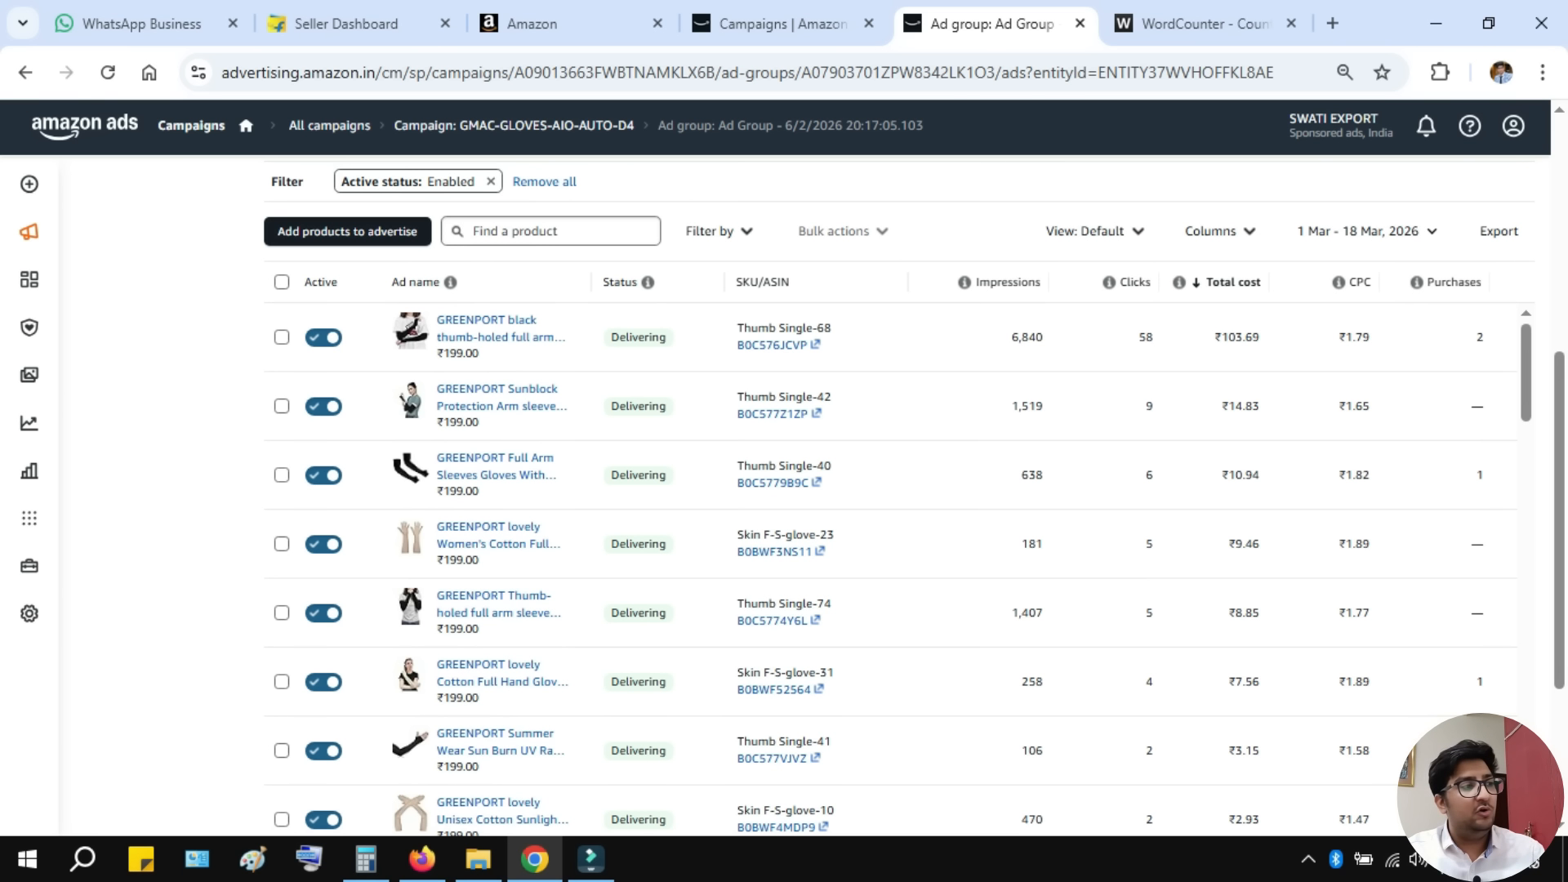
scroll(898, 490, "up", 5)
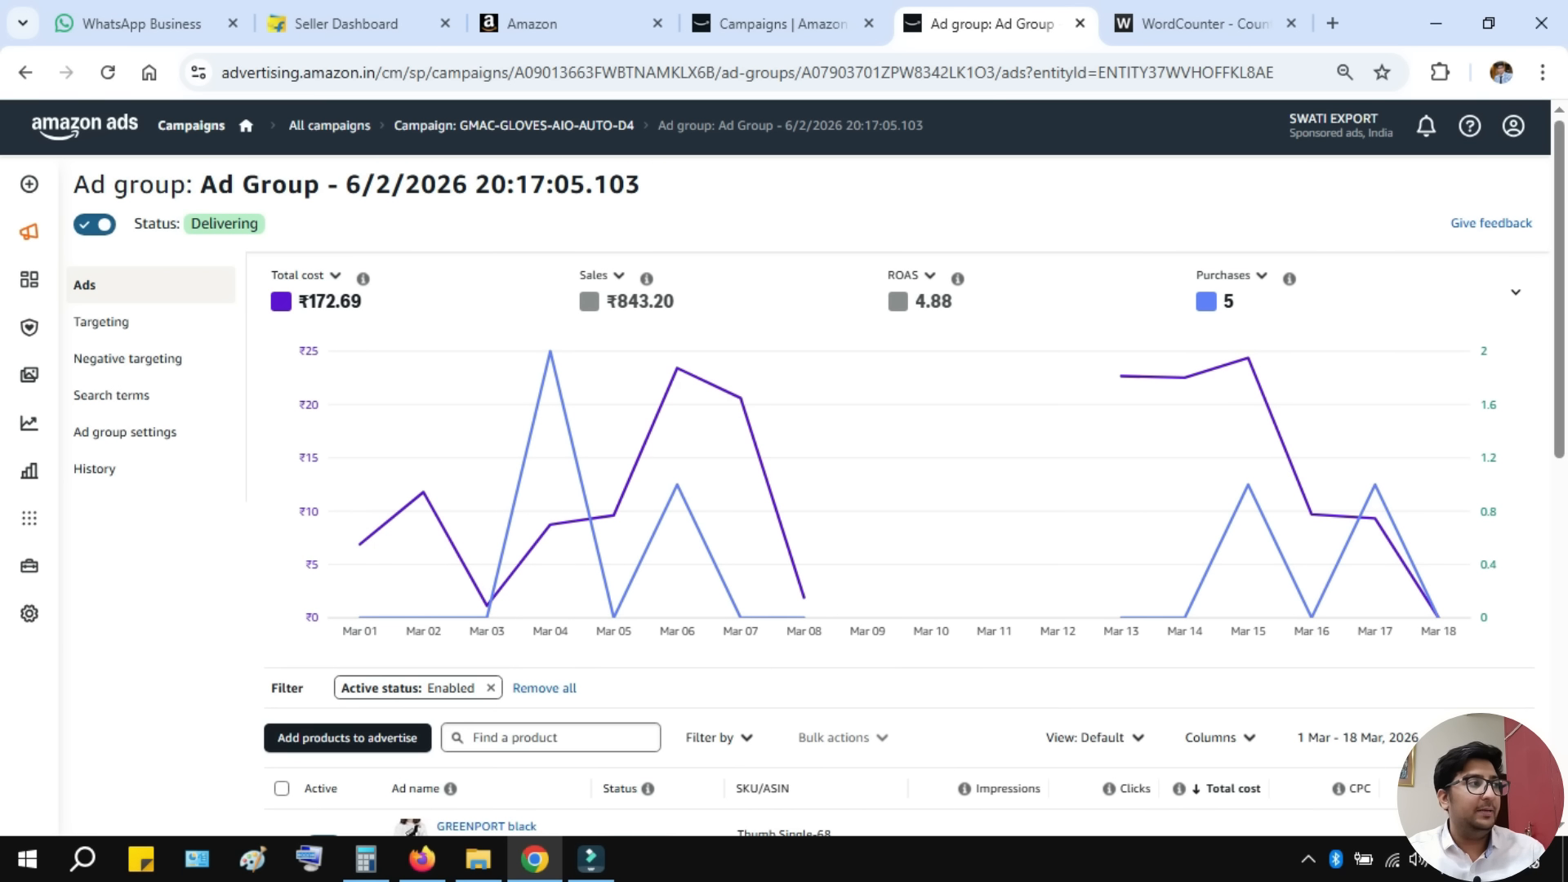
- Review the GMAC-GLOVES-AIO-AUTO campaigns from D through D4 in the overall campaigns list
left_click(782, 23)
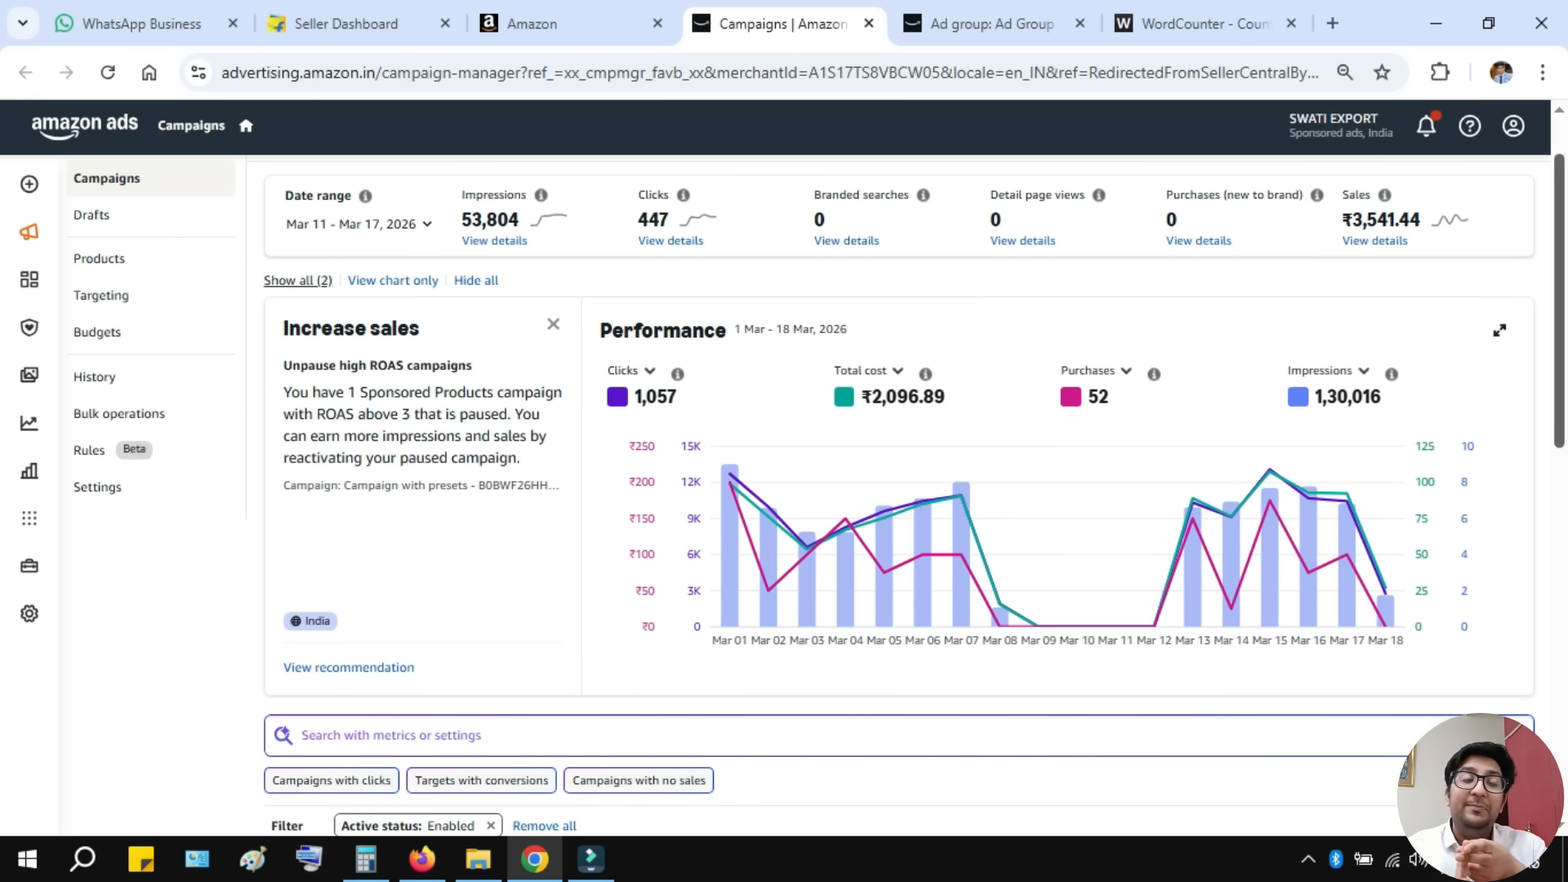
scroll(817, 490, "down", 12)
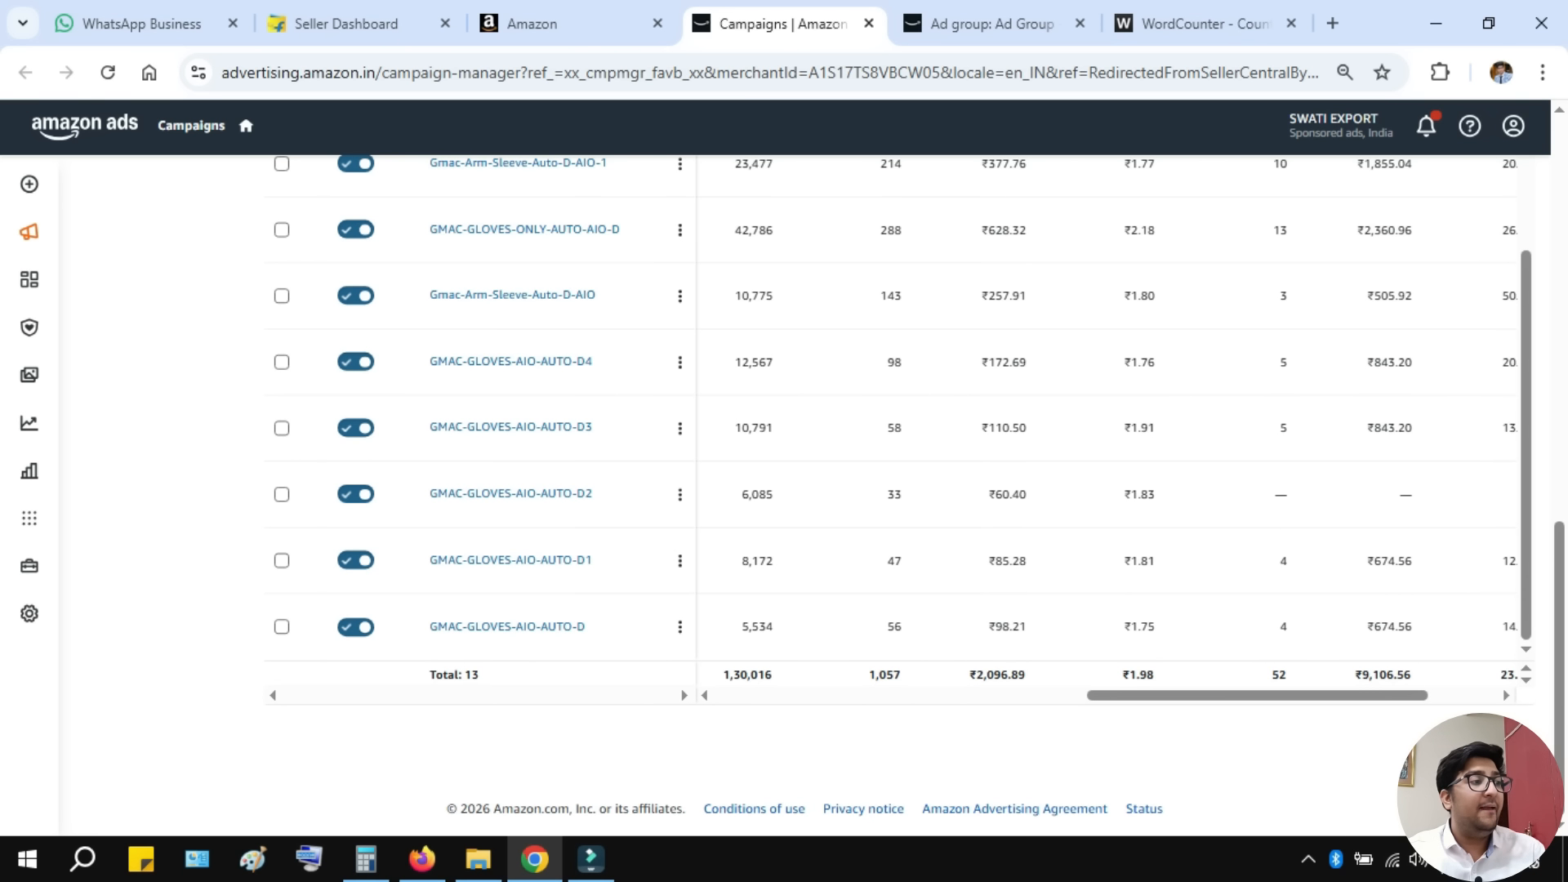
left_click_drag(591, 628, 429, 628)
left_click_drag(598, 561, 491, 561)
left_click_drag(598, 494, 481, 494)
left_click_drag(597, 428, 462, 428)
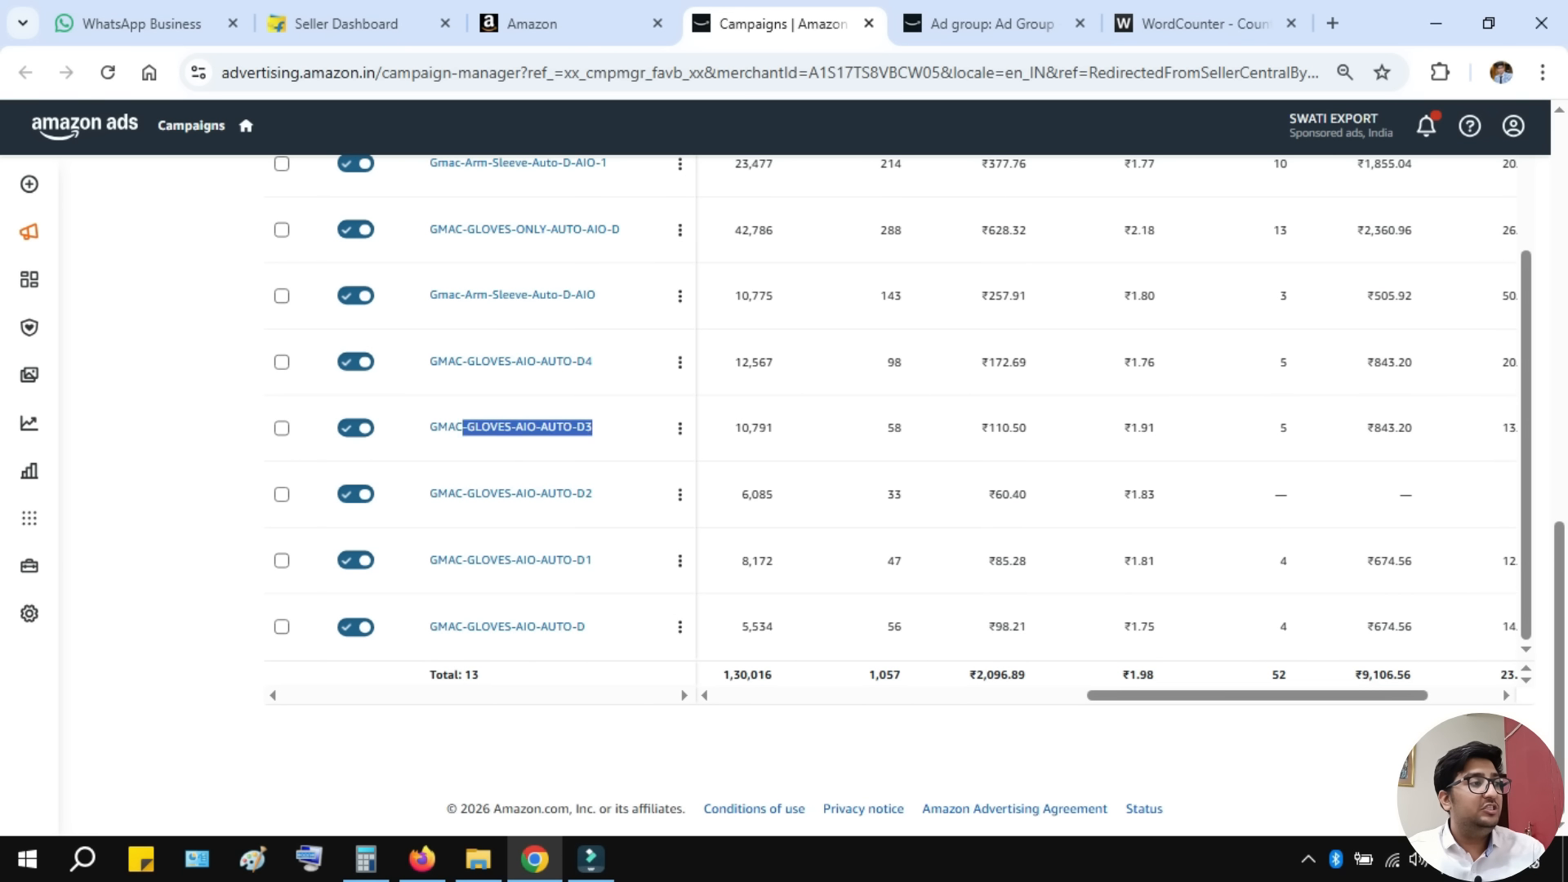
left_click_drag(598, 362, 446, 361)
scroll(523, 408, "up", 1)
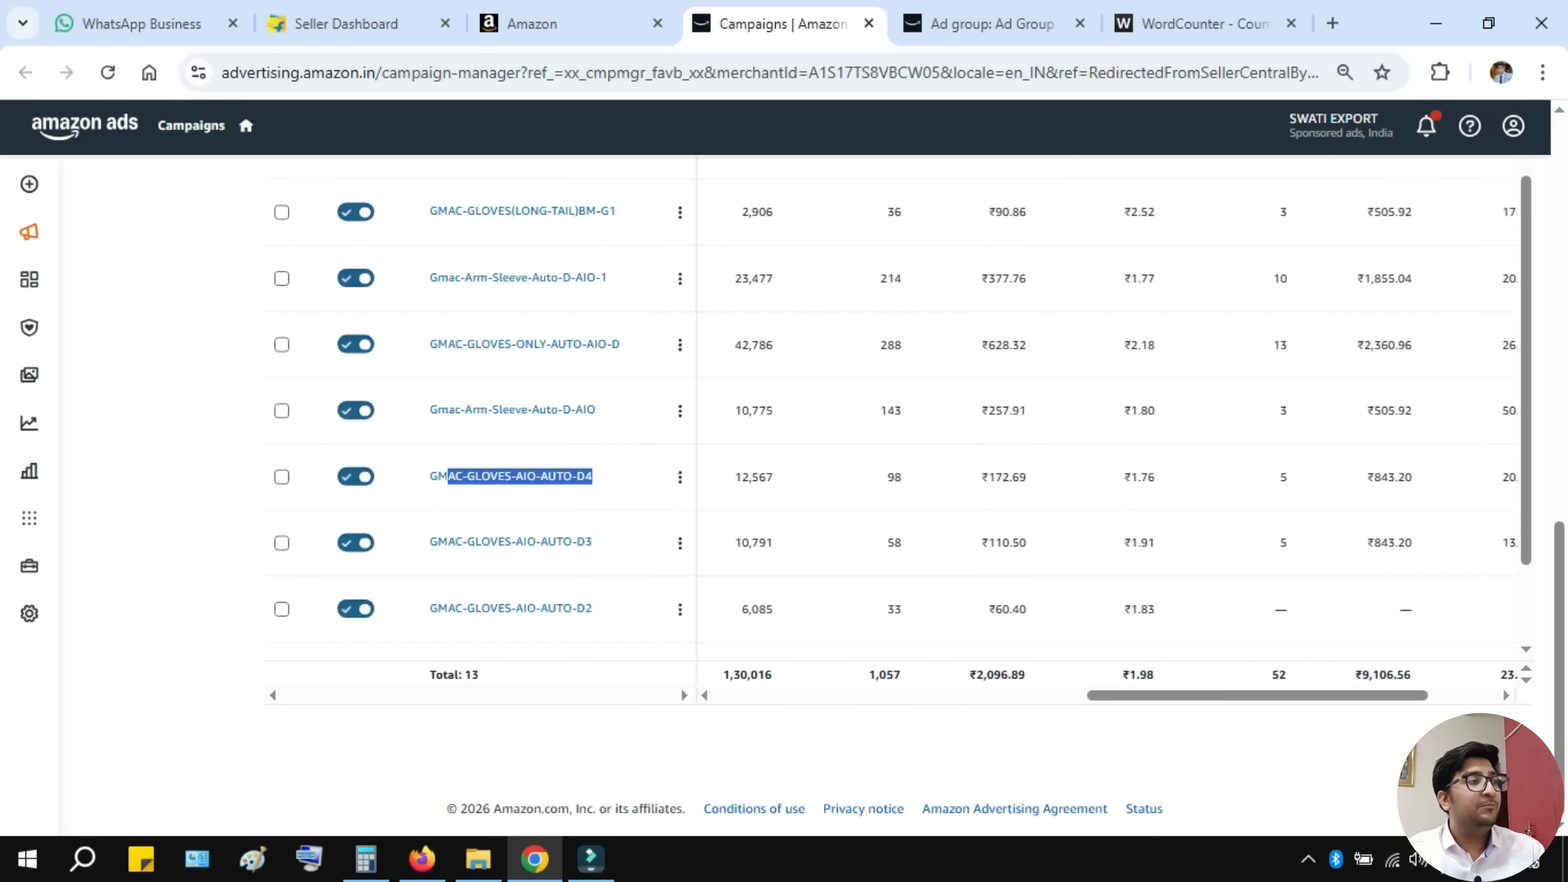
scroll(899, 400, "up", 1)
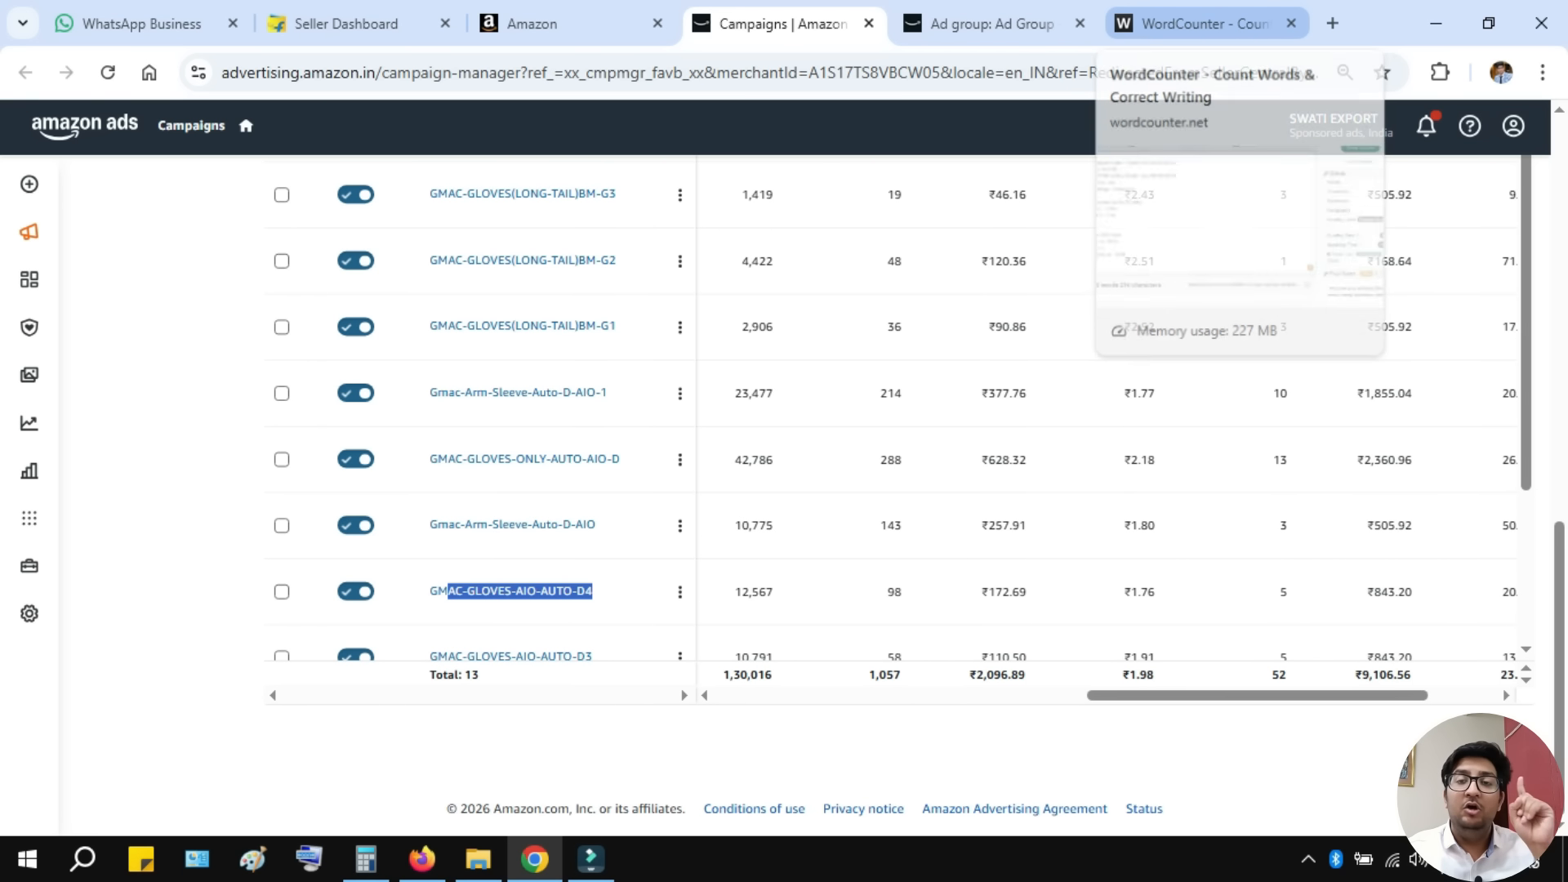
- In the WordCounter notes, start a second section headed "2nd -" a few lines below the substitute bid
left_click(1201, 23)
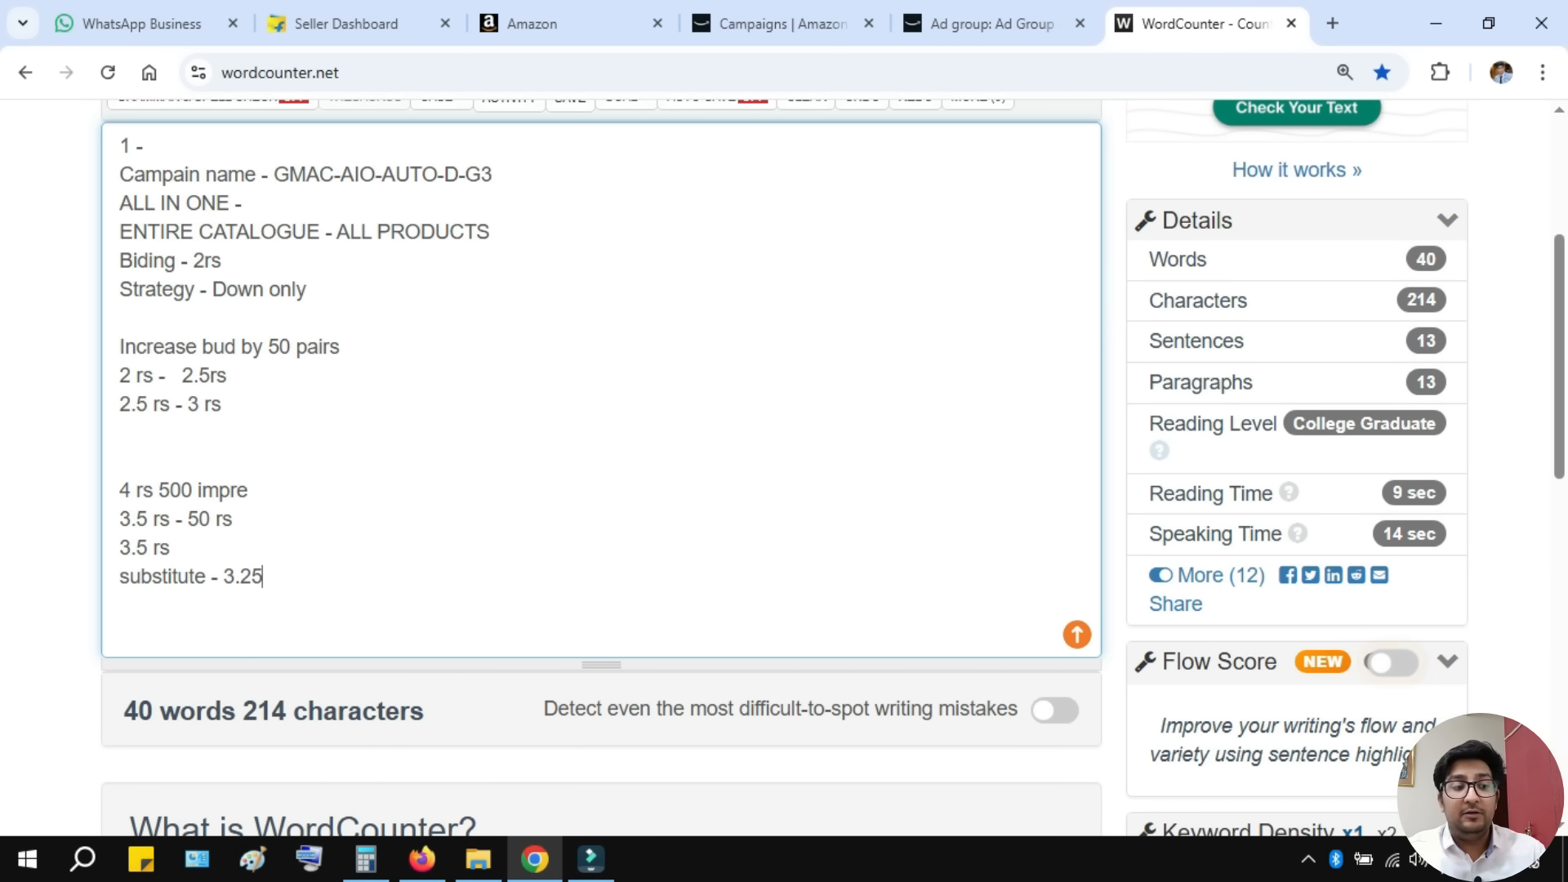
key("Return")
key("Return")
key("Return")
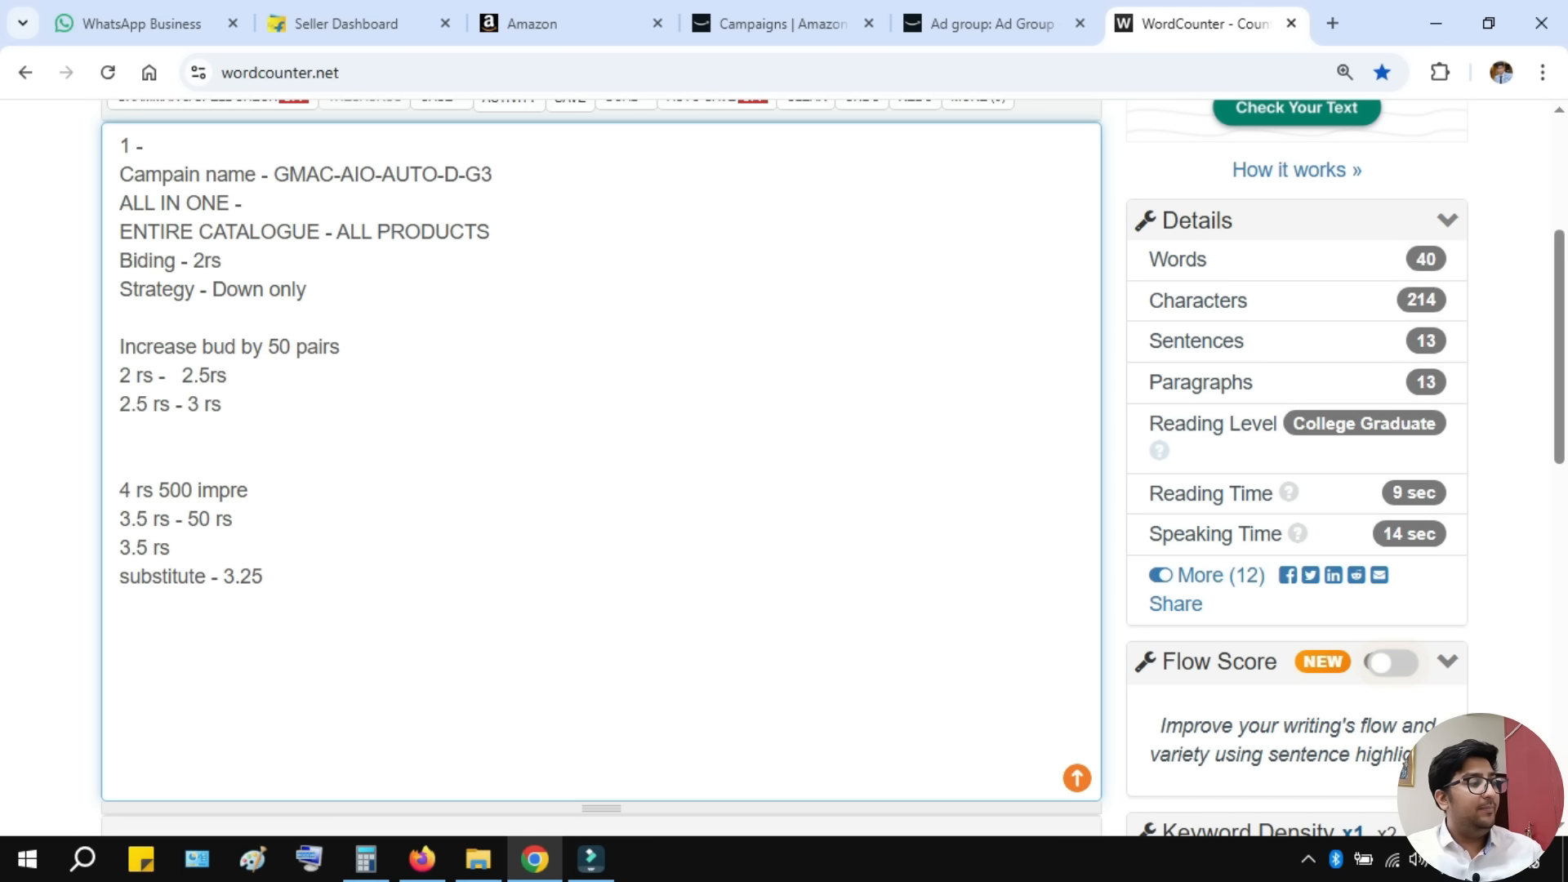
type("2")
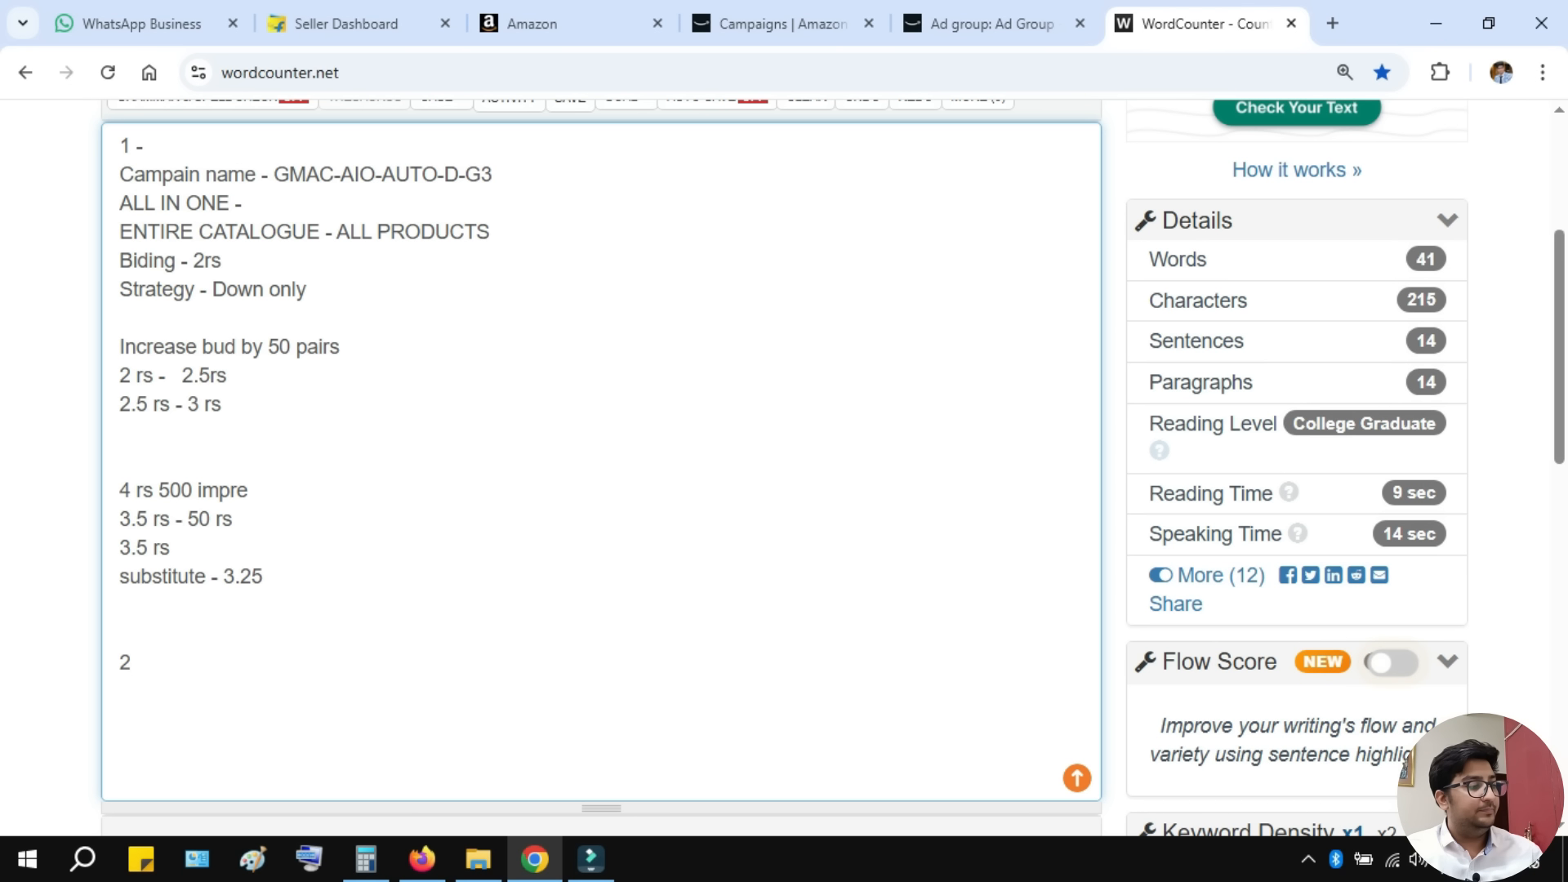
type("nd -")
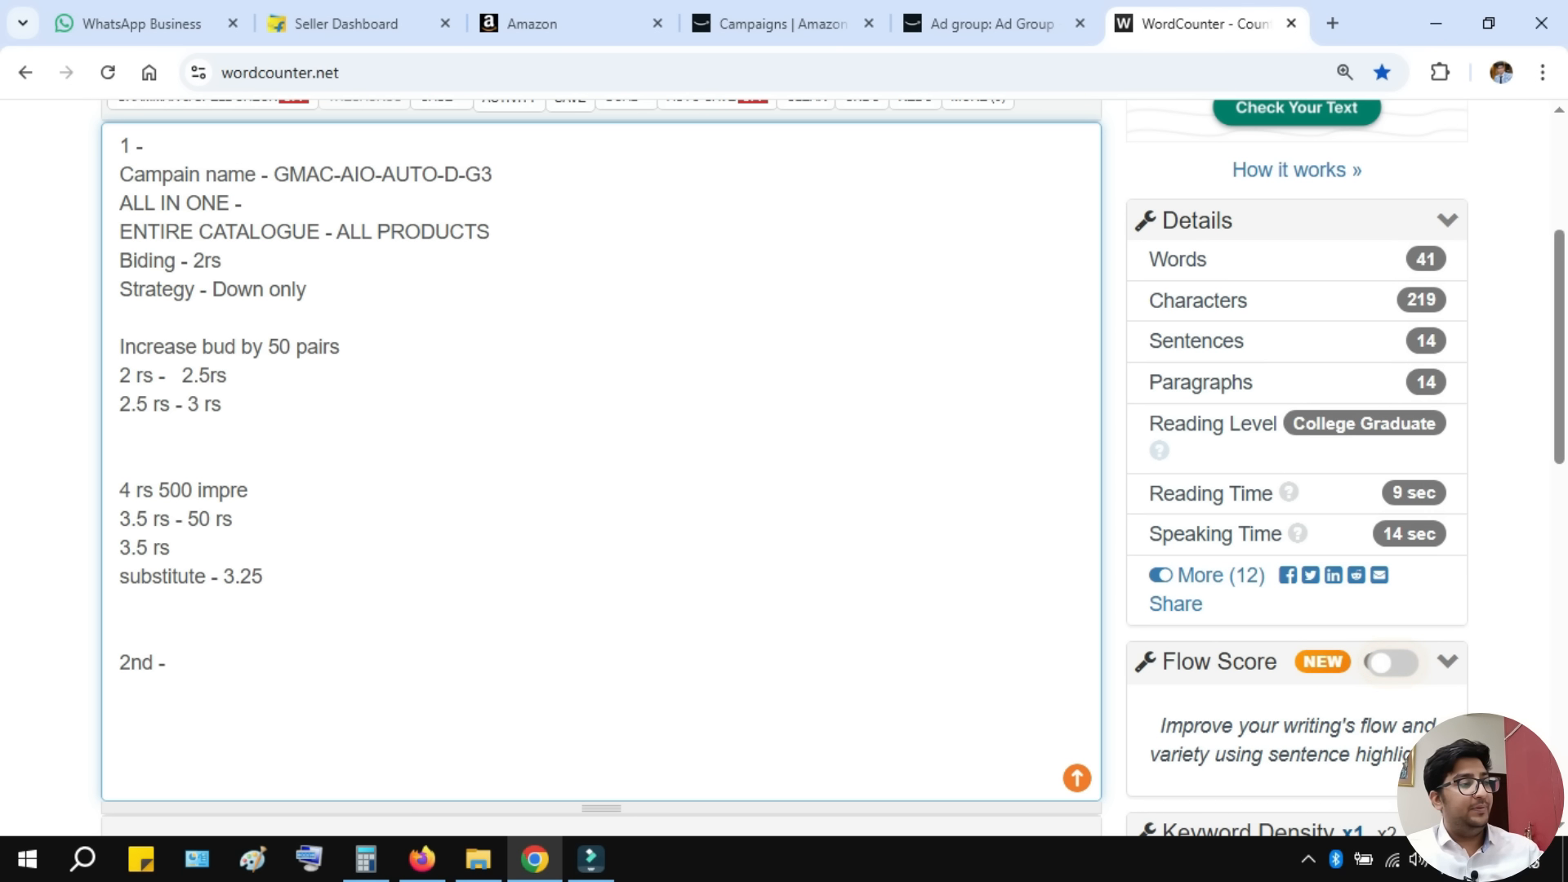
key("Return")
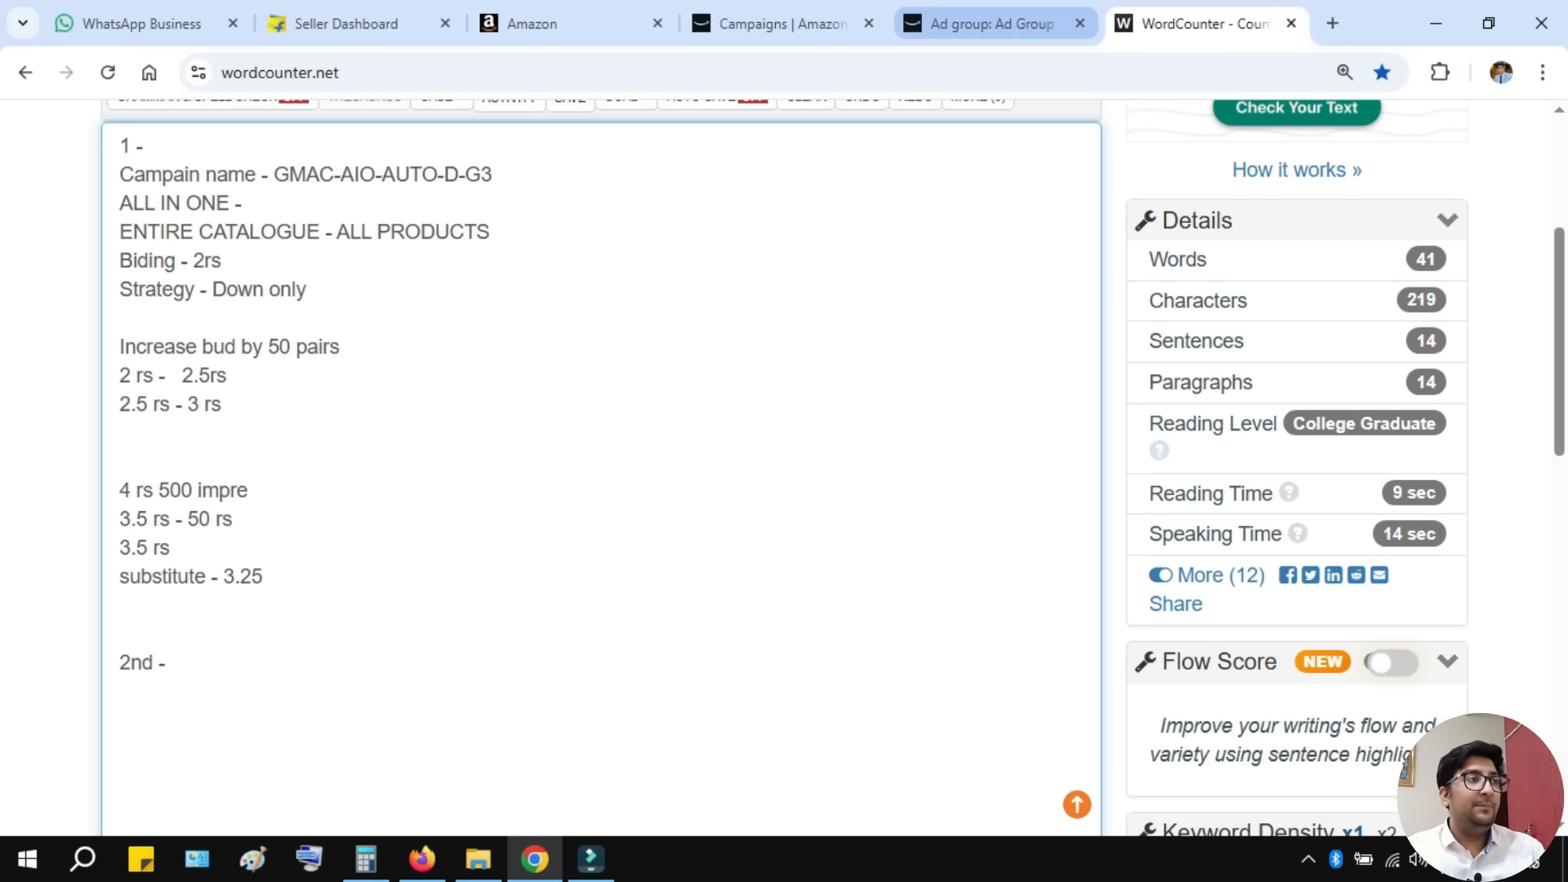
- Go back to the Amazon campaigns list, and from there switch to the Seller Central home page
key("ctrl+shift+Tab")
key("ctrl+shift+Tab")
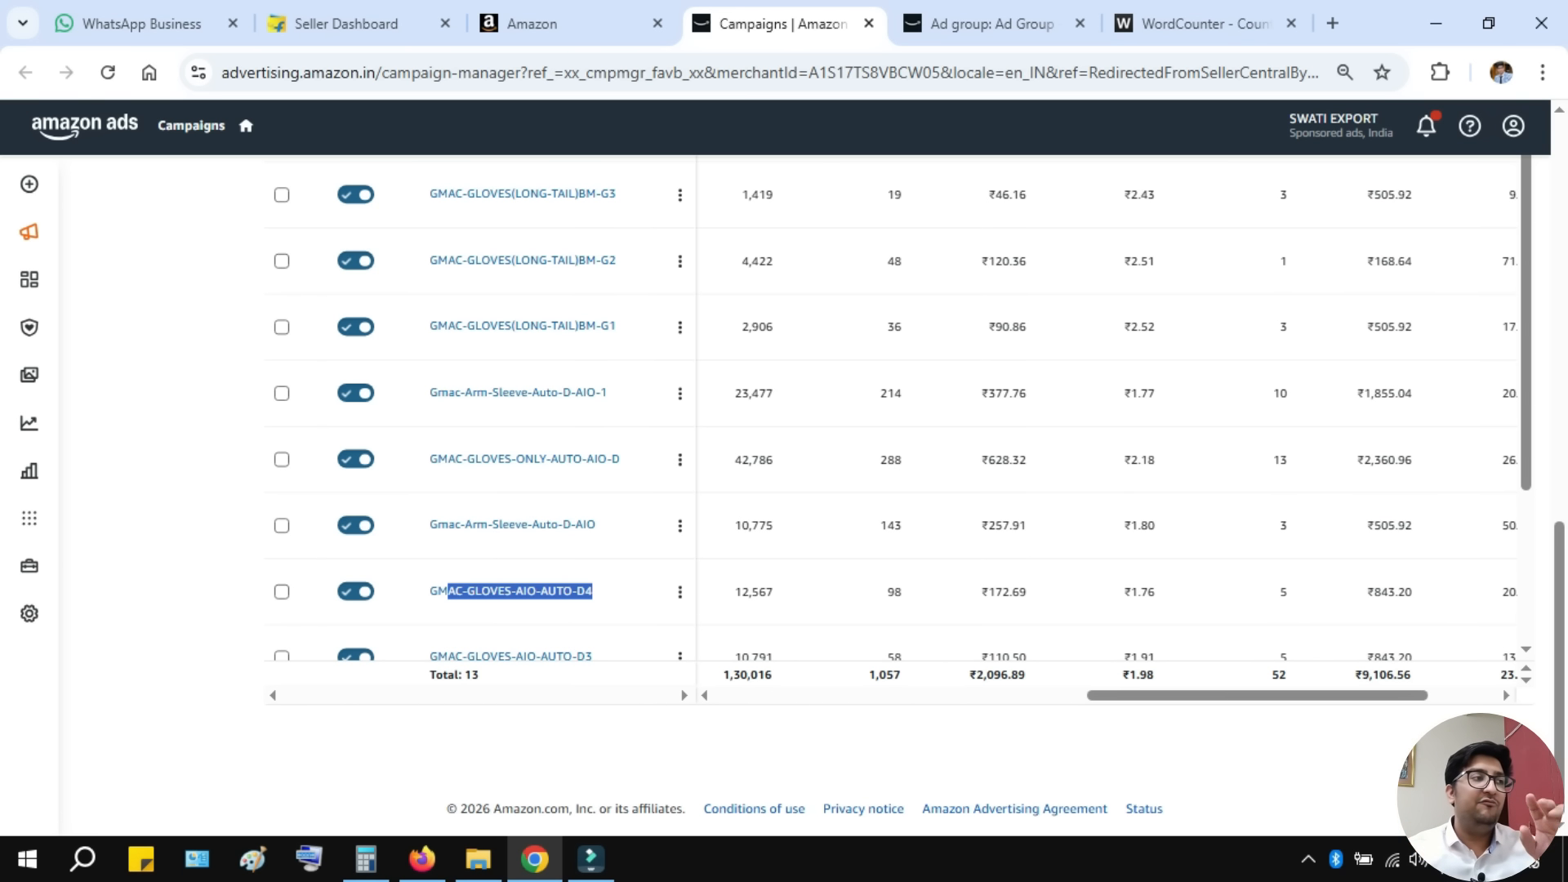
left_click(563, 23)
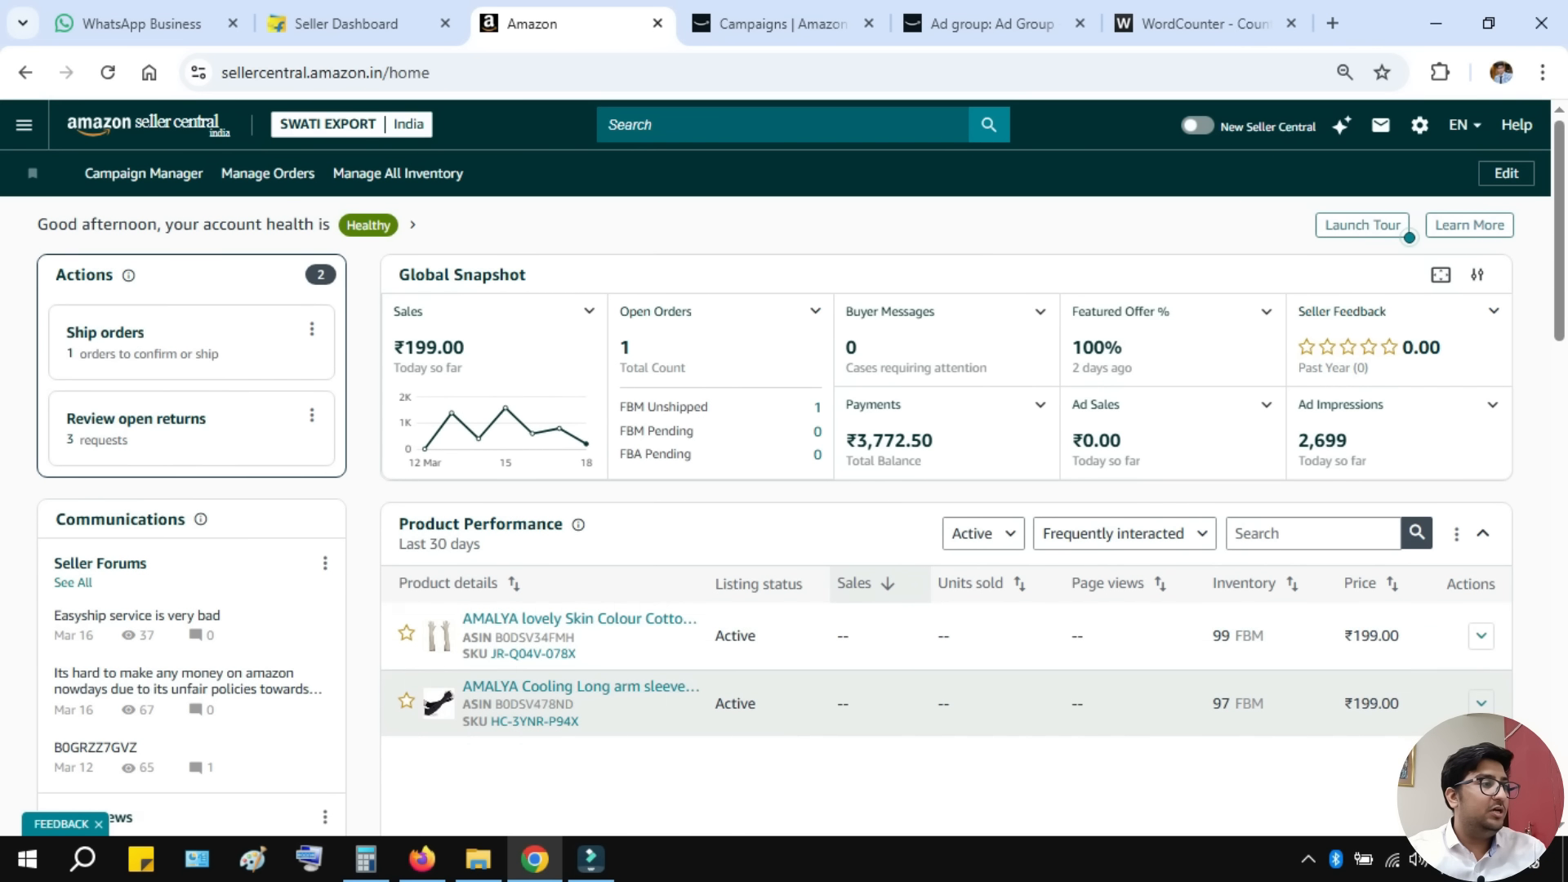
- View the product page of the AMALYA skin colour cotton full arm gloves, then return to the Seller Central home page
left_click(579, 619)
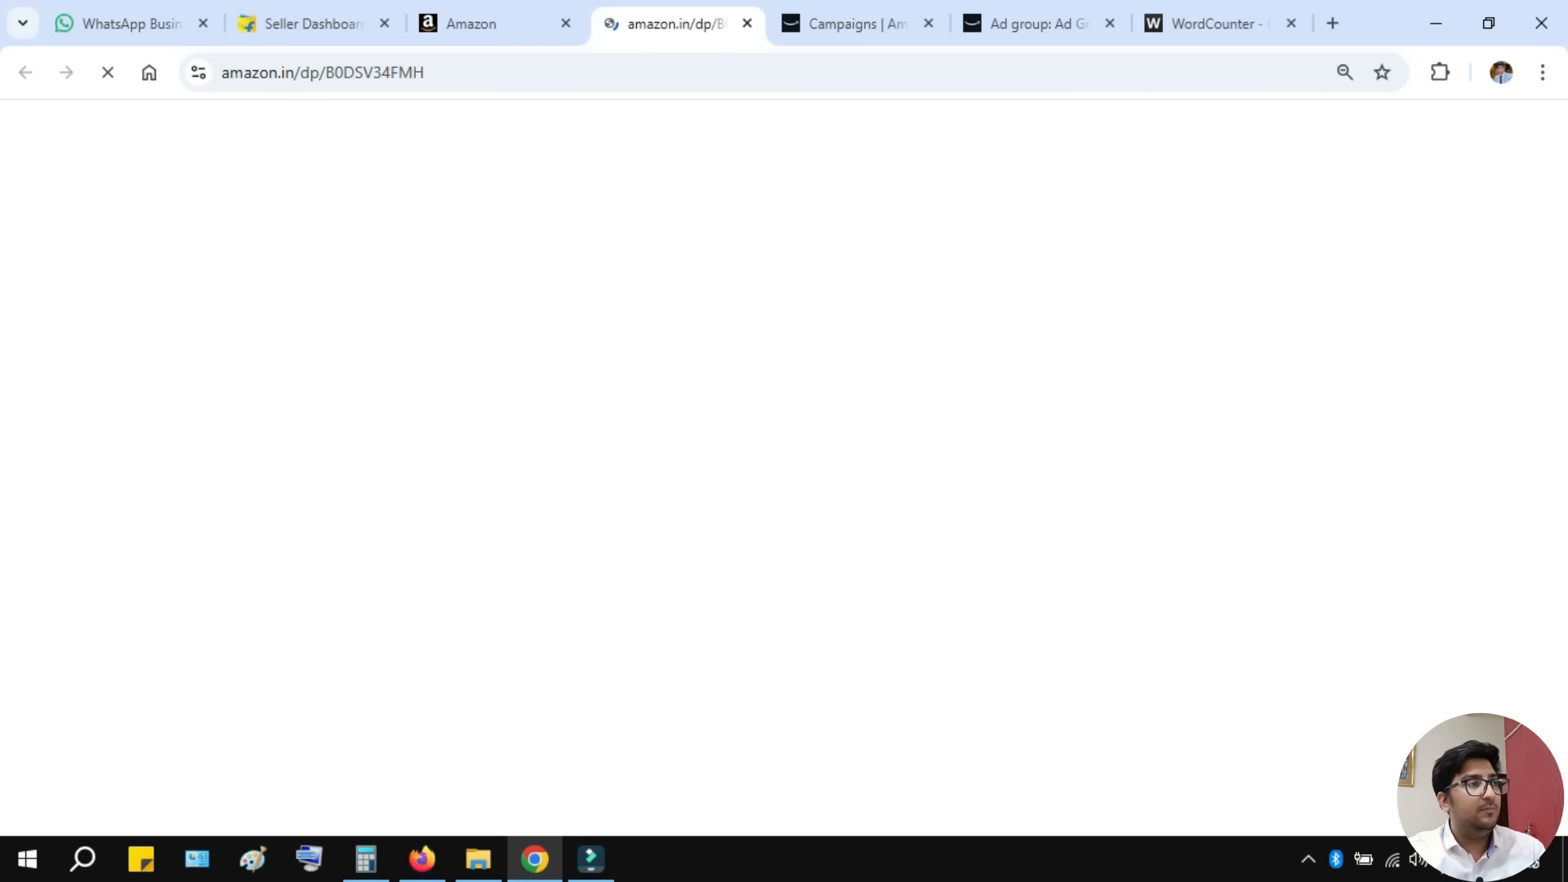
scroll(709, 490, "down", 2)
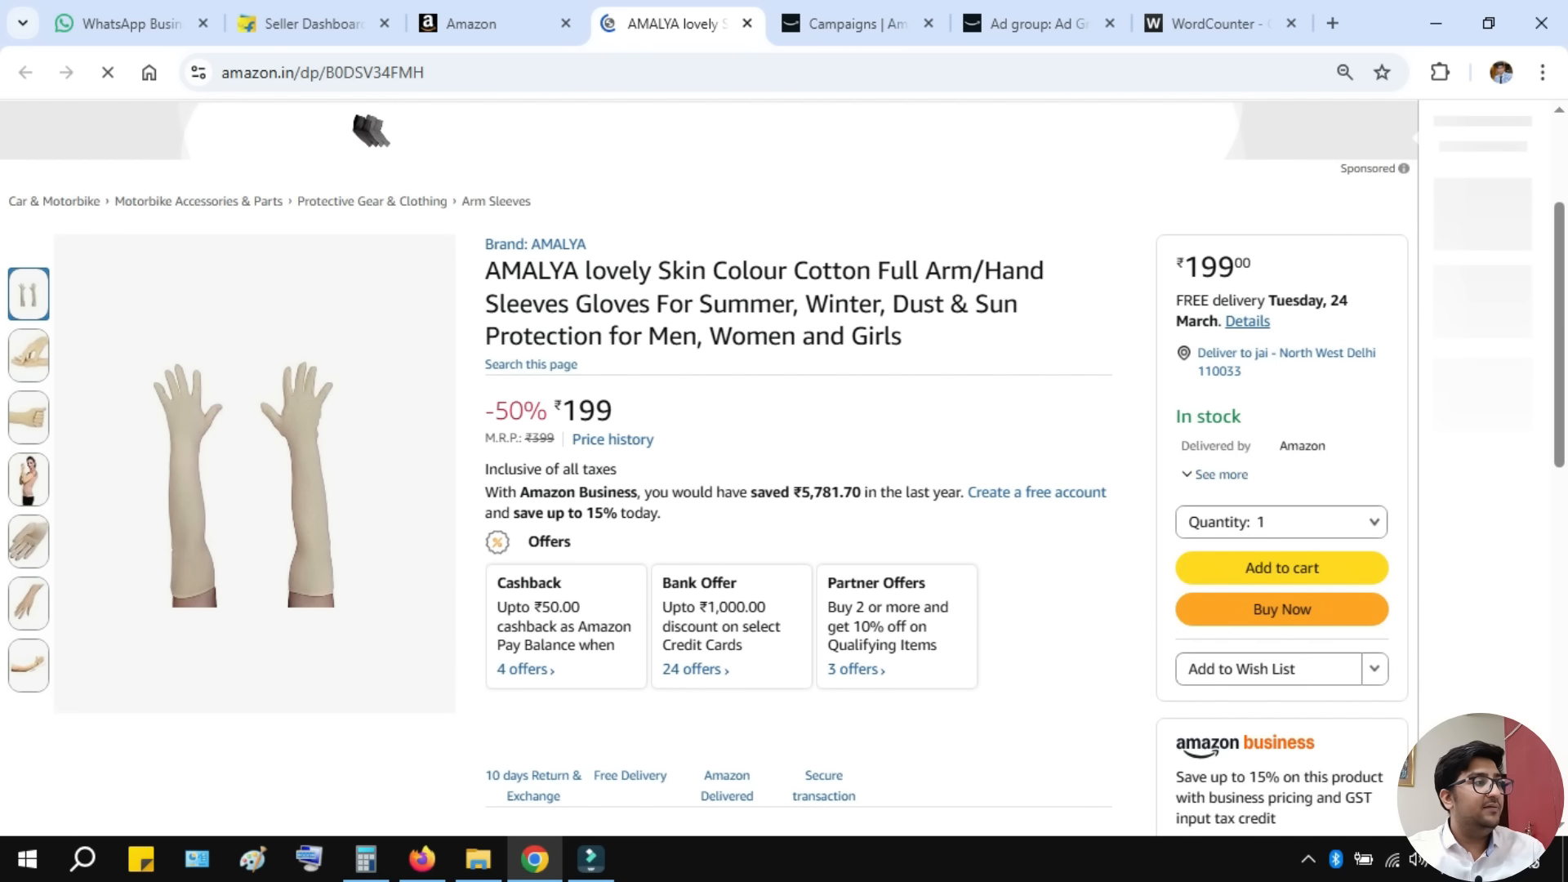
left_click(858, 24)
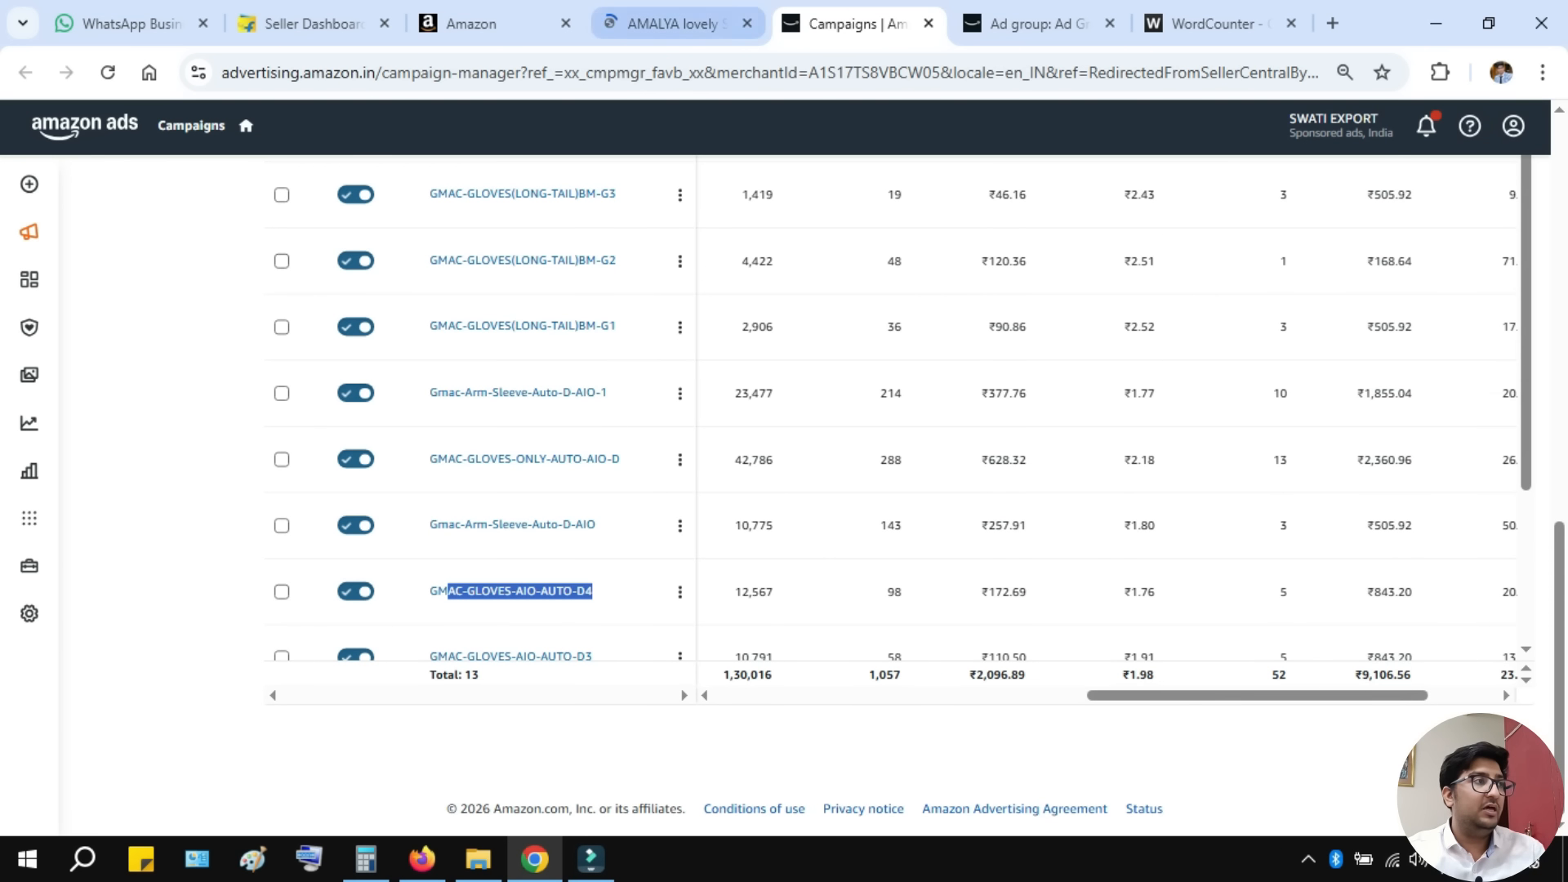
left_click(678, 24)
left_click(482, 24)
- Open the AMALYA Cooling Long arm sleeves product page and look at its images
left_click(580, 688)
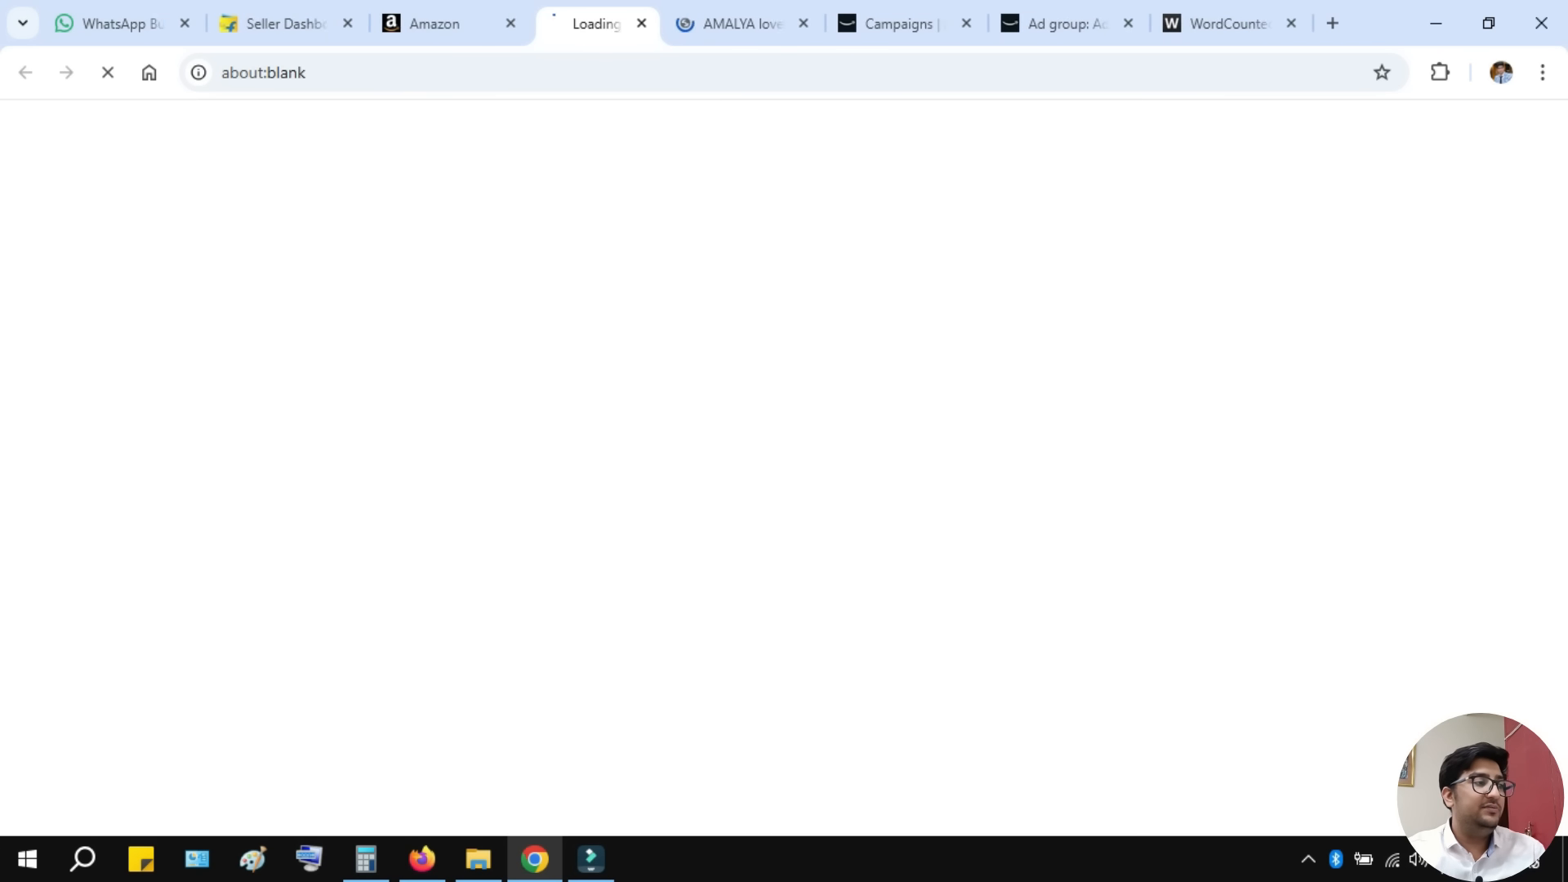
scroll(709, 466, "down", 3)
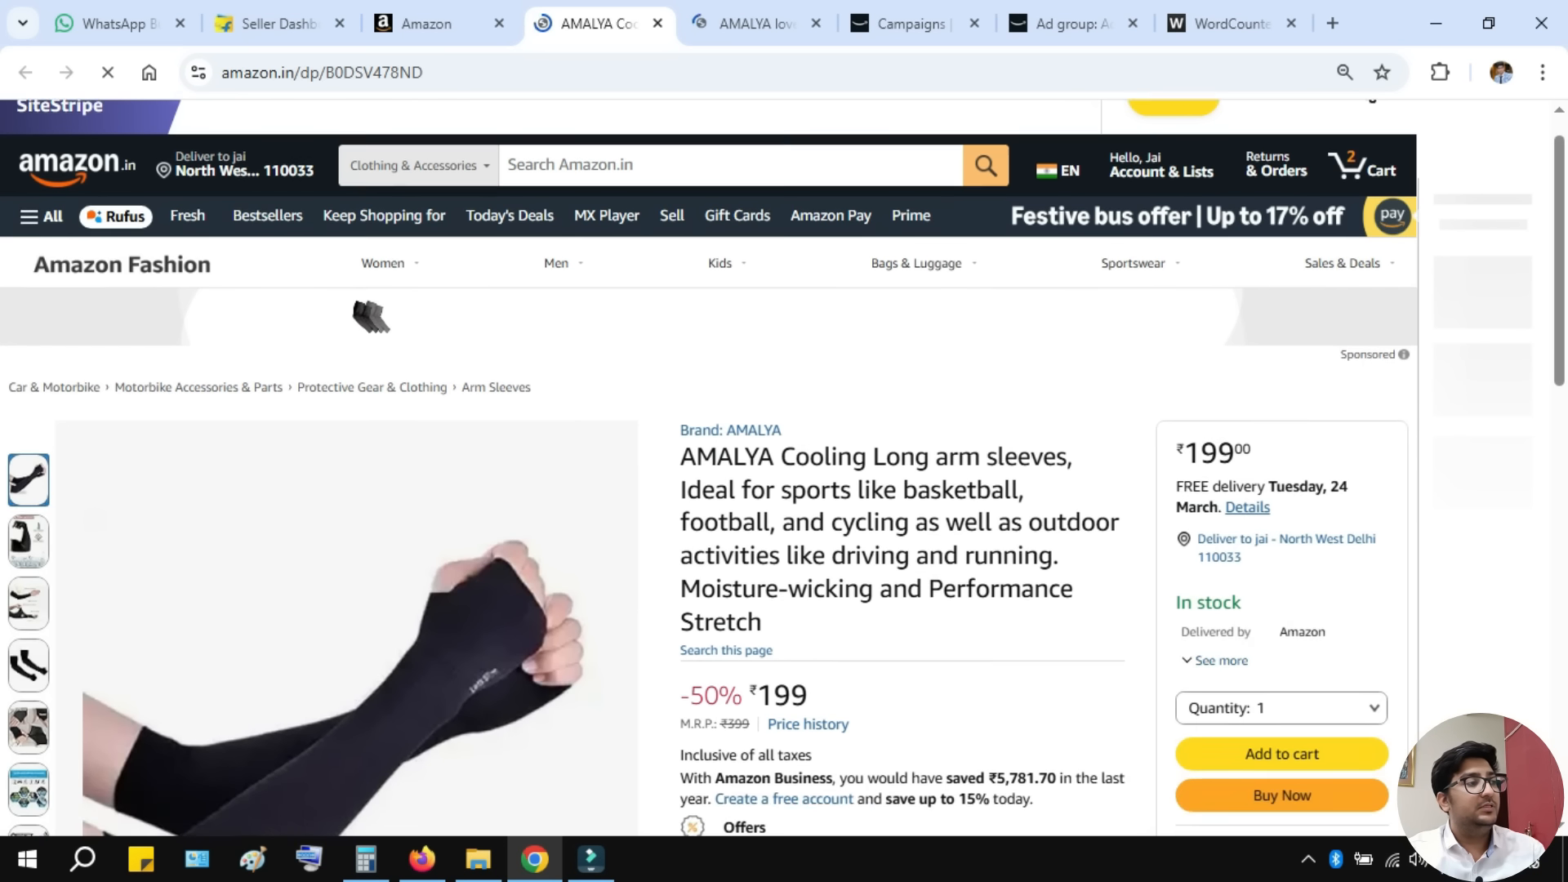
mouse_move(29, 356)
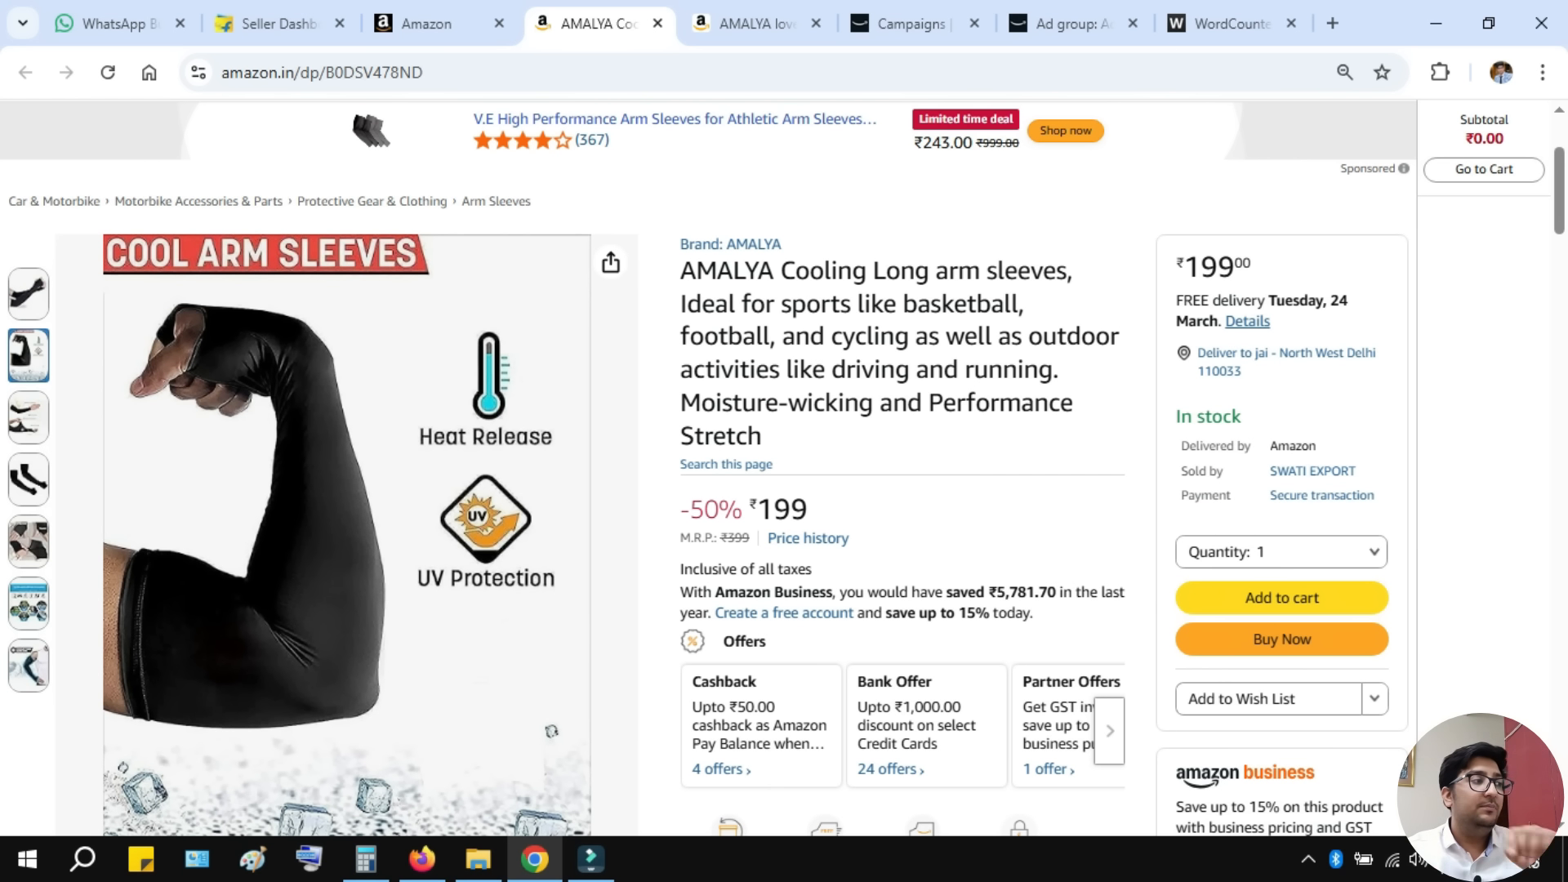
mouse_move(28, 541)
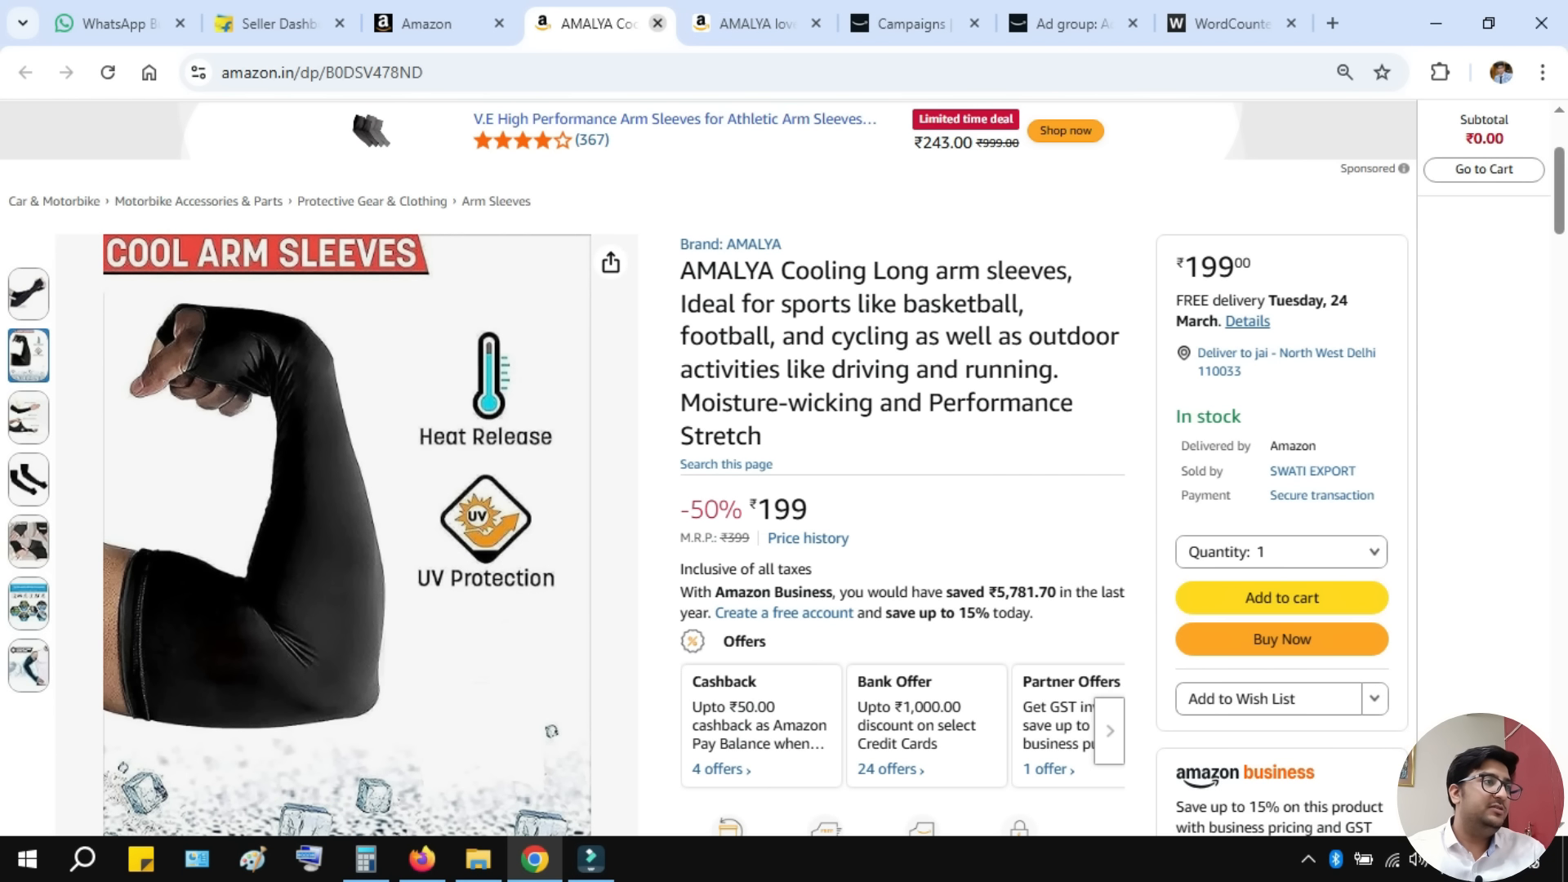
- Close both AMALYA product pages and return to the Seller Central home page
left_click(657, 23)
left_click(597, 22)
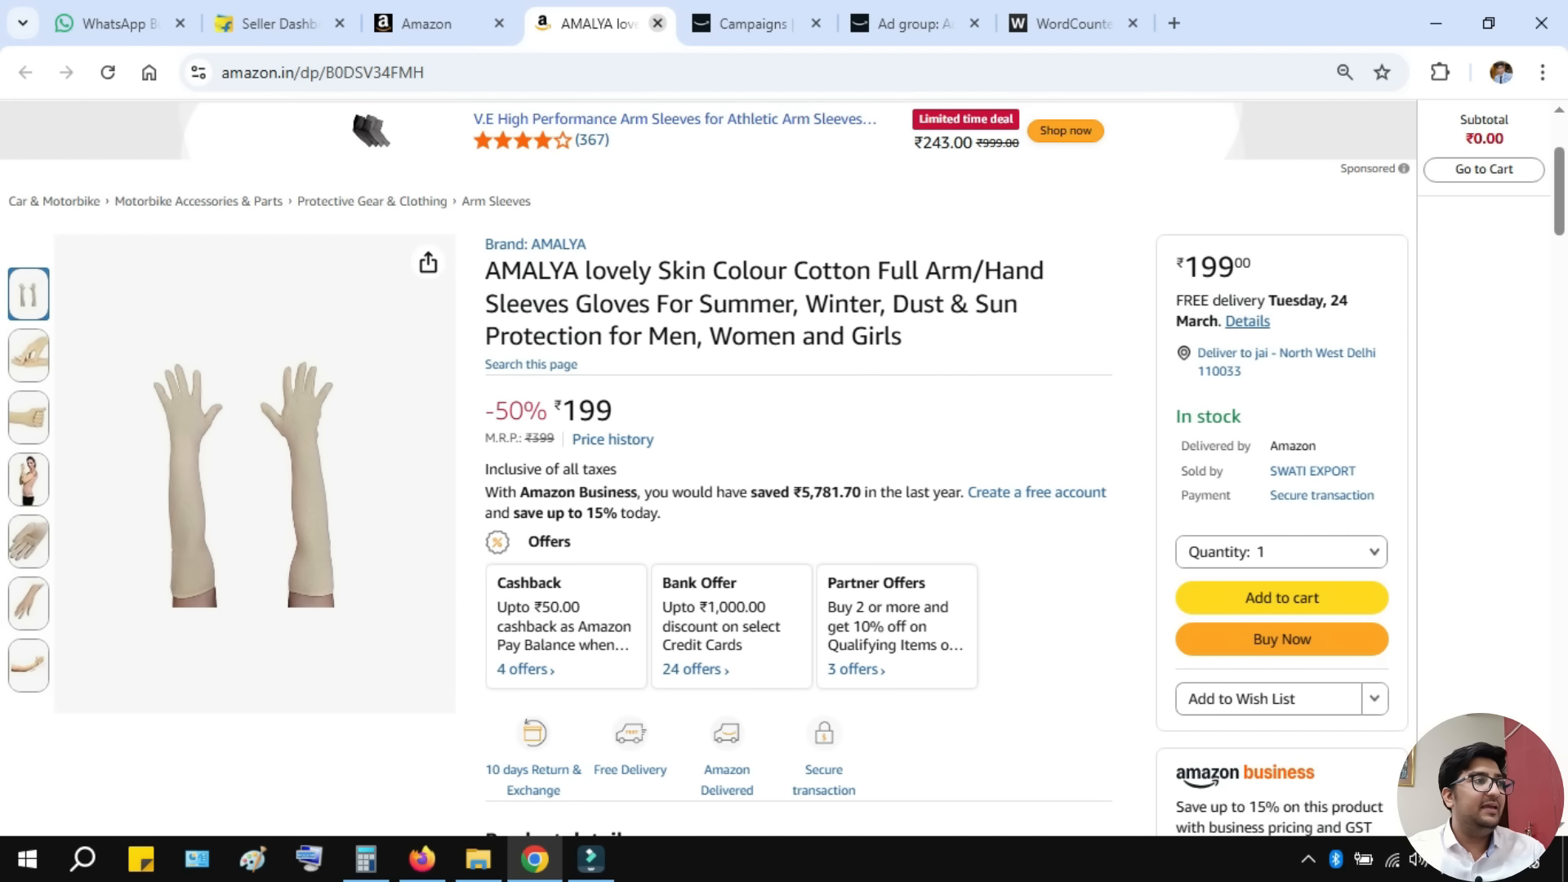
left_click(657, 23)
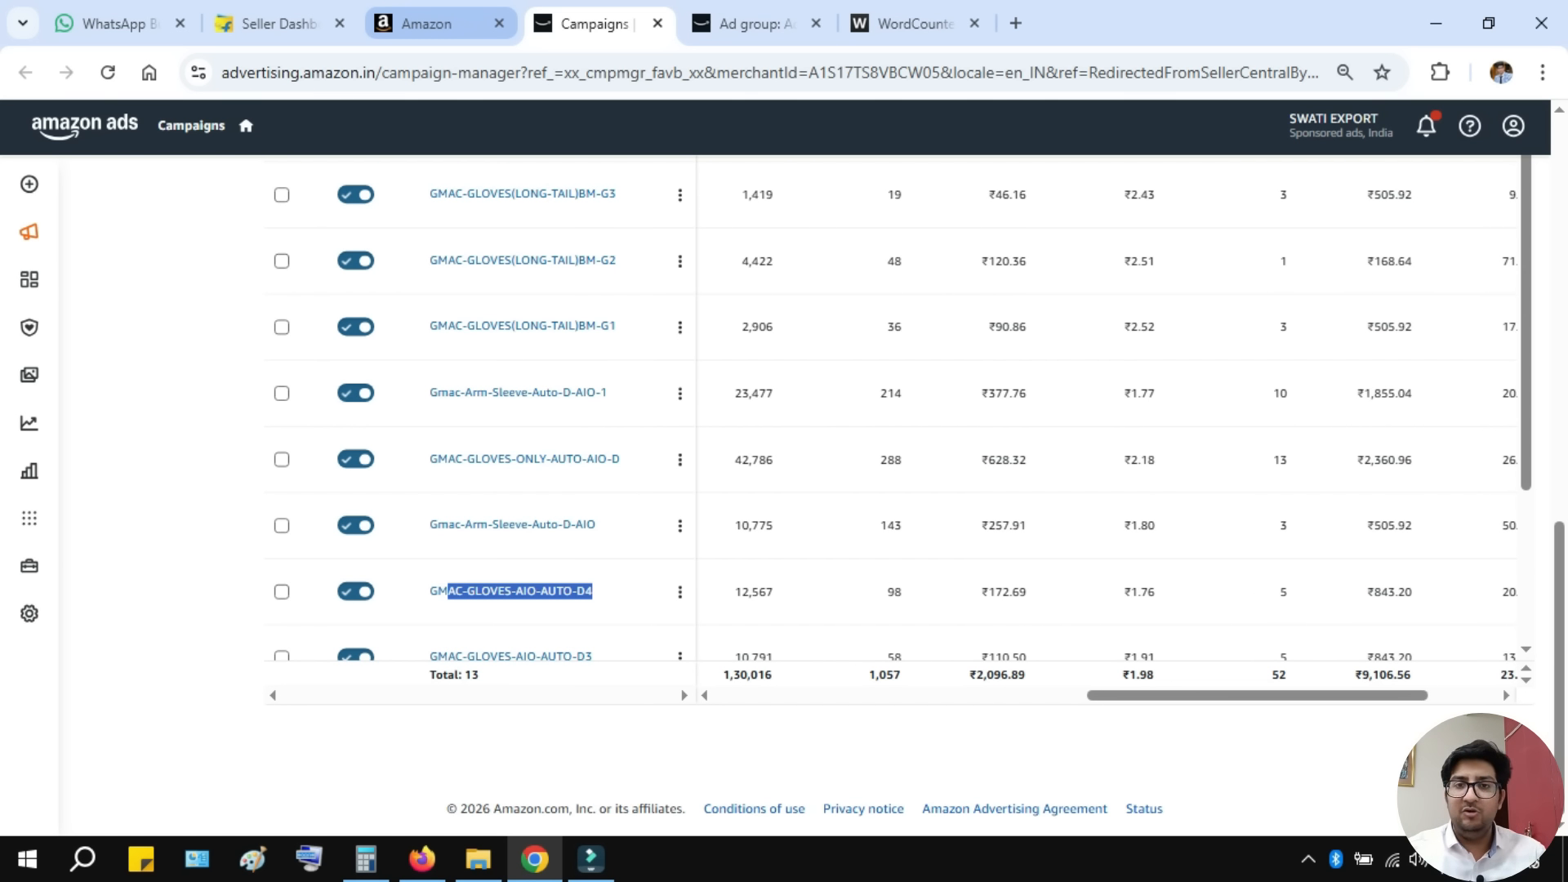
left_click(441, 22)
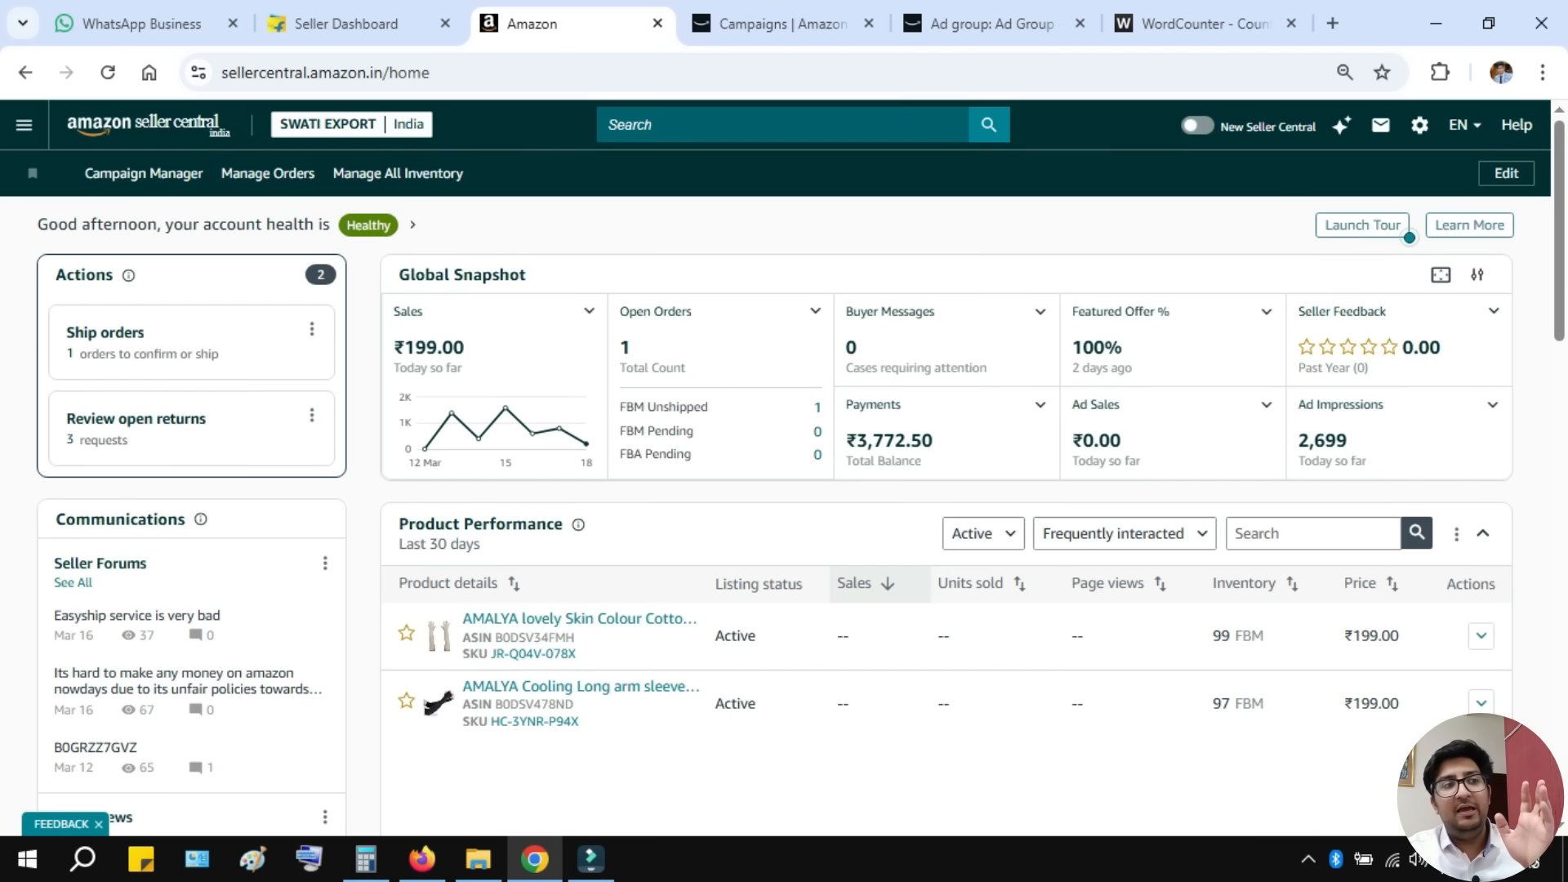
- Check the second section of the WordCounter notes and return to the Amazon Ads campaigns list
key("ctrl+Tab")
key("ctrl+Tab")
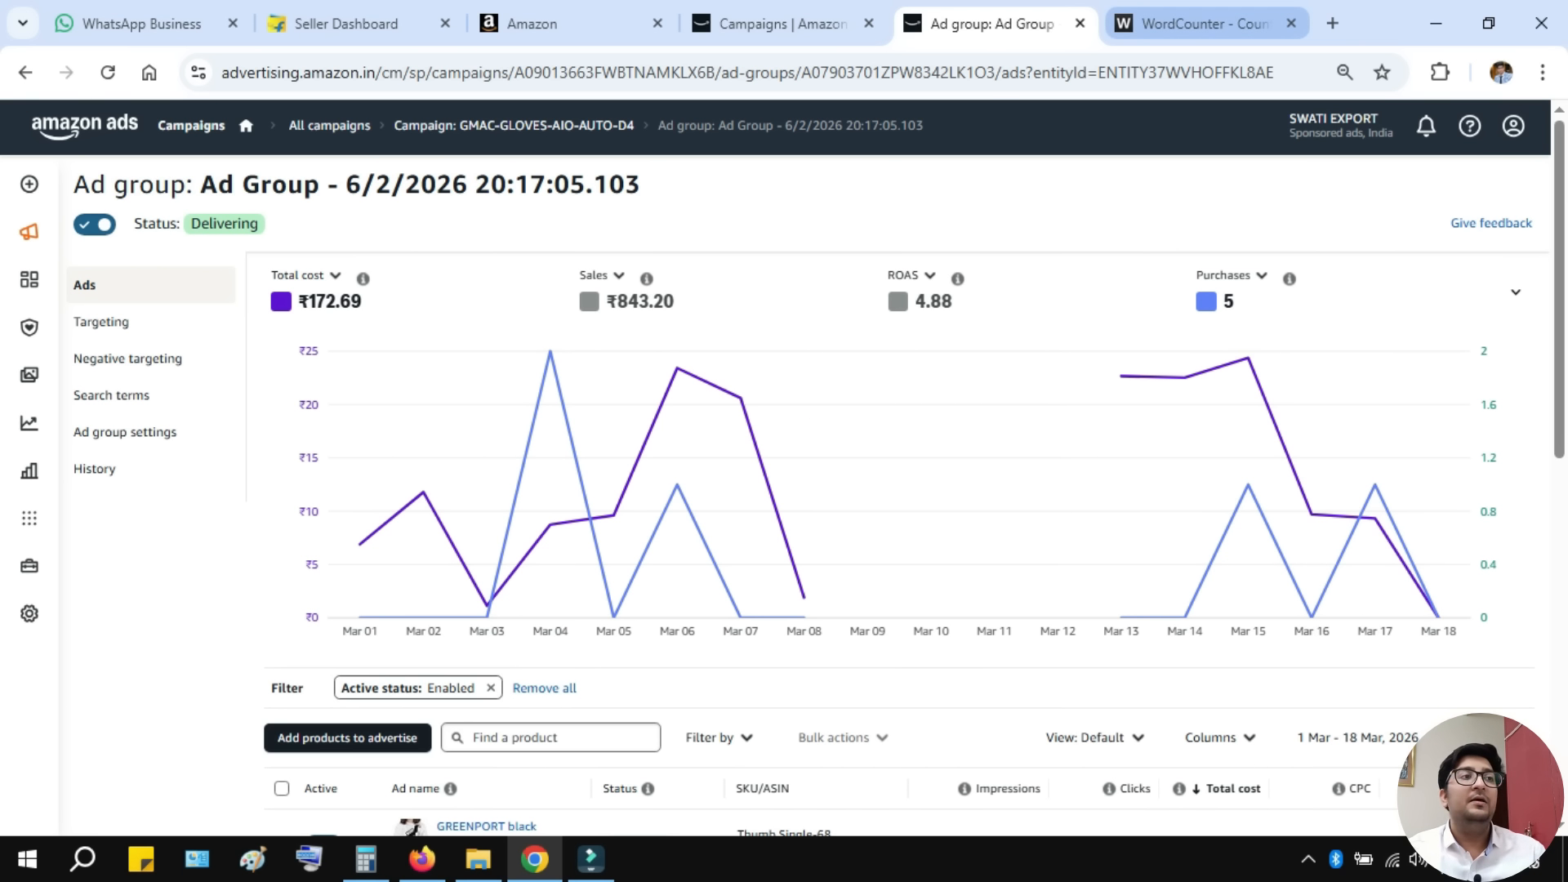
left_click(1200, 24)
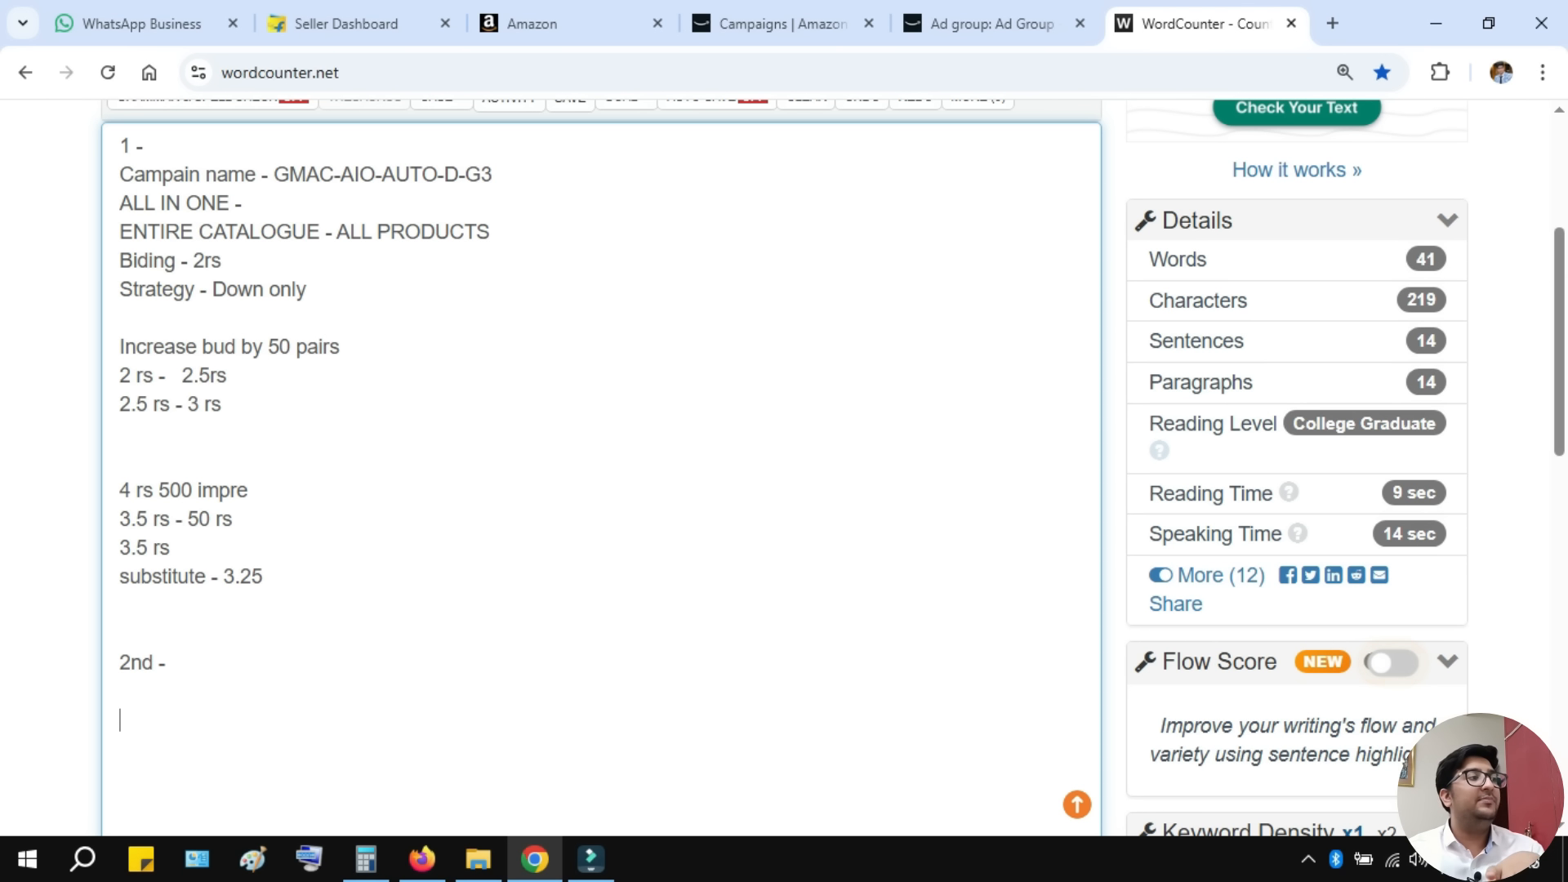
key("ctrl+shift+Tab")
key("ctrl+shift+Tab")
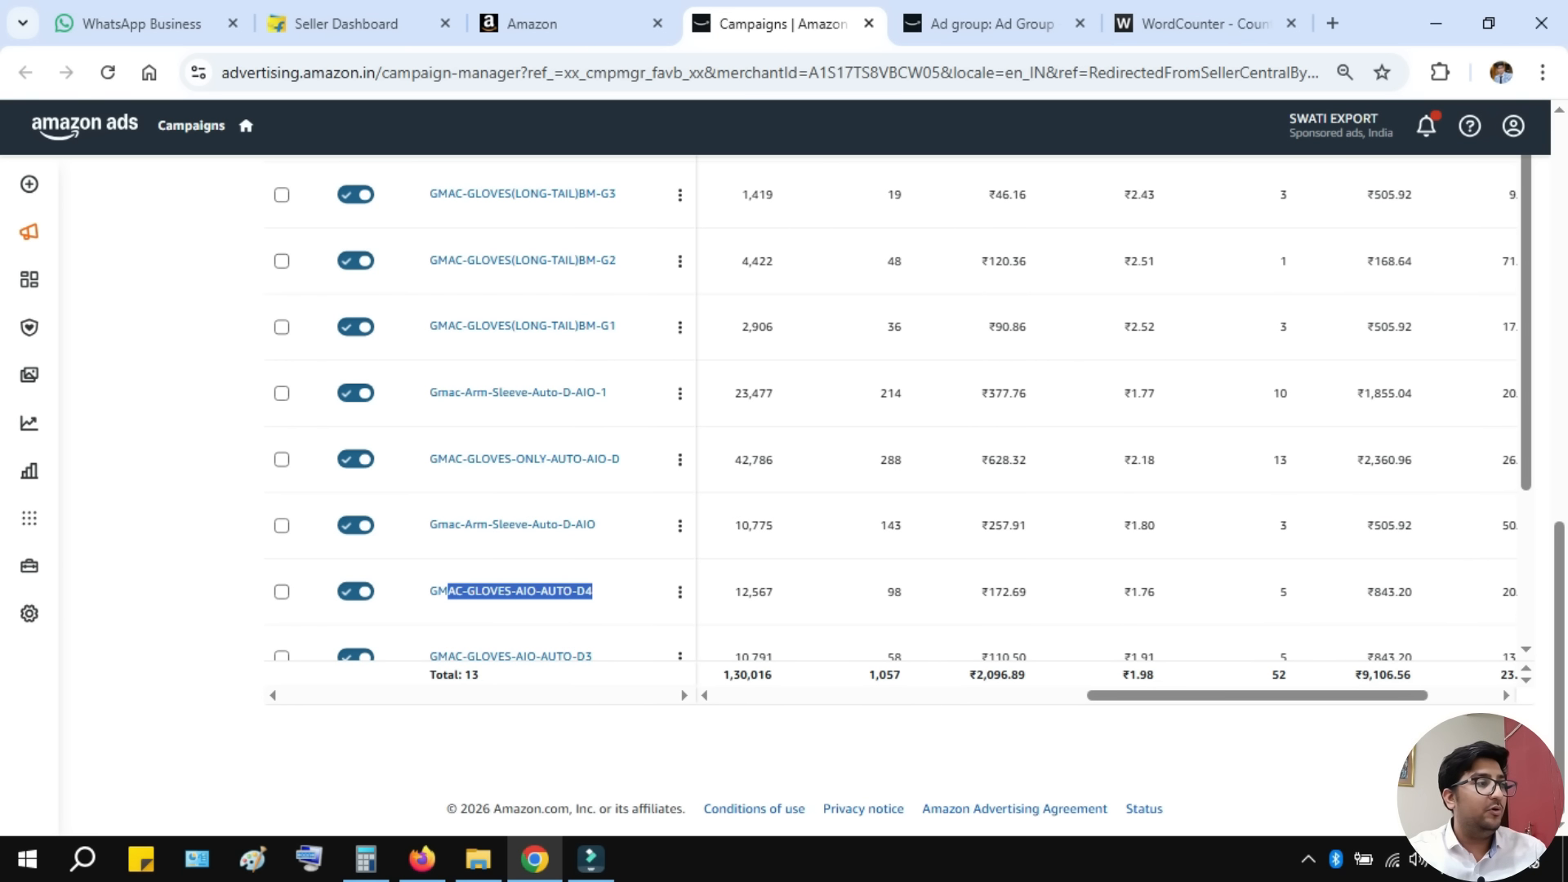
- Open the Gmac-Arm-Sleeve-Auto-D-AIO and GMAC-GLOVES-ONLY-AUTO-AIO-D campaigns in separate browser tabs, keeping the campaigns list in view
left_click_drag(596, 524, 429, 524)
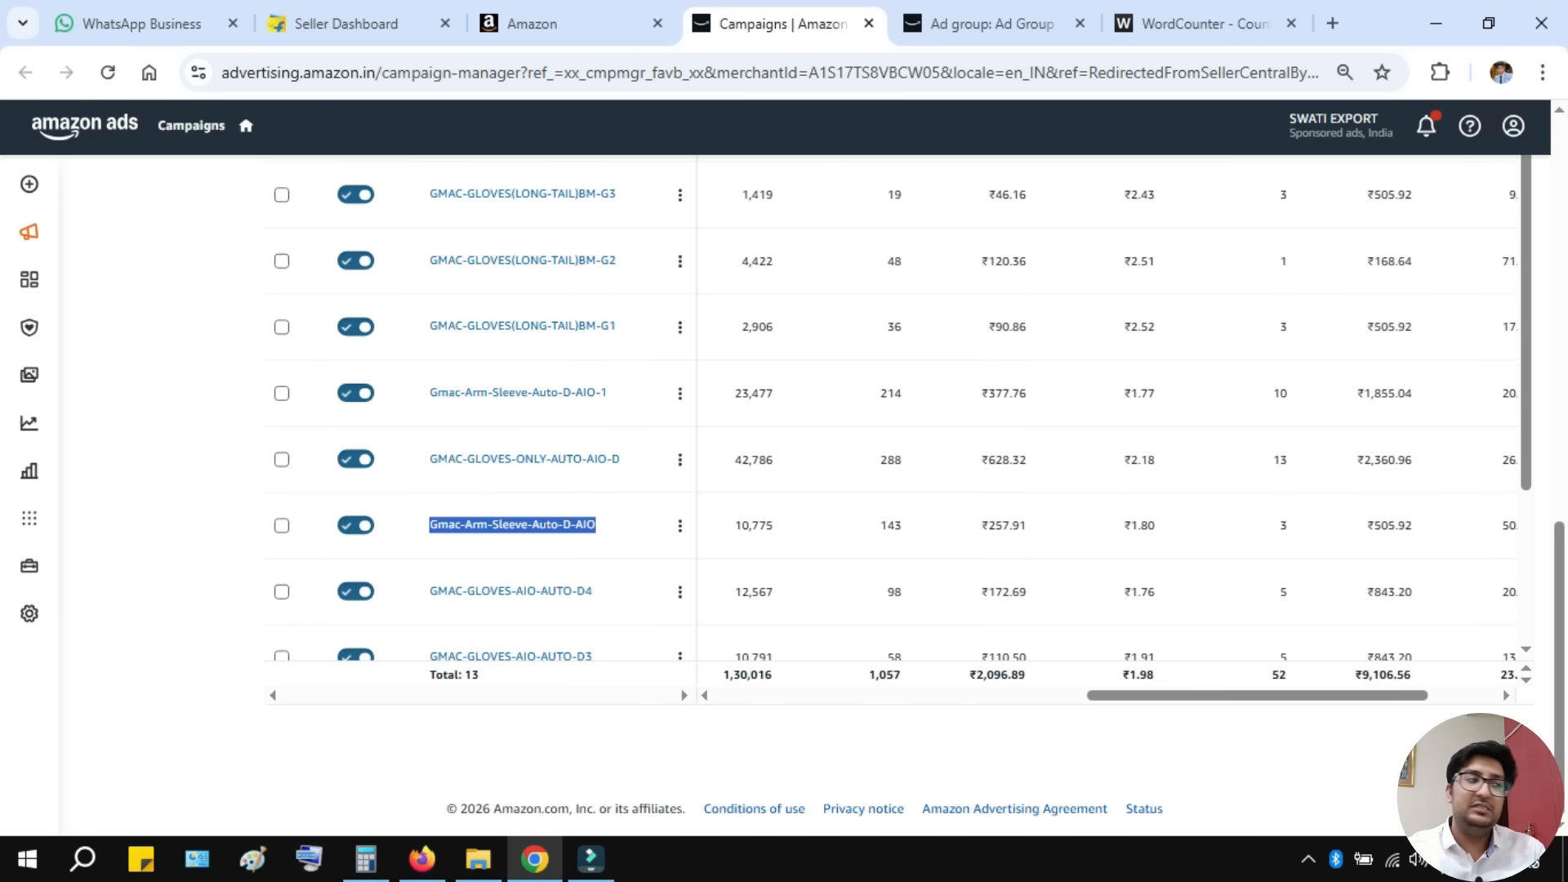
right_click(572, 524)
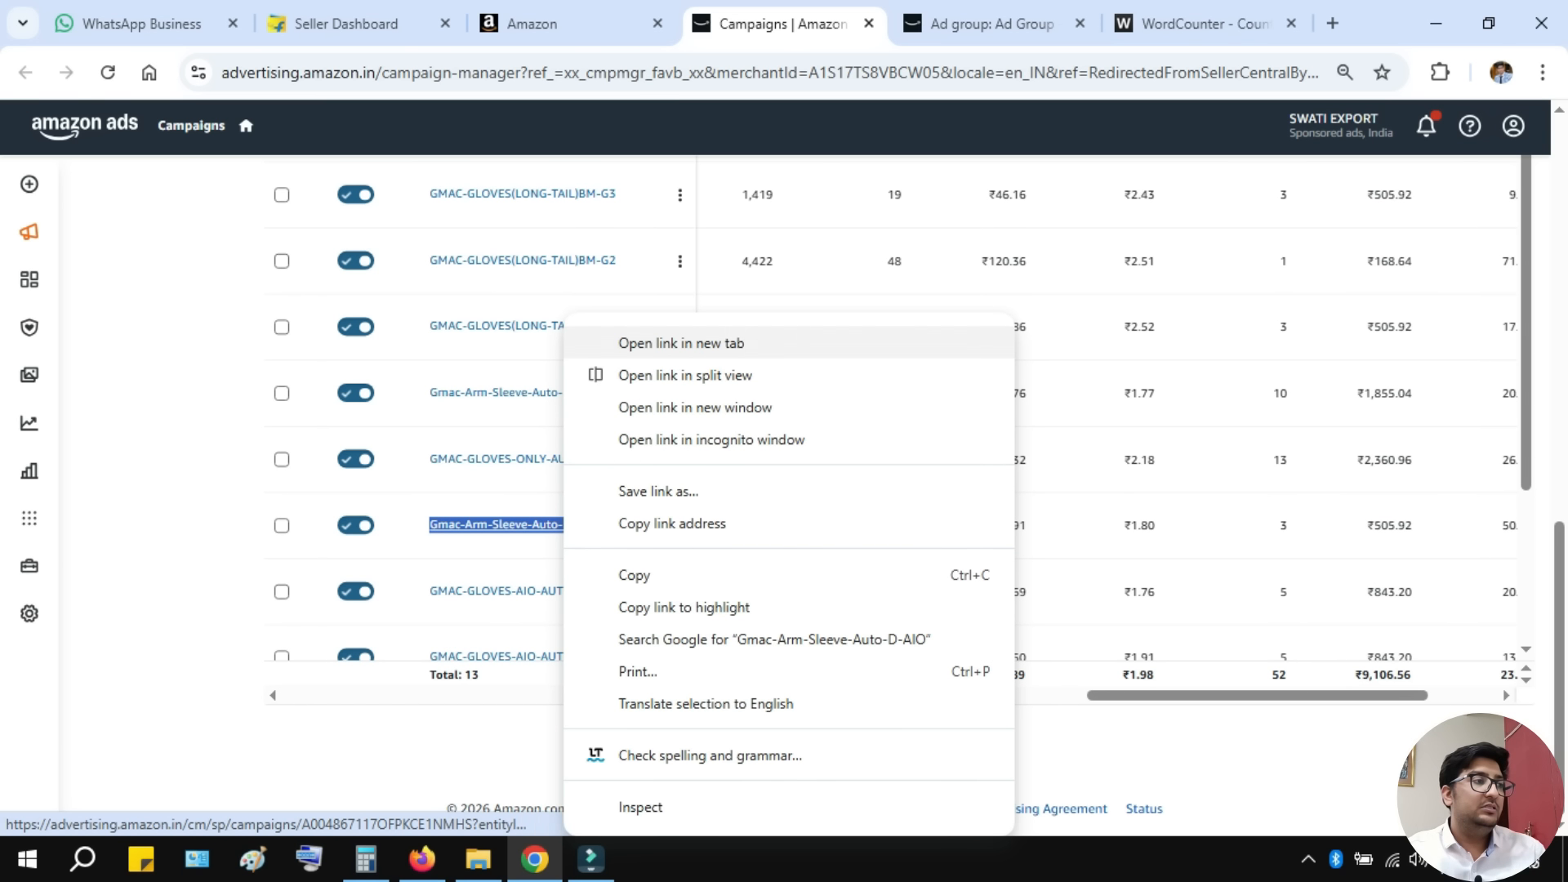
left_click(681, 343)
left_click_drag(622, 526, 461, 525)
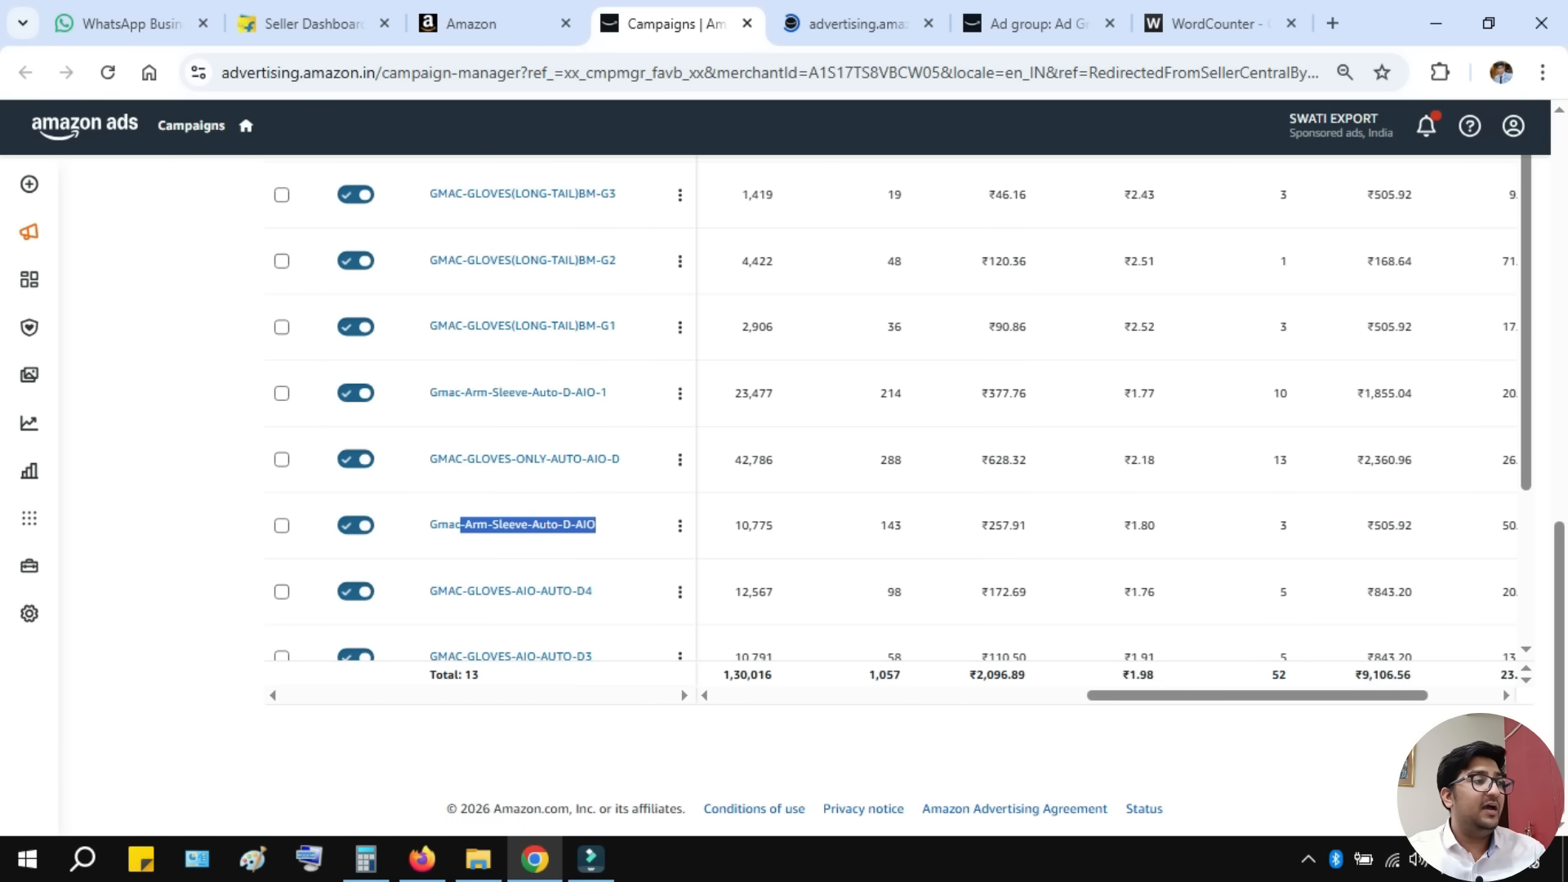
right_click(563, 463)
left_click(612, 490)
left_click_drag(622, 459, 490, 459)
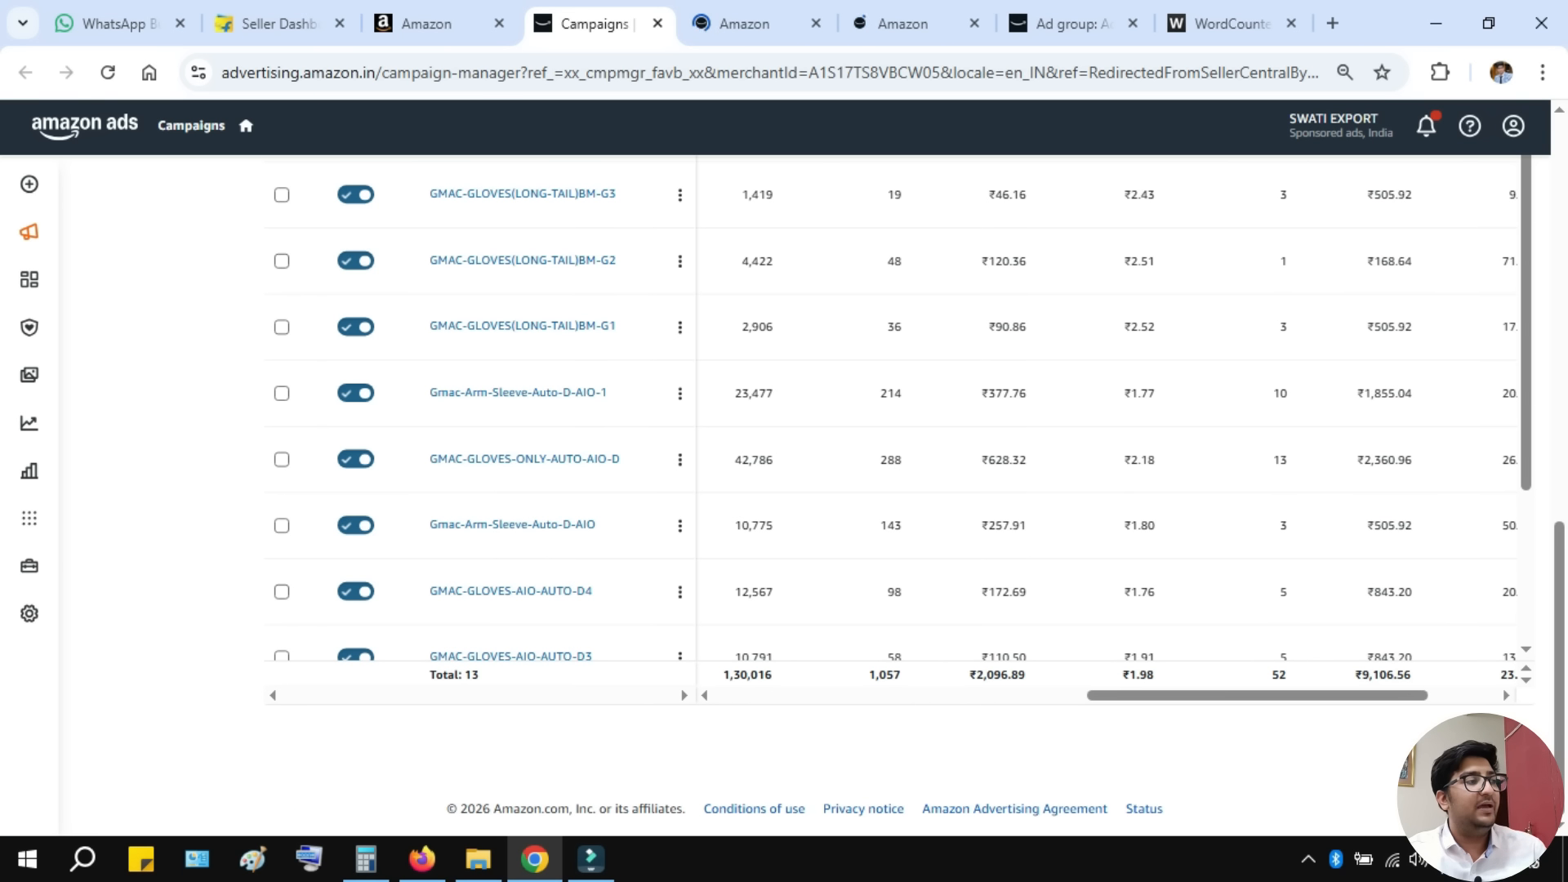
mouse_move(439, 525)
left_mouse_down()
mouse_move(546, 525)
mouse_move(465, 525)
left_mouse_up()
left_click(618, 535)
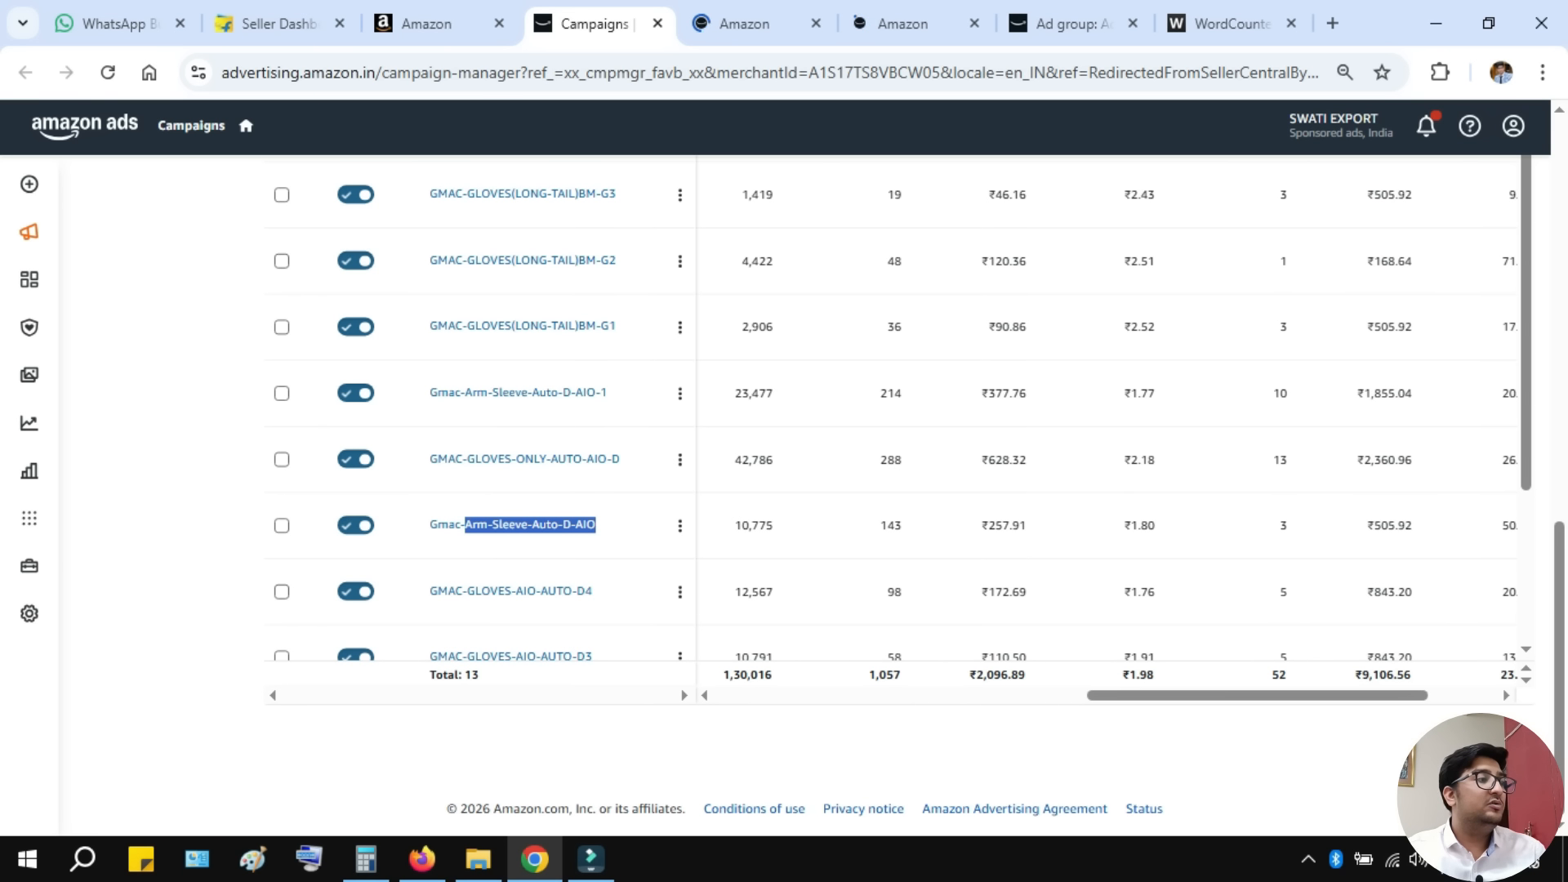
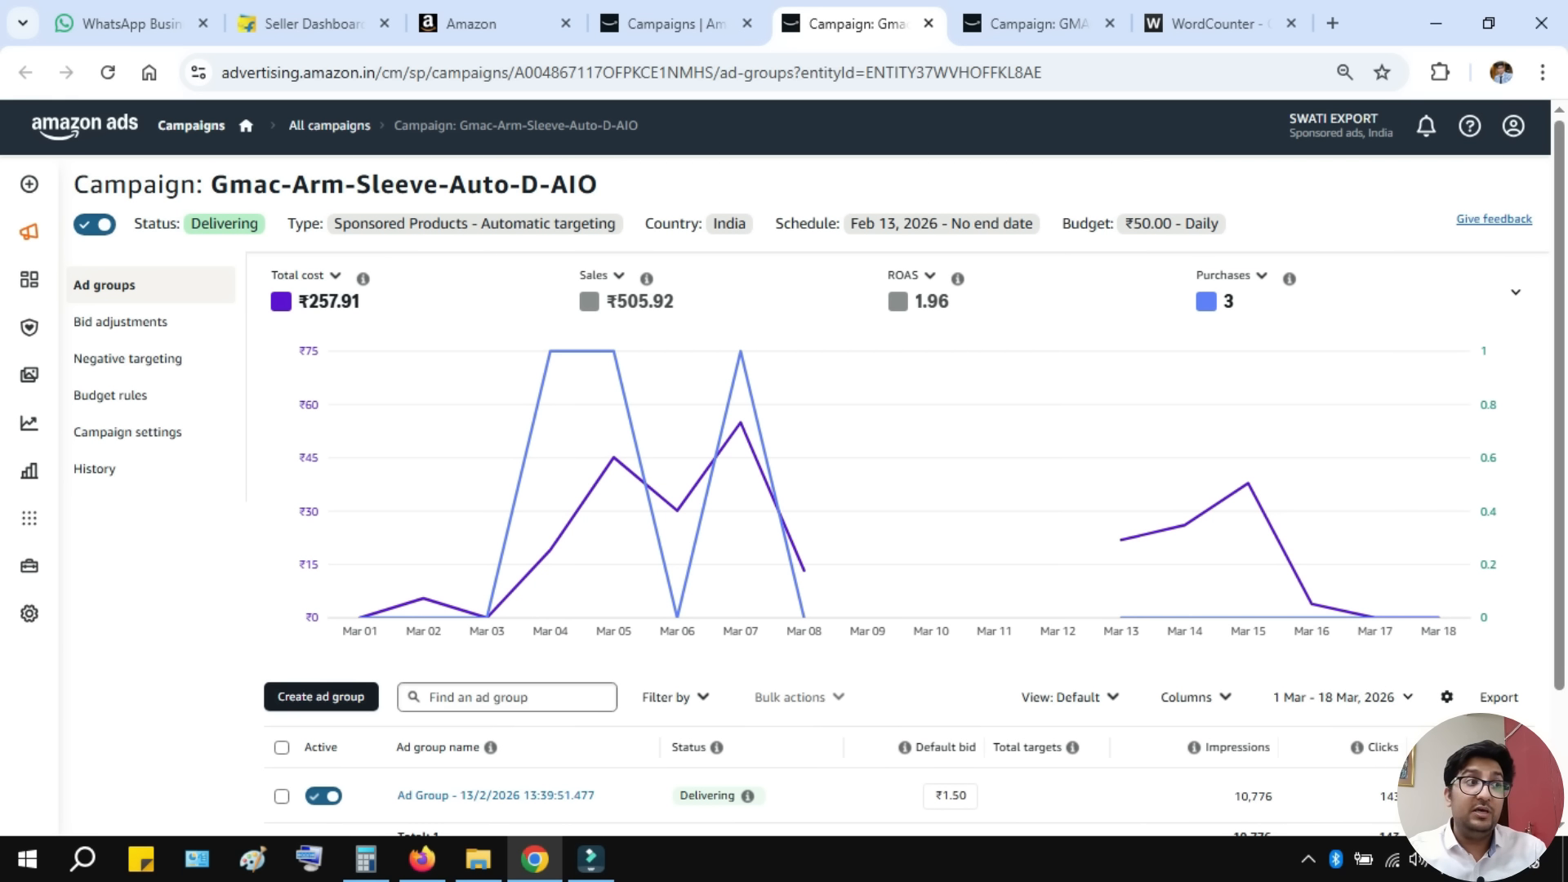
- Open the ad group of the Gmac-Arm-Sleeve-Auto-D-AIO campaign and review its advertised products
scroll(898, 490, "down", 2)
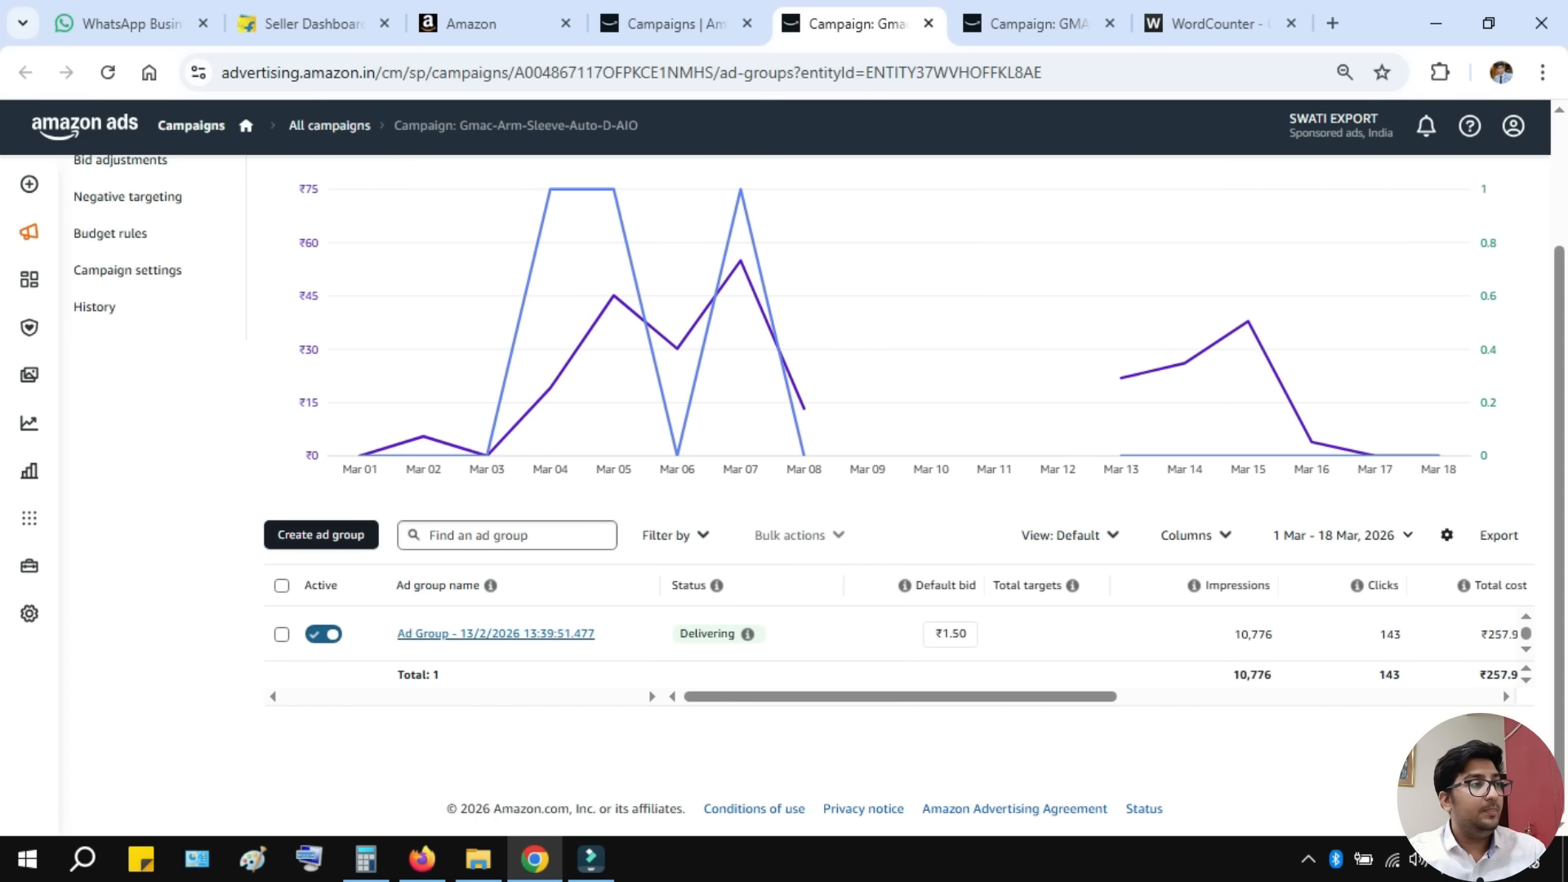
left_click(496, 634)
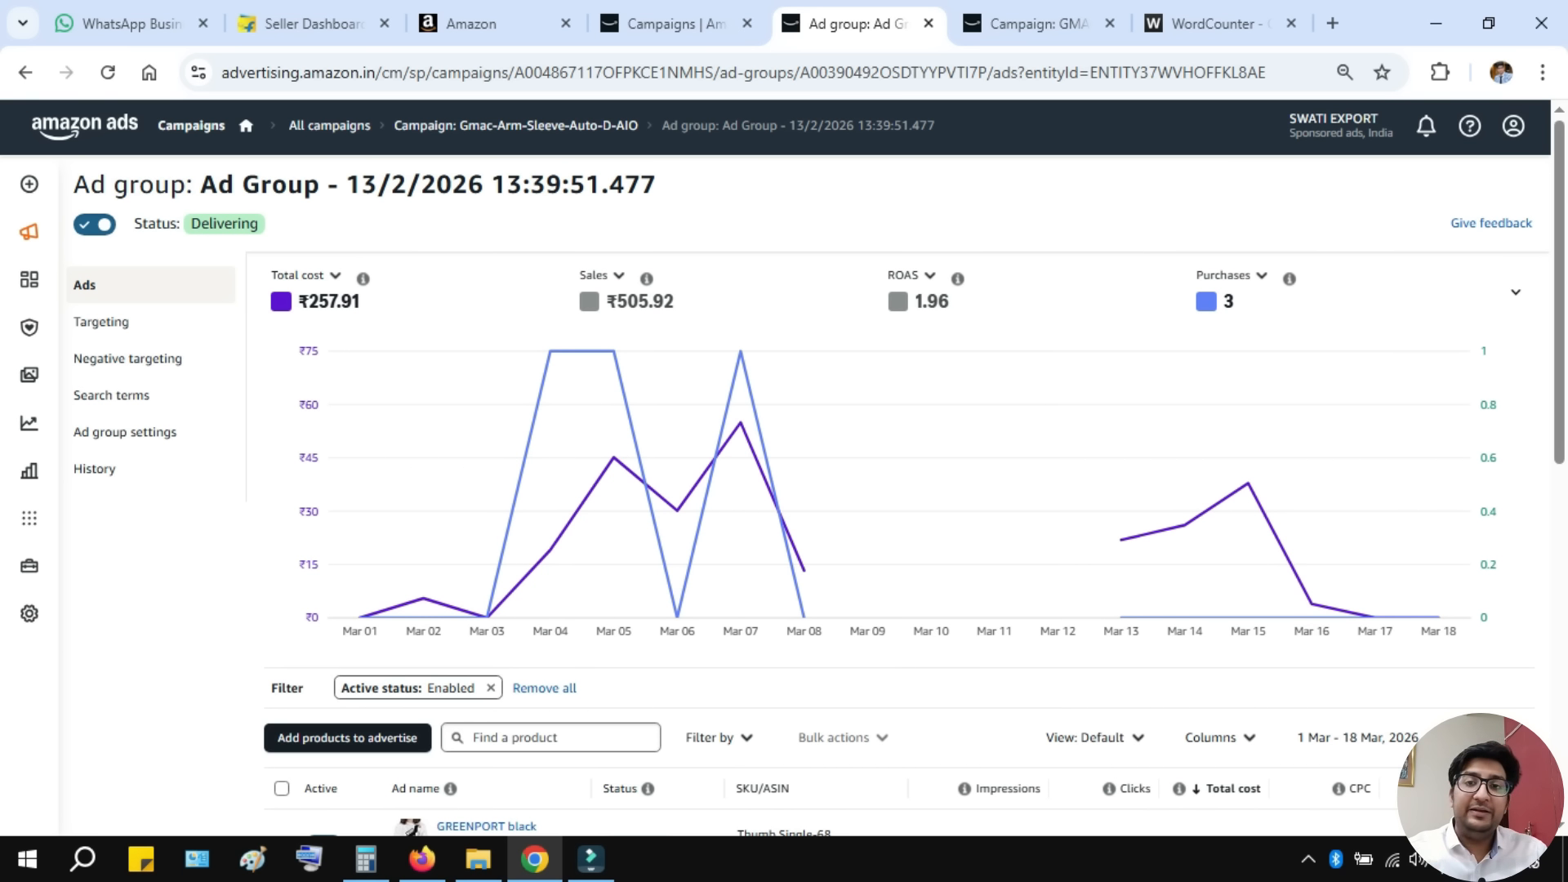
scroll(898, 490, "down", 6)
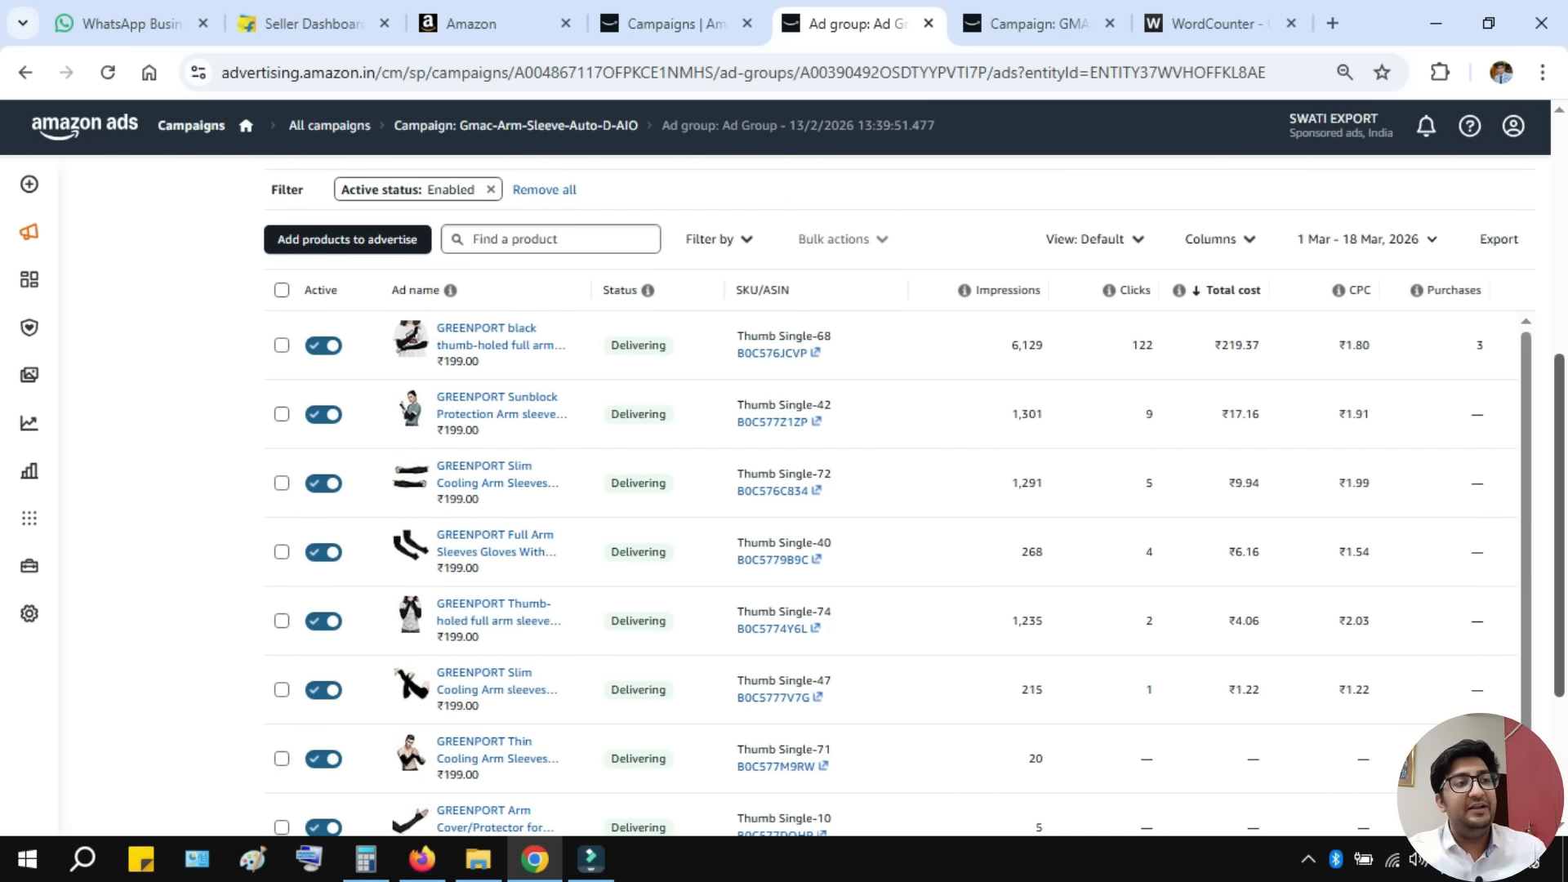
- Examine the ad group's total cost and purchases, hiding and restoring the Purchases line in the performance chart
scroll(816, 490, "up", 6)
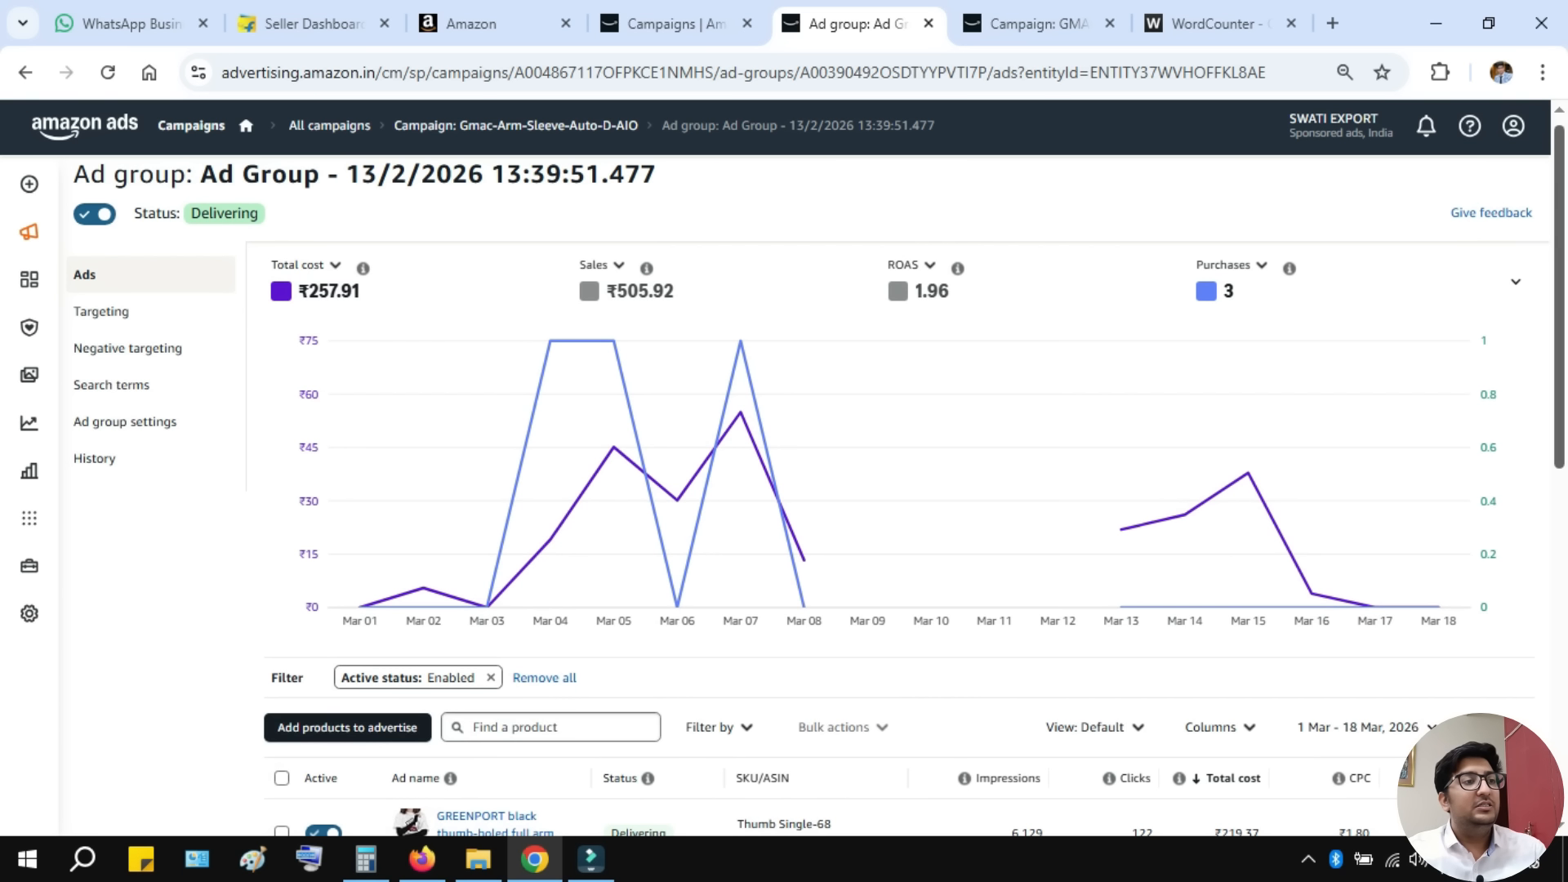
left_click_drag(361, 292, 319, 291)
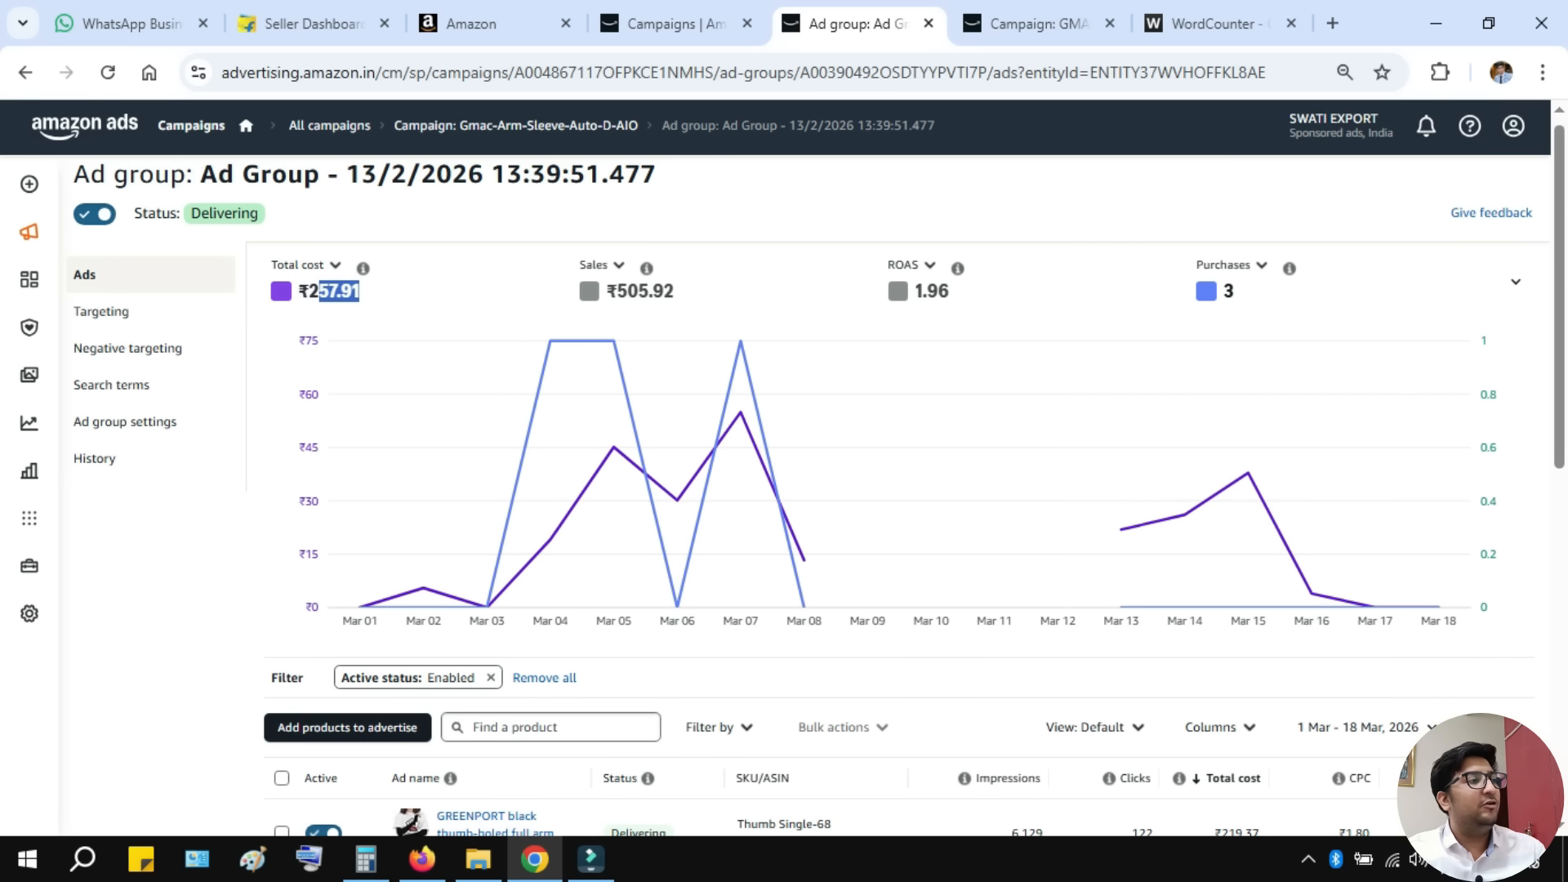
left_click(1207, 291)
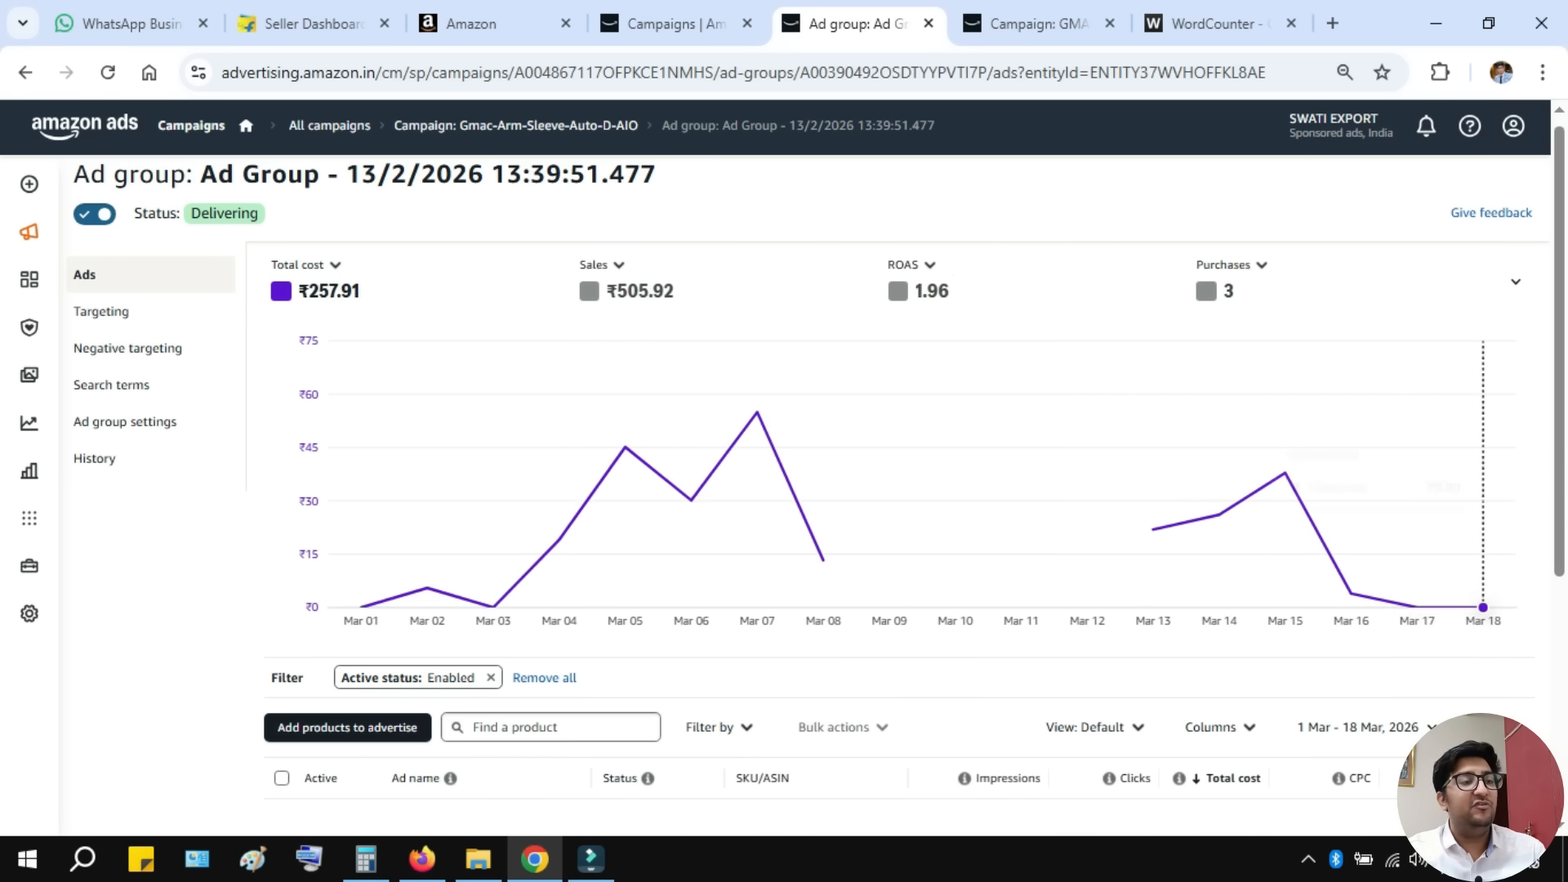
left_click(1206, 291)
- Review the arm sleeve ad group's customer search terms and its negative keywords
left_click(111, 384)
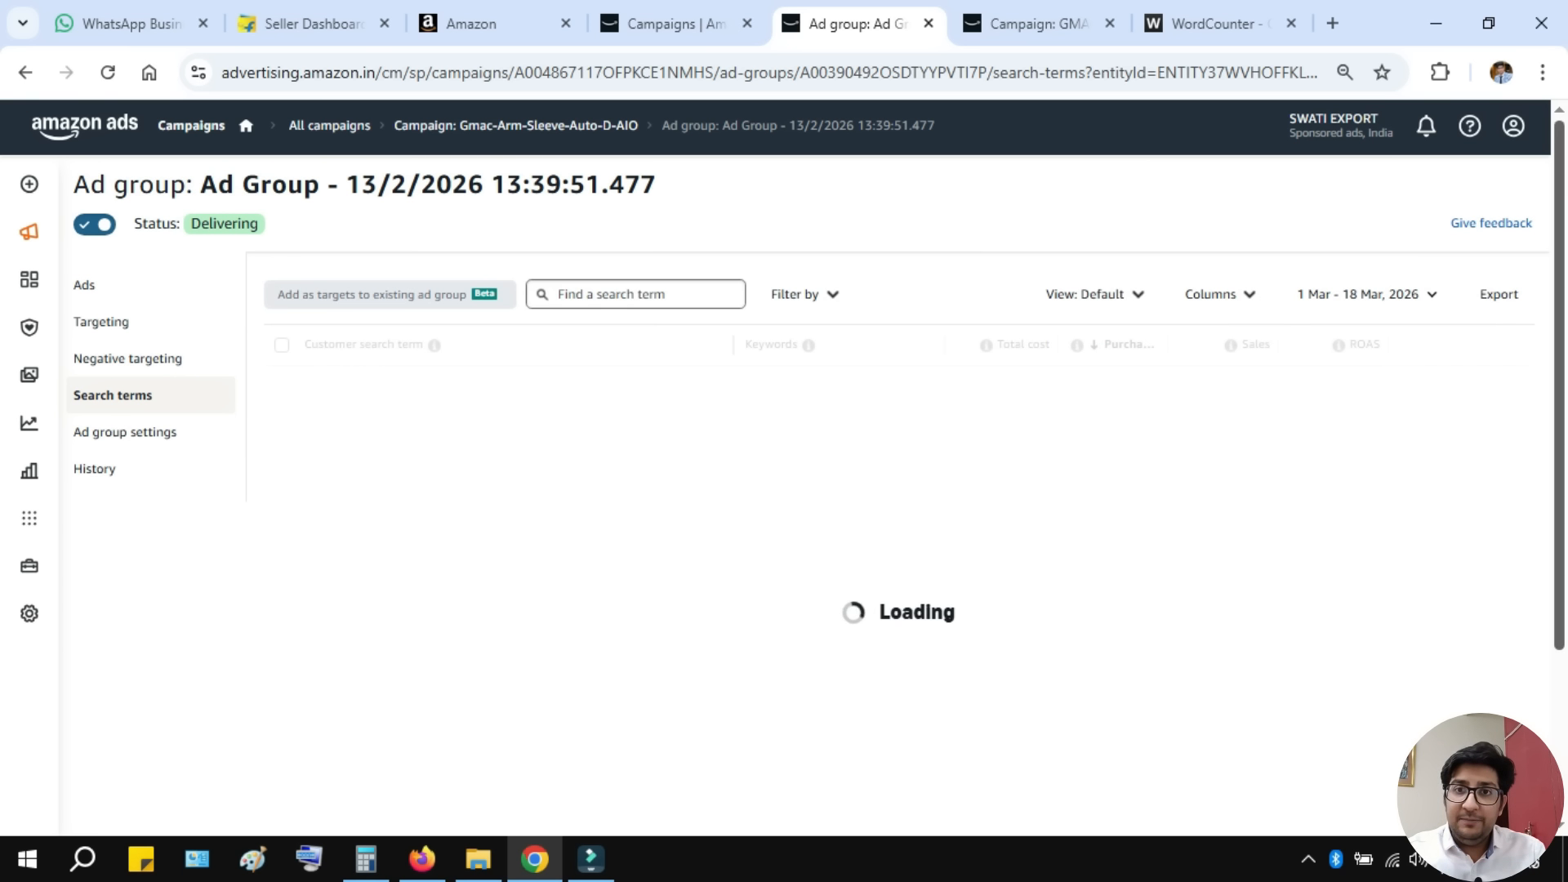
scroll(805, 506, "down", 1)
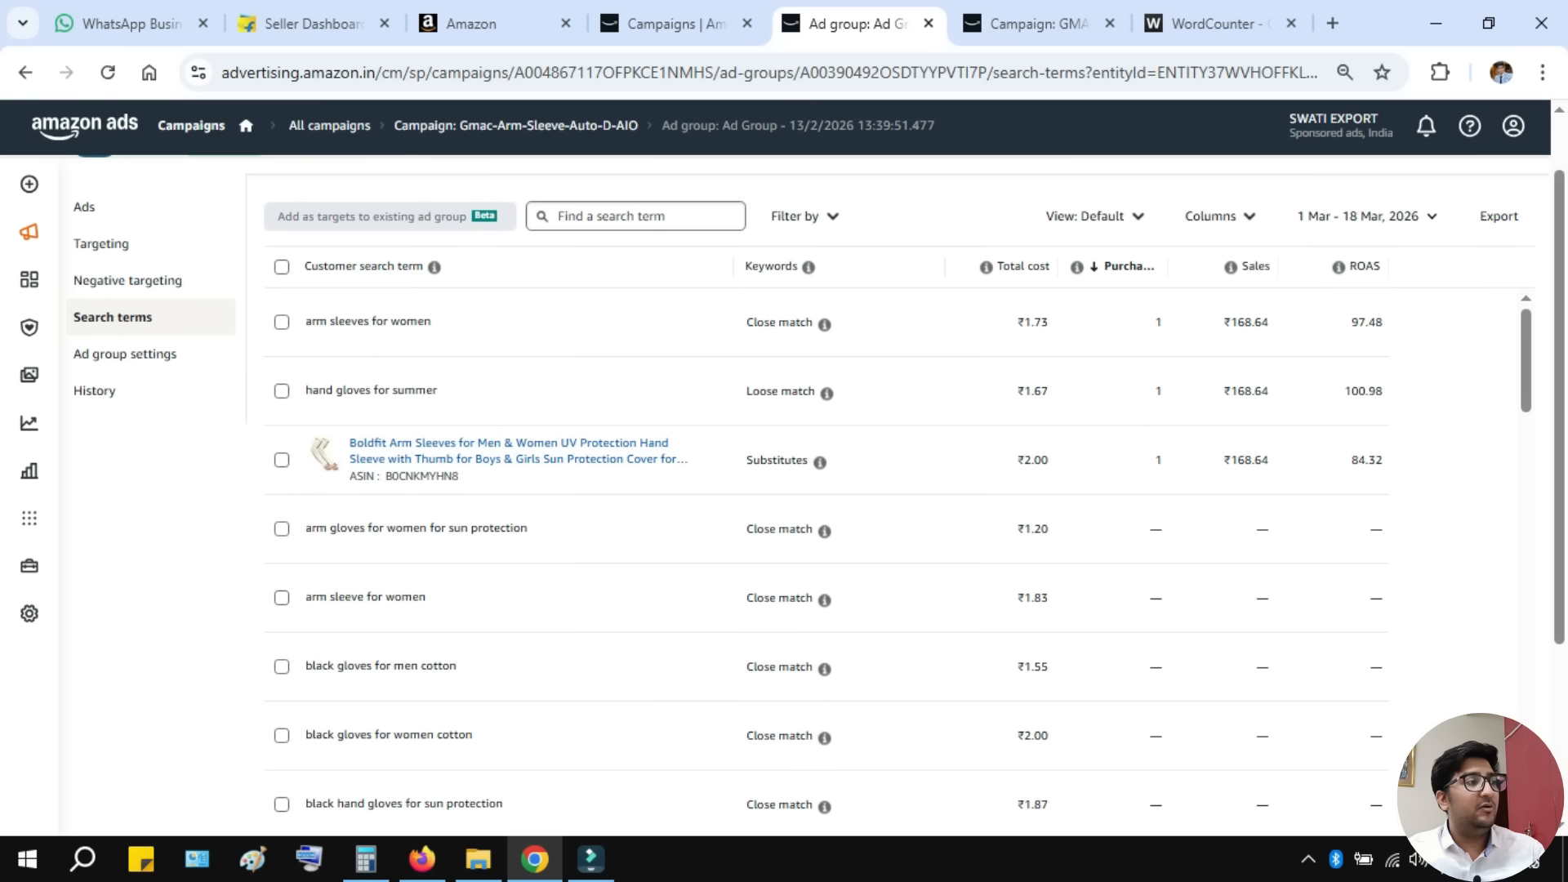
scroll(804, 506, "up", 1)
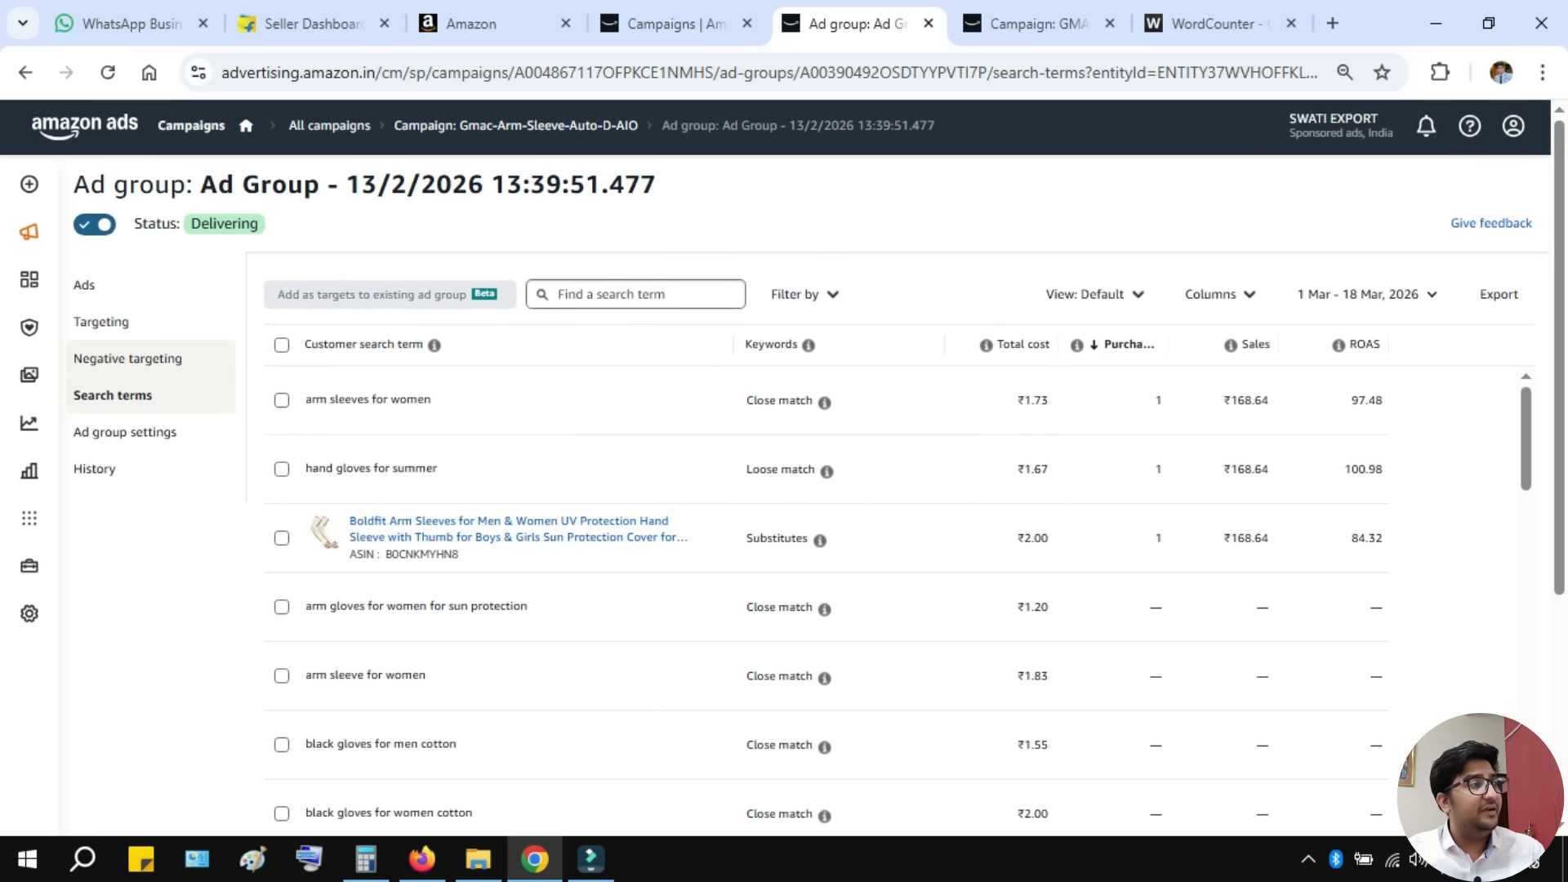
left_click(130, 358)
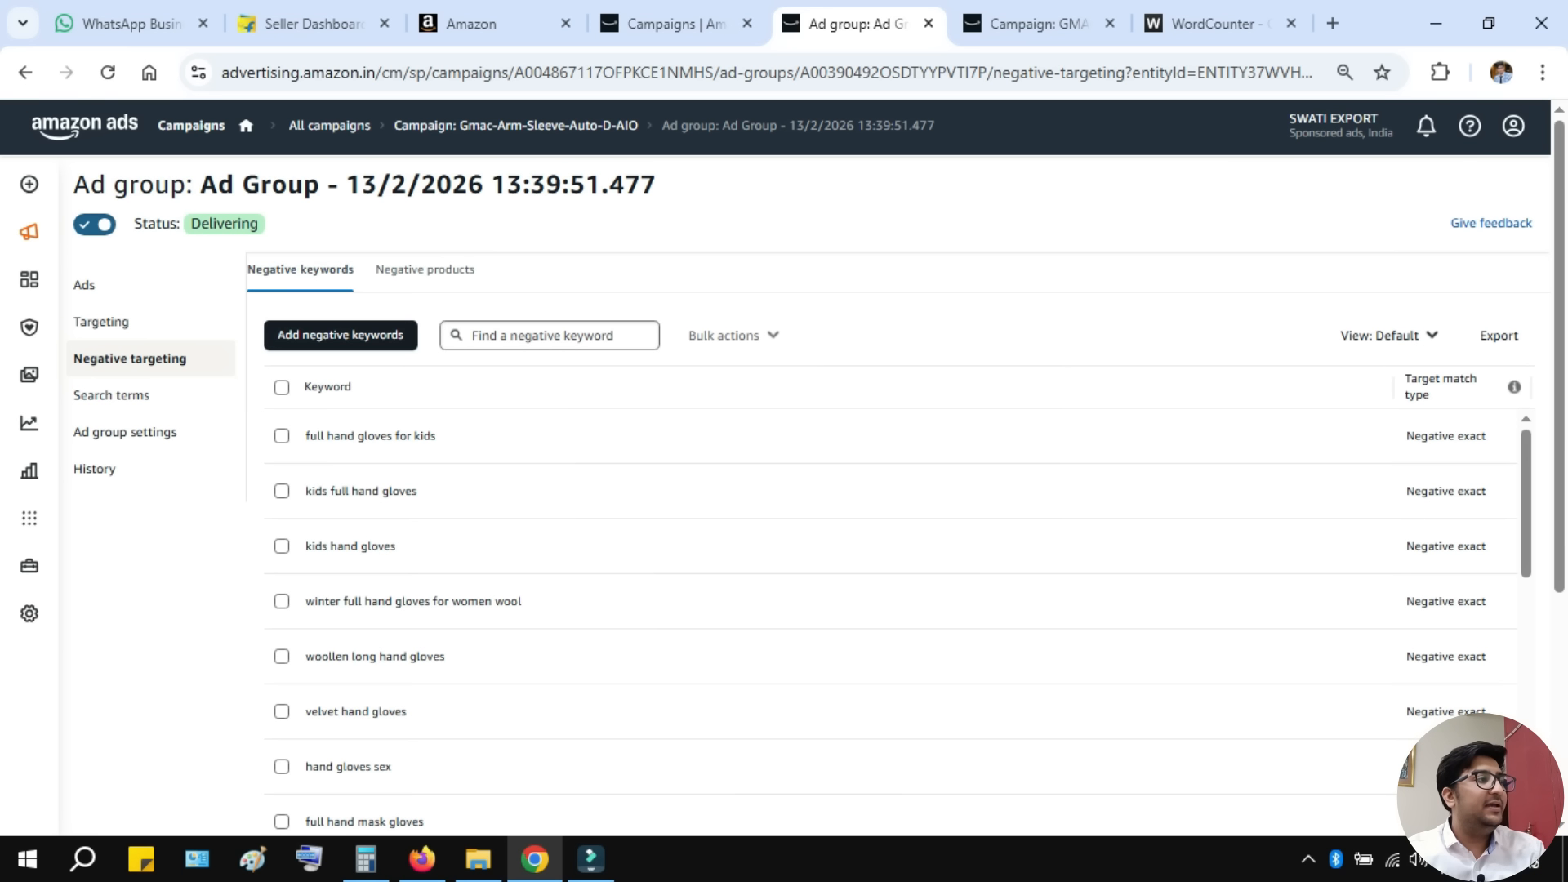
- Go through the full list of arm sleeve ads to review each product's impressions, clicks, cost and purchases
left_click(85, 285)
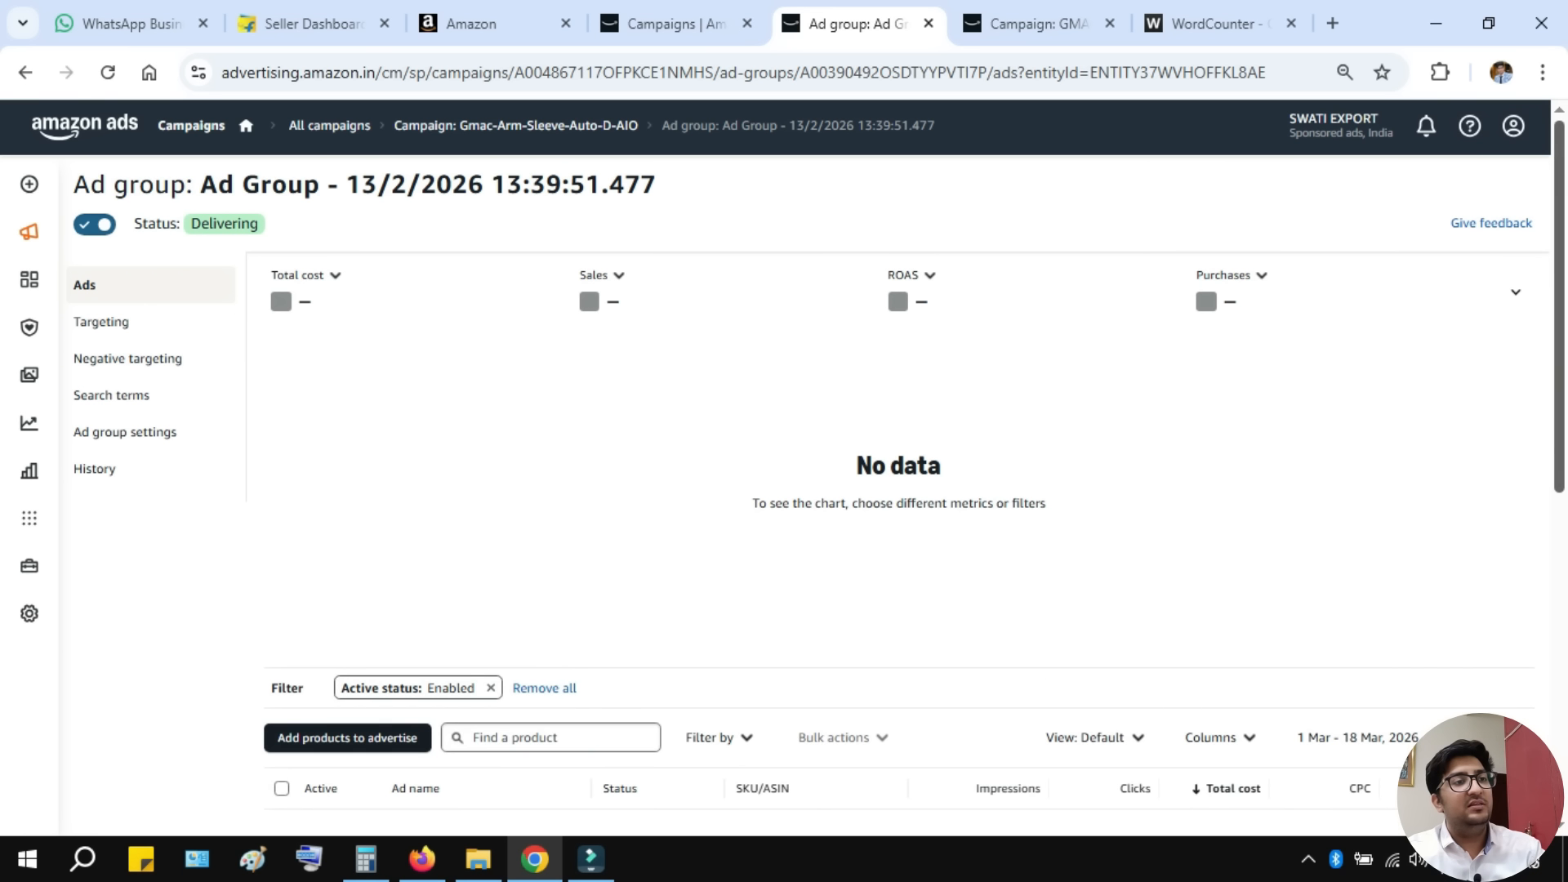
scroll(899, 490, "down", 5)
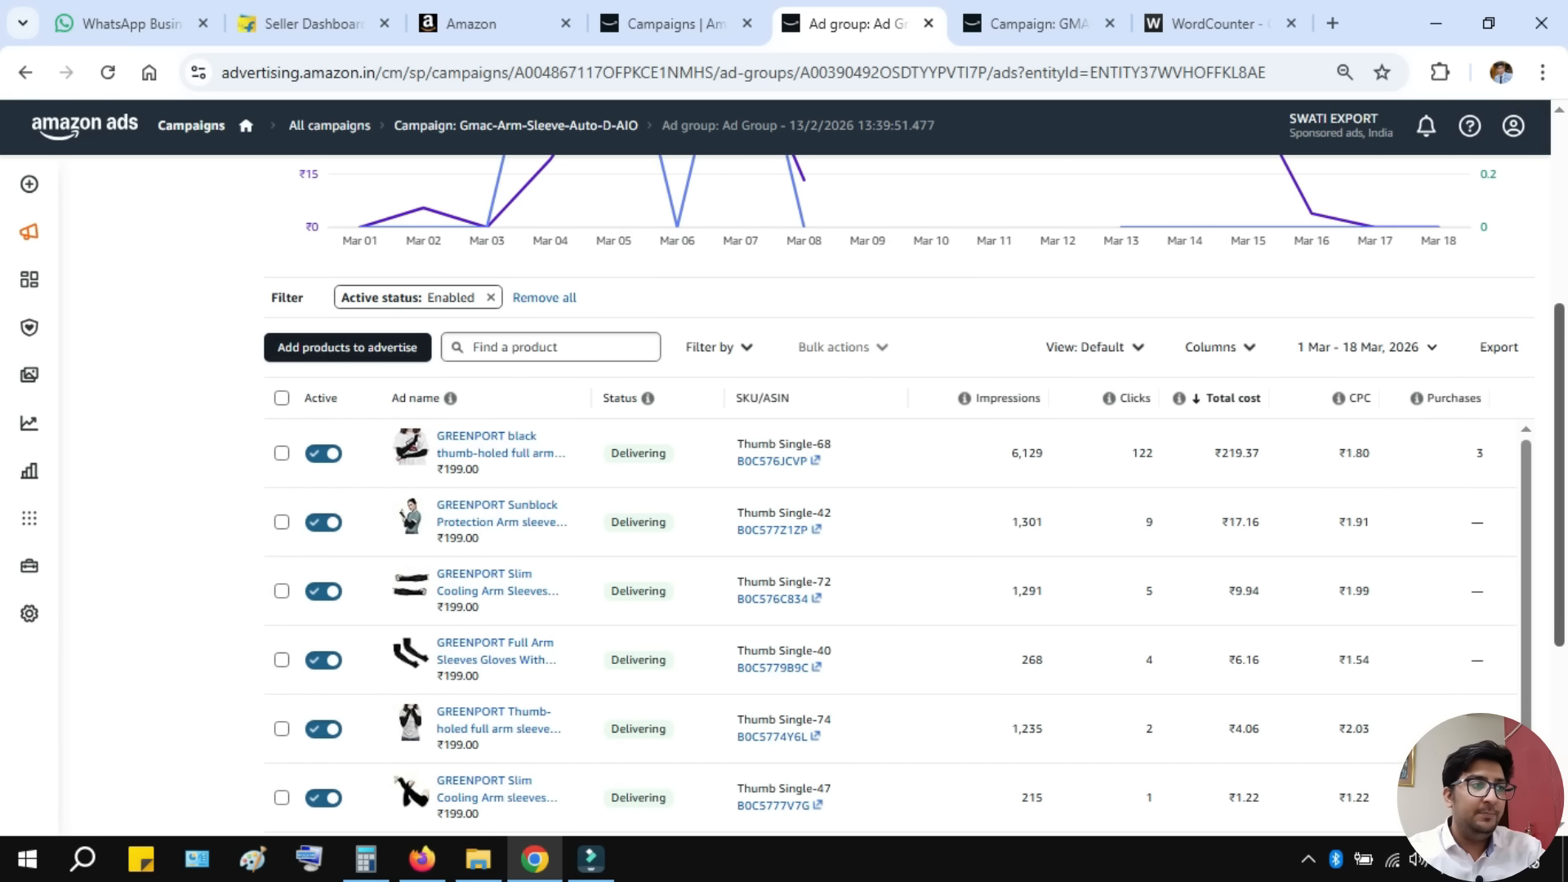
scroll(899, 490, "up", 4)
left_click(101, 322)
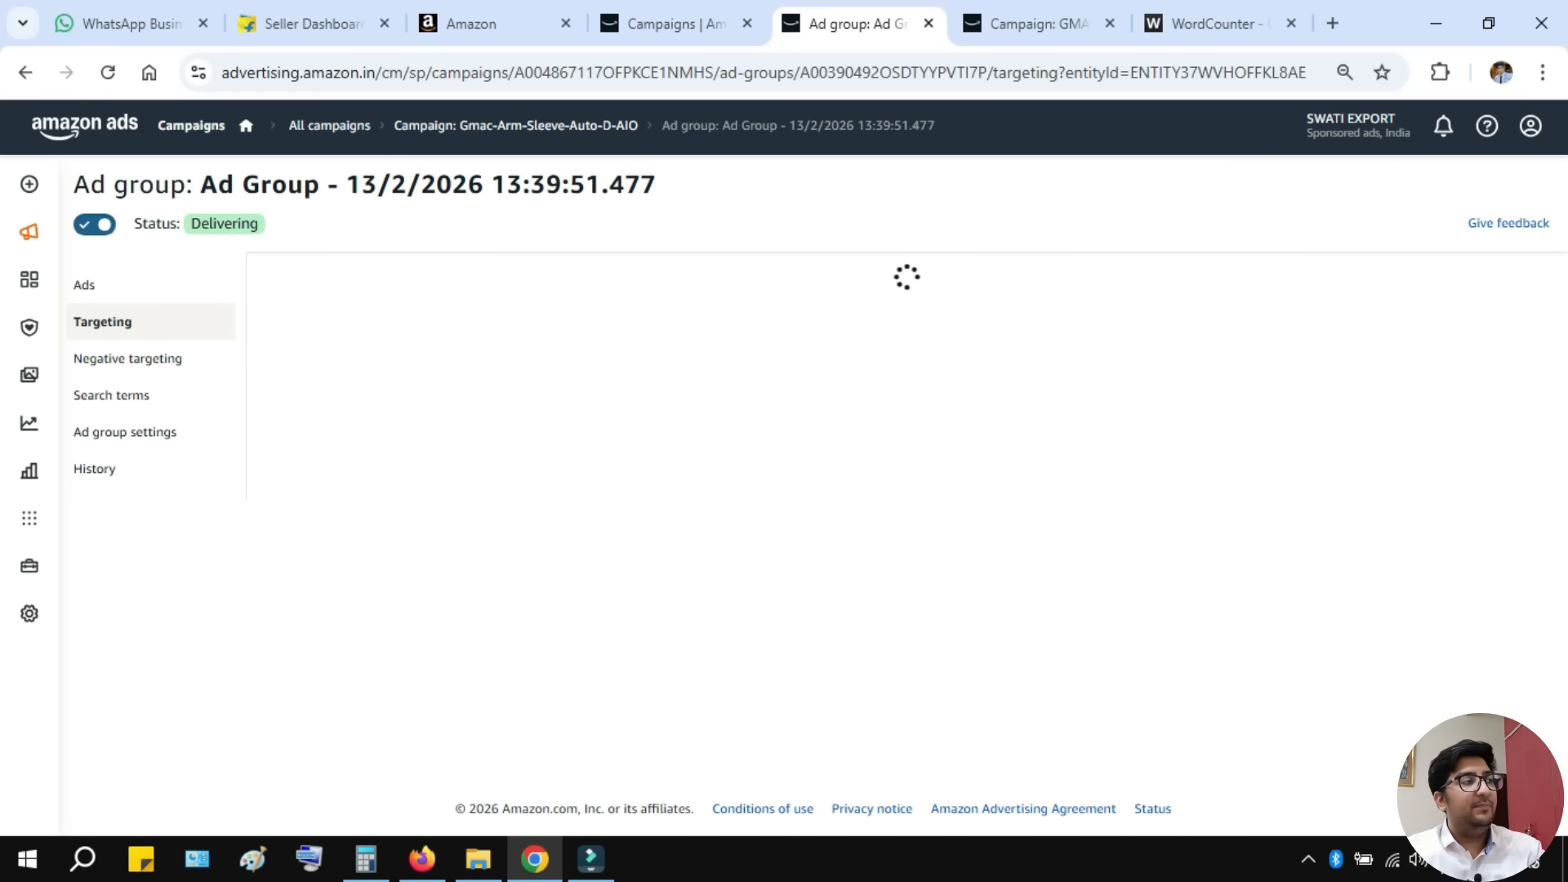
left_click(85, 285)
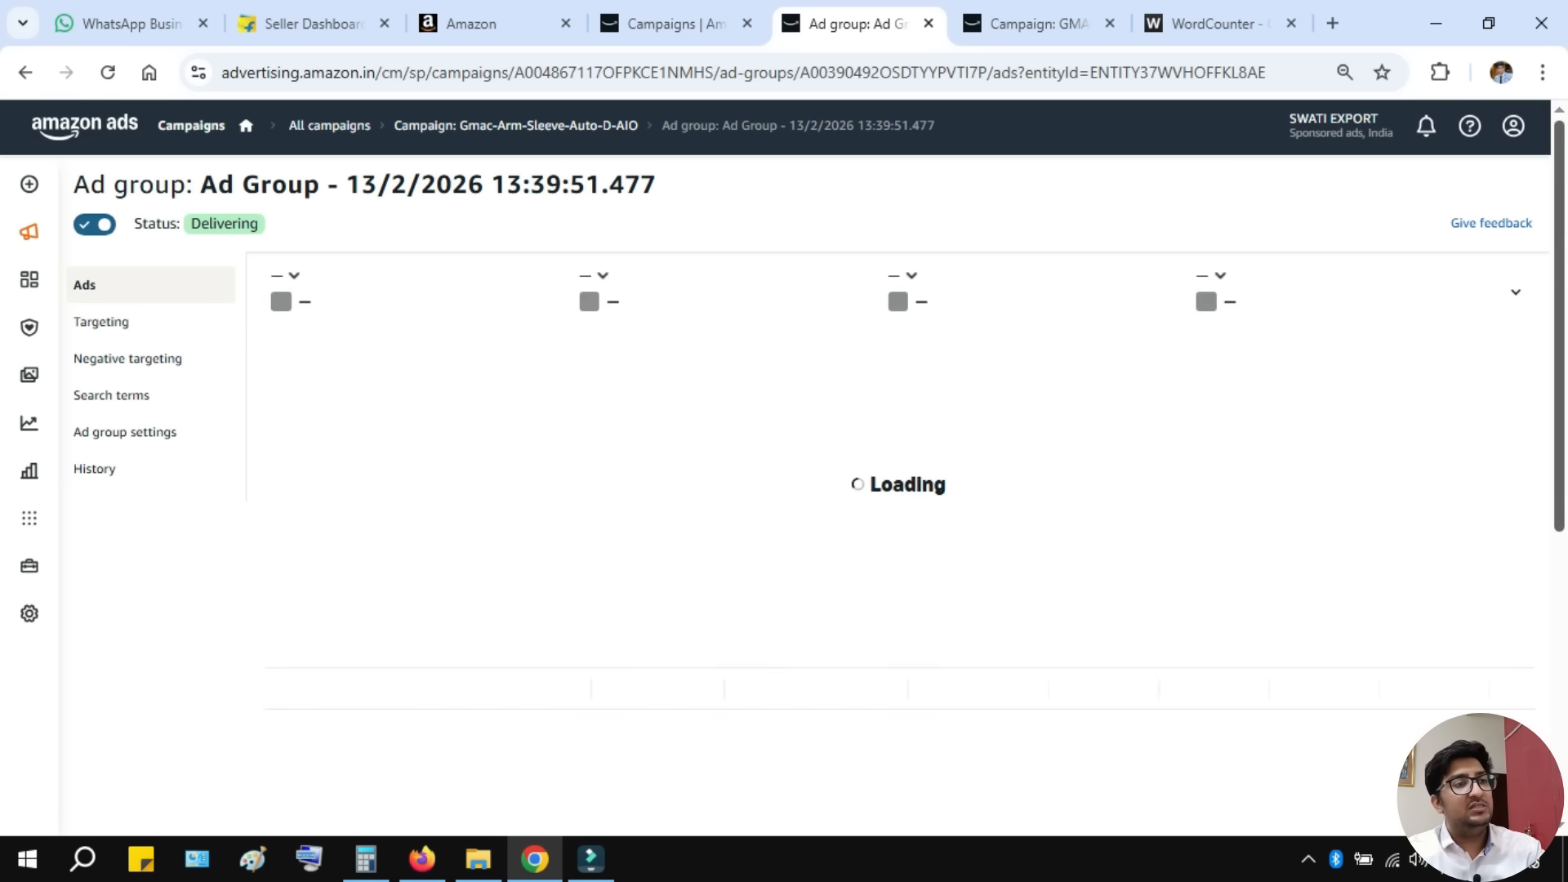
scroll(899, 490, "down", 7)
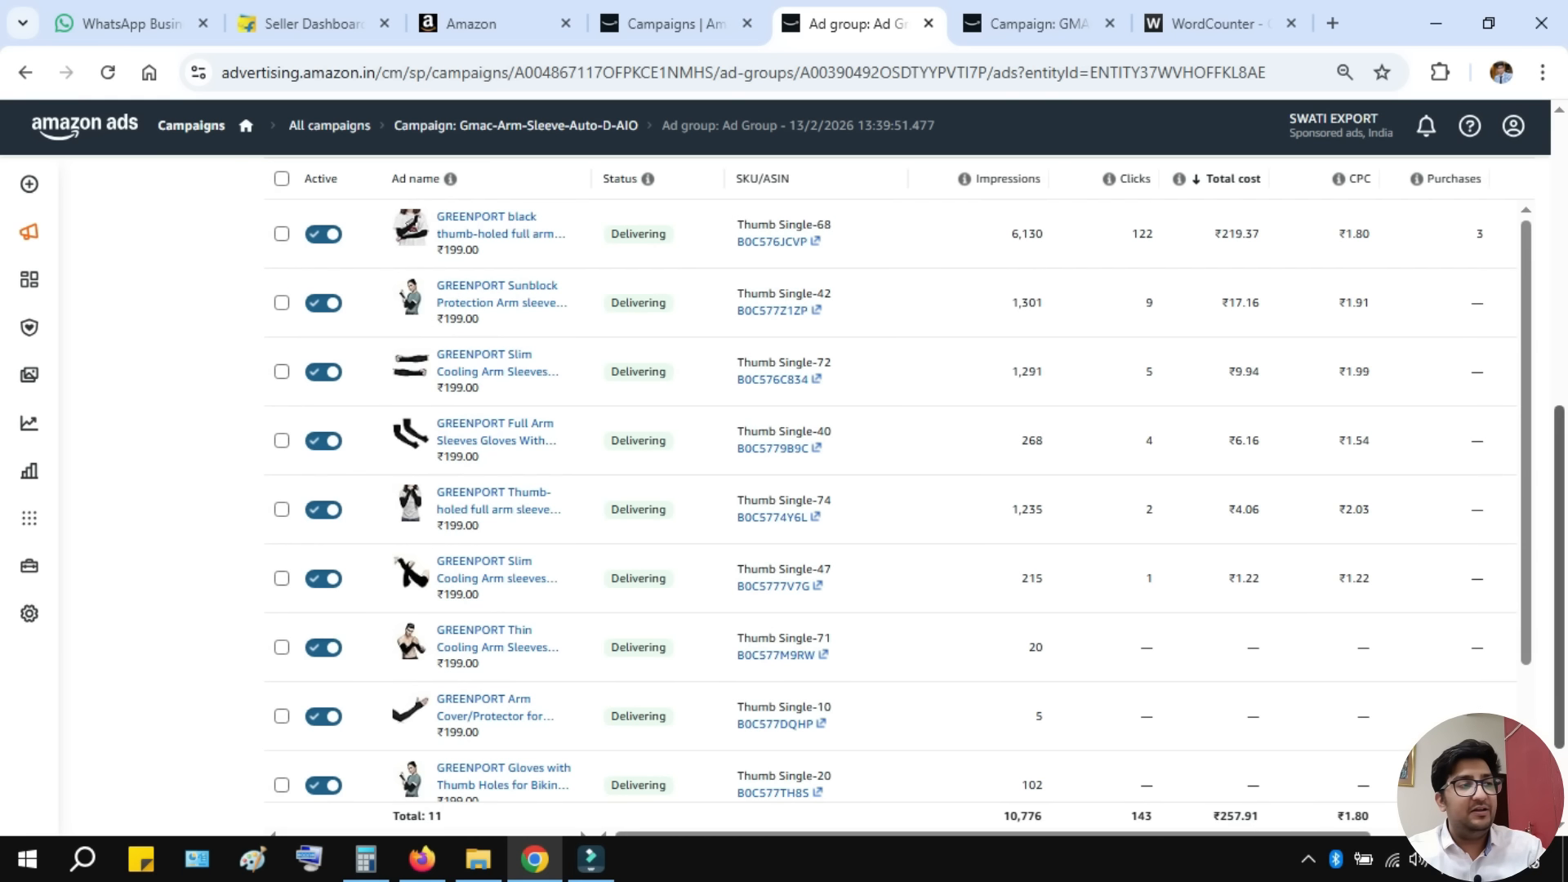
scroll(899, 490, "down", 1)
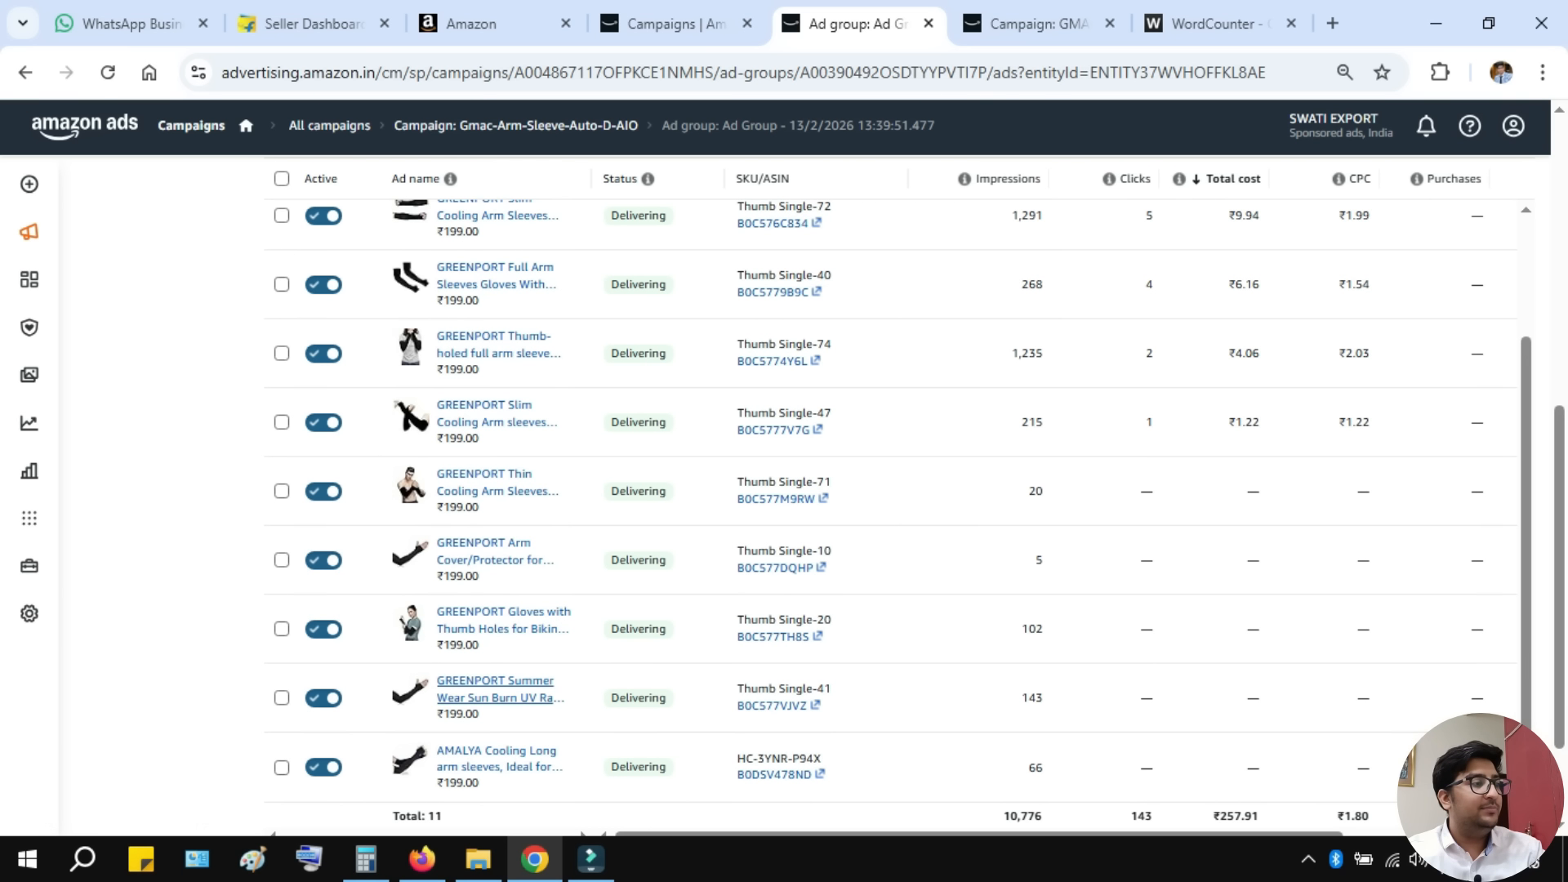
- View the product pages of the Summer Wear Sun Burn and Thin Cooling arm sleeve ads, closing each one after viewing
left_click(495, 689)
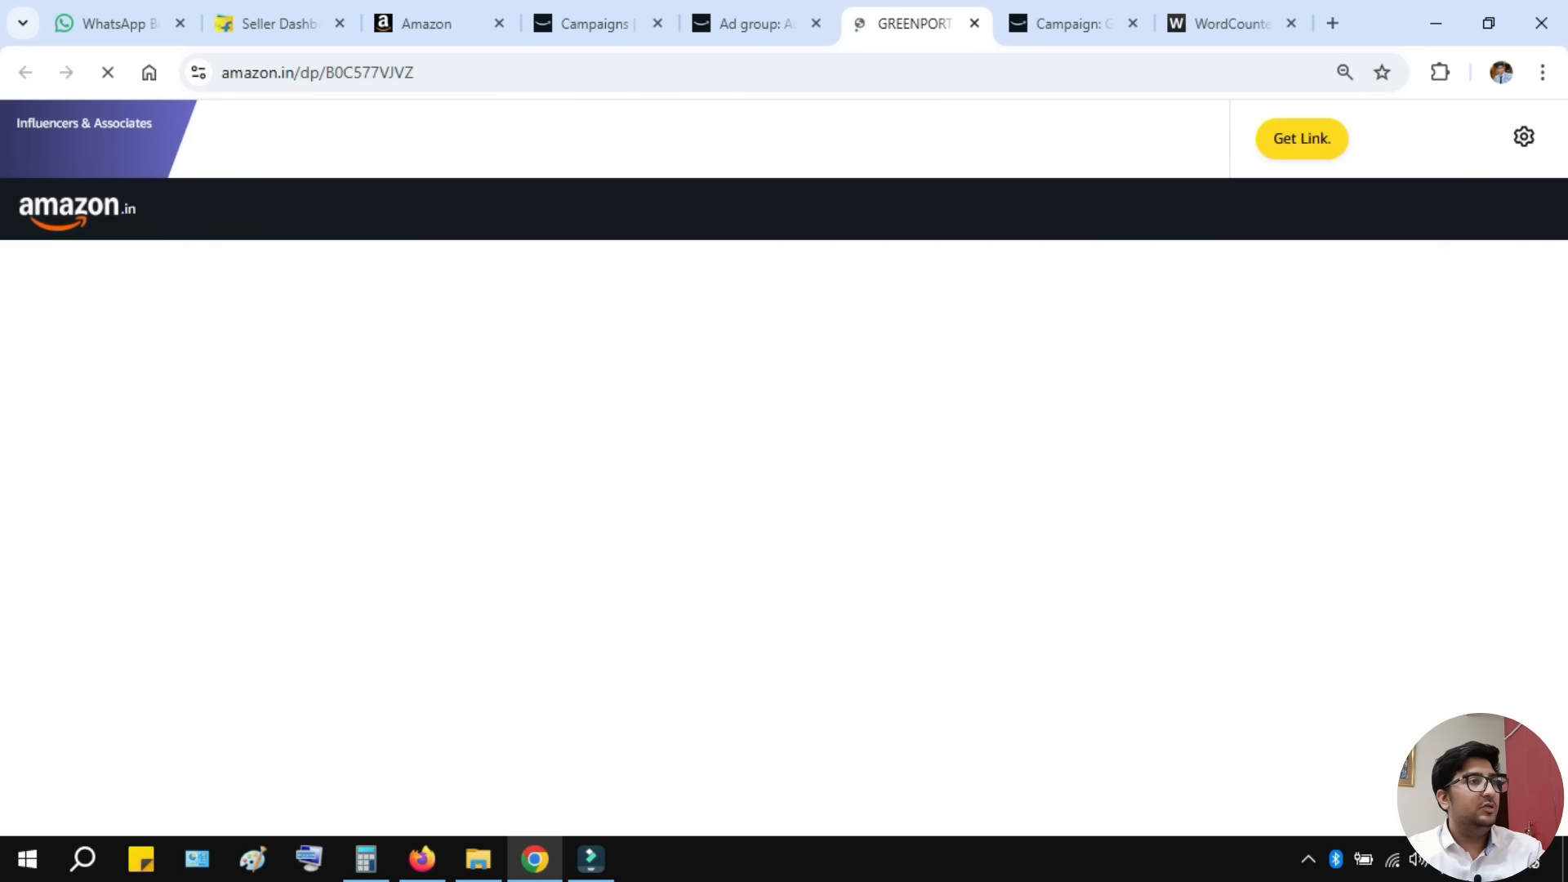
left_click(974, 22)
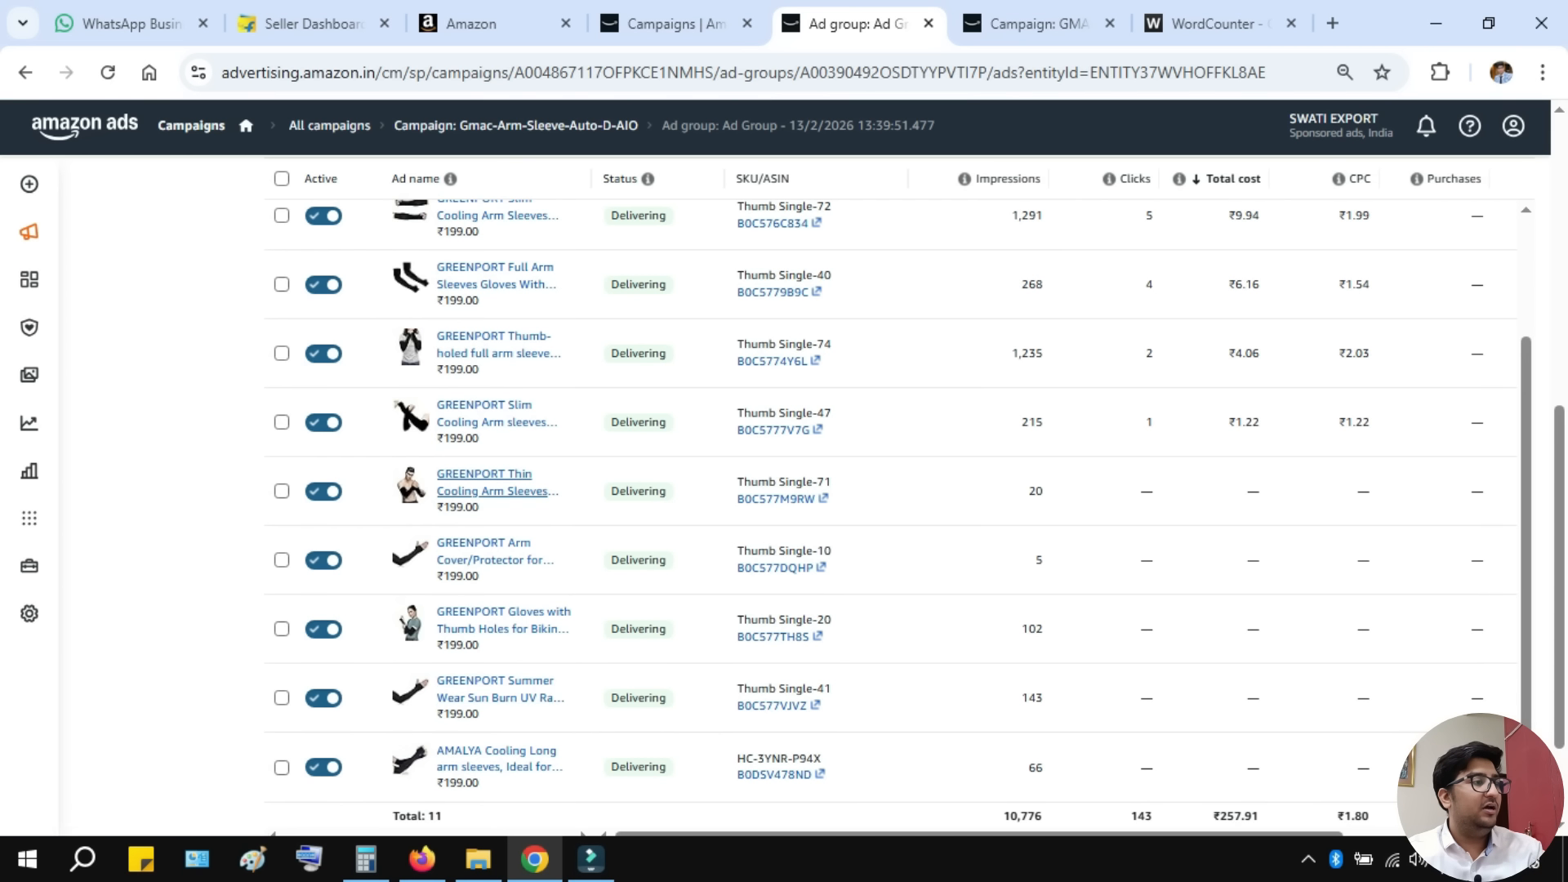
left_click(502, 475)
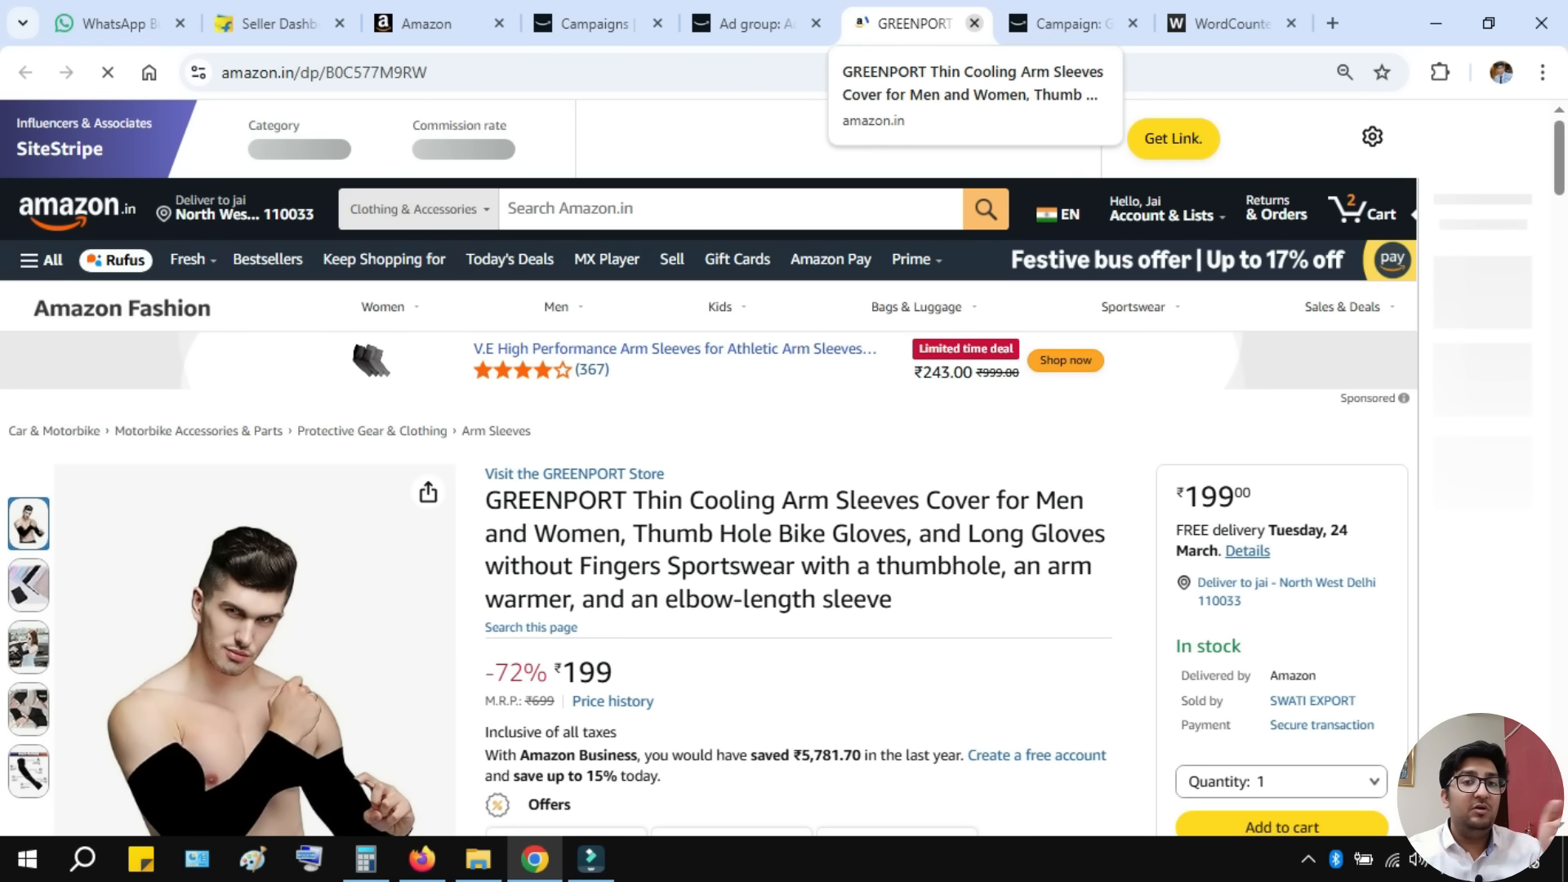
left_click(974, 23)
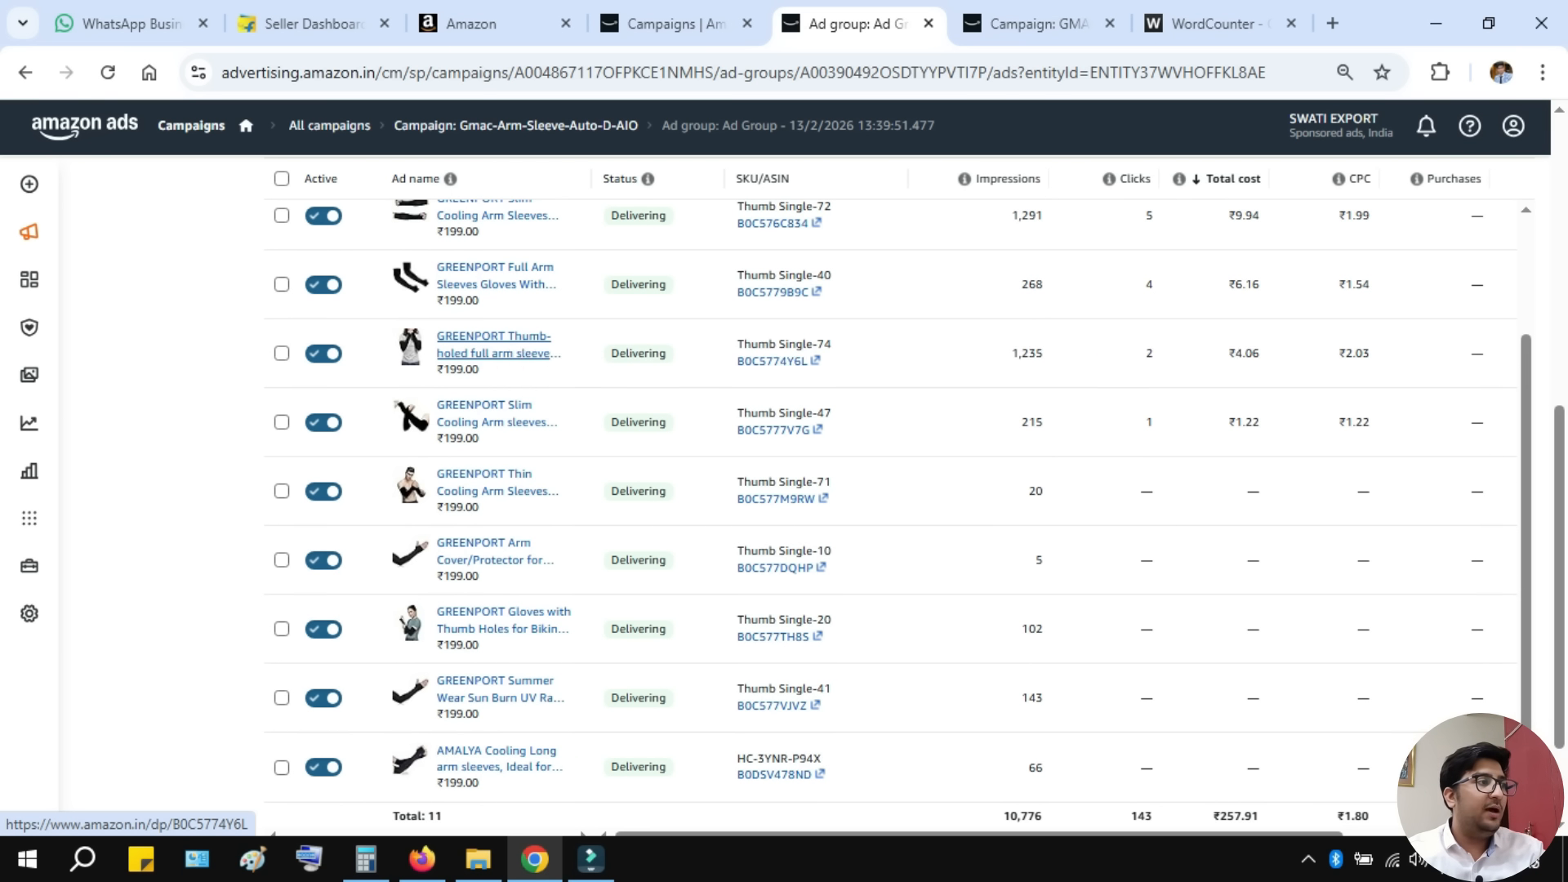
scroll(508, 338, "up", 1)
scroll(508, 338, "down", 1)
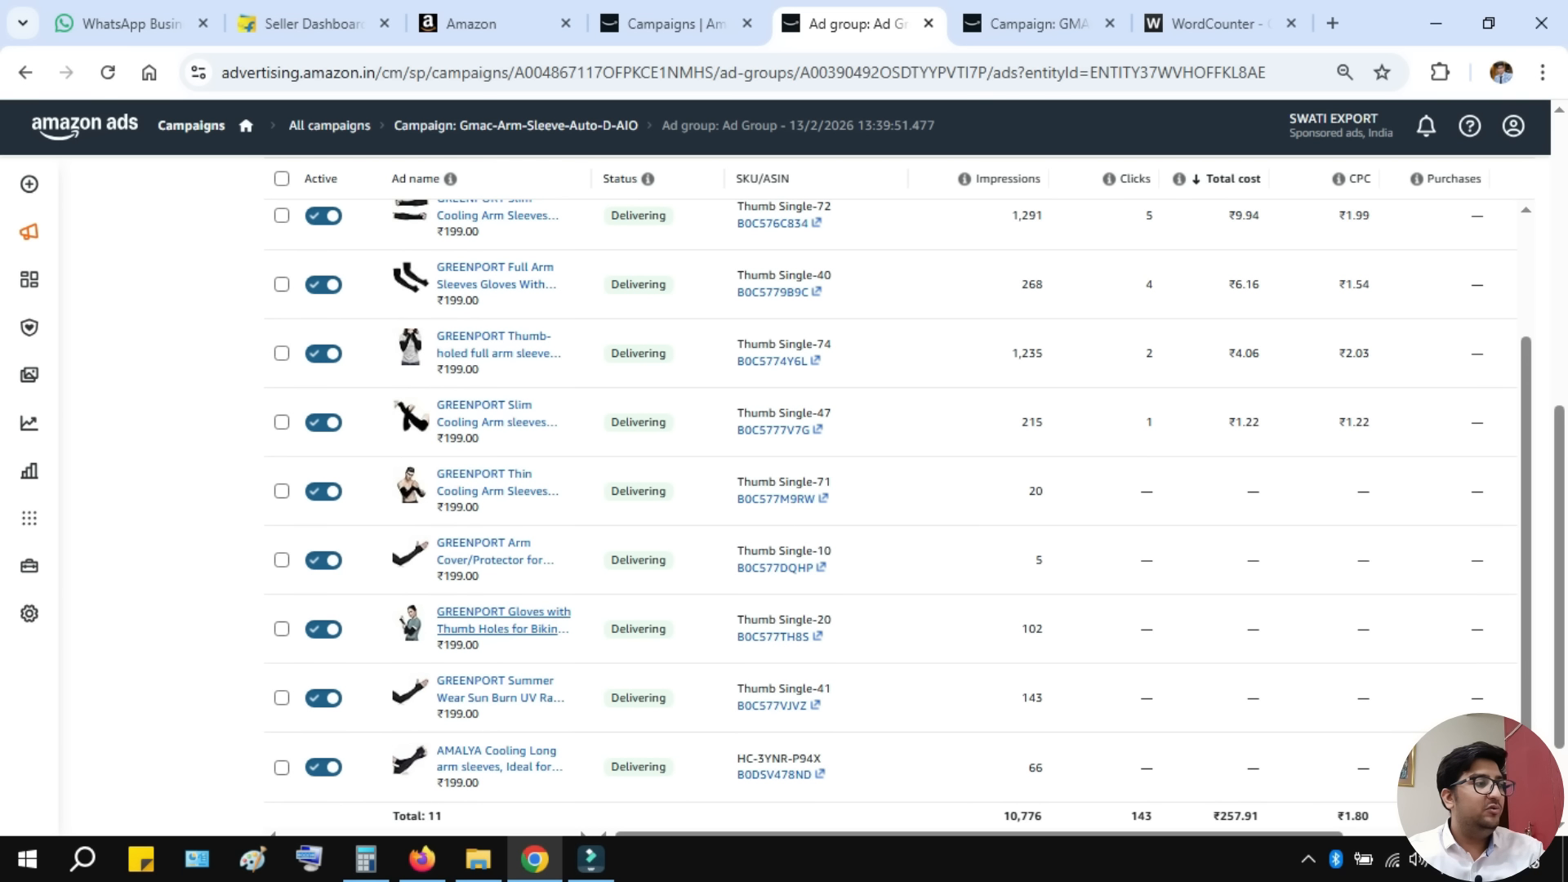
- Review the arm sleeve ad group's automatic targeting groups, checking their bids, clicks, total cost and purchases
scroll(498, 624, "up", 10)
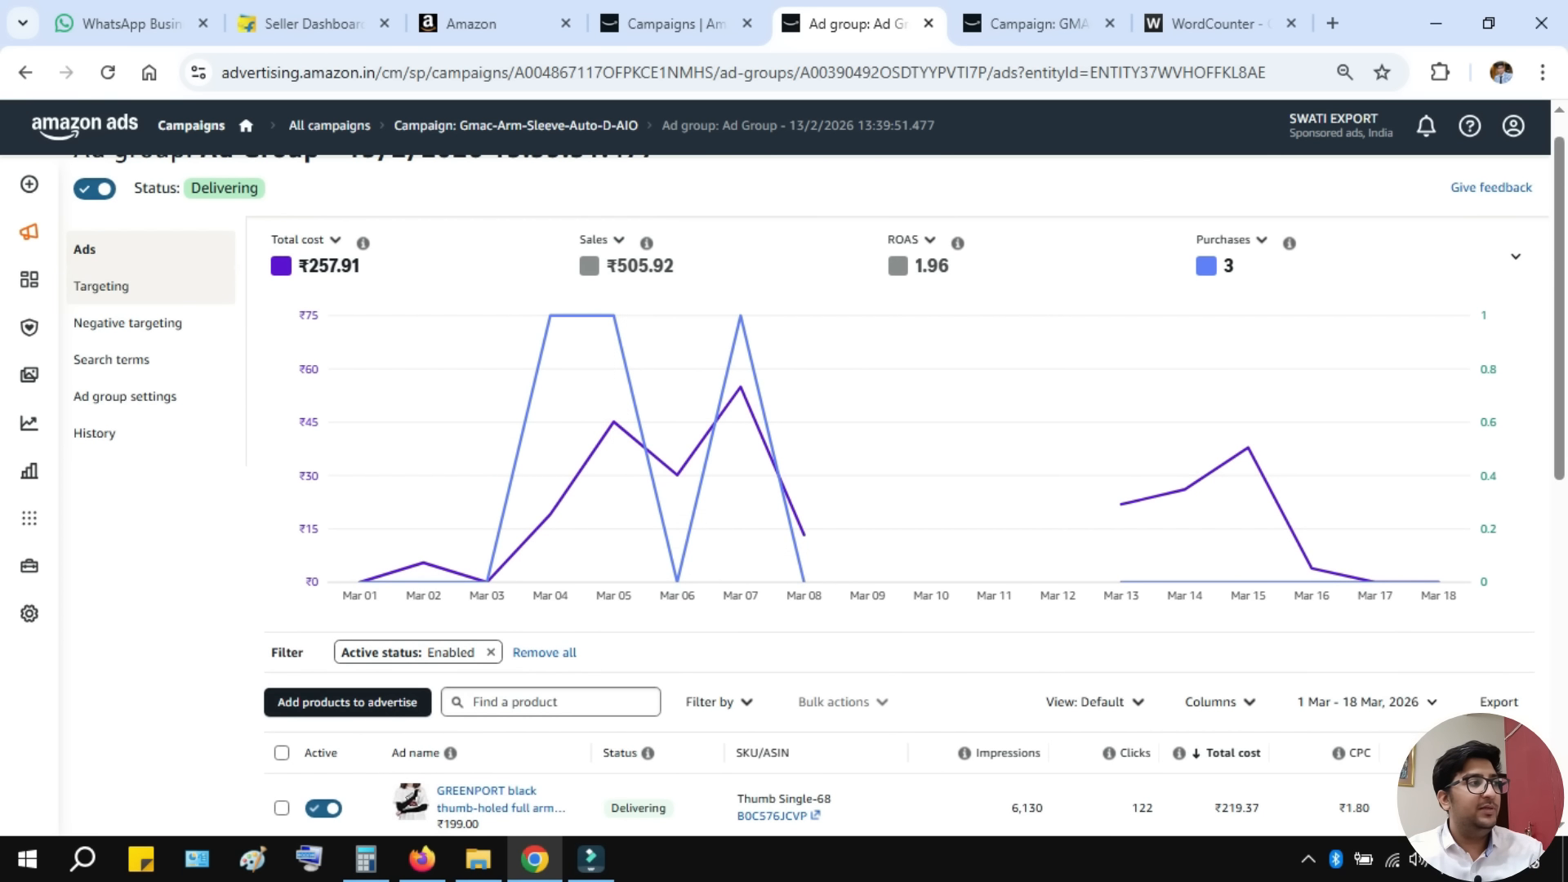
left_click(100, 286)
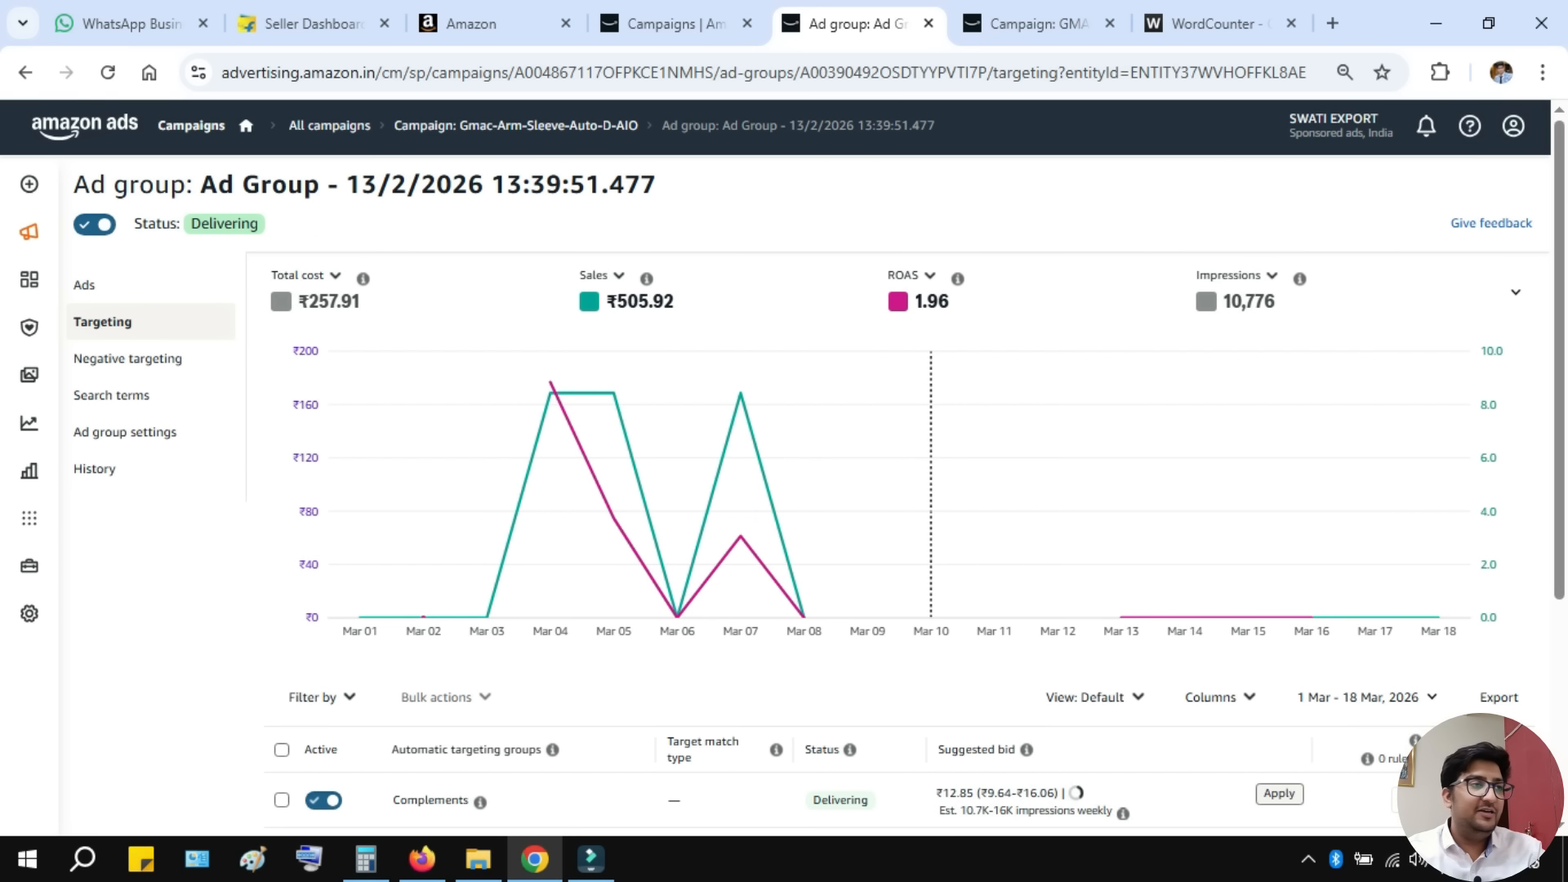
scroll(931, 490, "down", 4)
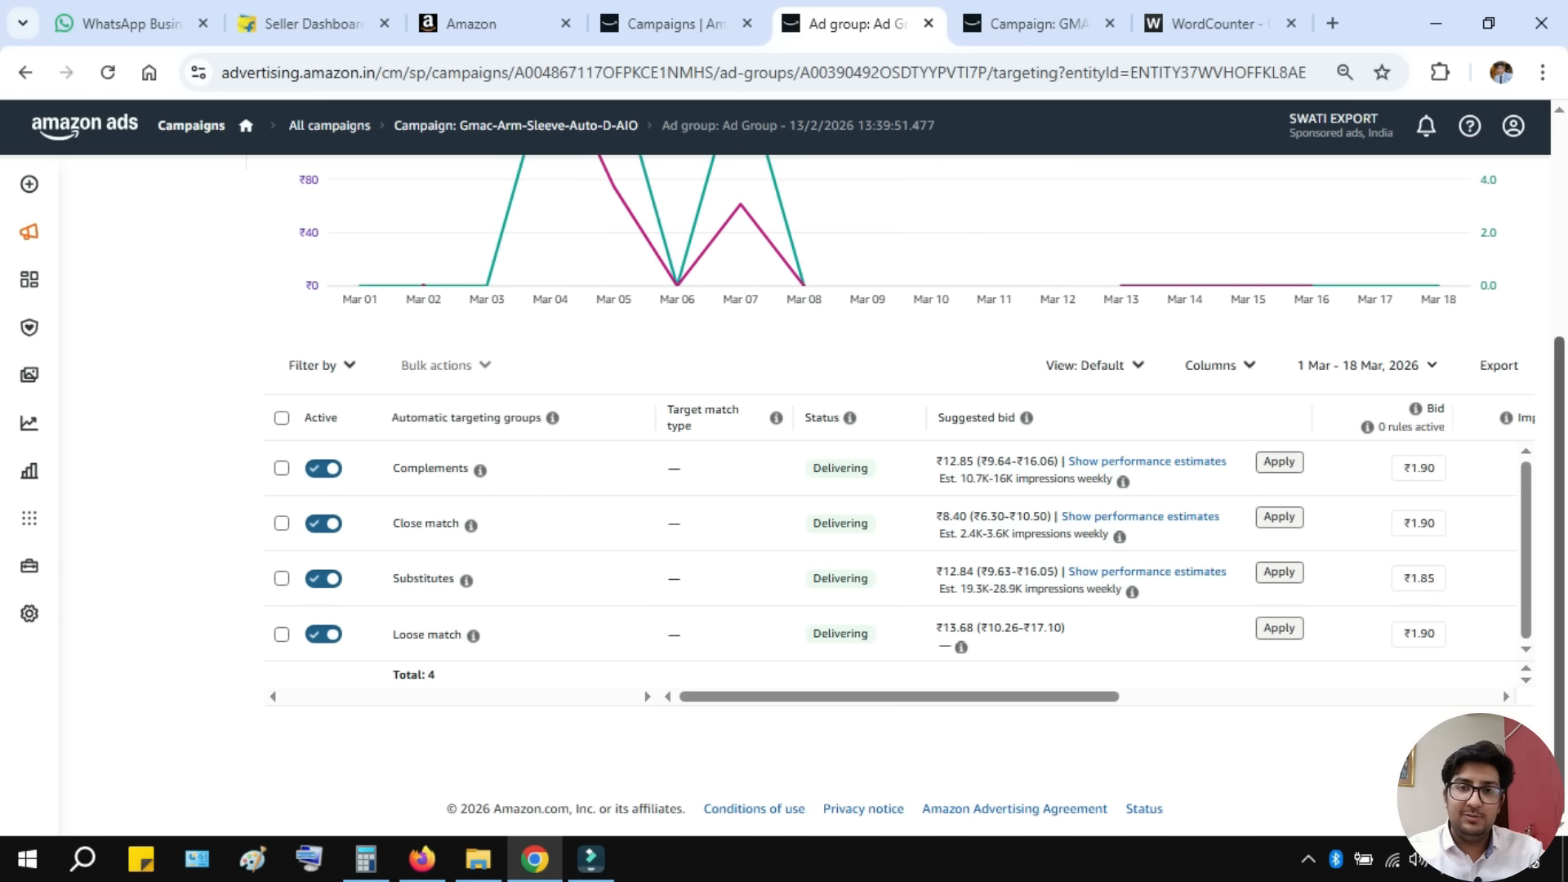
scroll(899, 556, "right", 5)
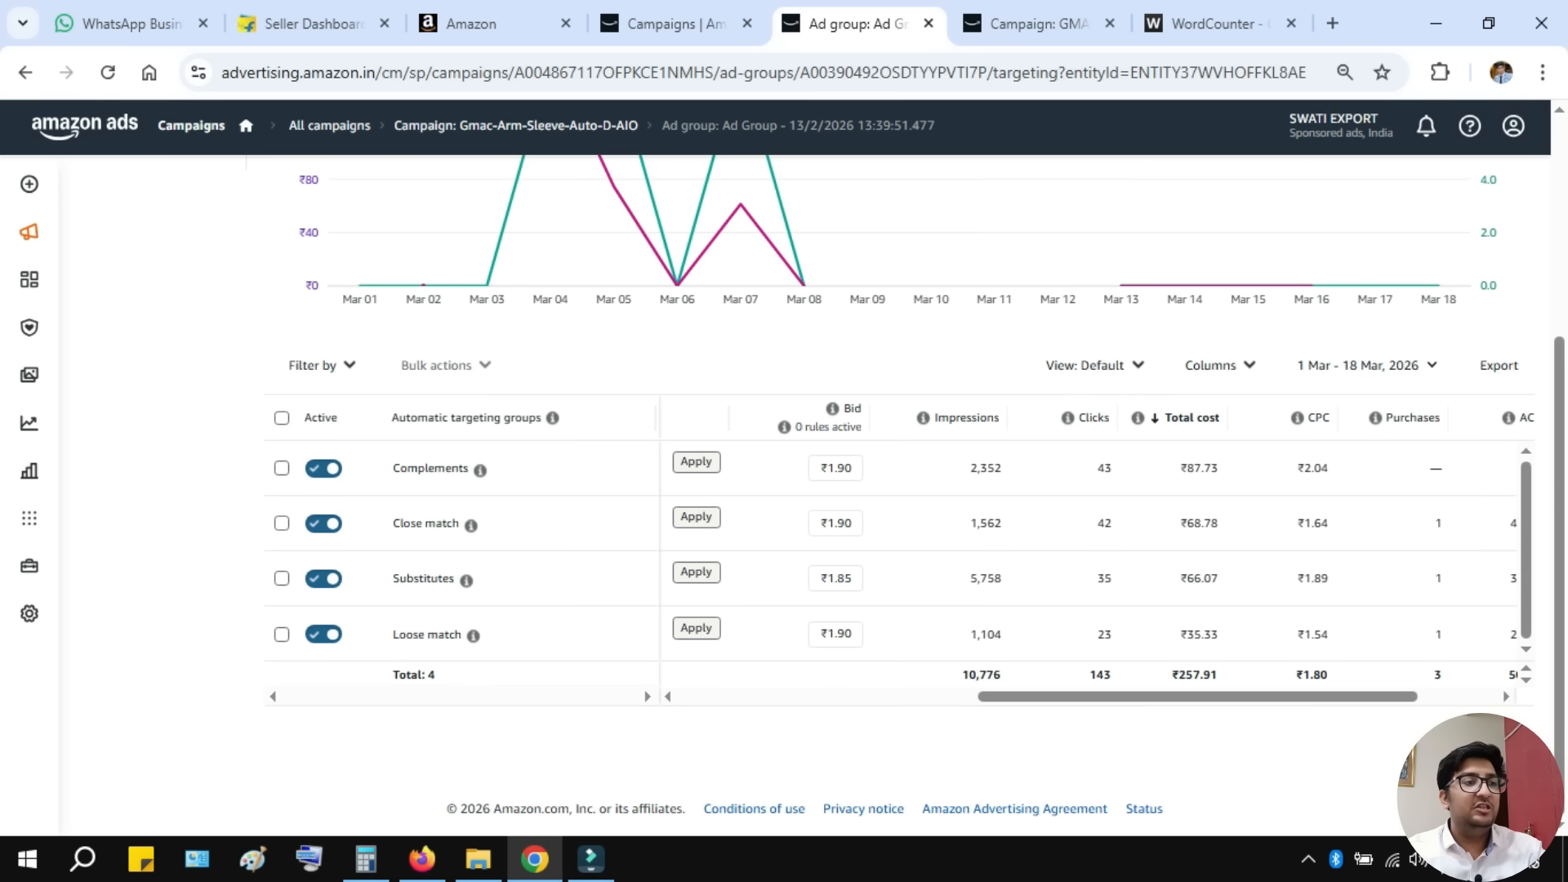
left_click_drag(1172, 676, 1218, 675)
double_click(1438, 675)
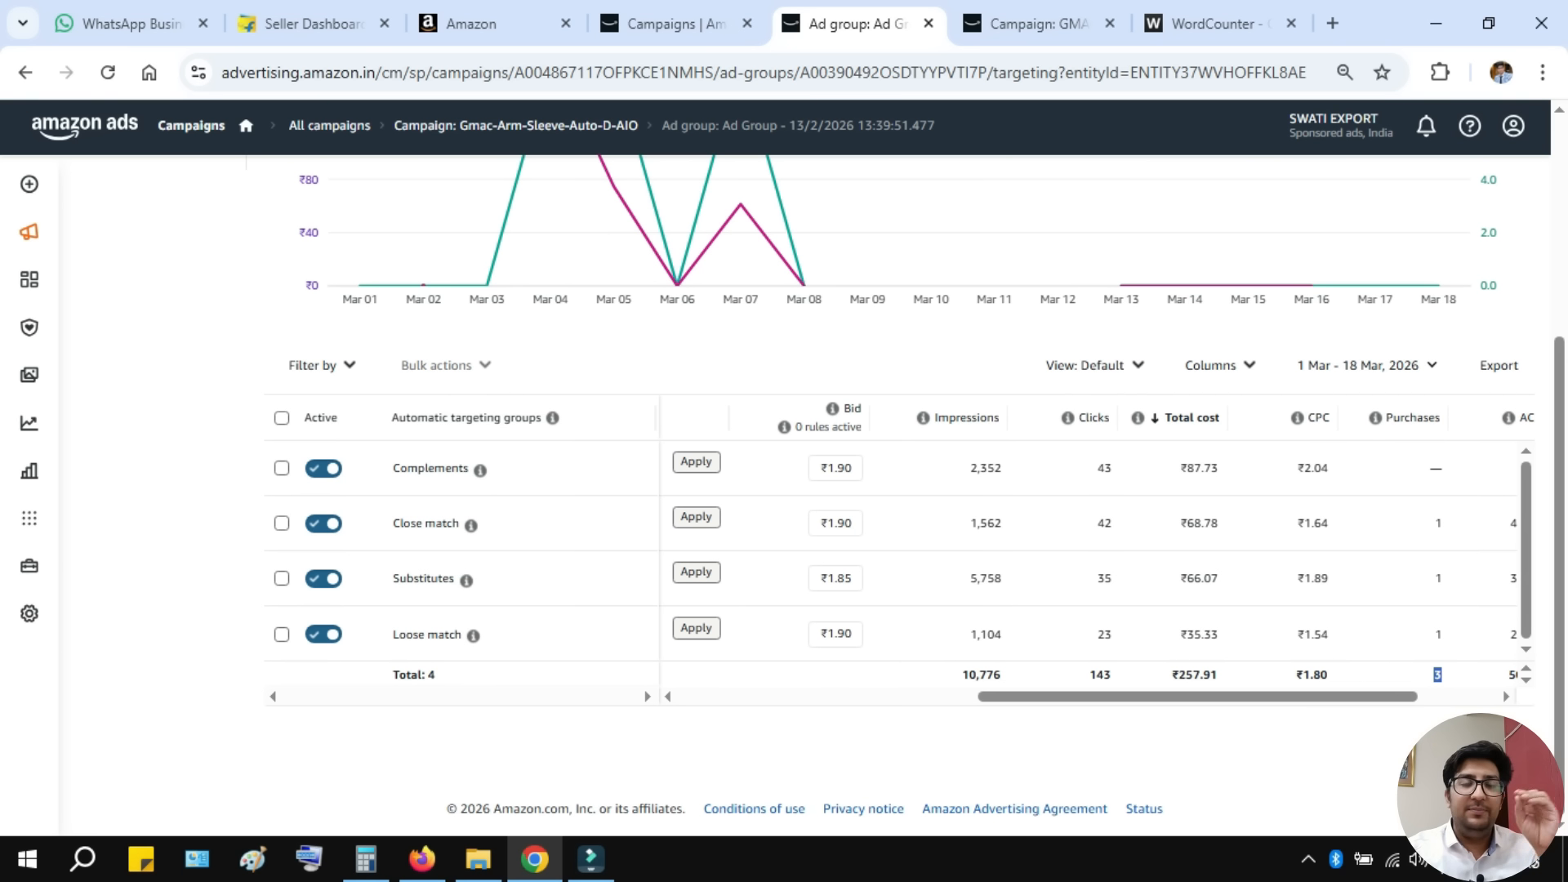
- Open the ad group of the GMAC-GLOVES-ONLY-AUTO-AIO-D campaign and review its list of advertised products
key("ctrl+Tab")
scroll(817, 490, "down", 3)
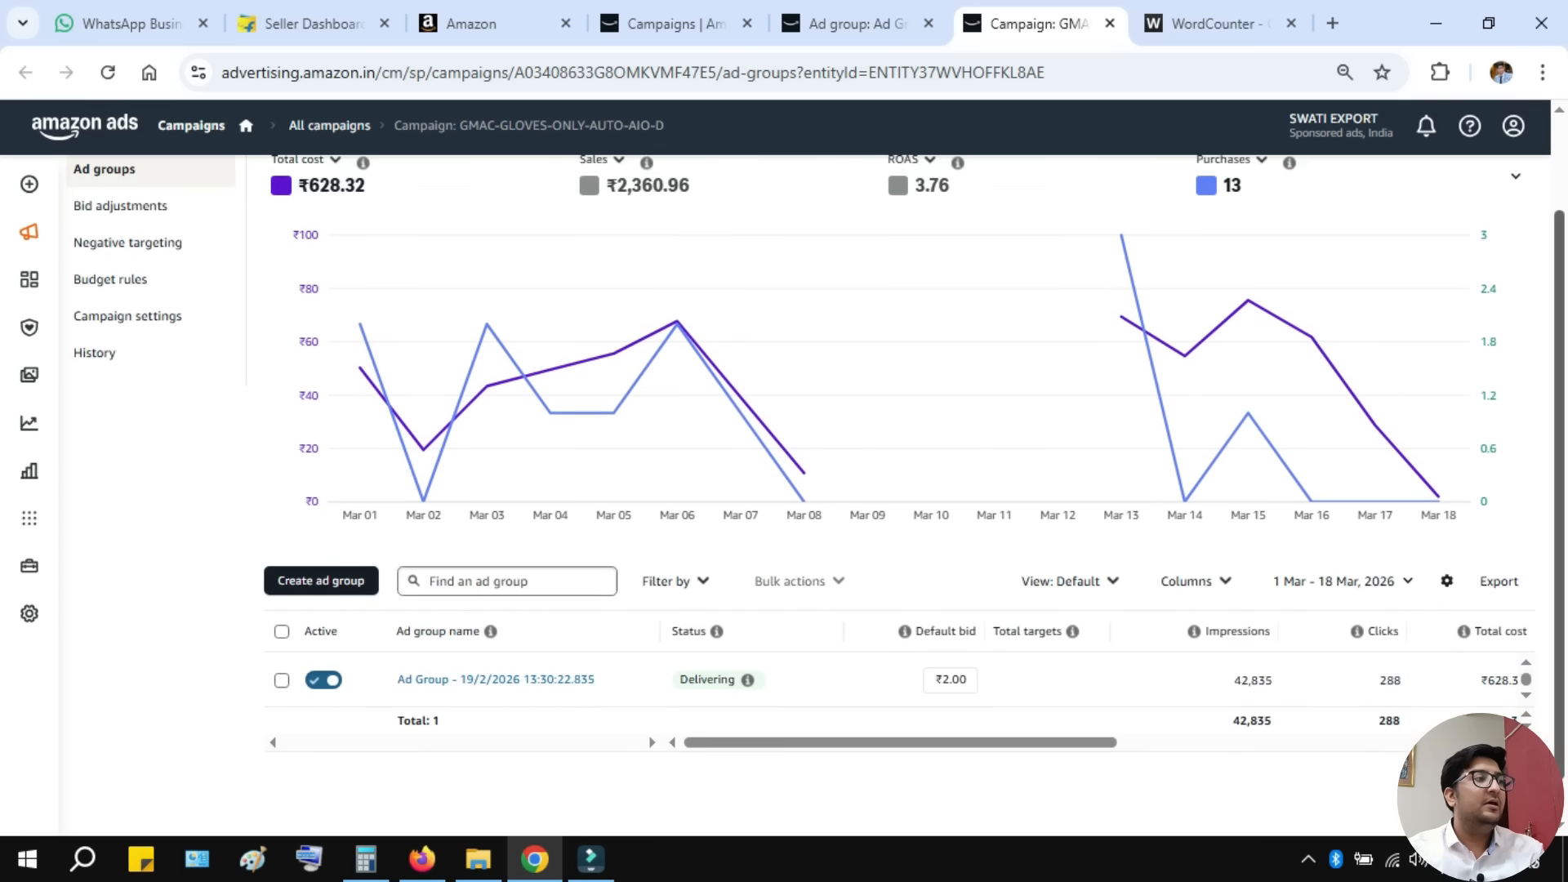
left_click(495, 633)
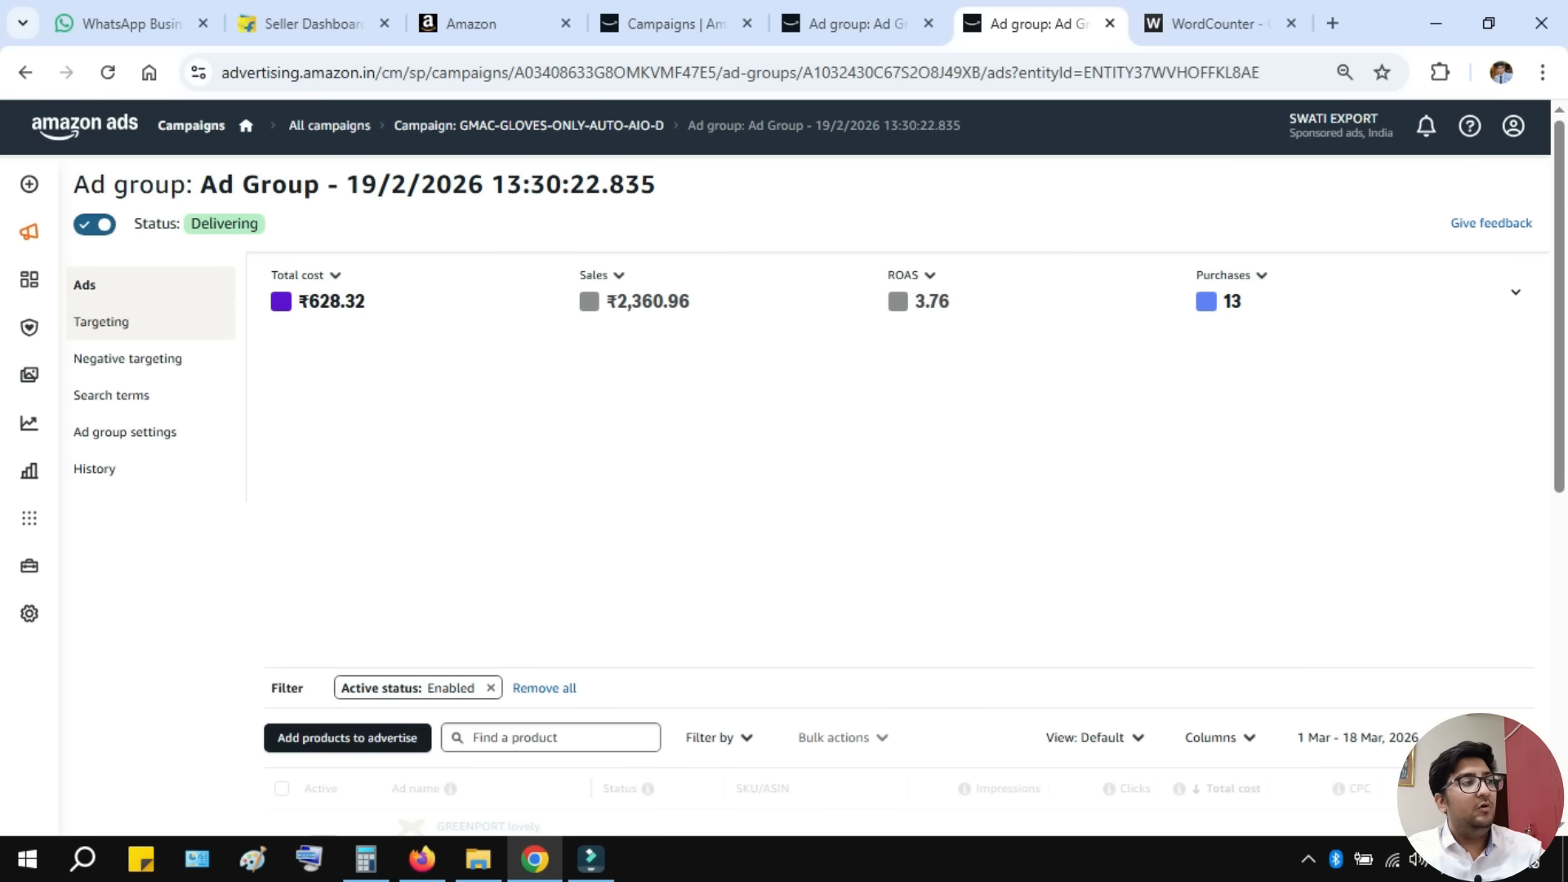
left_click(102, 322)
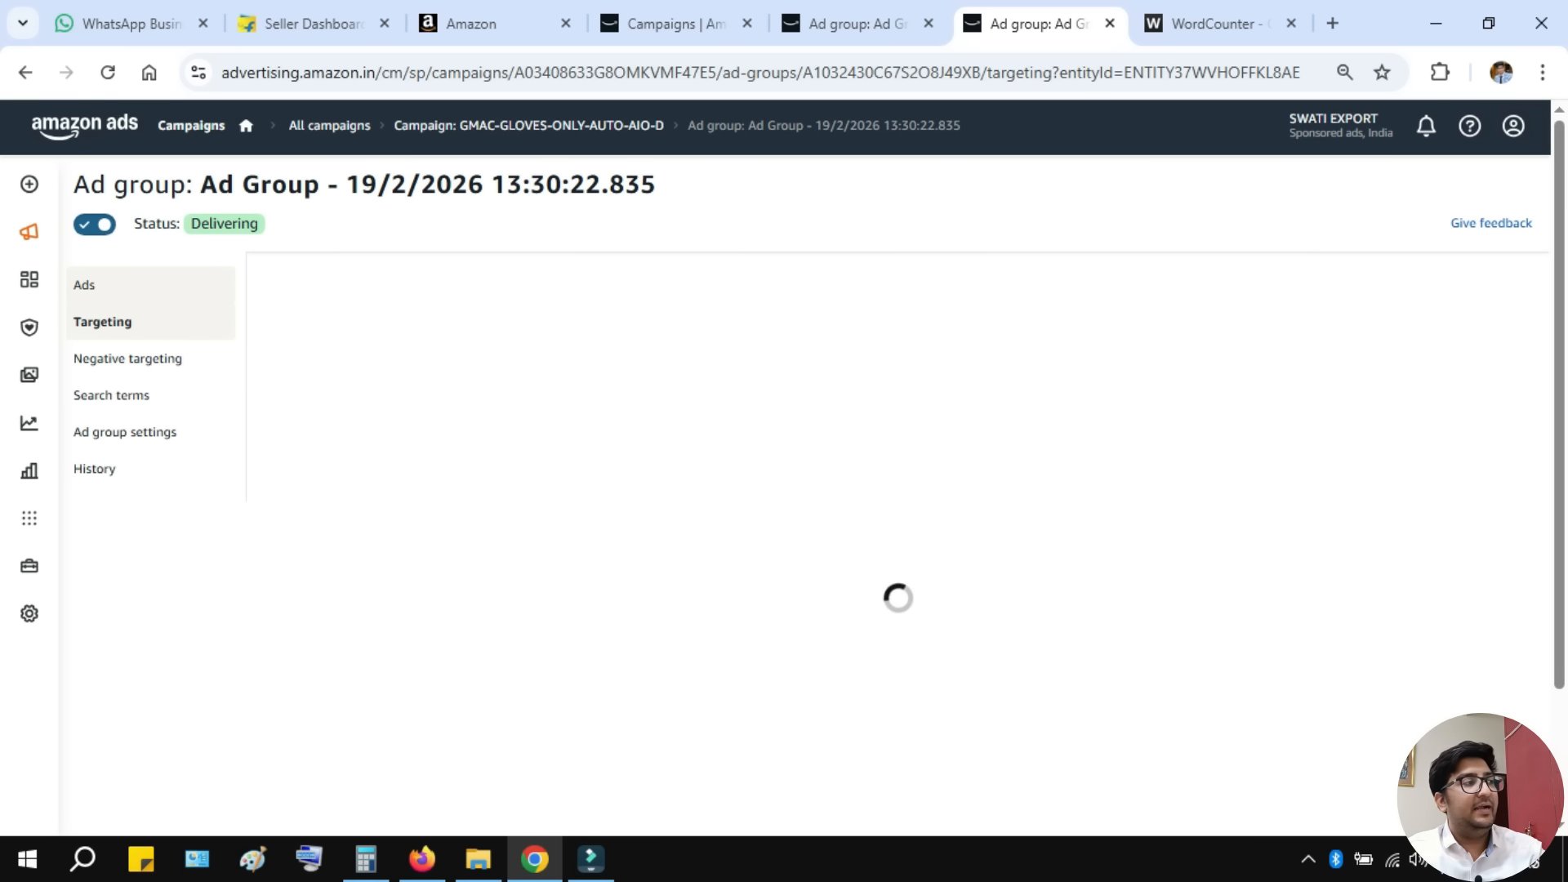
left_click(84, 285)
left_click_drag(1559, 277, 1559, 570)
scroll(776, 715, "down", 2)
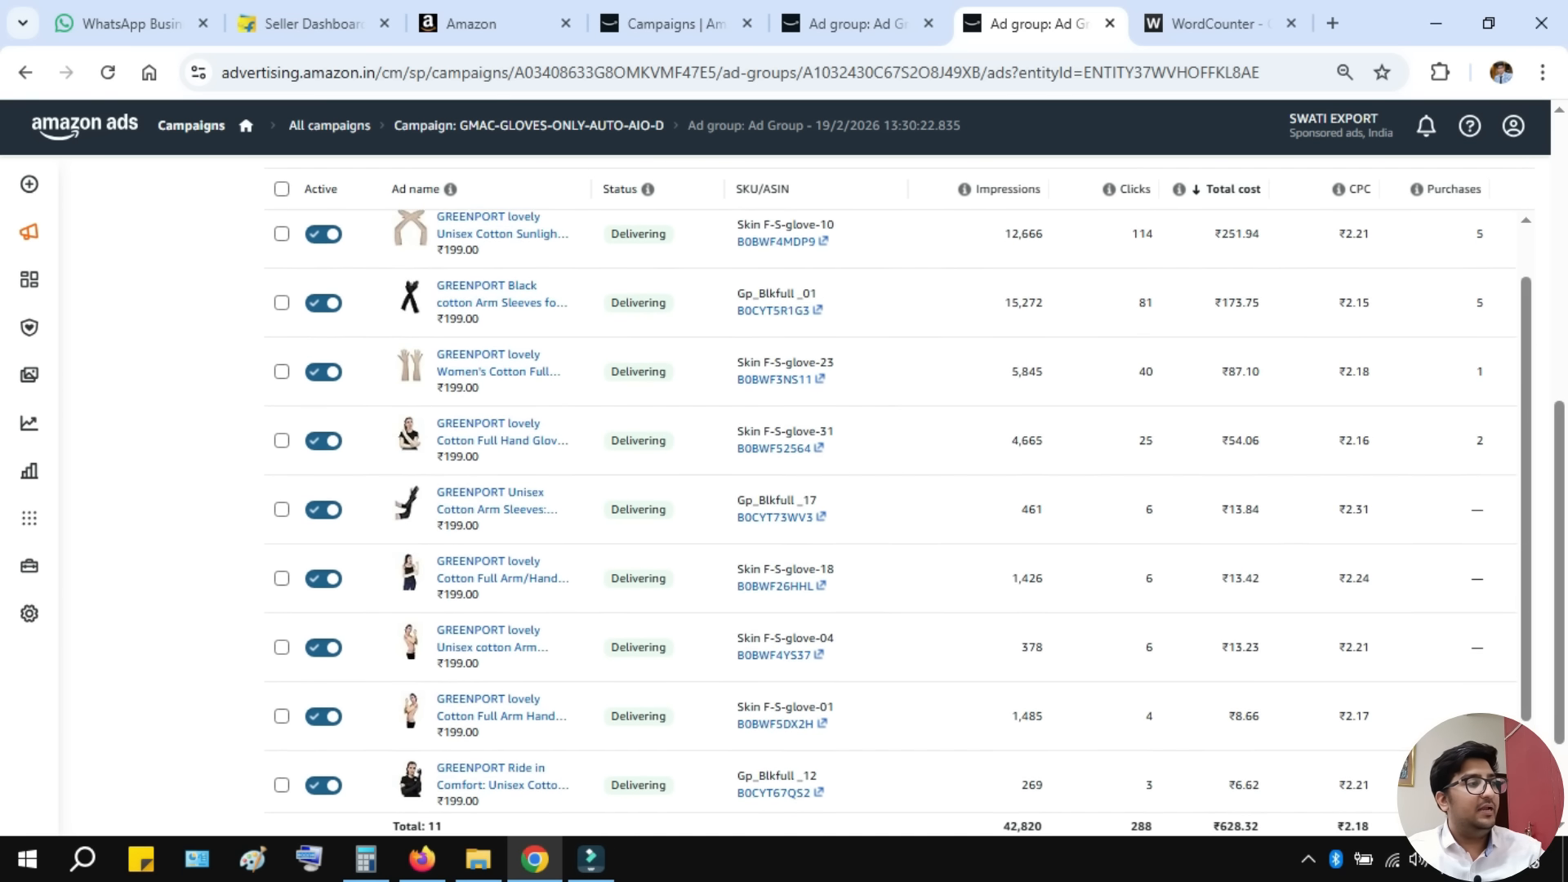
- View the product pages of the Ride in Comfort and Cotton Full Arm Hand Sleeves ads, and close them and the gloves ad group
left_click(503, 640)
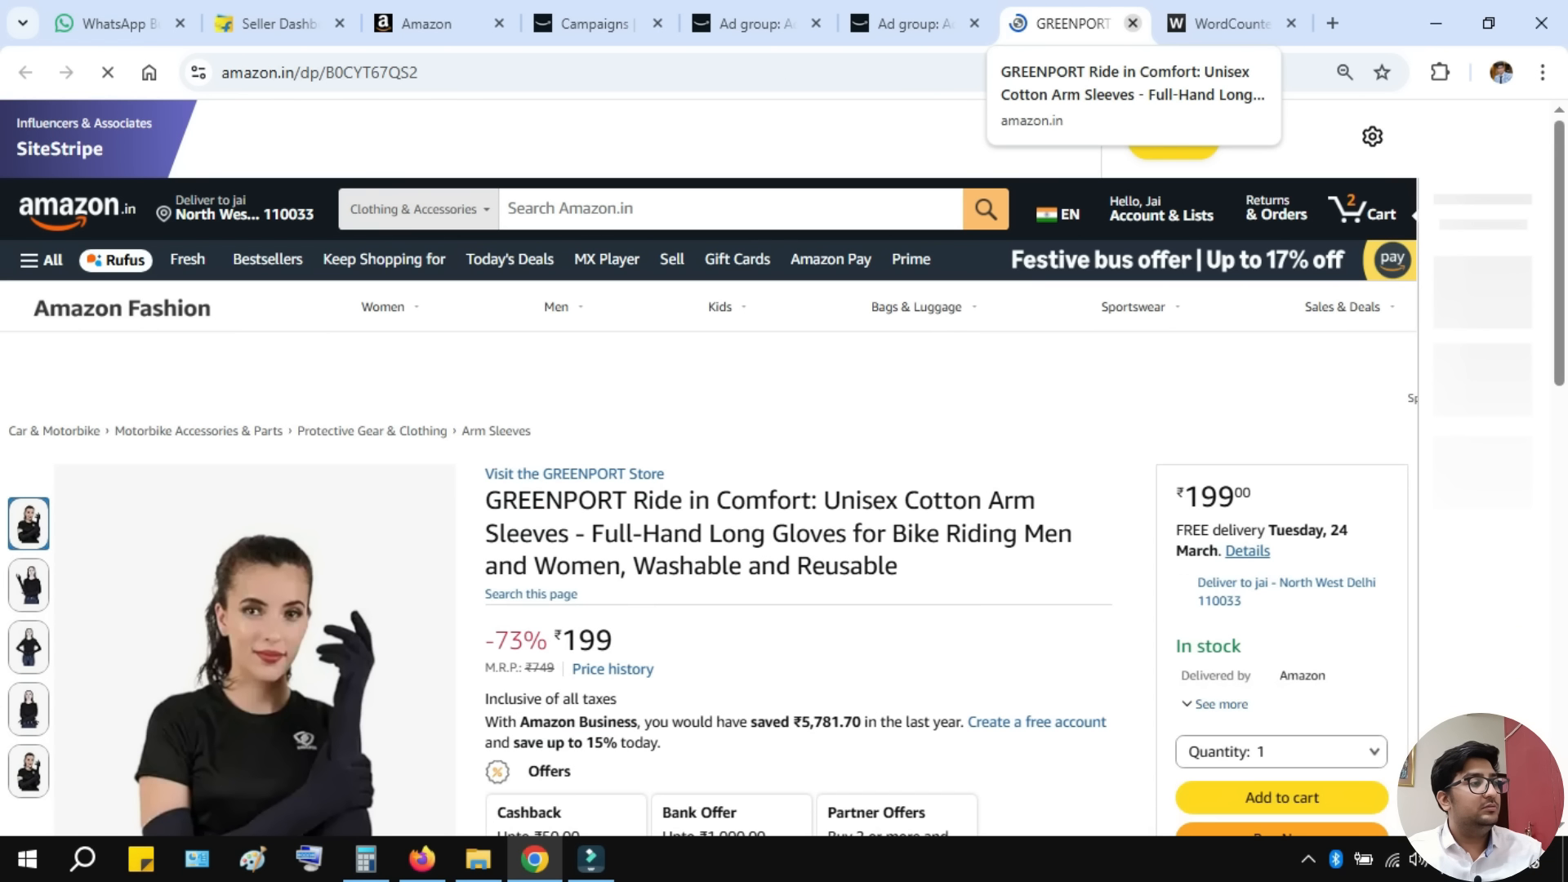
scroll(709, 490, "down", 3)
key("ctrl+w")
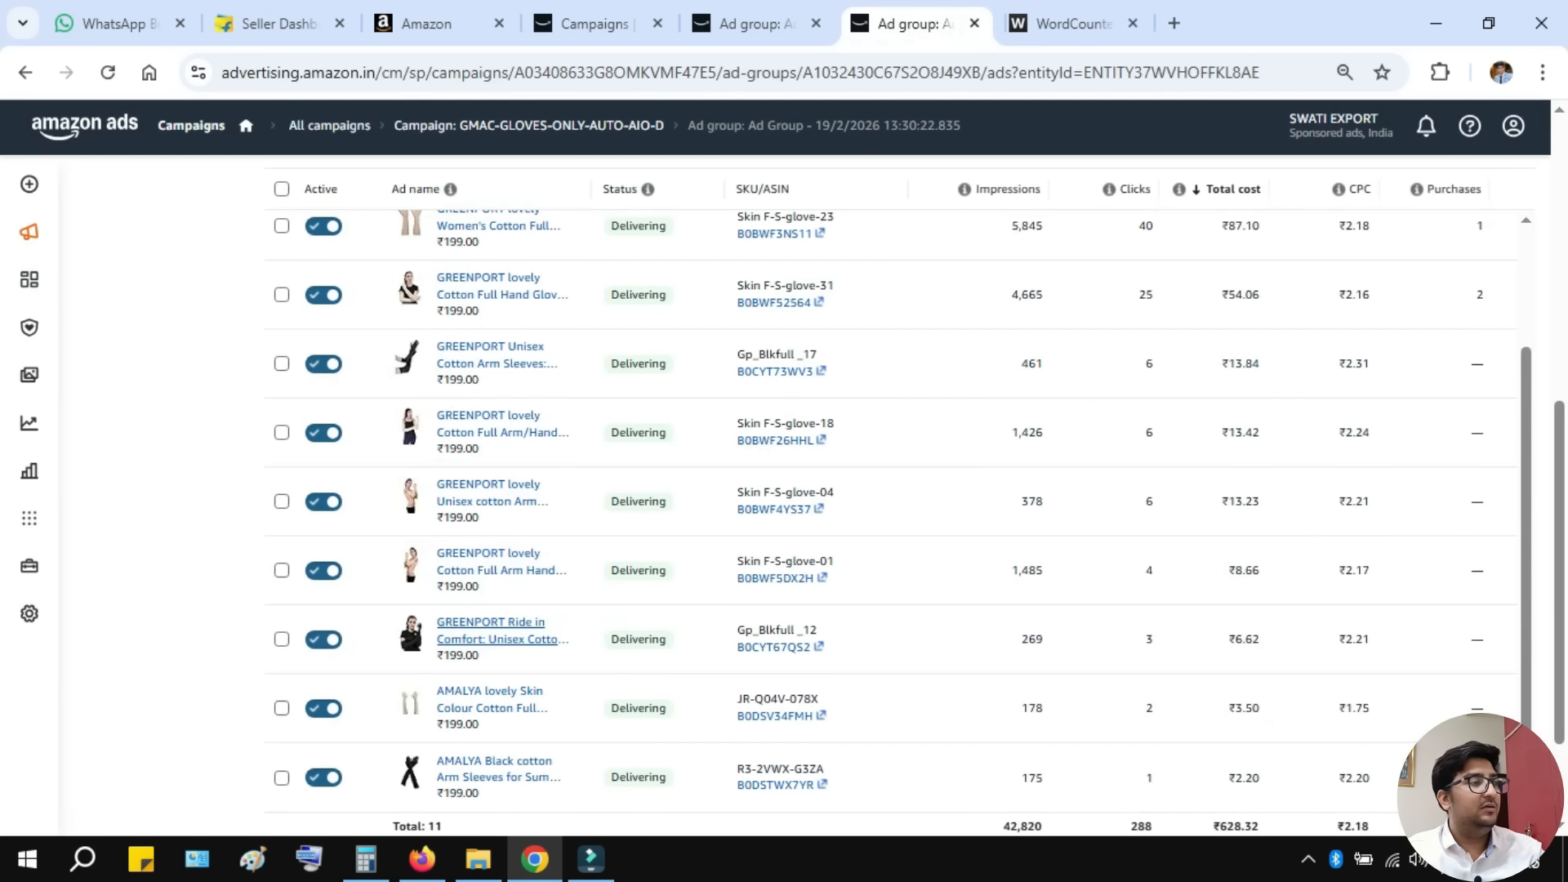
left_click(502, 555)
left_click(915, 24)
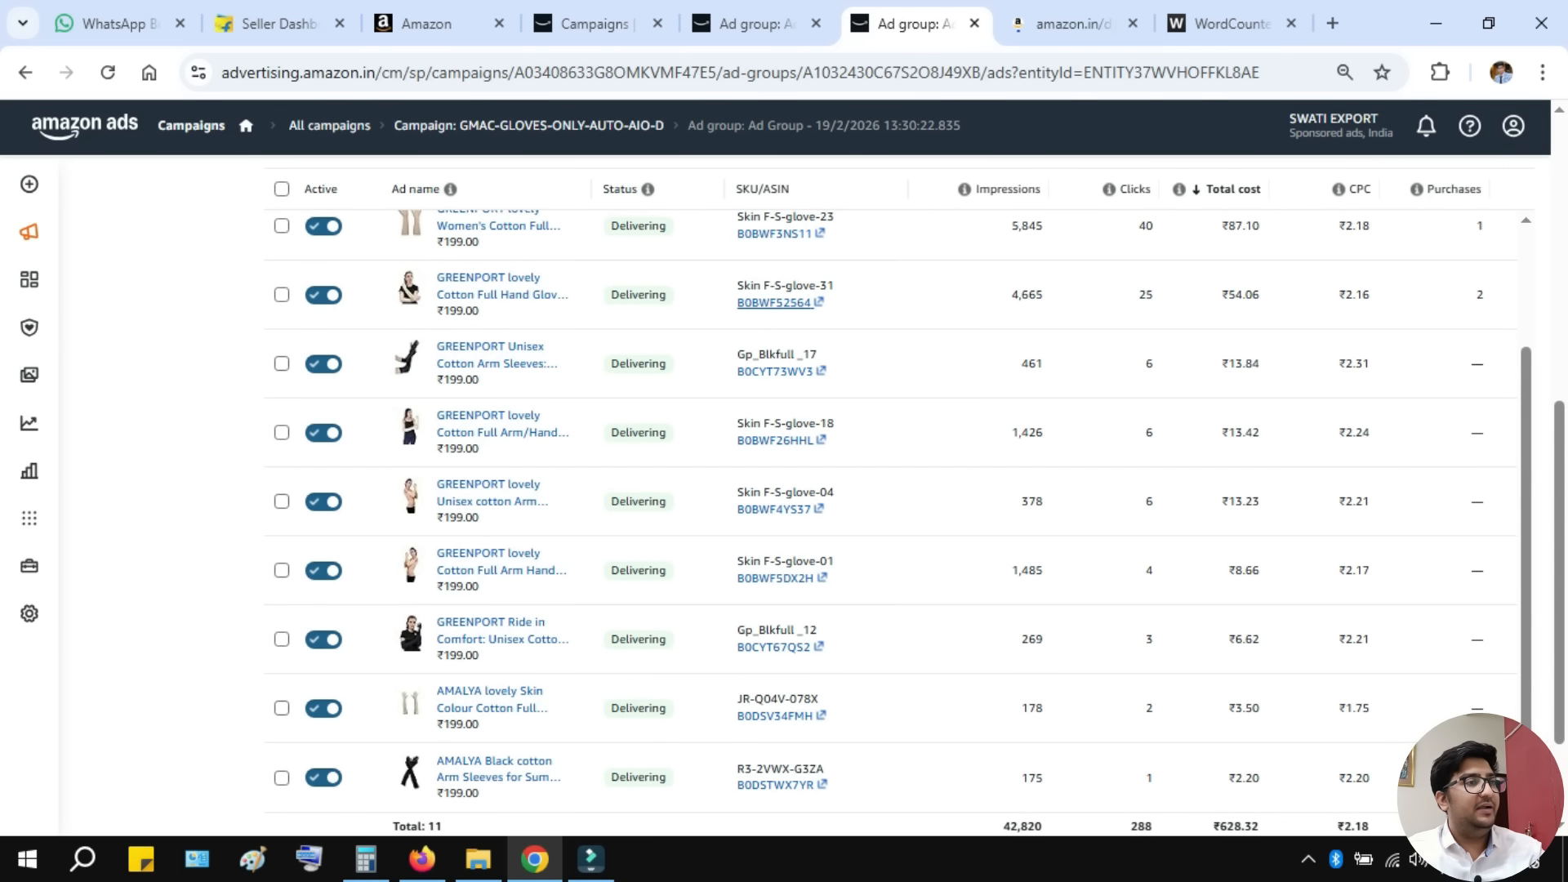
scroll(760, 490, "up", 5)
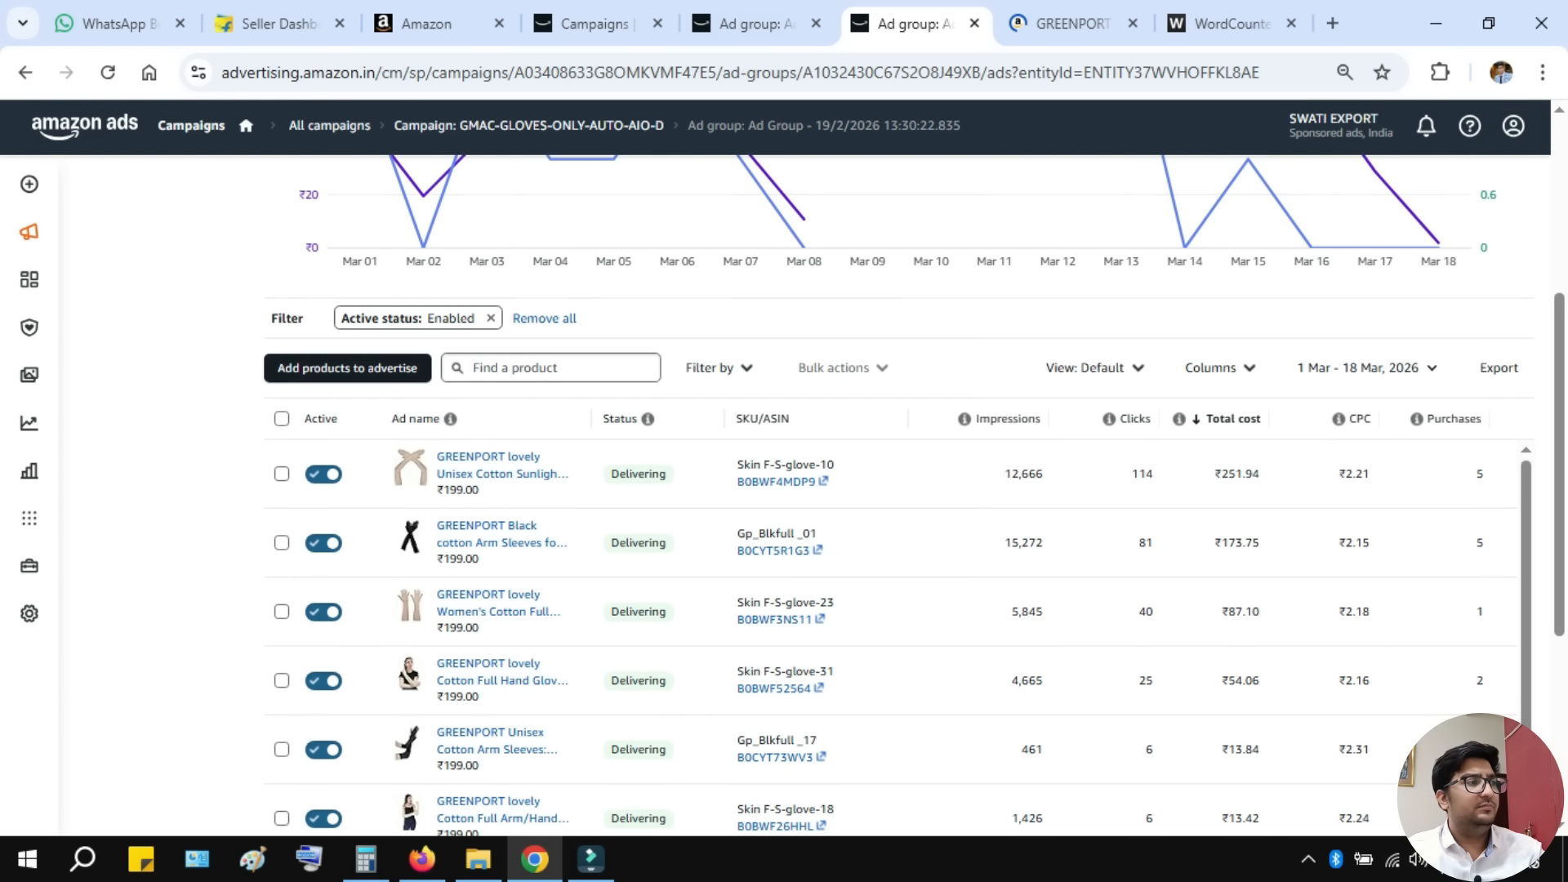
left_click(1062, 23)
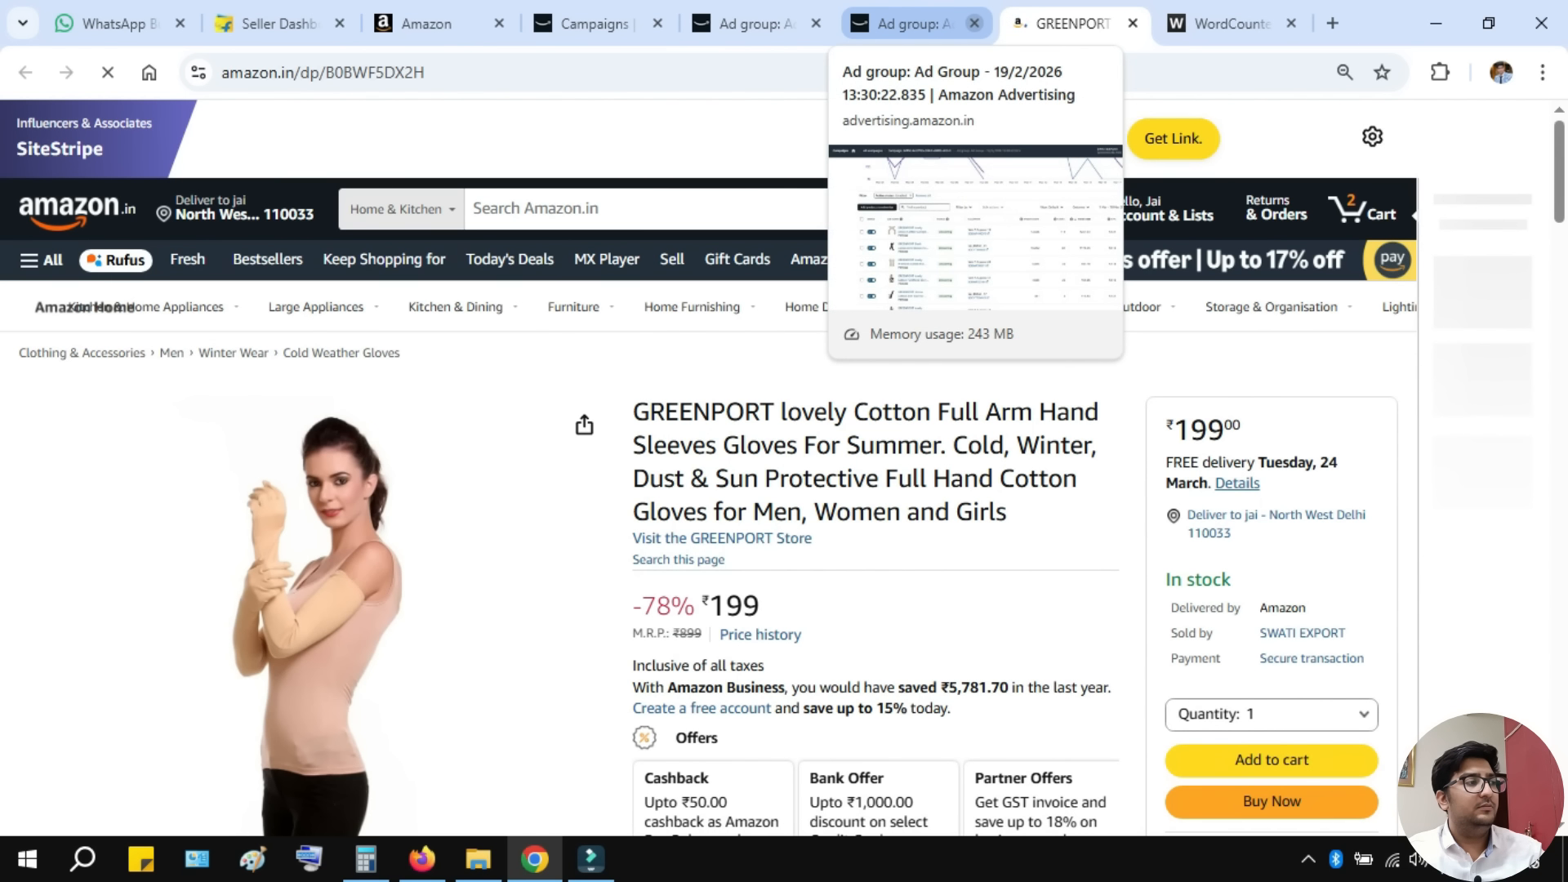
left_click(974, 23)
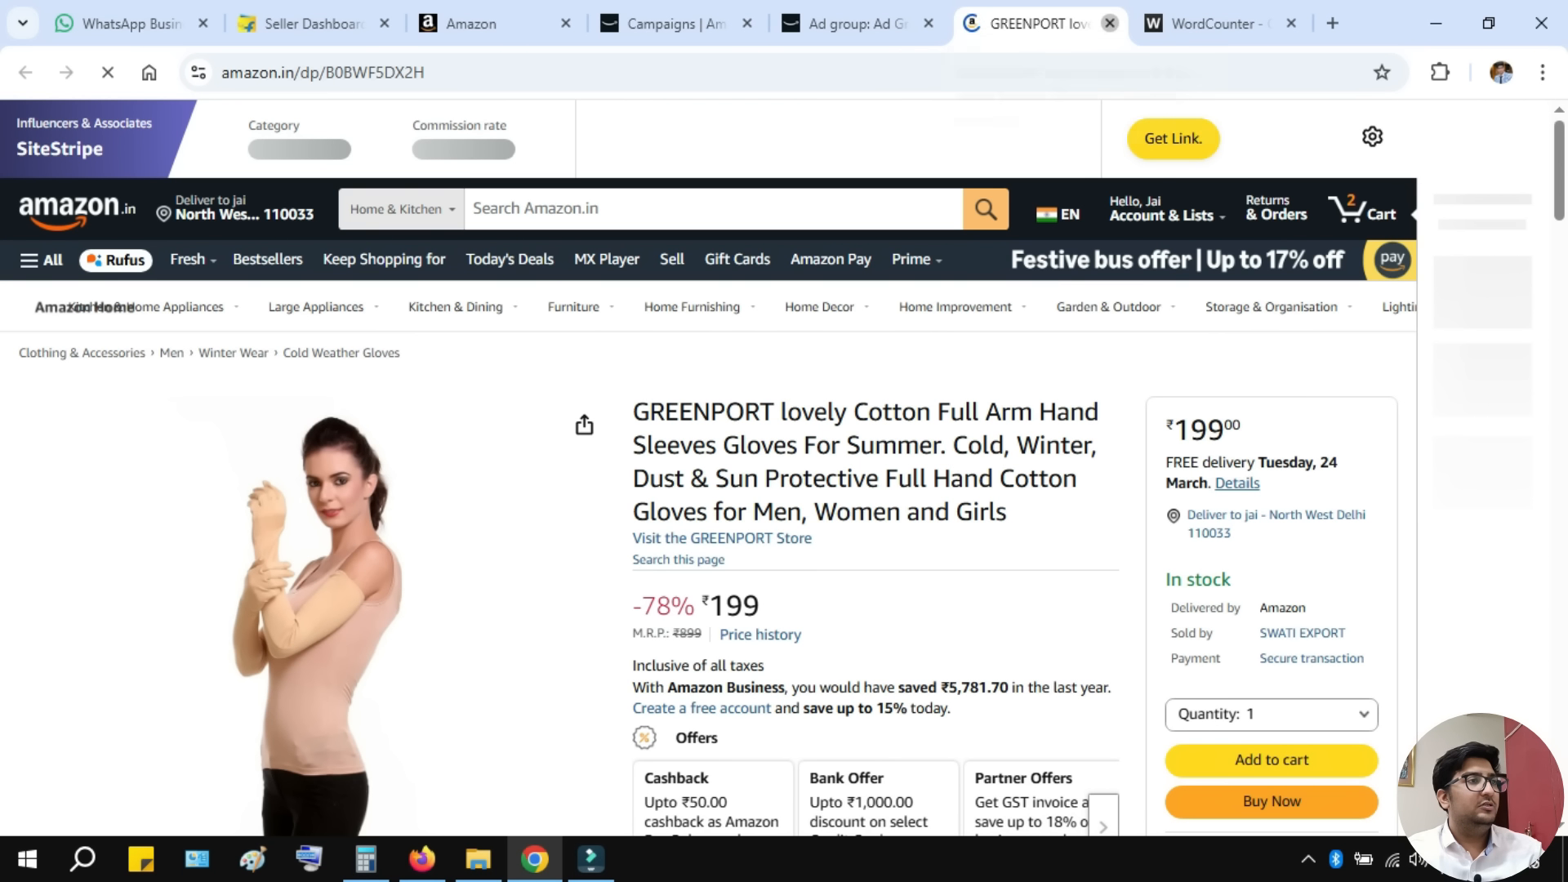
left_click(1110, 23)
- Look over the arm sleeve ad group's customer search terms and return to its targeting groups
scroll(817, 474, "up", 2)
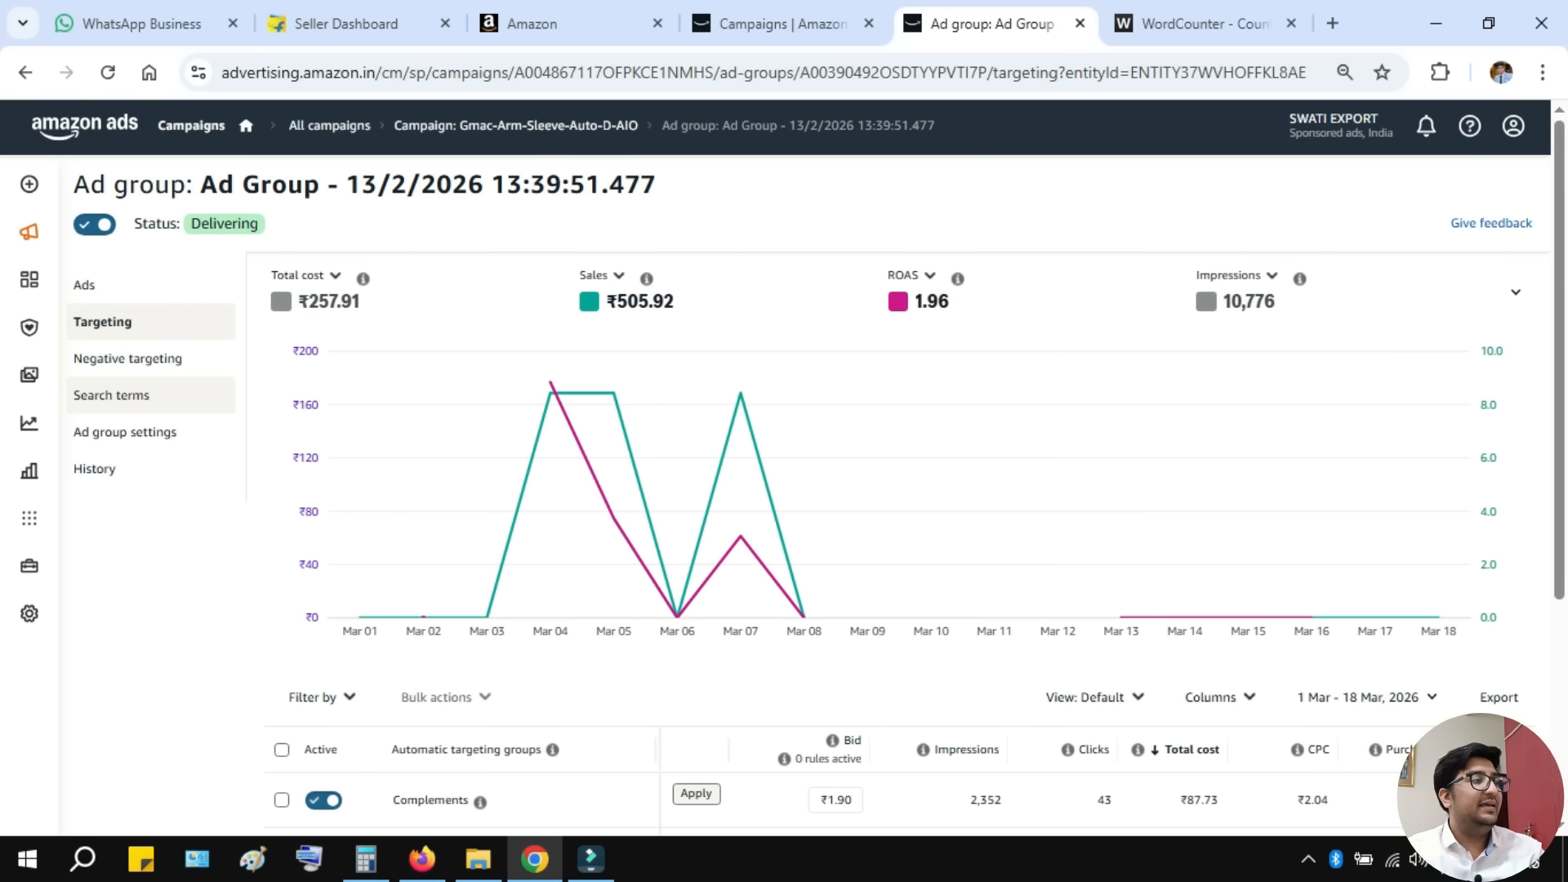
left_click(112, 394)
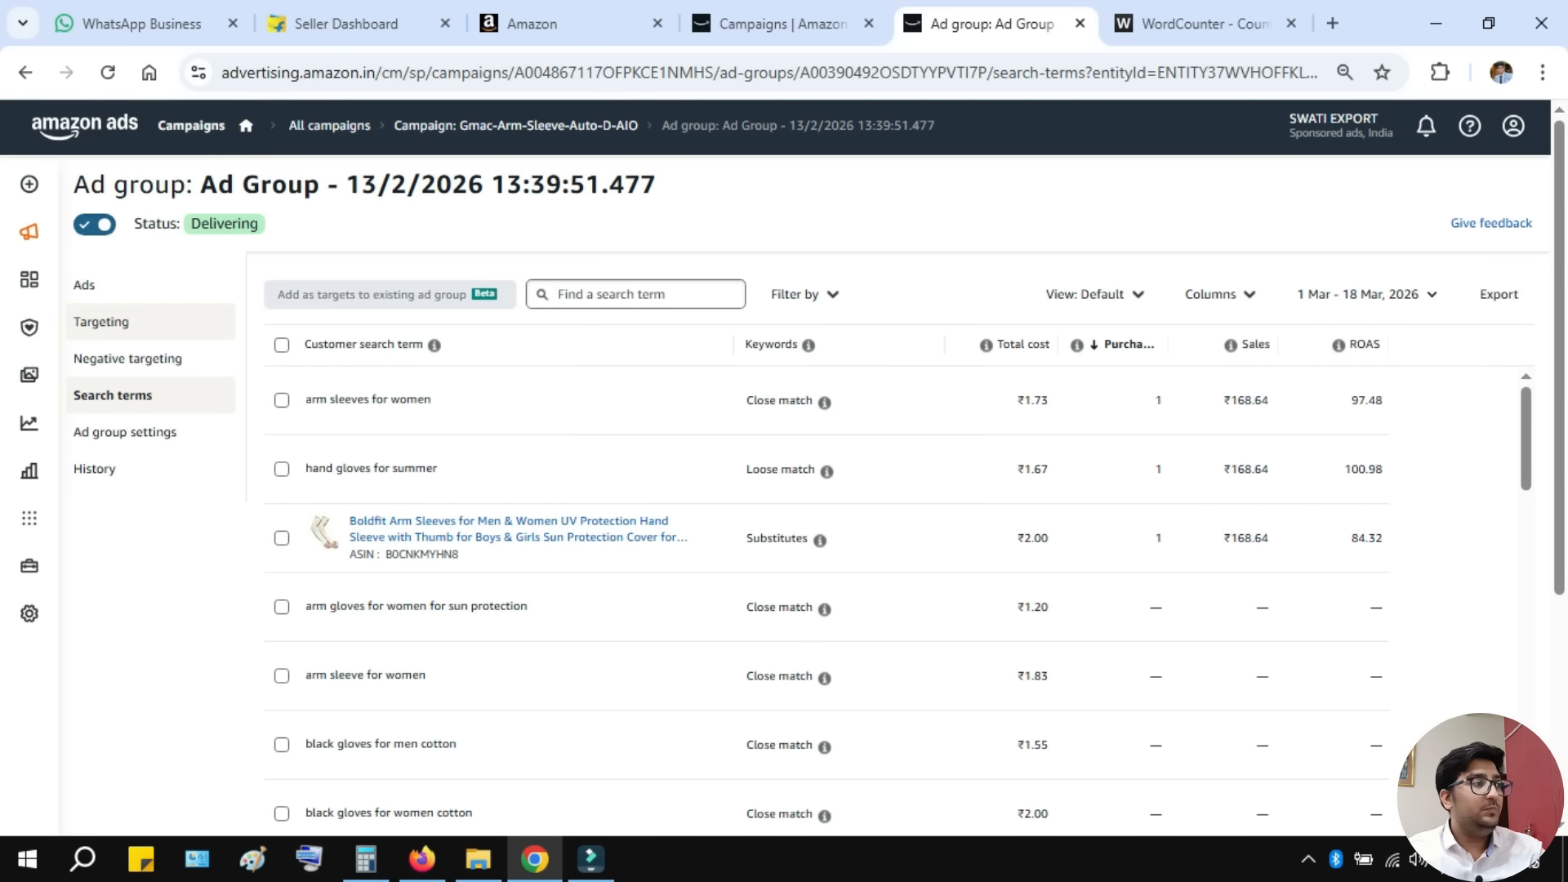
left_click(102, 321)
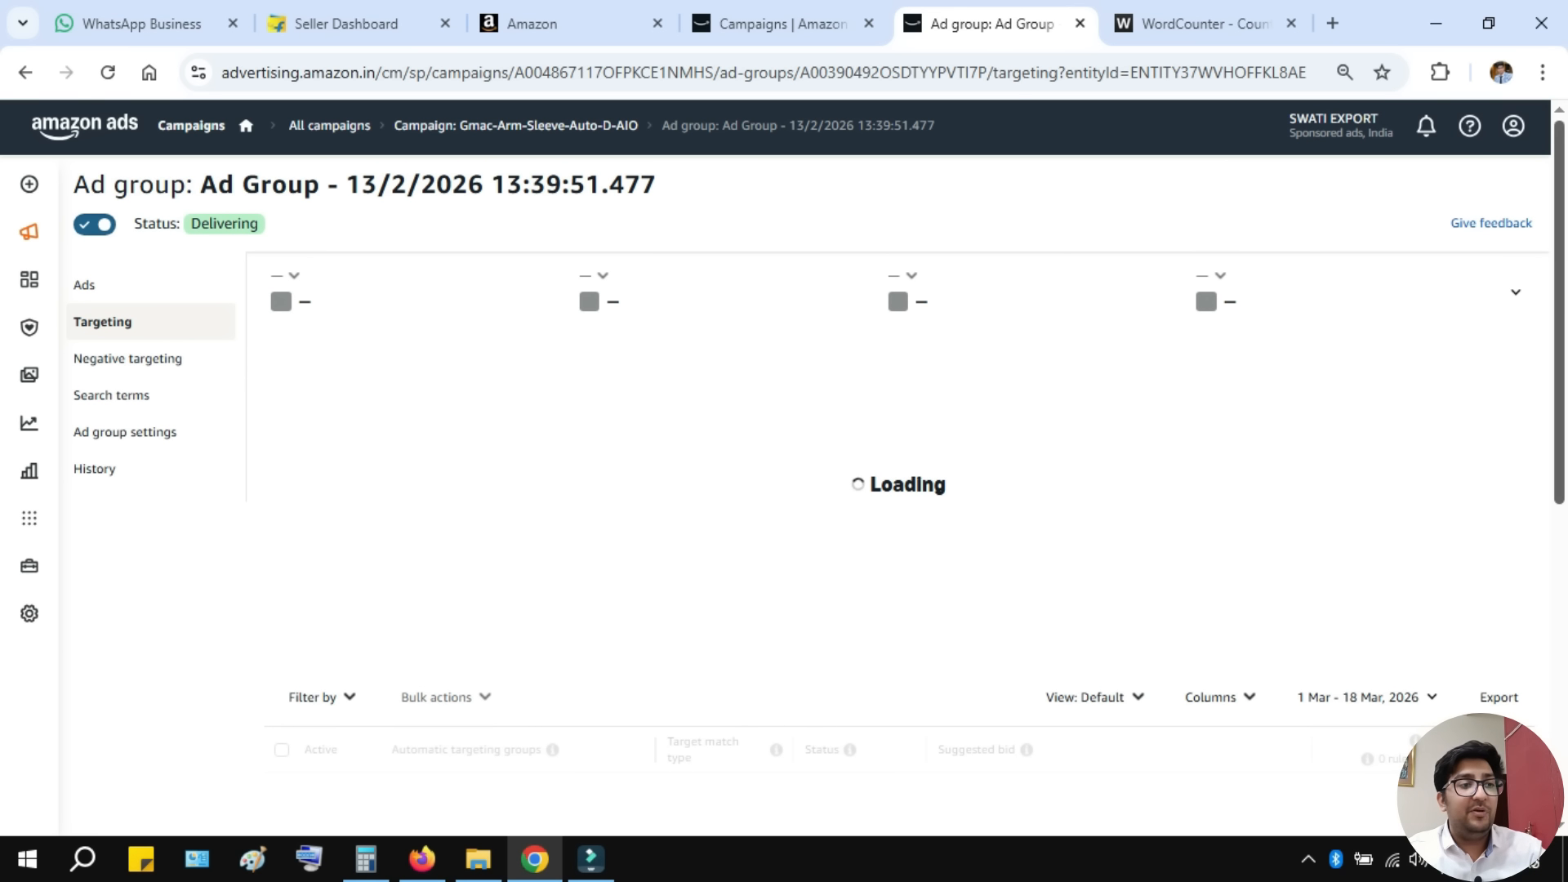
- Replace the ROAS metric with Purchases in the arm sleeve targeting chart and compare it with the total cost
left_click_drag(361, 301, 309, 301)
left_click(912, 276)
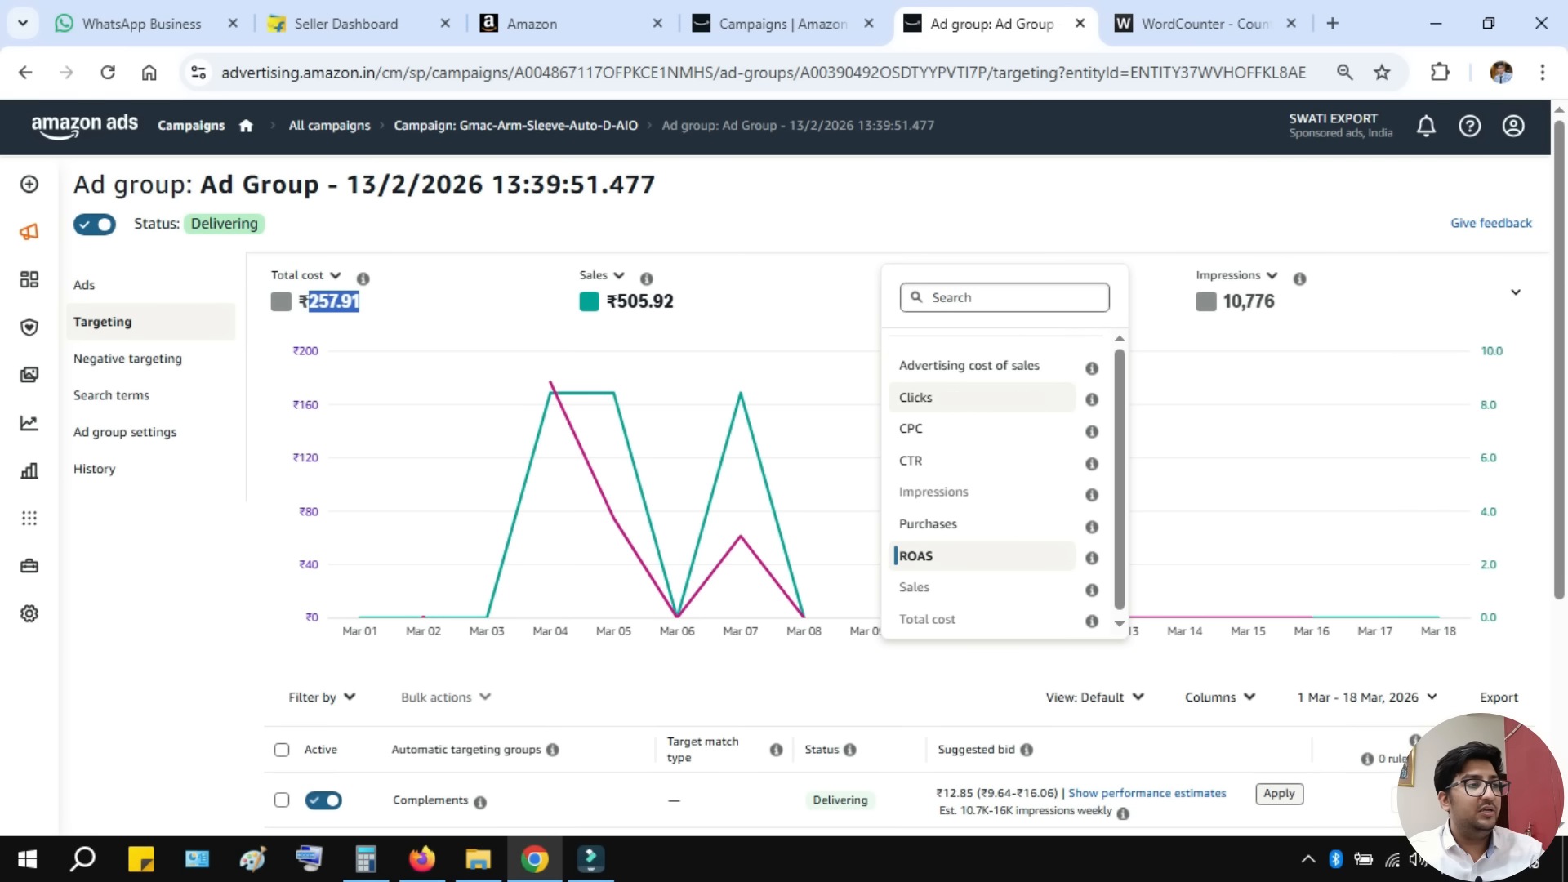
scroll(982, 461, "down", 1)
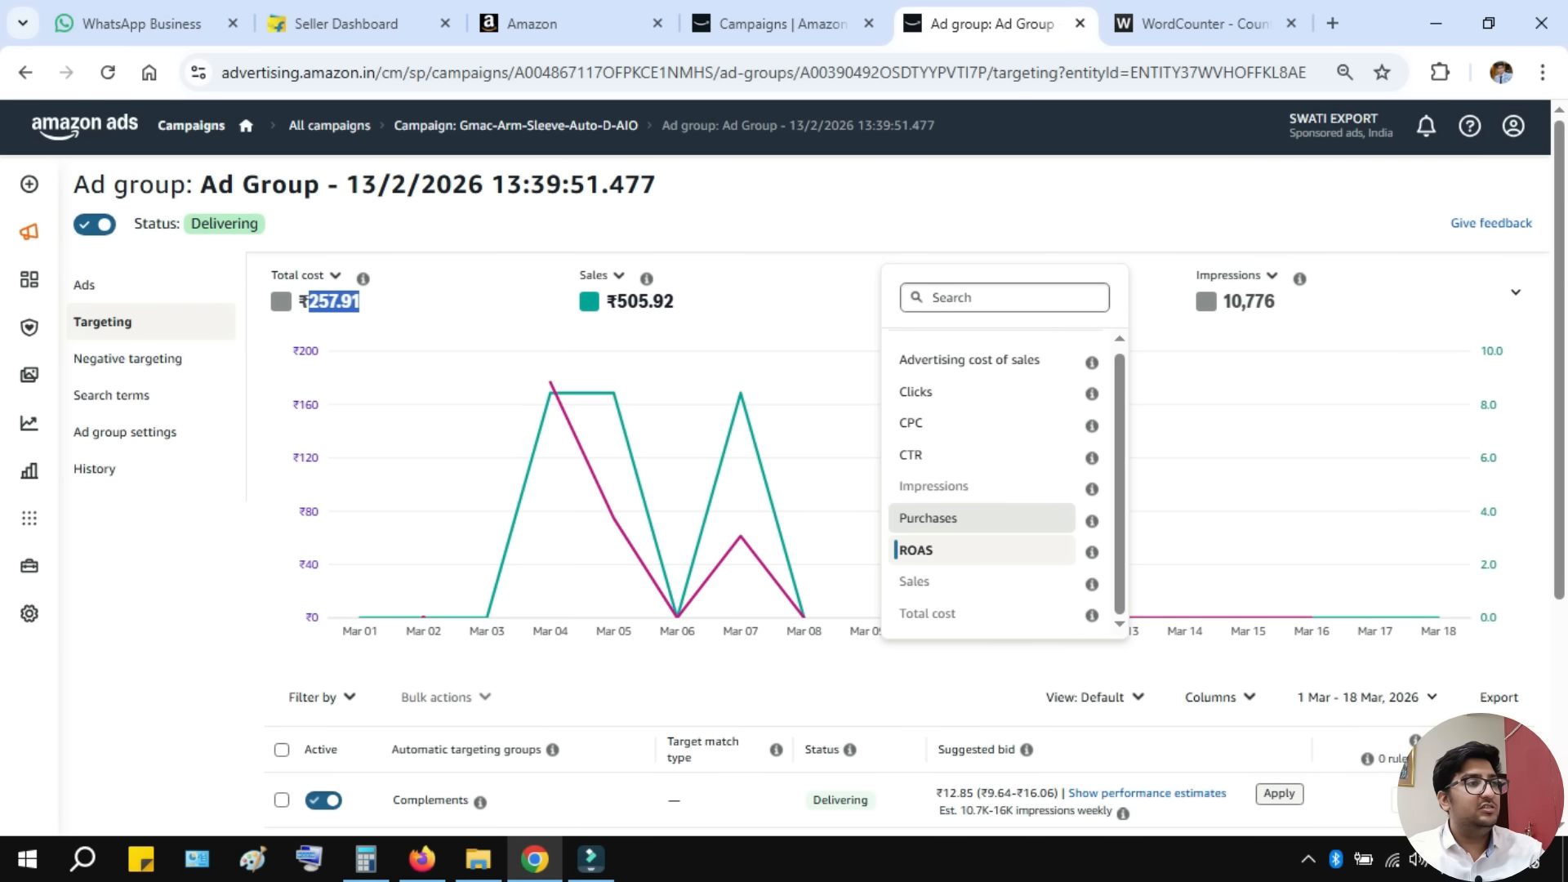
left_click(928, 517)
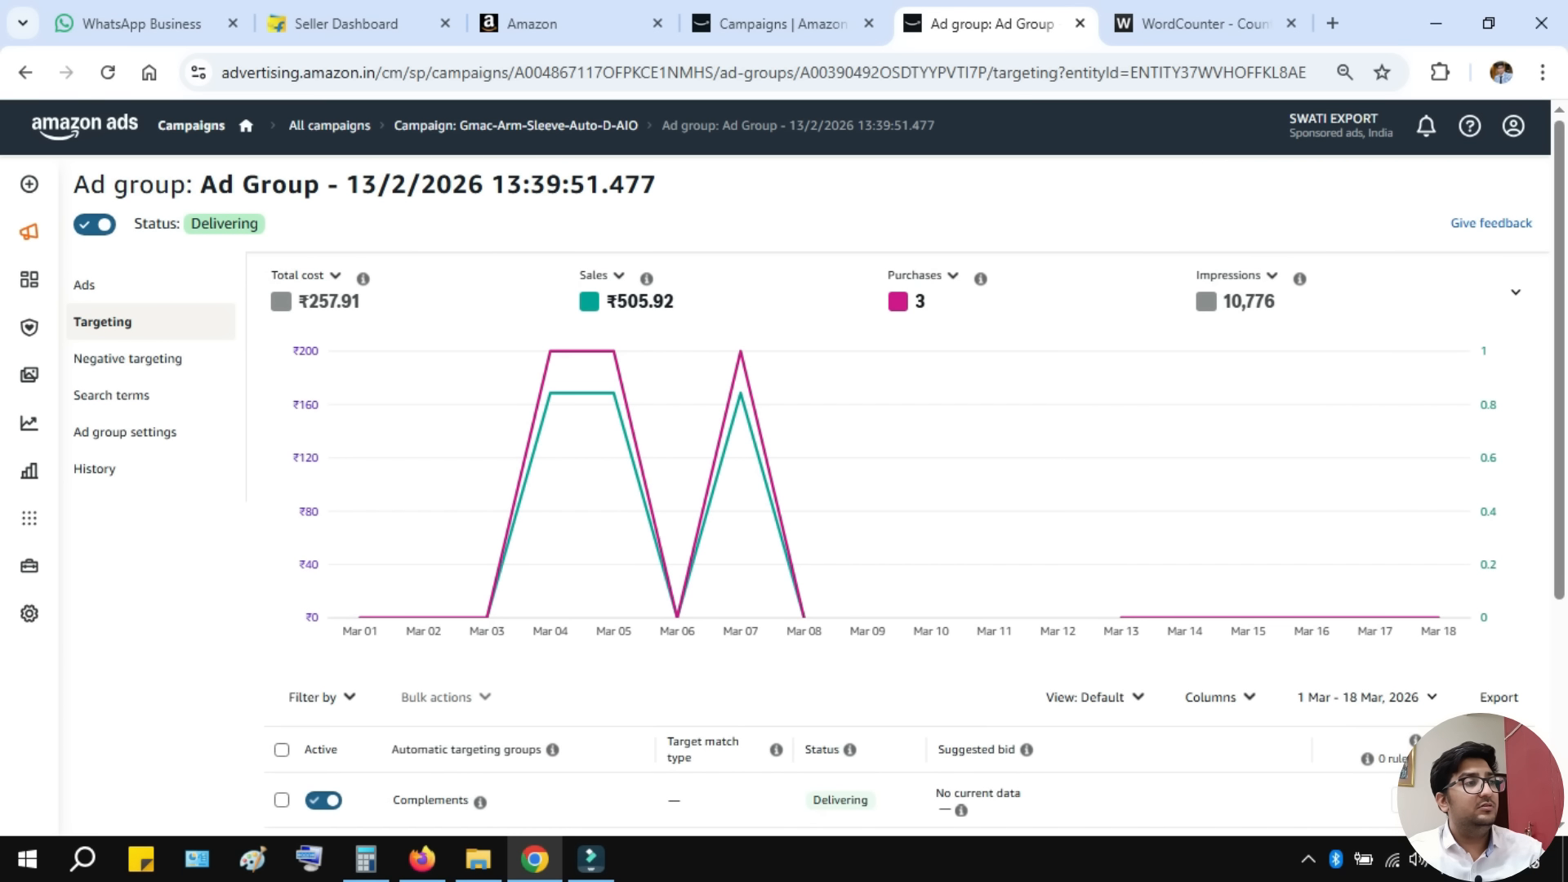
left_click_drag(361, 302, 310, 302)
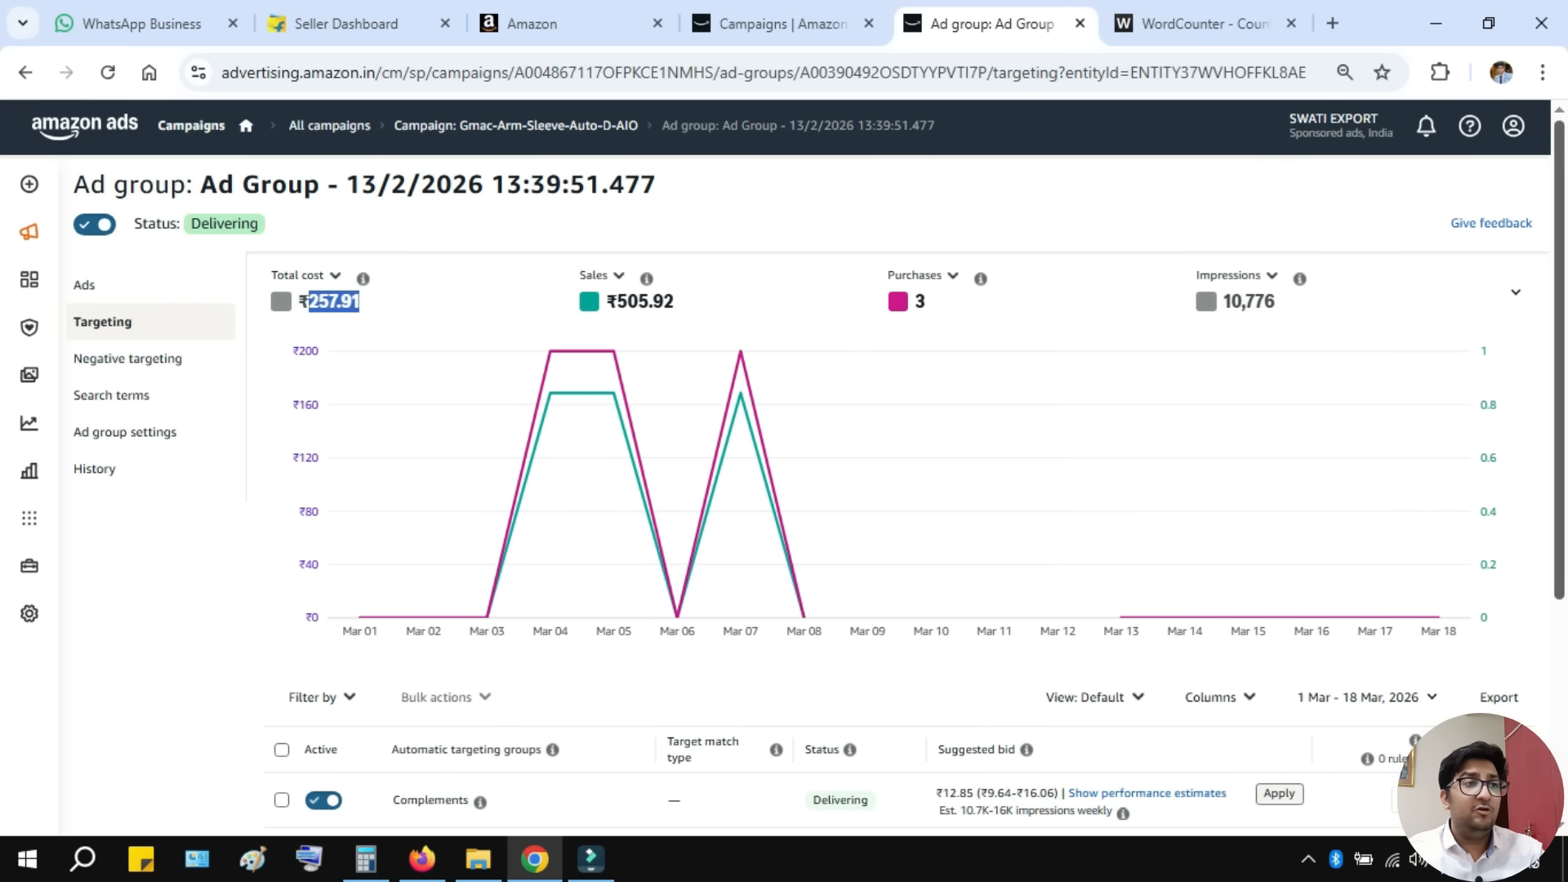
mouse_move(1559, 327)
left_mouse_down()
mouse_move(1559, 513)
mouse_move(1559, 326)
left_mouse_up()
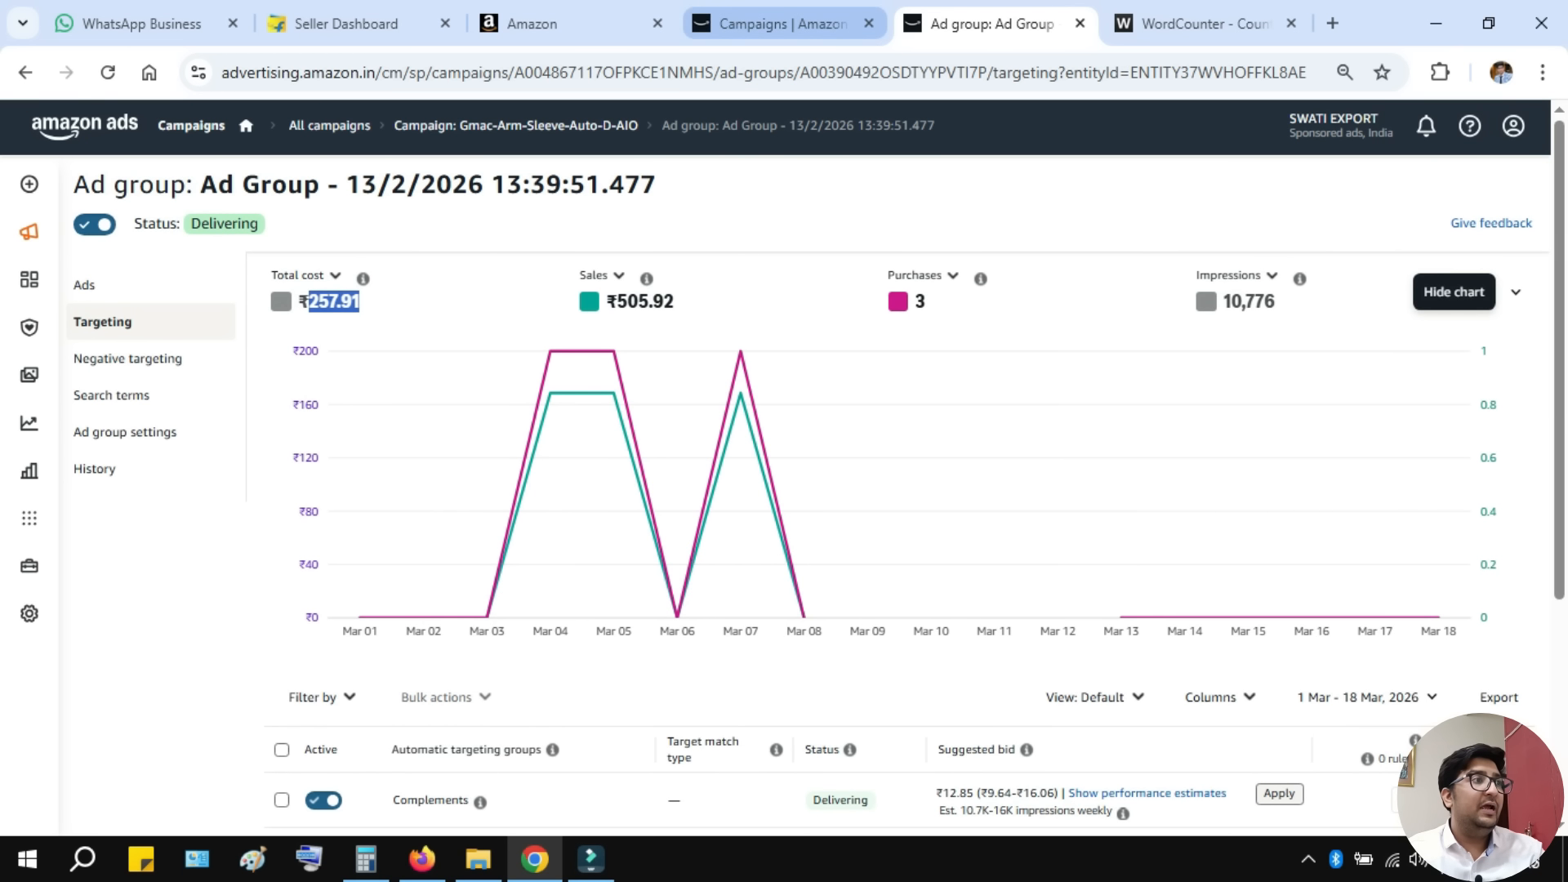
- Return to the campaign list and compare the total cost and purchases of the two Gmac-Arm-Sleeve-Auto-D-AIO campaigns
left_click(782, 24)
left_click(991, 25)
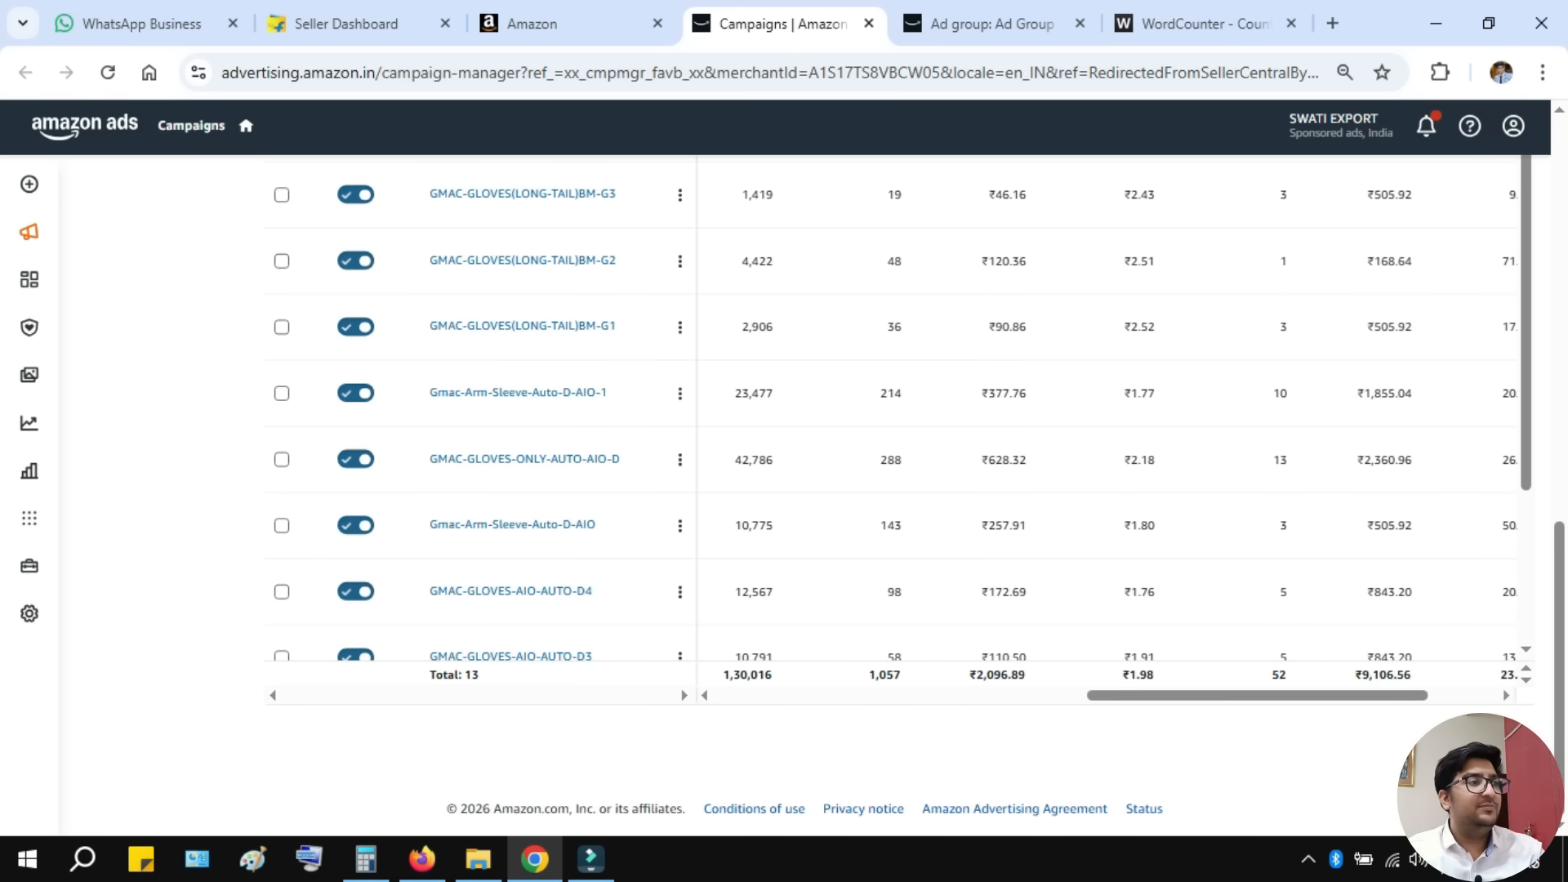
double_click(1004, 393)
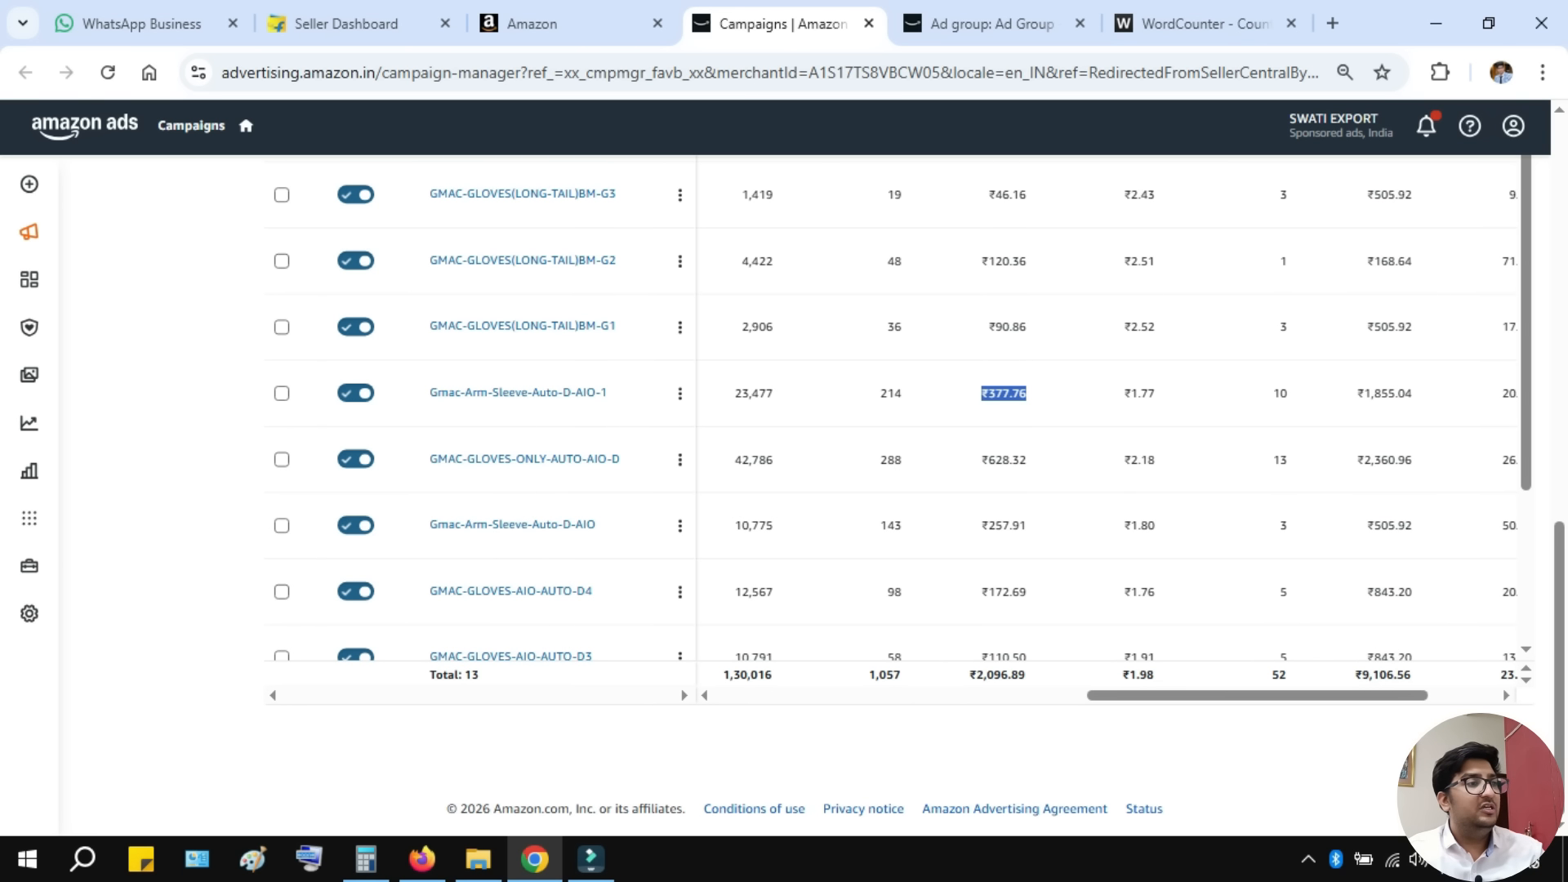
left_click_drag(981, 526, 1027, 526)
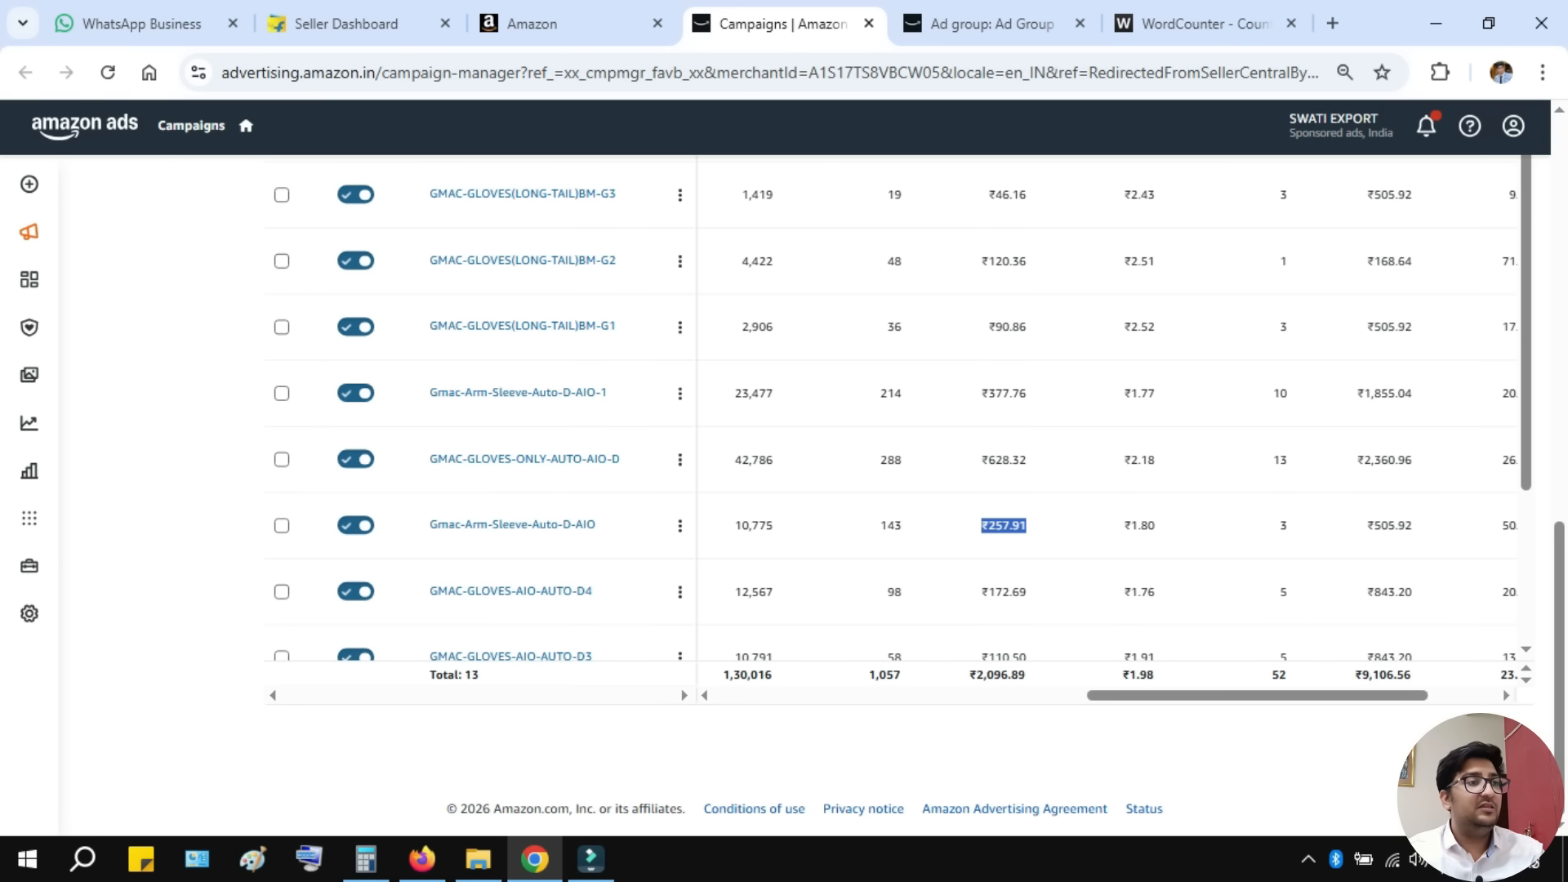
left_click_drag(1278, 526, 1288, 526)
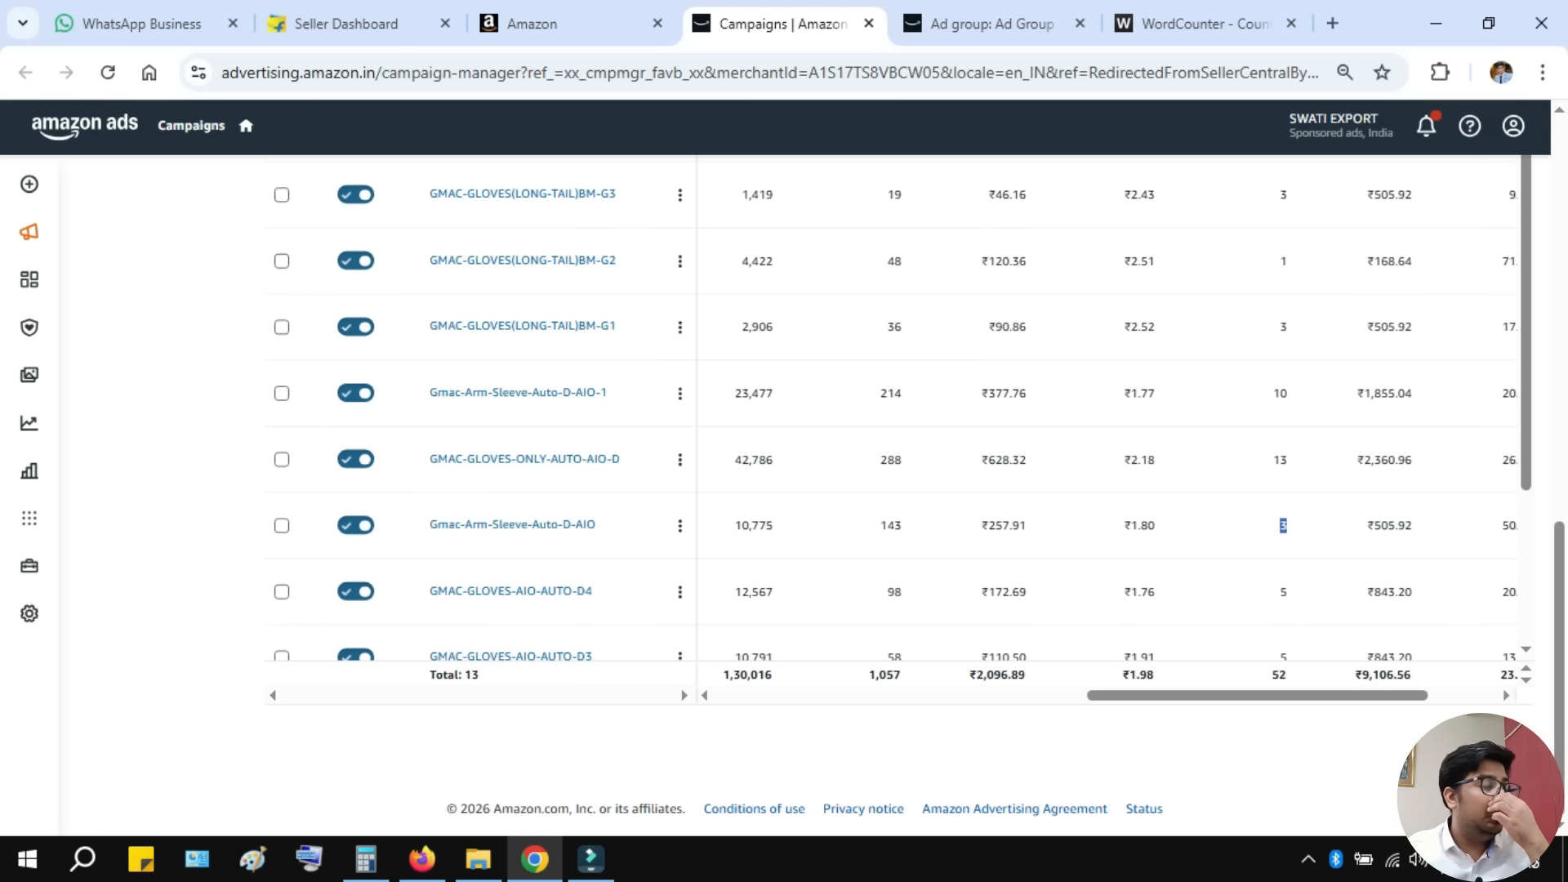
- Open the GMAC-GLOVES-ONLY-AUTO-AIO-D campaign in a new tab and check its total cost in the campaign list
right_click(597, 463)
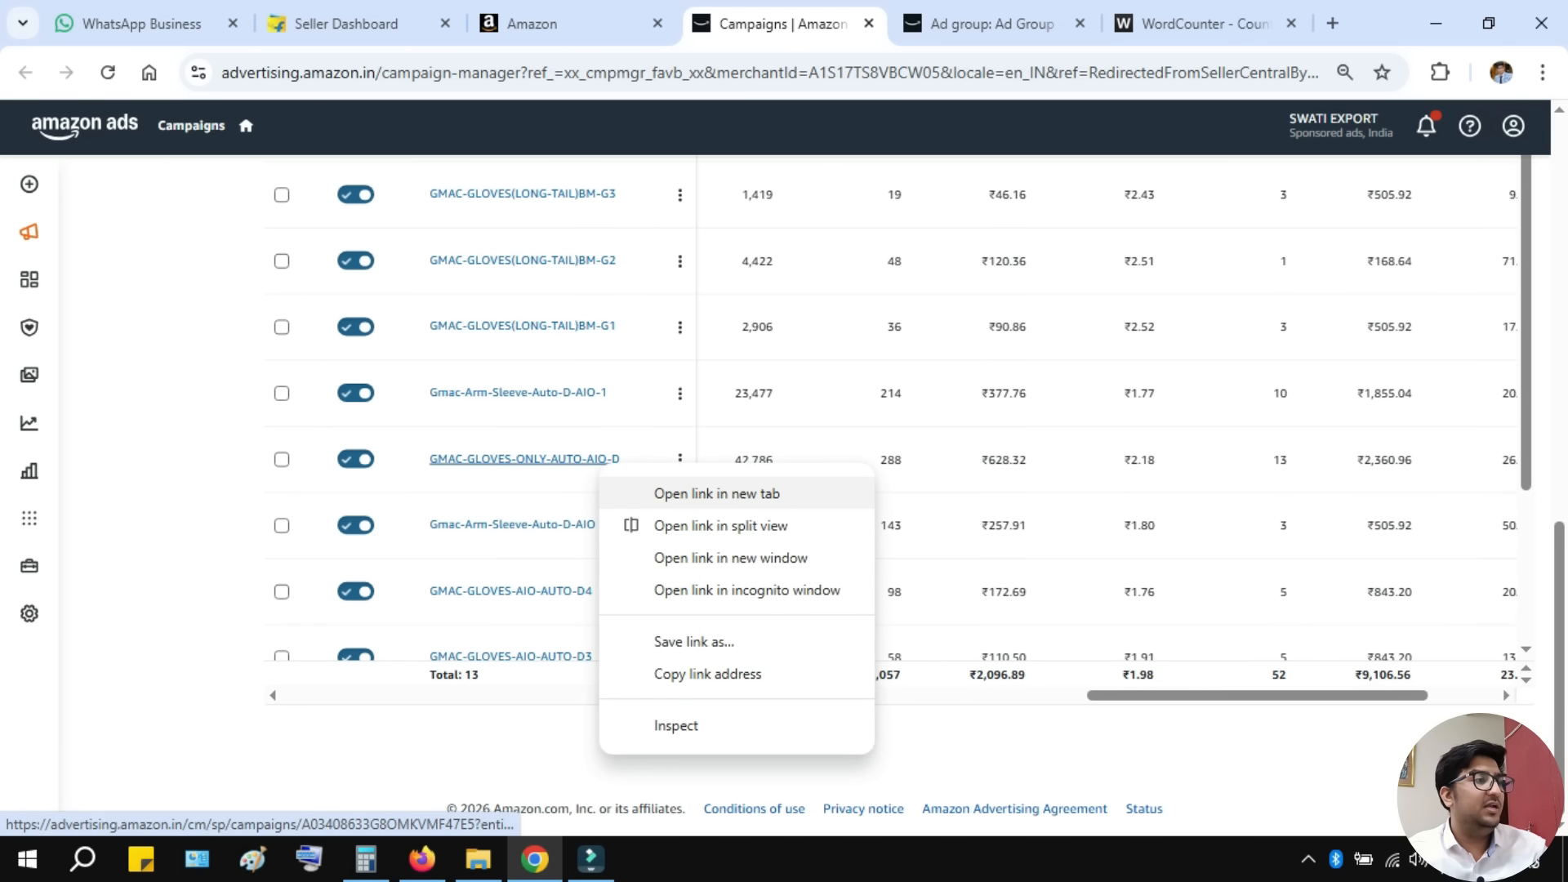
left_click(972, 24)
left_click(776, 24)
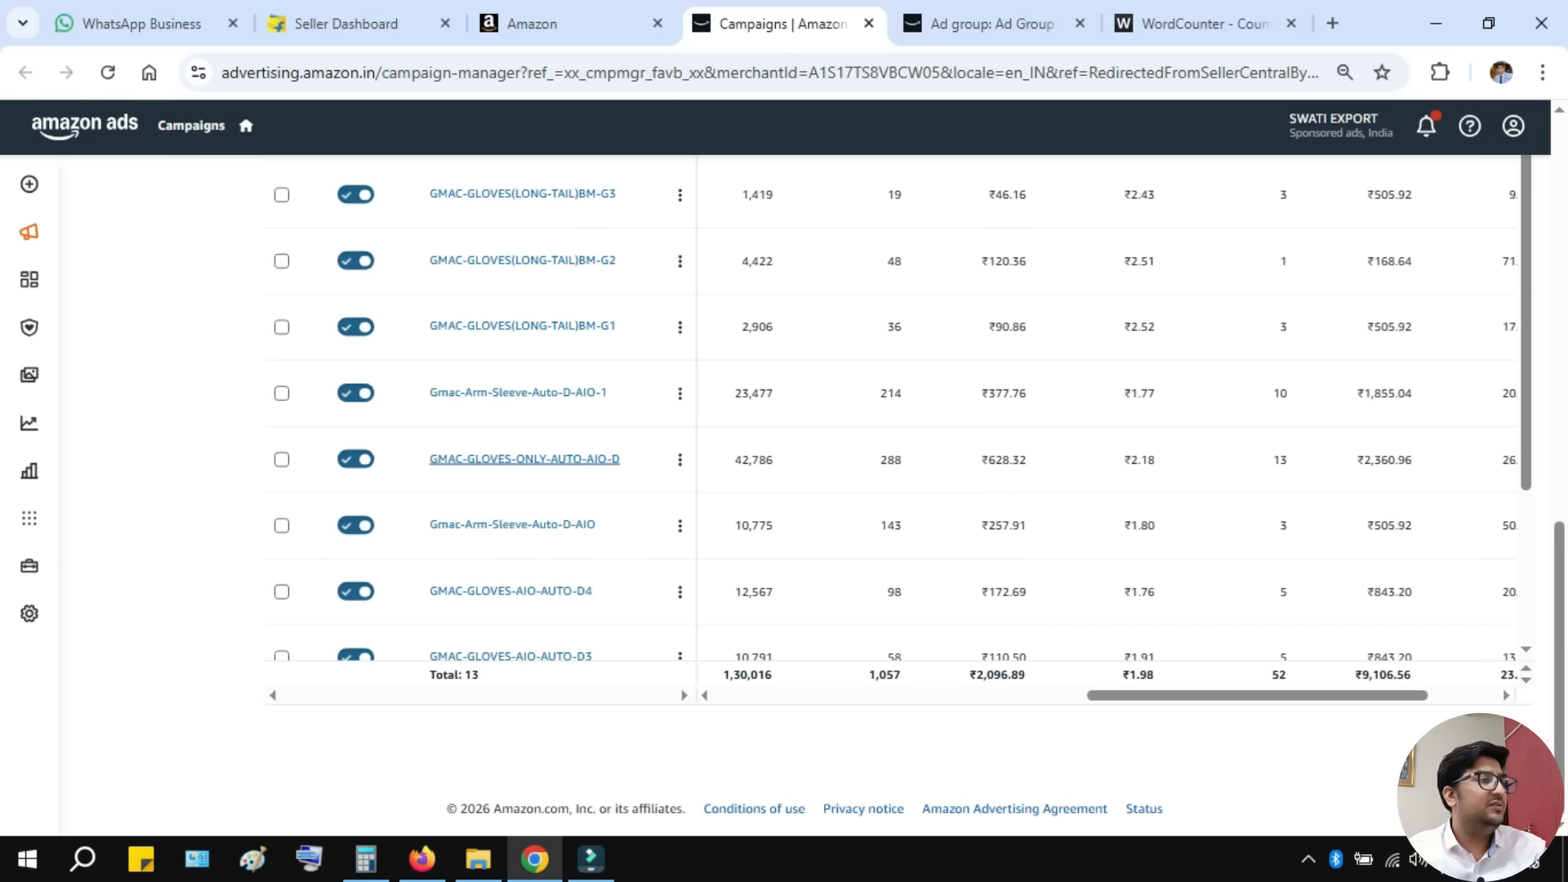
right_click(508, 462)
left_click(623, 494)
double_click(1004, 459)
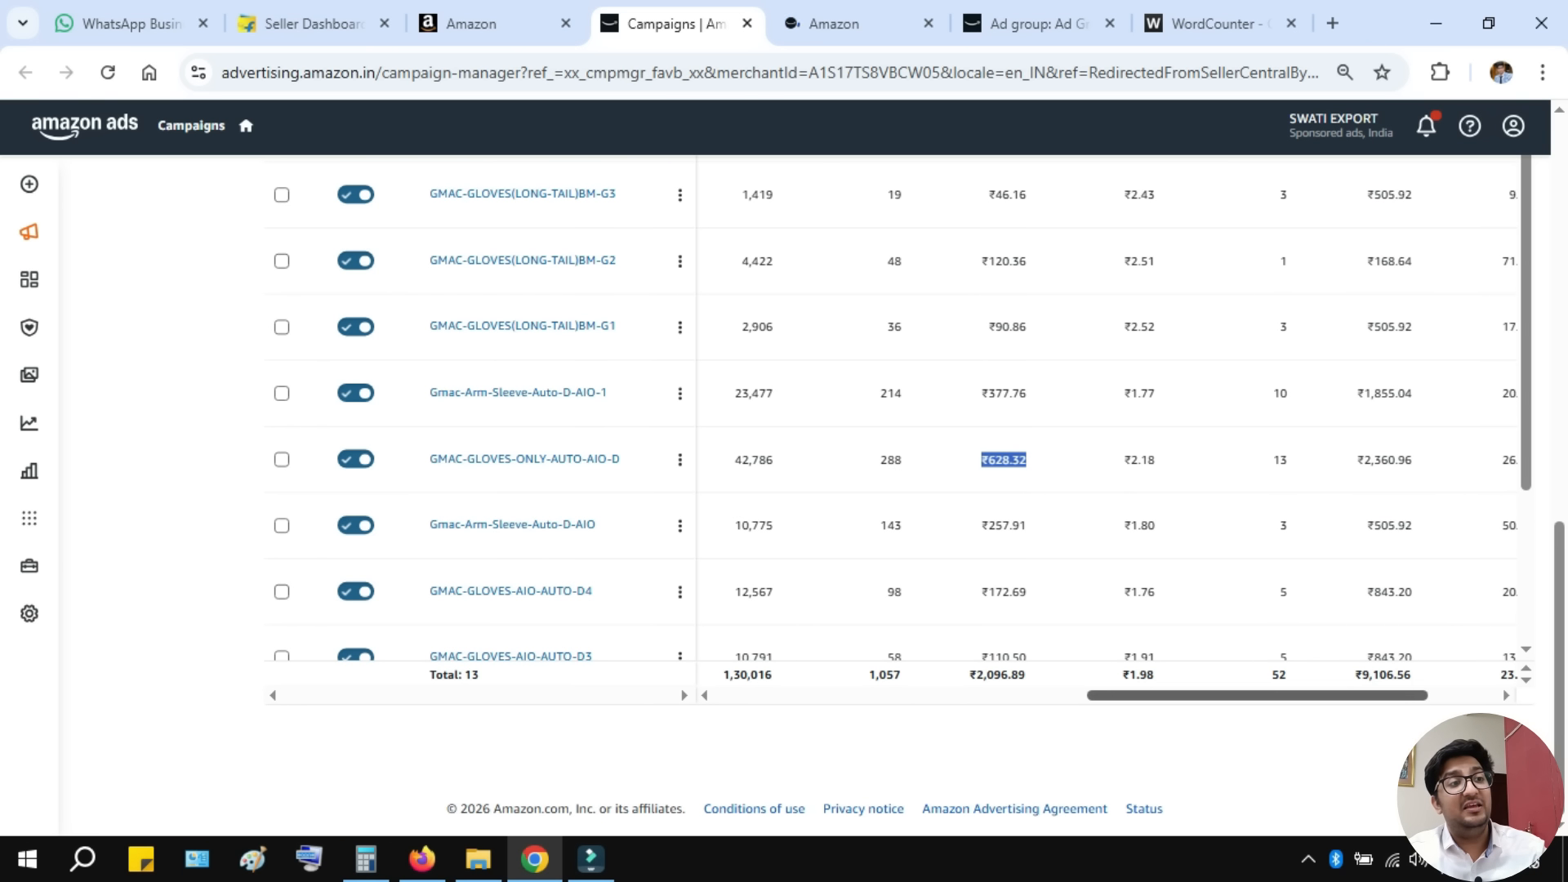
- Open the ad group of the GMAC-GLOVES-ONLY-AUTO-AIO-D campaign in its own tab
left_click(992, 23)
left_click(854, 24)
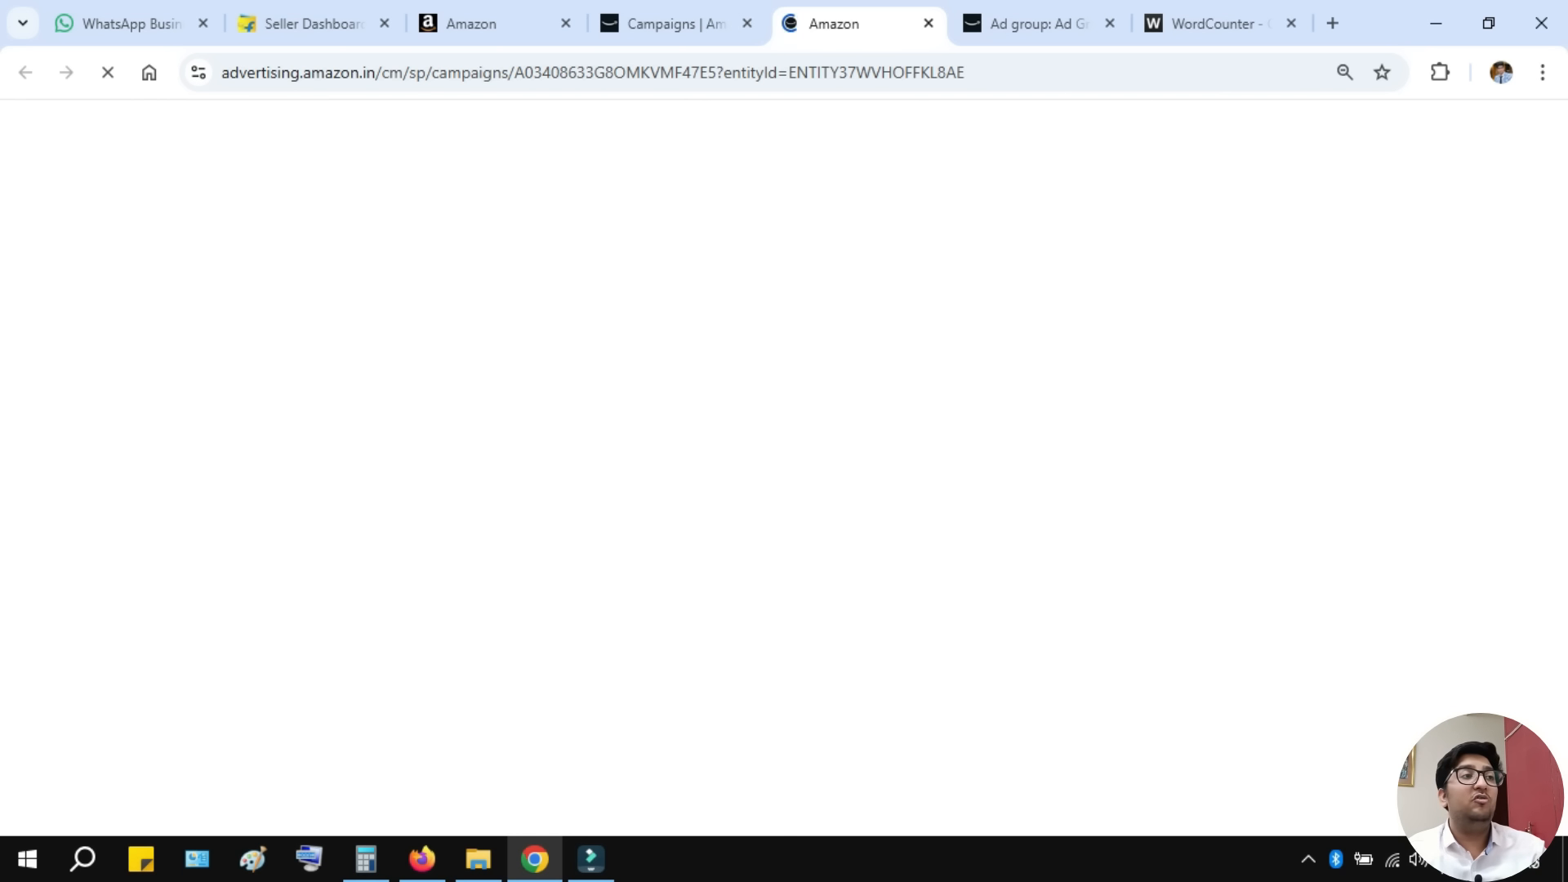
left_click(1021, 24)
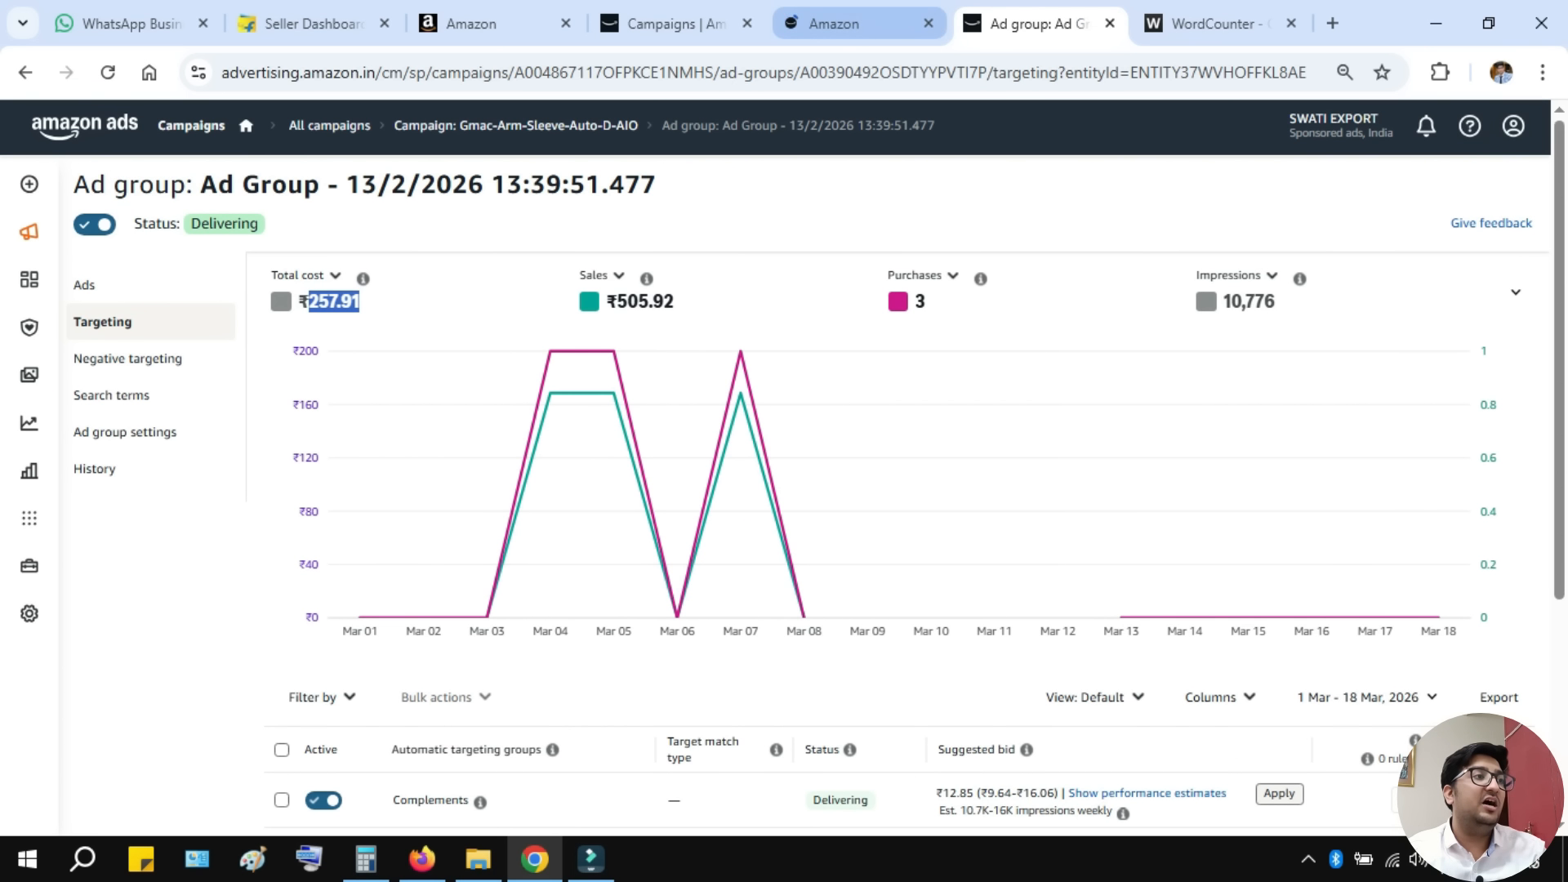
left_click_drag(849, 24, 940, 24)
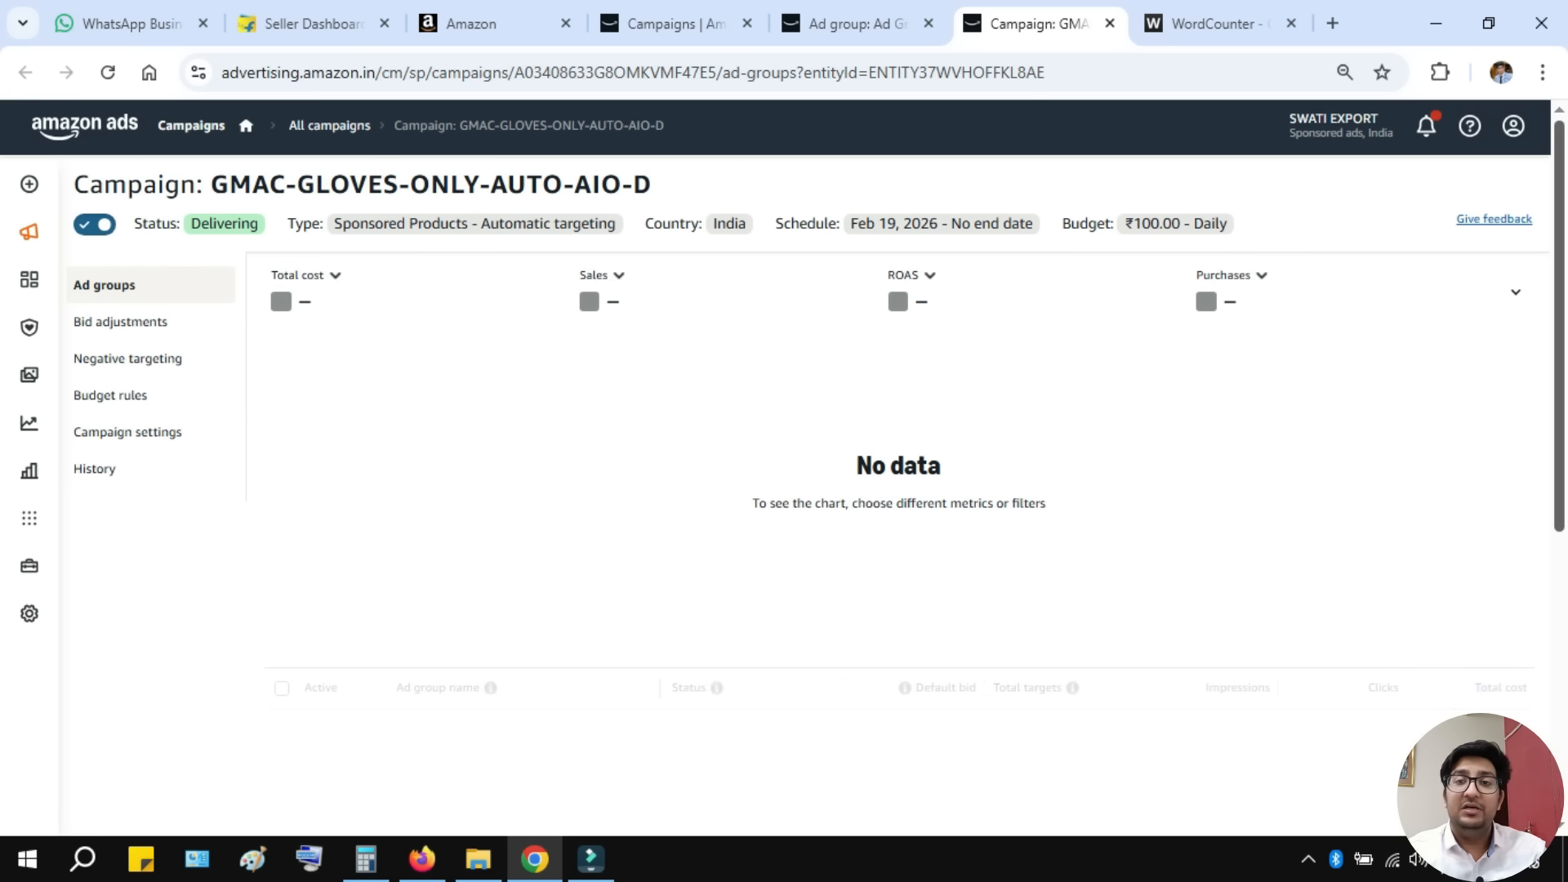
scroll(898, 490, "down", 2)
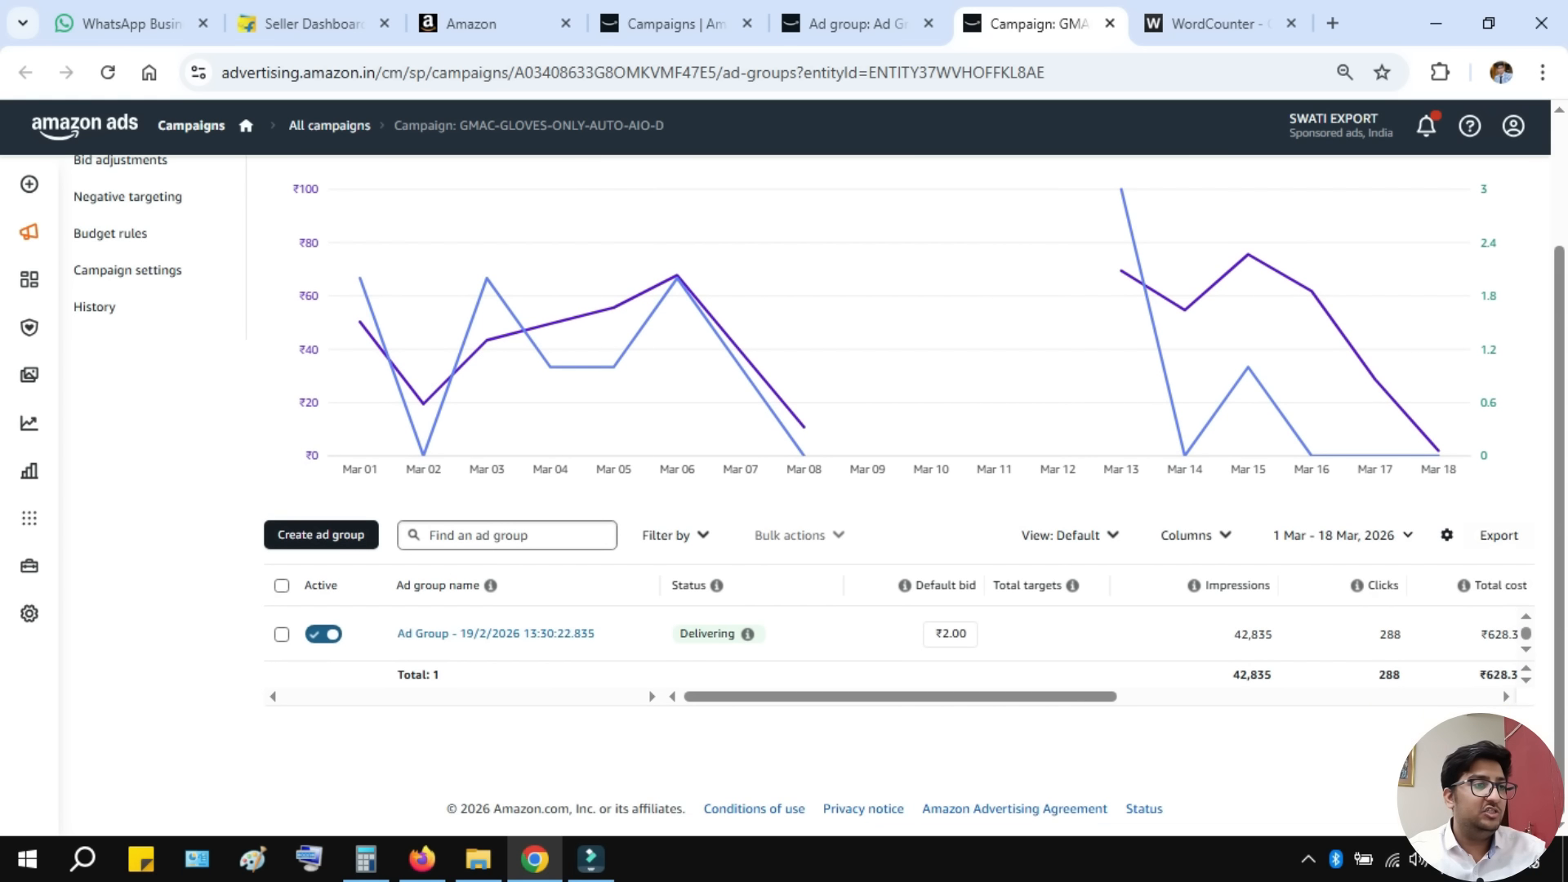
left_click(496, 634)
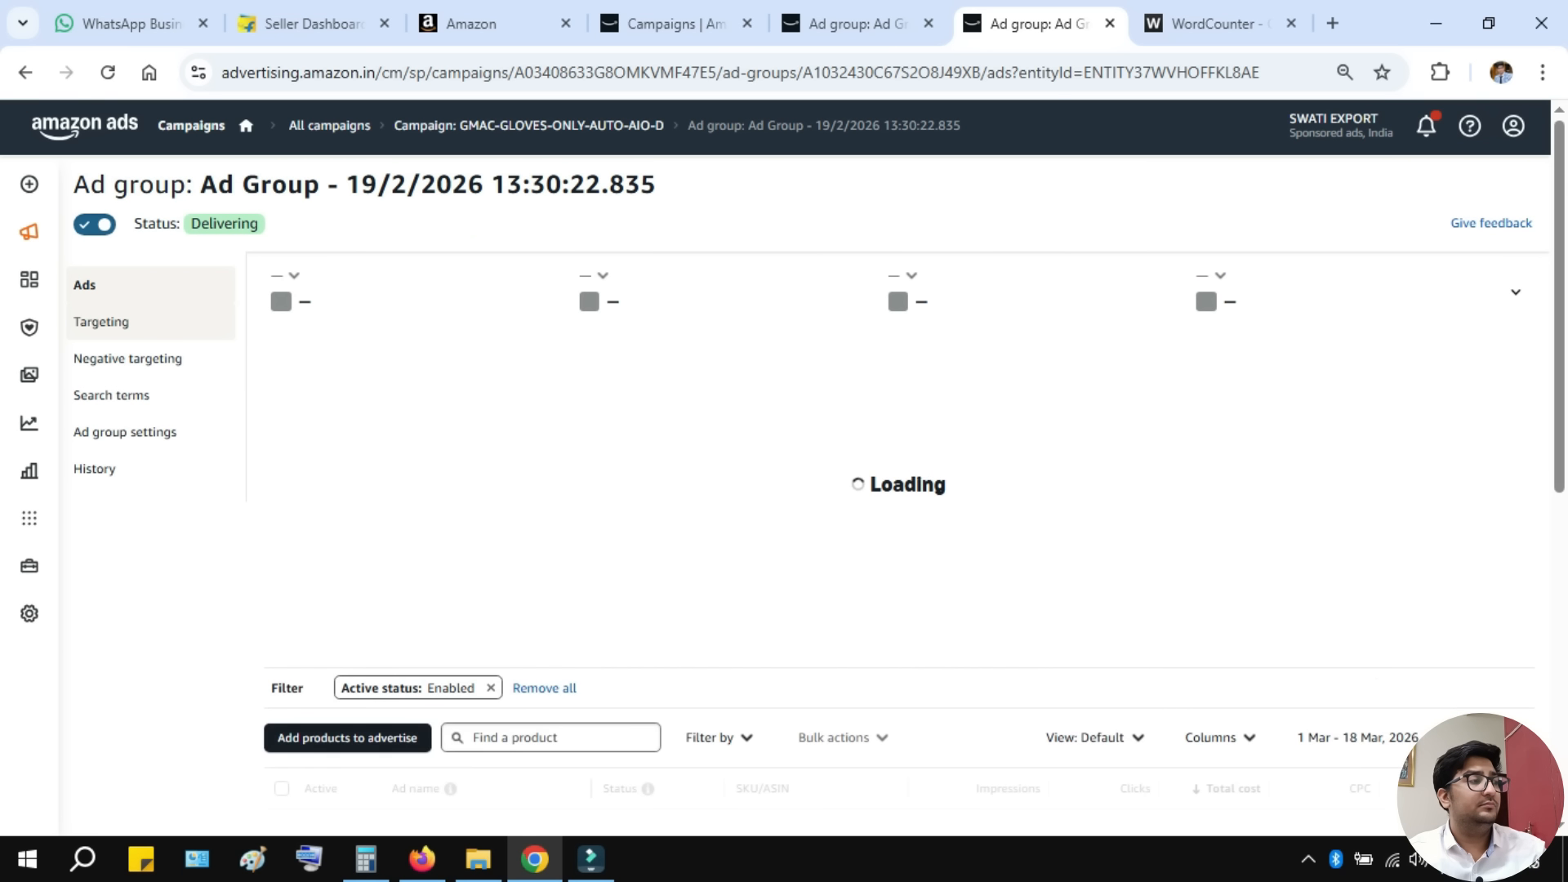
- Show the gloves ad group's automatic targeting groups and compare their bids, clicks, total cost and purchases
left_click(102, 321)
scroll(898, 490, "down", 2)
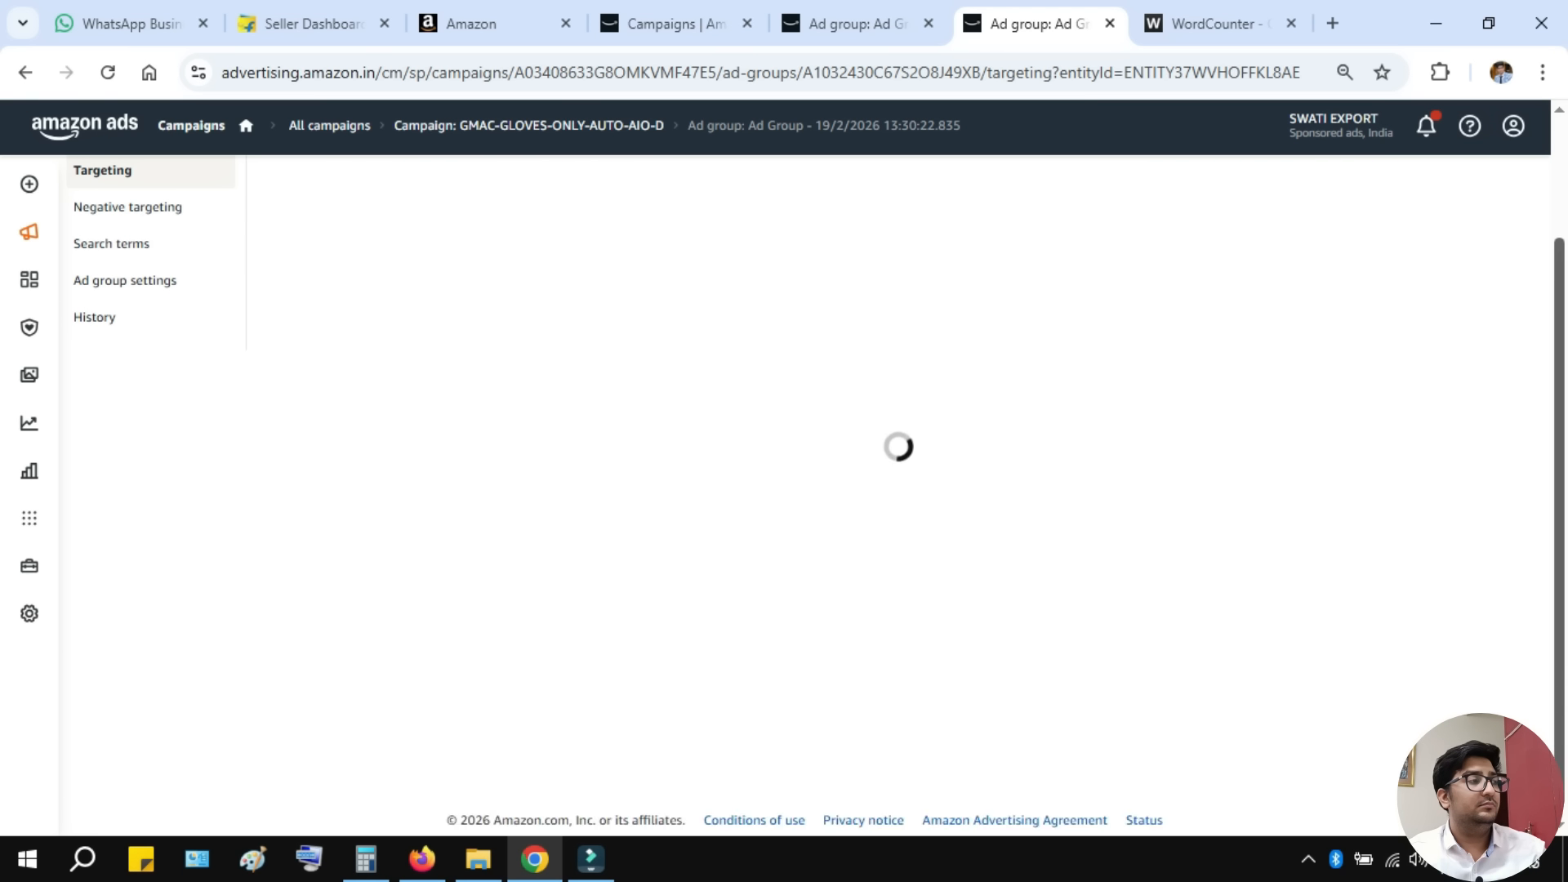
scroll(817, 490, "down", 3)
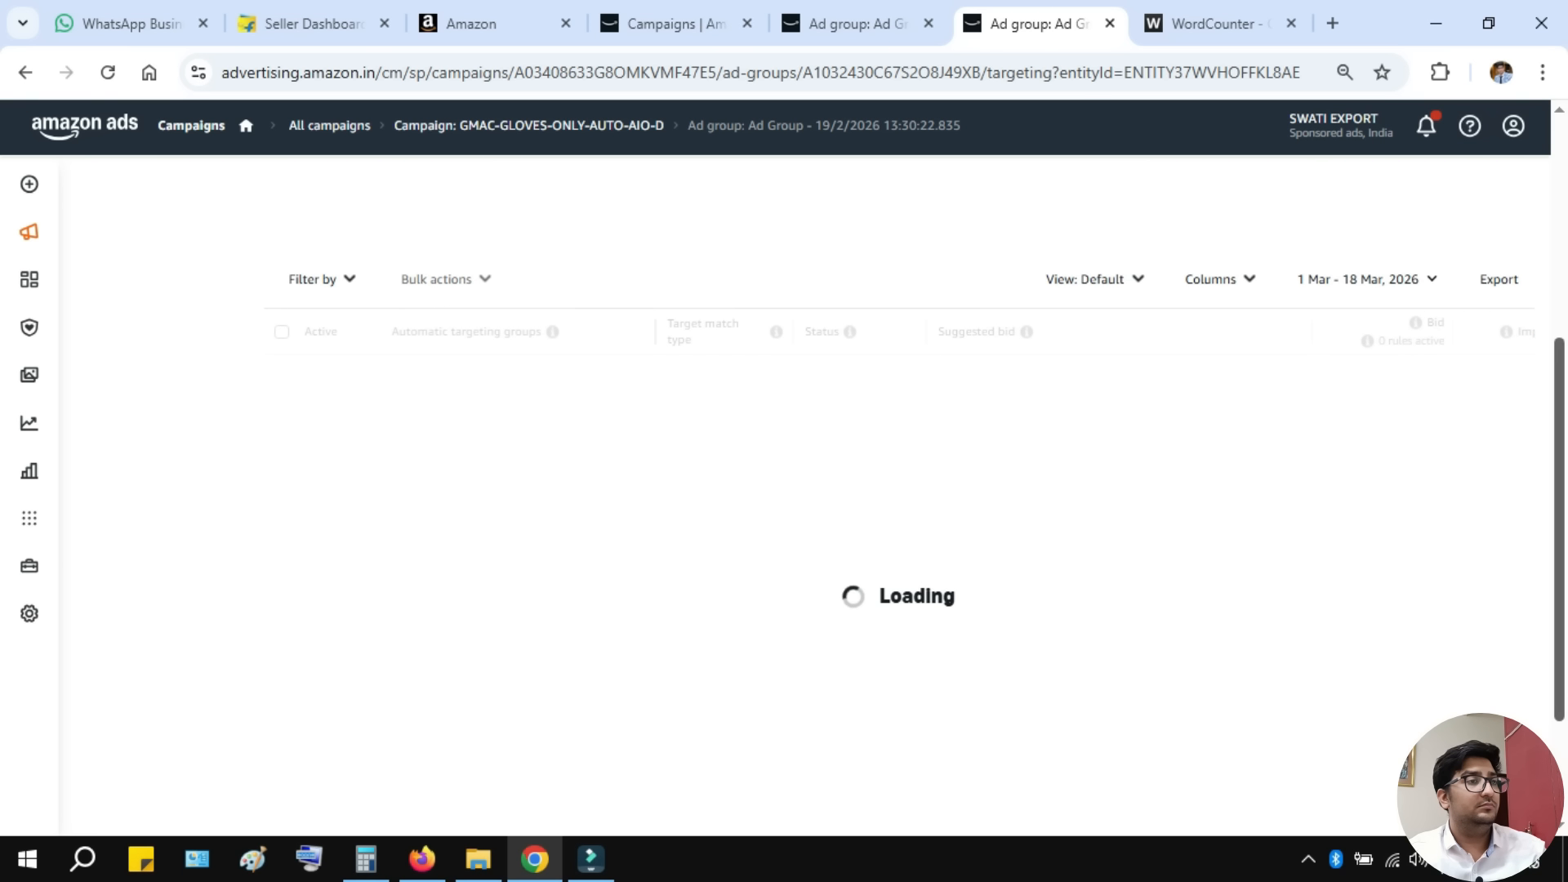
scroll(899, 490, "up", 4)
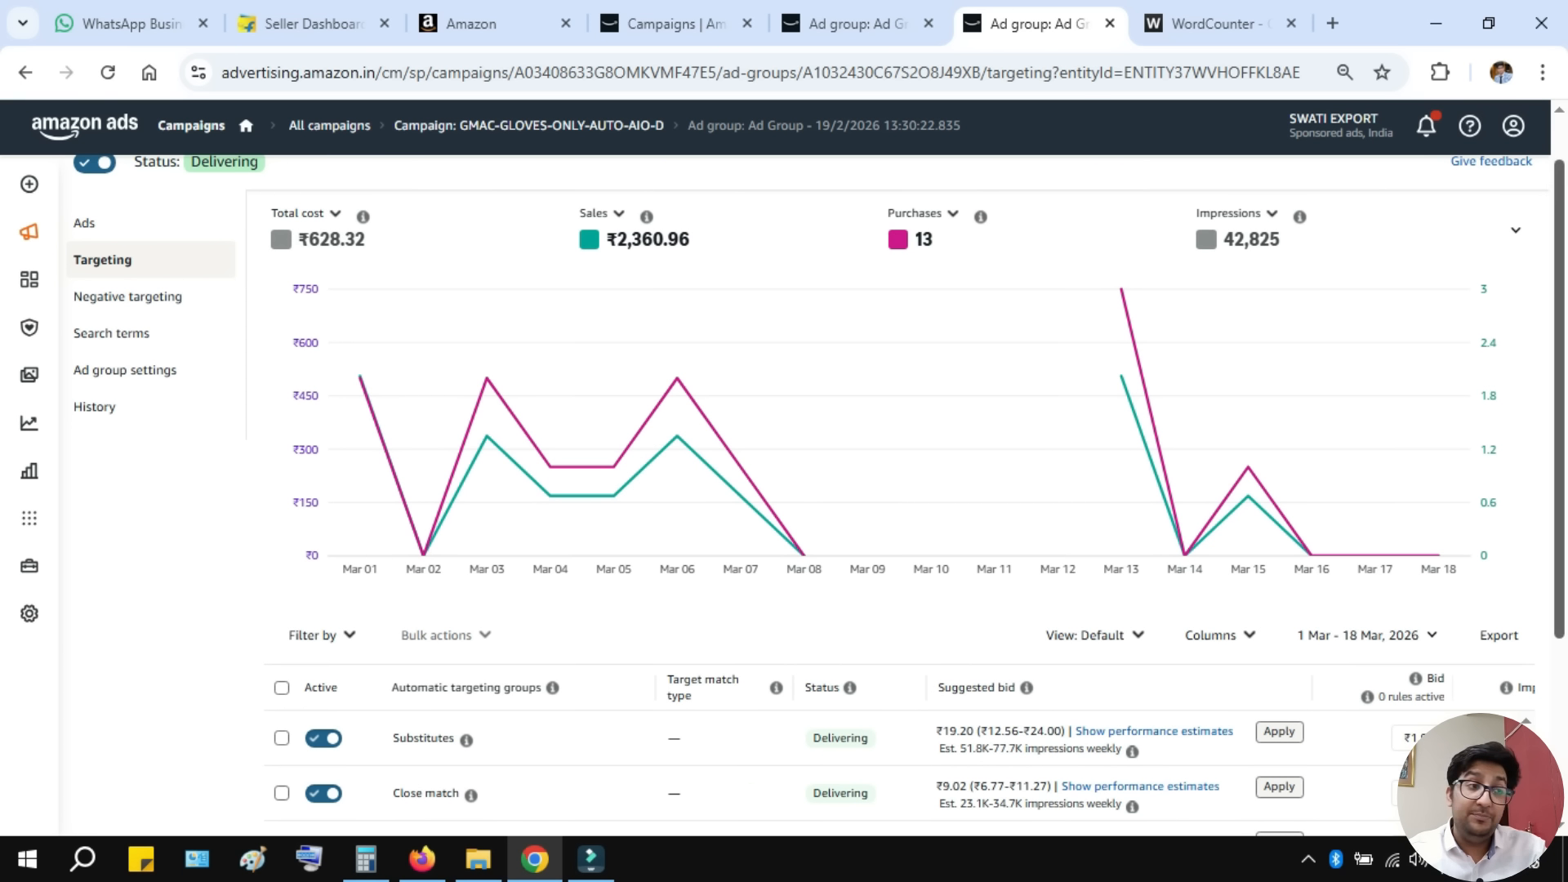
scroll(898, 408, "down", 3)
scroll(1094, 613, "right", 6)
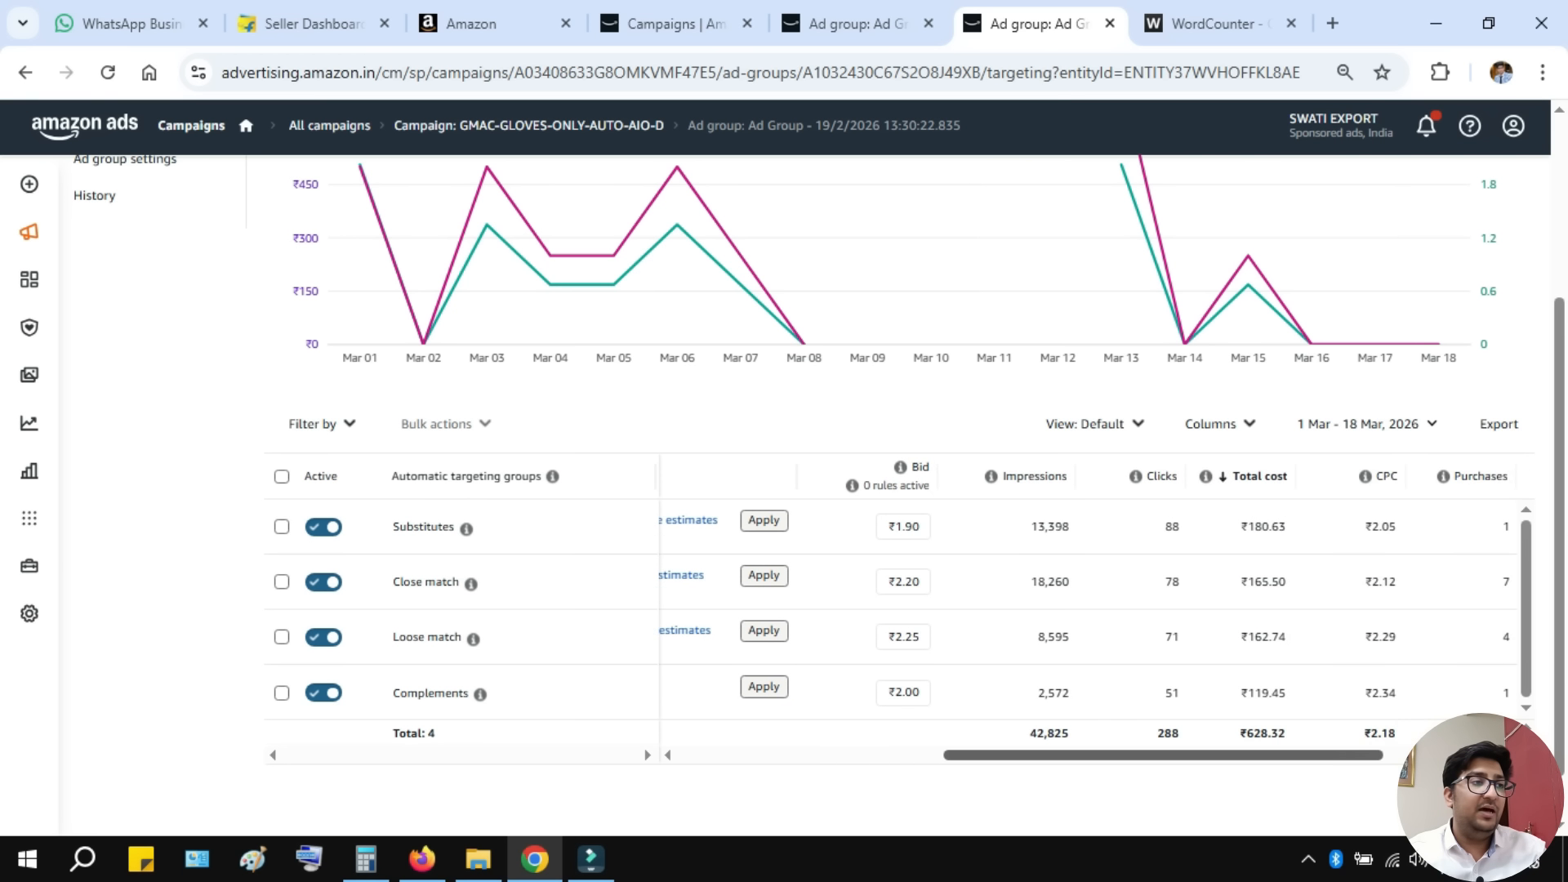
scroll(1086, 613, "right", 2)
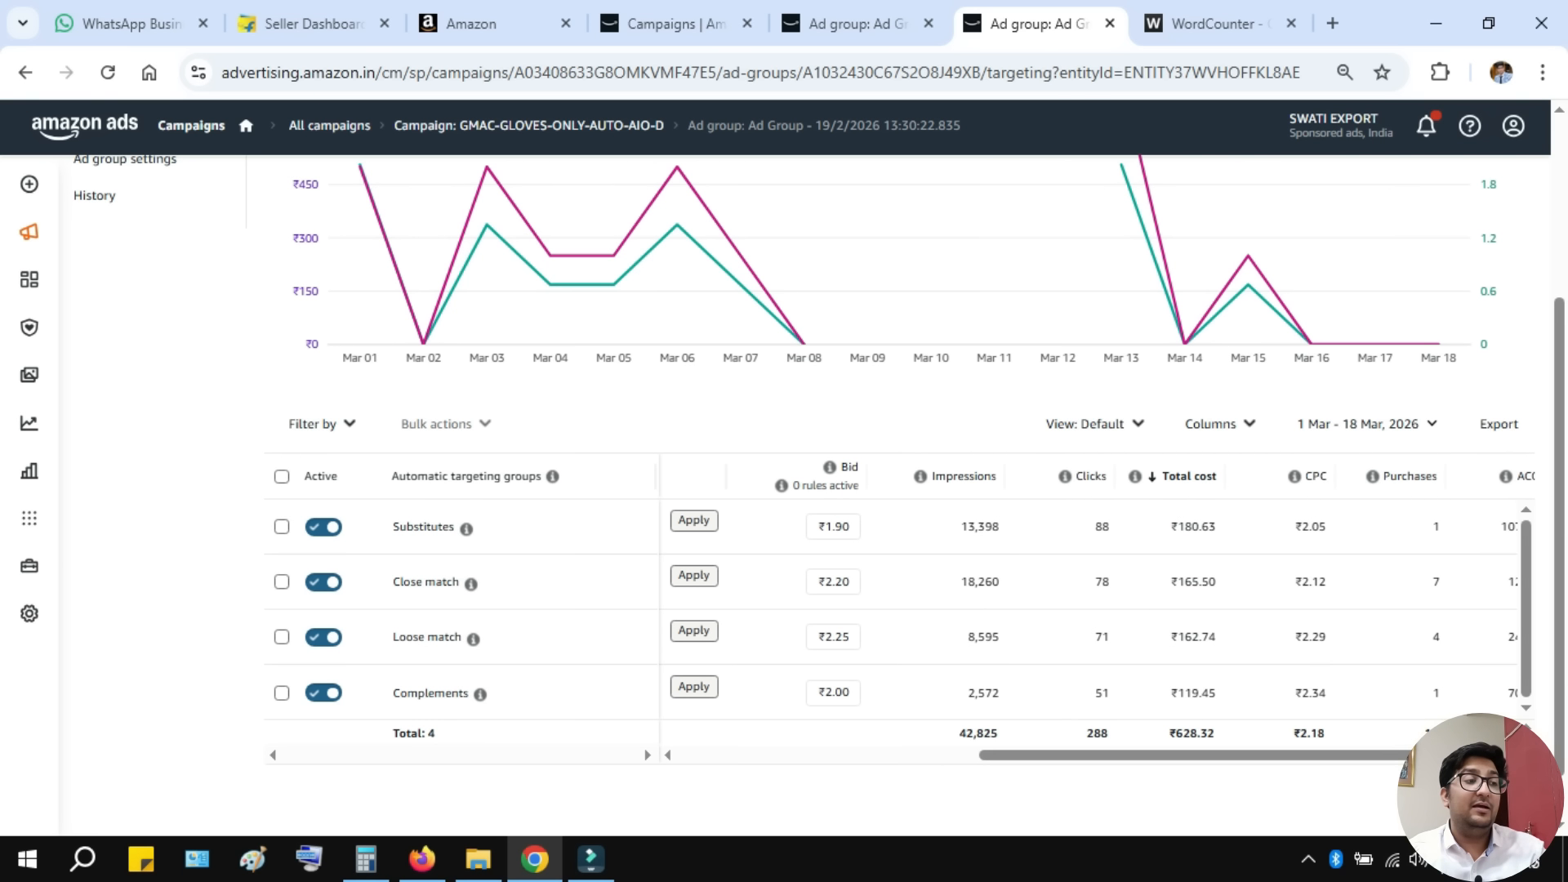
- Switch to the WordCounter notes and copy the text "Campain name - GMAC-AIO-AUTO-D-G3" after the "2nd -" entry
key("ctrl+shift+Tab")
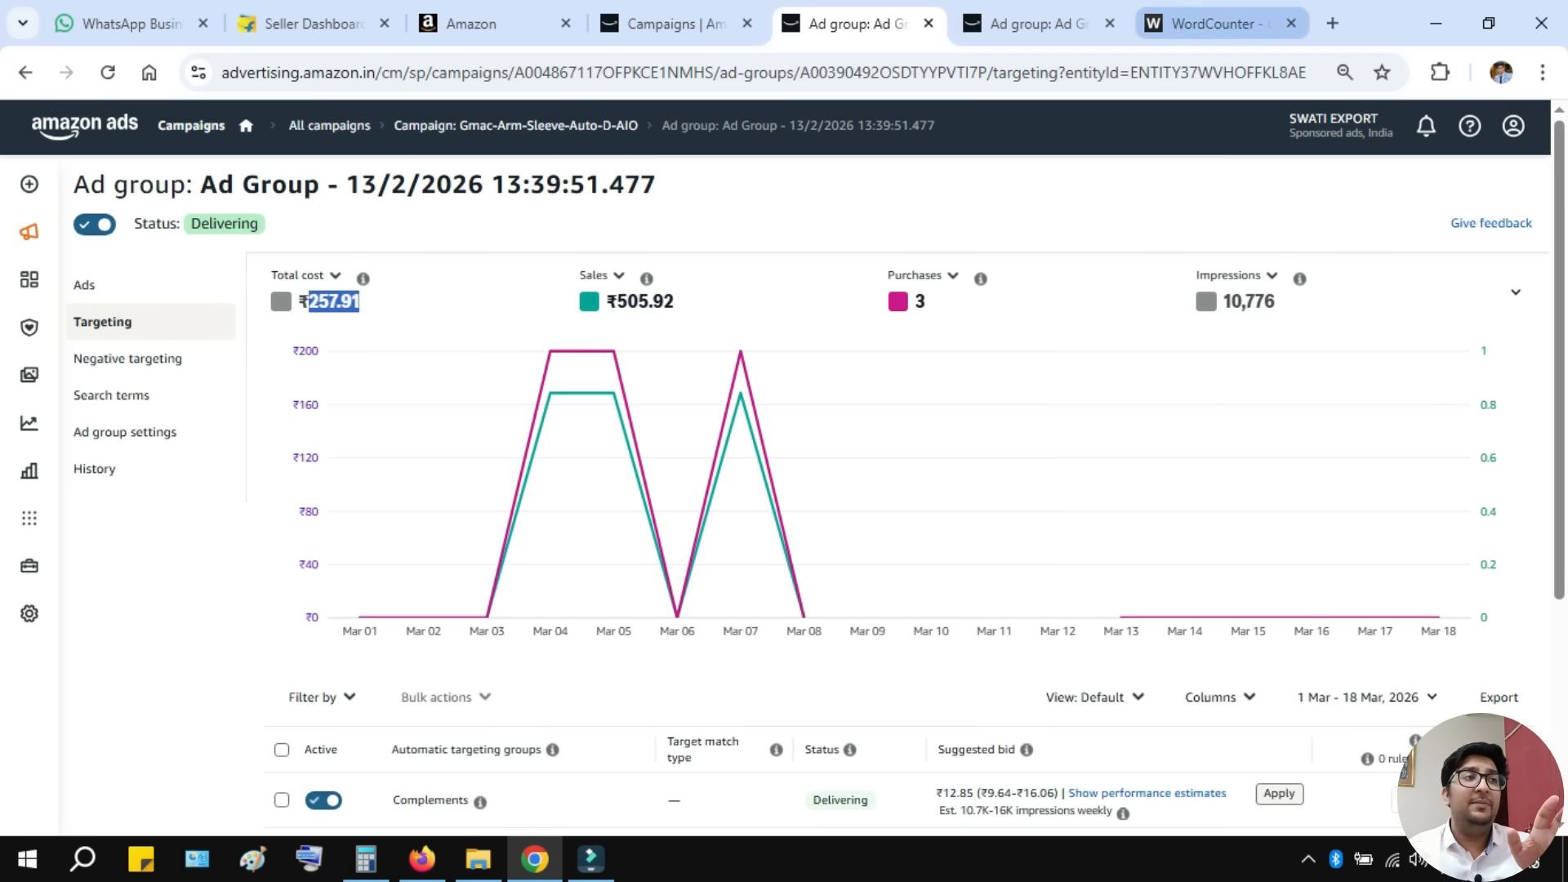
left_click(1219, 23)
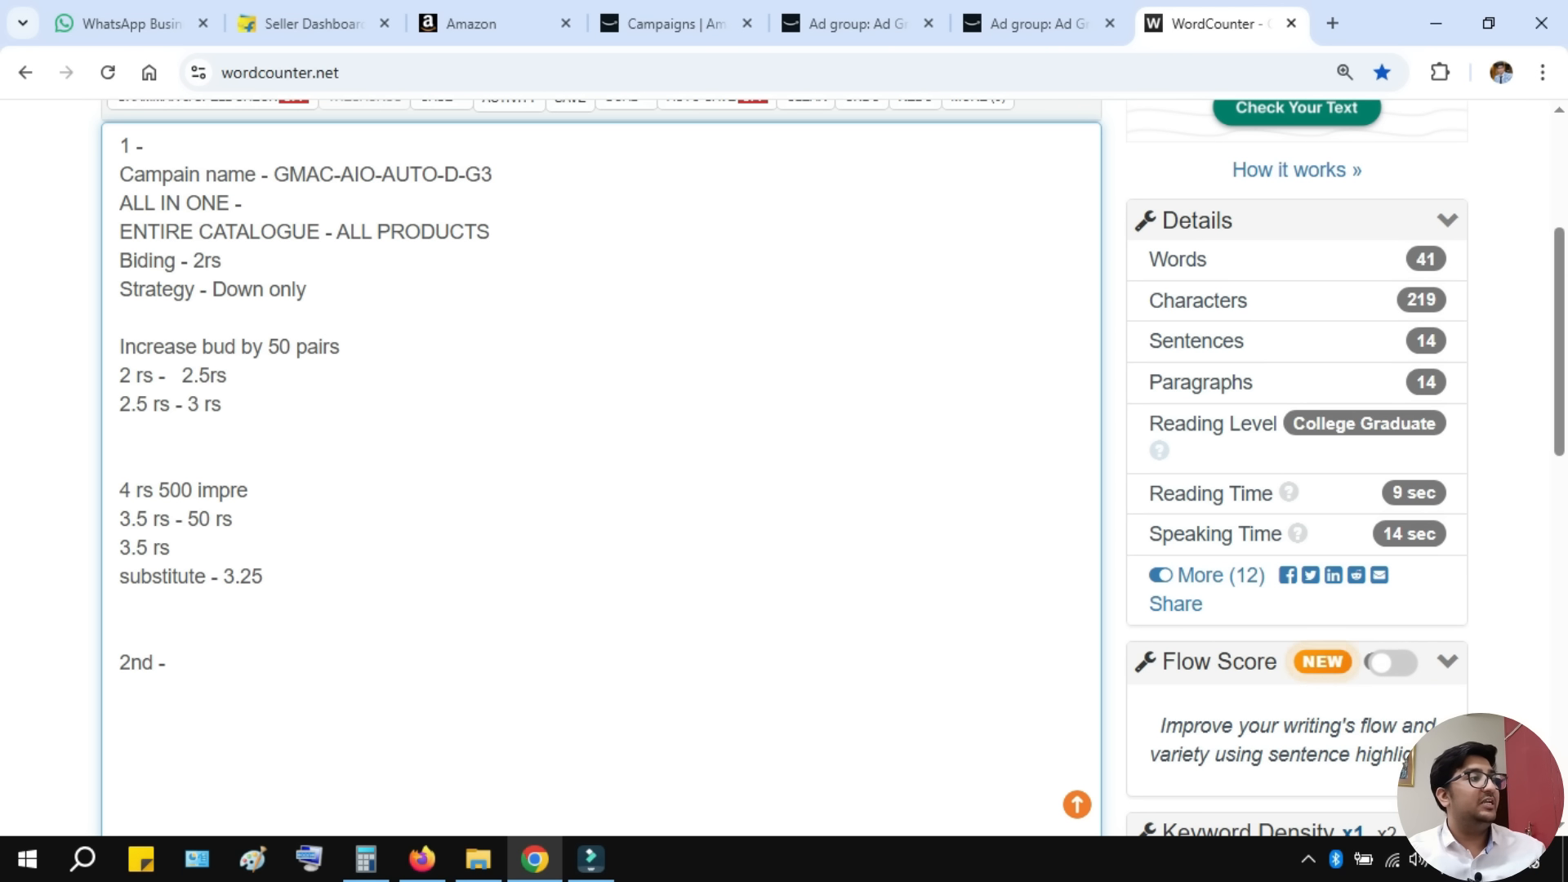
left_click_drag(120, 175, 493, 175)
key("ctrl+c")
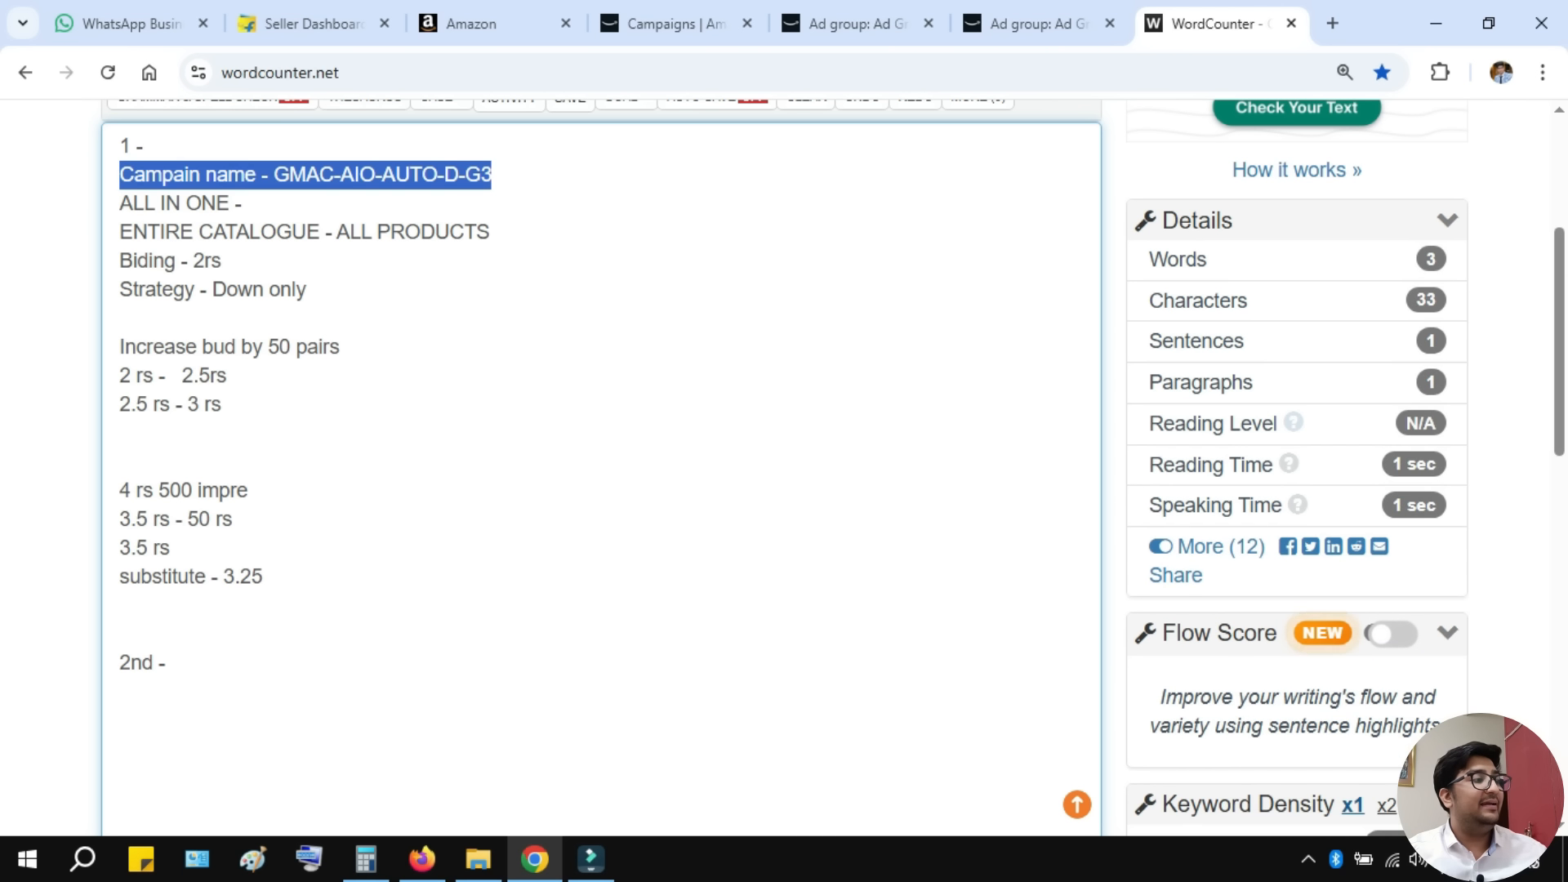
left_click(167, 663)
key("ctrl+v")
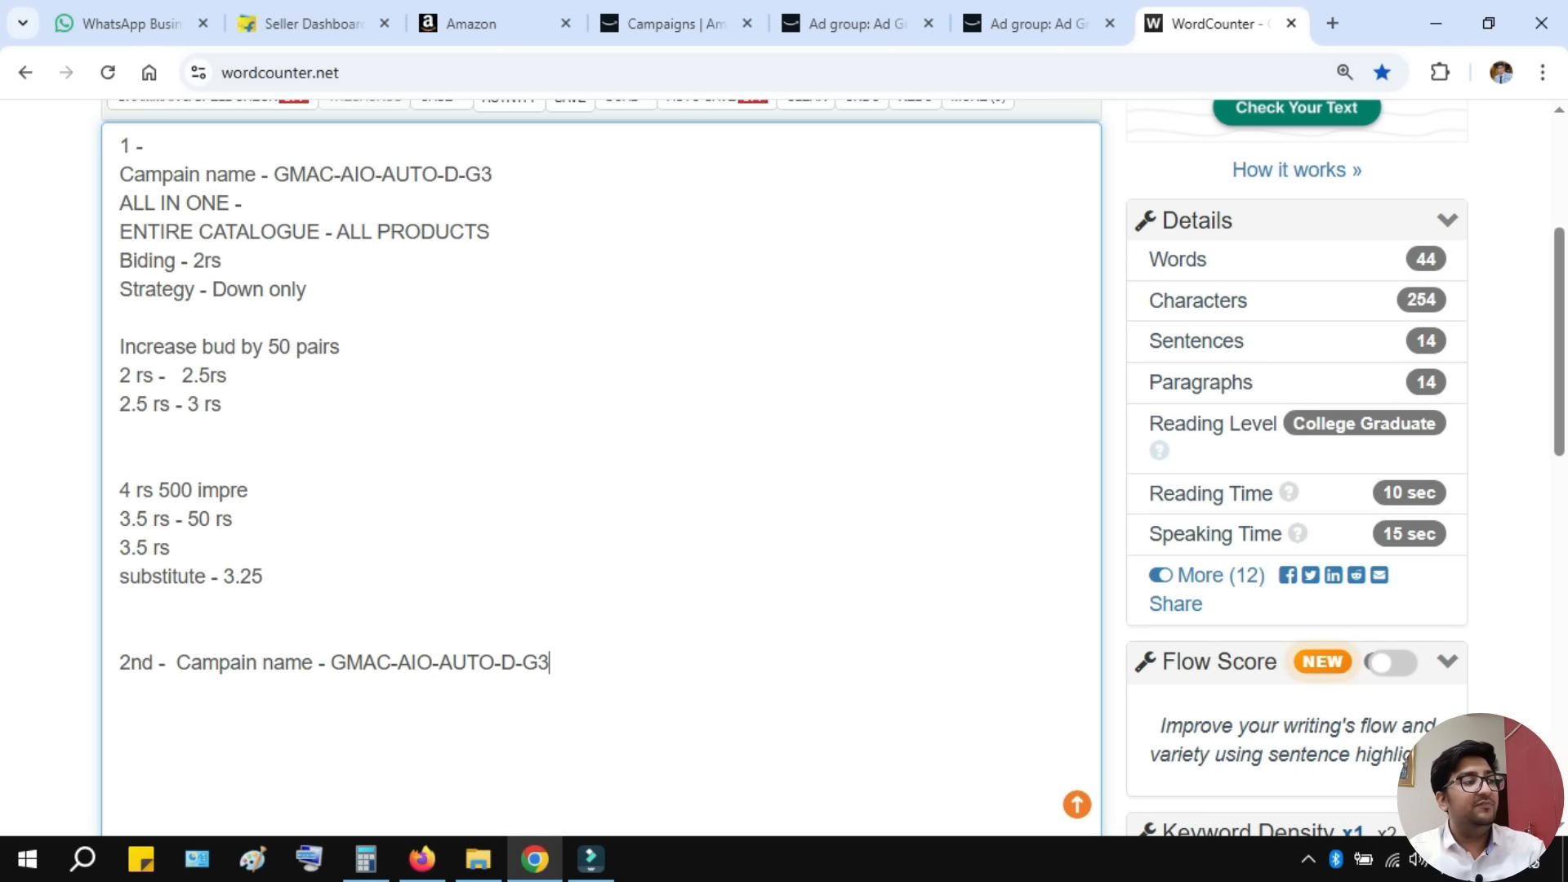
- Change the second campaign's name to GMAC-Sleeves-AUTO-D-G1 and put it on its own line with blank lines below
left_click_drag(397, 662, 431, 662)
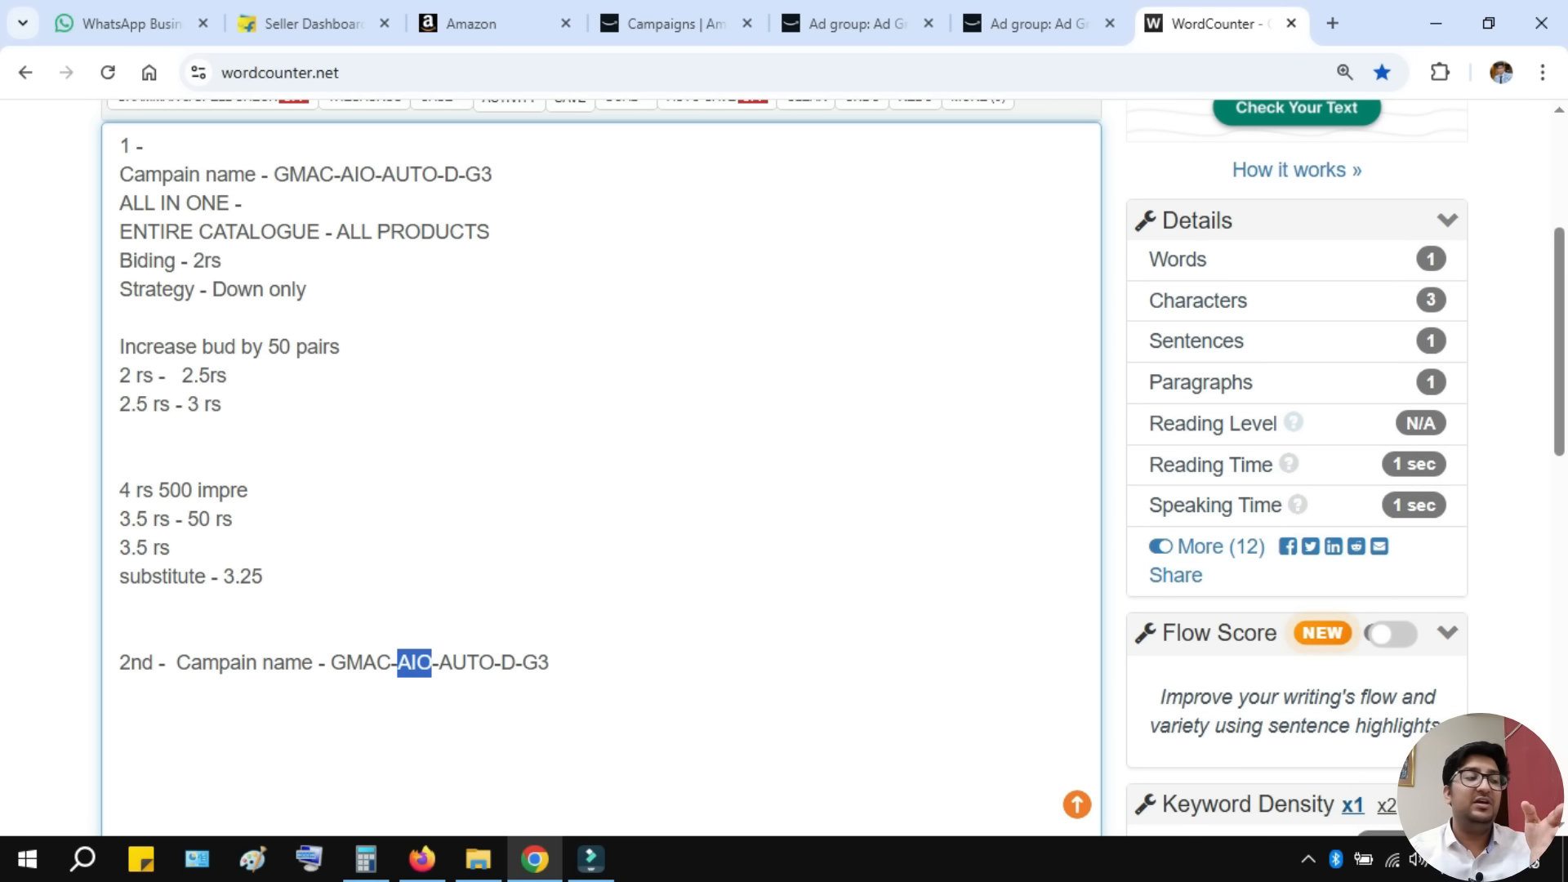
scroll(601, 466, "down", 1)
type("Sleeves")
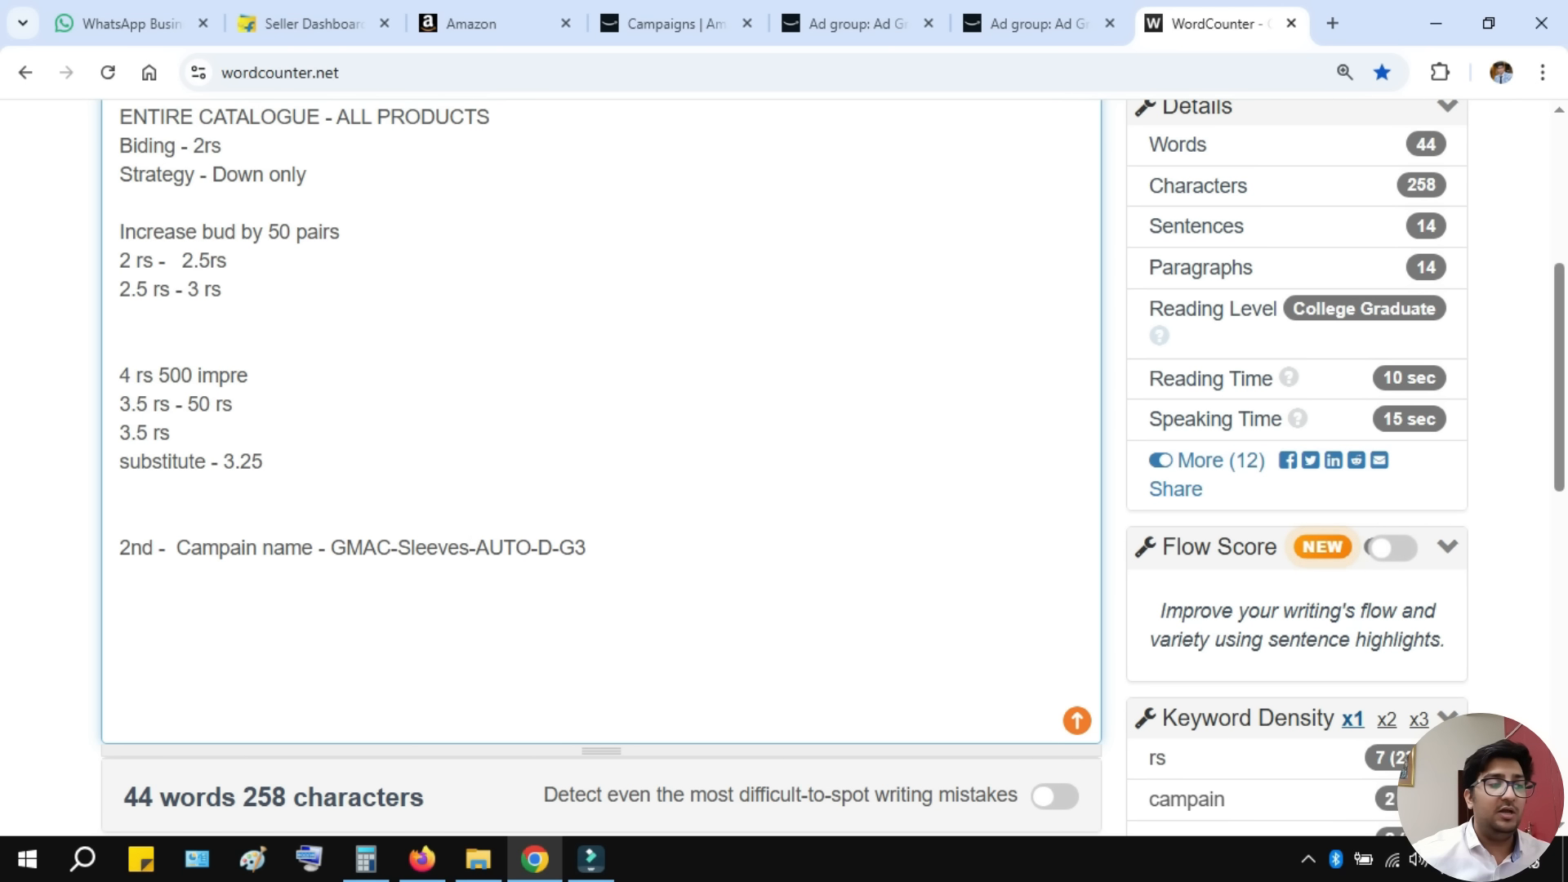
left_click_drag(586, 548, 574, 548)
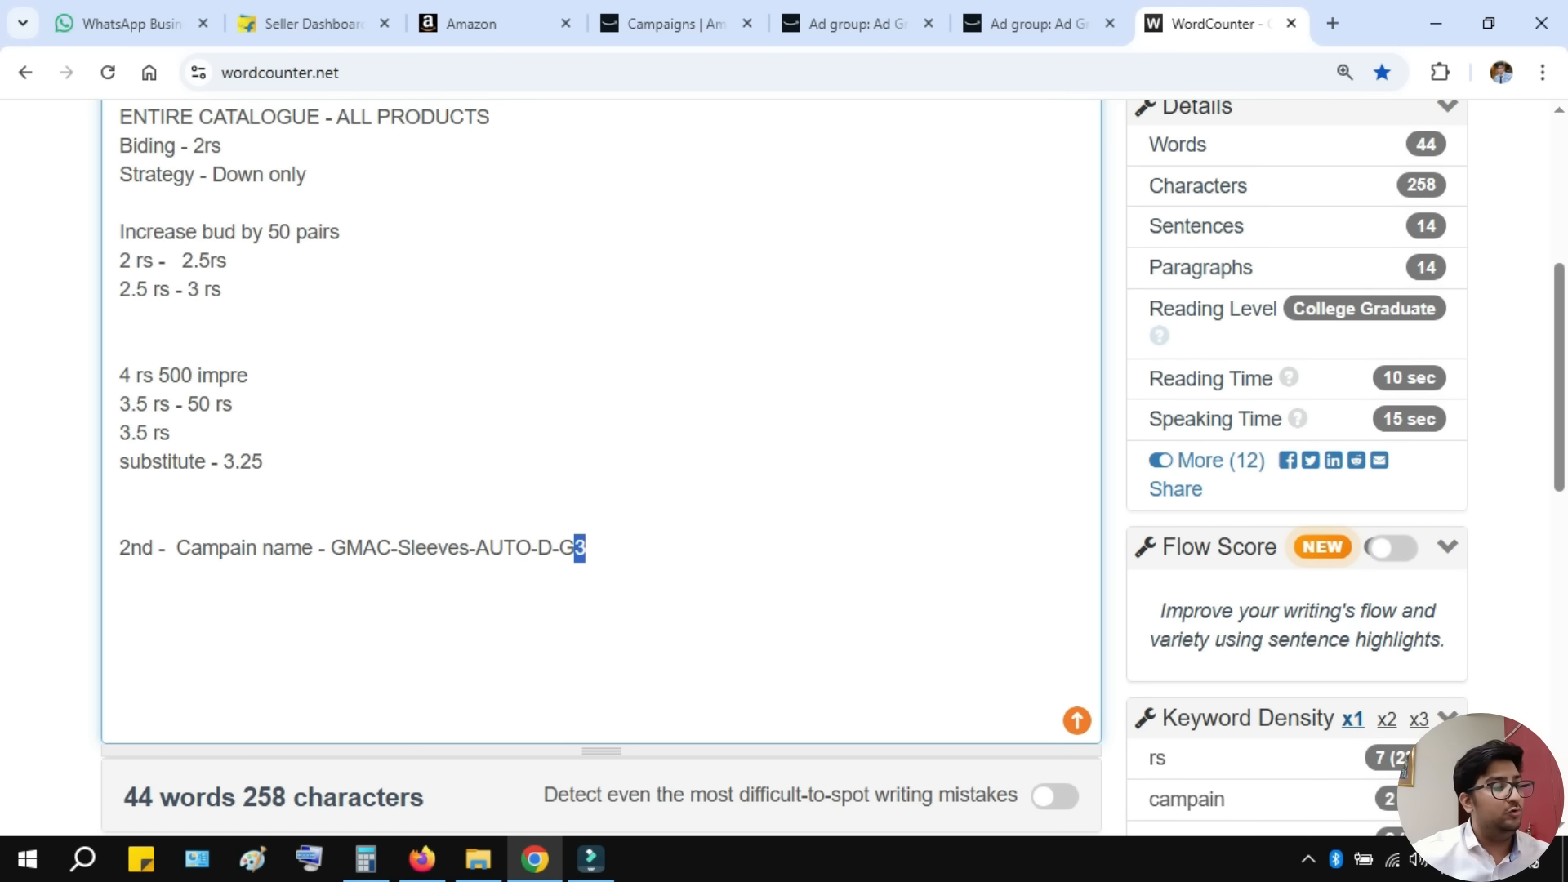
type("1")
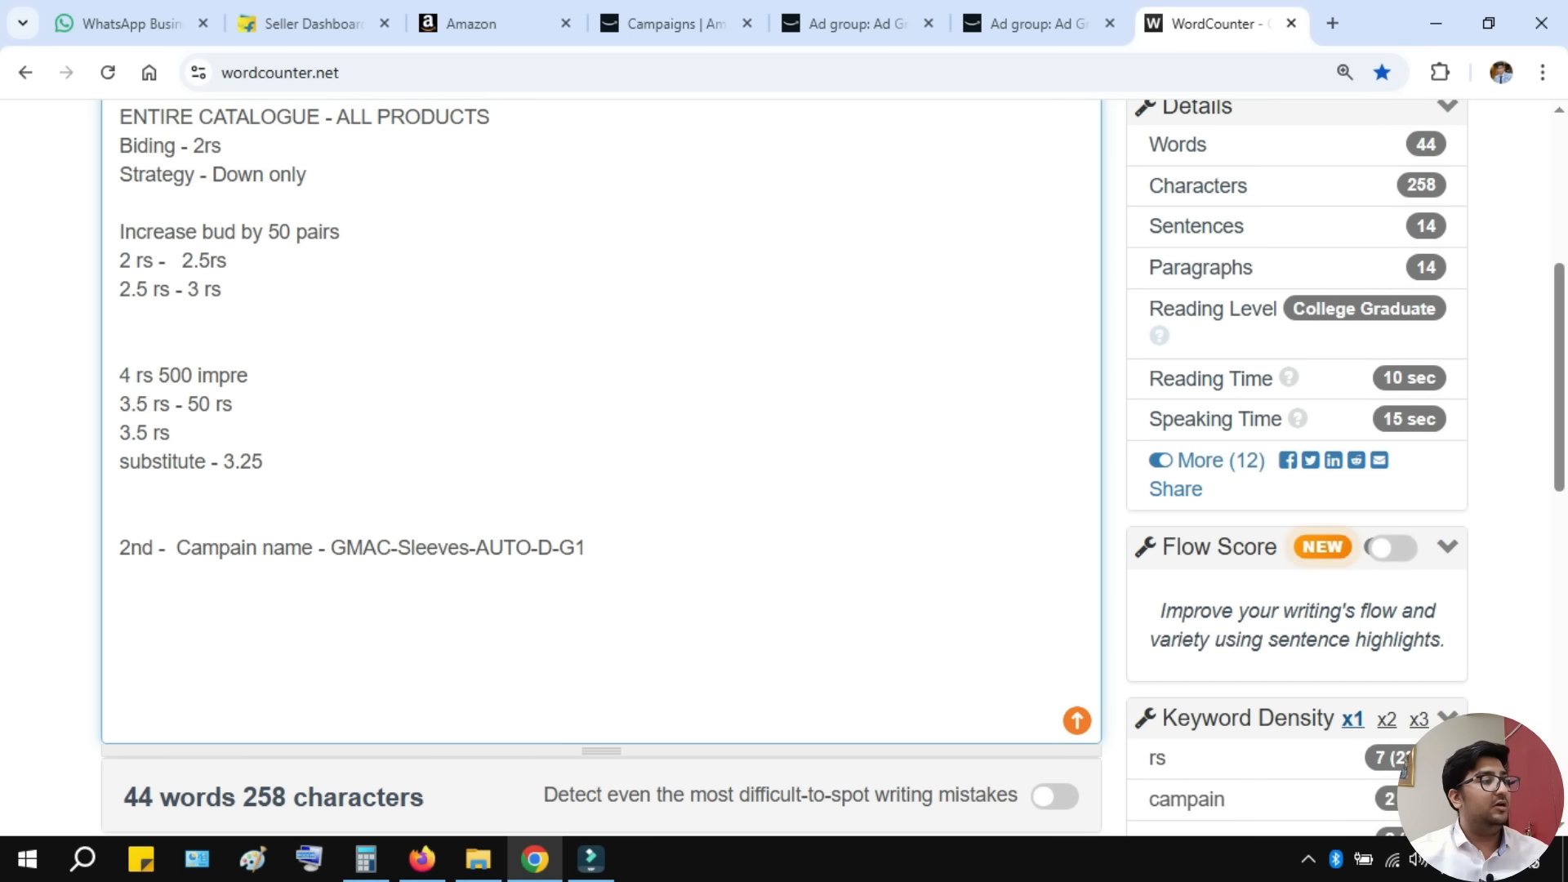
key("Return")
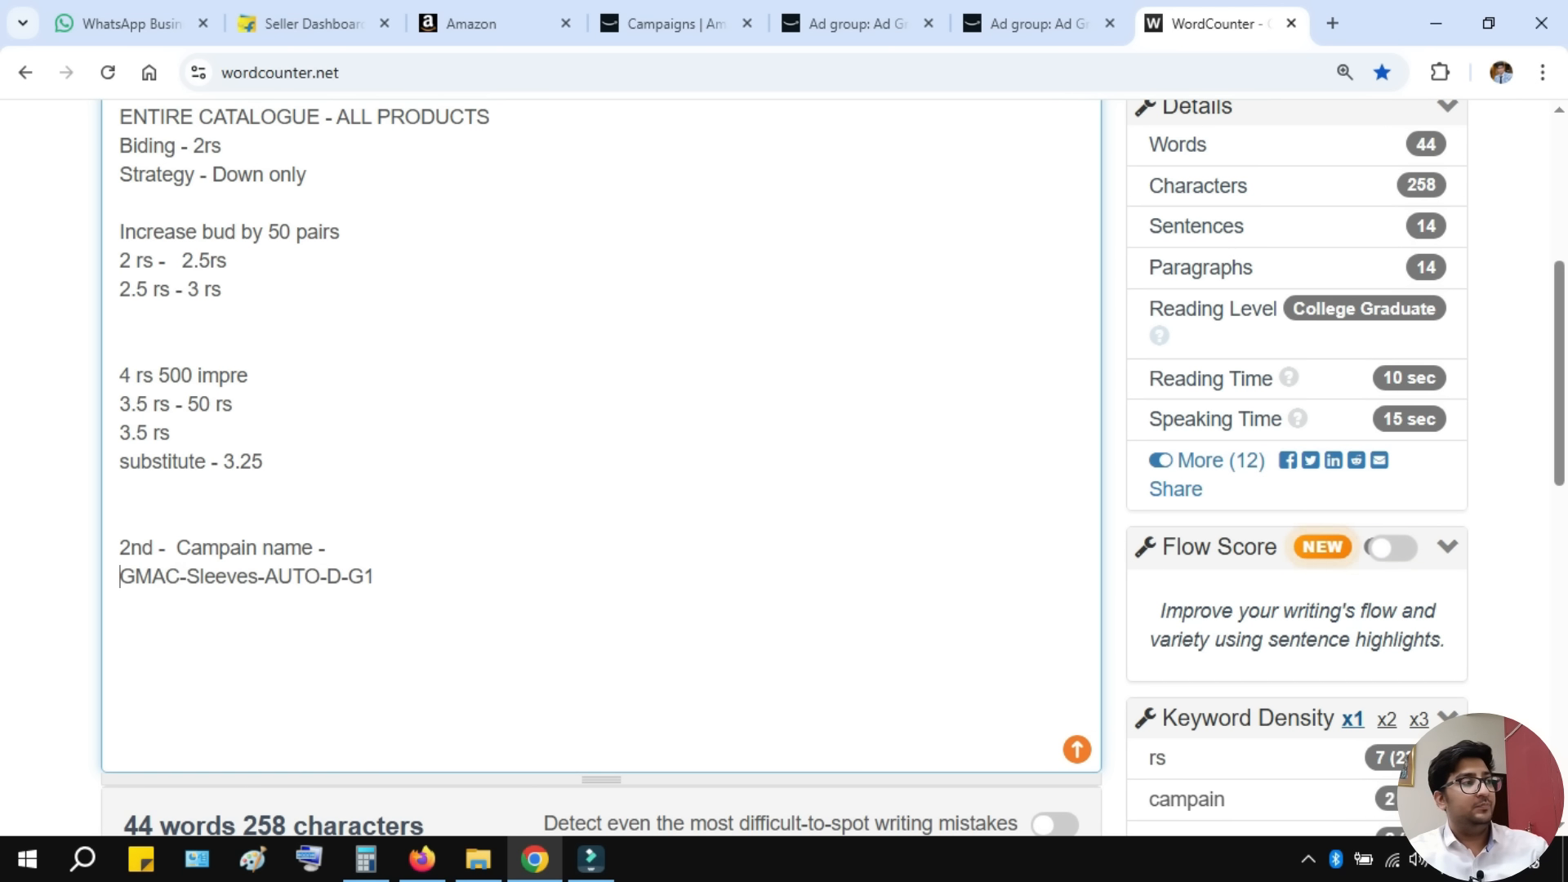
key("End")
key("Return")
key("Return")
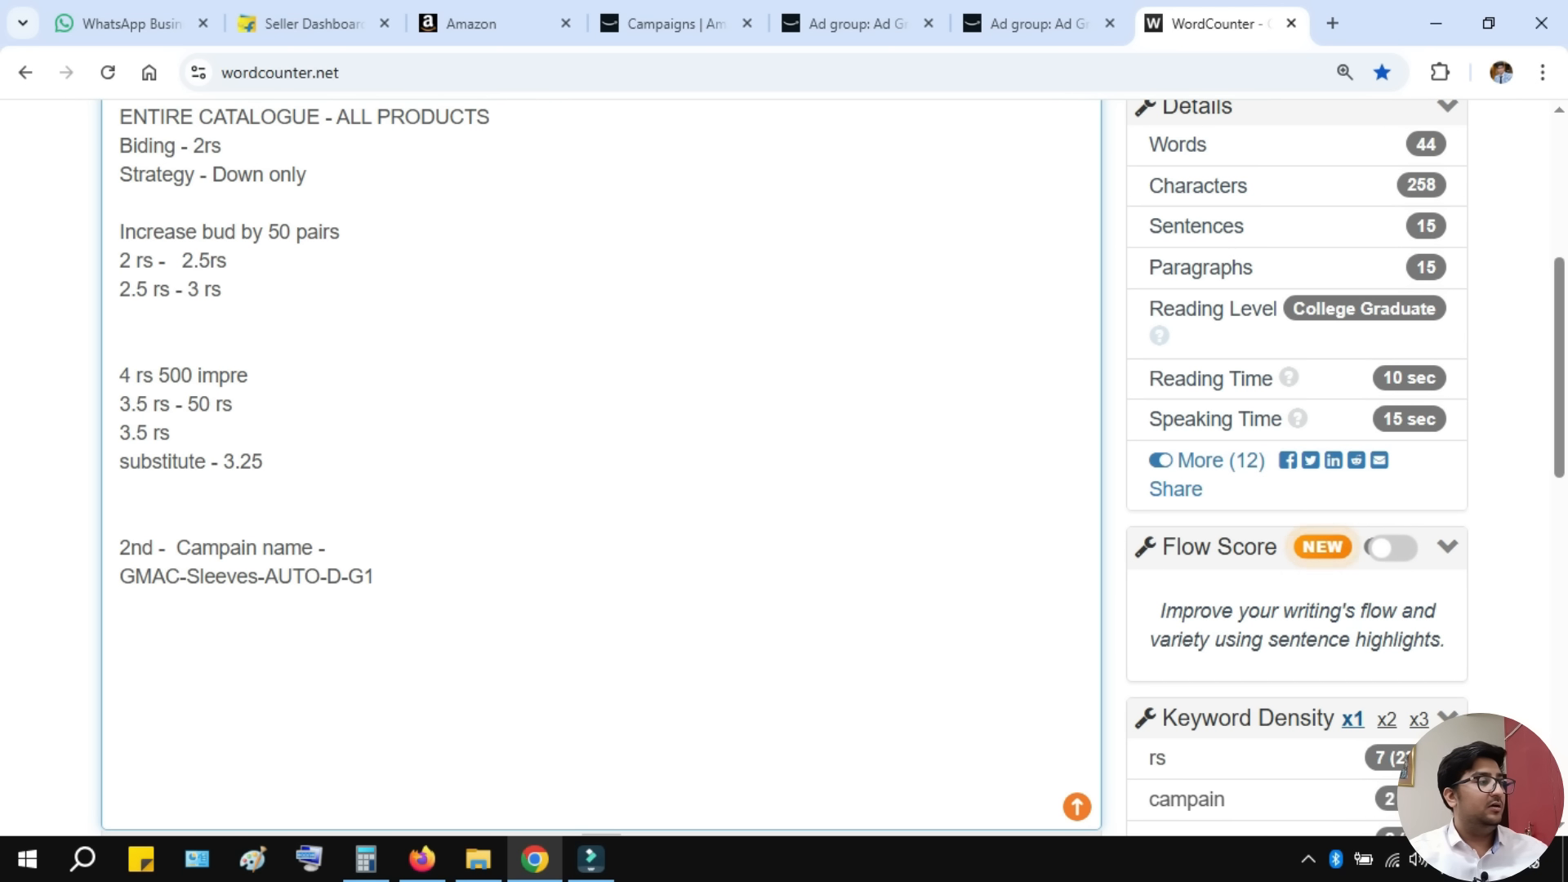
- Duplicate the sleeves campaign name further below and change the copy to GMAC-GLOVES-AUTO-D-G1
key("Up")
key("Up")
key("shift+End")
key("ctrl+c")
key("Down")
key("Down")
key("Return")
key("ctrl+v")
key("Home")
key("Right")
key("Right")
key("Right")
key("Right")
key("Right")
key("shift+Right")
key("shift+Right")
key("shift+Right")
key("shift+Right")
key("shift+Right")
key("shift+Right")
key("shift+Right")
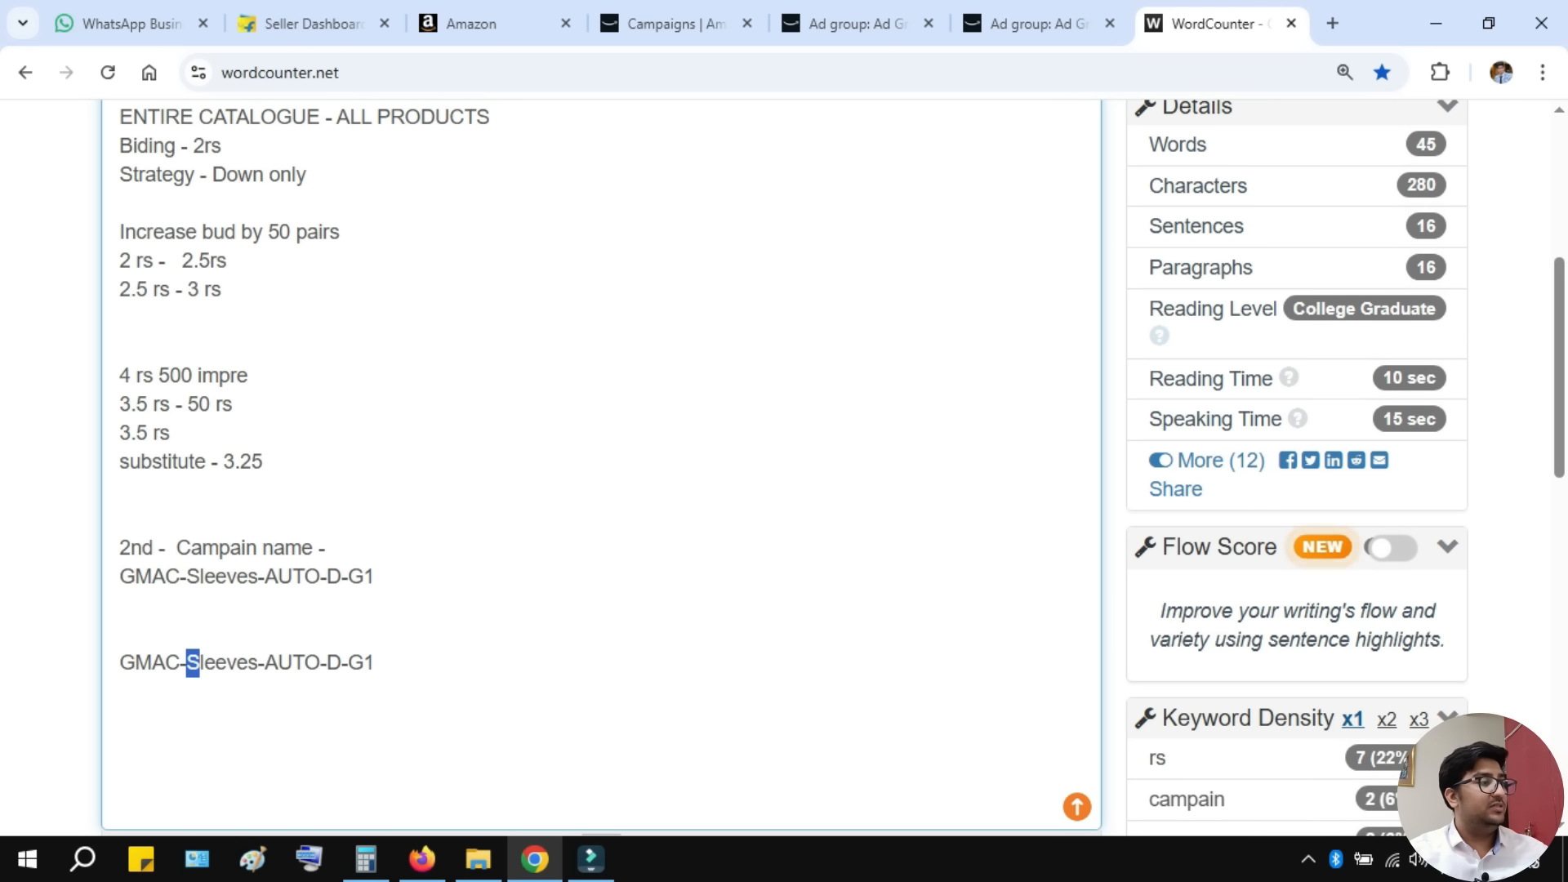
type("GLOVES")
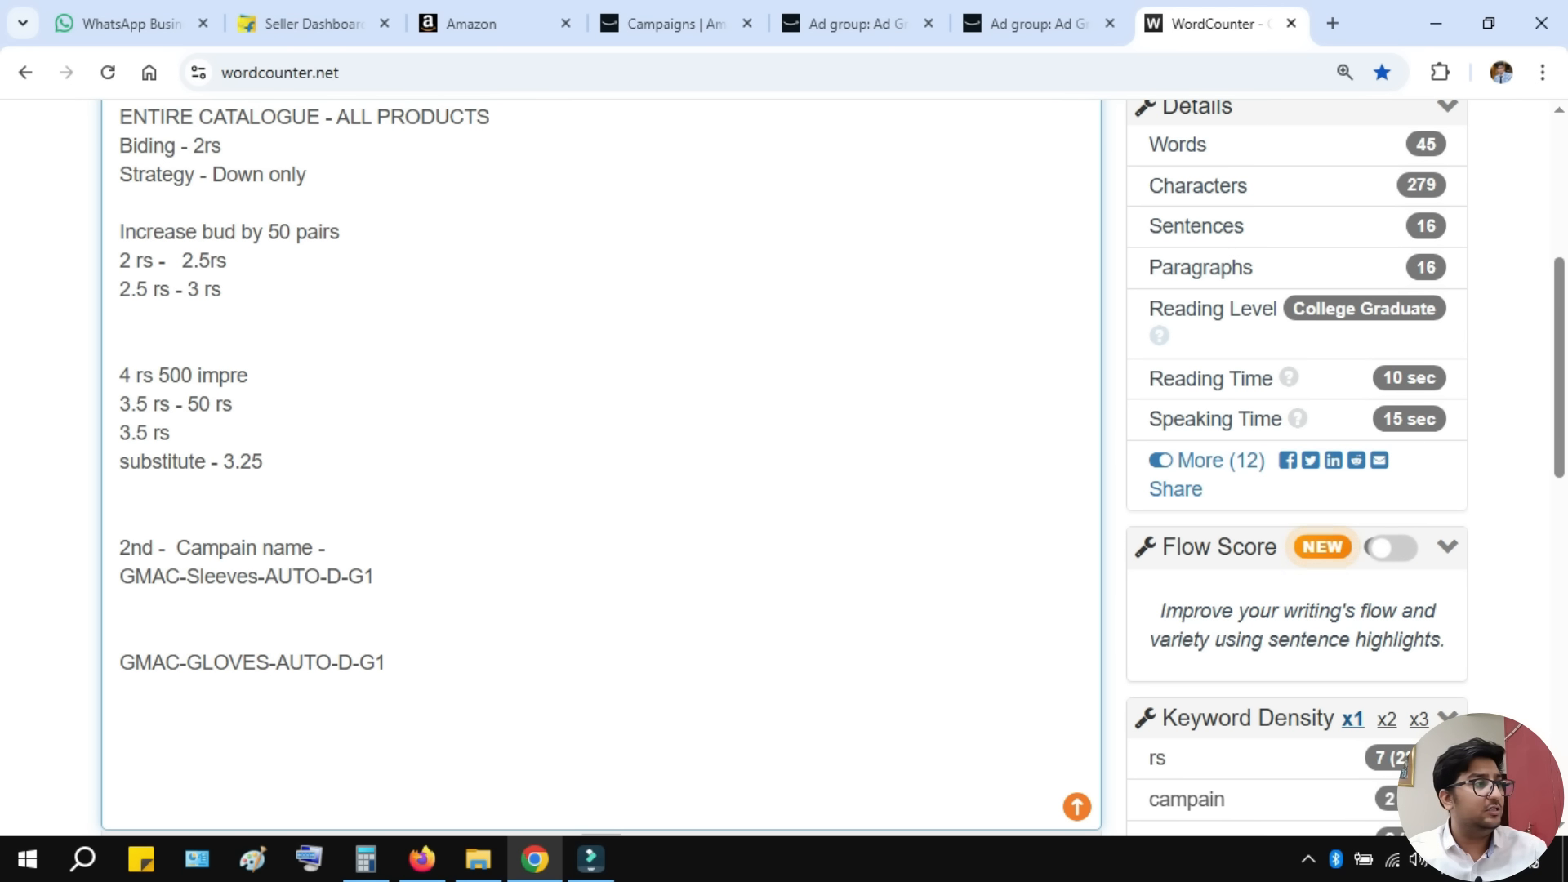
scroll(600, 465, "up", 1)
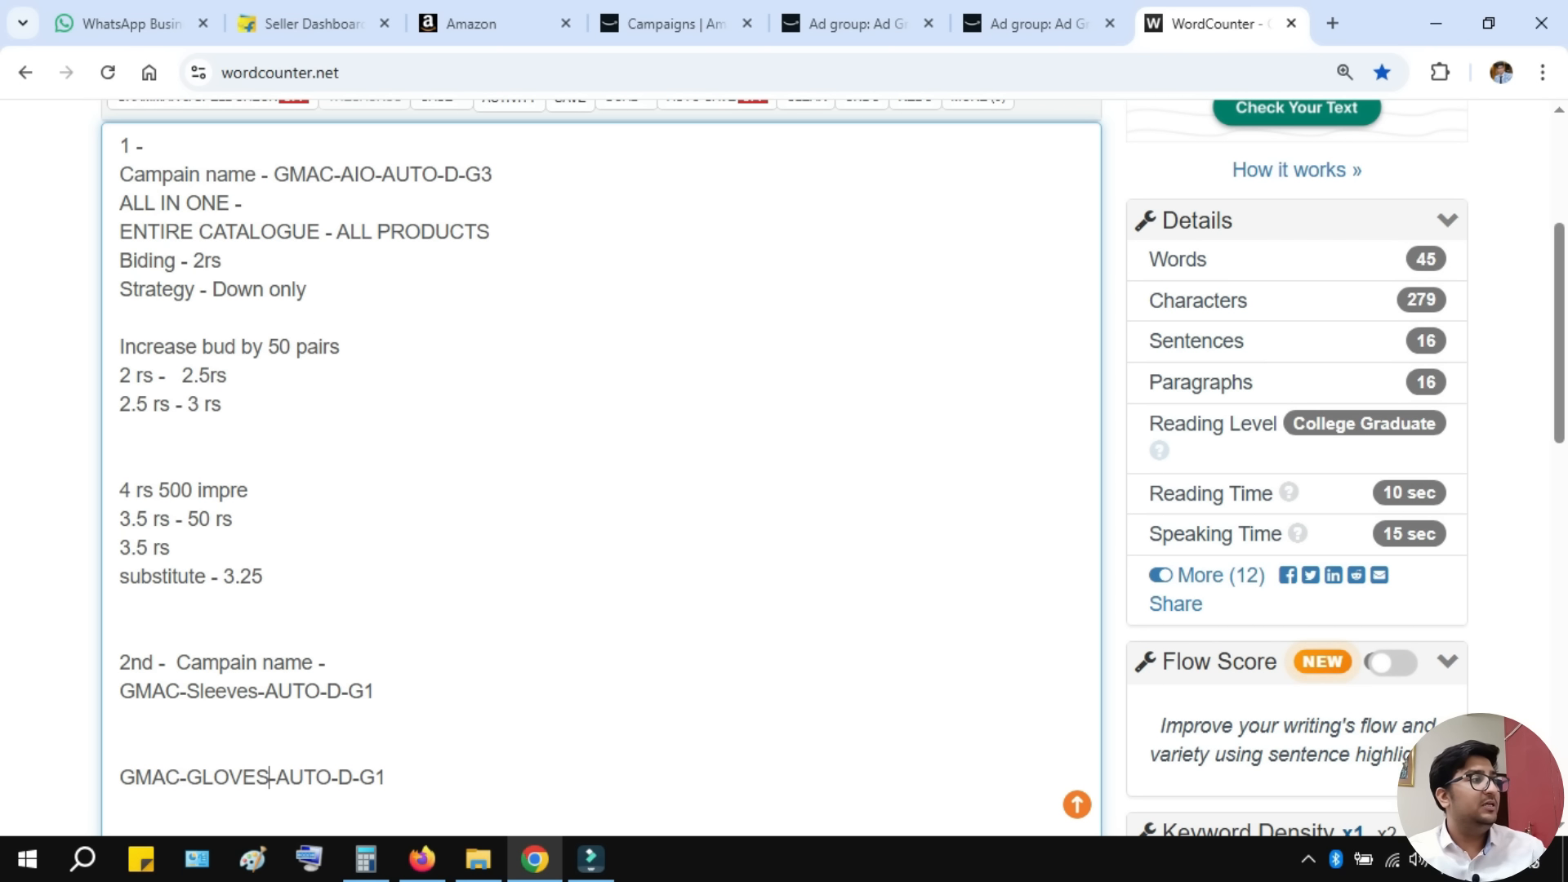
left_click_drag(120, 347, 225, 431)
scroll(225, 431, "down", 1)
scroll(601, 465, "down", 5)
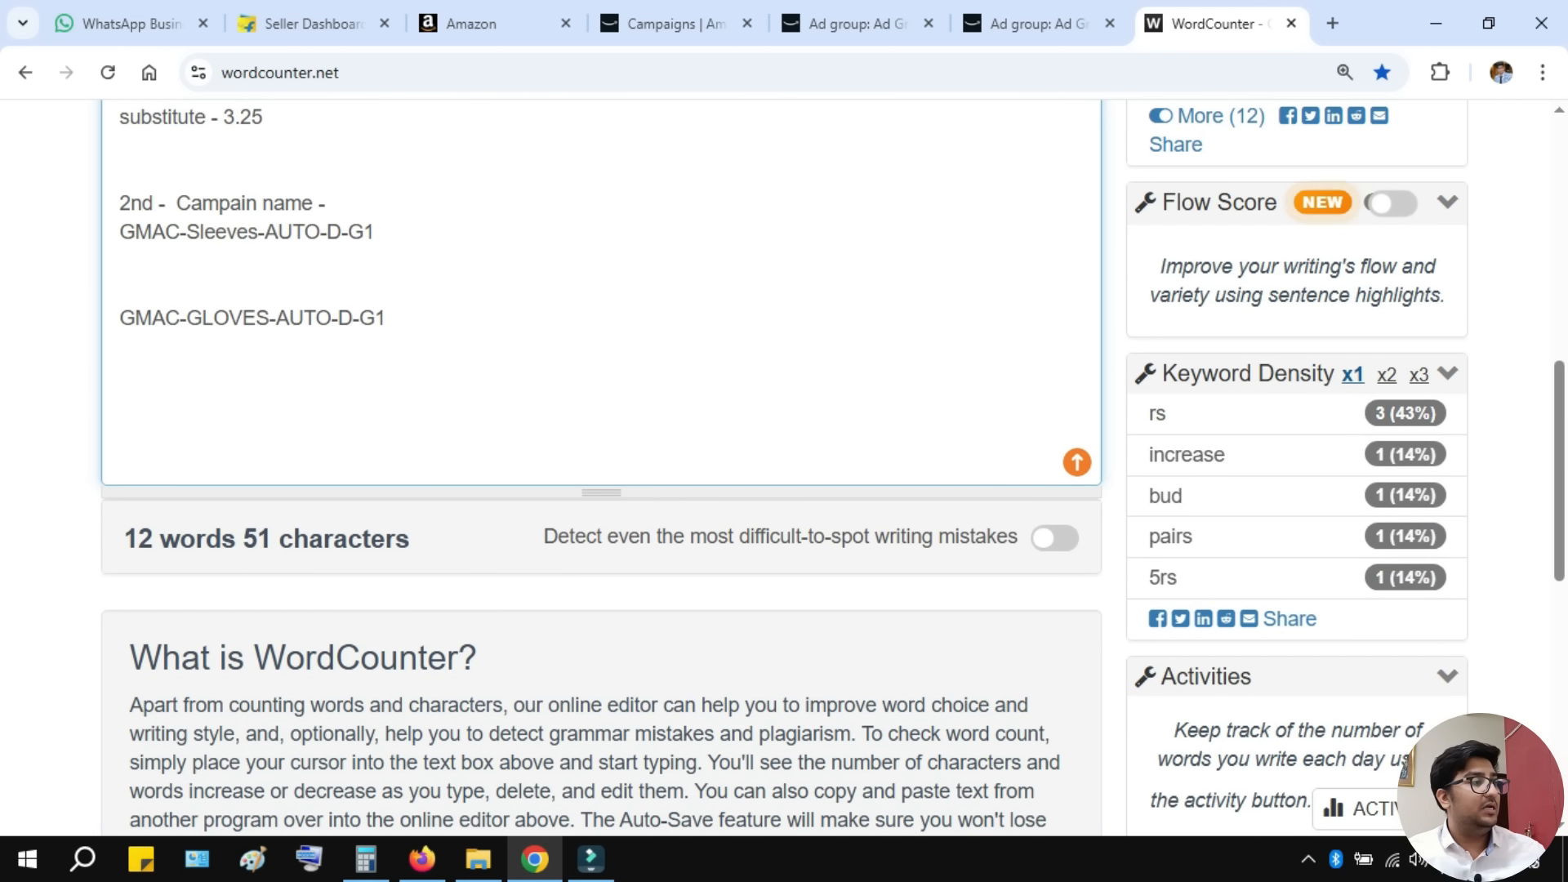
scroll(600, 466, "up", 5)
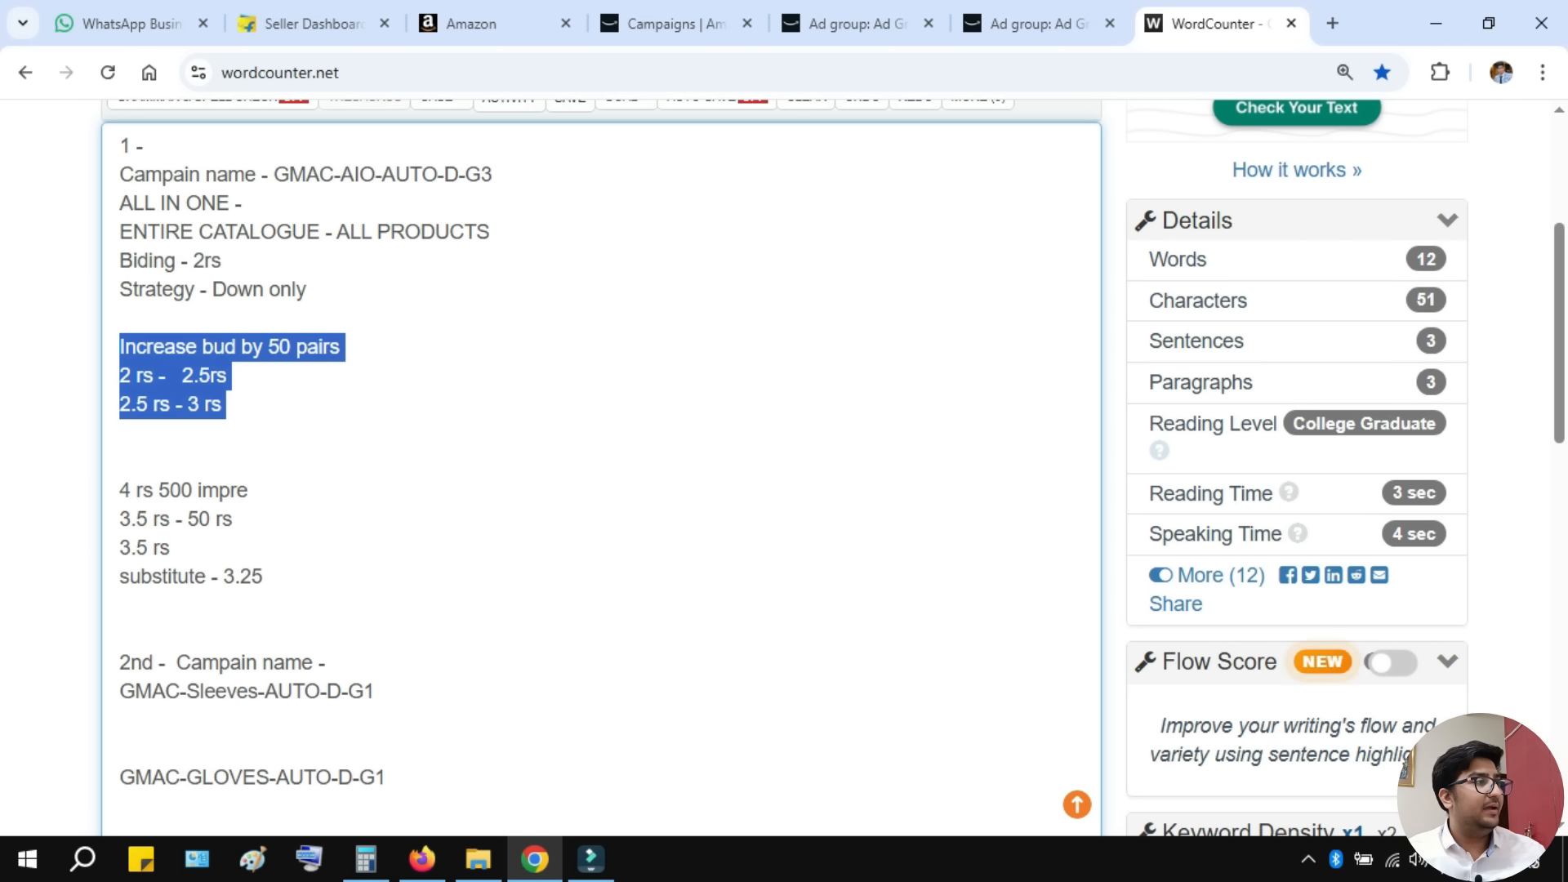
left_click_drag(119, 249, 307, 292)
key("ctrl+v")
scroll(600, 466, "down", 5)
scroll(601, 466, "up", 5)
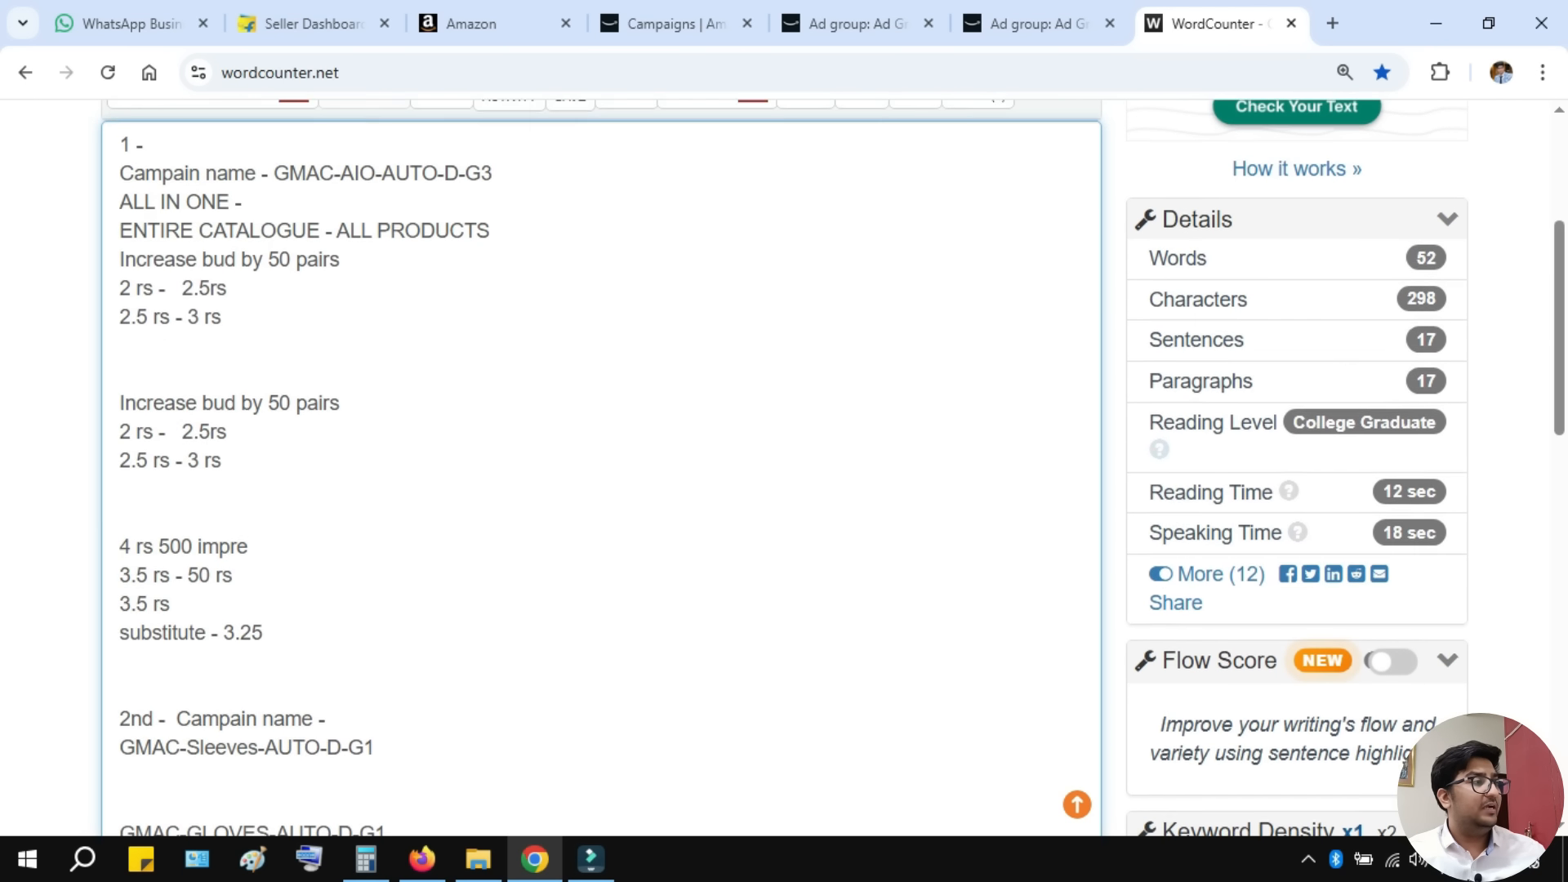
key("ctrl+z")
- Add copies of the "Biding - 2rs" and "Strategy - Down only" lines directly beneath GMAC-GLOVES-AUTO-D-G1
scroll(601, 466, "down", 5)
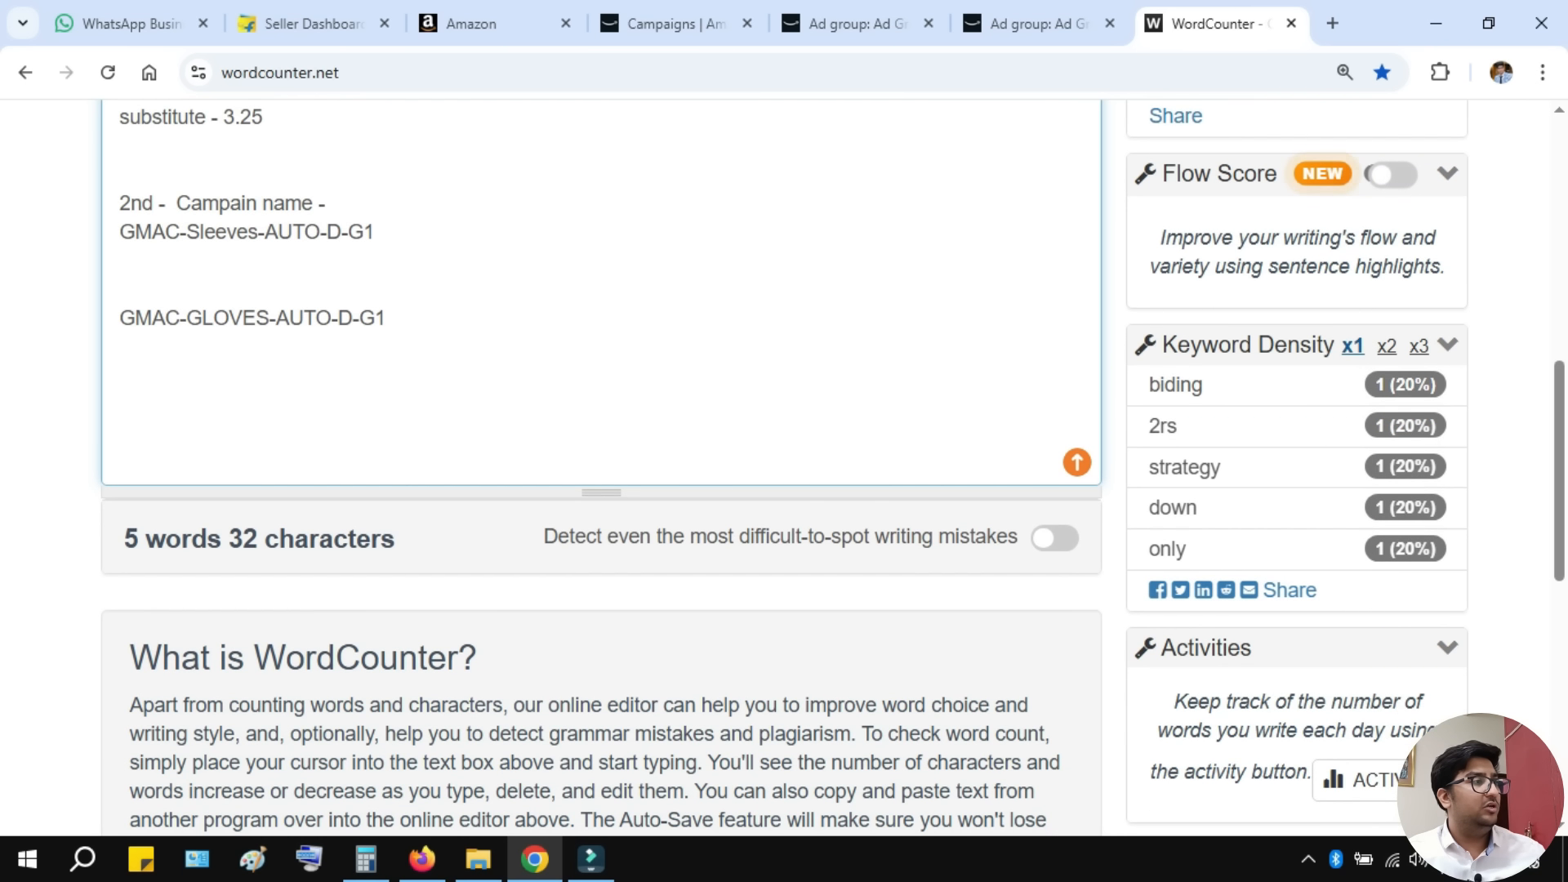
left_click(122, 348)
key("ctrl+v")
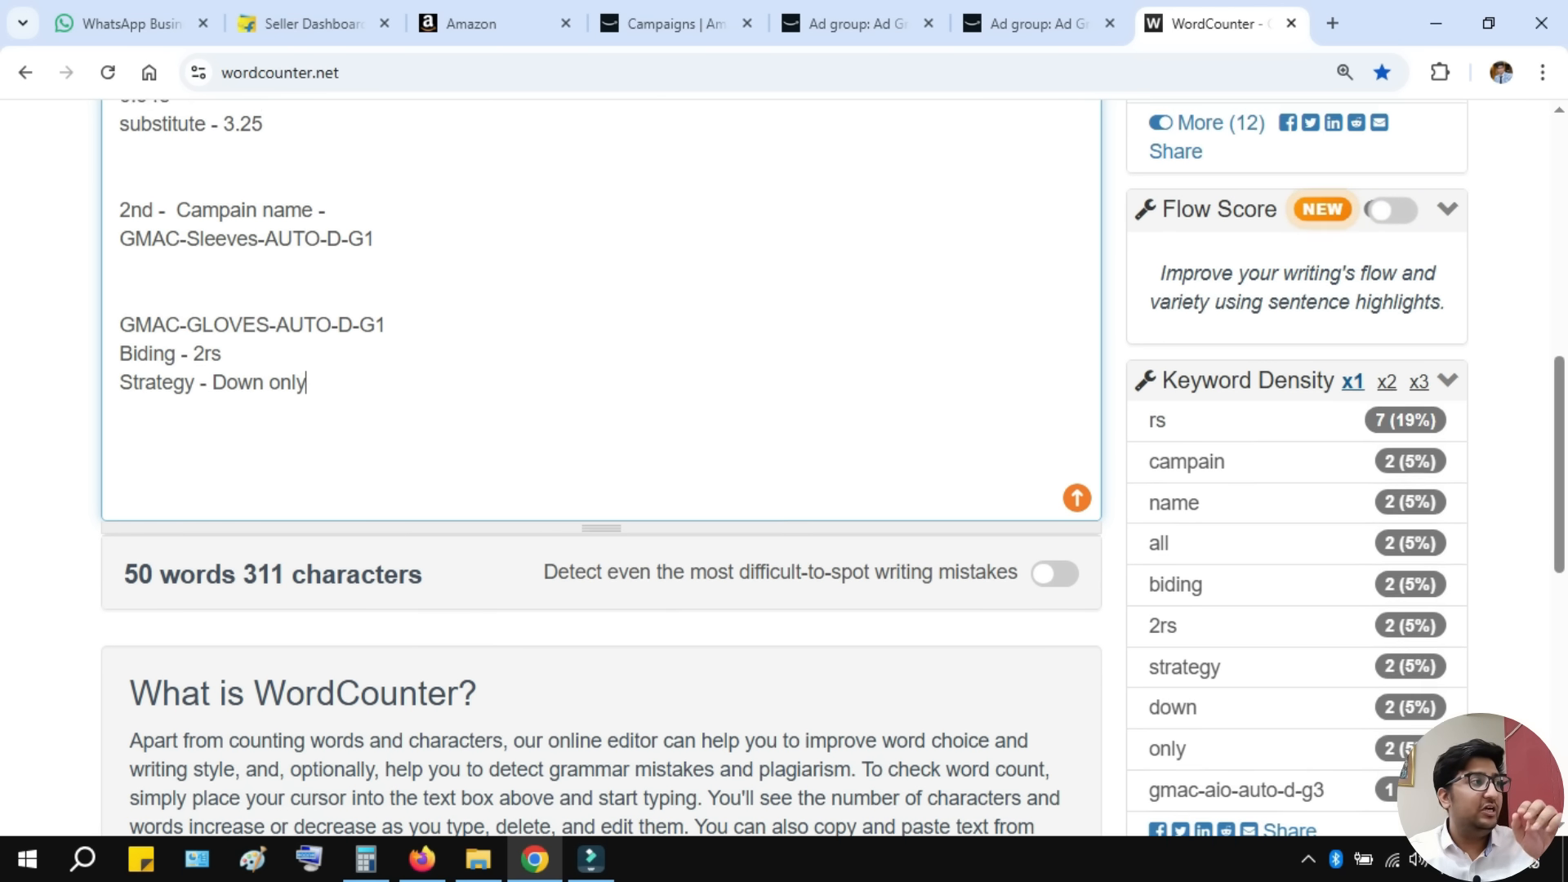
- Copy the bid increase lines "2 rs - 2.5rs" and "2.5 rs - 3 rs" below the gloves campaign's strategy line
scroll(600, 465, "up", 4)
left_click_drag(121, 259, 222, 291)
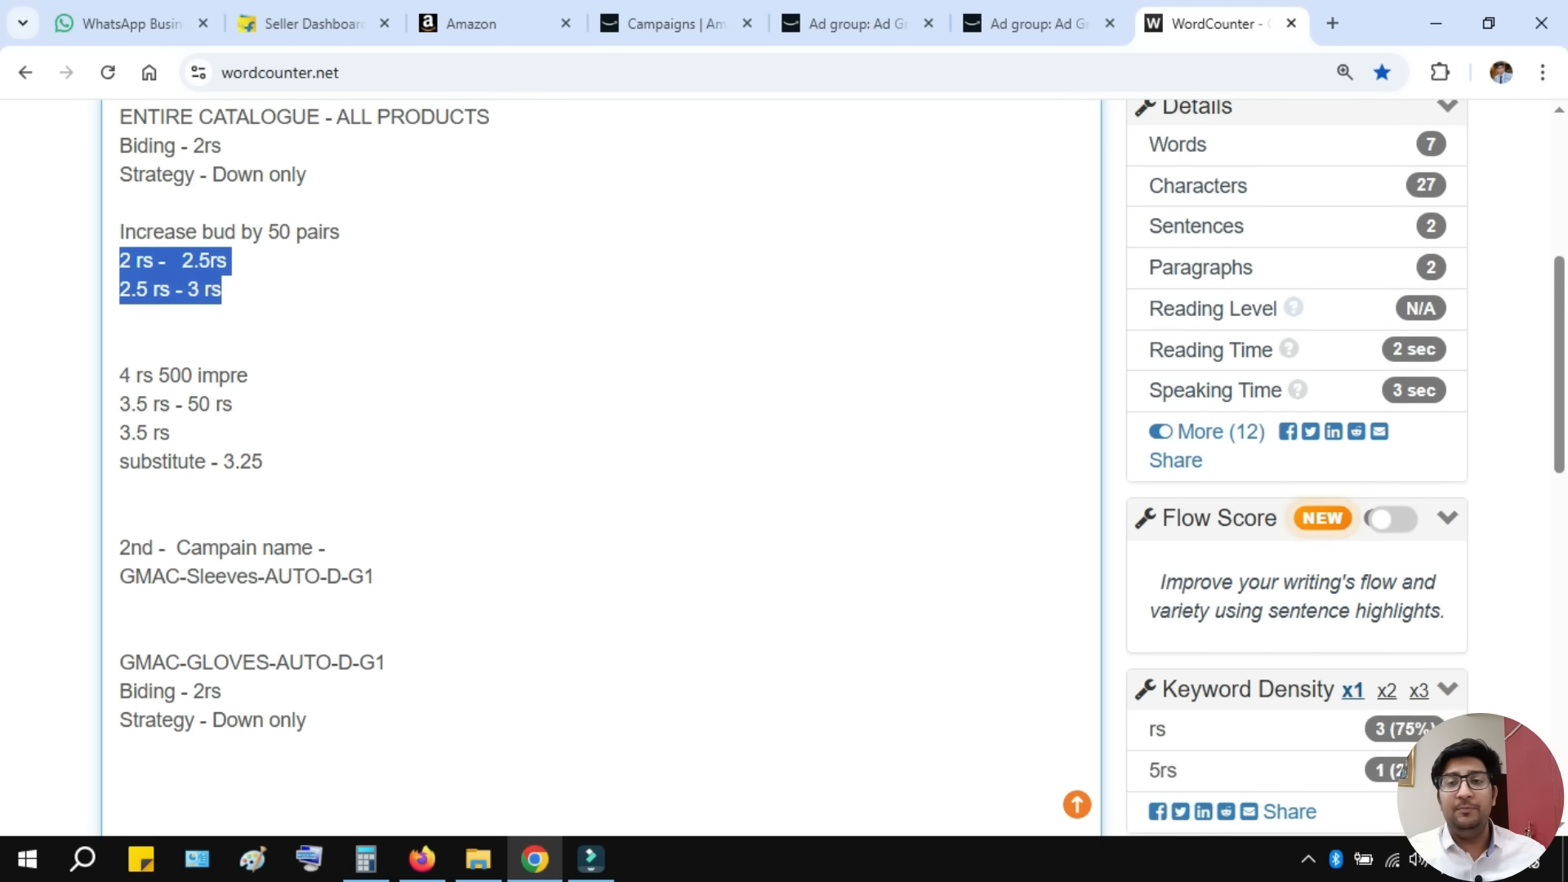
scroll(600, 465, "down", 10)
scroll(601, 465, "up", 1)
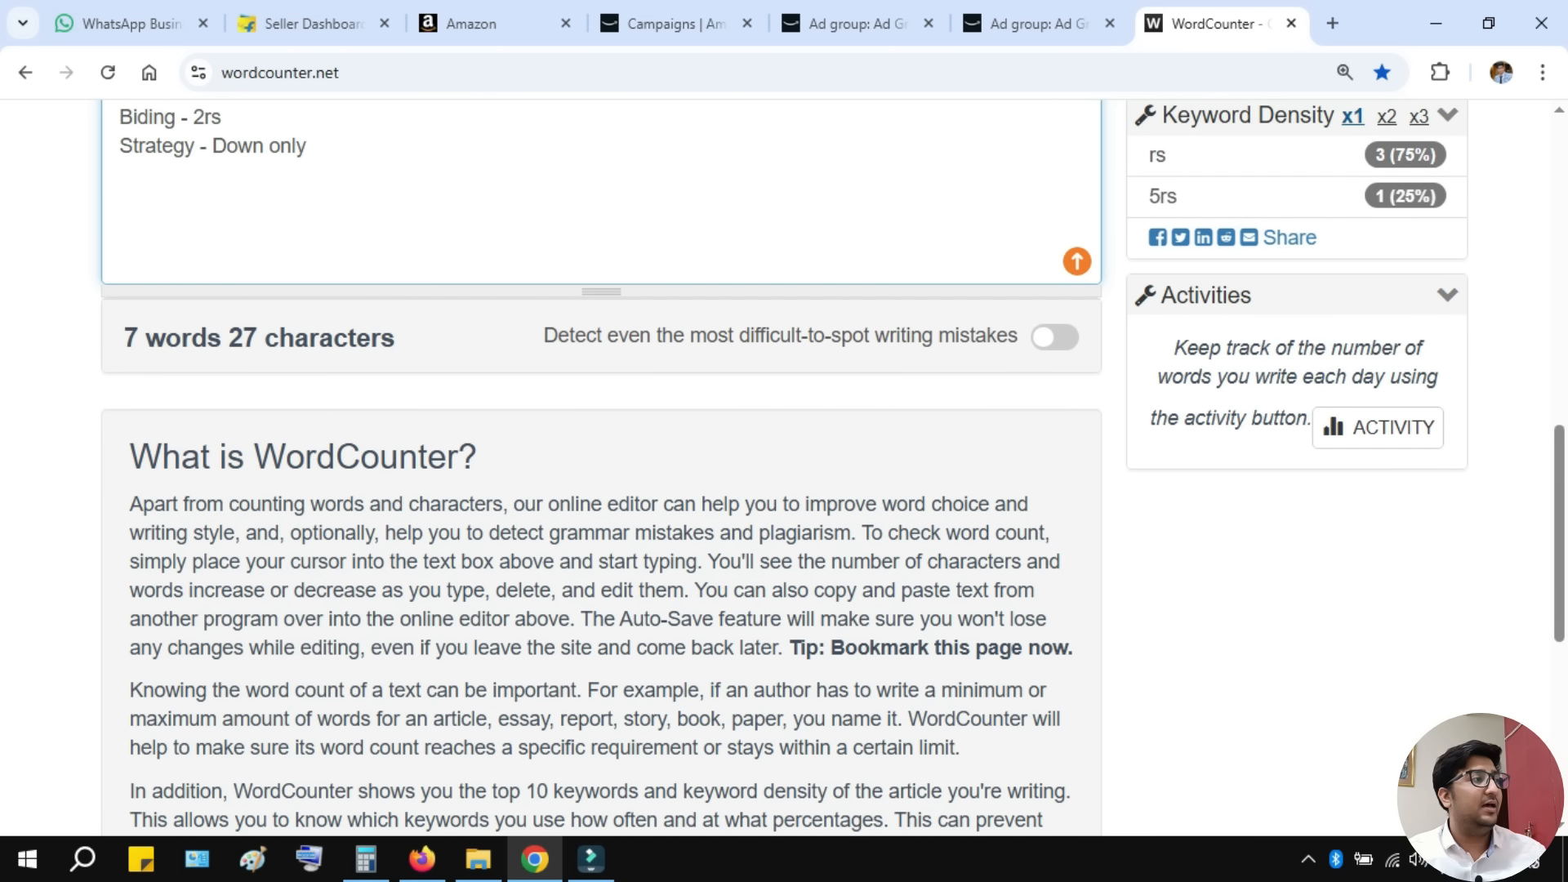
left_click(121, 203)
key("ctrl+v")
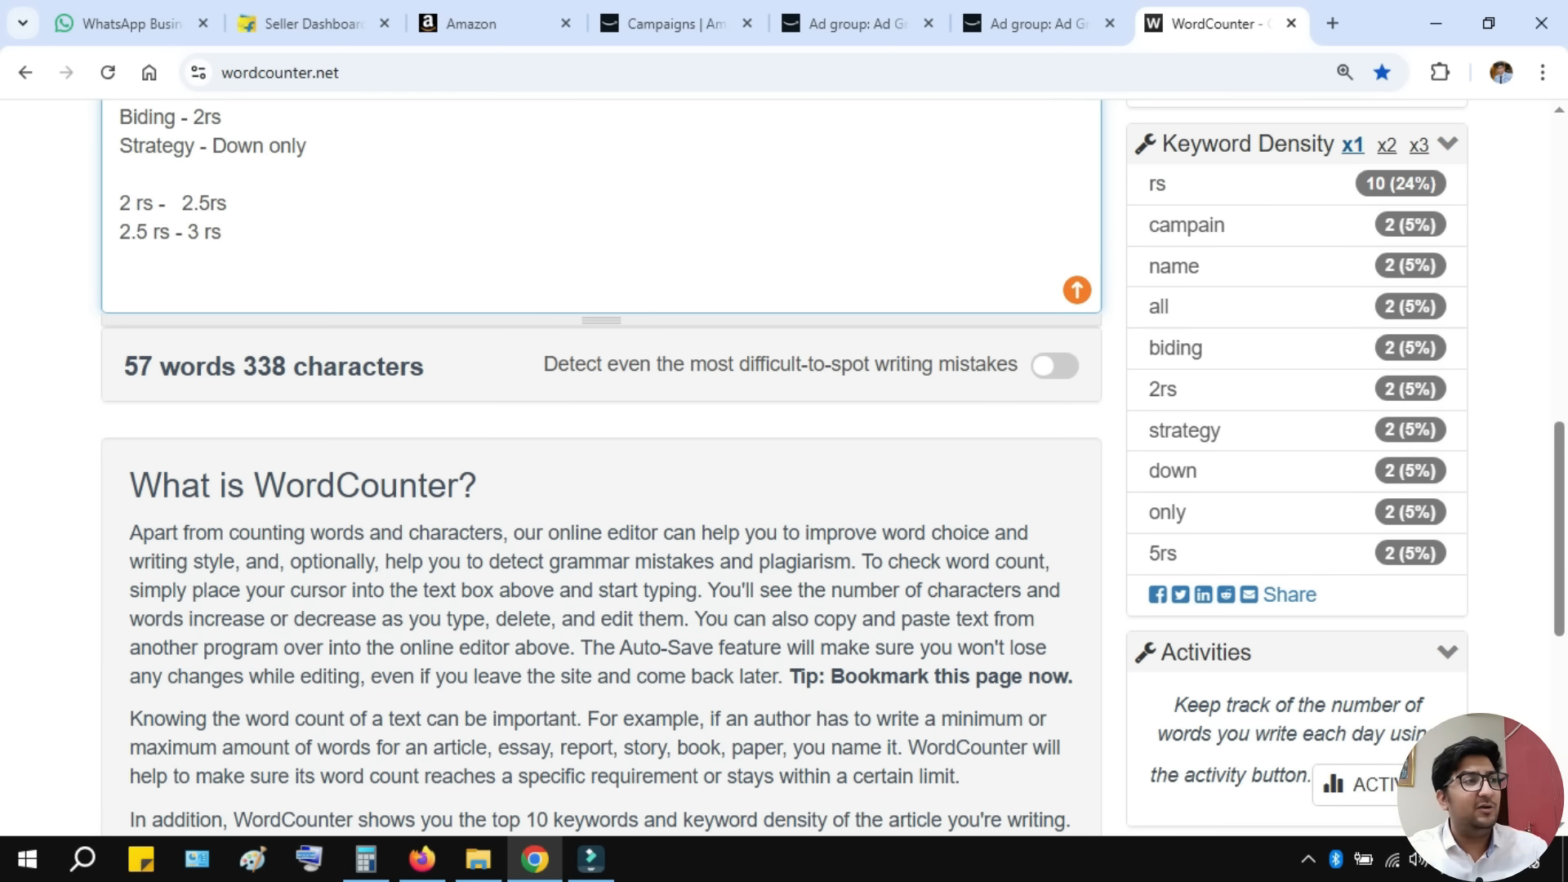
scroll(601, 409, "up", 3)
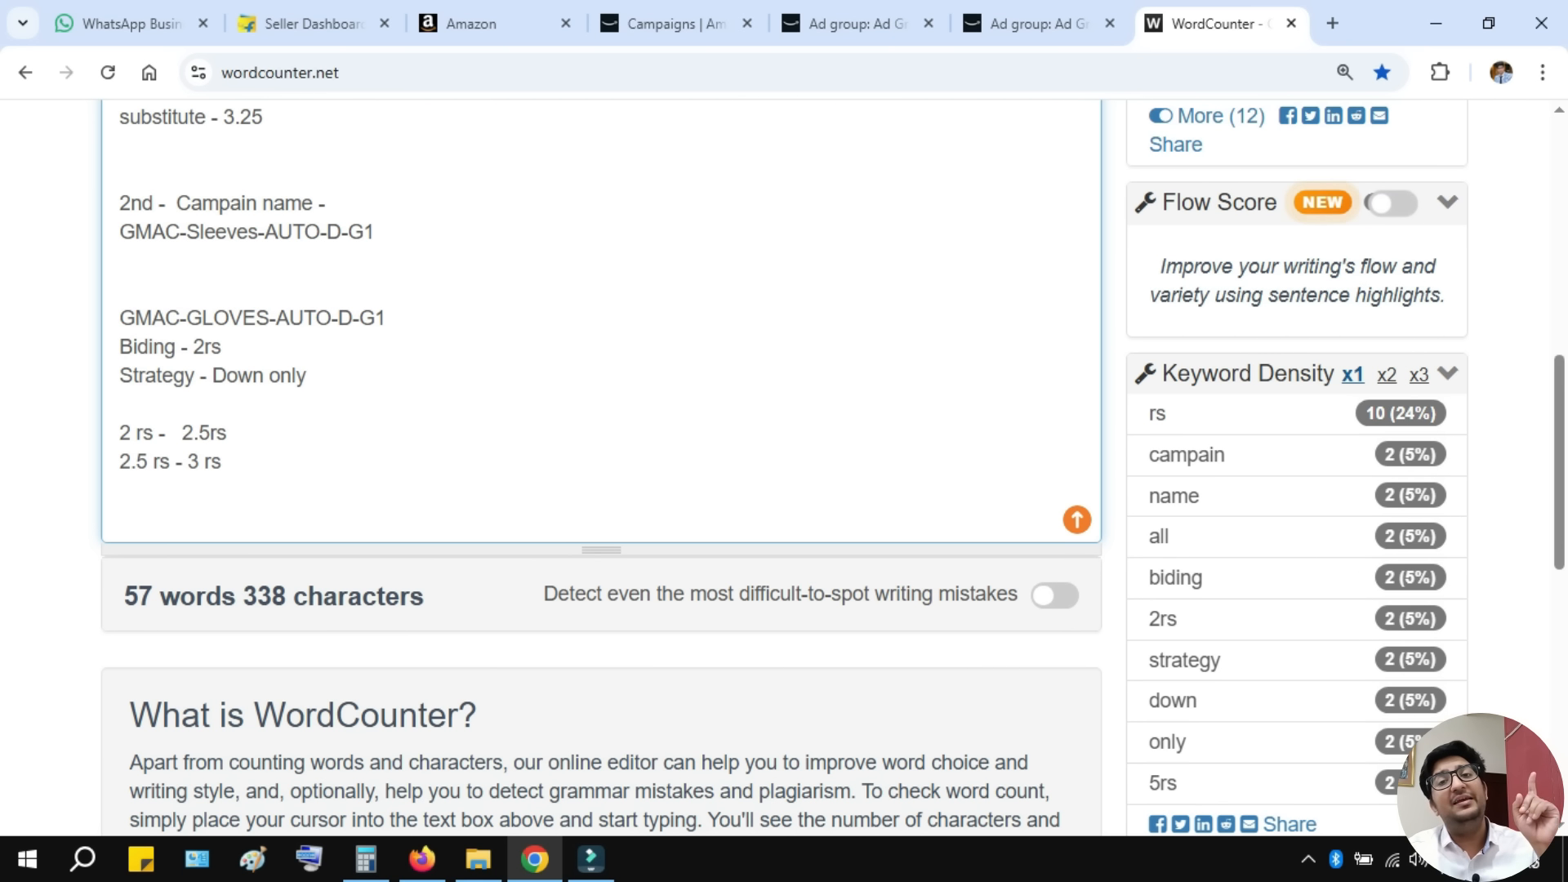
scroll(601, 408, "up", 2)
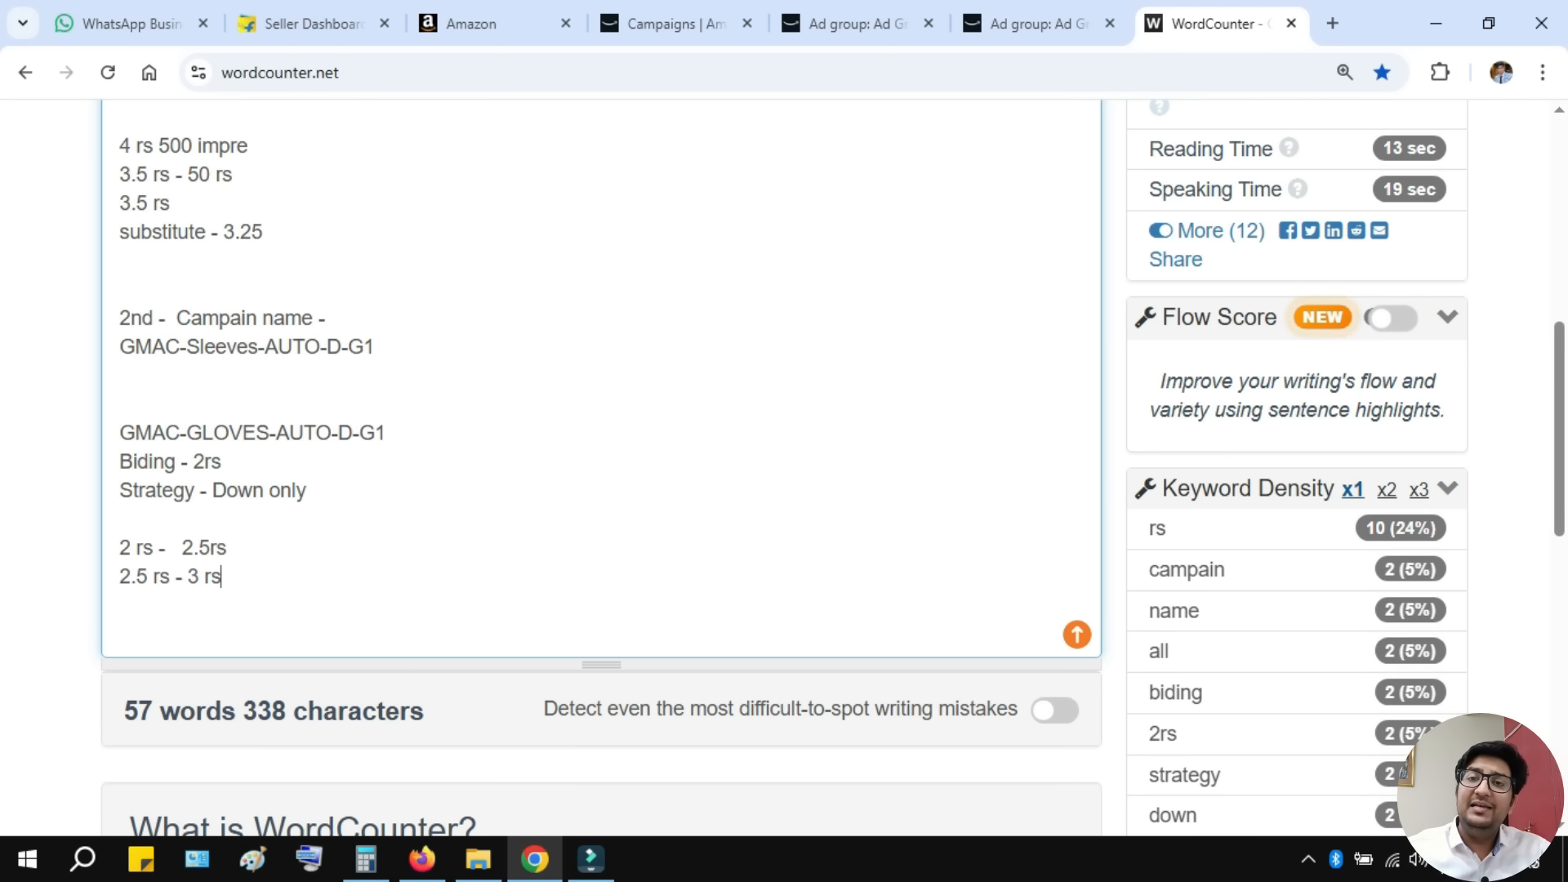
- Return to the Amazon Ads campaign list and look over the automatic glove and arm sleeve campaigns
left_click(858, 24)
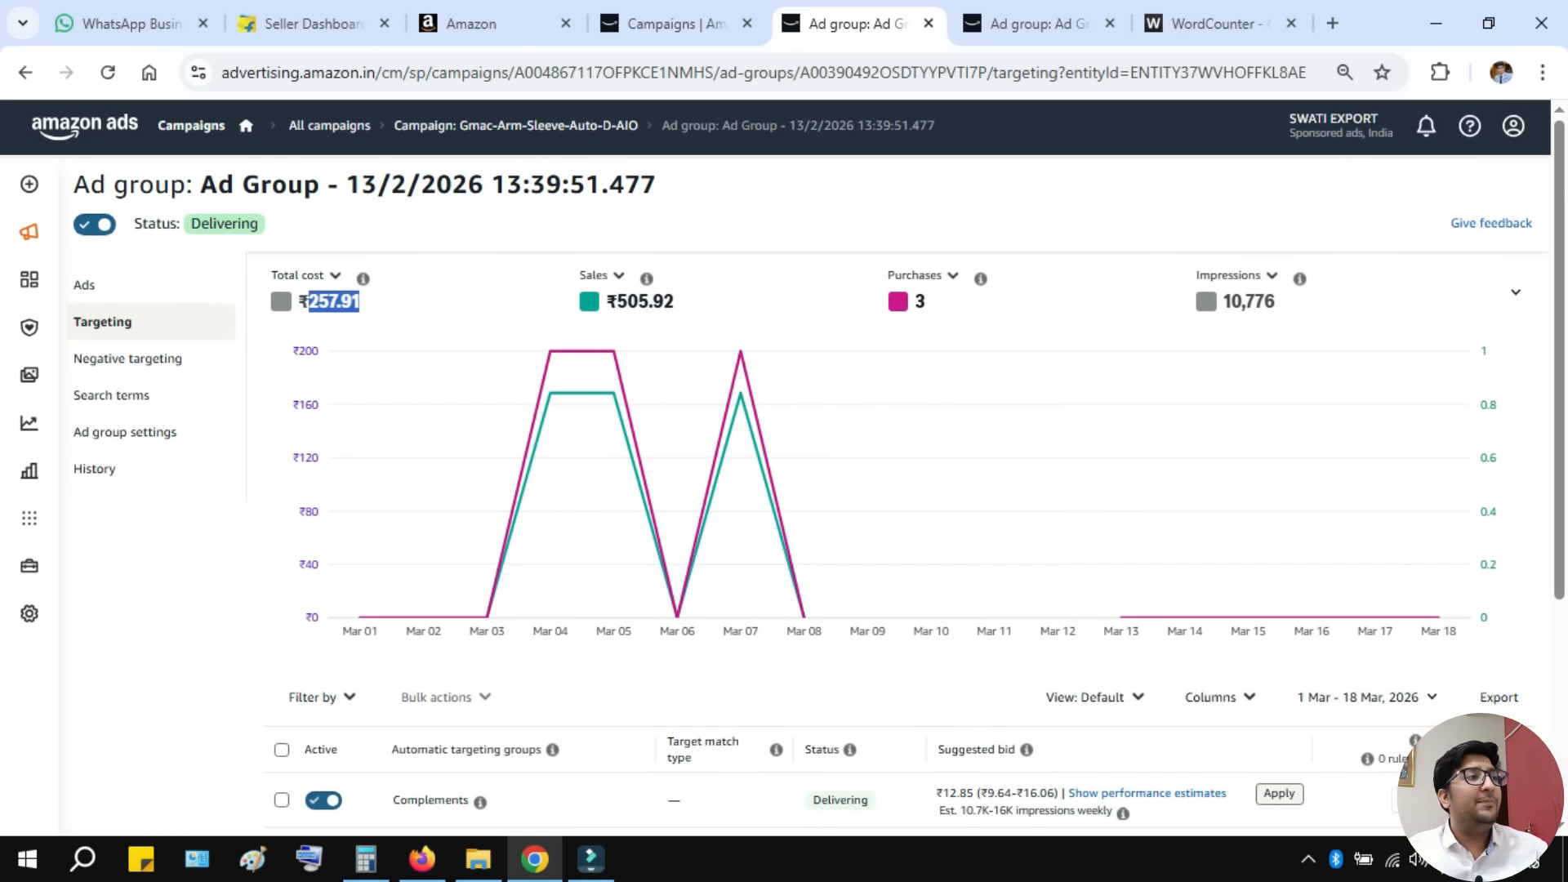
left_click(676, 24)
scroll(898, 408, "down", 2)
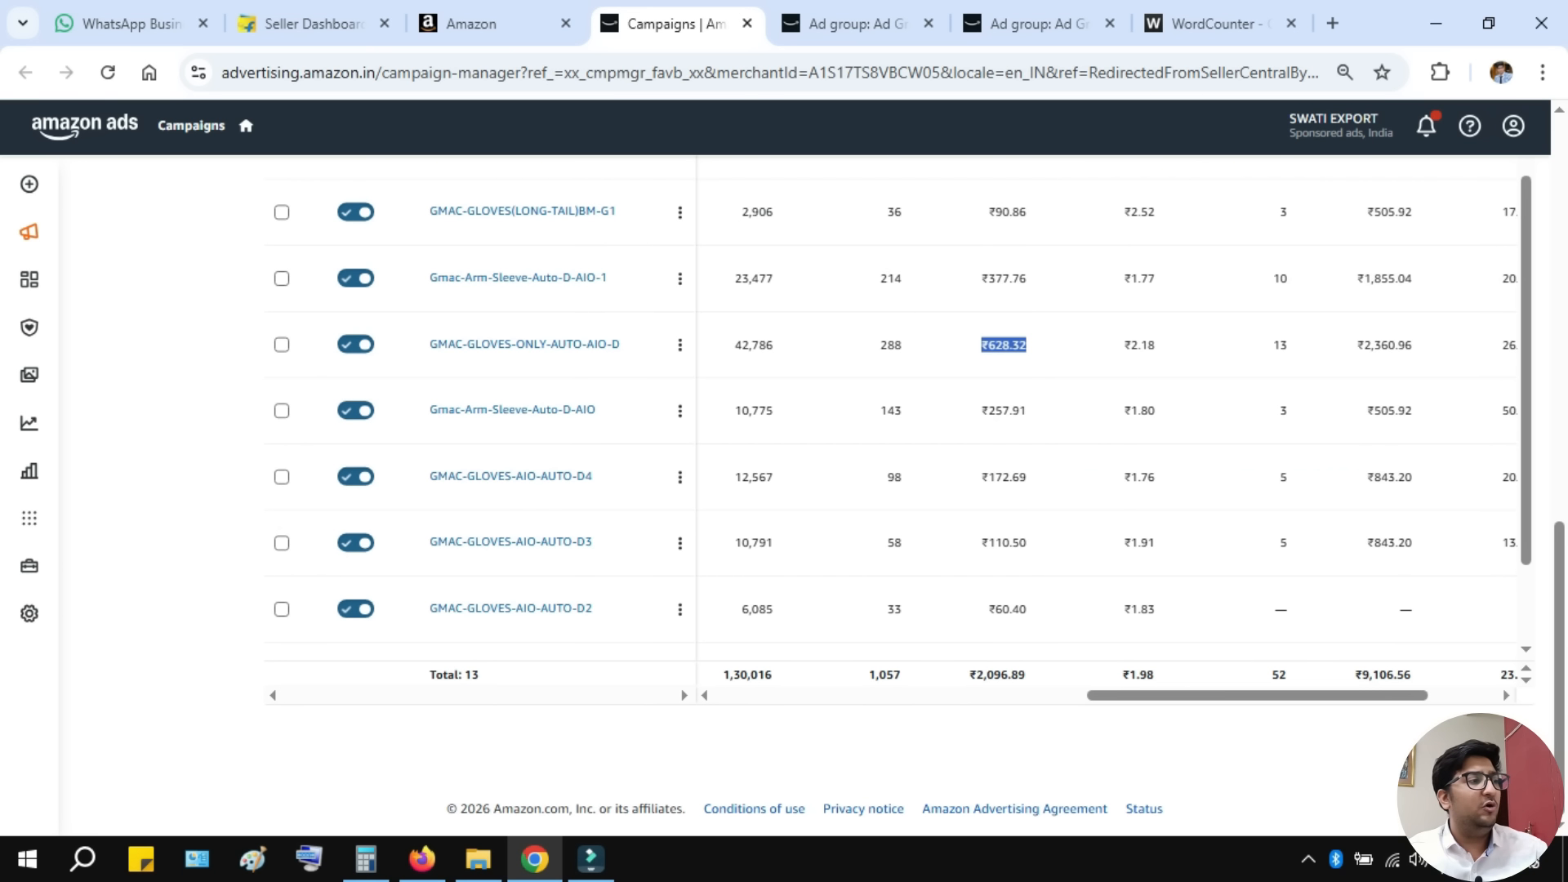
- Go through the names of the automatic glove and arm sleeve campaigns one by one, from GMAC-GLOVES-AIO-AUTO-D to Gmac-Arm-Sleeve-Auto-D-AIO-1
left_click_drag(600, 609, 497, 609)
scroll(500, 609, "down", 2)
left_click_drag(600, 627, 466, 627)
left_click(506, 594)
left_click_drag(589, 562, 524, 578)
left_click_drag(600, 494, 522, 495)
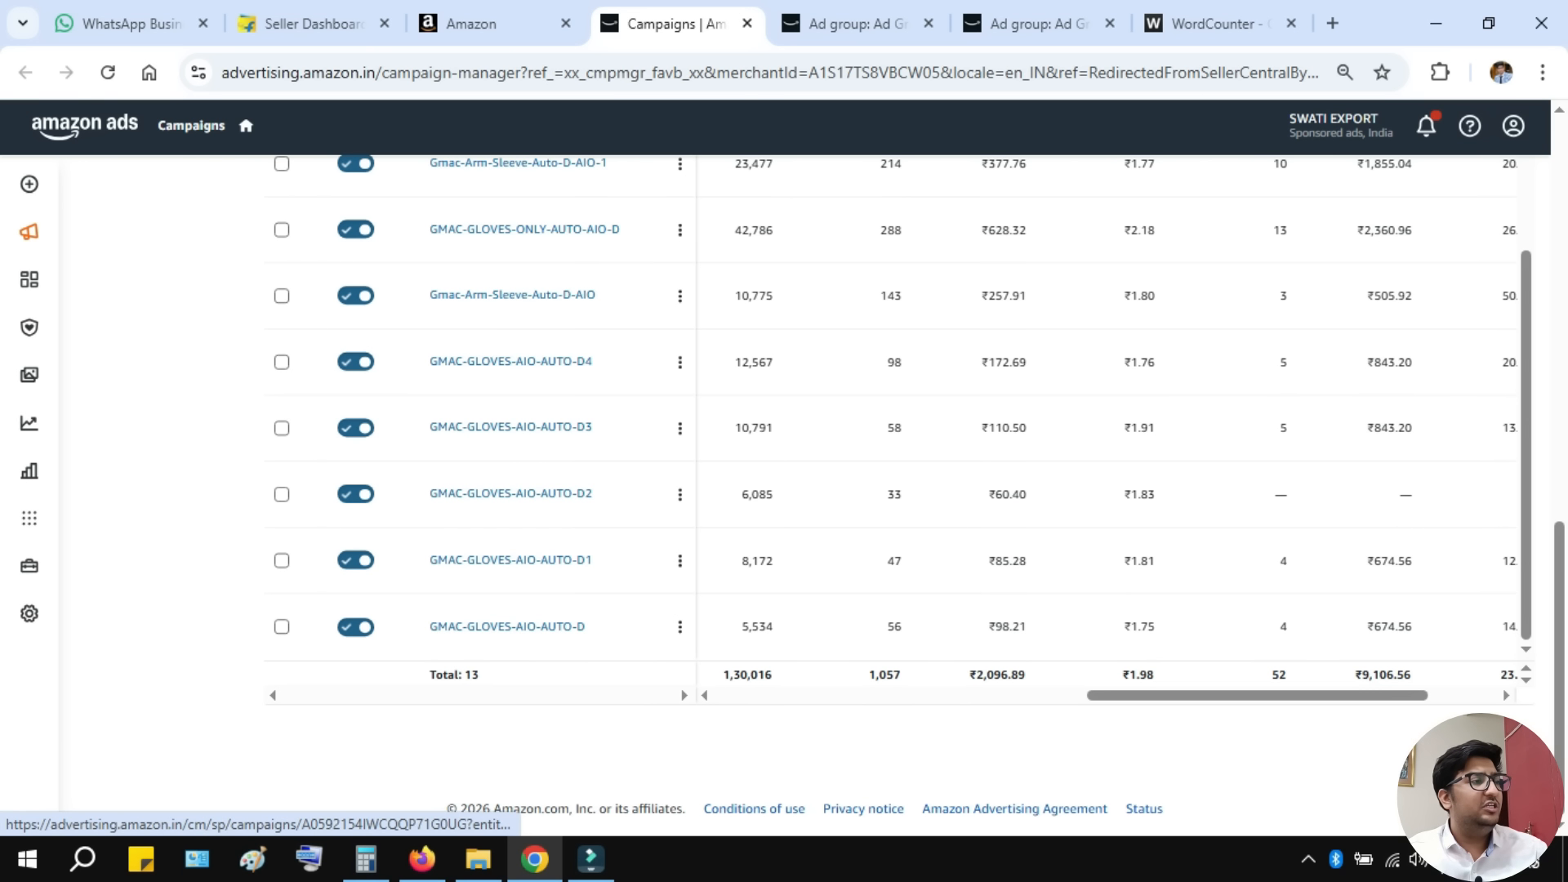
left_click_drag(600, 428, 472, 428)
left_click_drag(594, 361, 510, 362)
left_click_drag(596, 296, 465, 295)
scroll(464, 296, "up", 4)
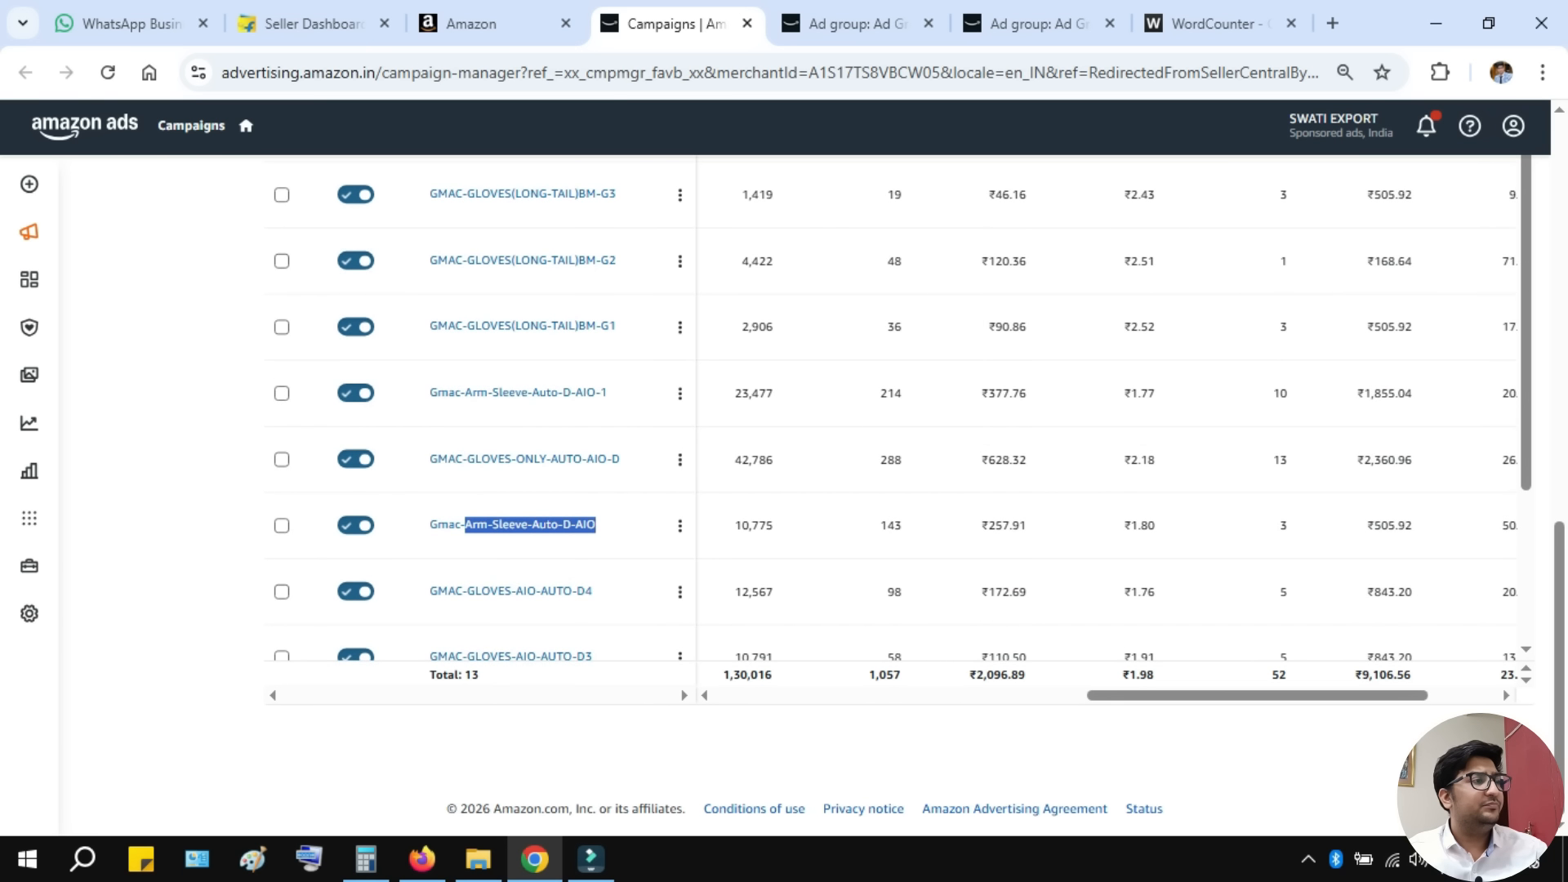
left_click_drag(623, 460, 563, 460)
left_click_drag(611, 393, 527, 393)
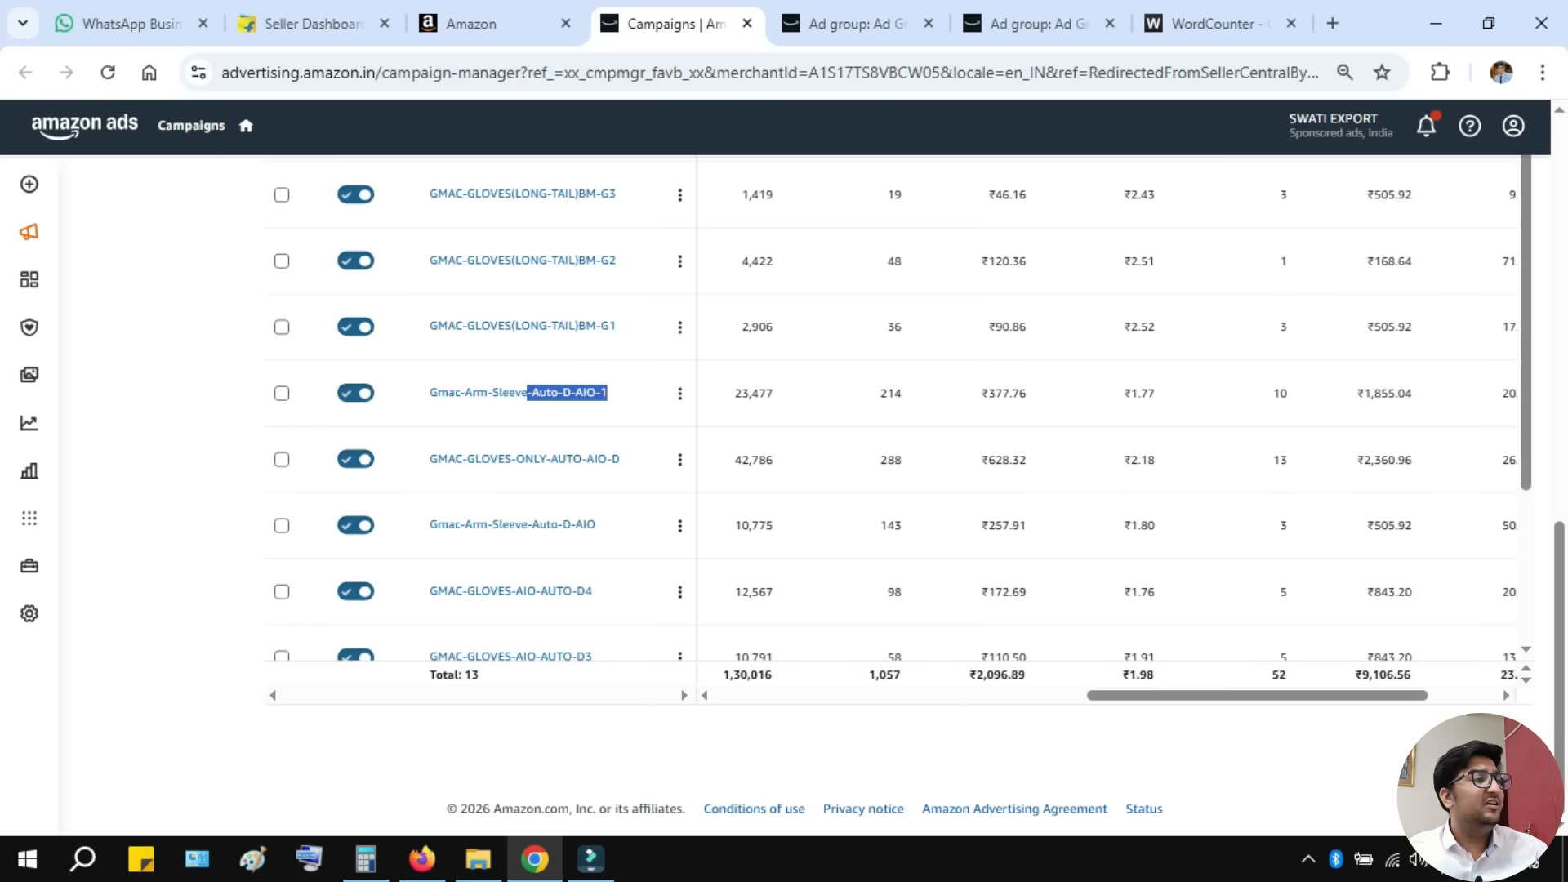
scroll(899, 408, "up", 4)
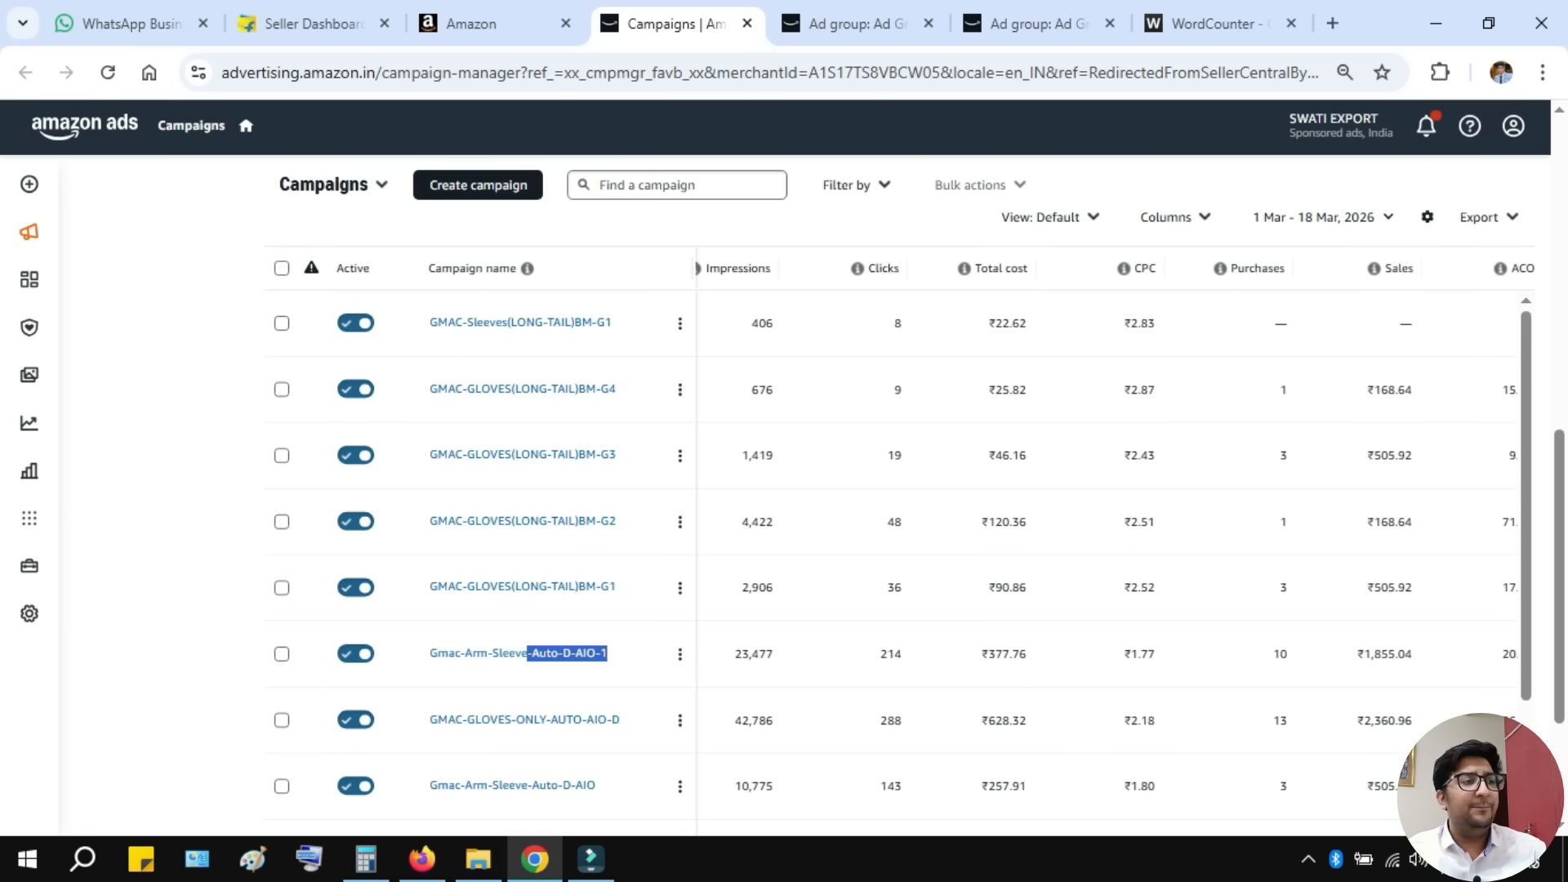
- Examine the overall average CPC and the daily budgets of the enabled campaigns
scroll(898, 473, "down", 2)
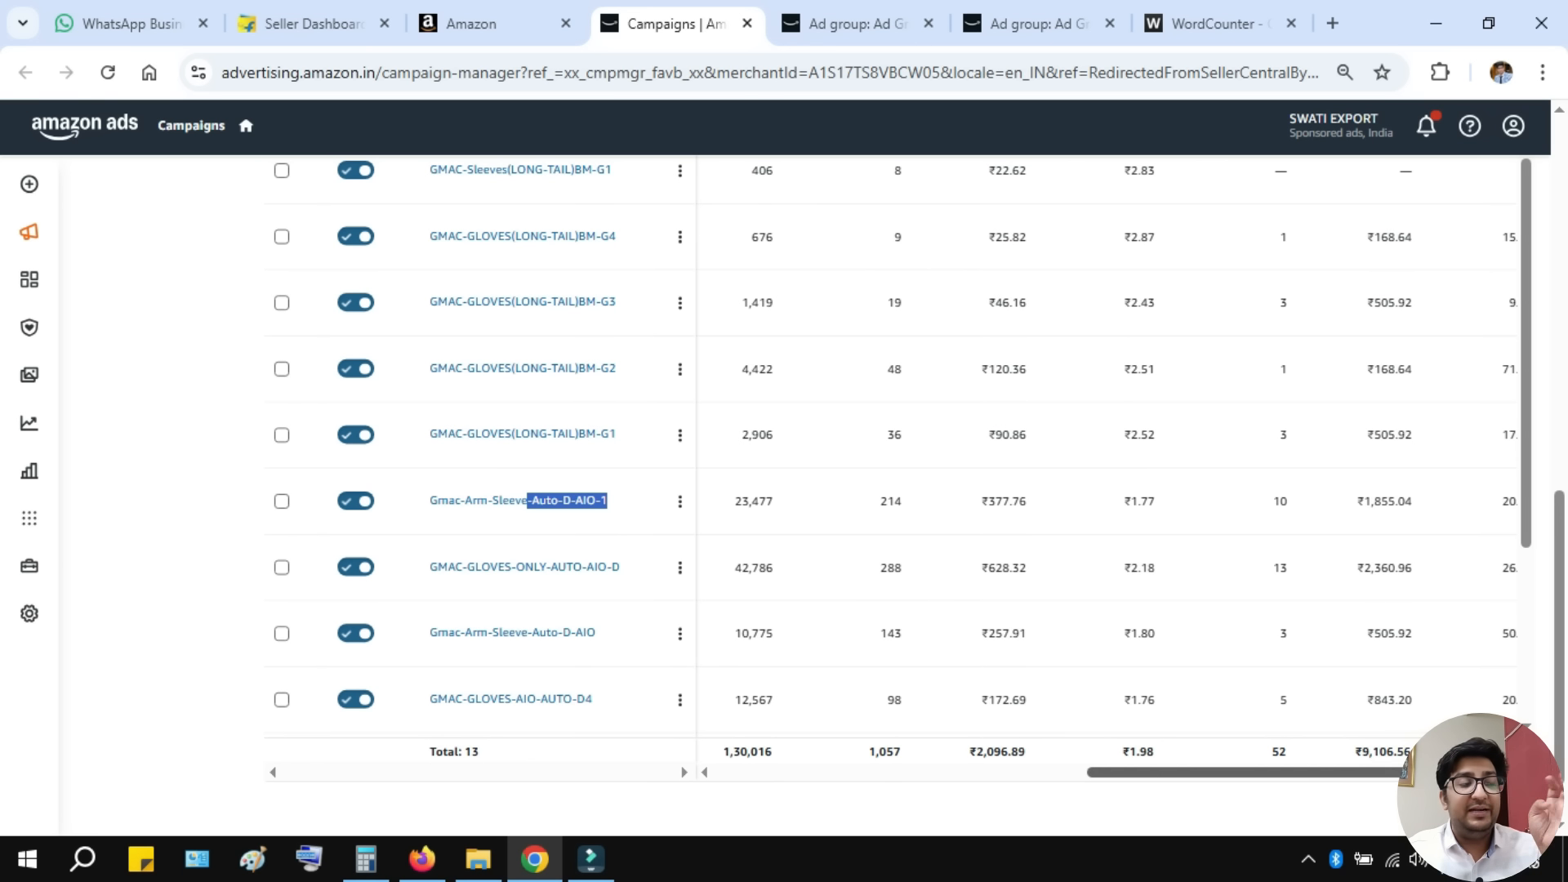
left_click_drag(1123, 751, 1137, 751)
scroll(1135, 751, "left", 4)
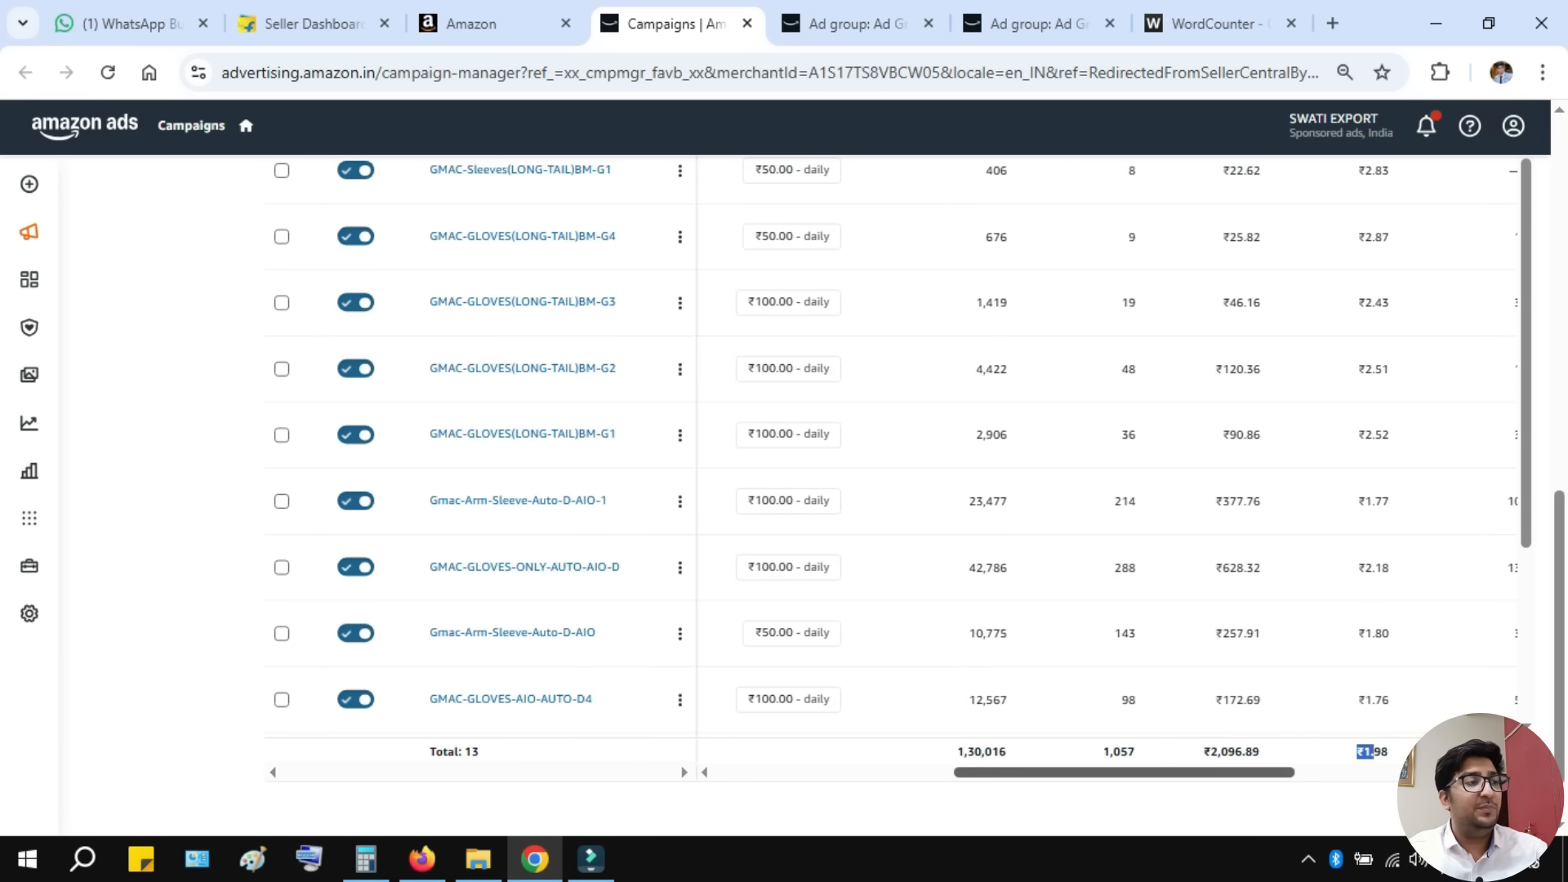
scroll(1135, 752, "up", 4)
scroll(980, 490, "up", 1)
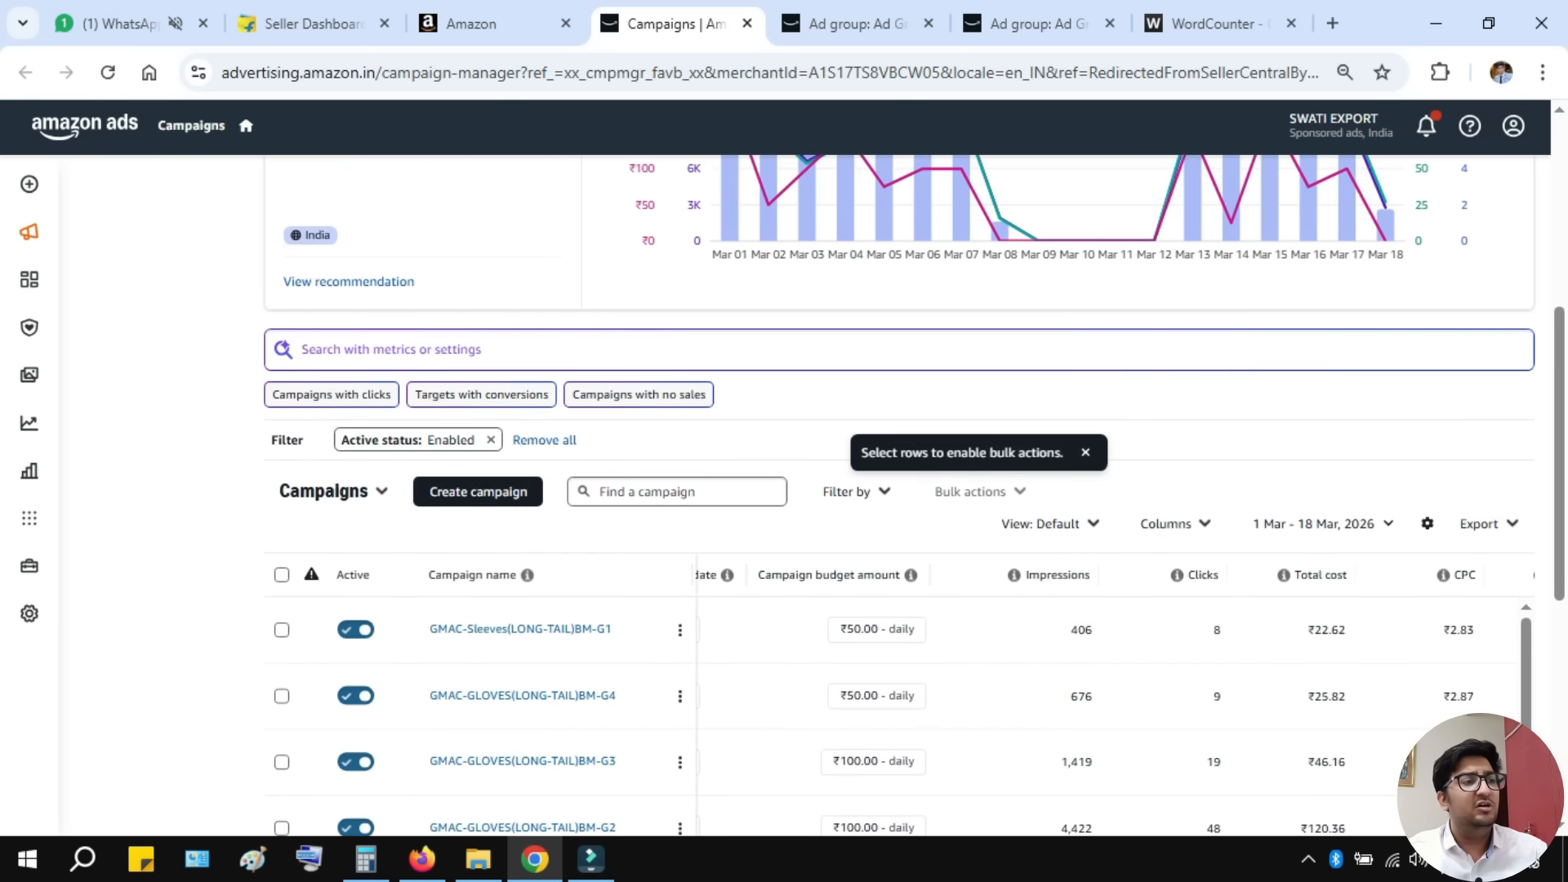
scroll(980, 490, "down", 4)
- Switch to the WordCounter notes and highlight the all-in-one campaign's name, product coverage, bidding and strategy lines
left_click(1039, 24)
left_click(1217, 24)
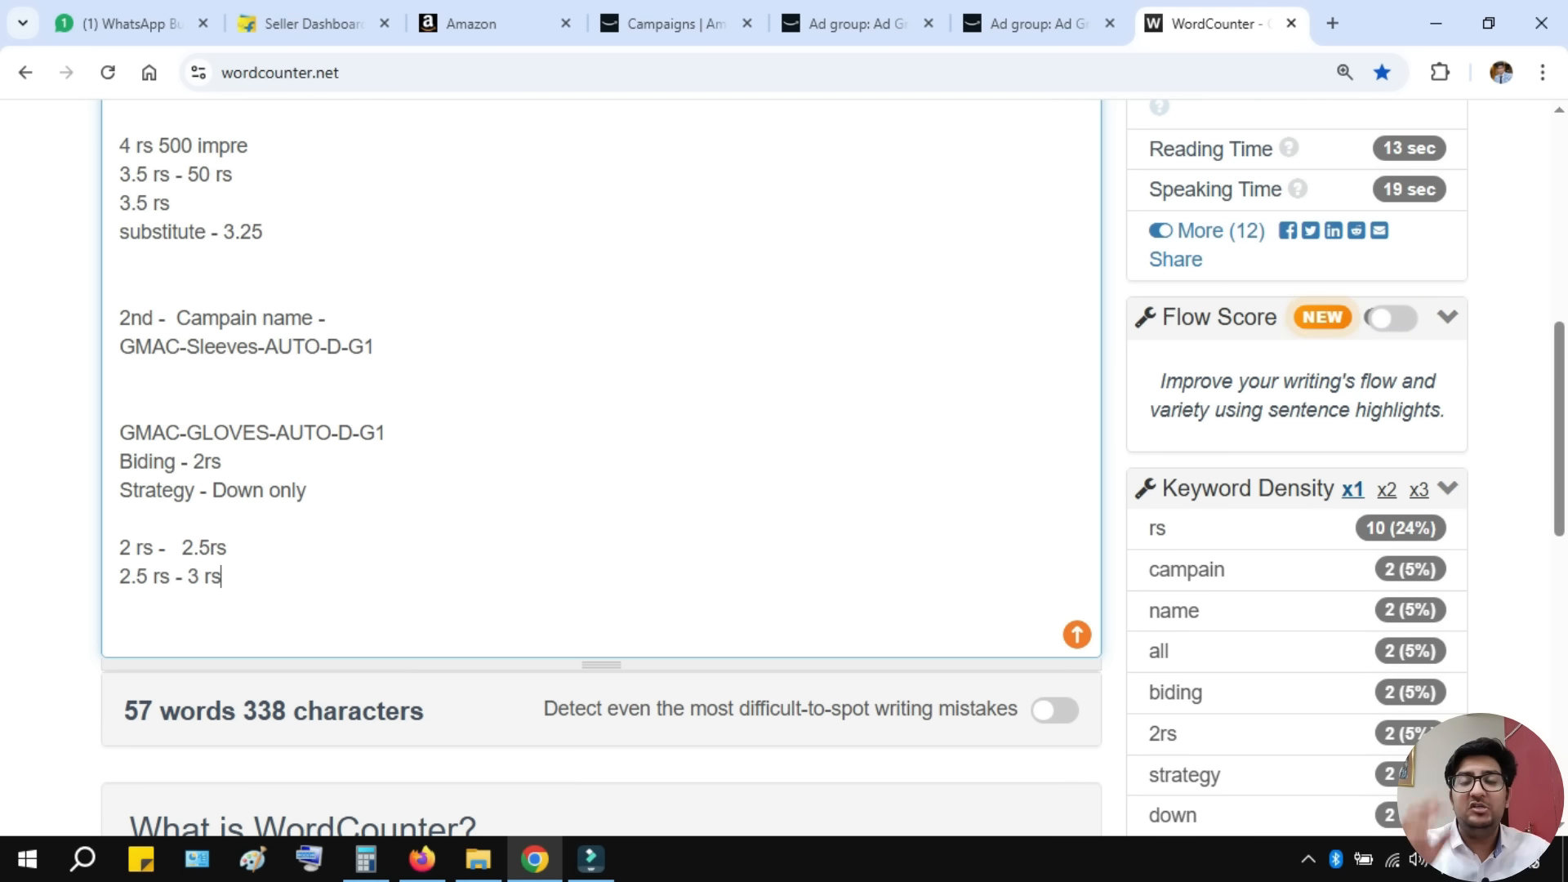
scroll(831, 468, "up", 5)
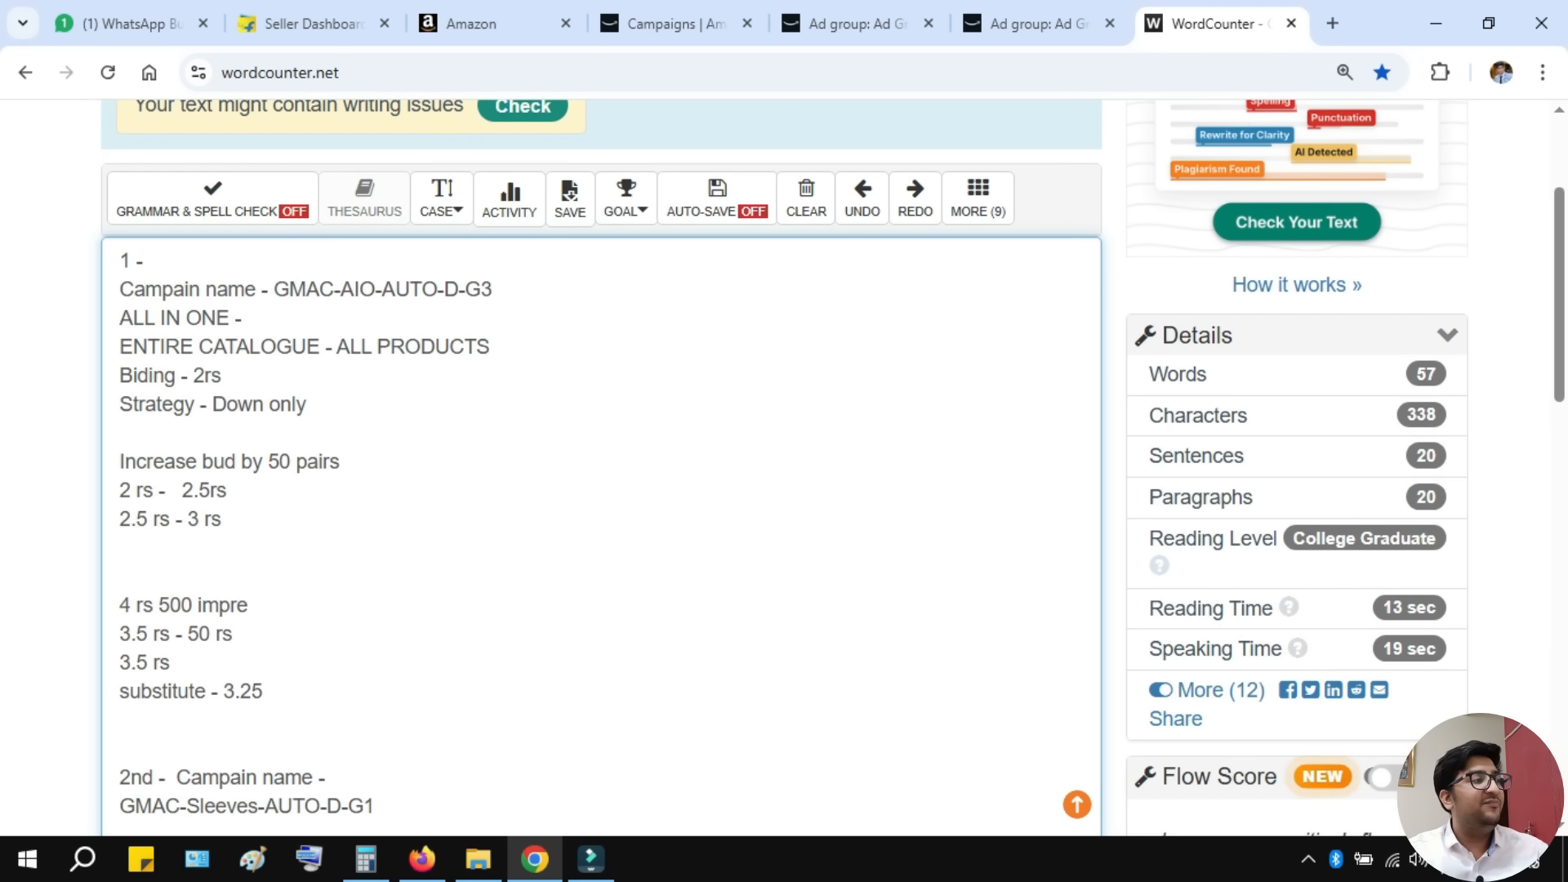
left_click_drag(120, 289, 314, 432)
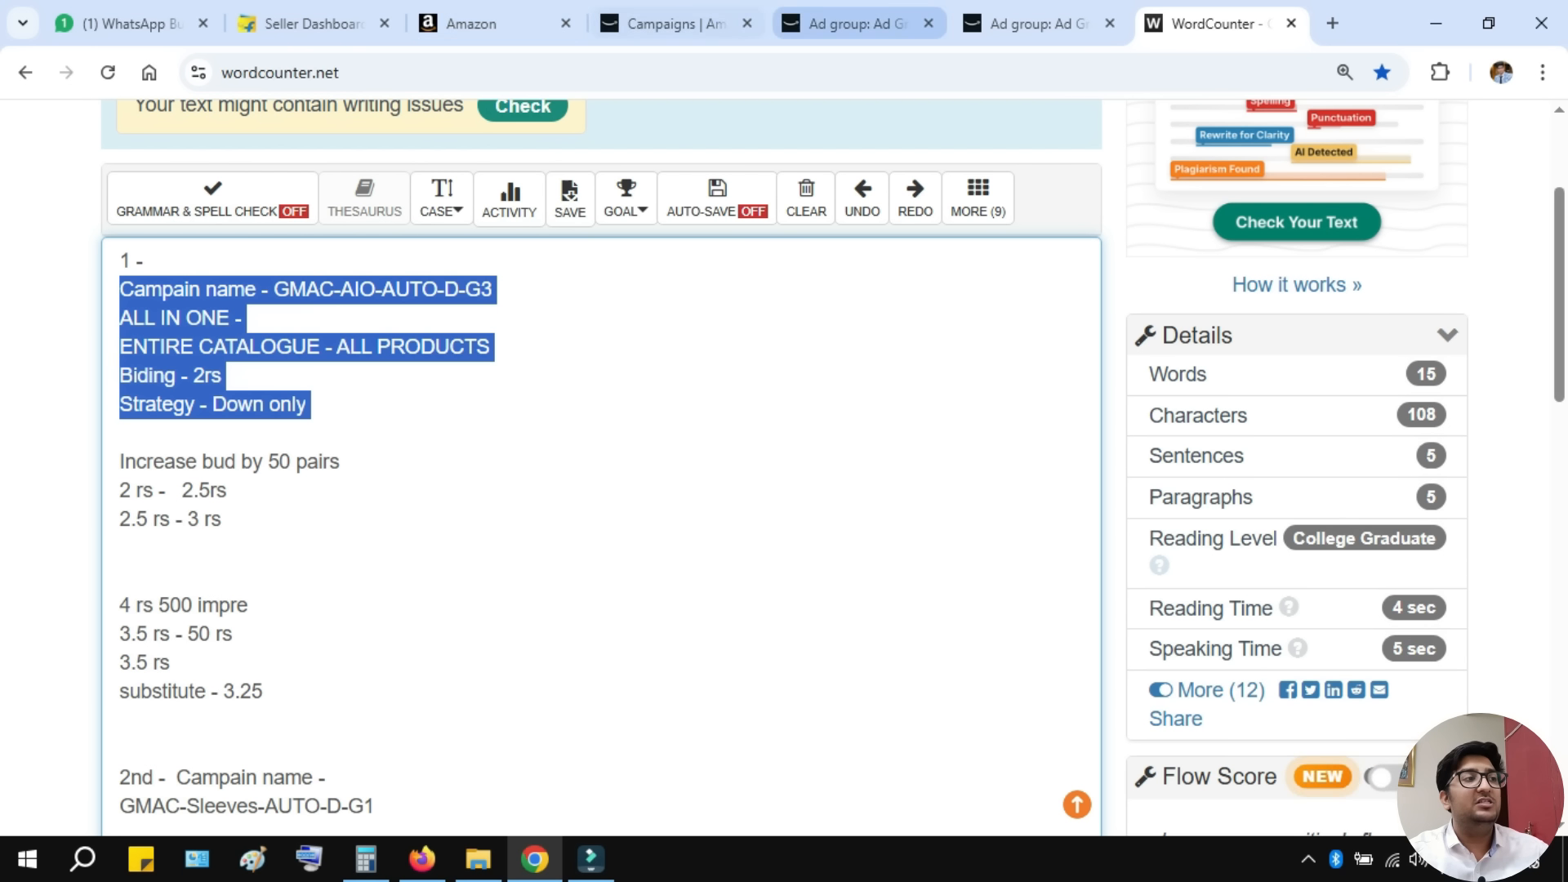
- Return to the Amazon Ads campaign list and change its date range to Yesterday
left_click(853, 23)
scroll(898, 490, "down", 4)
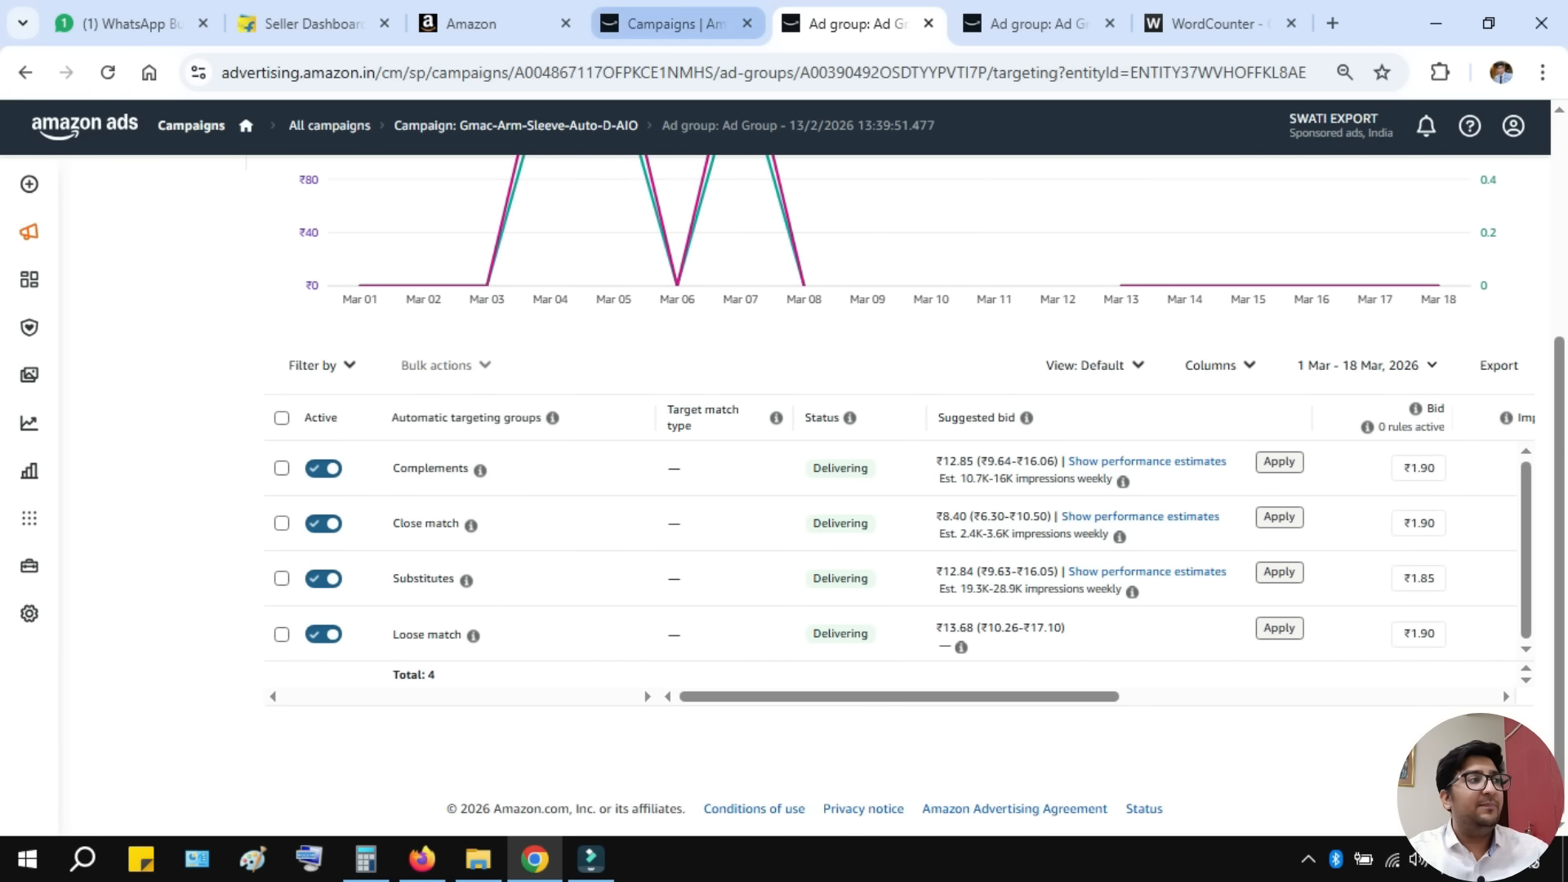
left_click(678, 23)
scroll(898, 490, "down", 6)
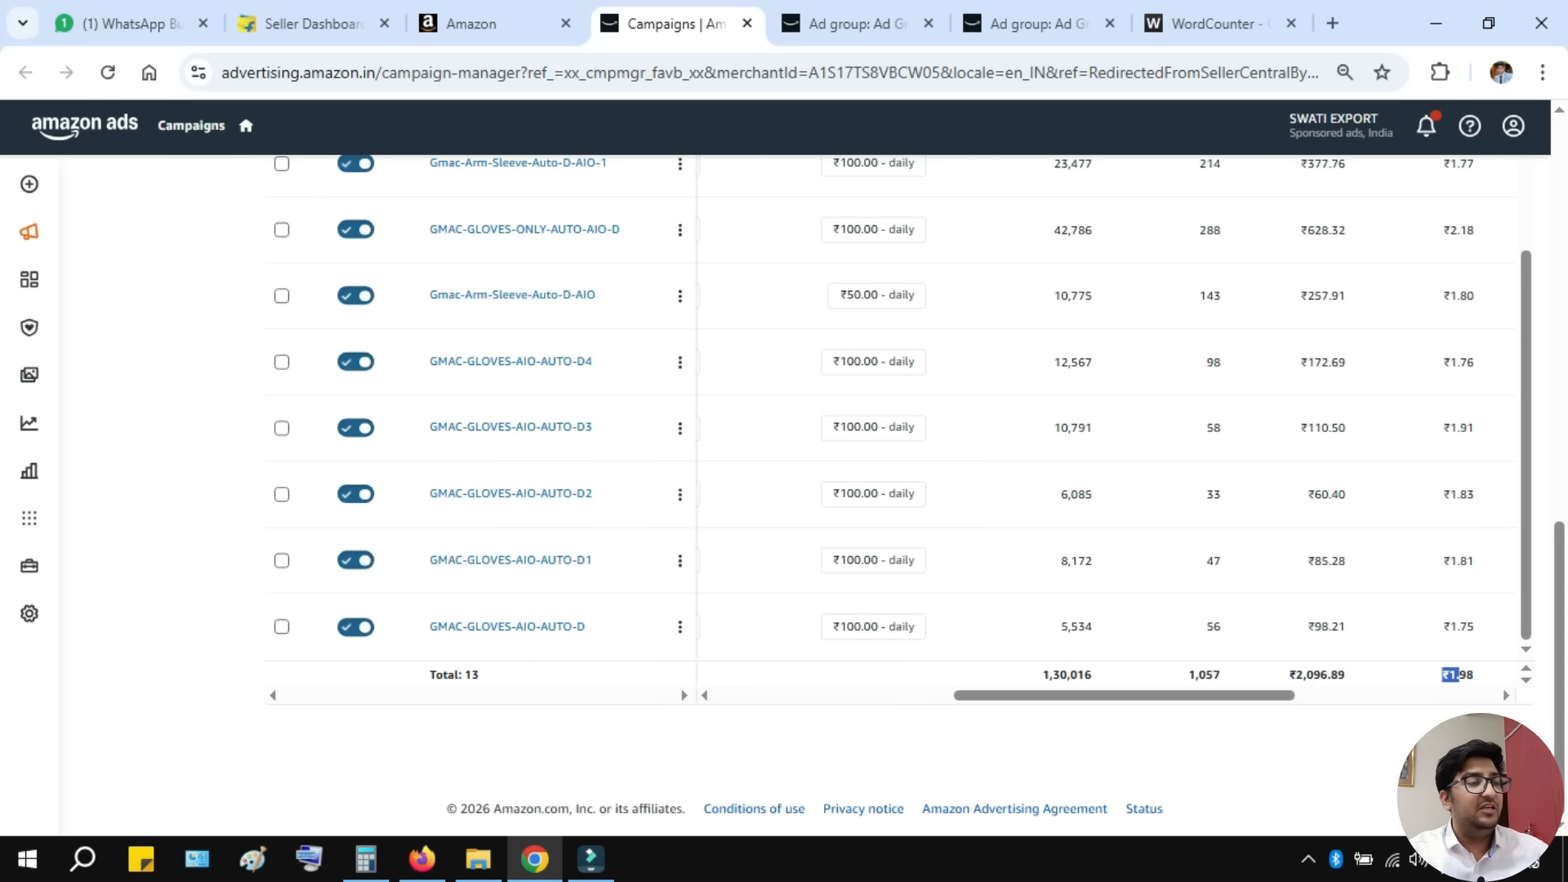
scroll(898, 490, "up", 7)
left_click(1323, 332)
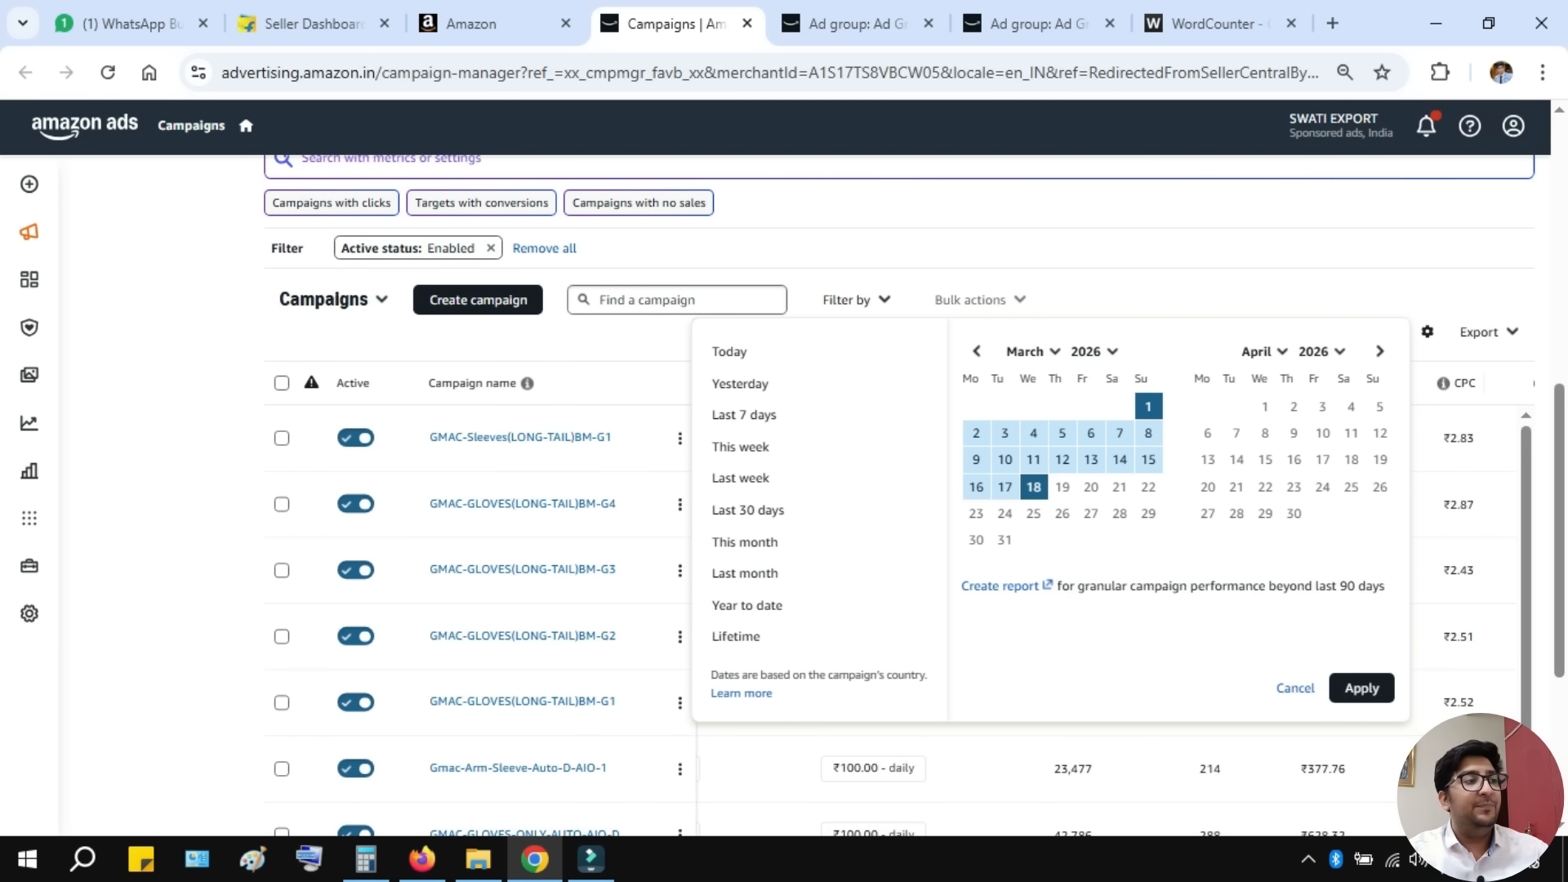
left_click(1004, 488)
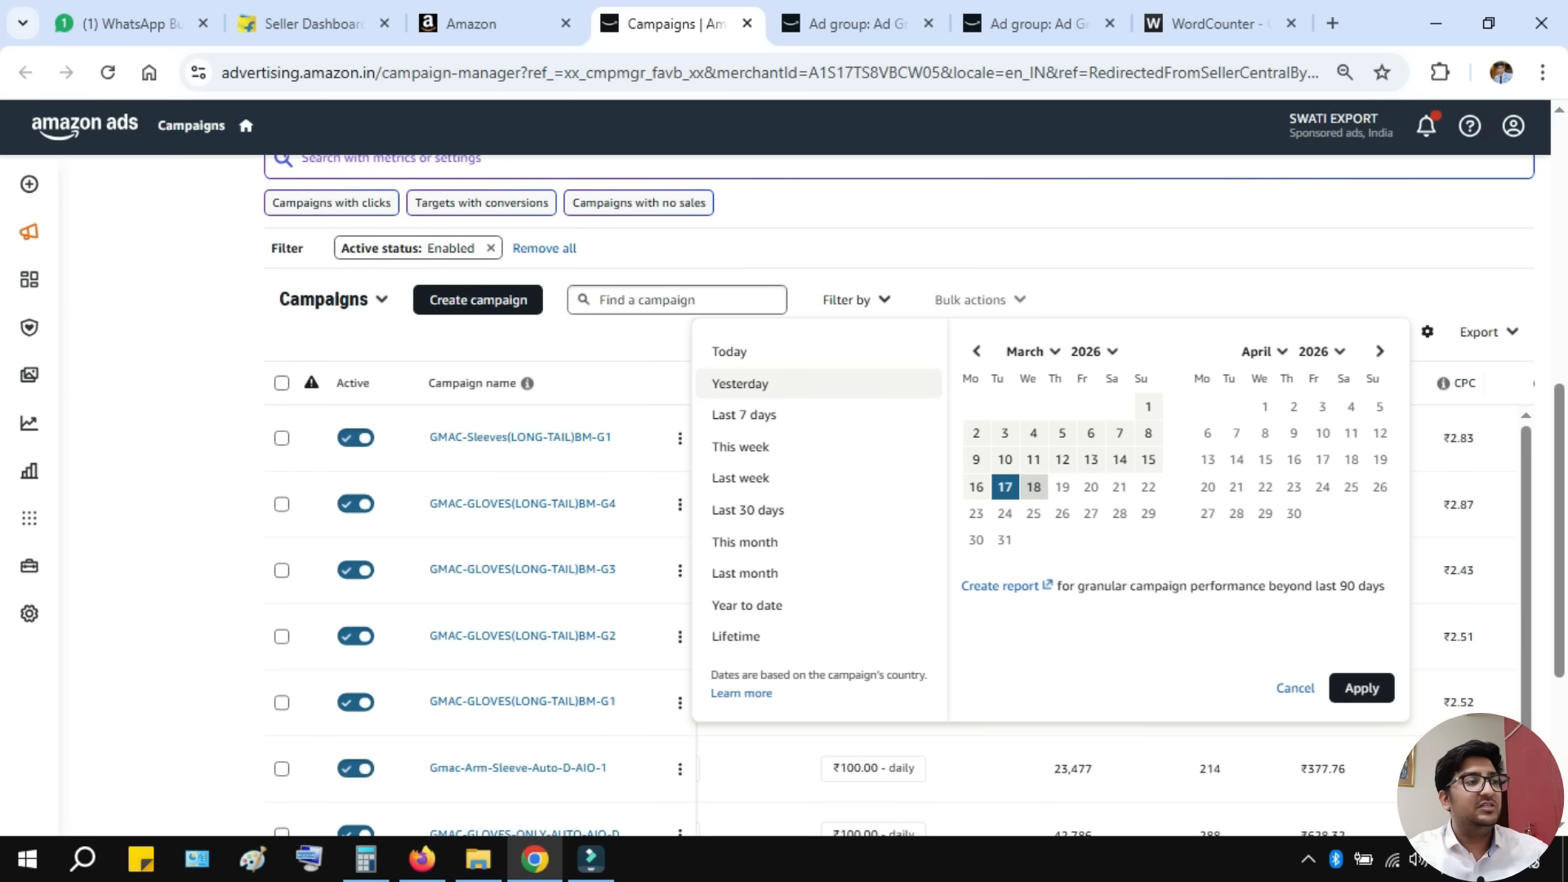
left_click(740, 384)
- Examine yesterday's total ad cost and number of purchases in the performance summary
scroll(898, 490, "up", 8)
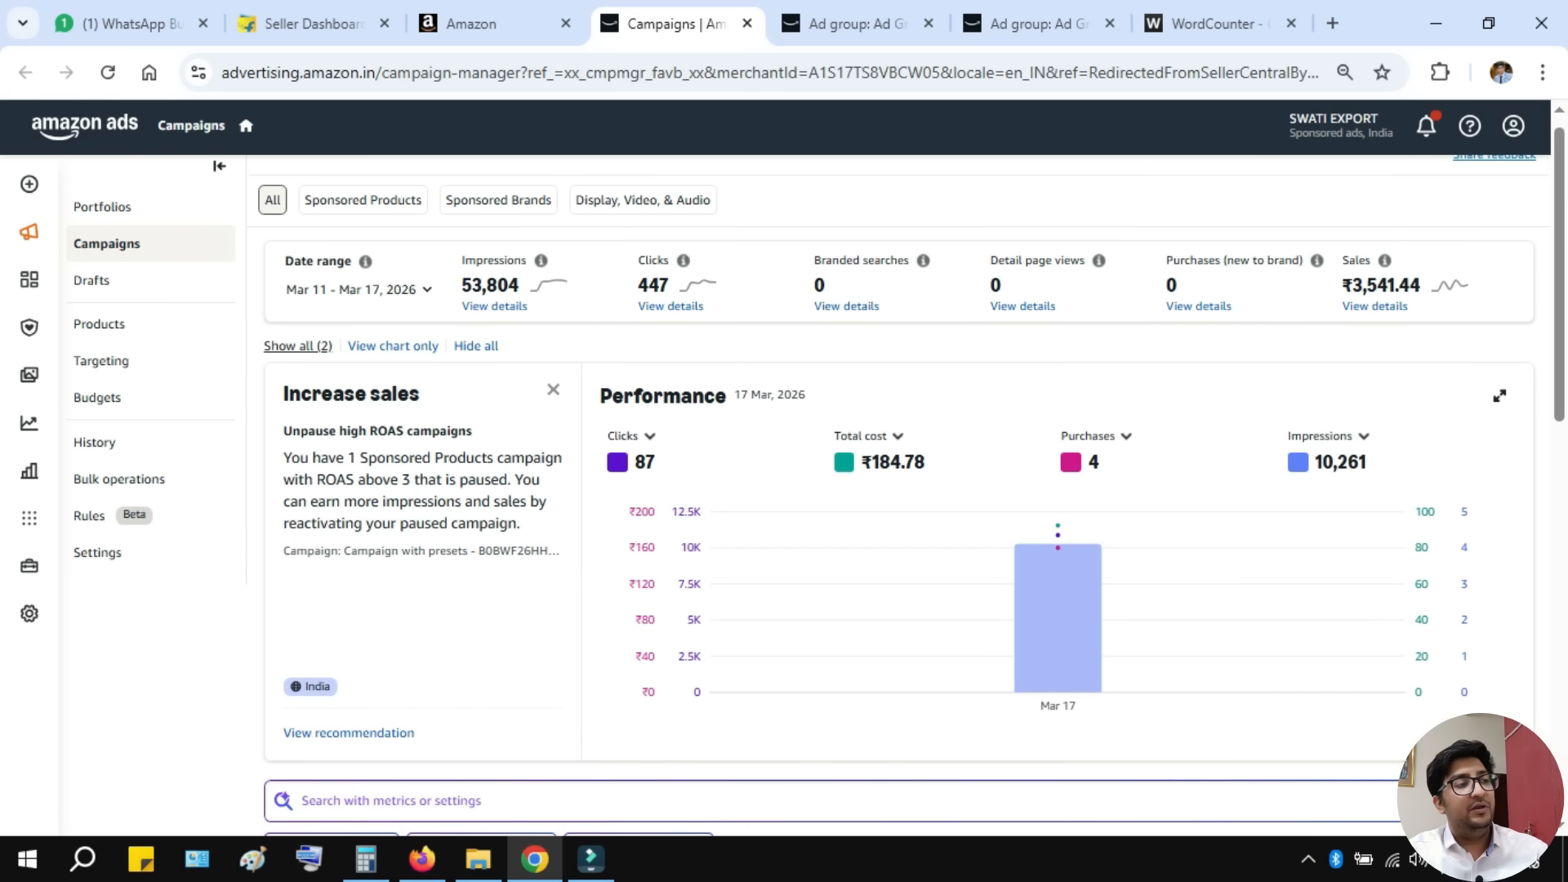
left_click_drag(861, 463, 927, 463)
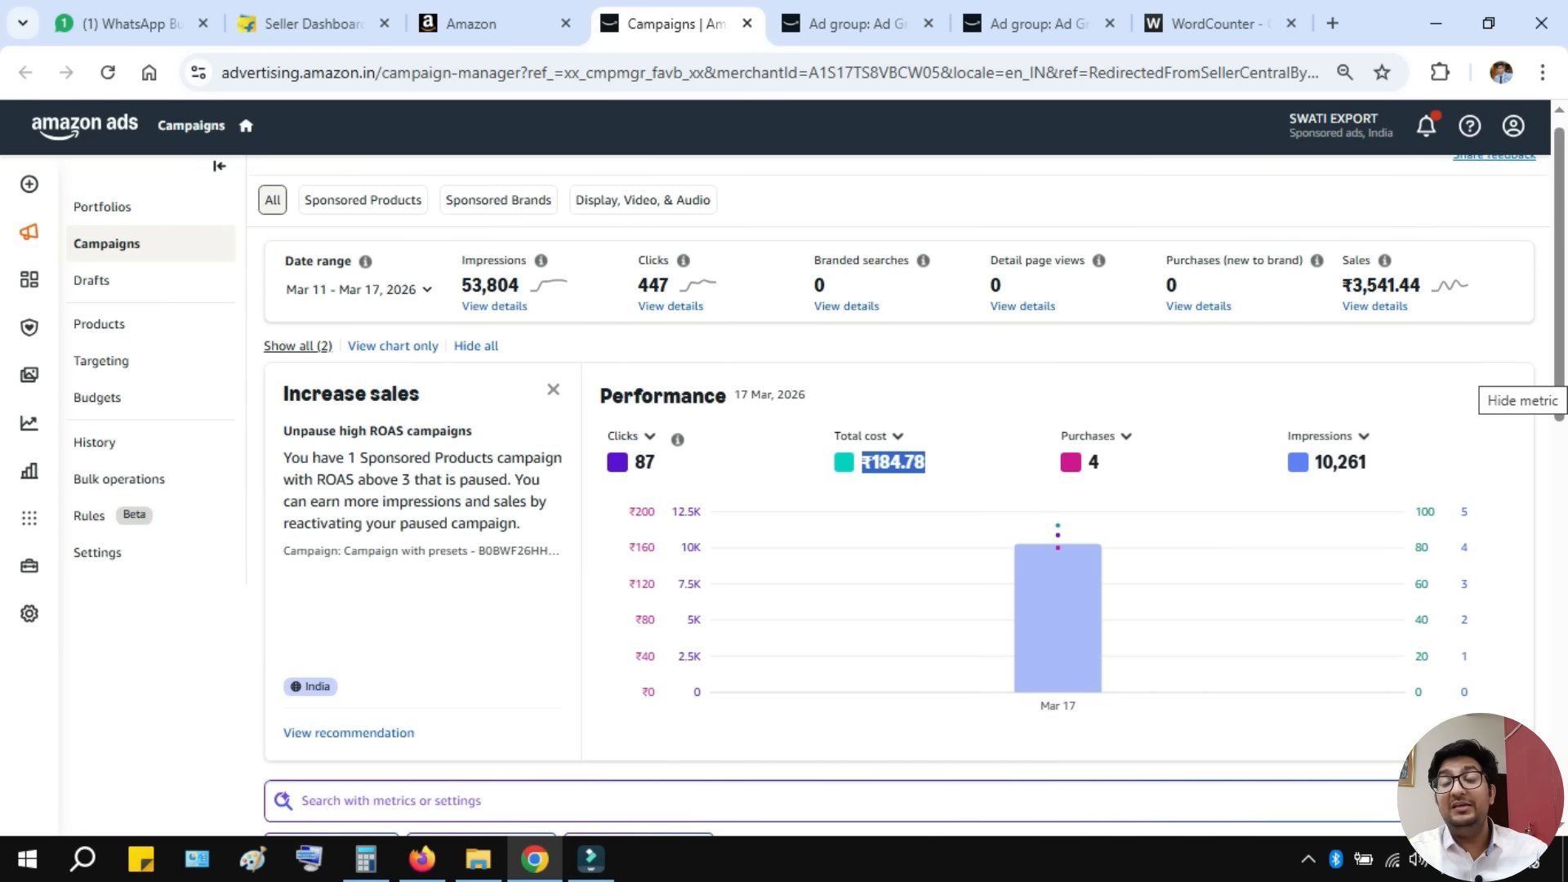
scroll(899, 490, "down", 5)
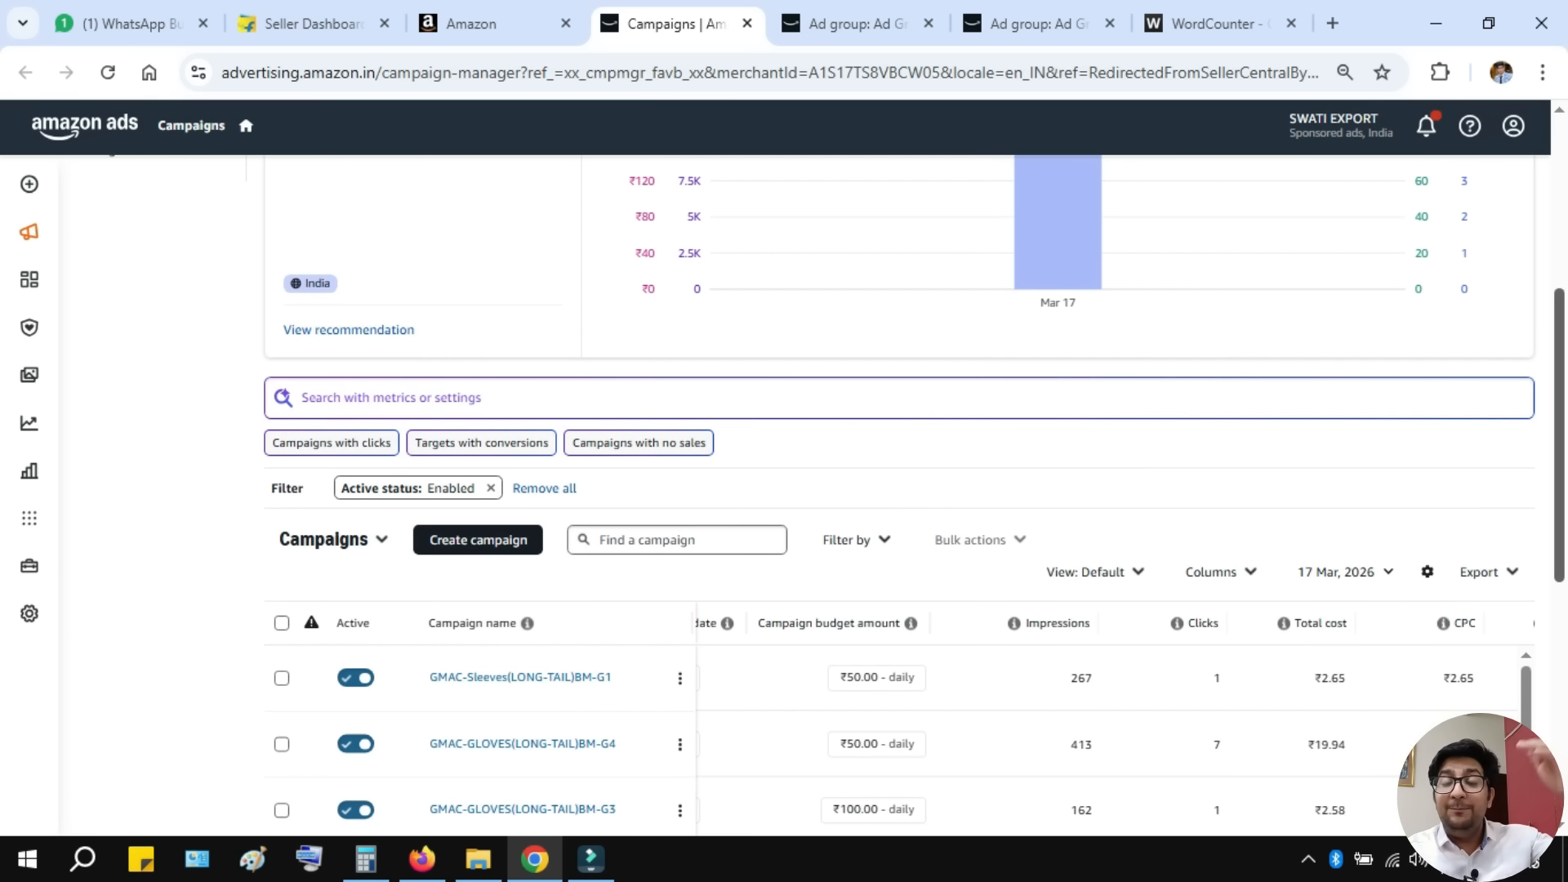
scroll(899, 490, "up", 3)
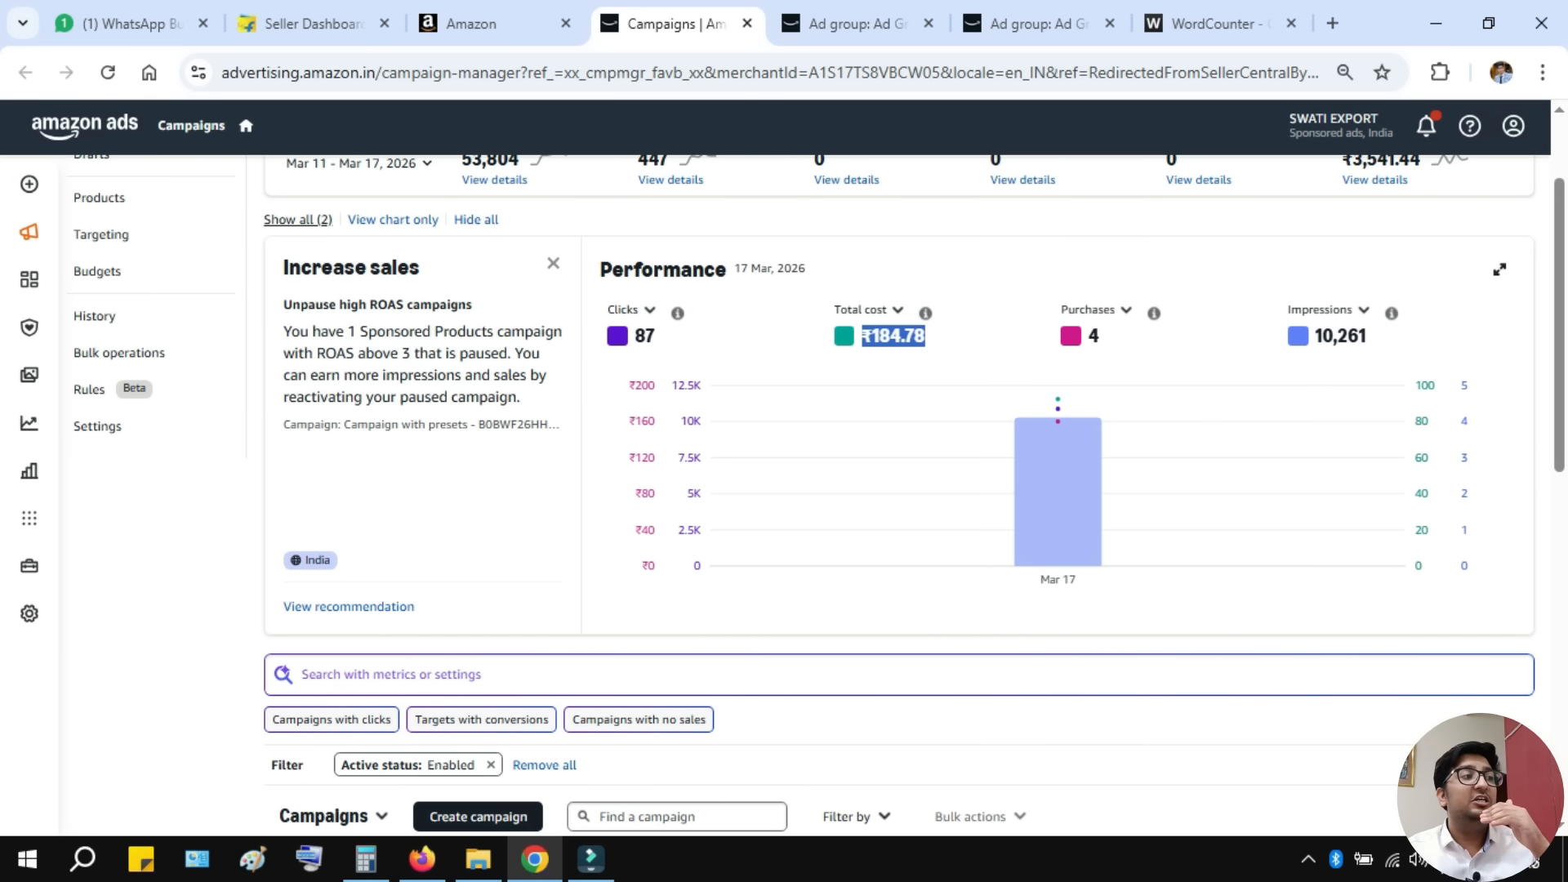
double_click(1093, 335)
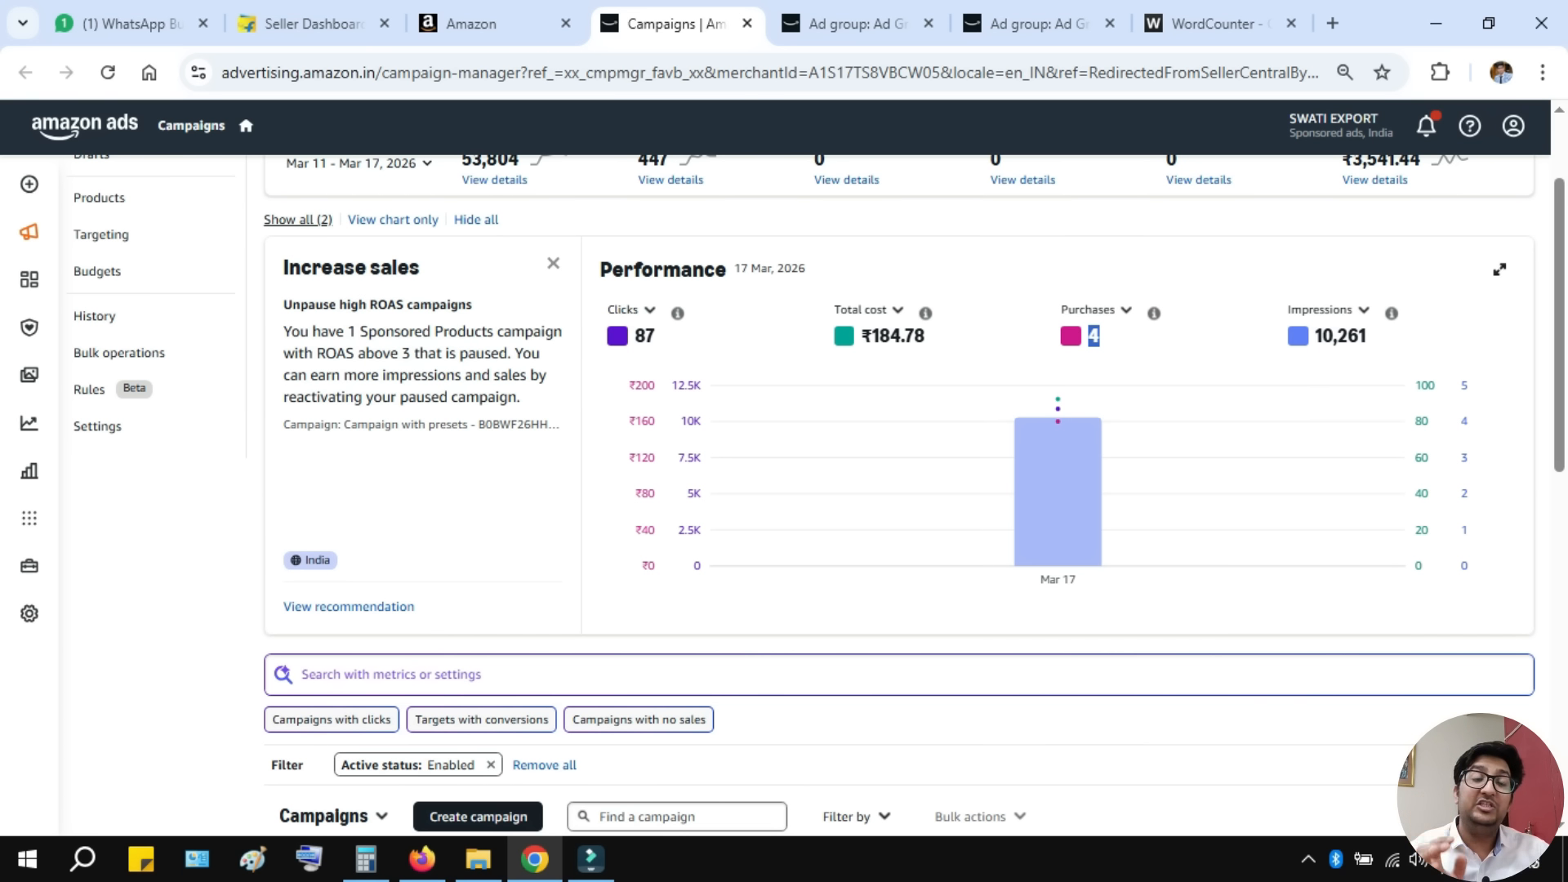
- Switch to Seller Central, open the Business Reports sales dashboard and set its date to Yesterday
left_click(481, 24)
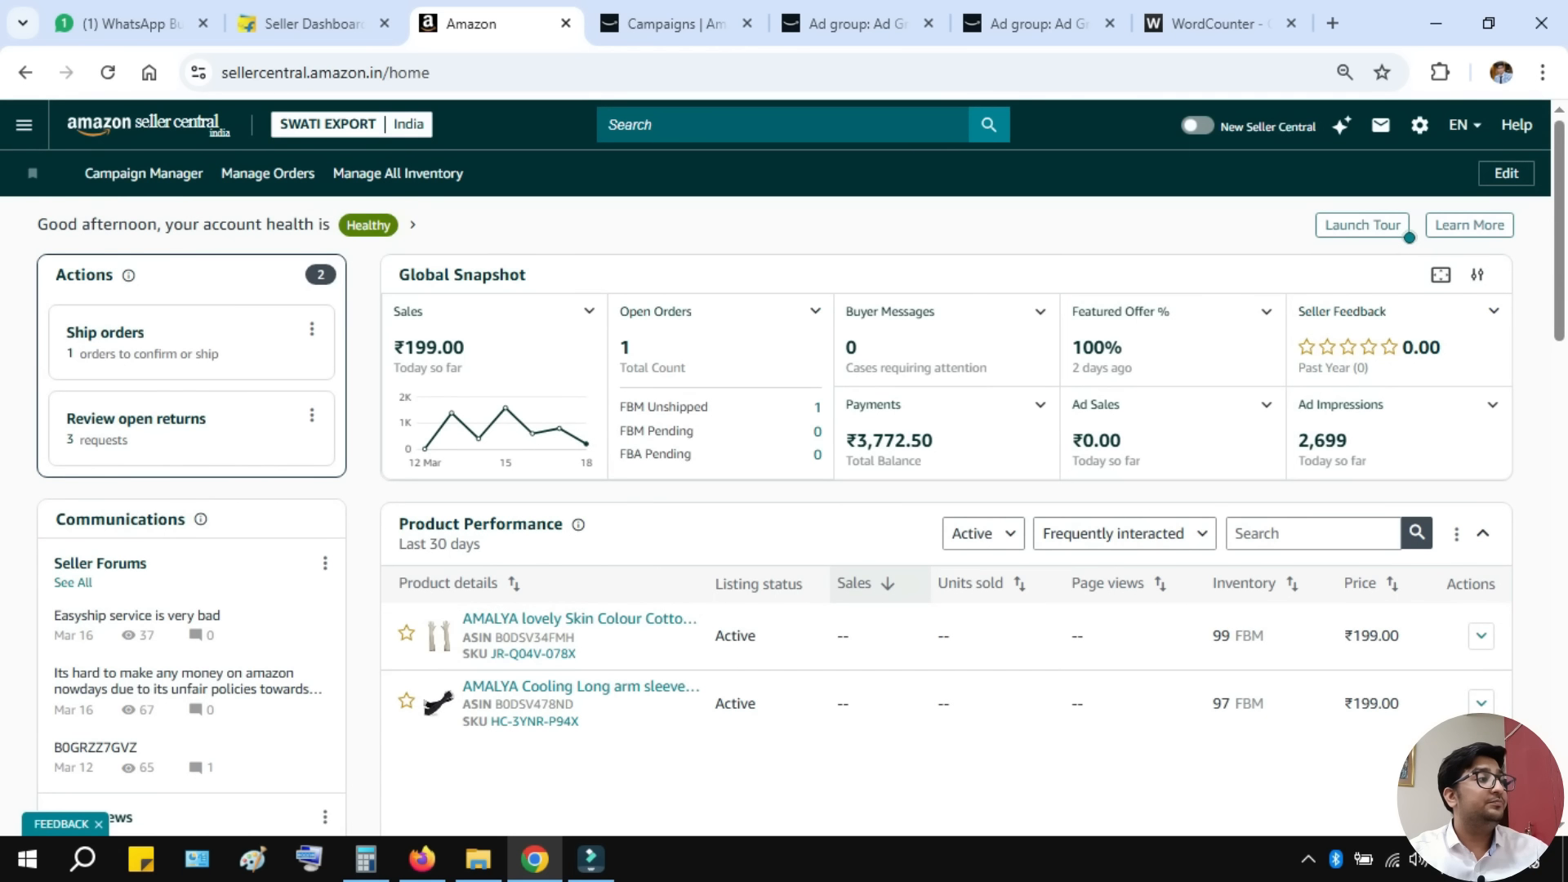
left_click(25, 124)
mouse_move(82, 457)
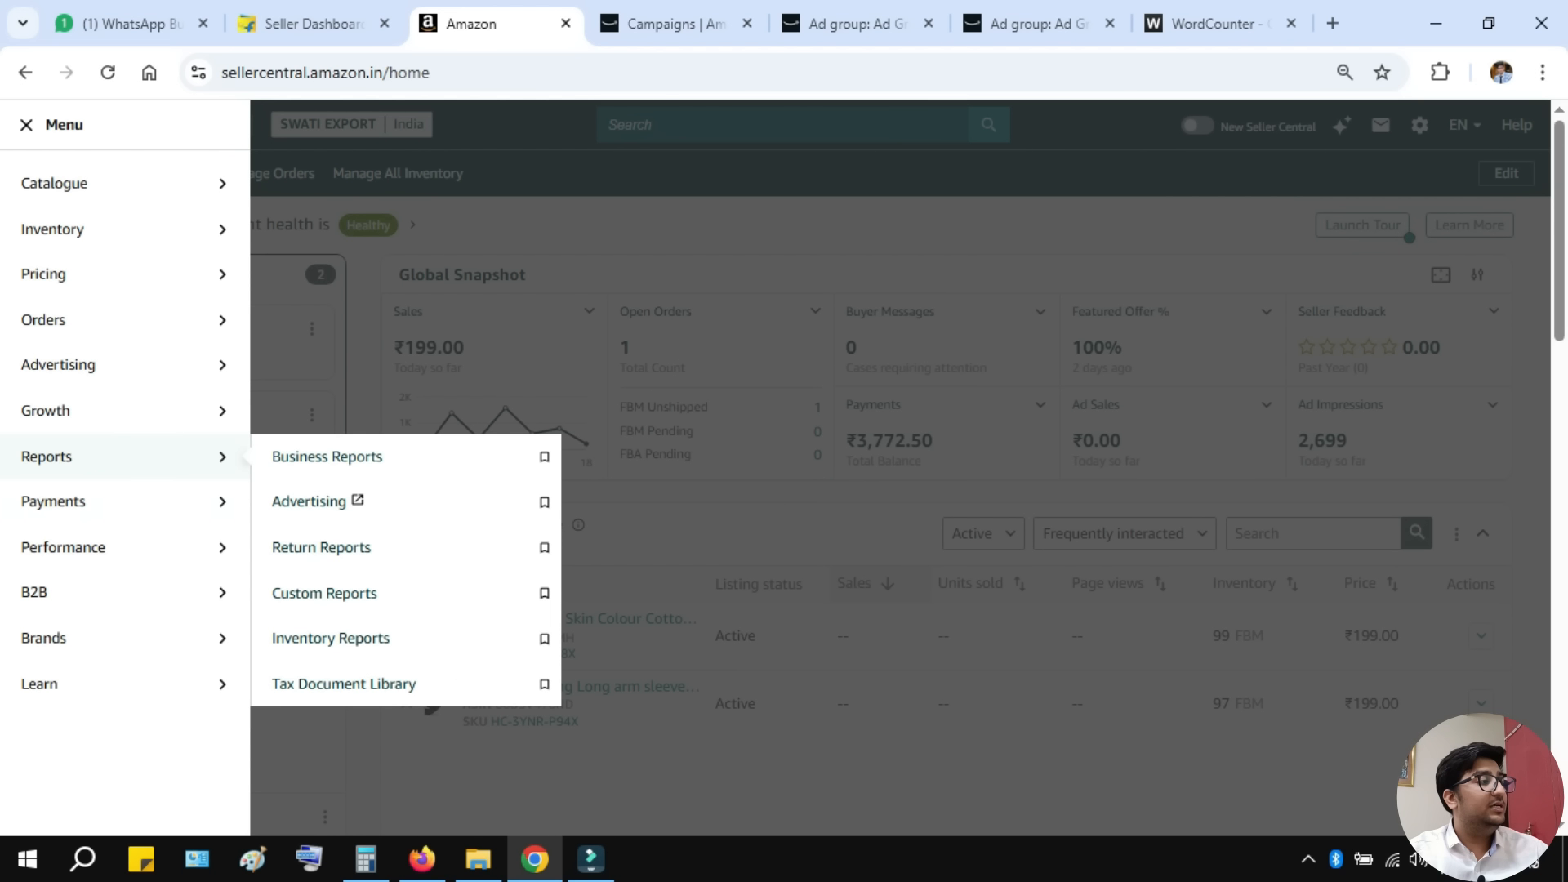
mouse_move(81, 410)
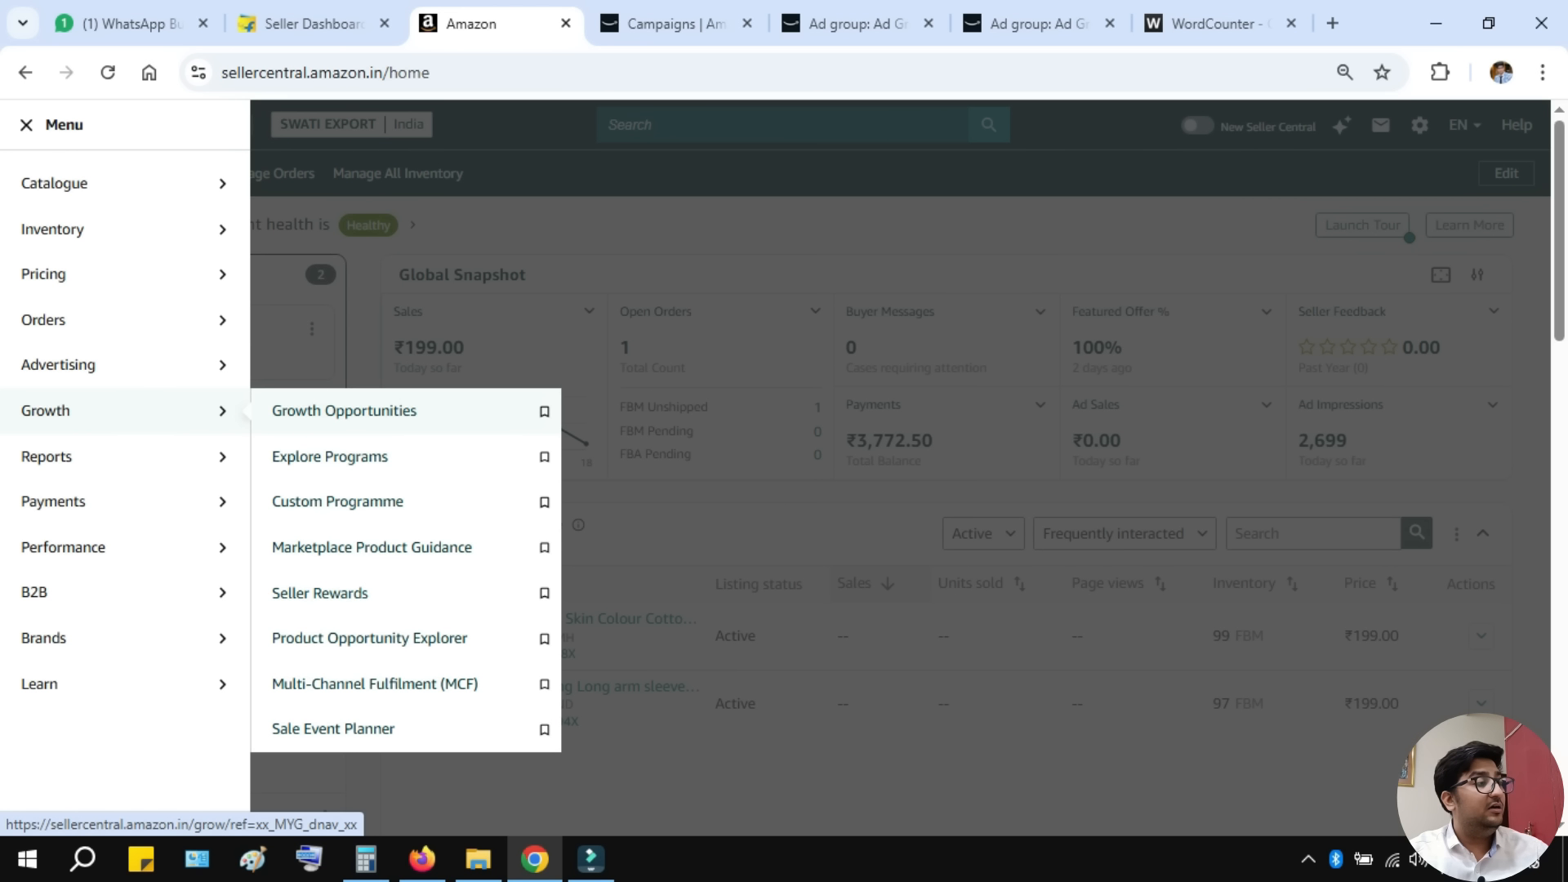
left_click(326, 455)
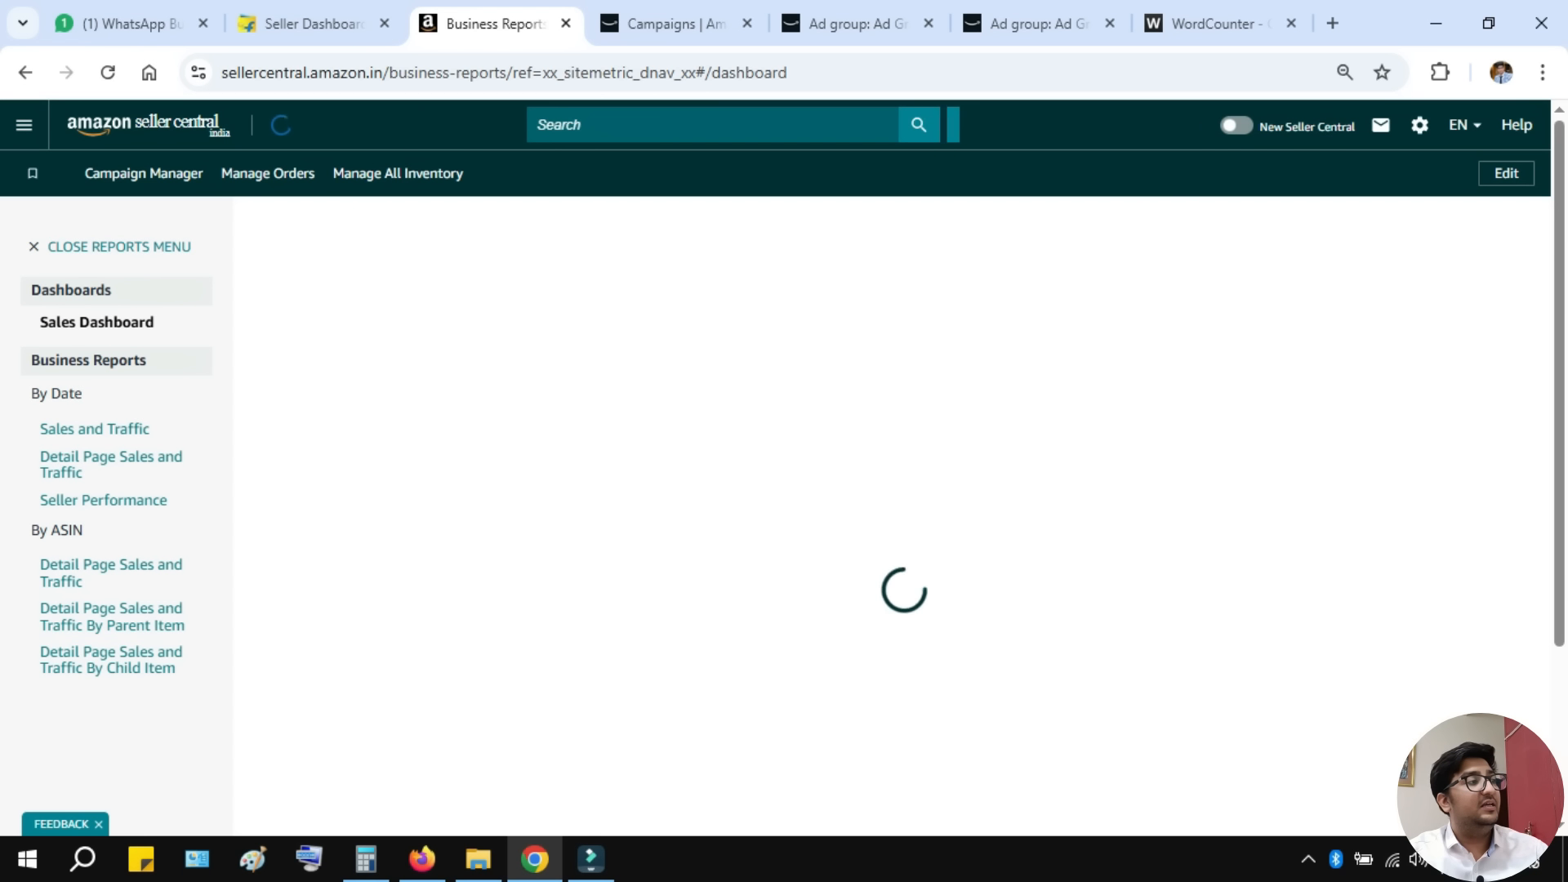
left_click(470, 345)
left_click(392, 413)
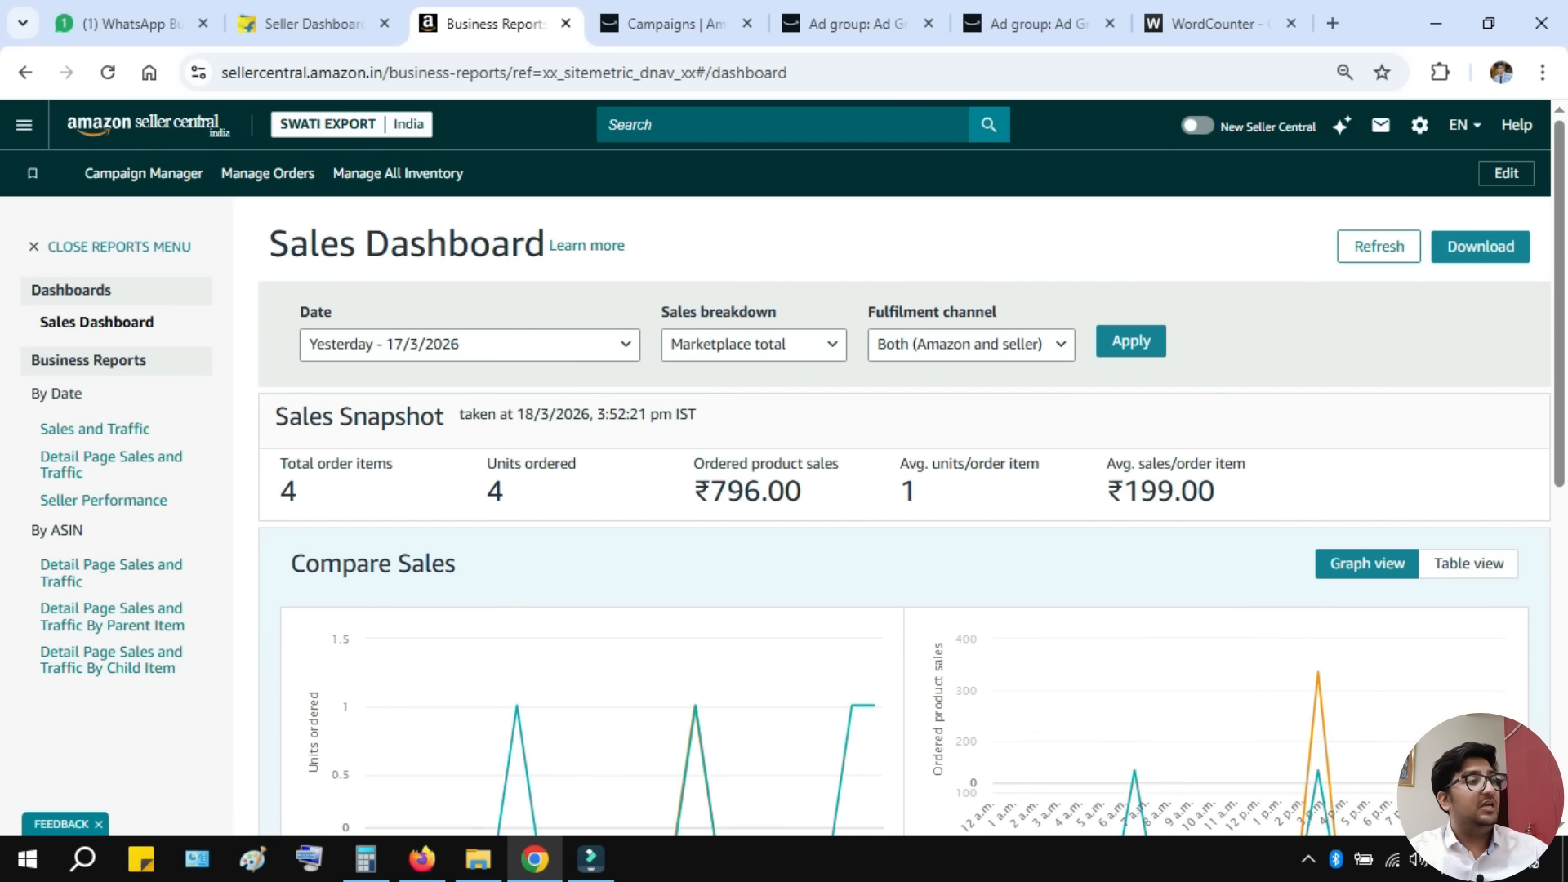
- Return to the Amazon Ads campaign page and close both ad group pages
left_click(1037, 24)
scroll(784, 474, "up", 3)
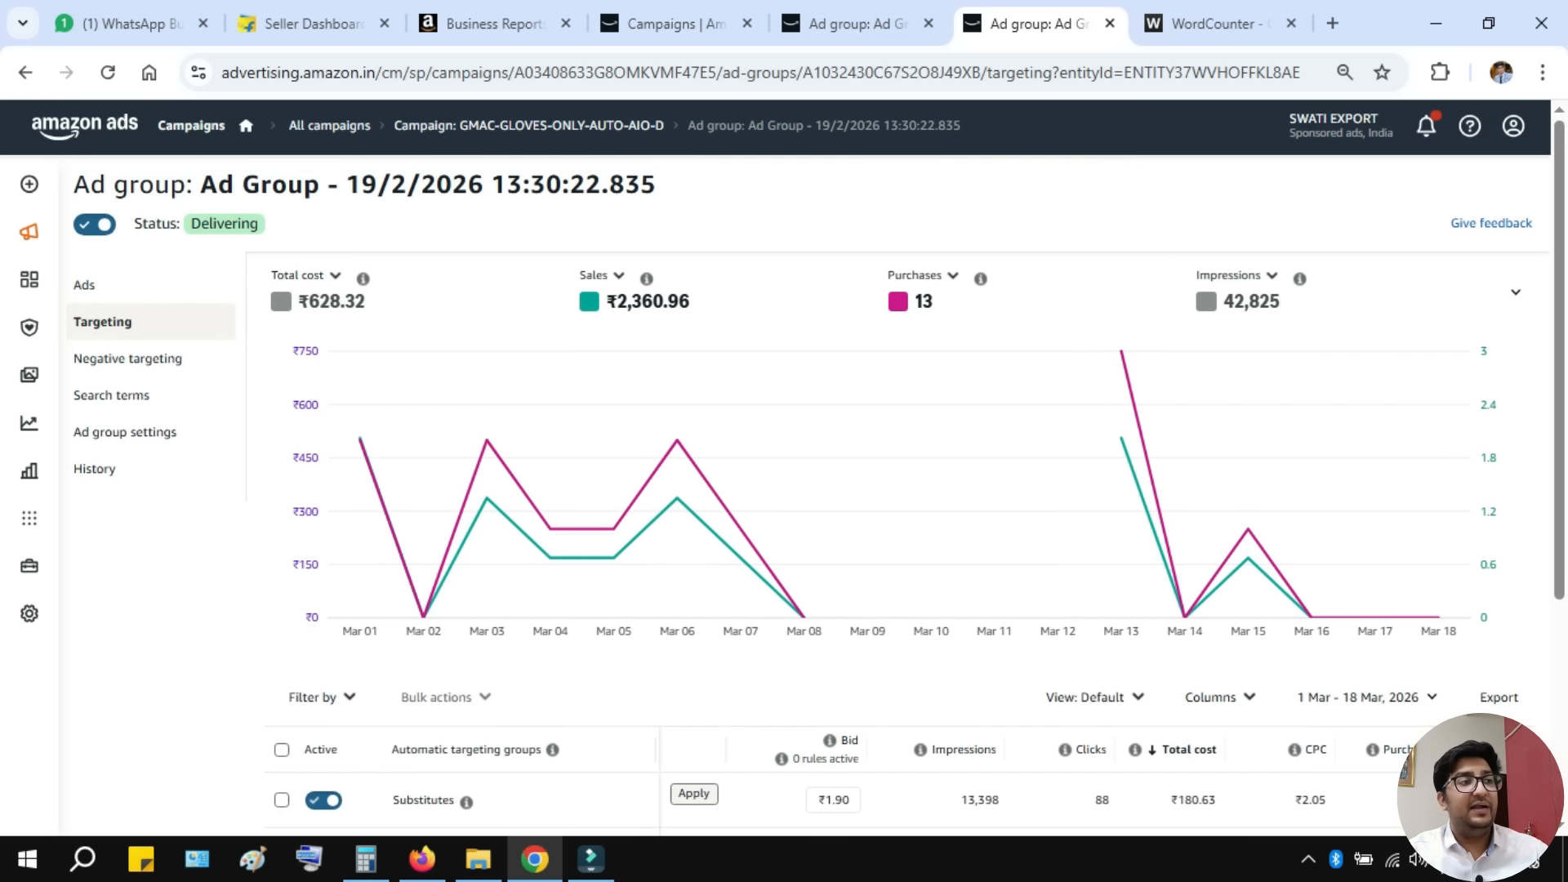
left_click(858, 24)
left_click(676, 23)
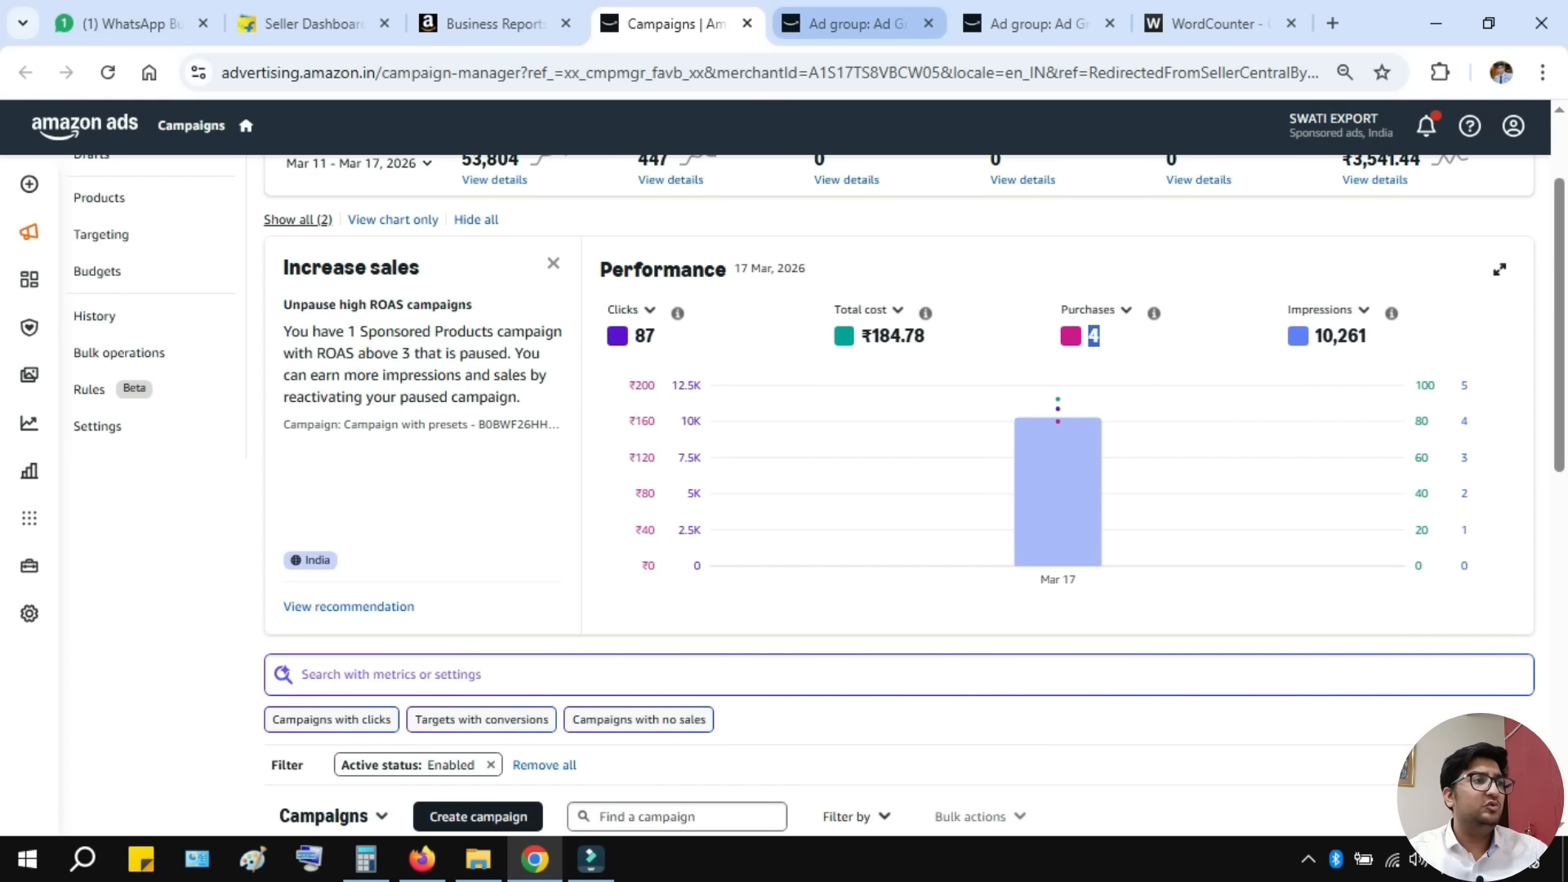
left_click(928, 24)
left_click(928, 23)
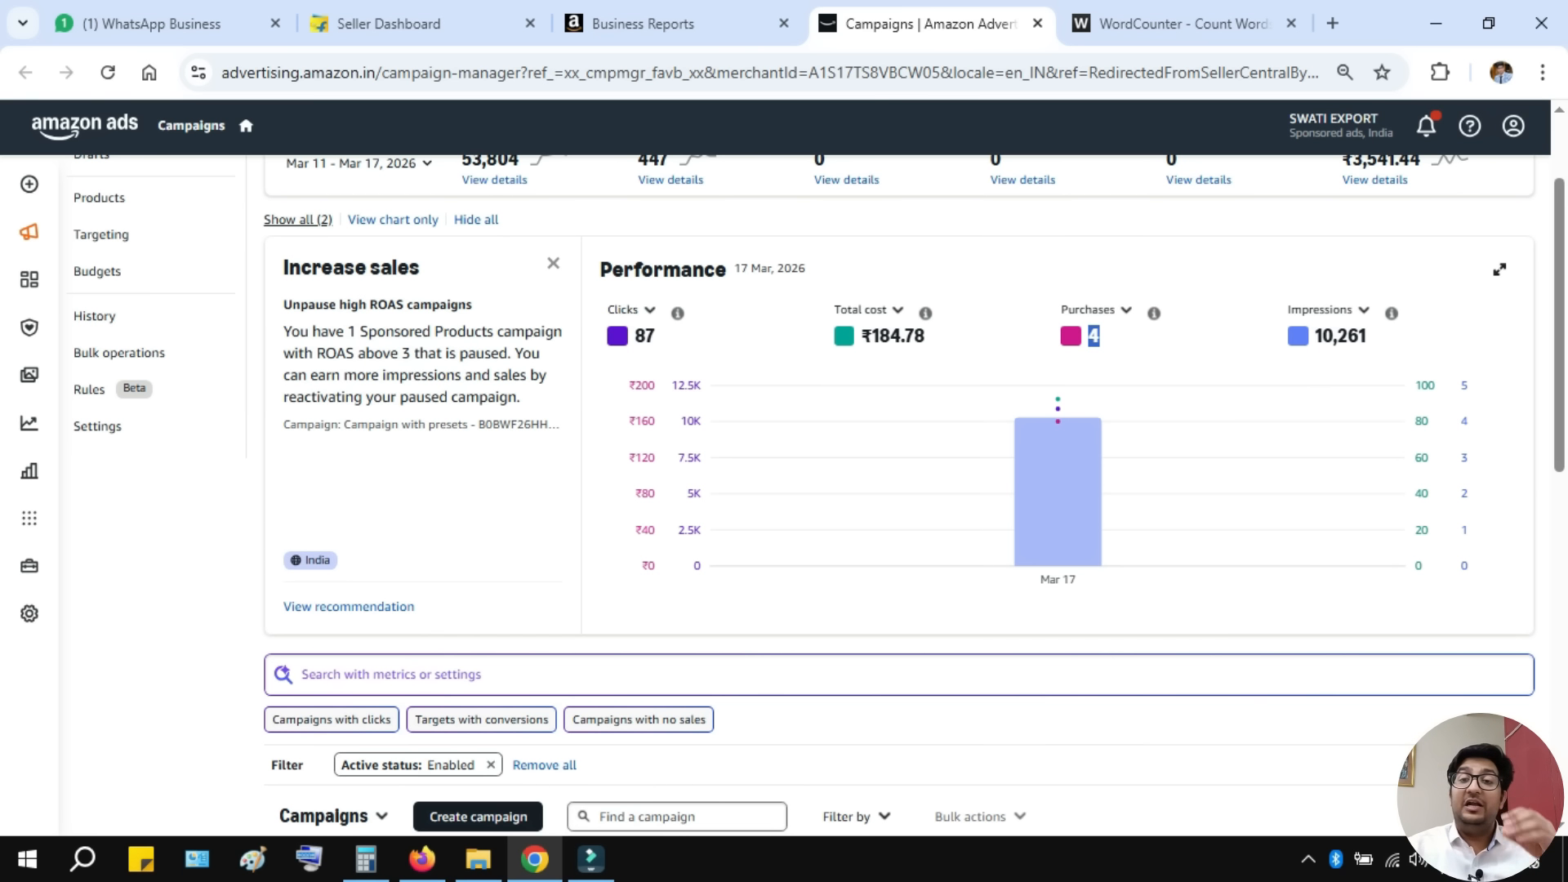
- Revisit the all-in-one campaign notes in WordCounter and go back to the Amazon Ads performance summary
left_click(1176, 24)
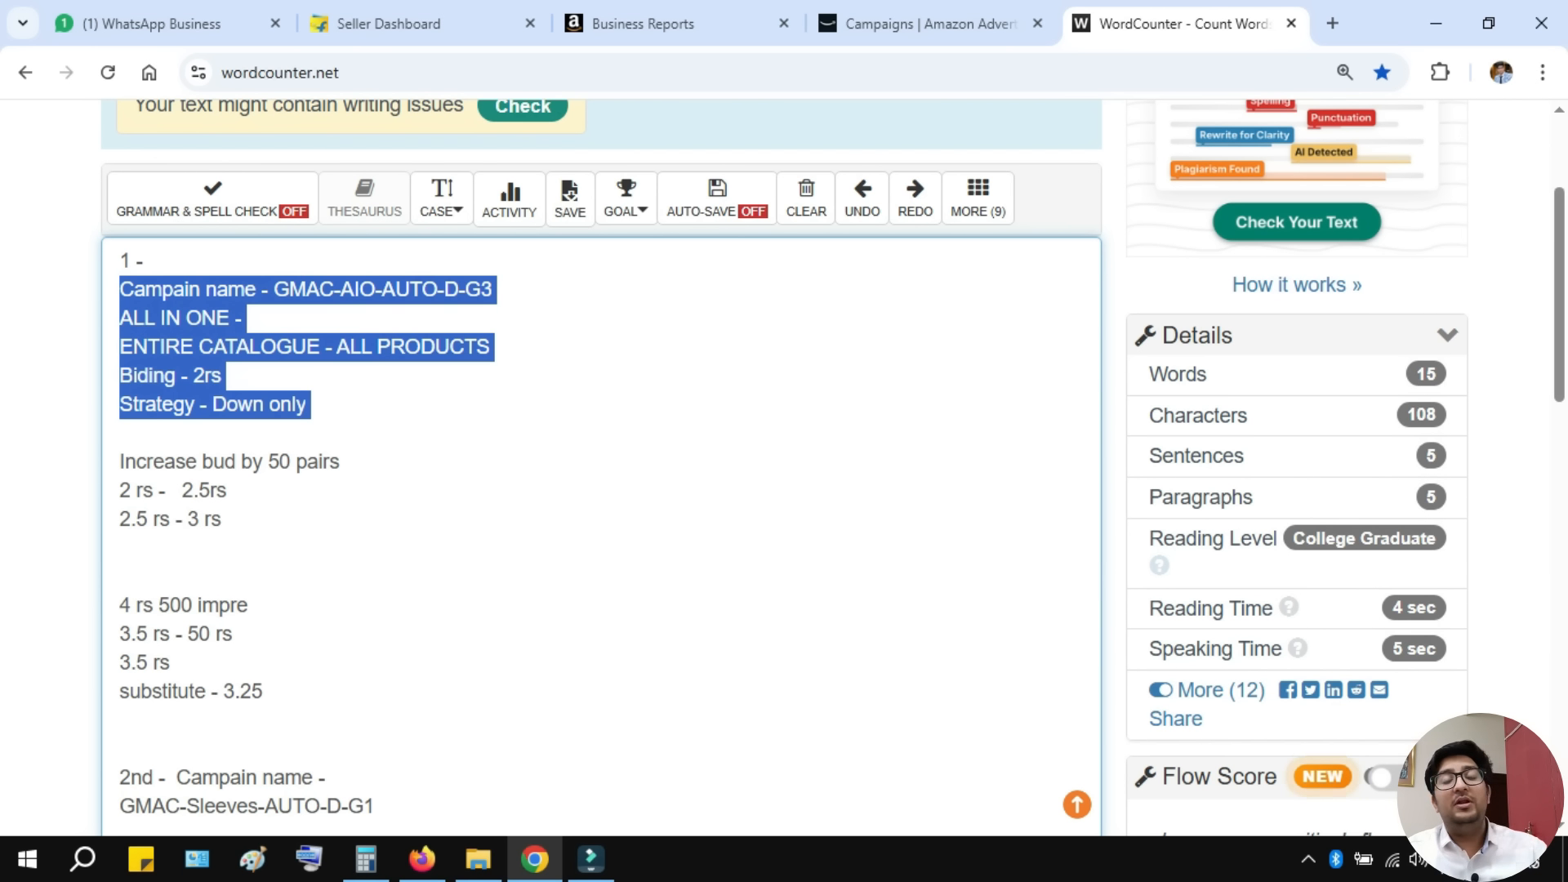
left_click(341, 462)
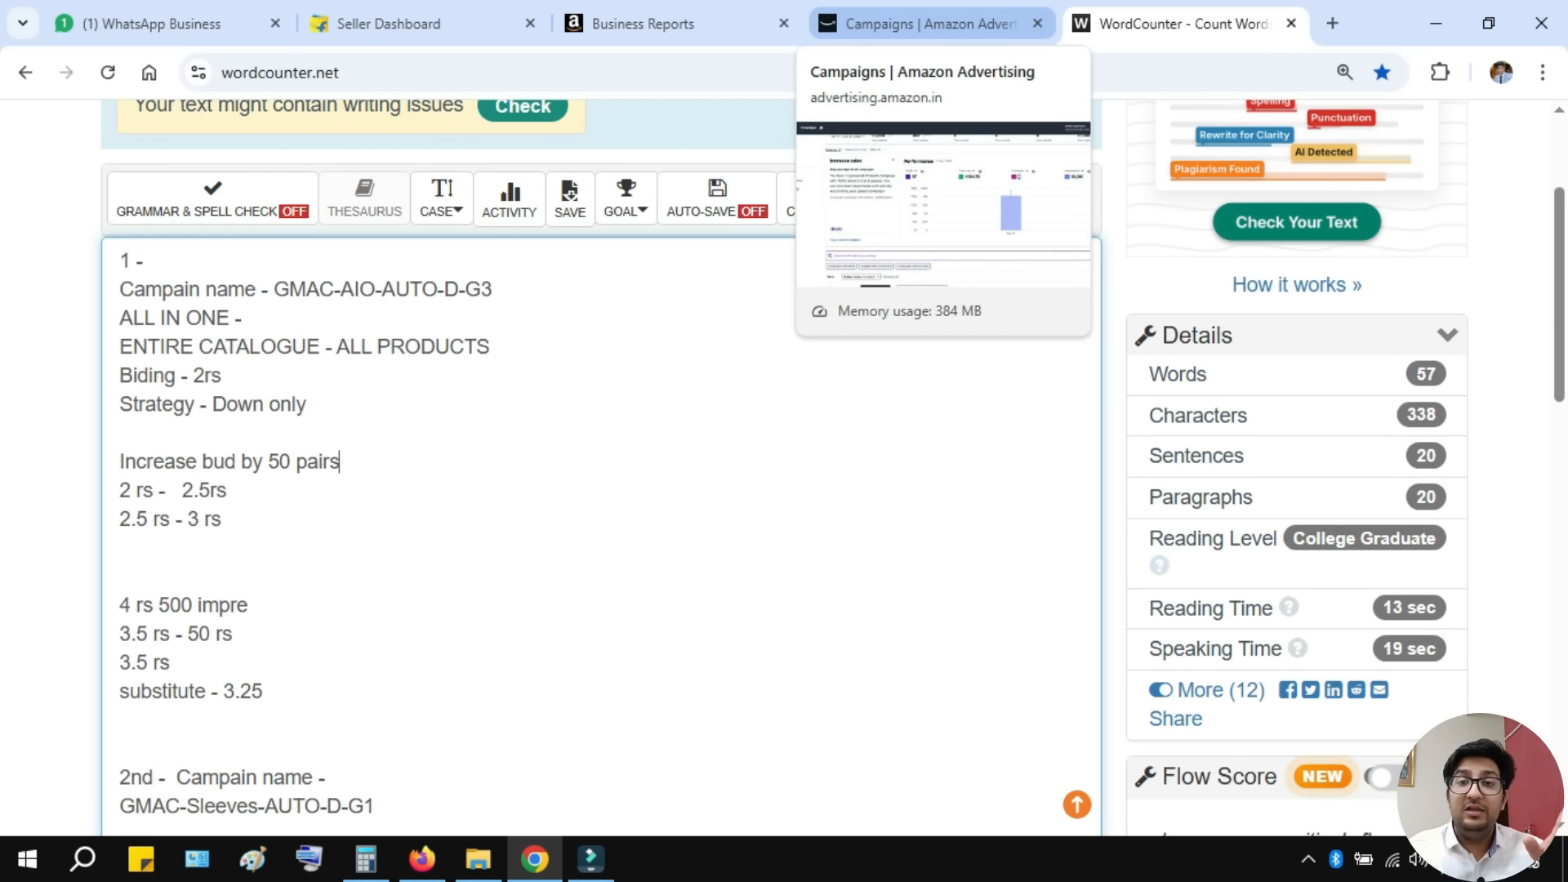
left_click(915, 24)
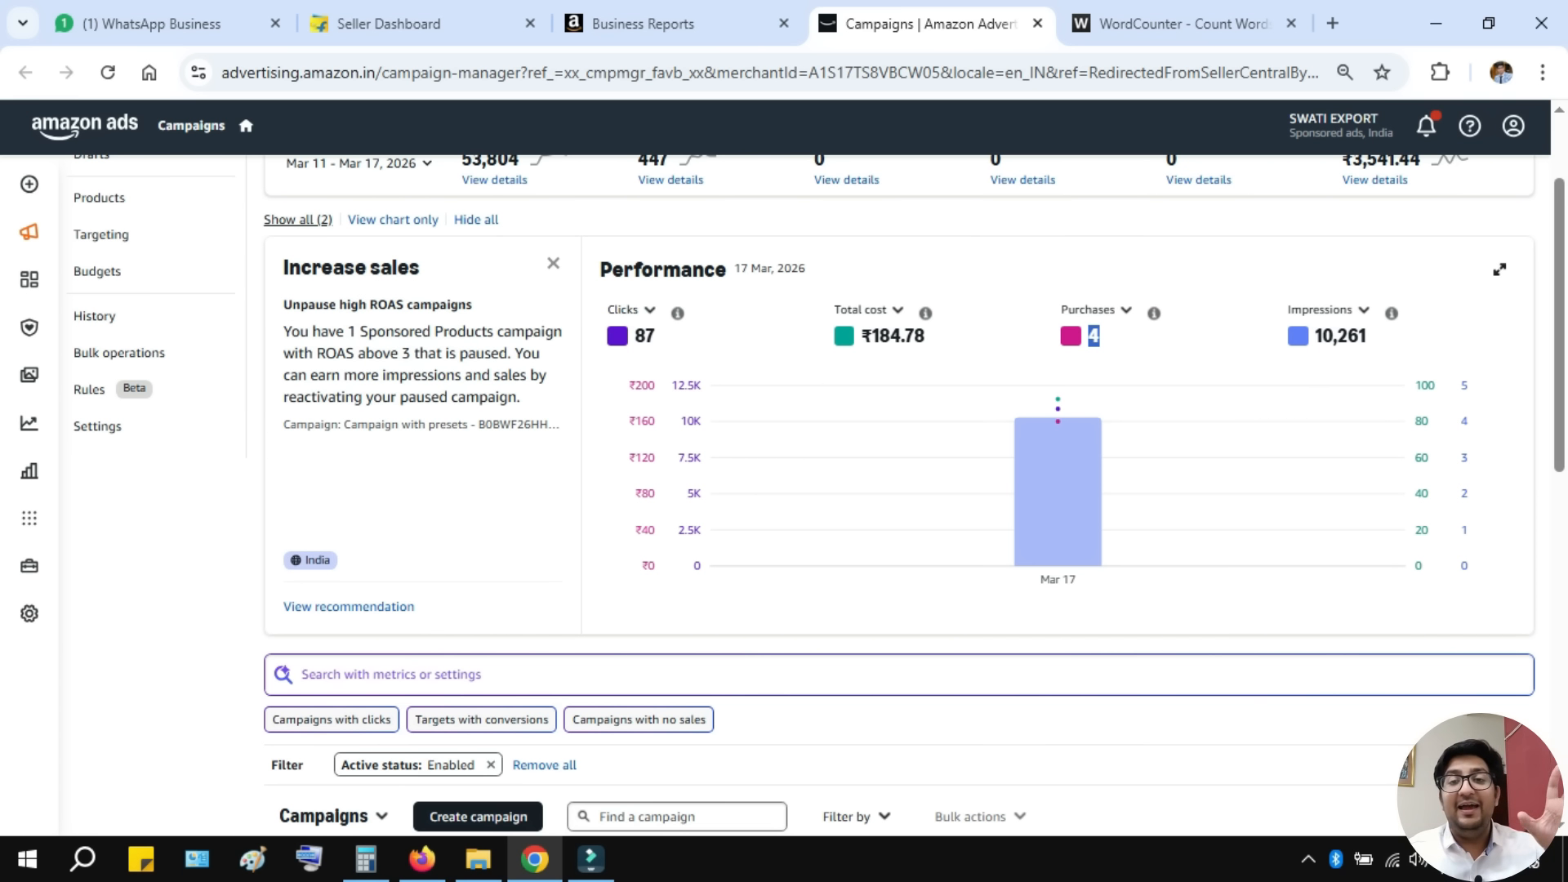
- Open the full inventory in Seller Central and bring up the revenue calculator for the AMALYA Cooling Long arm sleeves listing
left_click(643, 24)
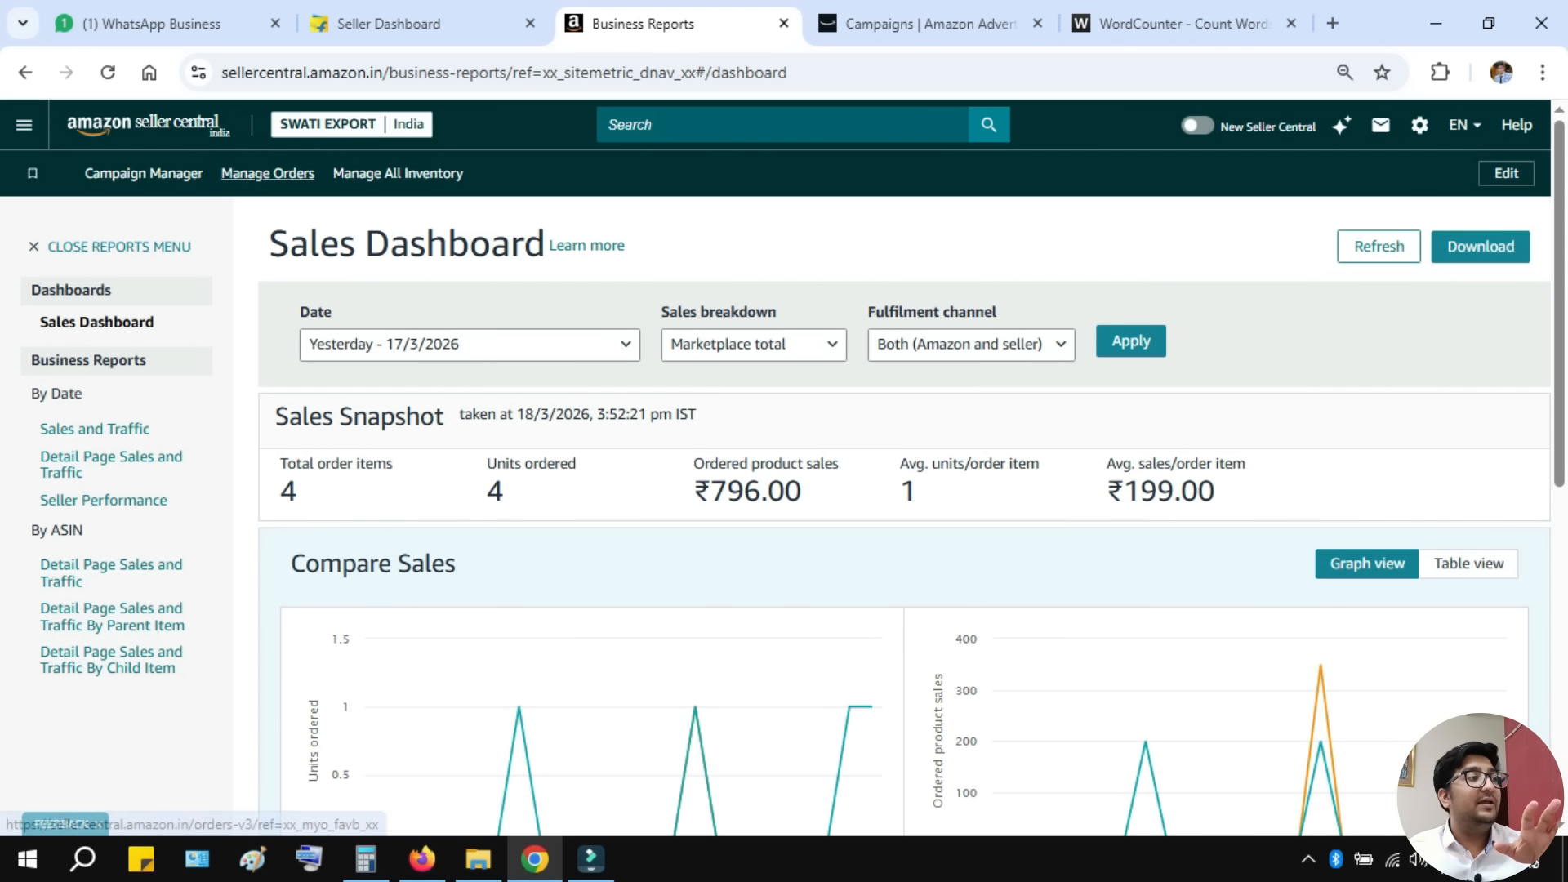
left_click(398, 173)
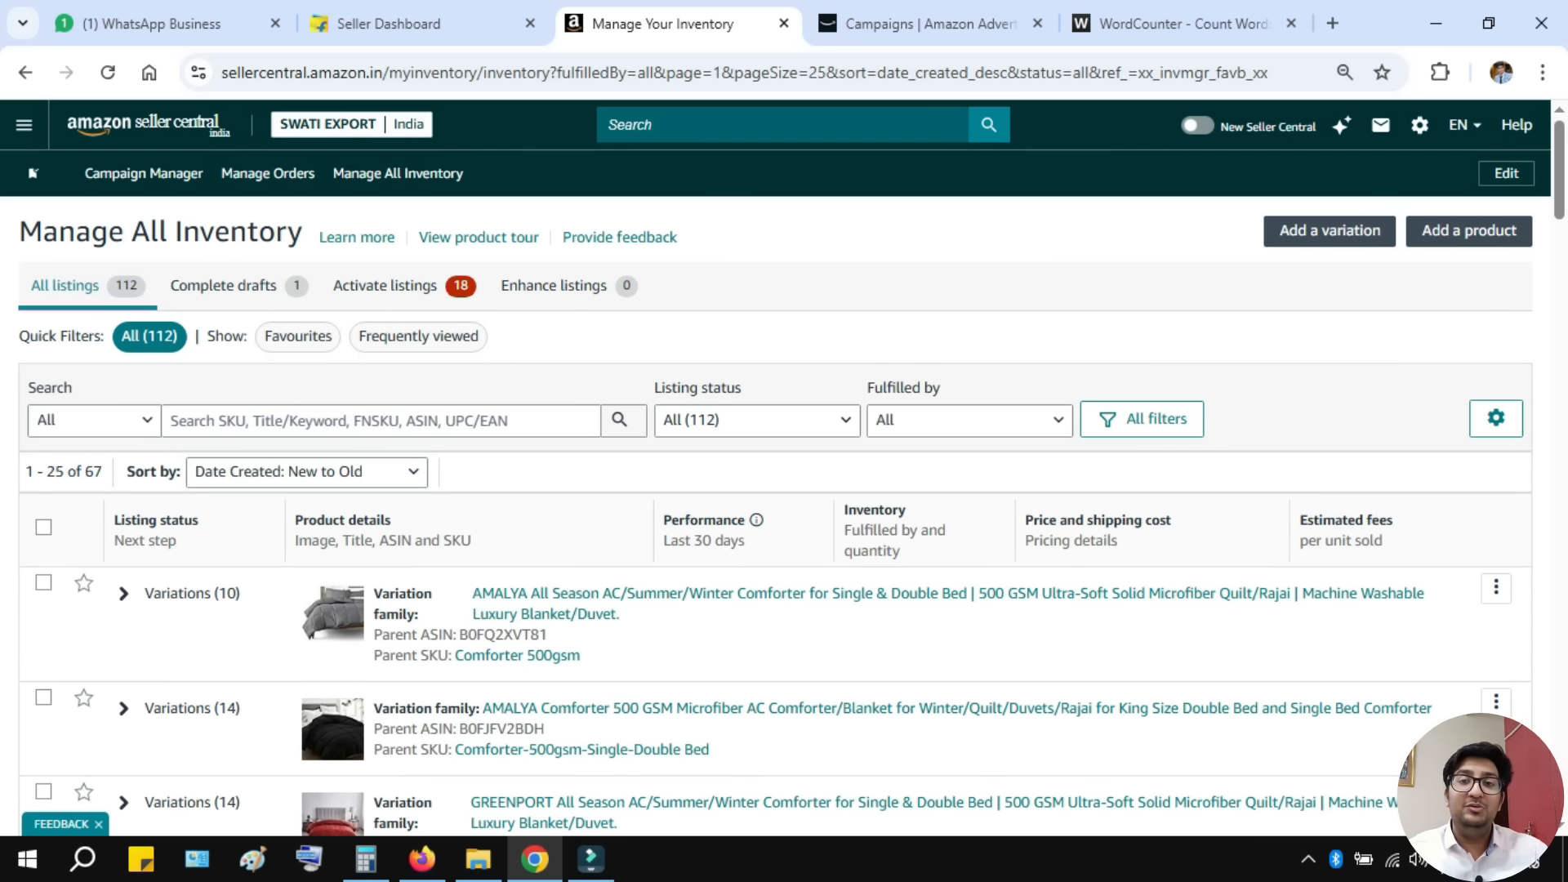
scroll(776, 507, "down", 20)
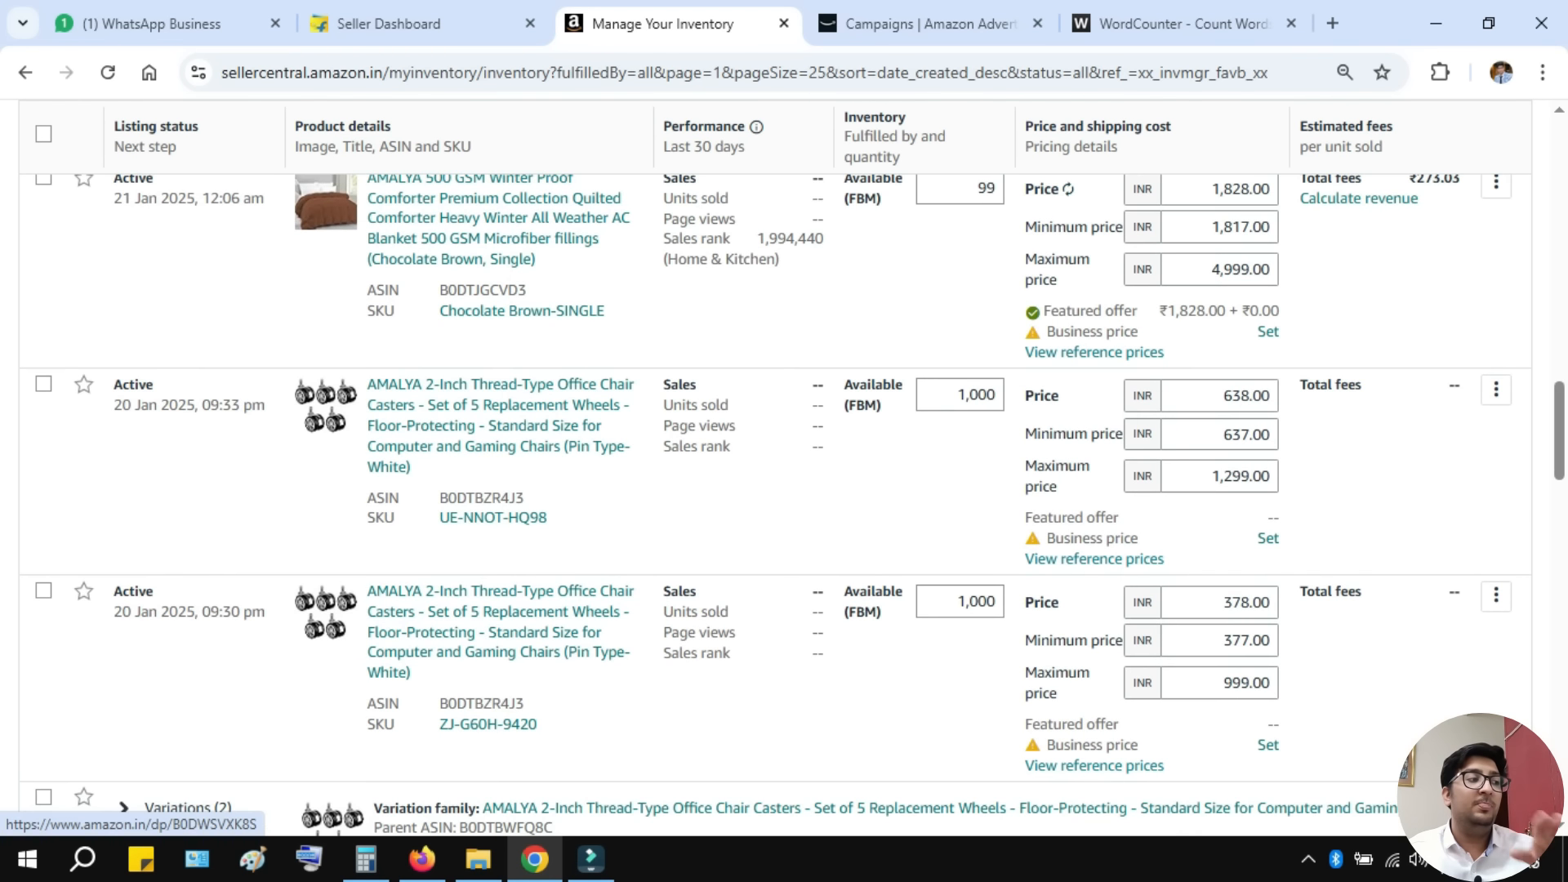
scroll(1359, 363, "down", 10)
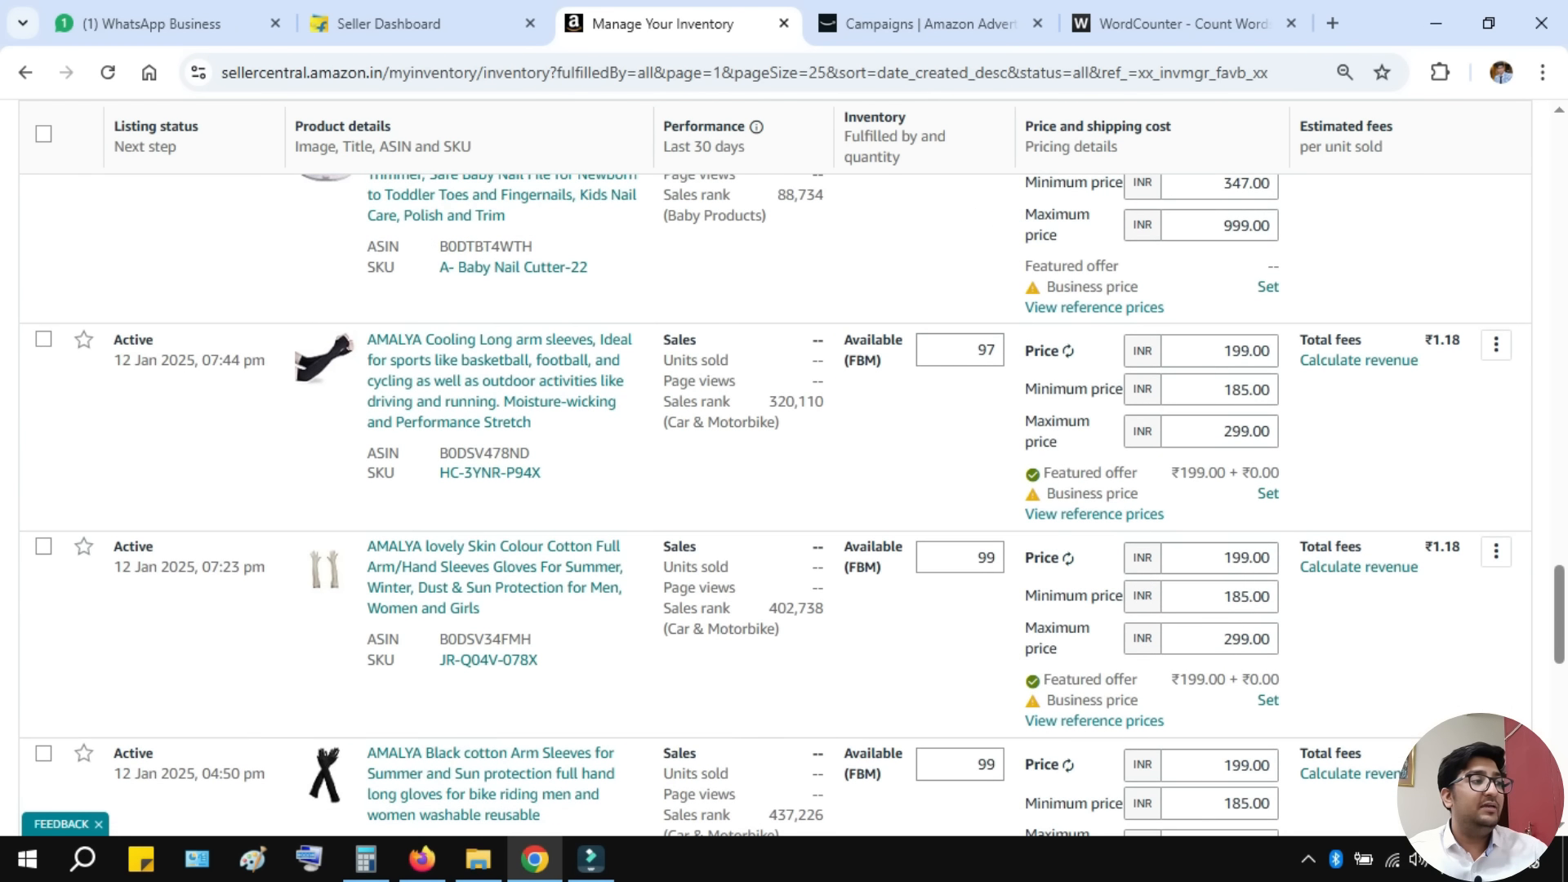
left_click(1359, 360)
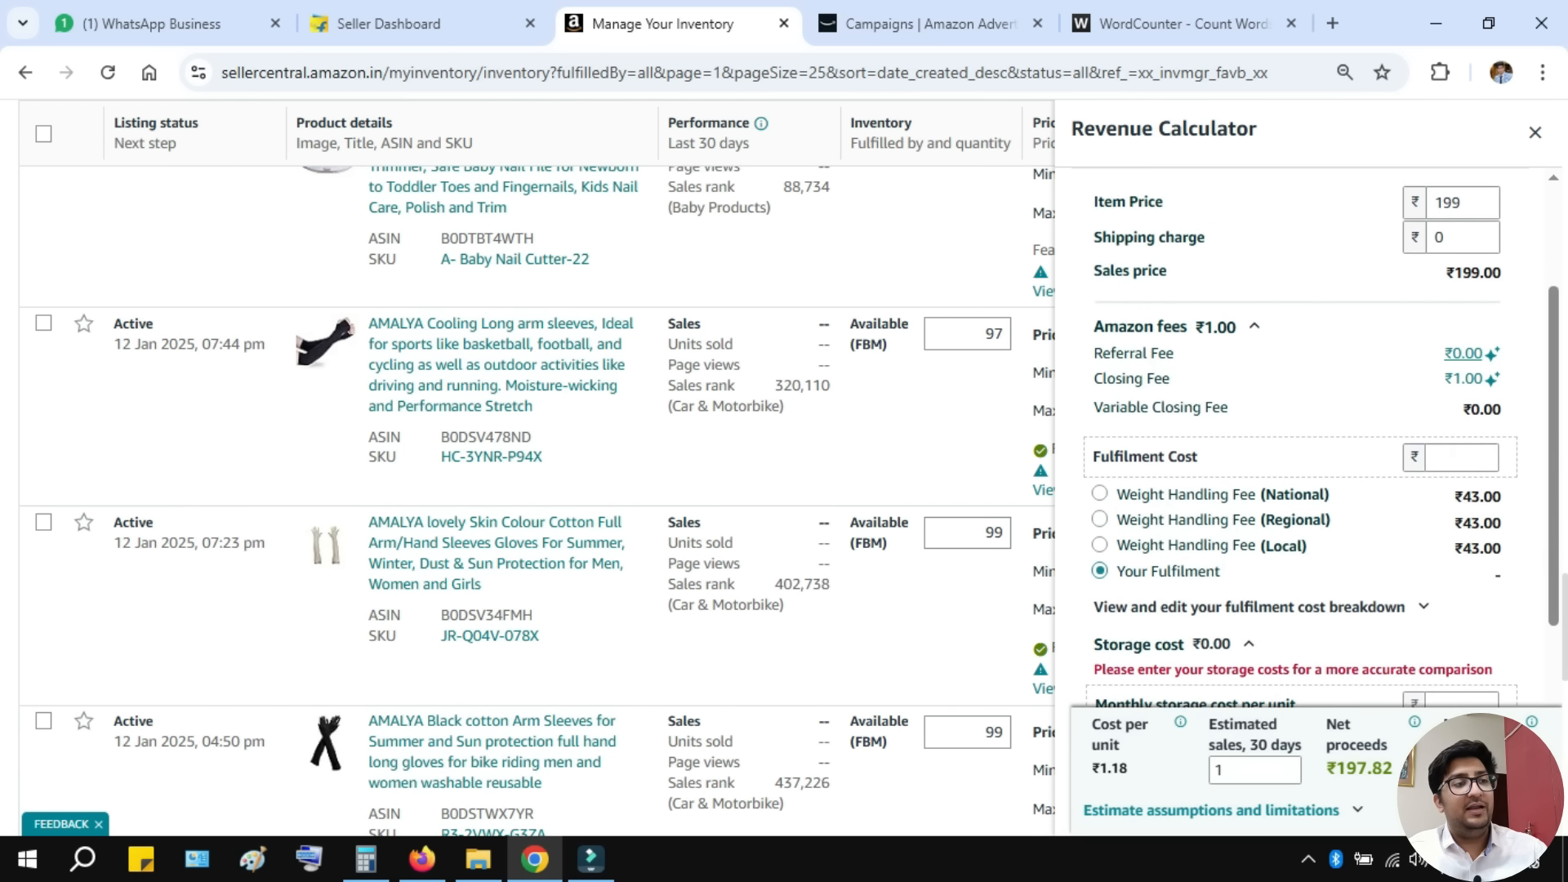
- Set the fulfilment cost to ₹77 and the cost of goods sold to ₹50, and highlight the net proceeds
left_click(1462, 422)
type("77")
scroll(1462, 433, "down", 3)
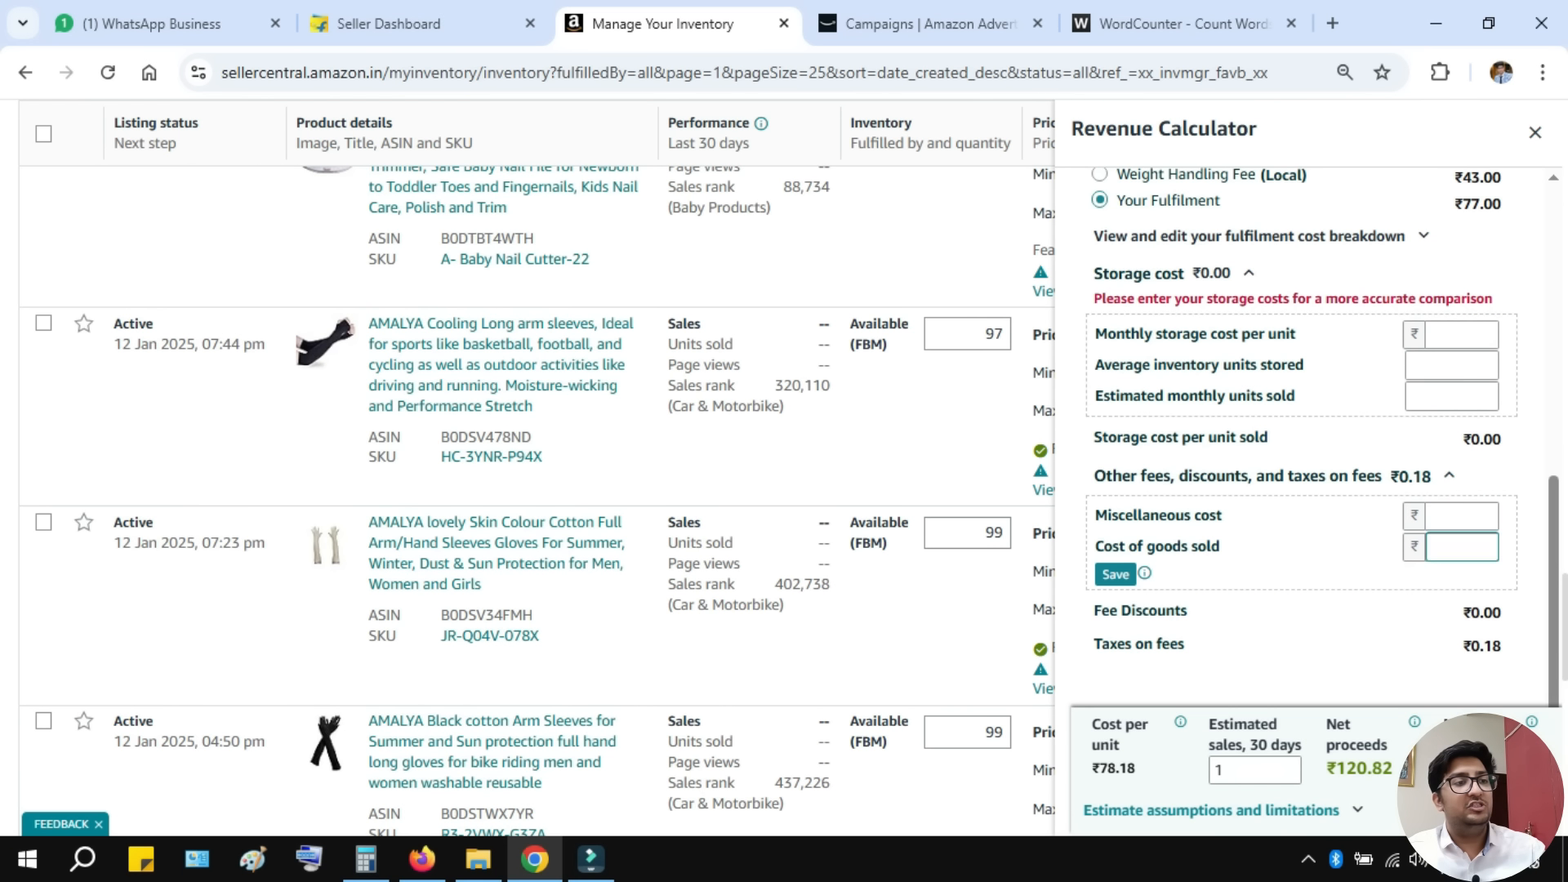
left_click(1462, 548)
type("50")
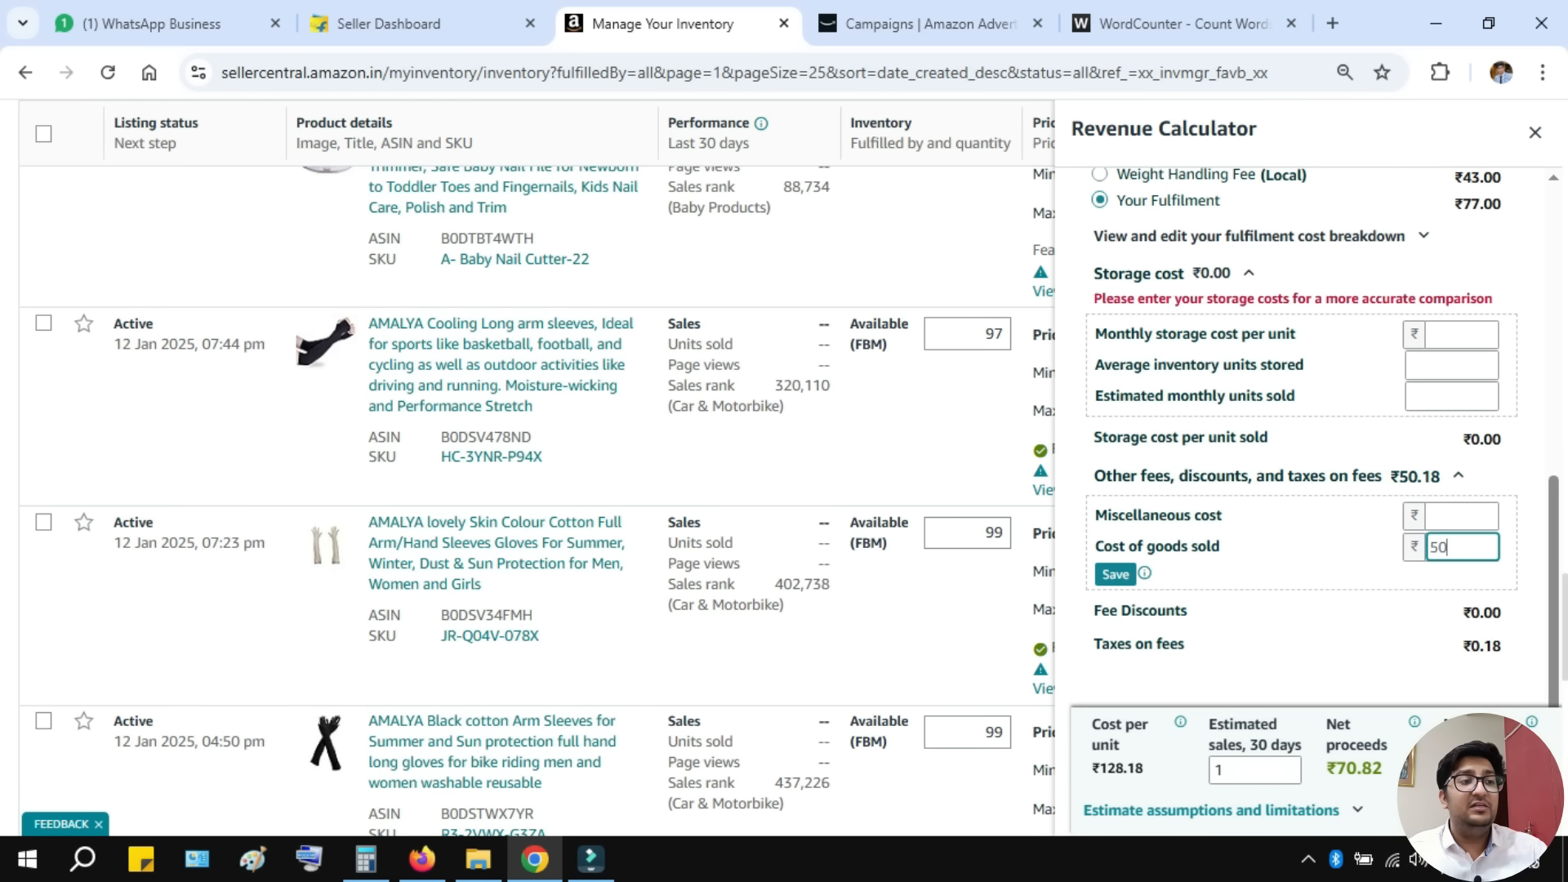
left_click_drag(1327, 768, 1386, 768)
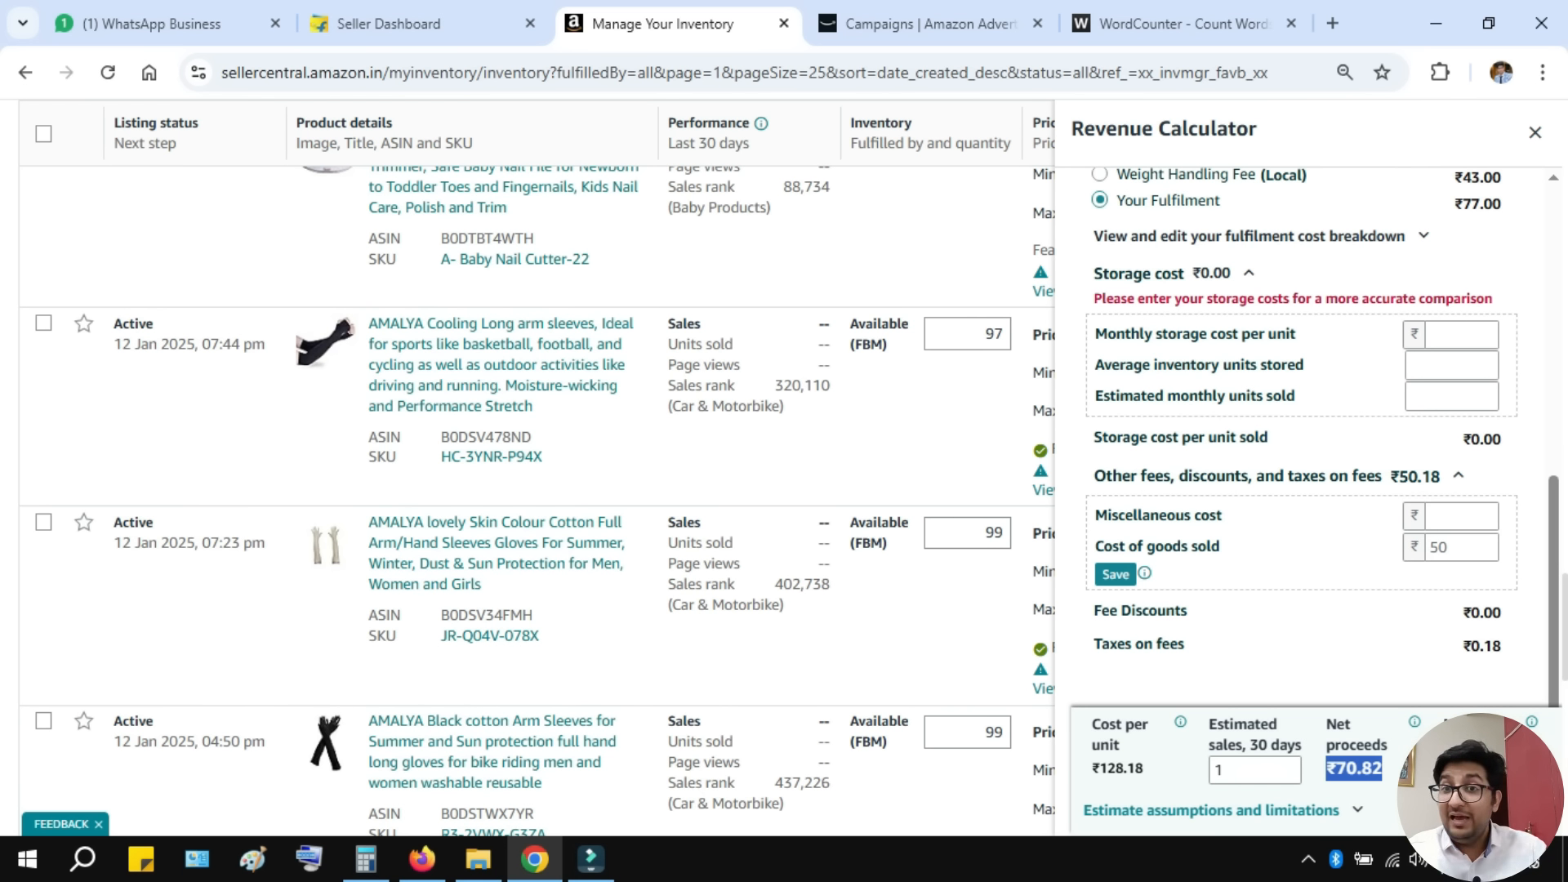
- Switch to Calculator, clear the old result and add 36 to 70
left_click(365, 858)
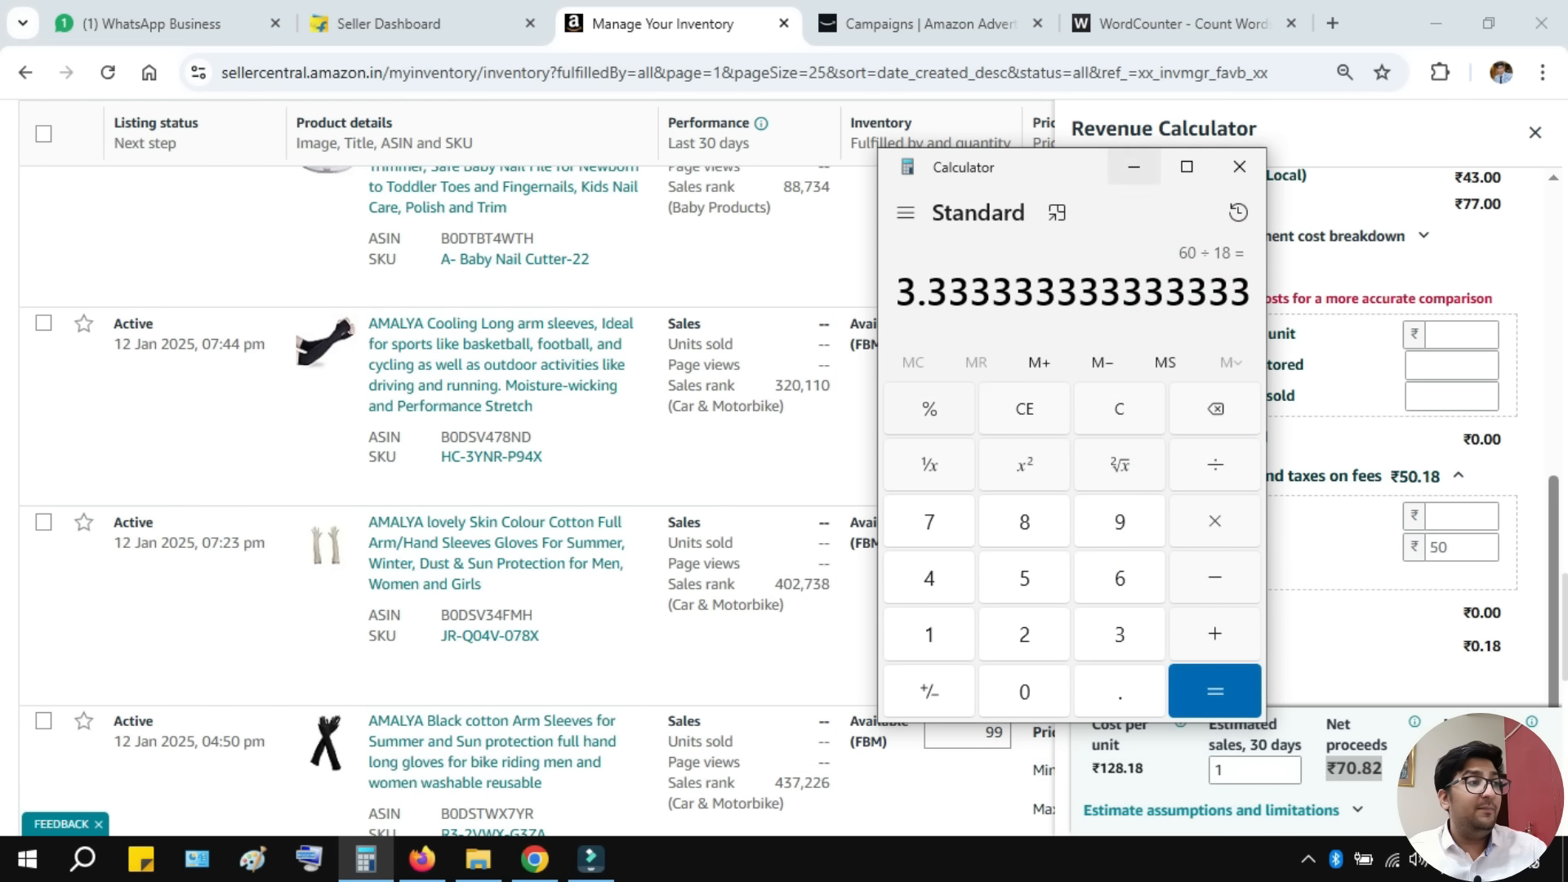
left_click(1120, 408)
type("70")
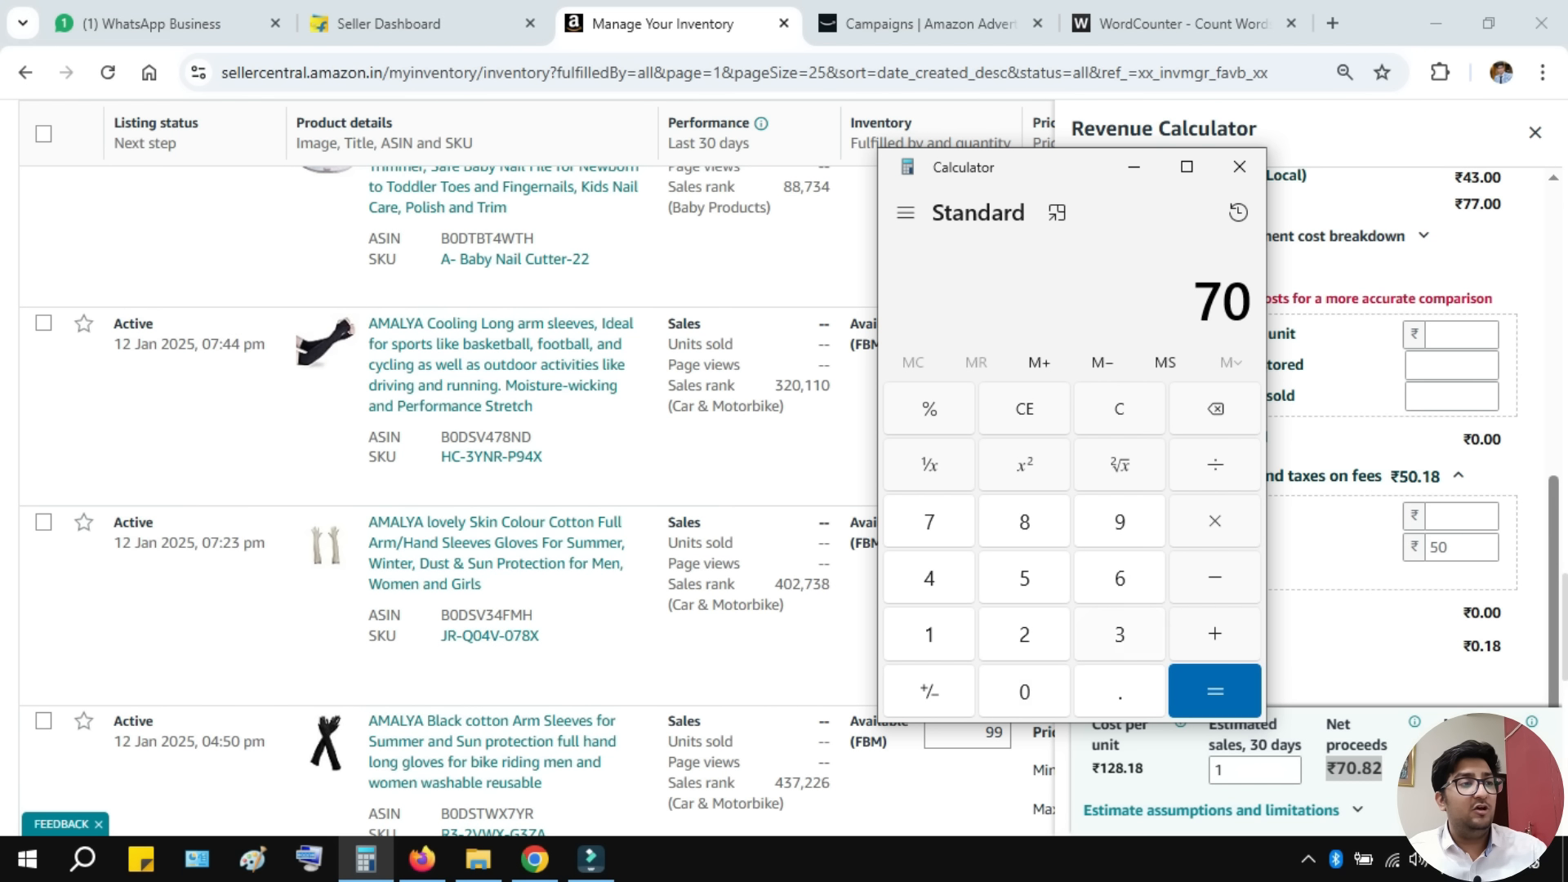
type("+35")
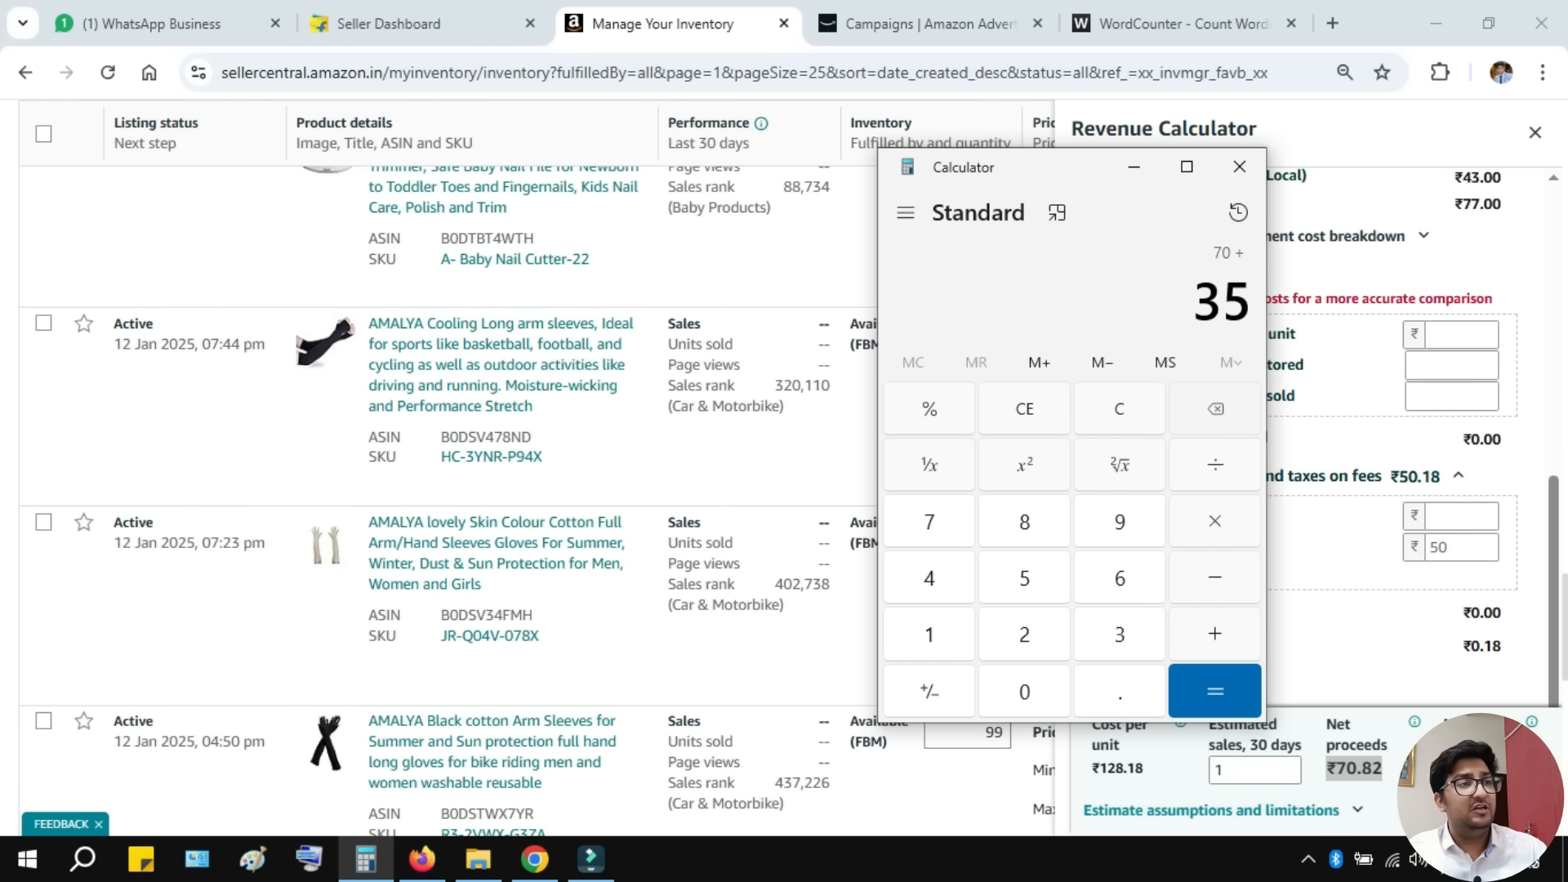
key("BackSpace")
type("6")
key("Return")
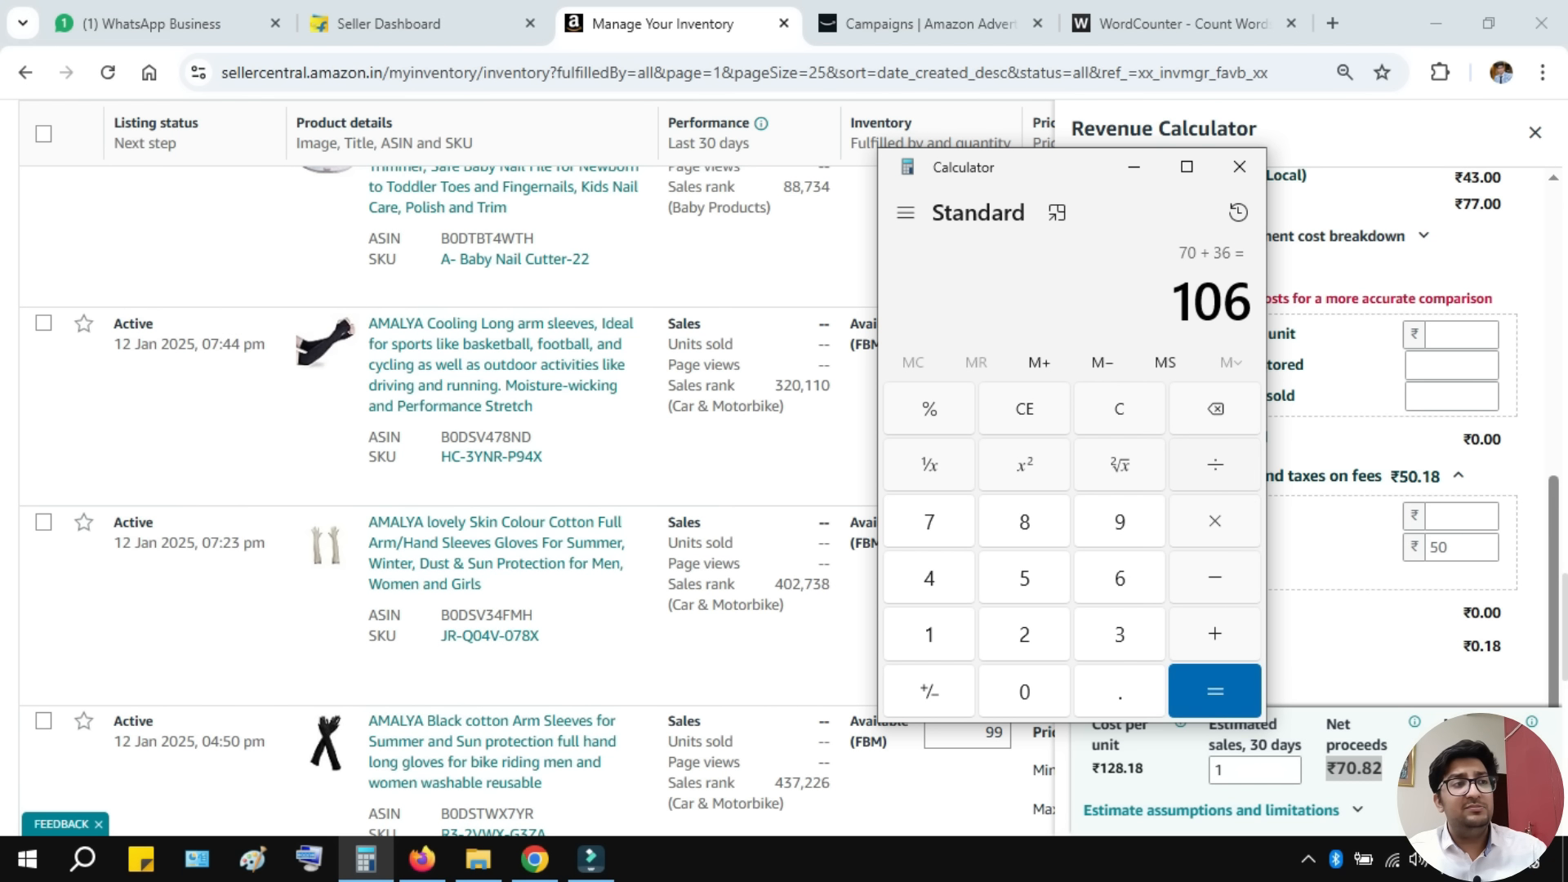
- Start a fresh calculation from 70, subtract 36, 10 and 4 in turn, and minimize Calculator
key("Escape")
type("70 - ")
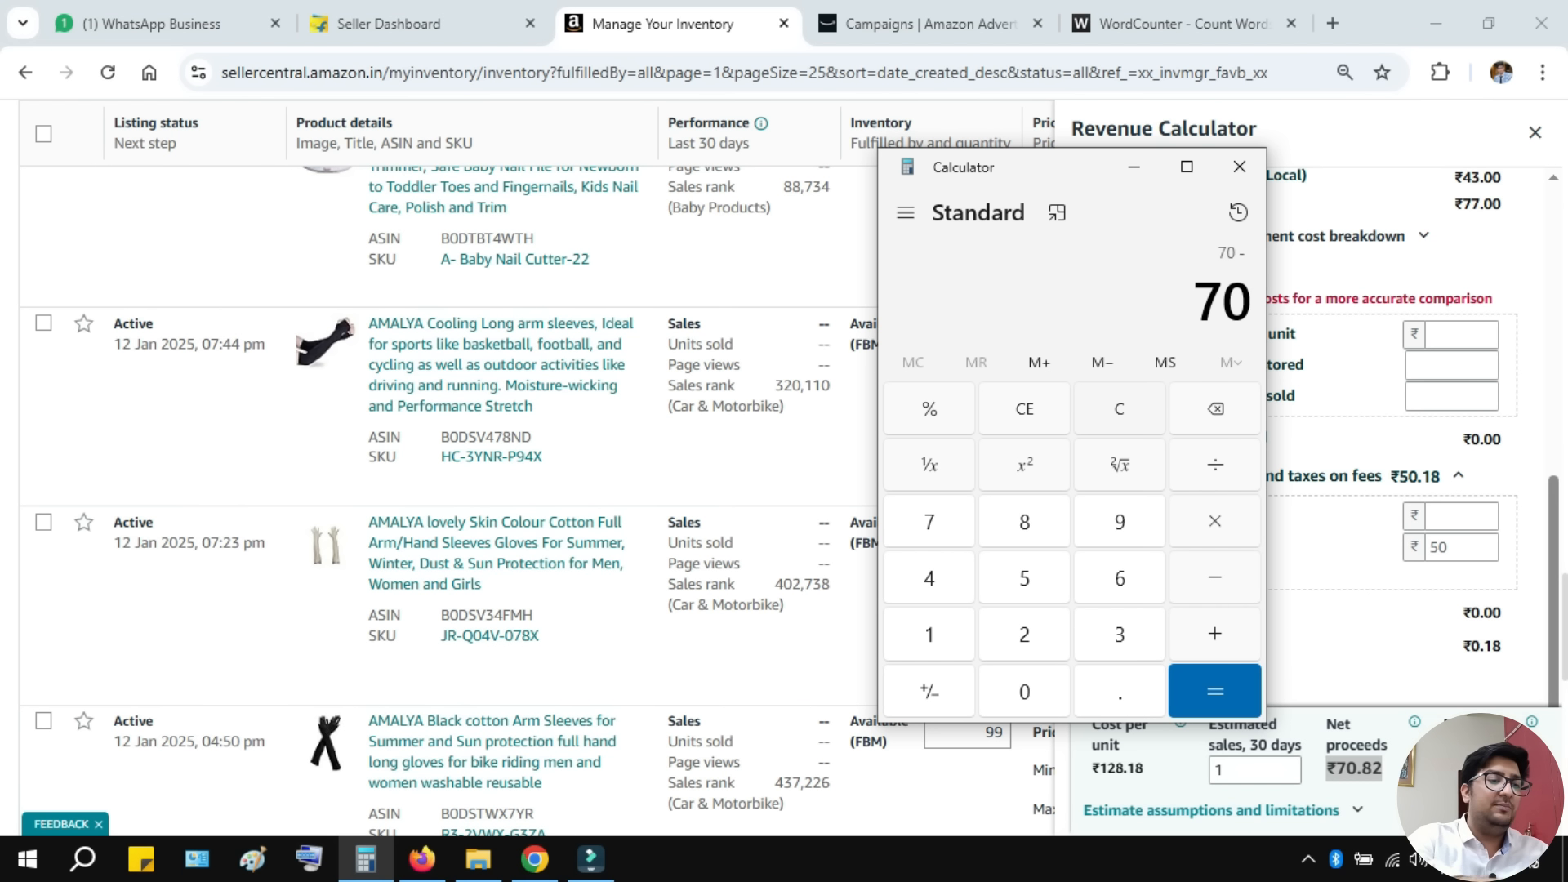
type("36")
key("Return")
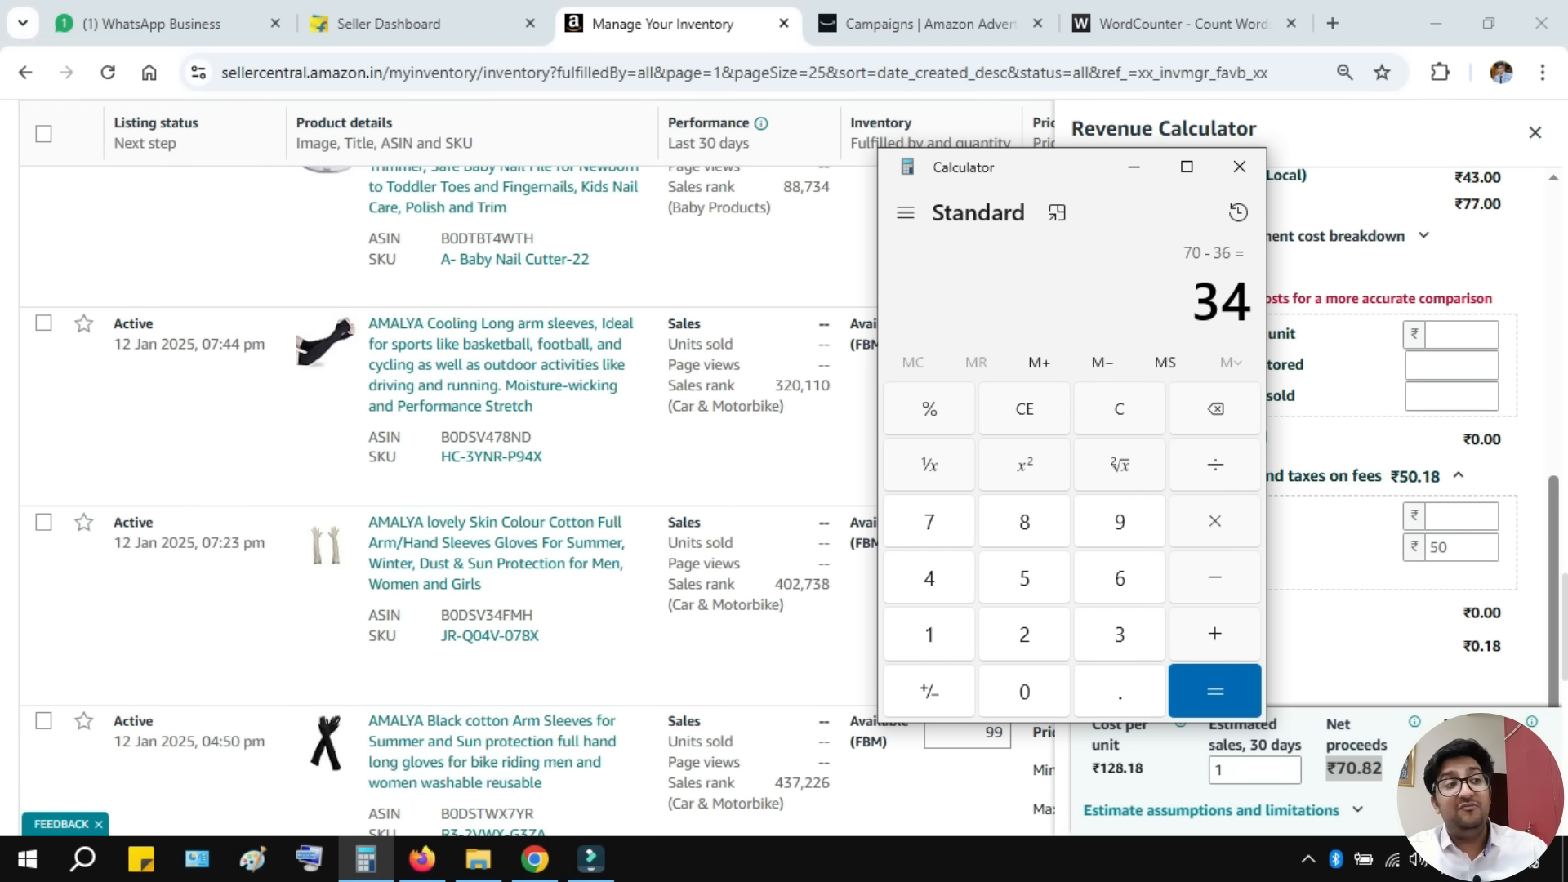
type("-10")
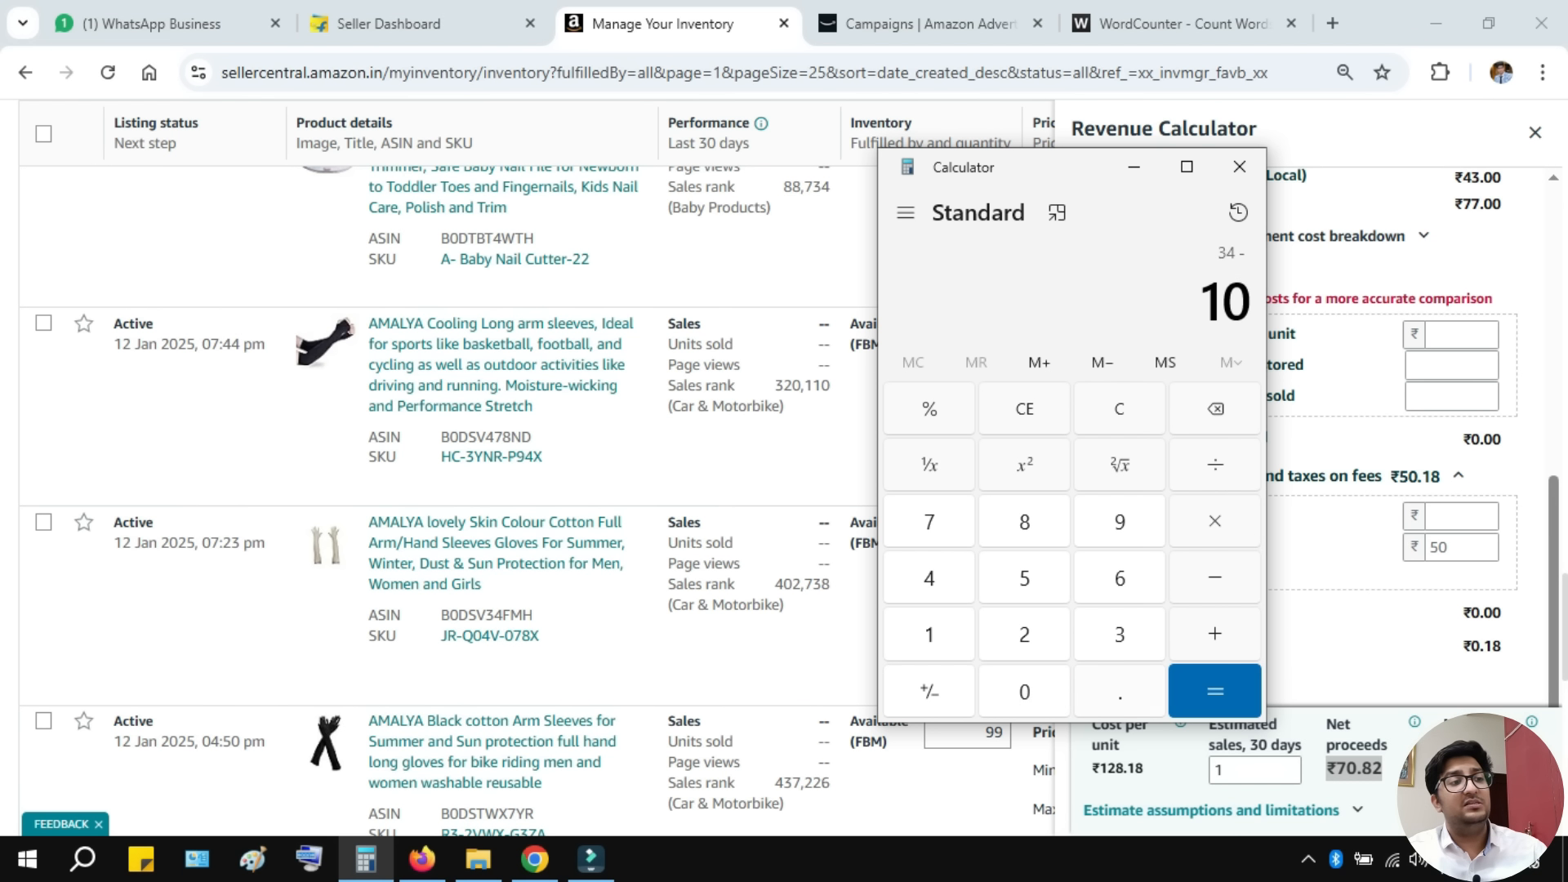
key("Return")
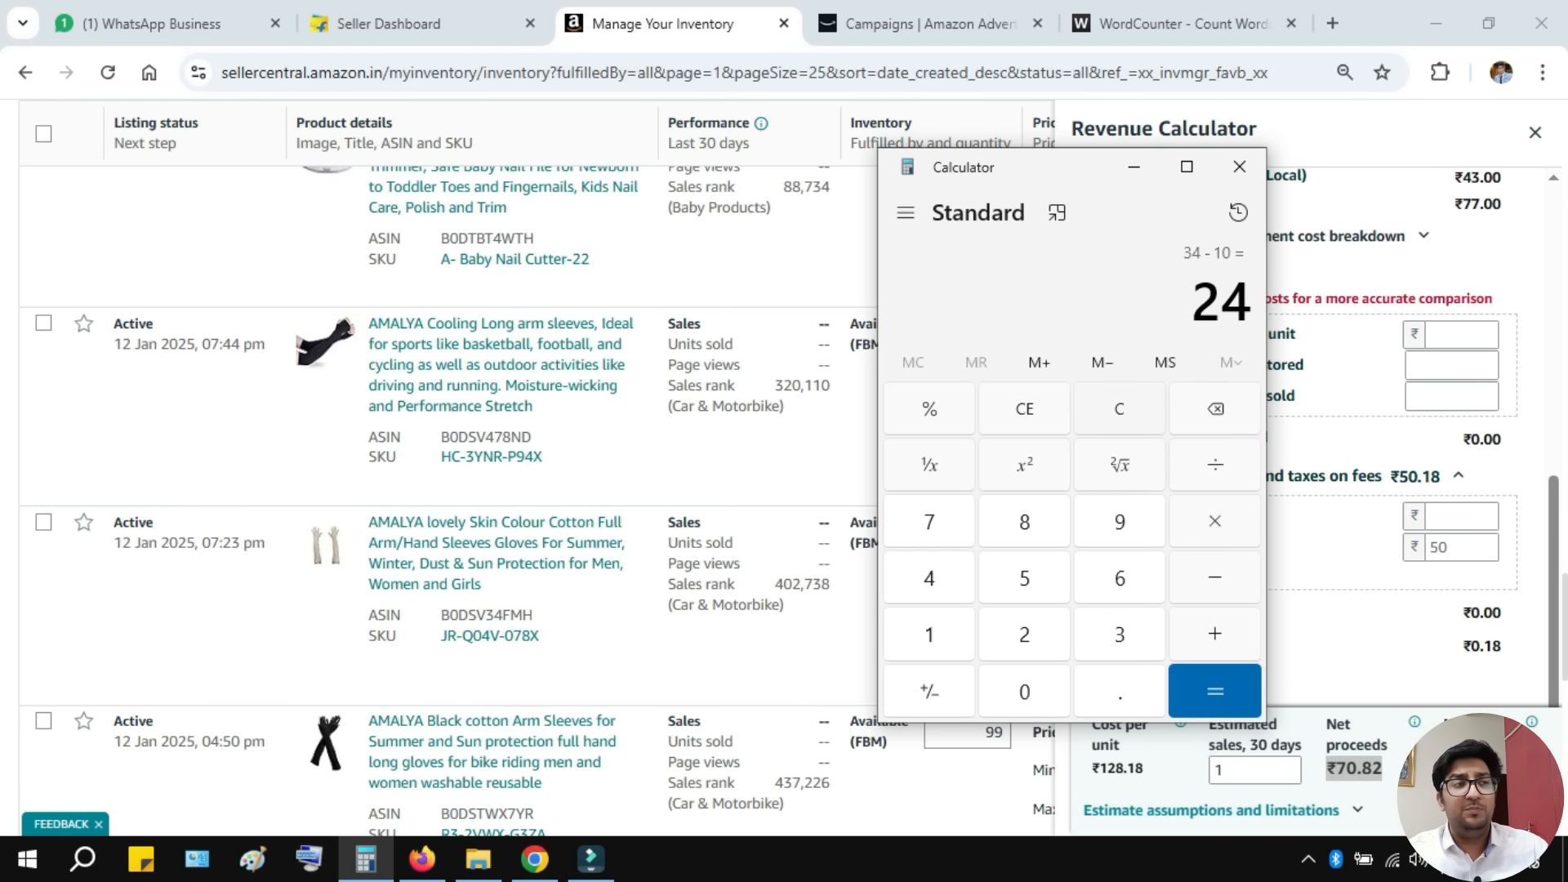
key("minus")
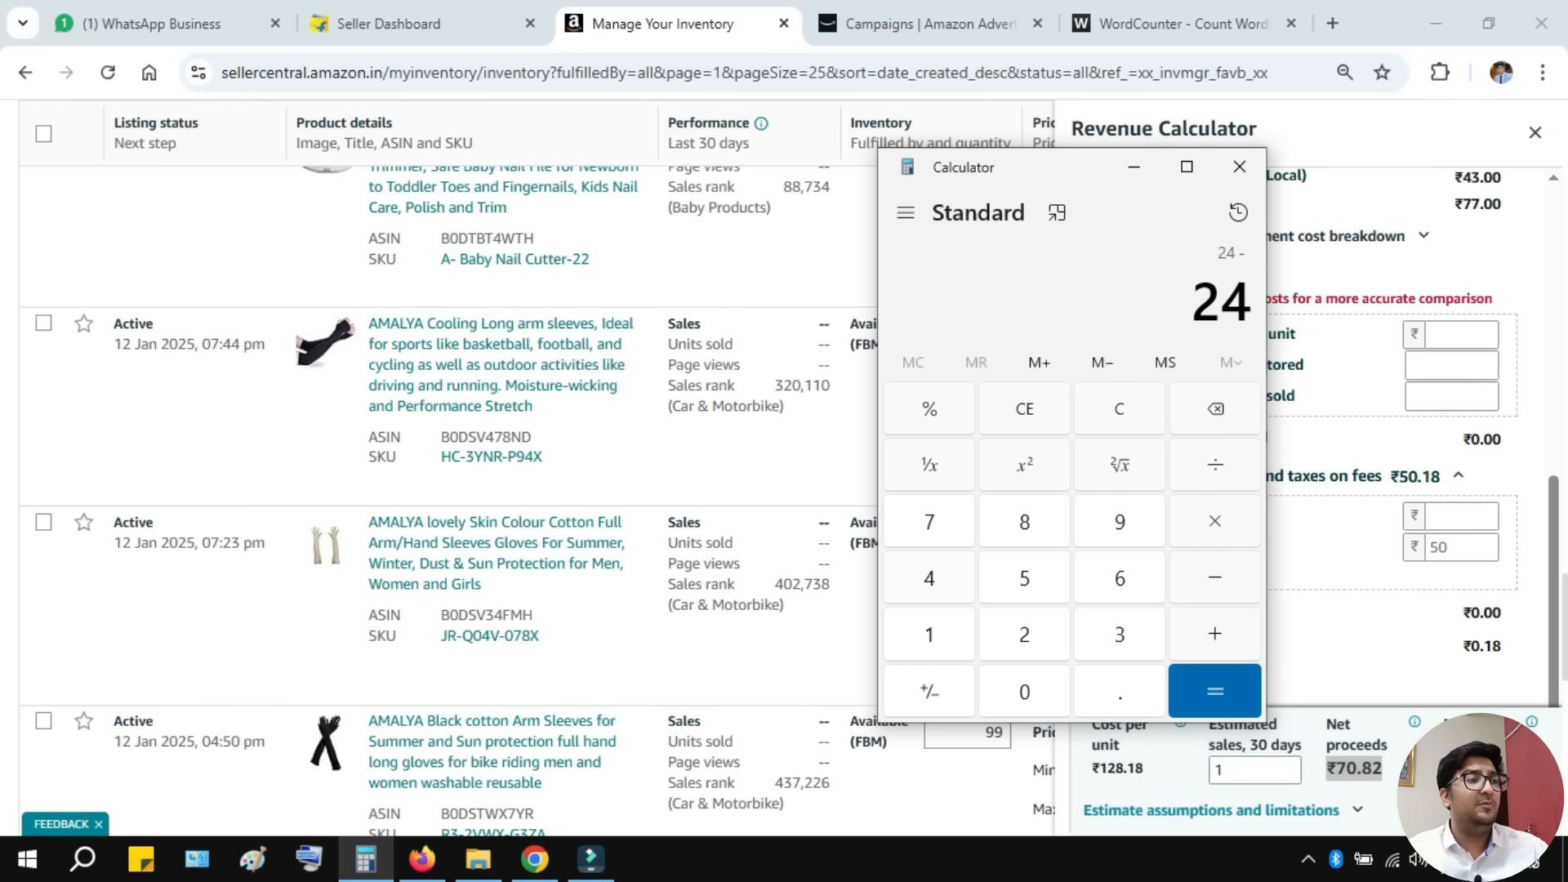
type("4")
key("Return")
left_click(1134, 166)
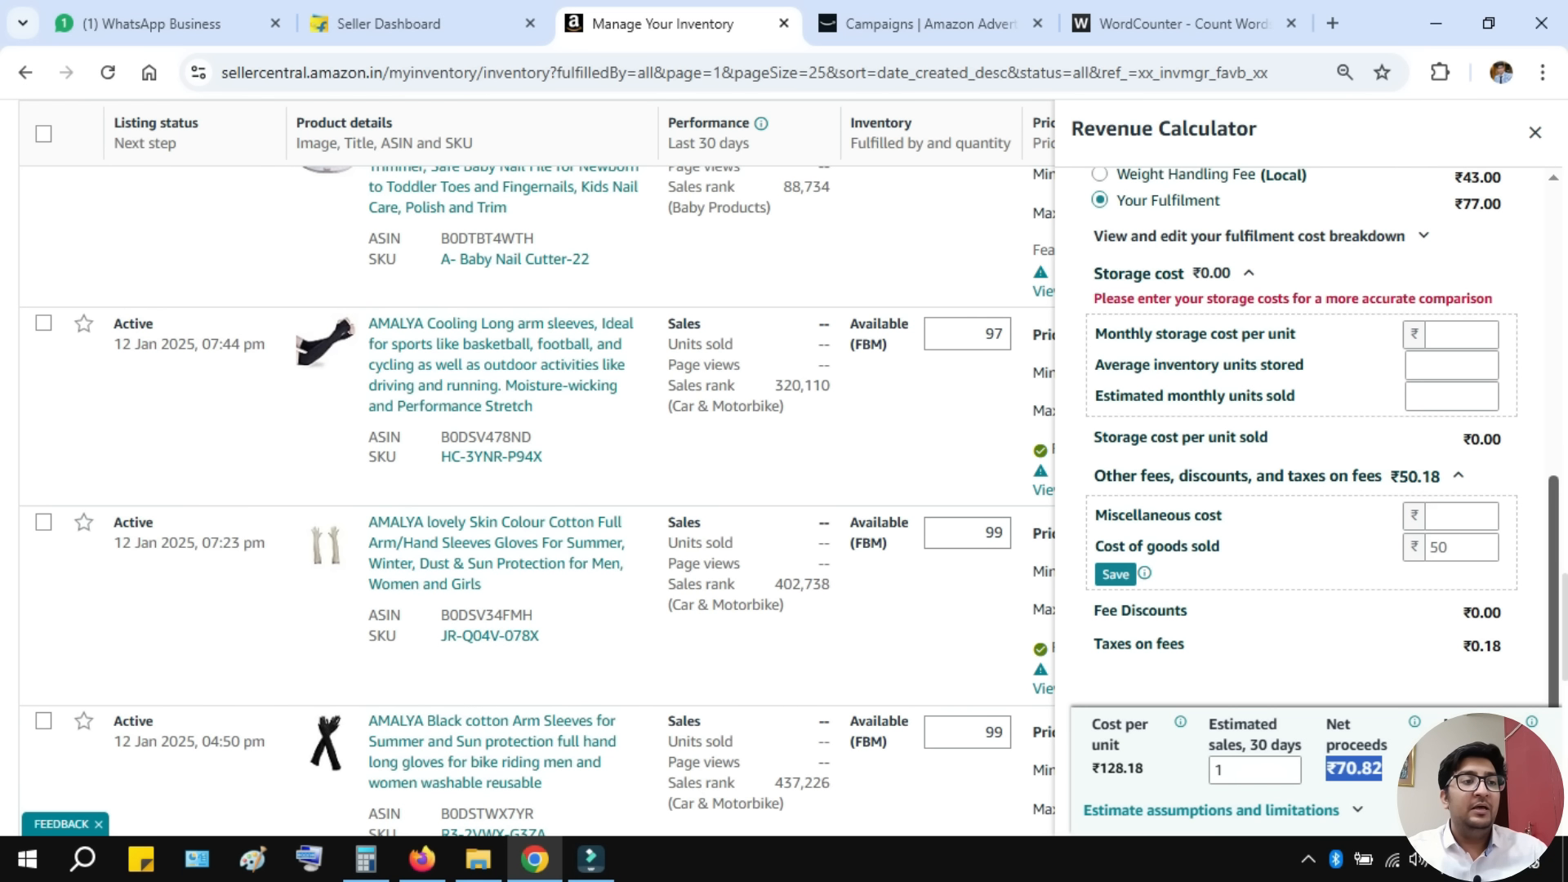
- Reopen the revenue calculator for the AMALYA Cooling Long arm sleeves with ₹65 fulfilment cost and ₹50 cost of goods sold, and highlight the net proceeds
left_click_drag(1553, 571, 1553, 337)
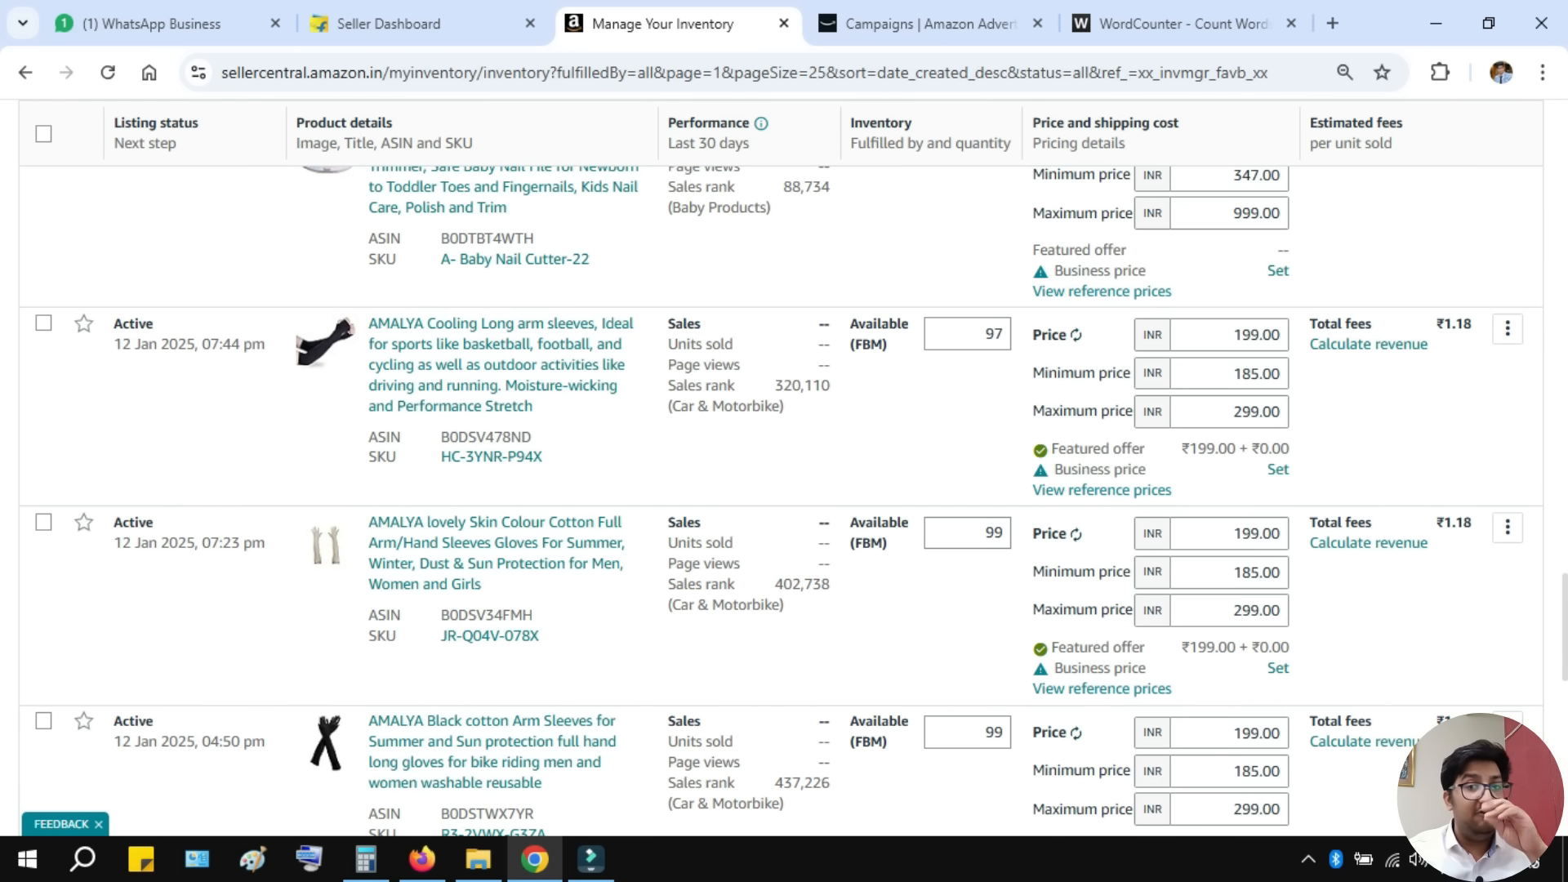
left_click(1369, 344)
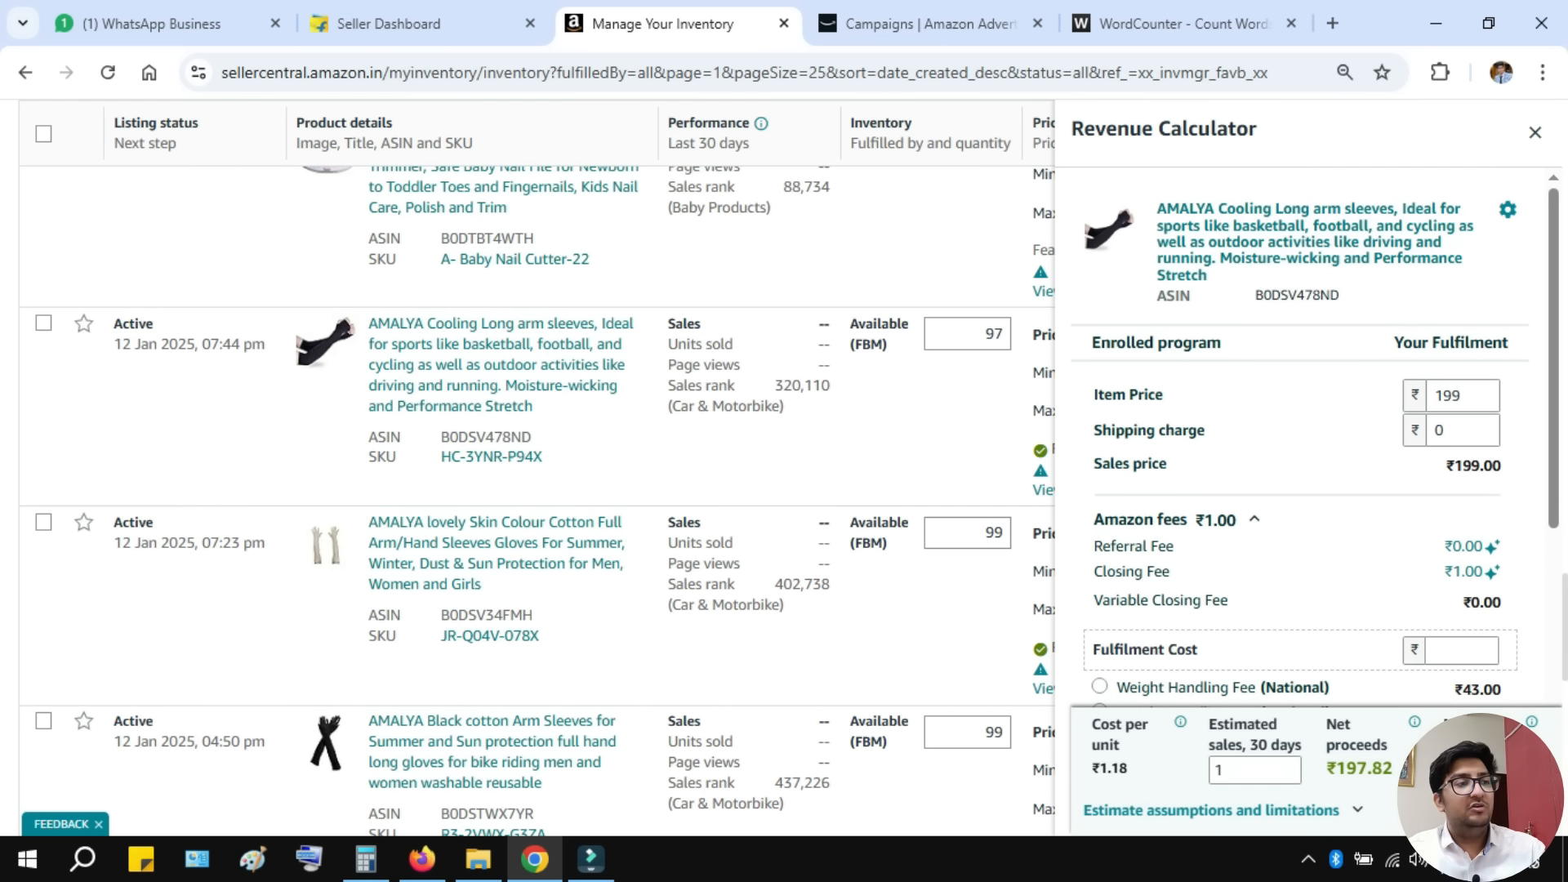
scroll(1315, 441, "down", 1)
left_click(1462, 536)
type("65")
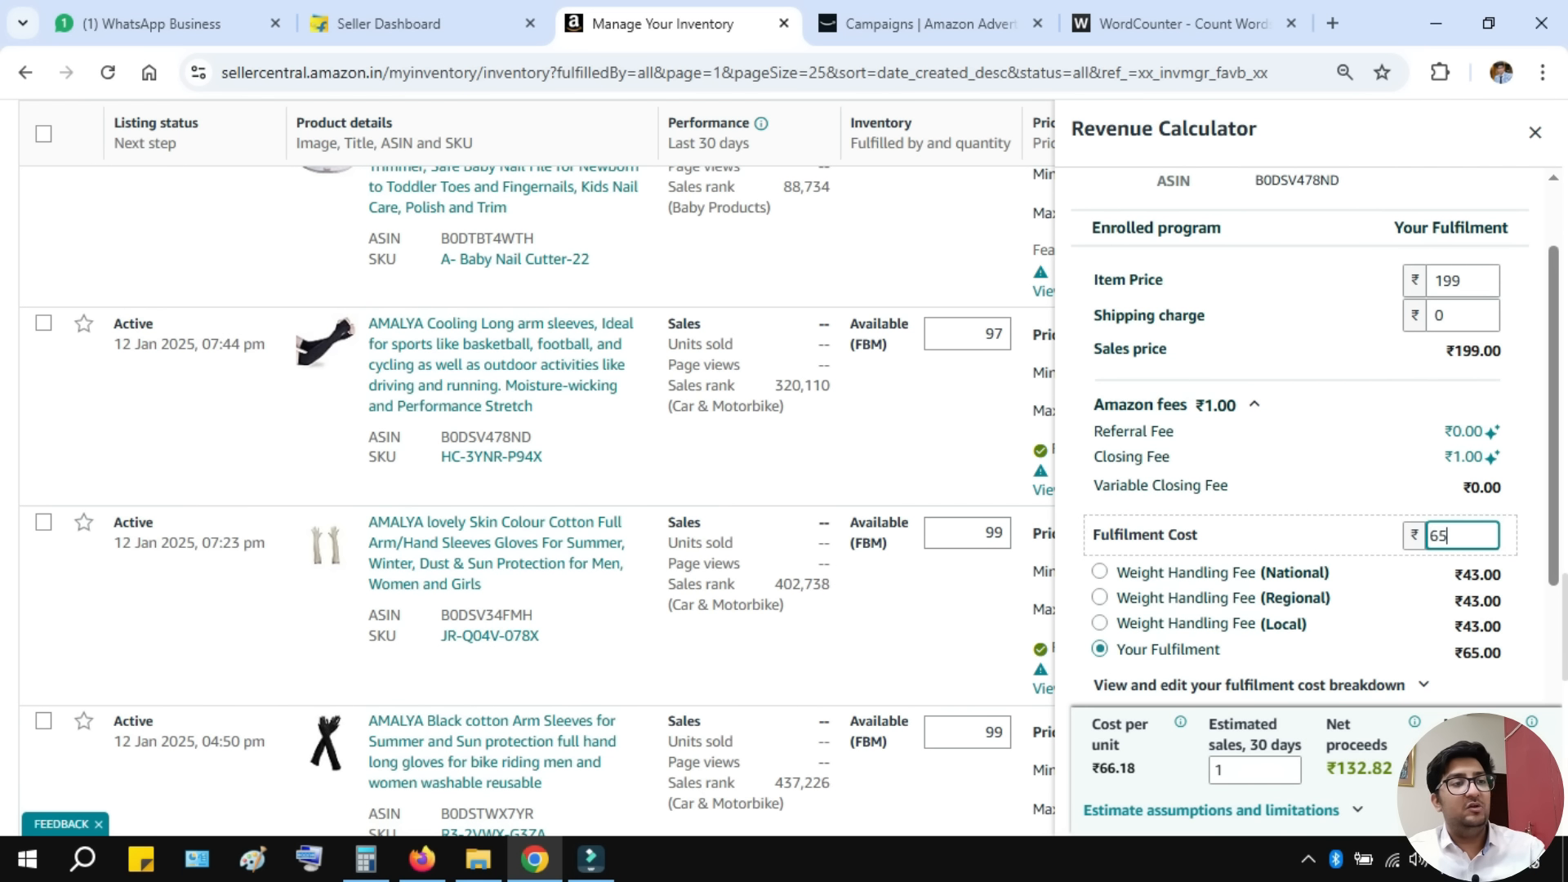
scroll(1462, 535, "down", 5)
left_click(1462, 546)
type("50")
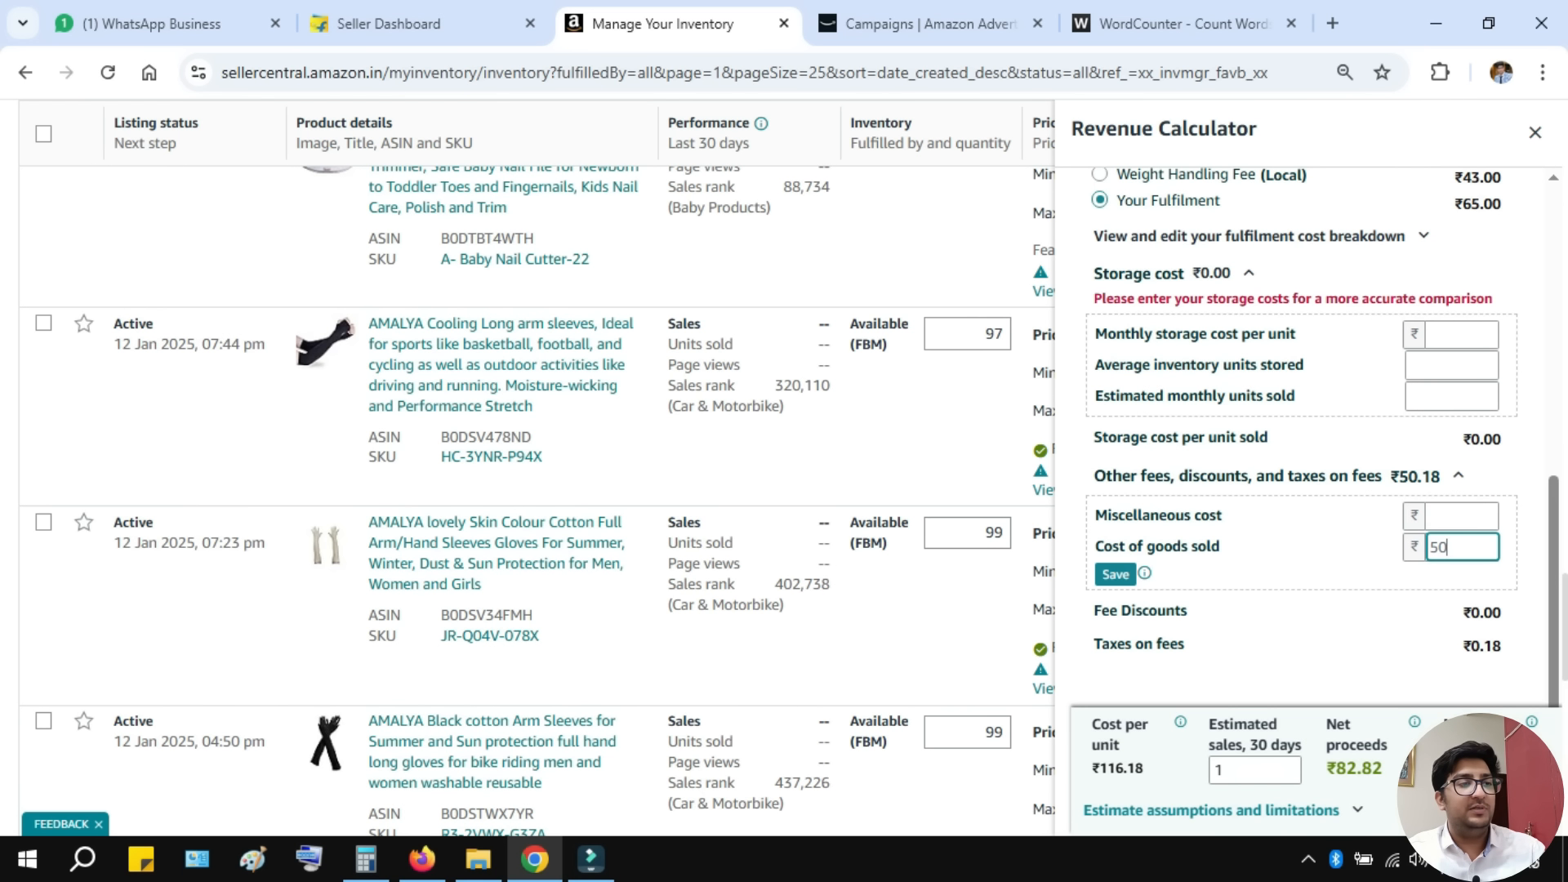
left_click_drag(1381, 768, 1336, 768)
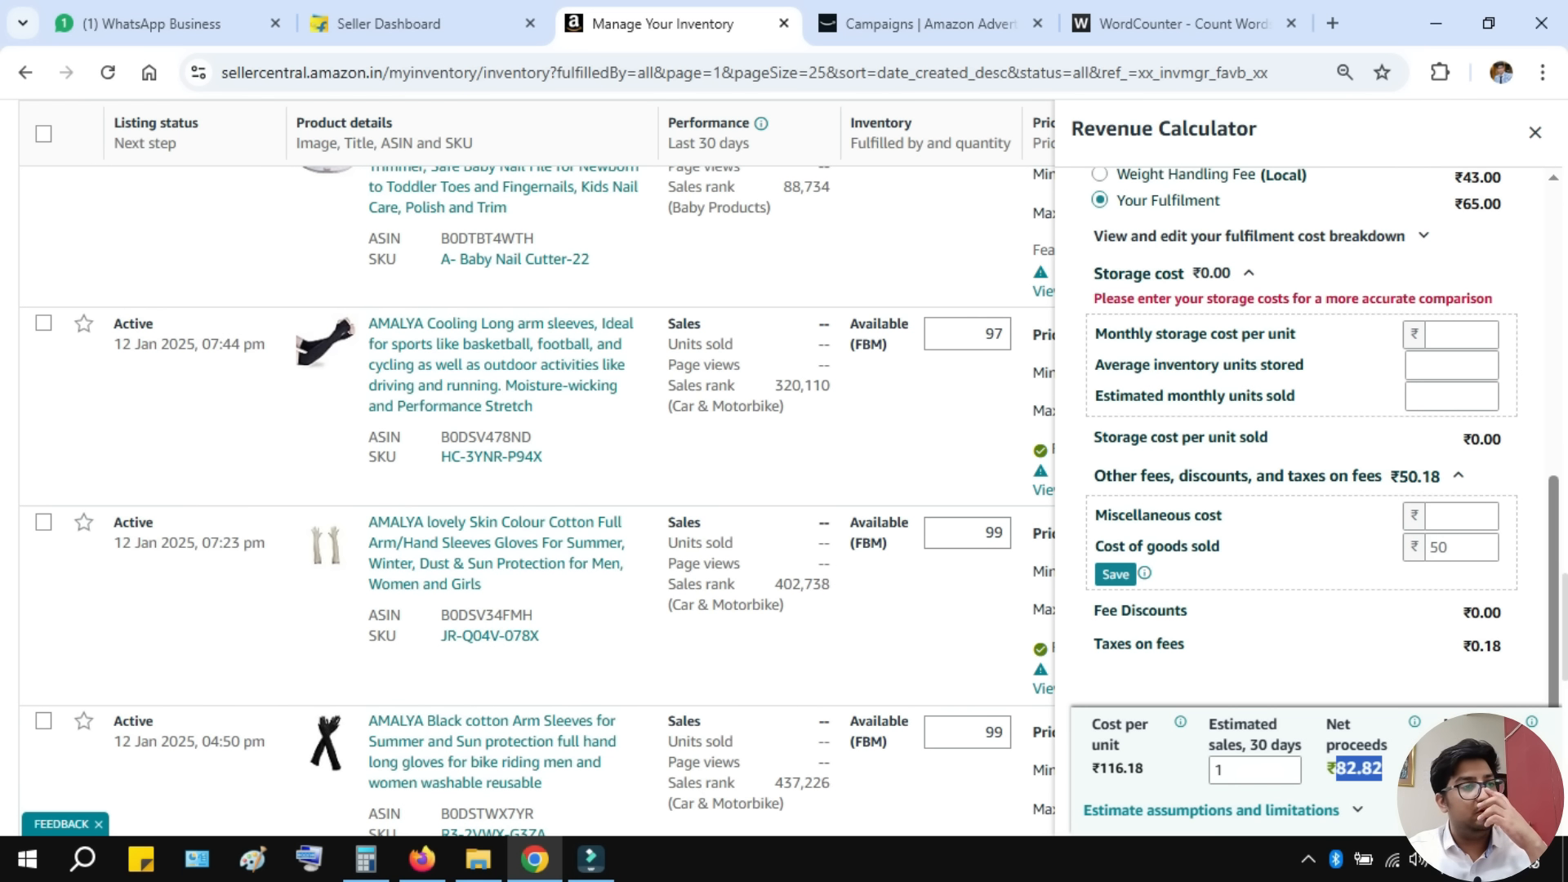
- Review the fulfilment and goods costs against the net proceeds, and close the revenue calculator
scroll(1225, 510, "up", 2)
scroll(1306, 441, "up", 3)
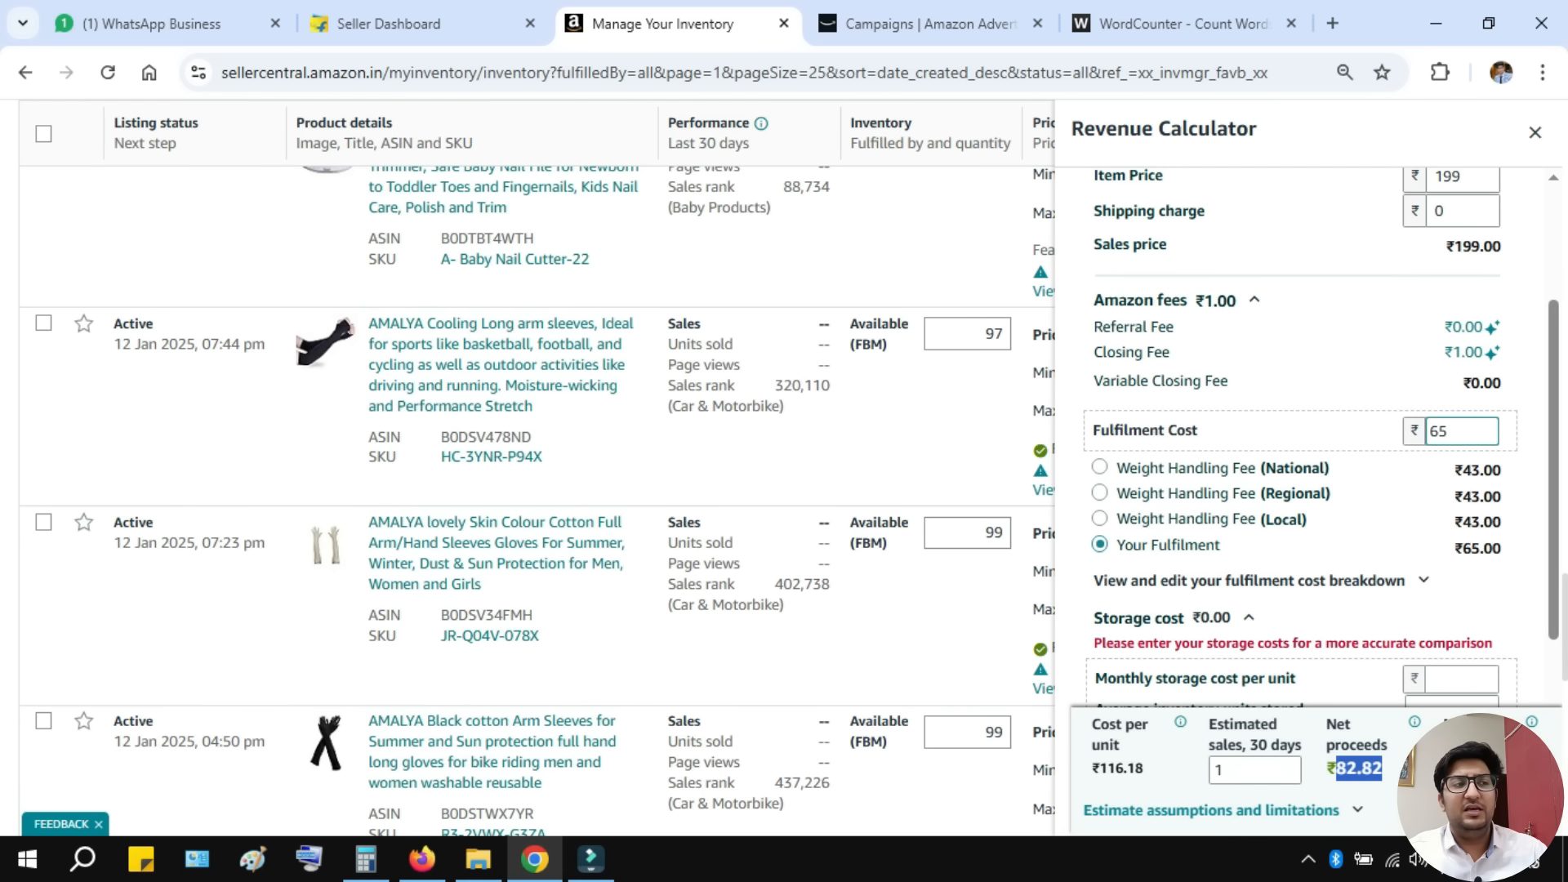
scroll(1307, 433, "down", 4)
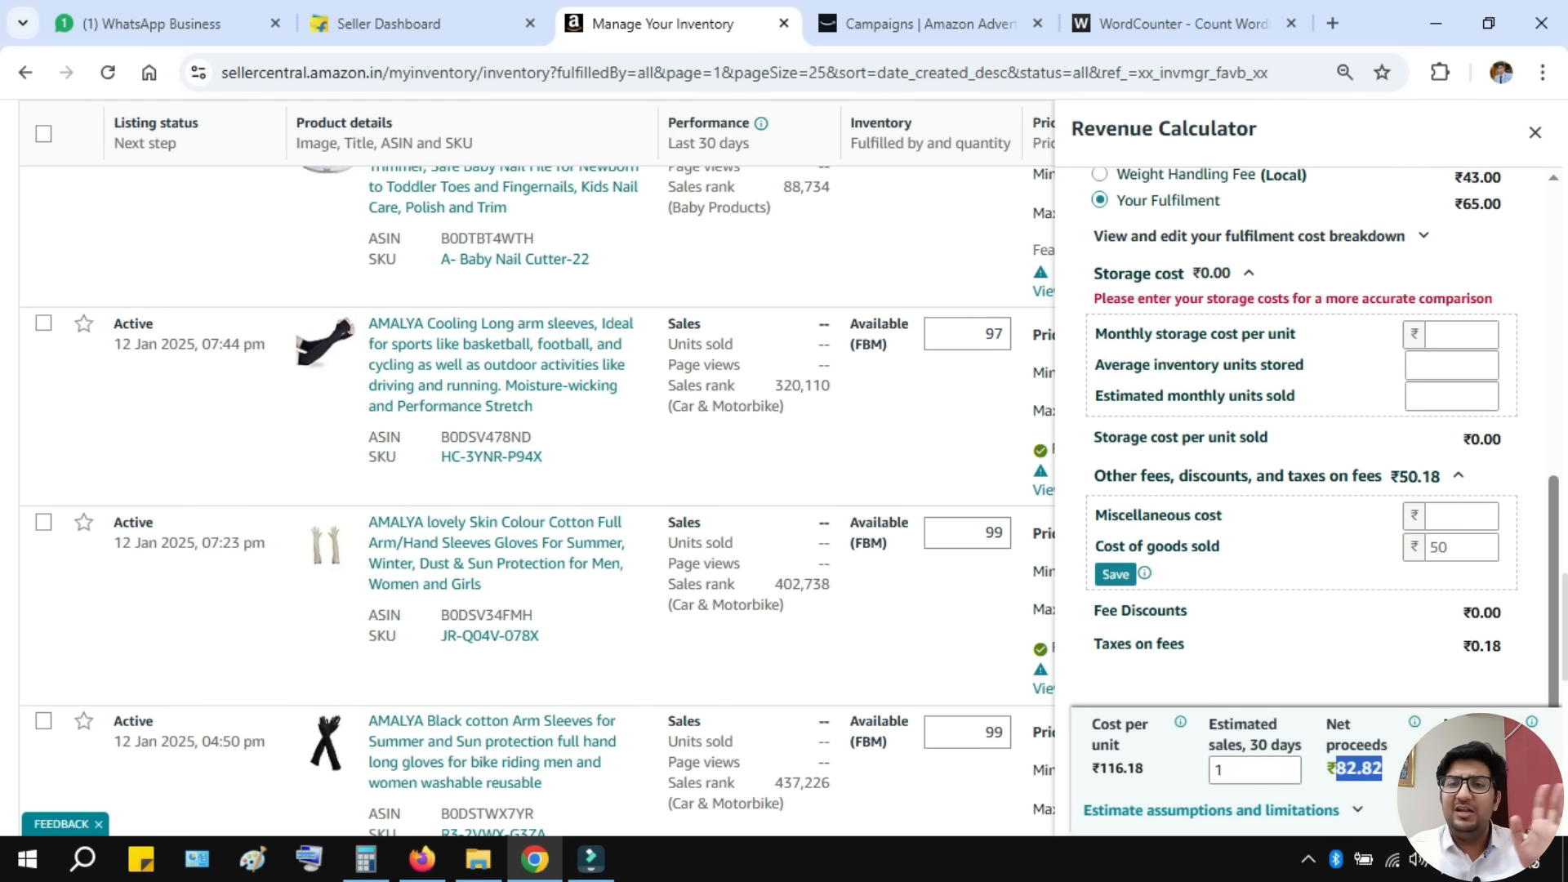
key("Escape")
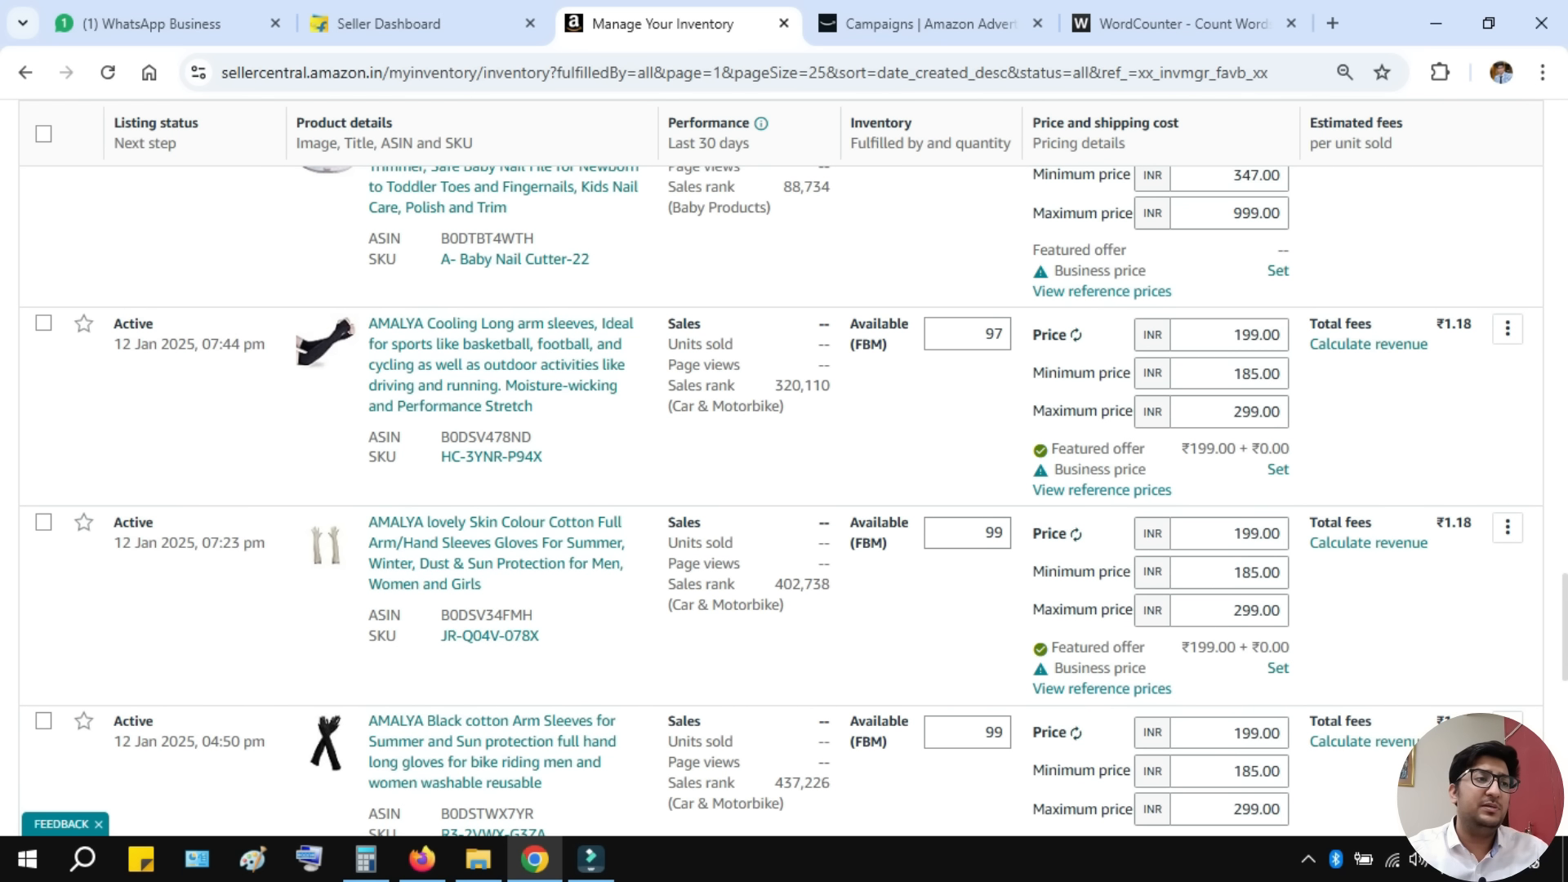
- Return to the Seller Central home page and close the Amazon Ads campaigns page
scroll(1230, 572, "up", 20)
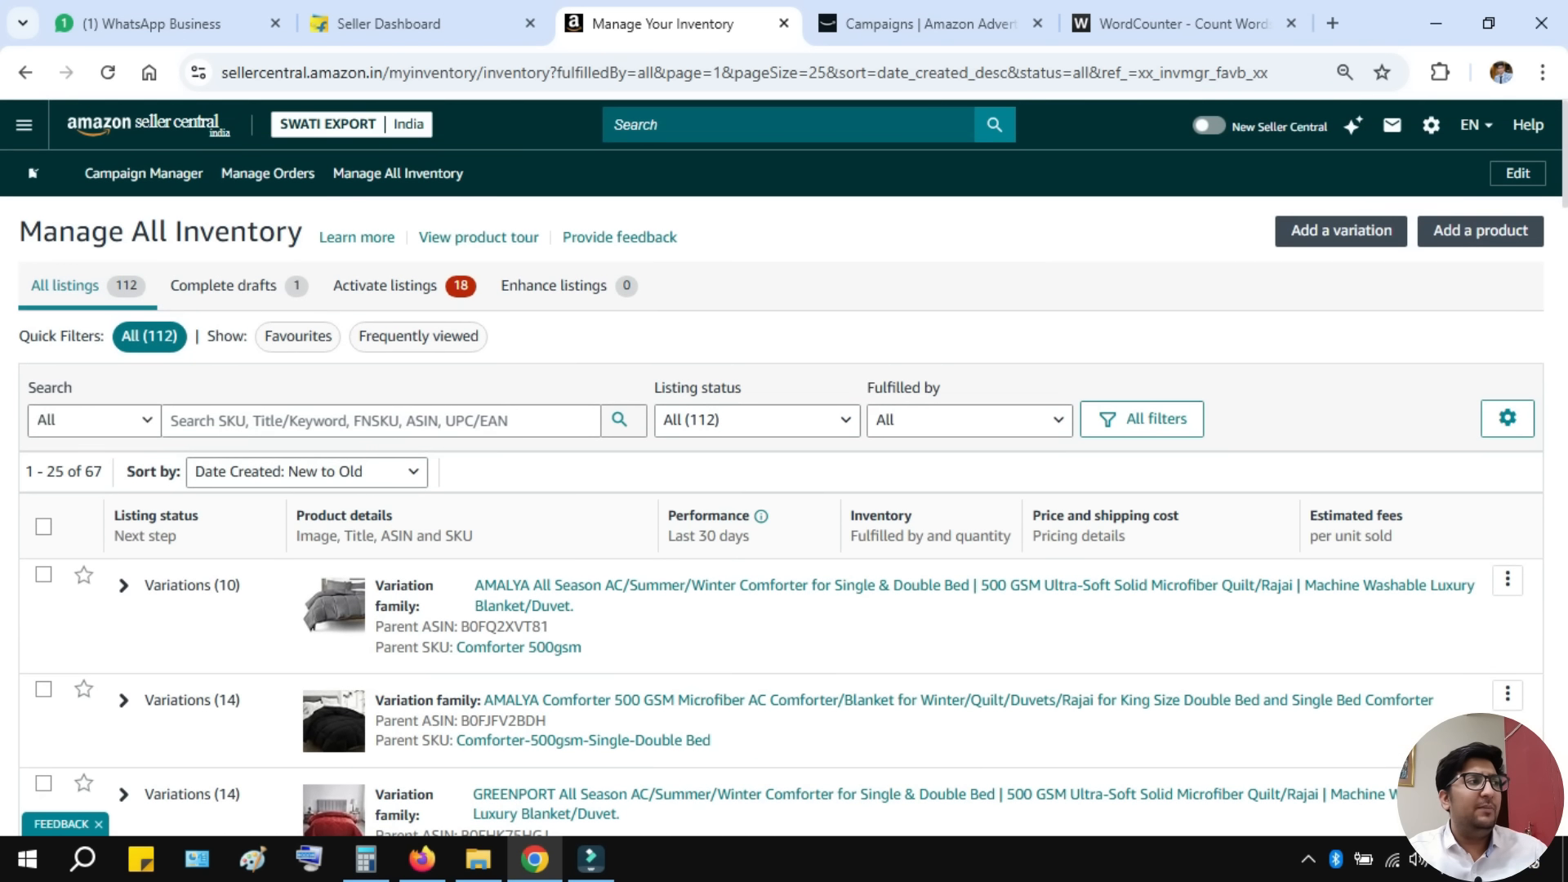
left_click(147, 124)
left_click(929, 24)
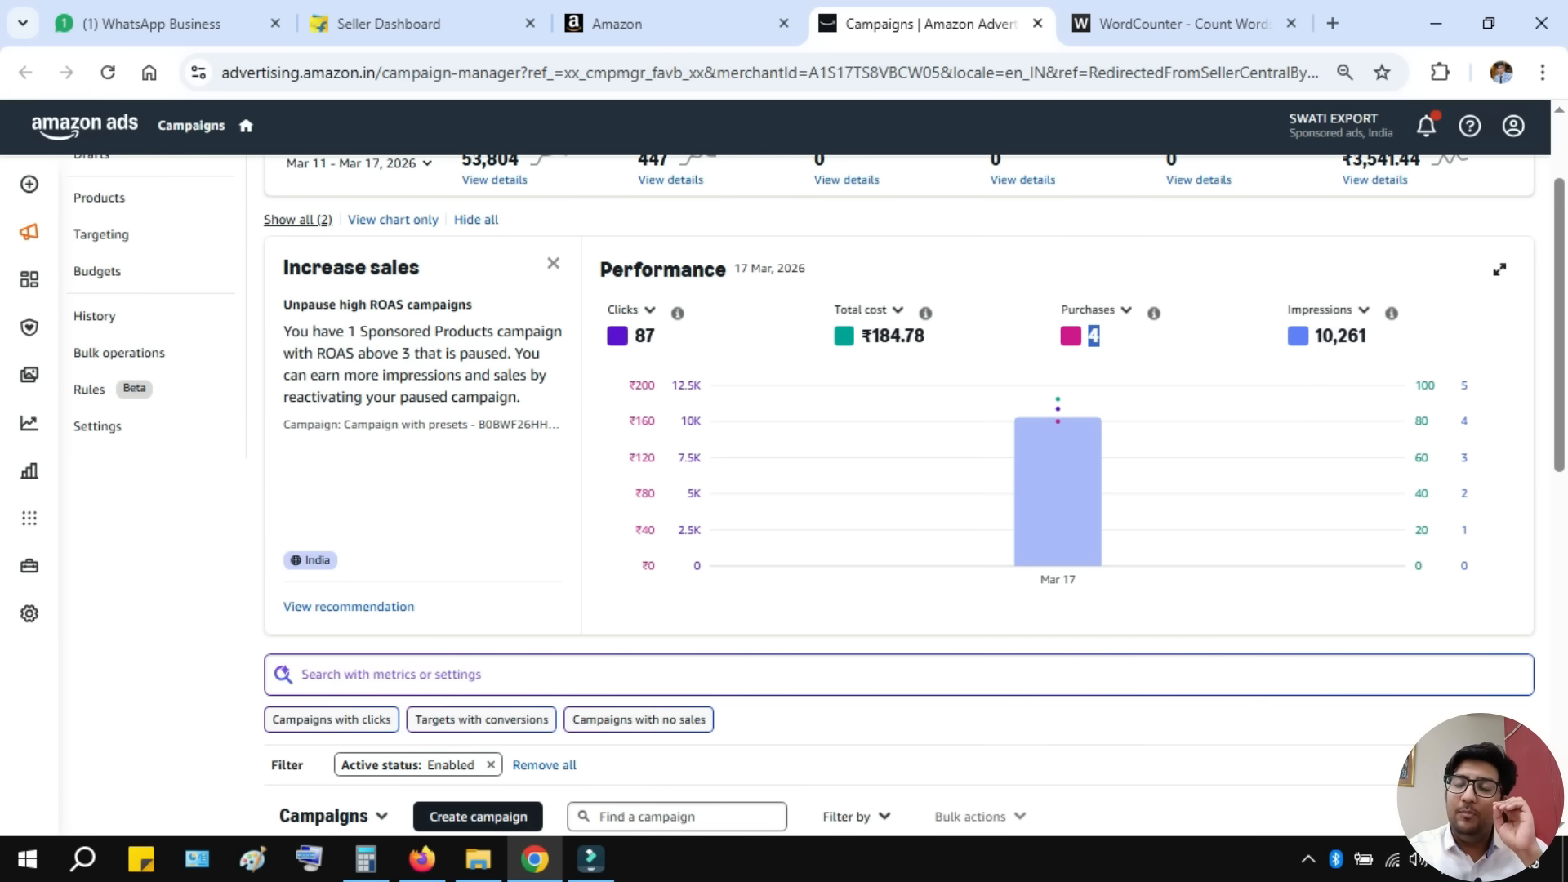
left_click(1037, 24)
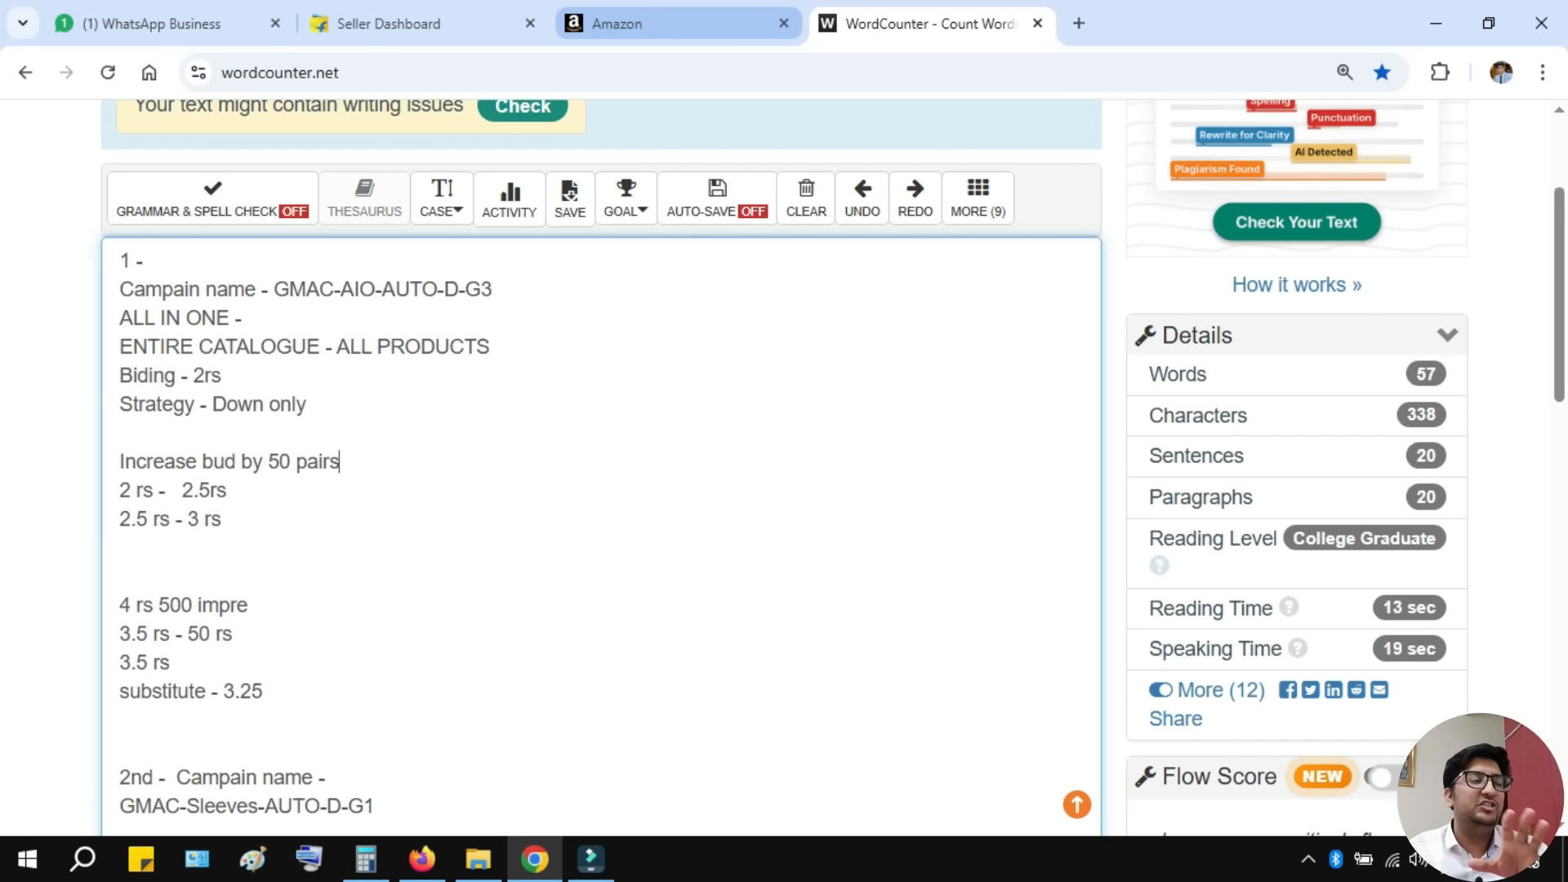
- Check the Seller Central home page and return to the sleeves and gloves campaign notes in WordCounter
left_click(694, 23)
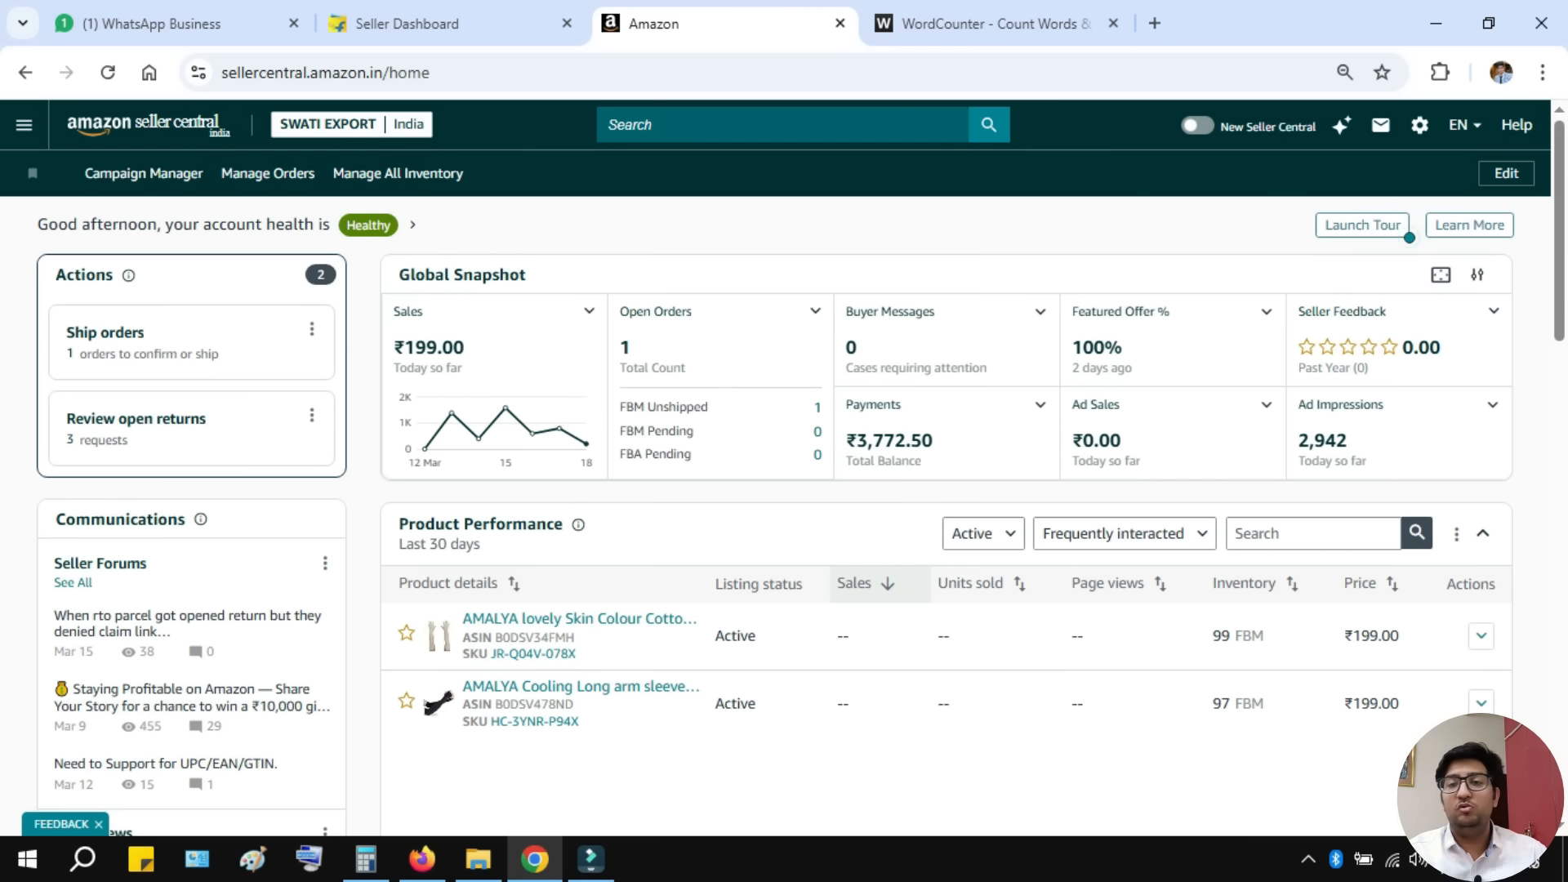
left_click(980, 23)
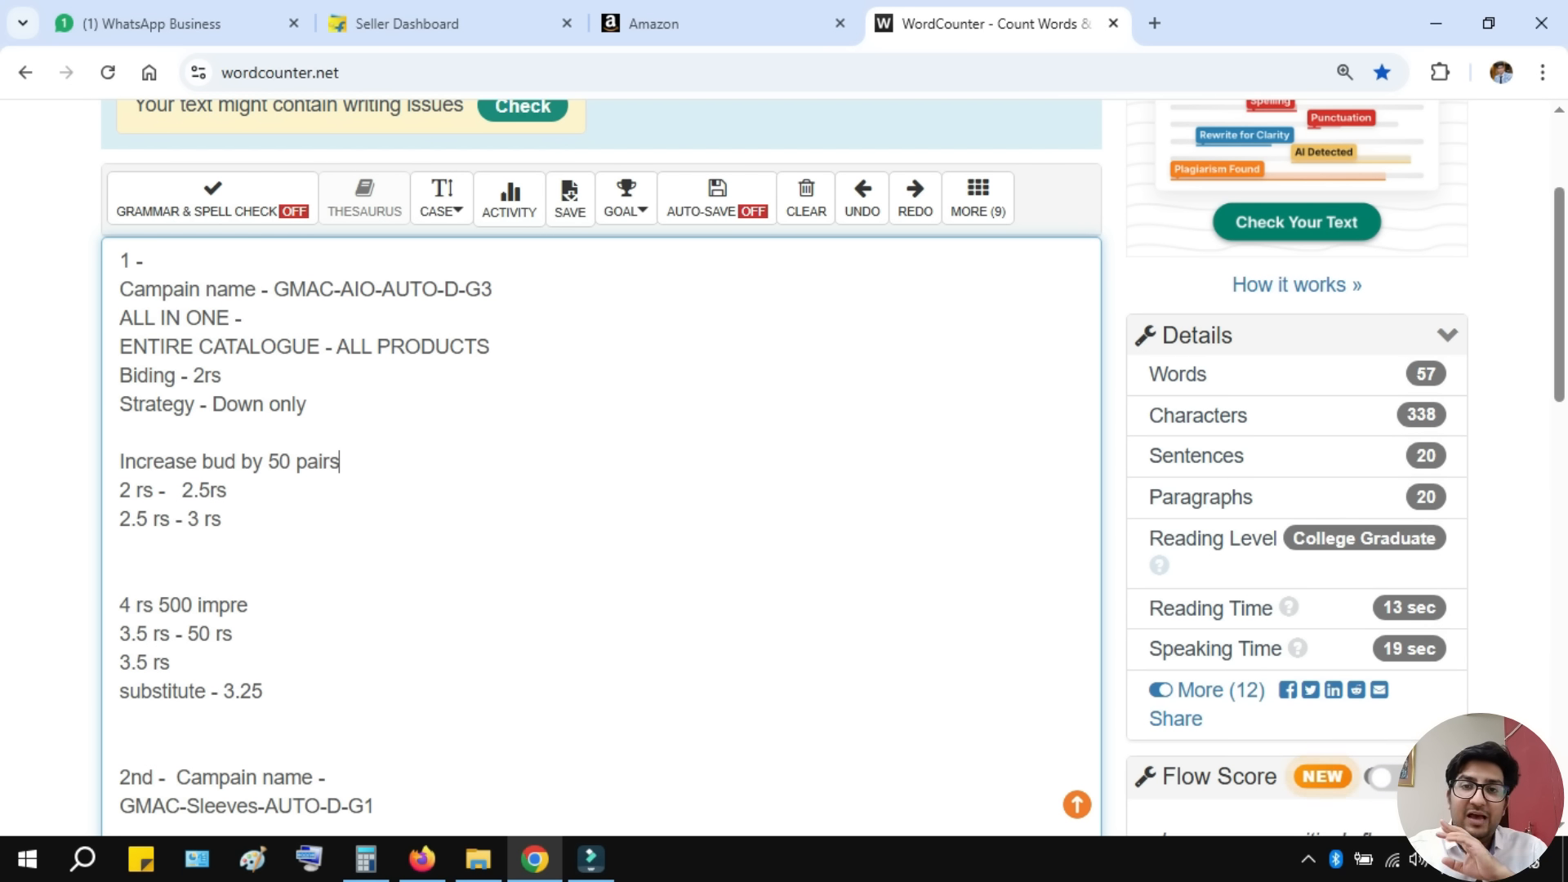
scroll(600, 465, "down", 5)
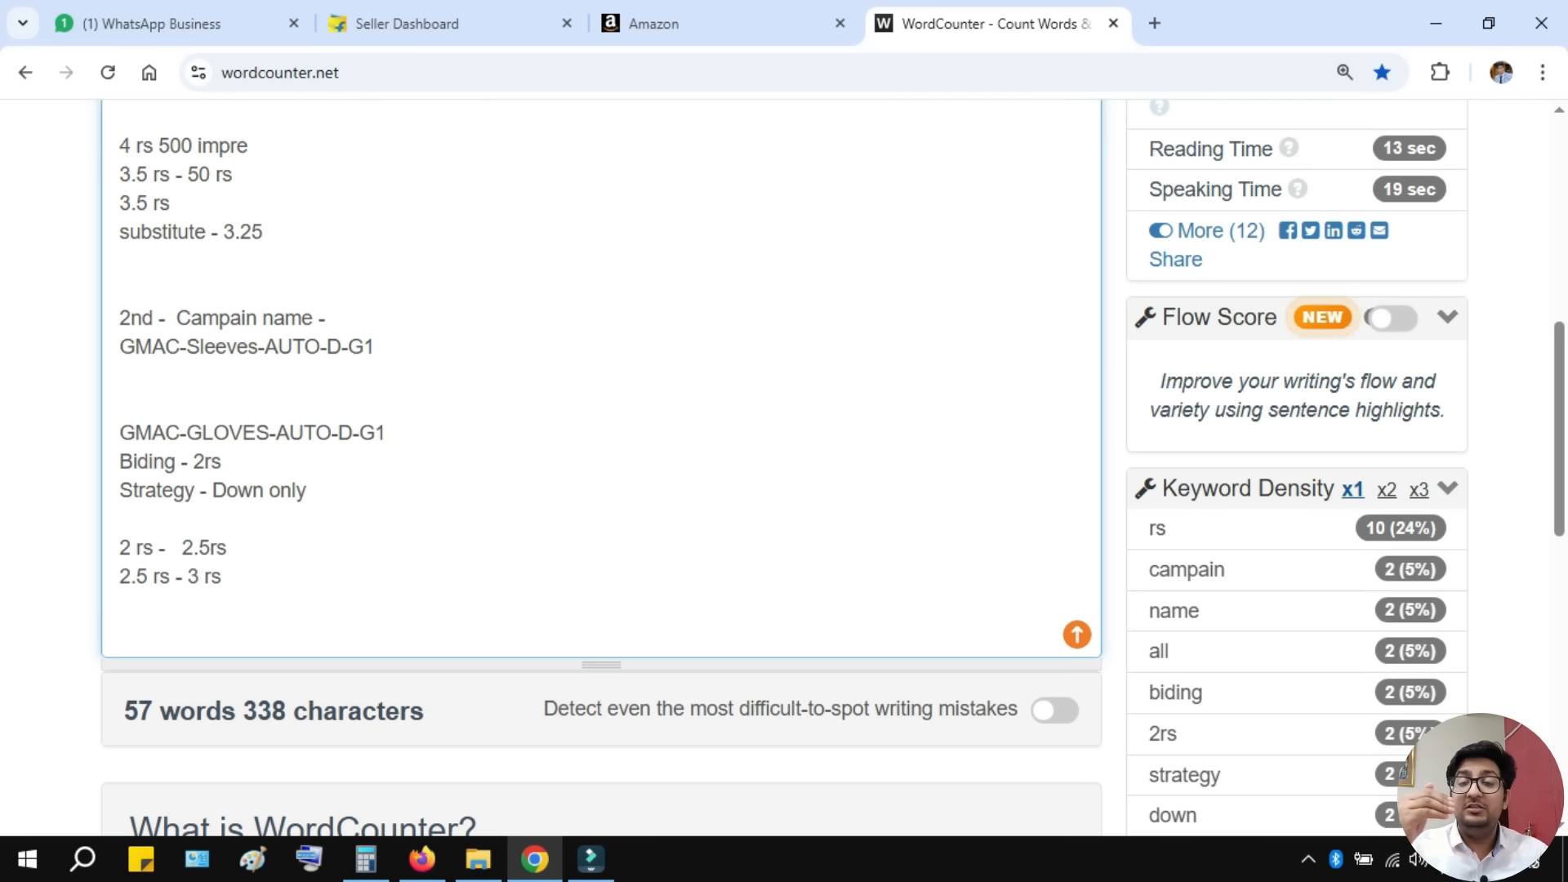
- Bring up Calculator, clear the old result and multiply 90 by 500
left_click(366, 859)
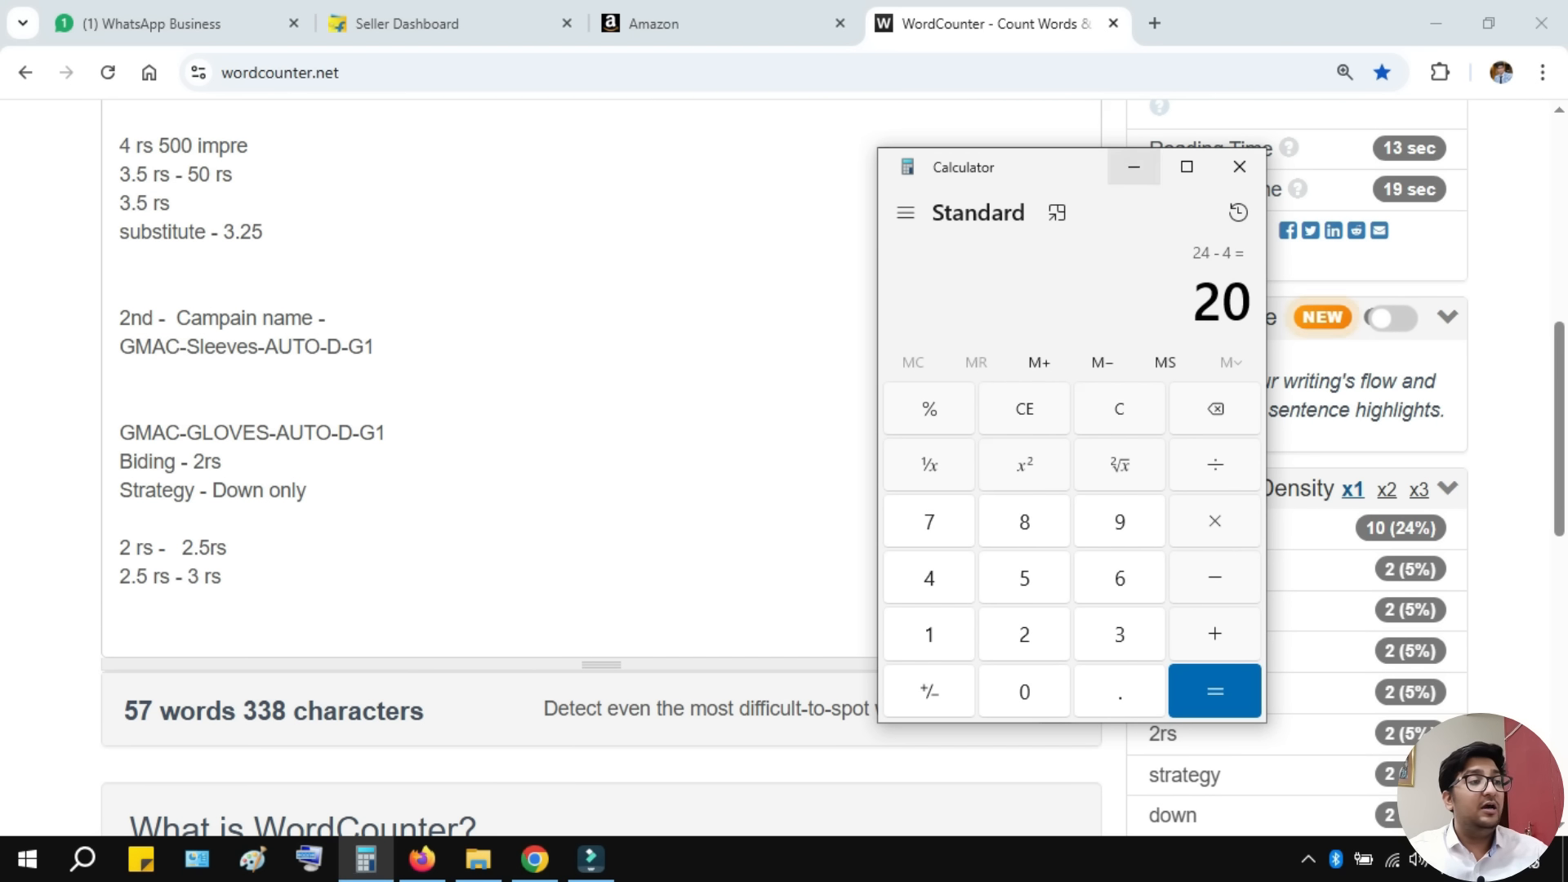
left_click(1119, 409)
type("90")
key("asterisk")
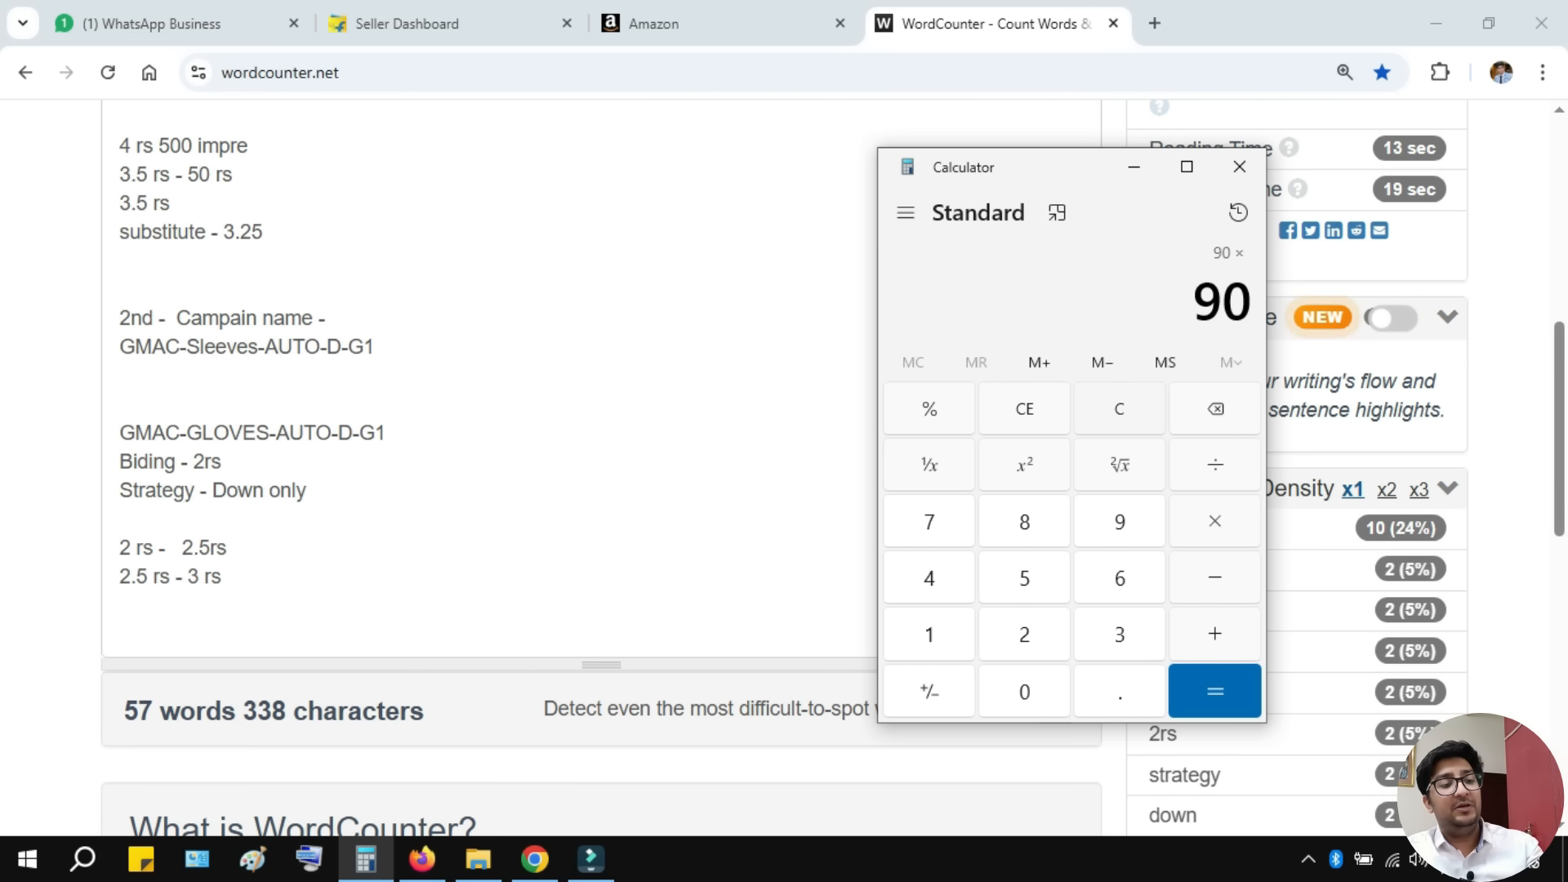
type("500")
key("Return")
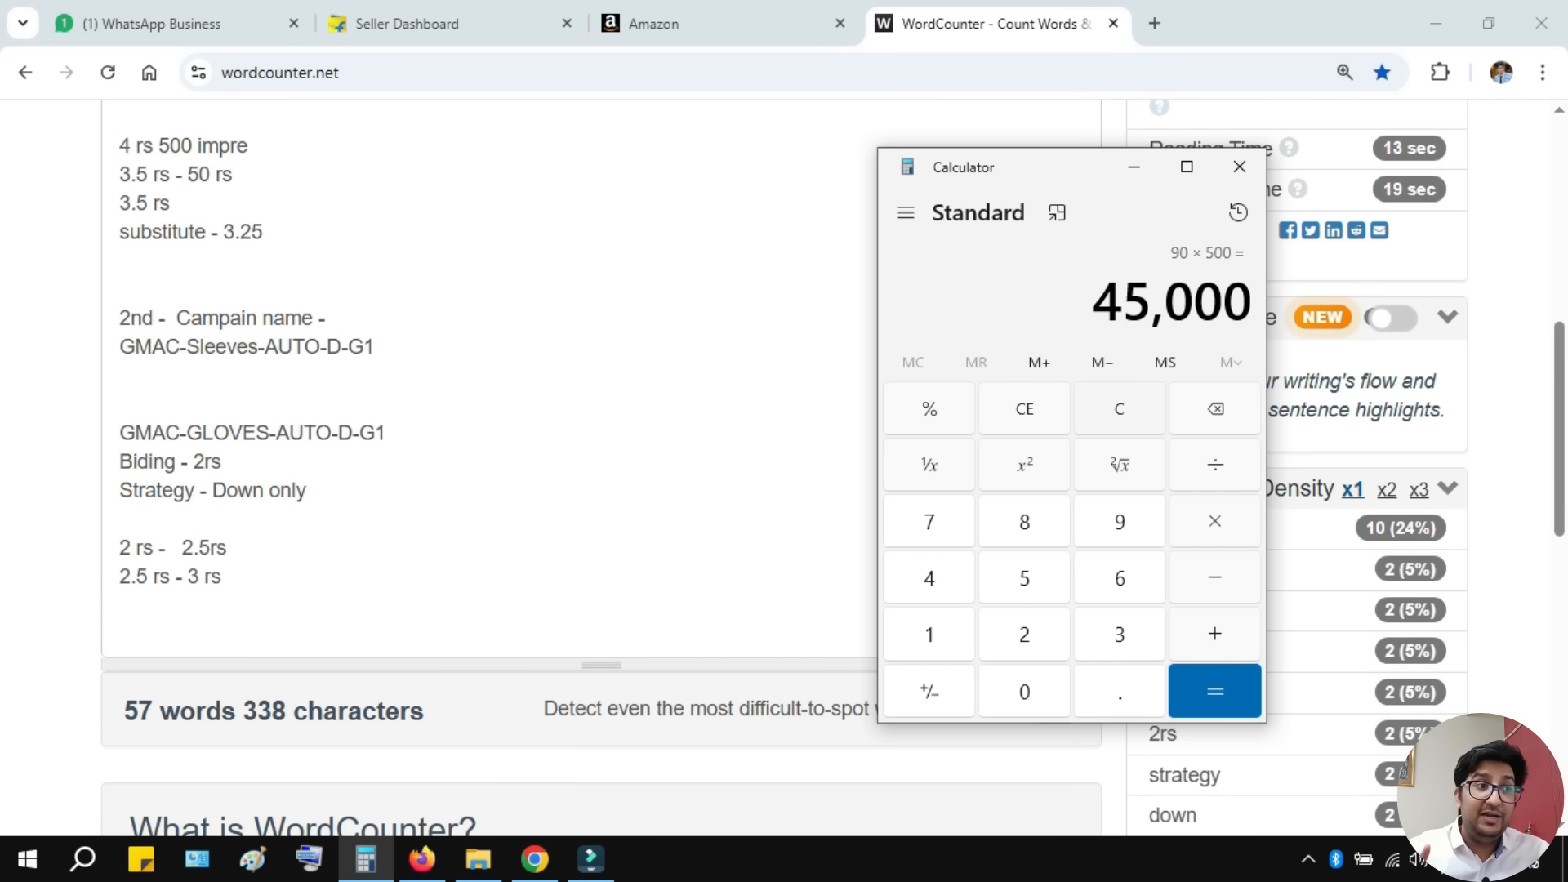
- Multiply 90 by 50 in a fresh calculation, clear the result and minimize Calculator
key("Escape")
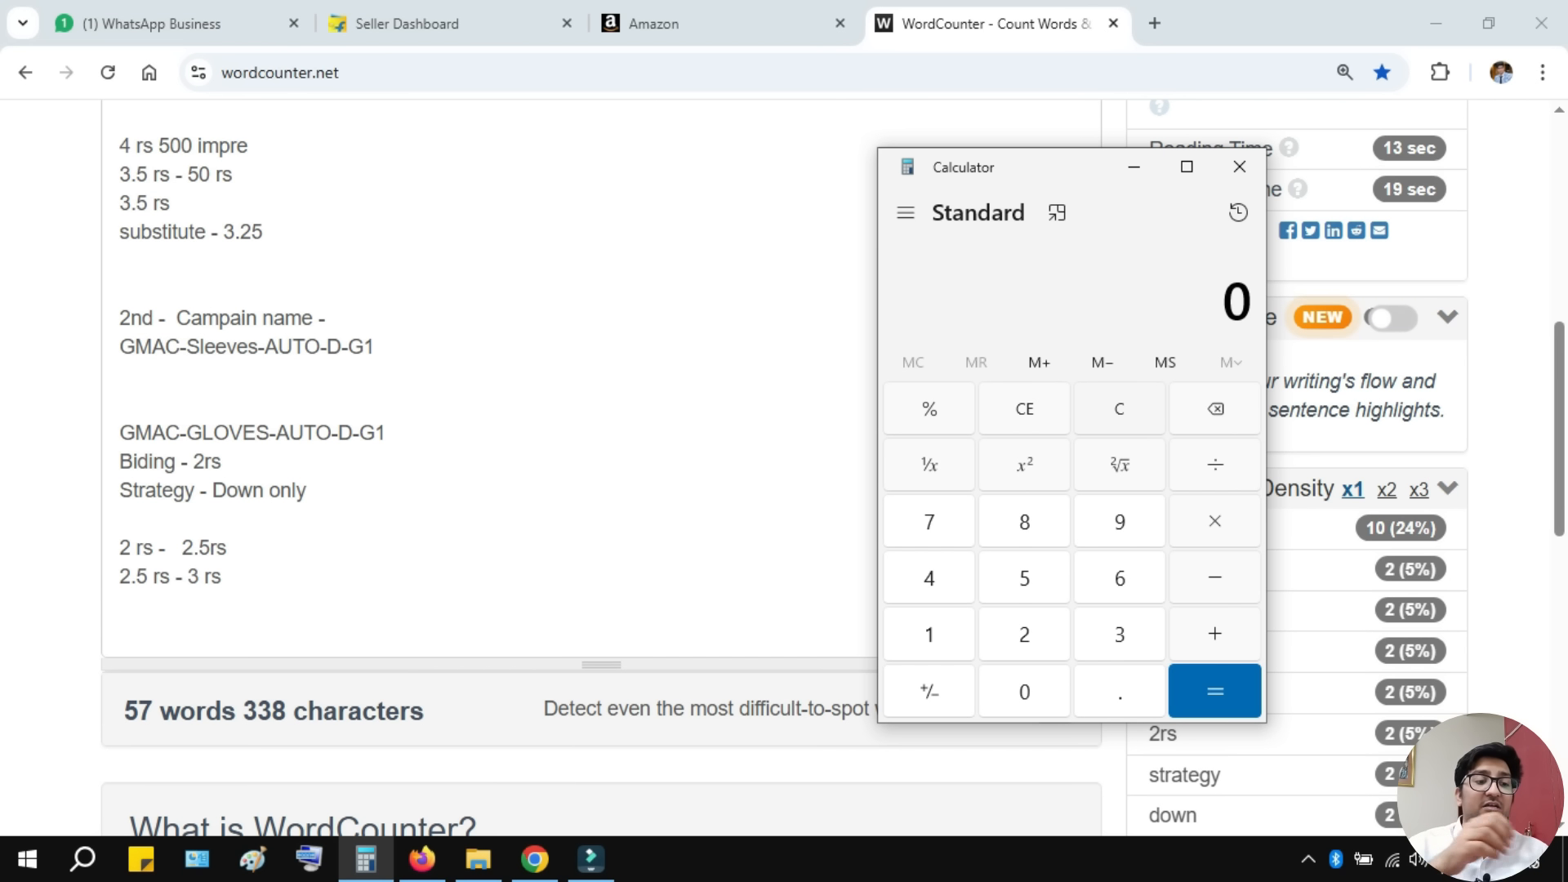
type("90")
key("asterisk")
type("50")
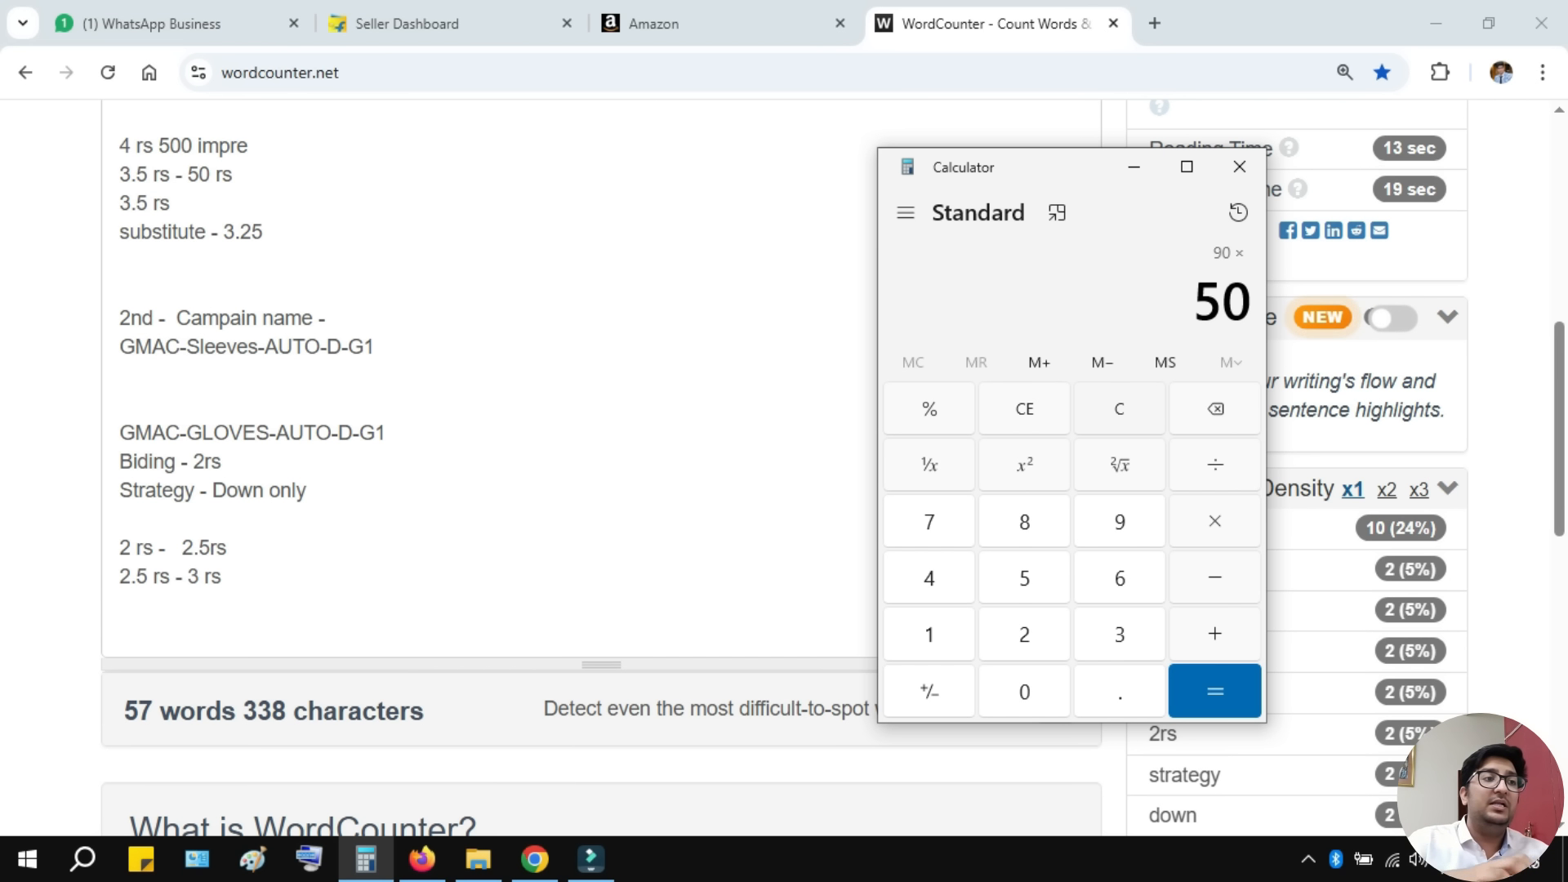
key("Return")
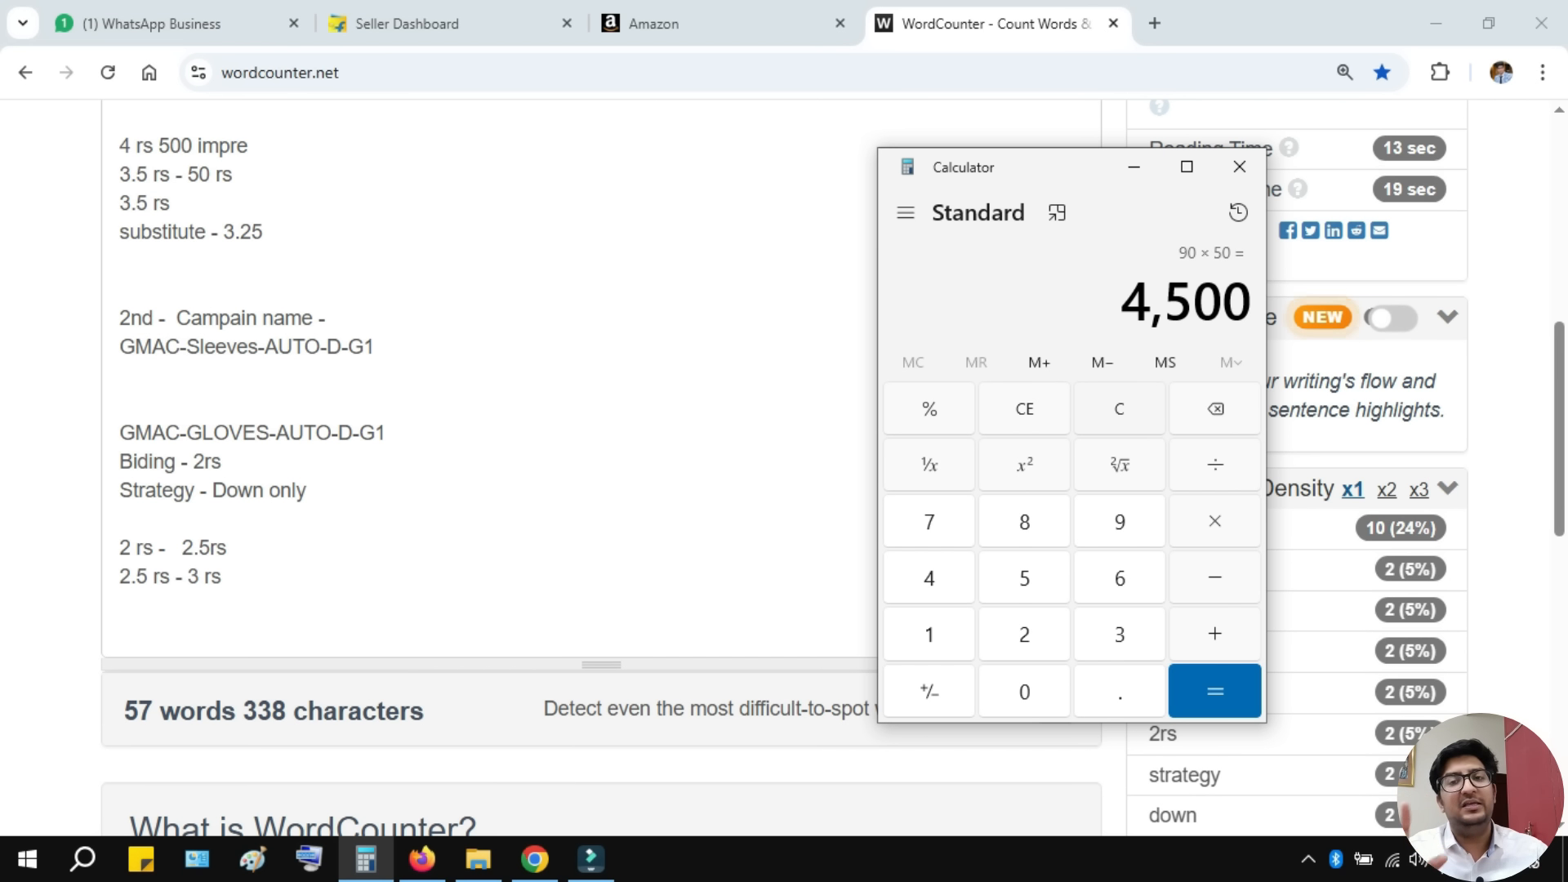
left_click(1119, 408)
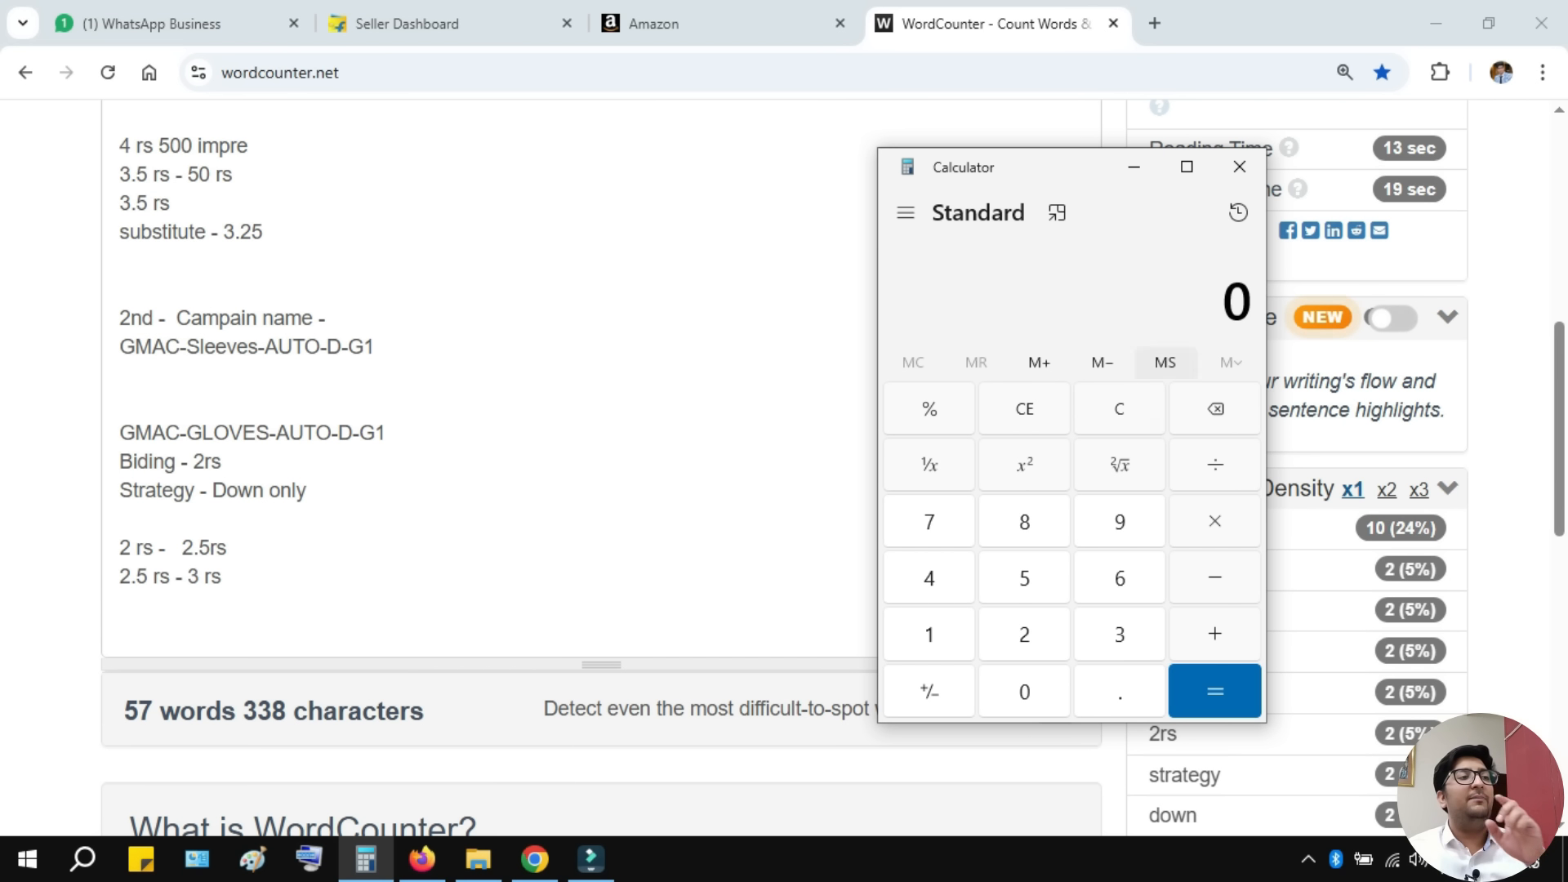
left_click(1134, 166)
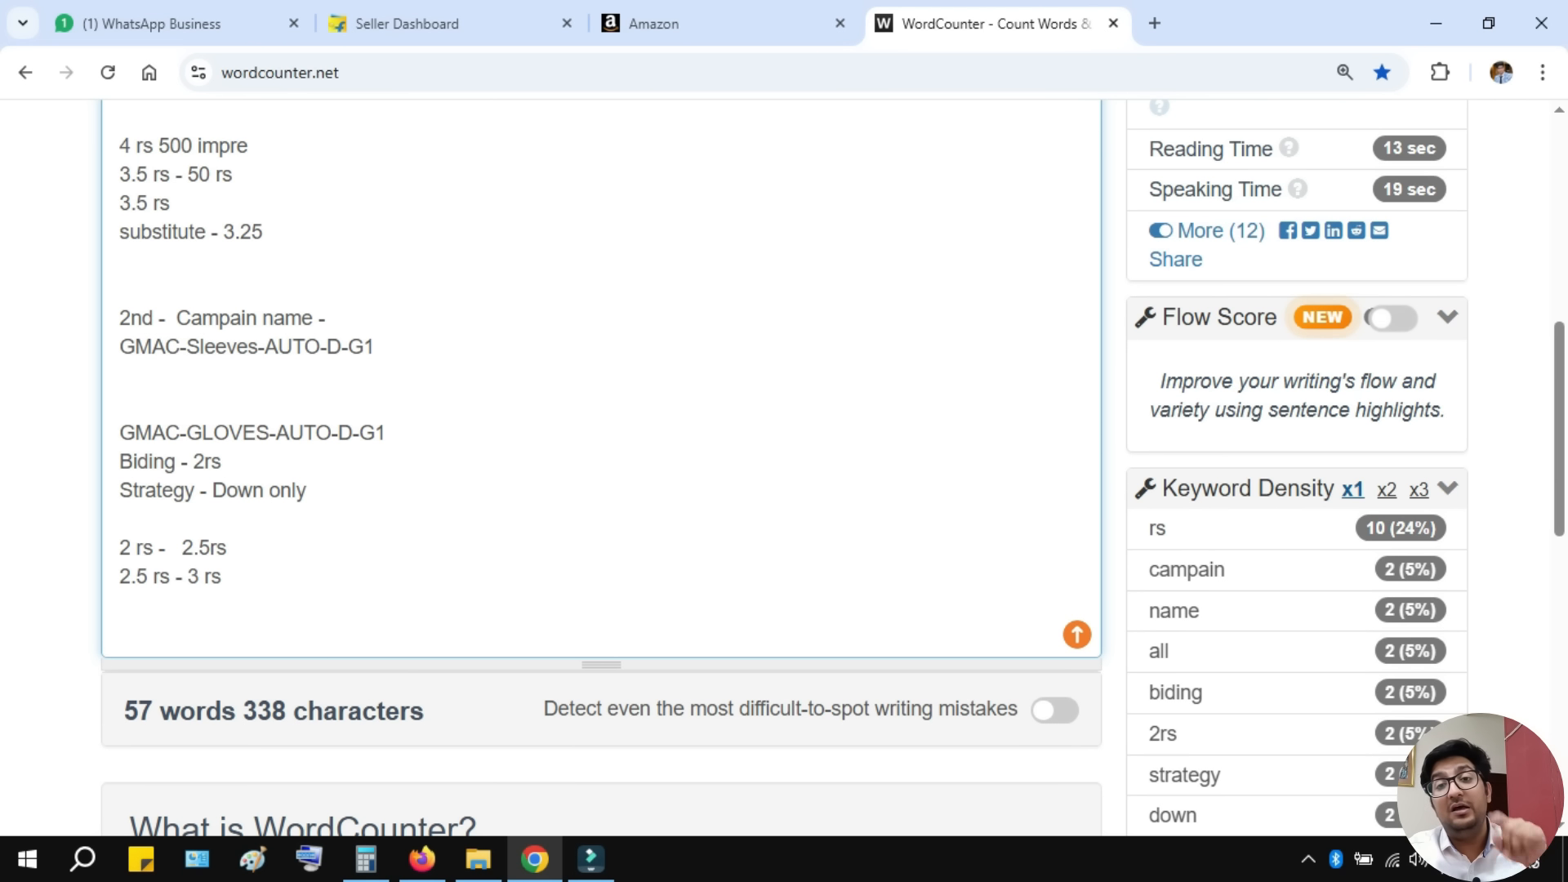